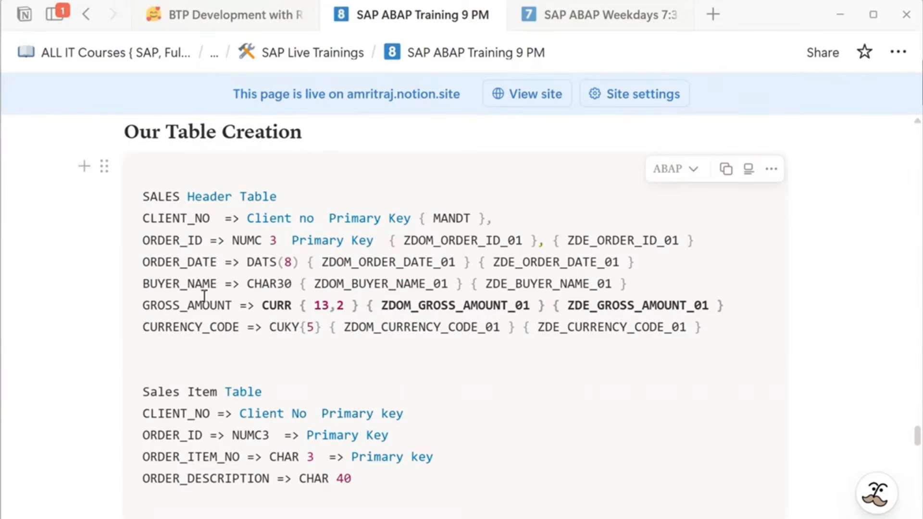
Step: Review the notes on the sales header table fields, types of data, data class, domains and data elements
{"action": "left_click_drag", "start_coordinate": [159, 244], "coordinate": [362, 340]}
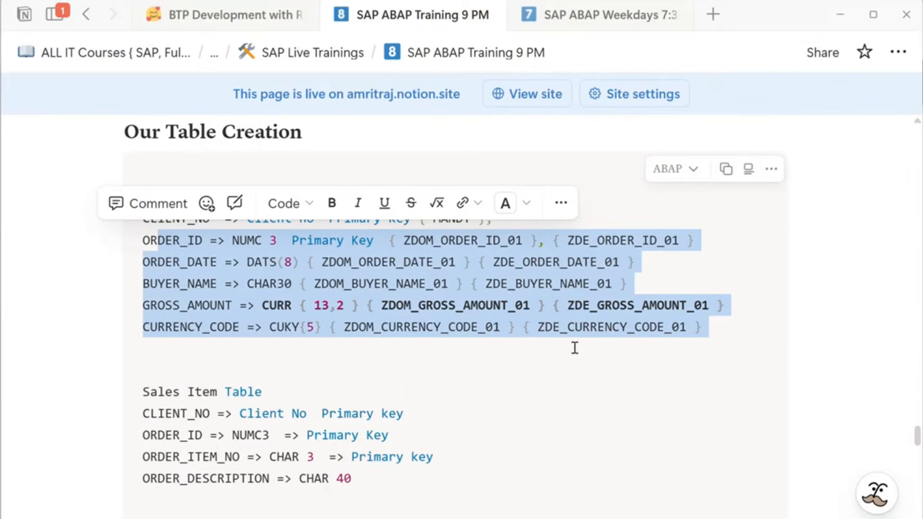
{"action": "scroll", "coordinate": [719, 344], "scroll_direction": "down", "scroll_amount": 20}
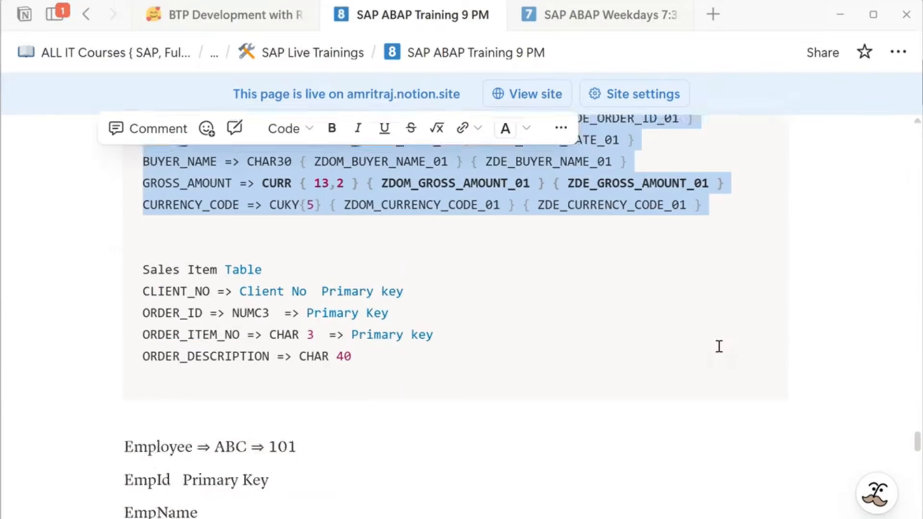
{"action": "scroll", "coordinate": [716, 393], "scroll_direction": "down", "scroll_amount": 5}
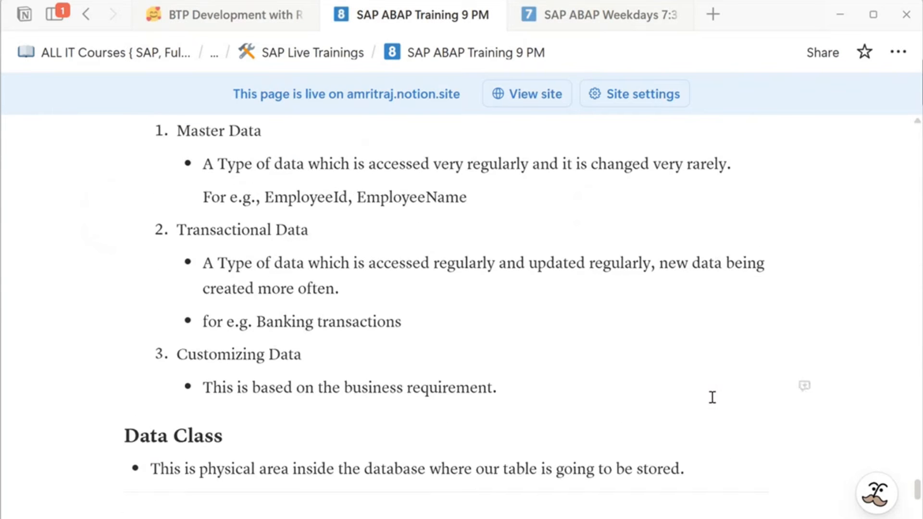
{"action": "scroll", "coordinate": [710, 398], "scroll_direction": "up", "scroll_amount": 3}
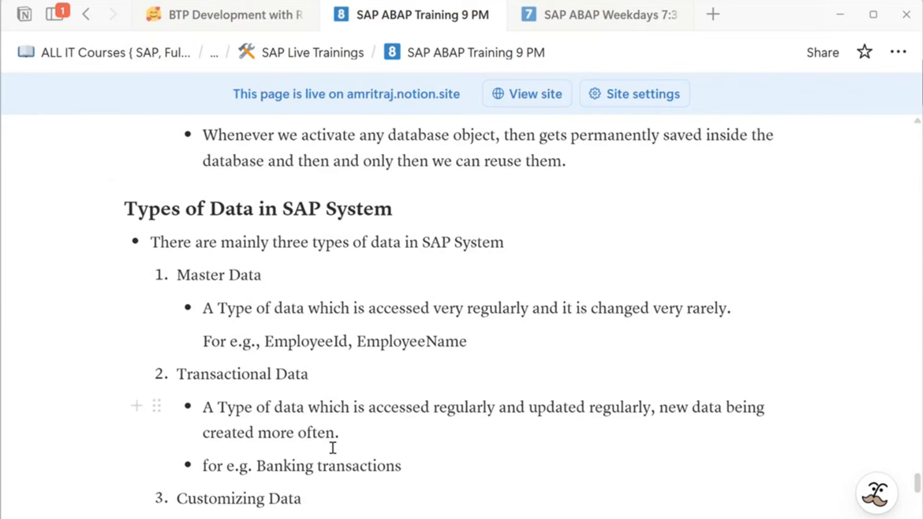
{"action": "scroll", "coordinate": [336, 438], "scroll_direction": "down", "scroll_amount": 6}
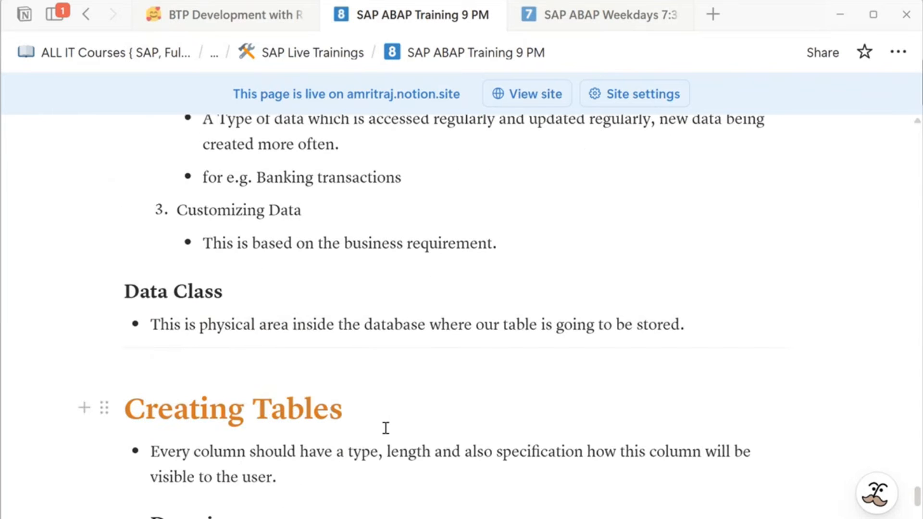
{"action": "scroll", "coordinate": [543, 400], "scroll_direction": "up", "scroll_amount": 2}
{"action": "scroll", "coordinate": [543, 399], "scroll_direction": "up", "scroll_amount": 3}
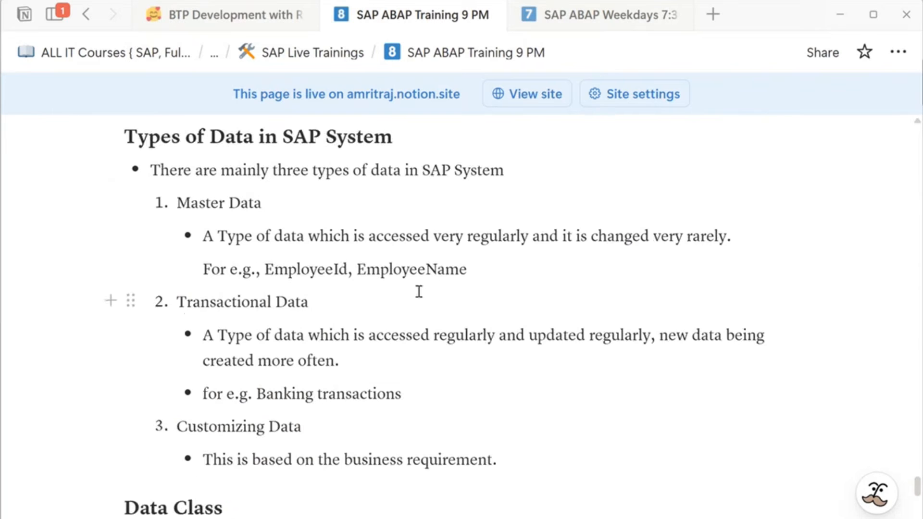
{"action": "scroll", "coordinate": [419, 293], "scroll_direction": "down", "scroll_amount": 3}
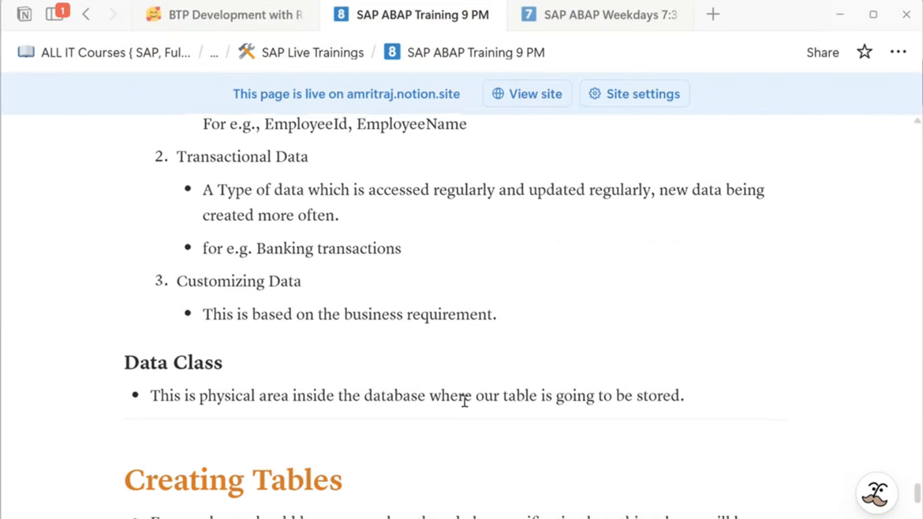
{"action": "scroll", "coordinate": [462, 403], "scroll_direction": "down", "scroll_amount": 3}
{"action": "scroll", "coordinate": [456, 411], "scroll_direction": "down", "scroll_amount": 6}
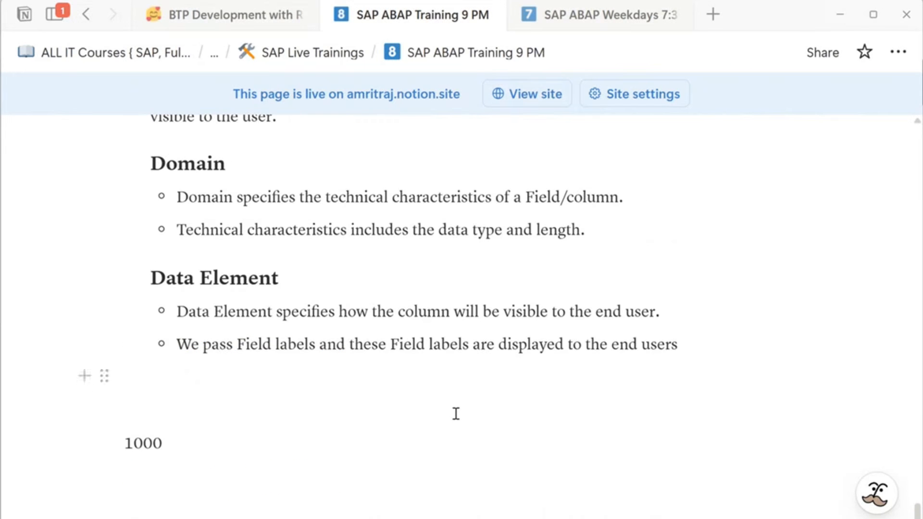
{"action": "left_click", "coordinate": [711, 355]}
Step: Find and launch SAP Logon
{"action": "key", "text": "super+s"}
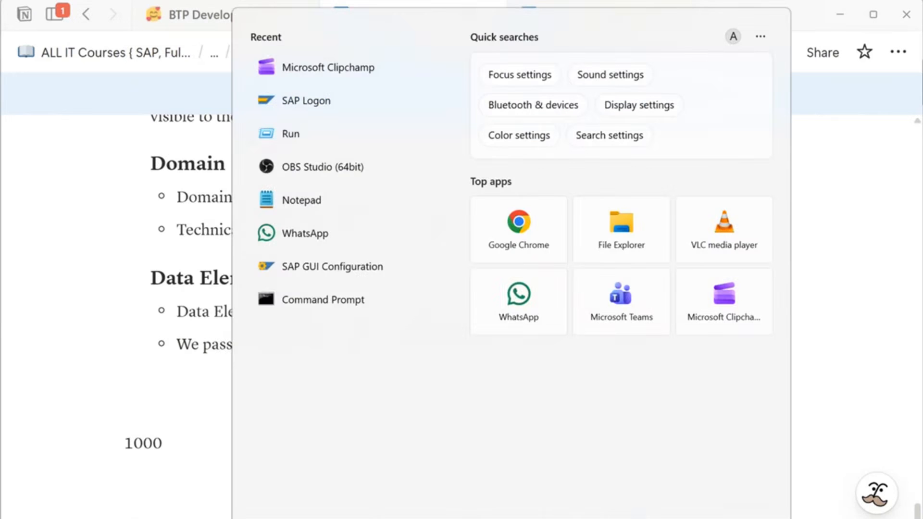
{"action": "type", "text": "SAP"}
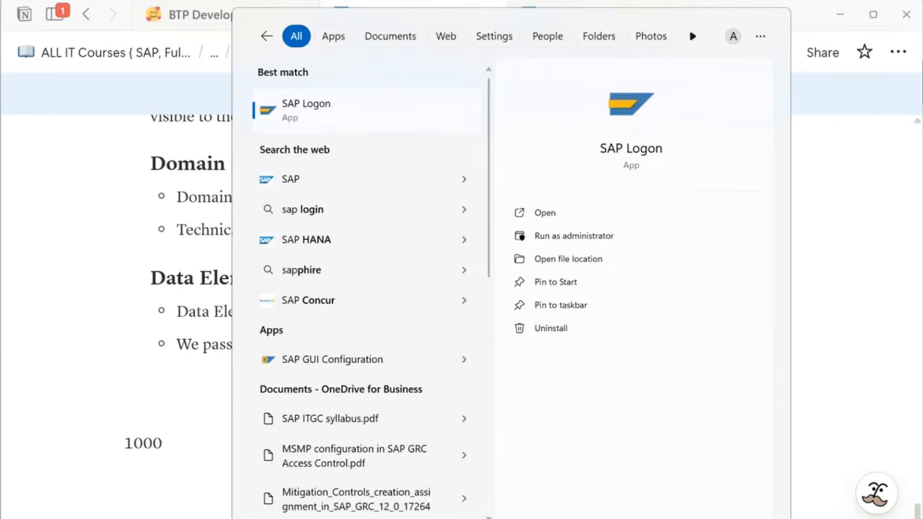
{"action": "key", "text": "Return"}
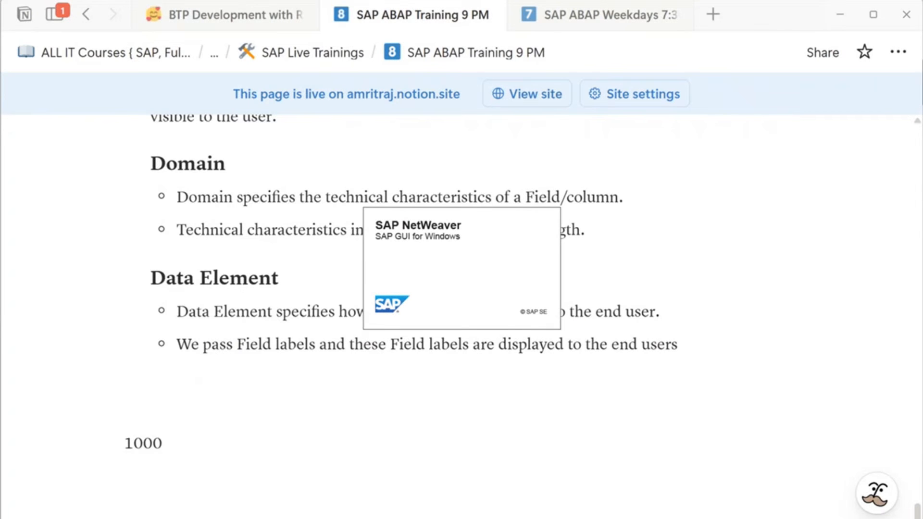
Step: Open the S4H system connection with instance number 22
{"action": "key", "text": "Down"}
{"action": "key", "text": "Down"}
{"action": "key", "text": "Down"}
{"action": "key", "text": "Down"}
{"action": "key", "text": "Down"}
{"action": "key", "text": "Down"}
{"action": "key", "text": "Down"}
{"action": "key", "text": "Down"}
{"action": "key", "text": "Down"}
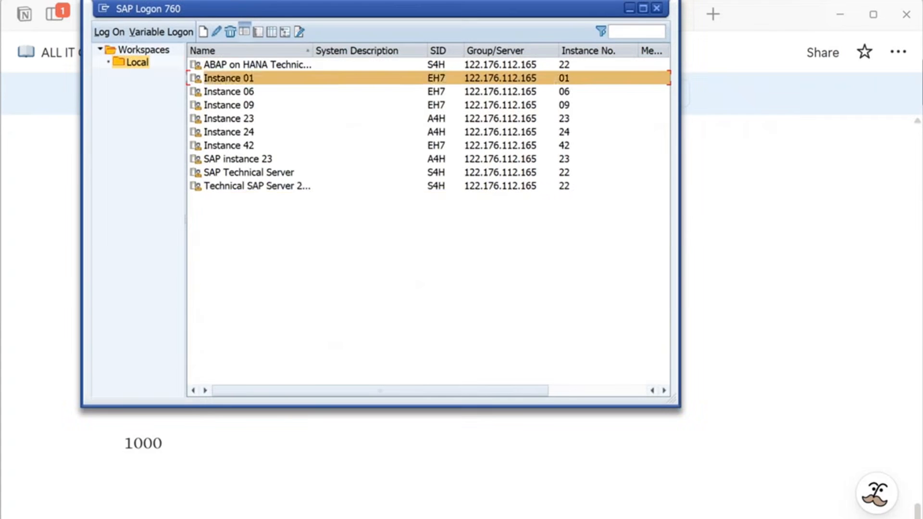
{"action": "key", "text": "Return"}
Step: Log on to client 100 with the saved user name and the account password
{"action": "key", "text": "Down"}
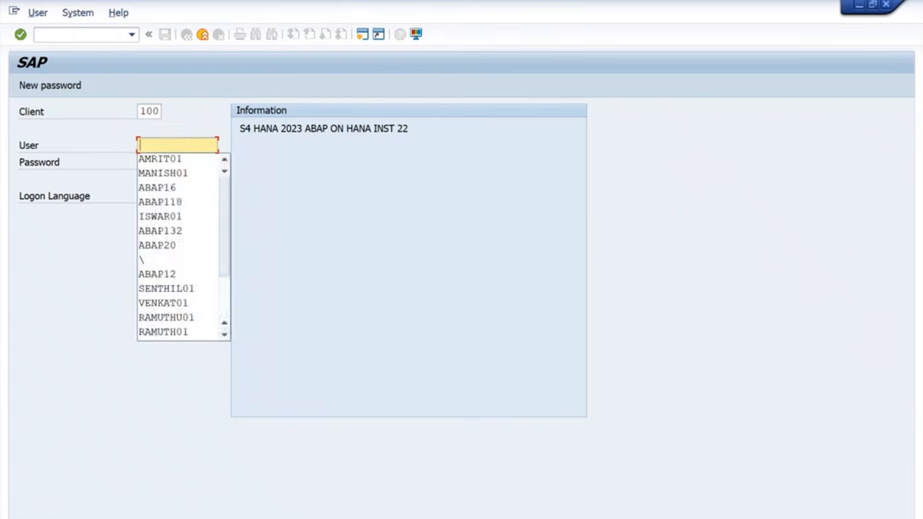
{"action": "key", "text": "Down"}
{"action": "key", "text": "Return"}
{"action": "key", "text": "Tab"}
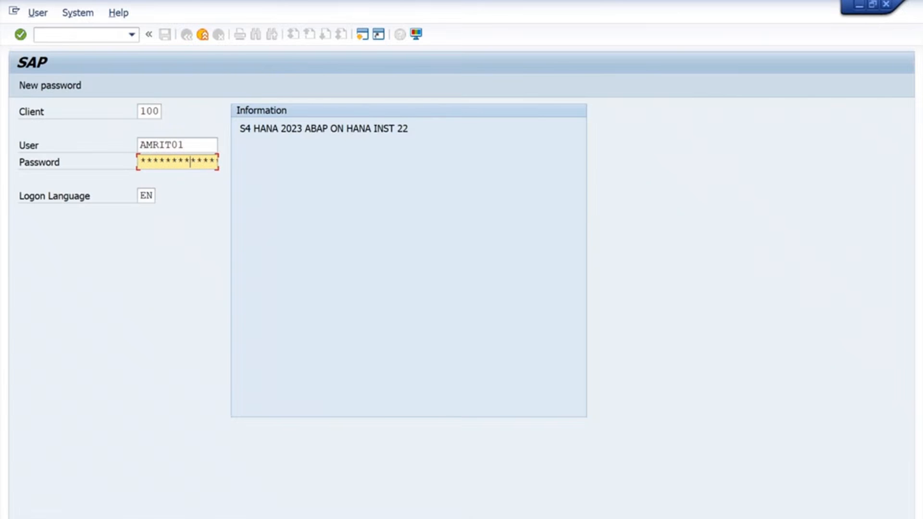
{"action": "key", "text": "Return"}
Step: Open the ABAP Dictionary with transaction SE11 and look through the previously used database table names
{"action": "type", "text": "SE11"}
{"action": "key", "text": "Return"}
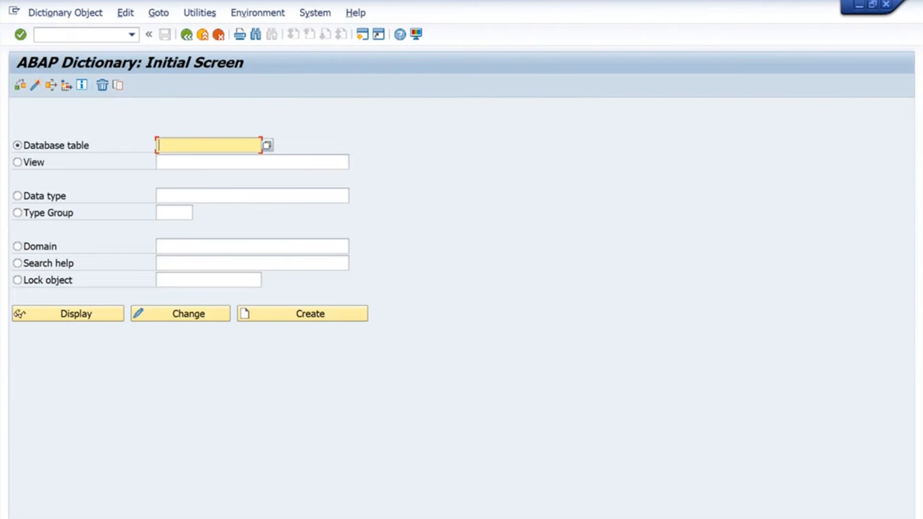
{"action": "key", "text": "Down"}
{"action": "key", "text": "Down"}
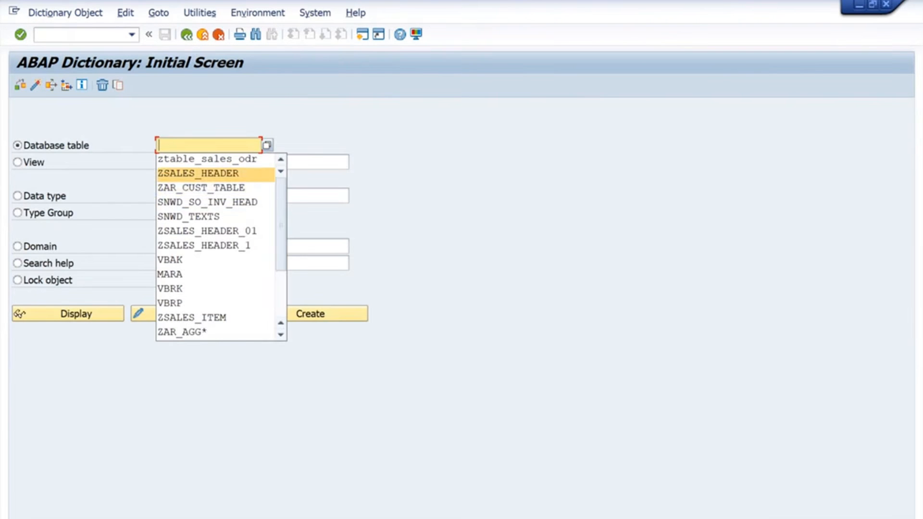
{"action": "key", "text": "Down"}
{"action": "key", "text": "Down"}
{"action": "key", "text": "Up"}
{"action": "key", "text": "Down"}
{"action": "key", "text": "Down"}
{"action": "key", "text": "Down"}
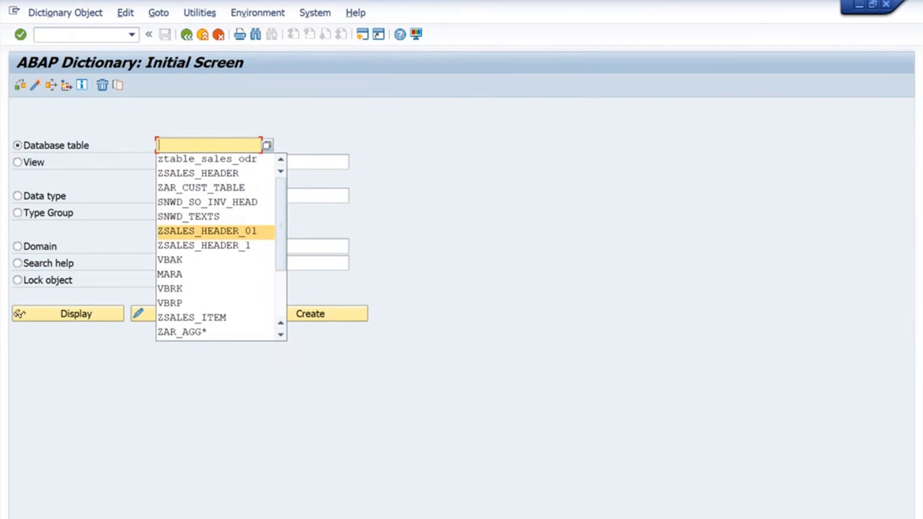
{"action": "key", "text": "Up"}
{"action": "key", "text": "Up"}
{"action": "key", "text": "Up"}
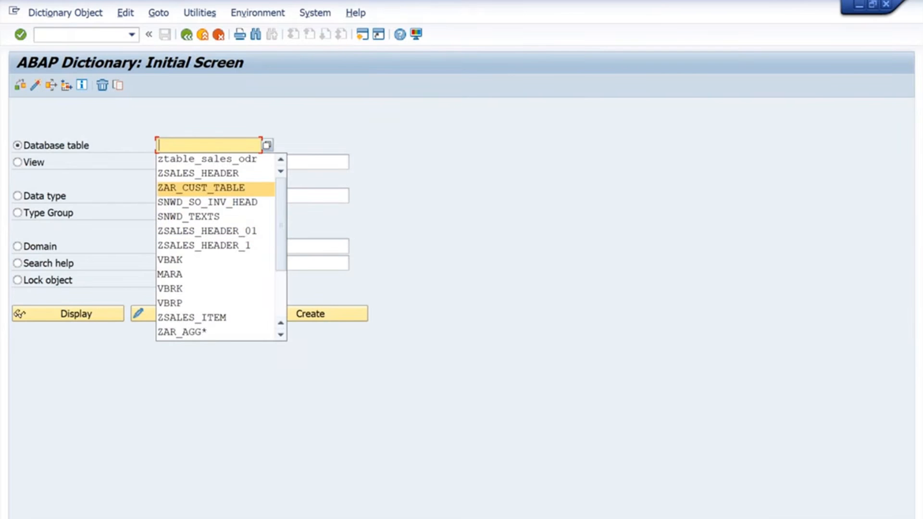
{"action": "key", "text": "Down"}
{"action": "key", "text": "Down"}
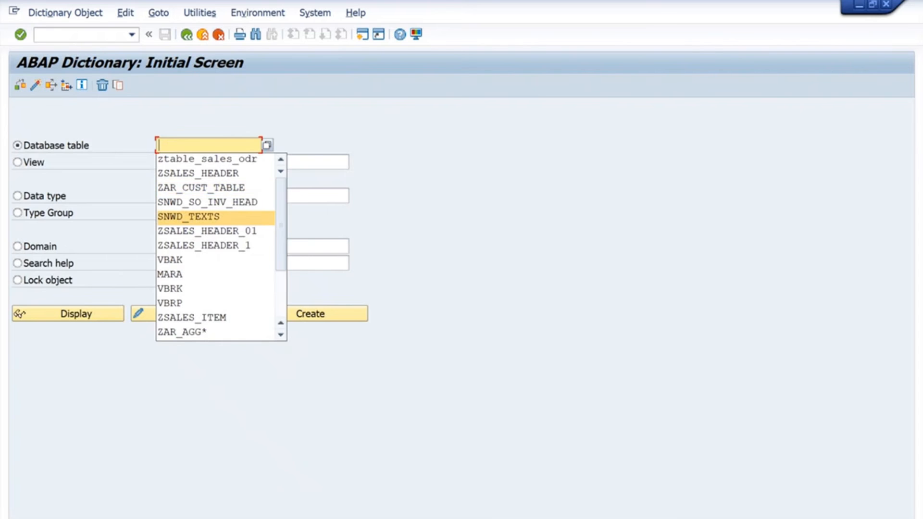
{"action": "key", "text": "Down"}
{"action": "key", "text": "Down"}
{"action": "key", "text": "Down"}
{"action": "key", "text": "Down"}
{"action": "key", "text": "Down"}
{"action": "key", "text": "Down"}
{"action": "key", "text": "Down"}
{"action": "key", "text": "Escape"}
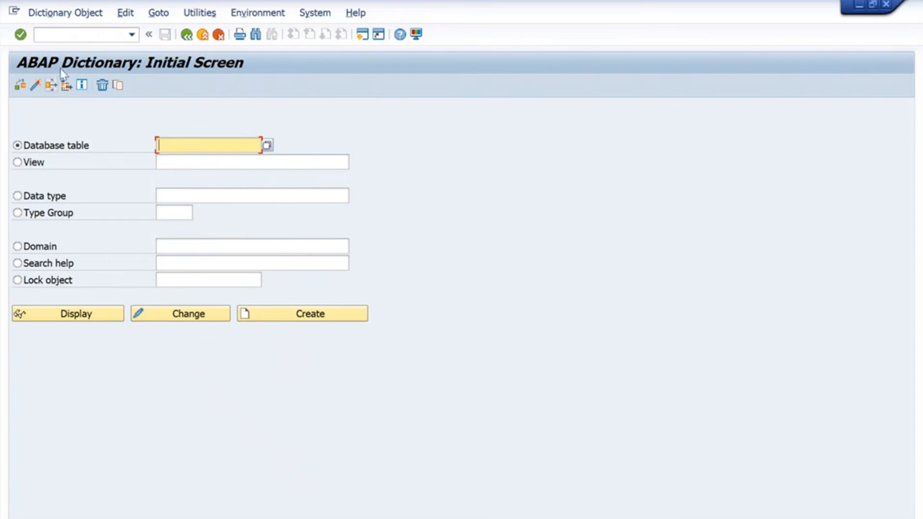
Step: Open the Transport Organizer in a new session with /ose01 and display the modifiable workbench requests
{"action": "left_click", "coordinate": [65, 34]}
{"action": "type", "text": "/os"}
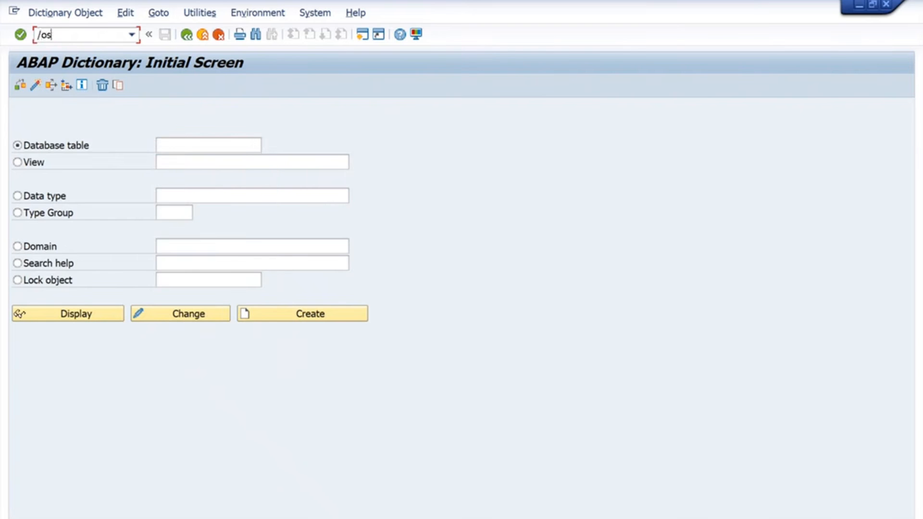
{"action": "type", "text": "e01"}
{"action": "key", "text": "Return"}
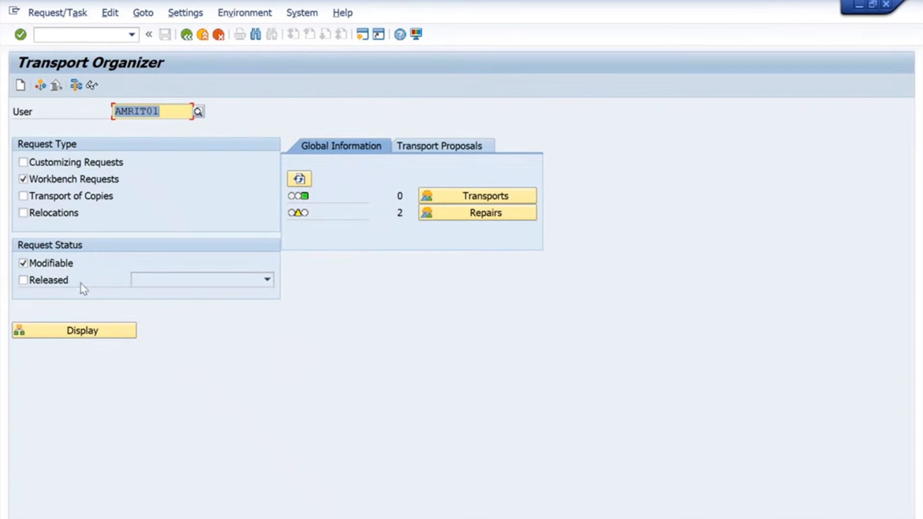
{"action": "left_click", "coordinate": [82, 332]}
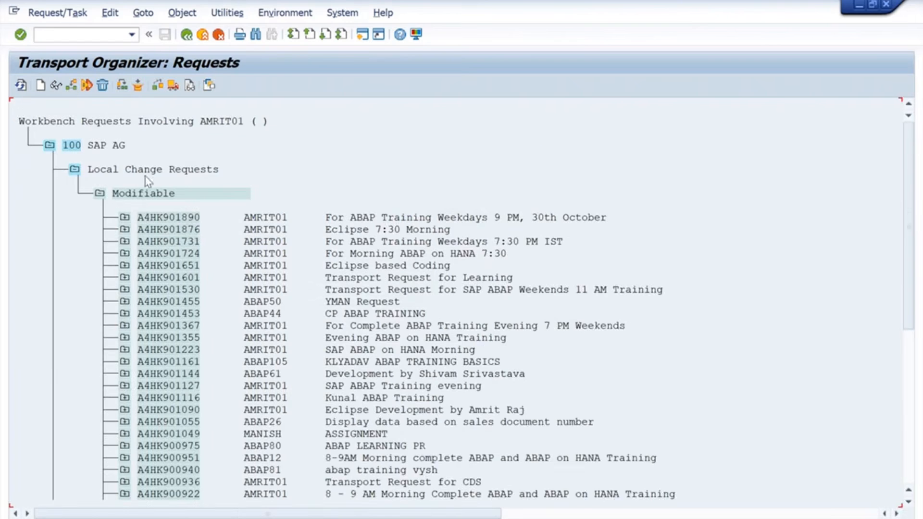
Step: Expand the request "For ABAP Training Weekdays 9 PM, 30th October" and open its table definition ZSALES_HEADER_01
{"action": "left_click", "coordinate": [125, 217]}
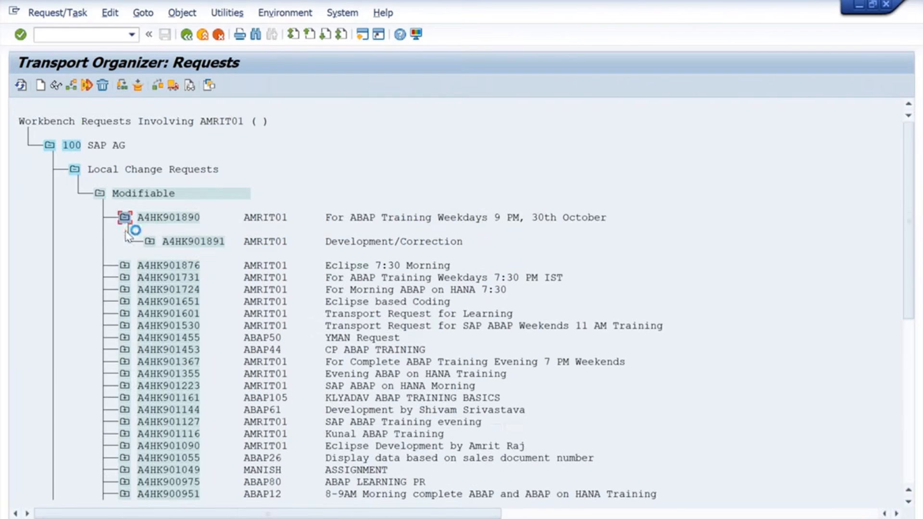
{"action": "left_click", "coordinate": [149, 242]}
{"action": "left_click", "coordinate": [174, 266]}
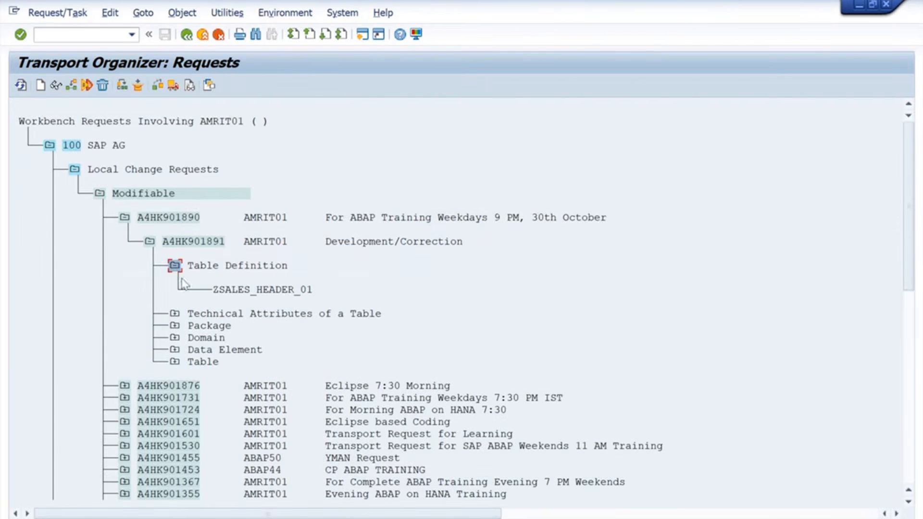
{"action": "left_click", "coordinate": [255, 290]}
{"action": "double_click", "coordinate": [256, 290]}
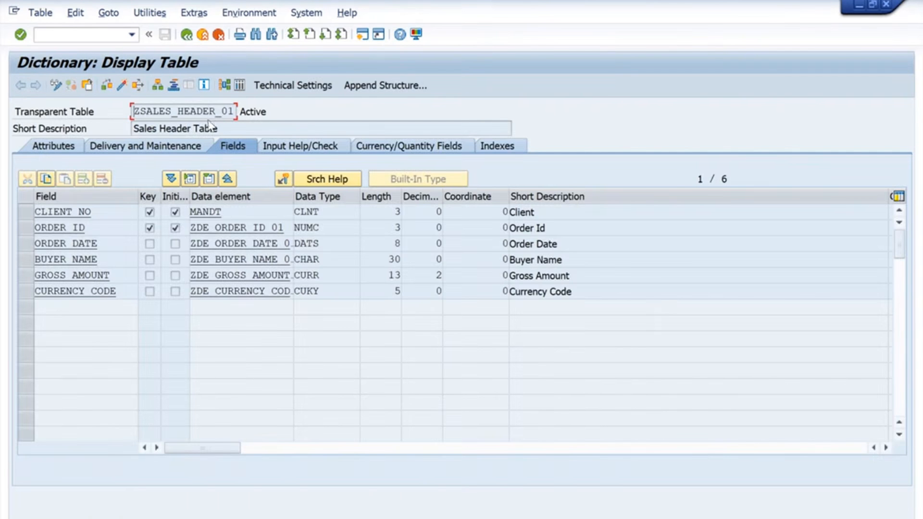
Step: Switch ZSALES_HEADER_01 to change mode and start creating a table entry
{"action": "left_click", "coordinate": [56, 85]}
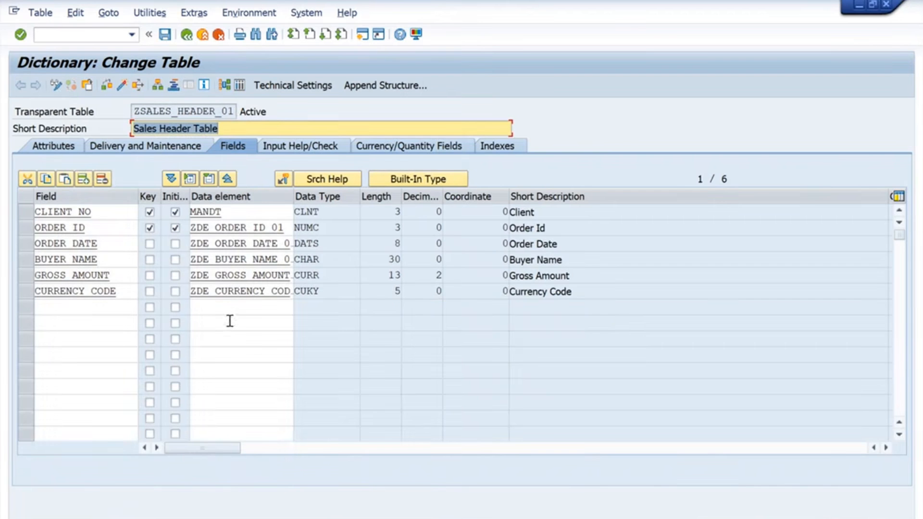
{"action": "left_click", "coordinate": [150, 15]}
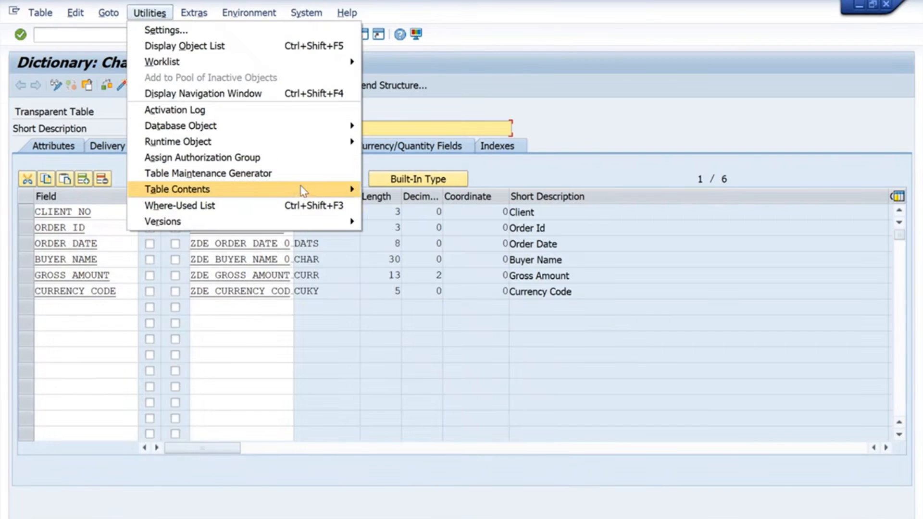
{"action": "mouse_move", "coordinate": [316, 190]}
{"action": "left_click", "coordinate": [415, 207]}
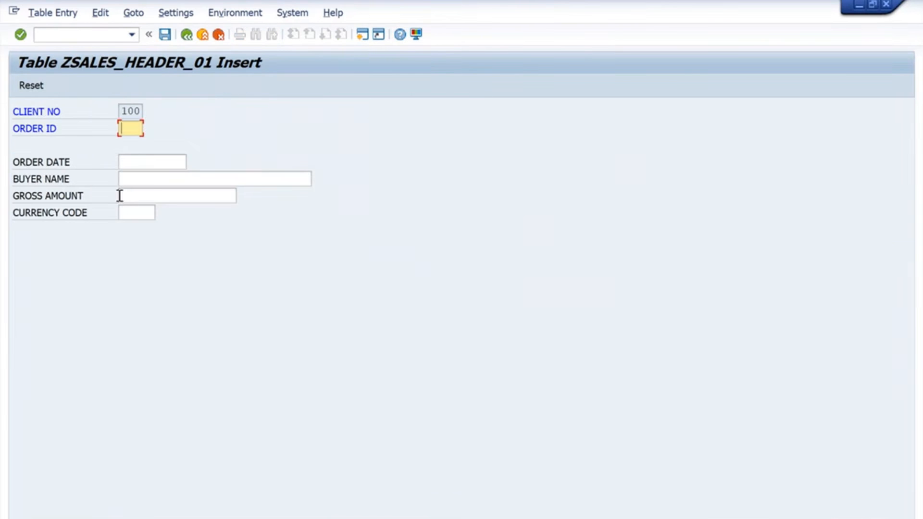
Step: Enter the order ID and set the order date to 03.11.2025 in the new entry
{"action": "type", "text": "101"}
{"action": "left_click", "coordinate": [139, 162]}
{"action": "left_click", "coordinate": [190, 162]}
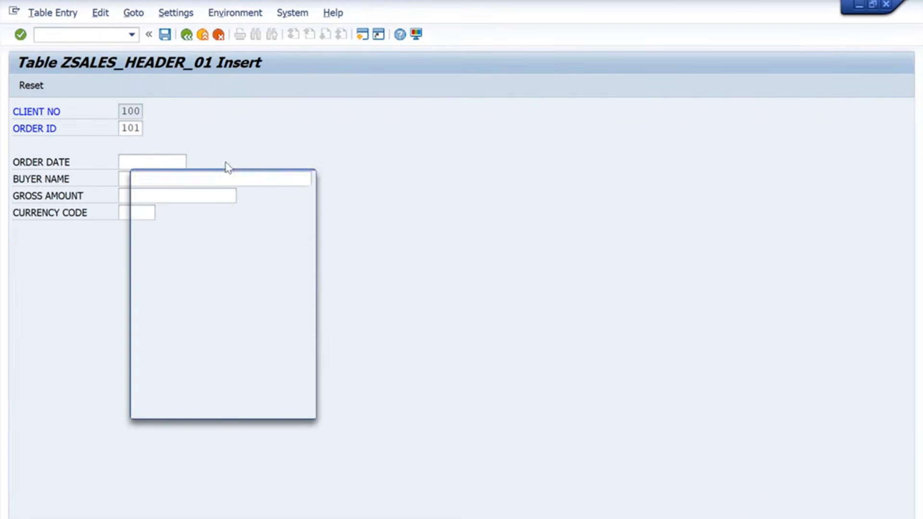
{"action": "double_click", "coordinate": [176, 288]}
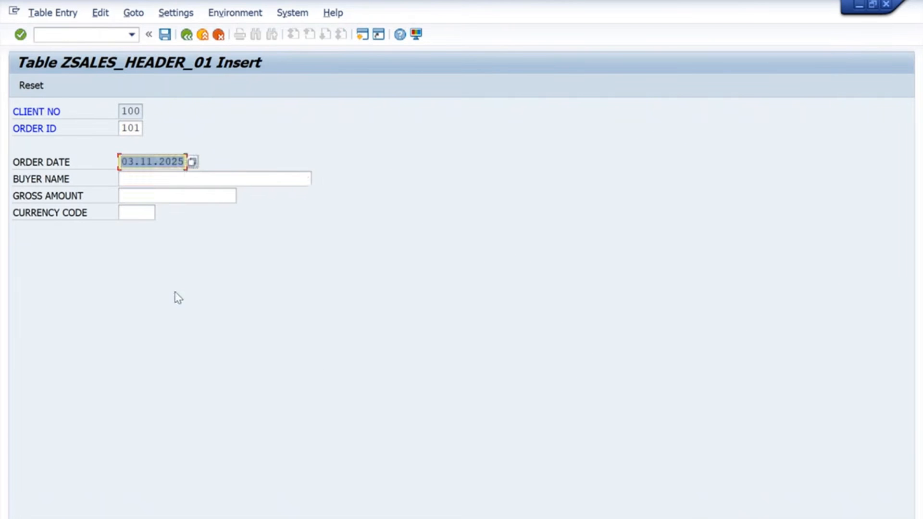
Step: Fill in the buyer's name, a gross amount of 7500.65 and the currency code EUR
{"action": "left_click", "coordinate": [186, 180]}
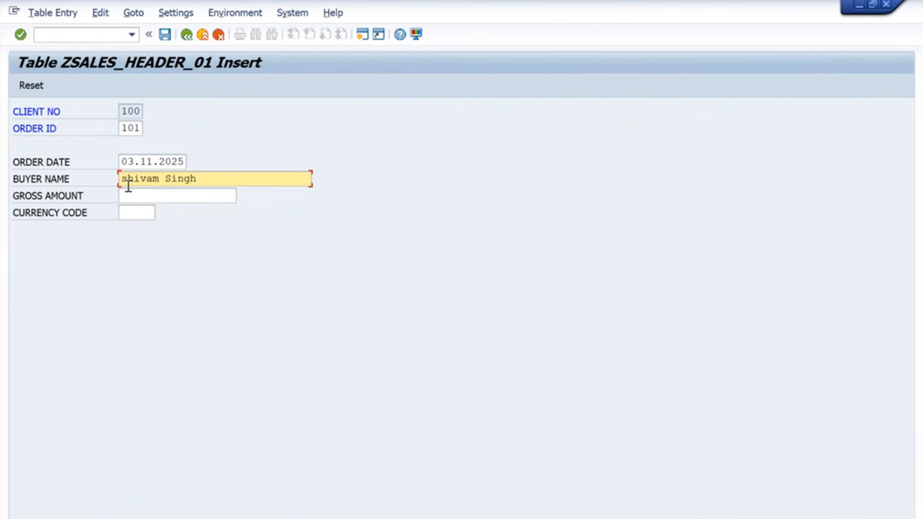
{"action": "left_click", "coordinate": [181, 202]}
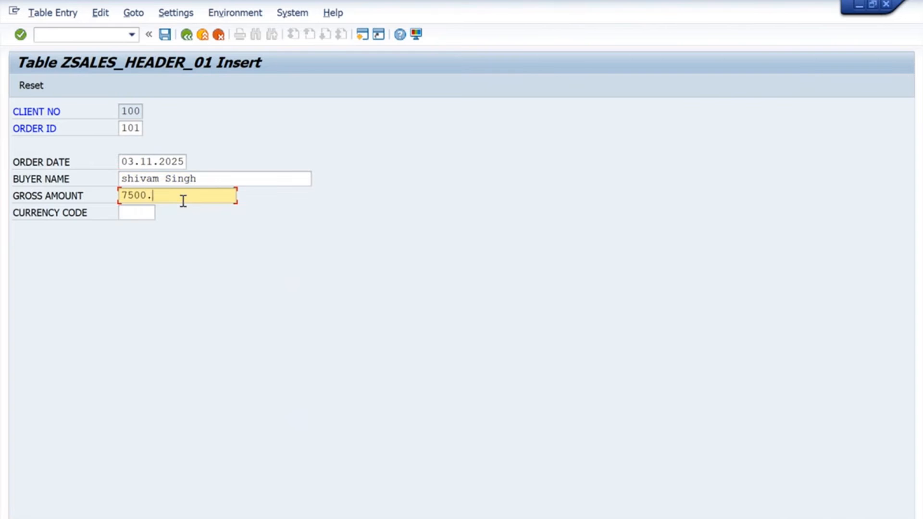
{"action": "left_click", "coordinate": [150, 212]}
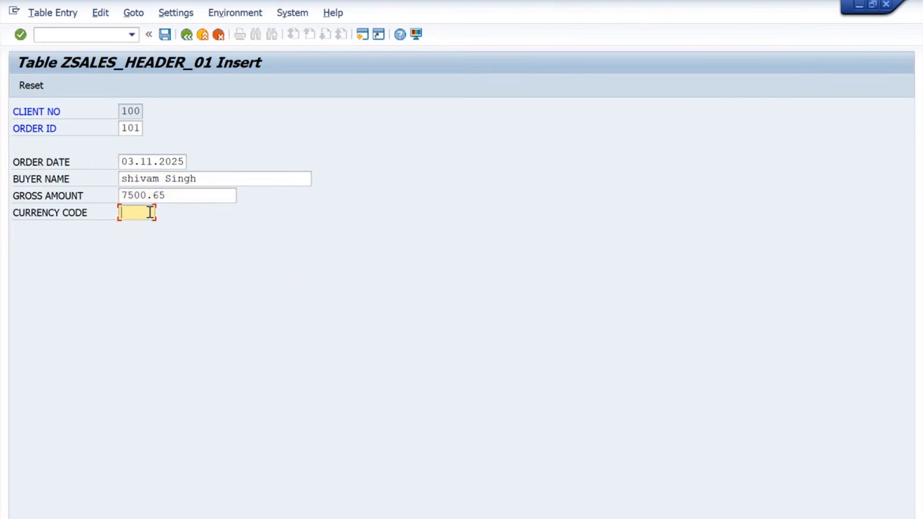
{"action": "type", "text": "EUR"}
{"action": "key", "text": "shift+Tab"}
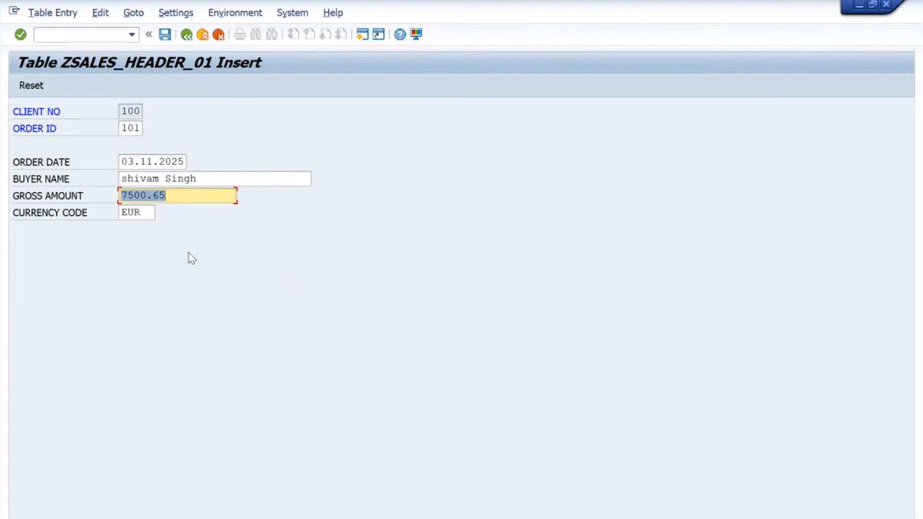
Step: Correct the gross amount to 7500,65 with a decimal comma, validate the entry and return to the table definition
{"action": "left_click", "coordinate": [169, 180]}
{"action": "left_click", "coordinate": [154, 194]}
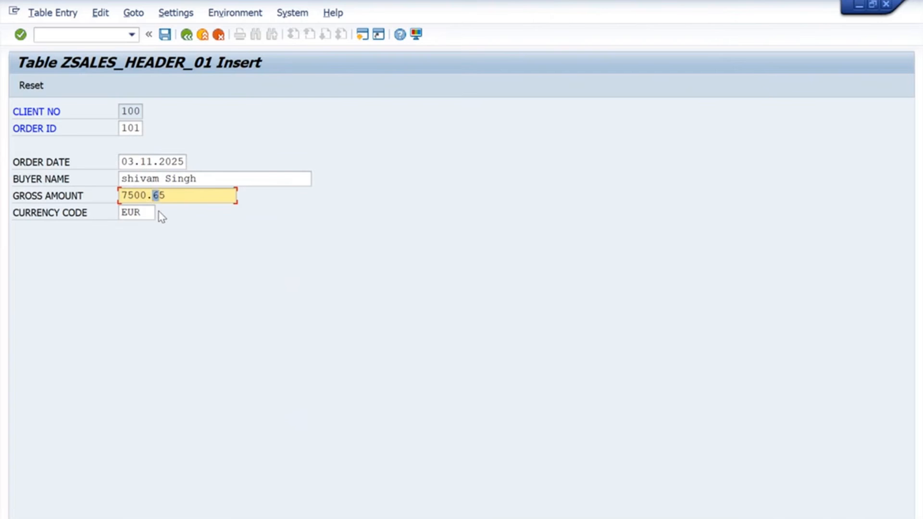
{"action": "key", "text": "BackSpace"}
{"action": "type", "text": ","}
{"action": "key", "text": "Return"}
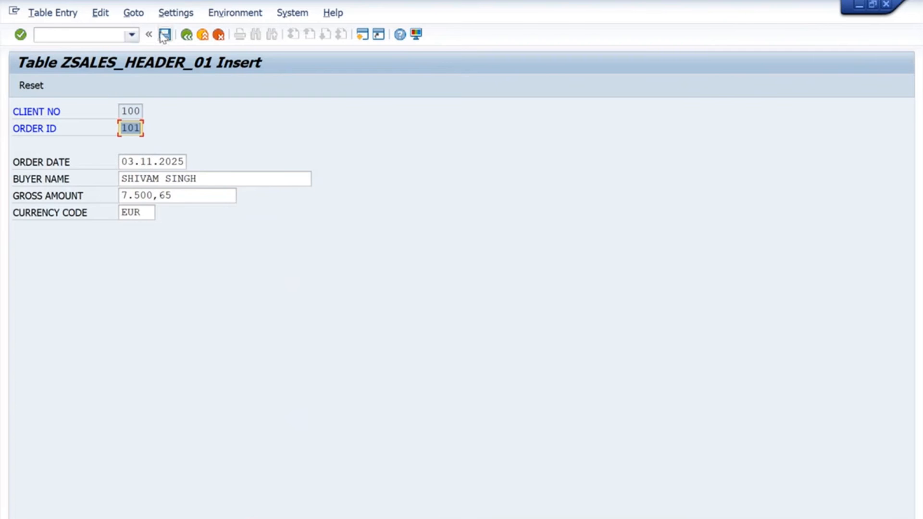
{"action": "left_click", "coordinate": [190, 35]}
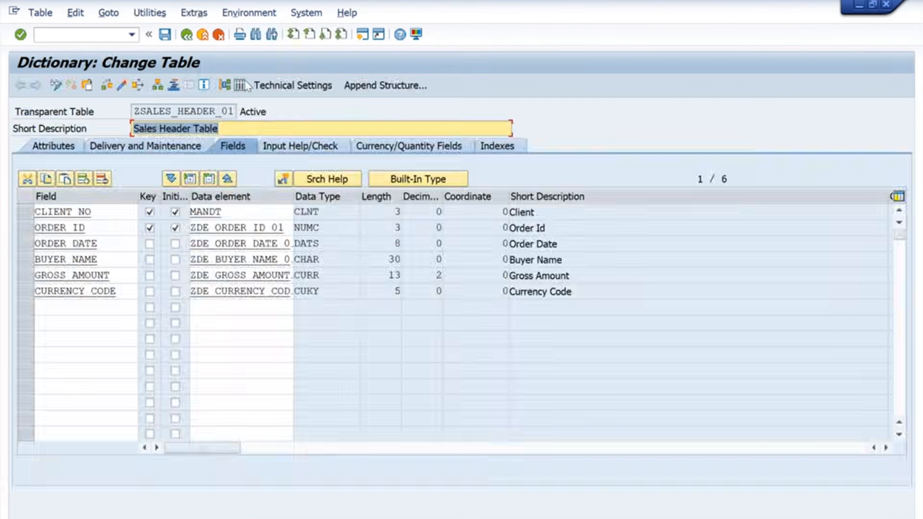
Step: Display all existing entries of ZSALES_HEADER_01 without selection criteria, and return to the table definition
{"action": "left_click", "coordinate": [243, 83]}
{"action": "left_click", "coordinate": [20, 86]}
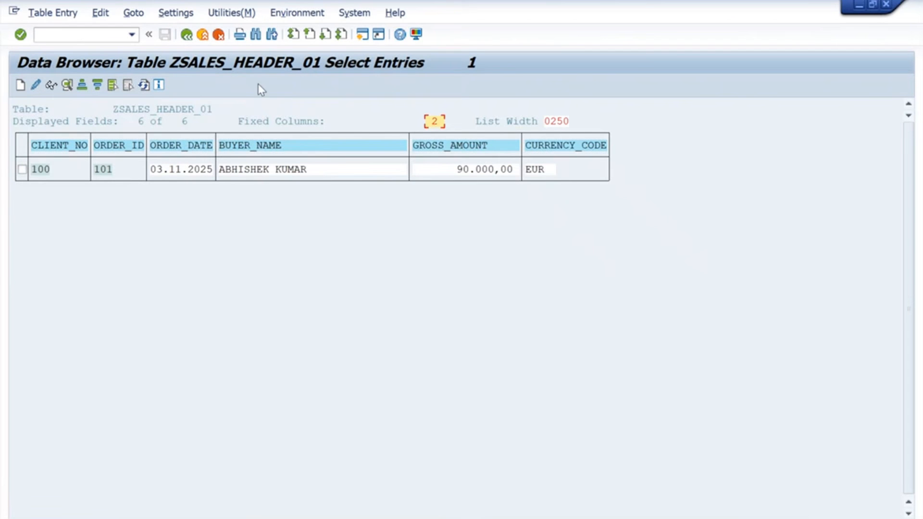
{"action": "left_click", "coordinate": [186, 35]}
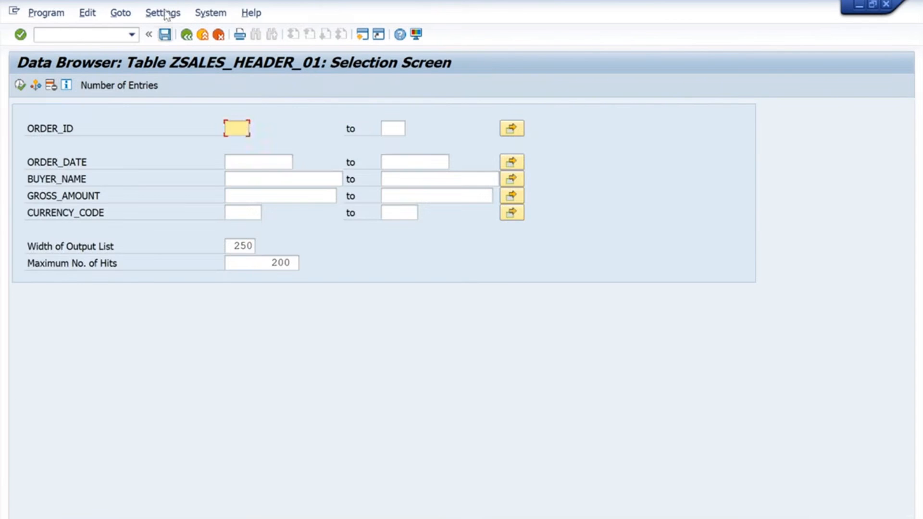
{"action": "left_click", "coordinate": [186, 35]}
Step: Start a new entry in ZSALES_HEADER_01, enter an unused order ID and set the order date to 12.11.2025
{"action": "left_click", "coordinate": [150, 12]}
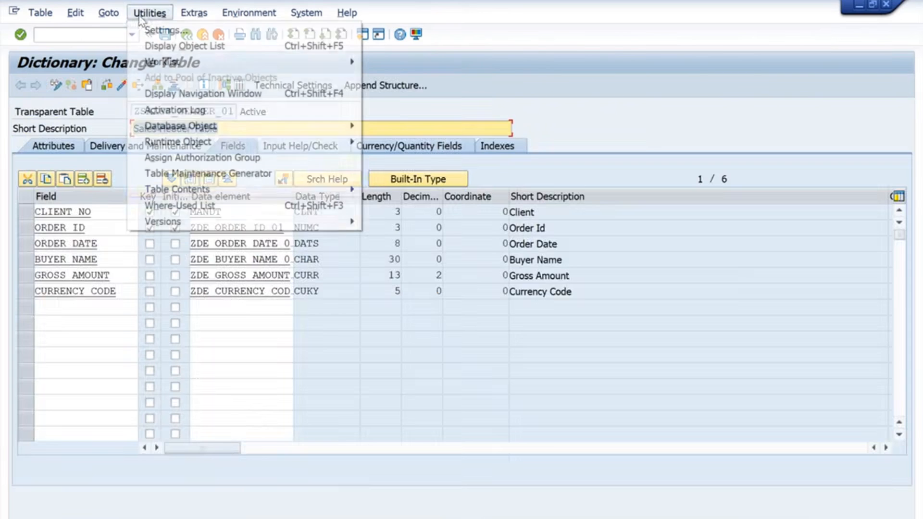
{"action": "mouse_move", "coordinate": [341, 190]}
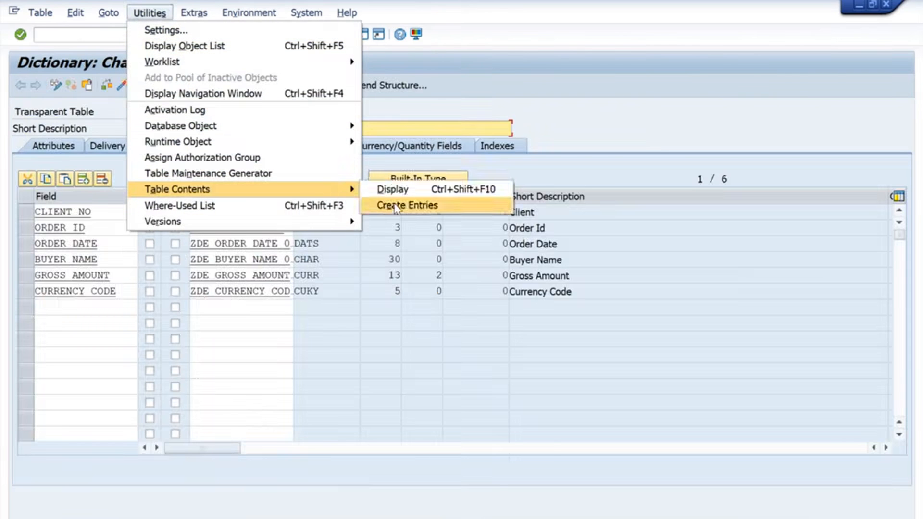
{"action": "left_click", "coordinate": [395, 202]}
{"action": "type", "text": "102"}
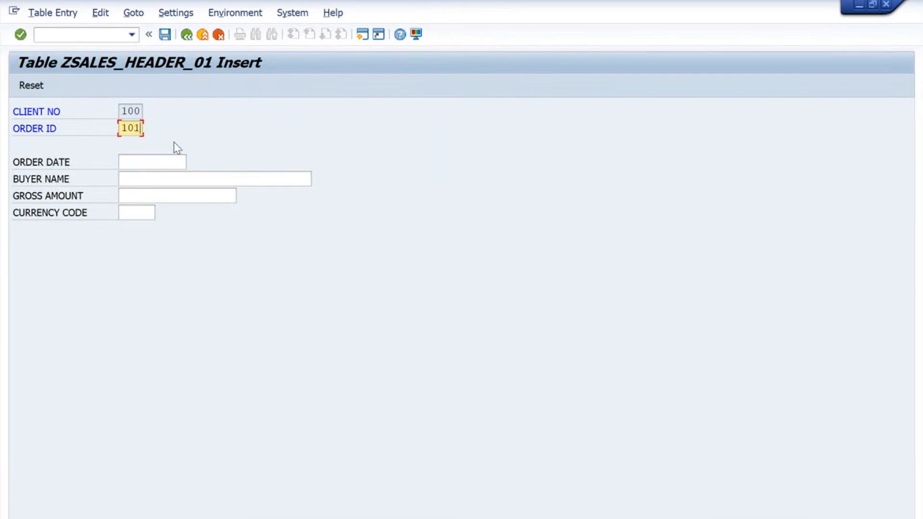
{"action": "left_click", "coordinate": [154, 160]}
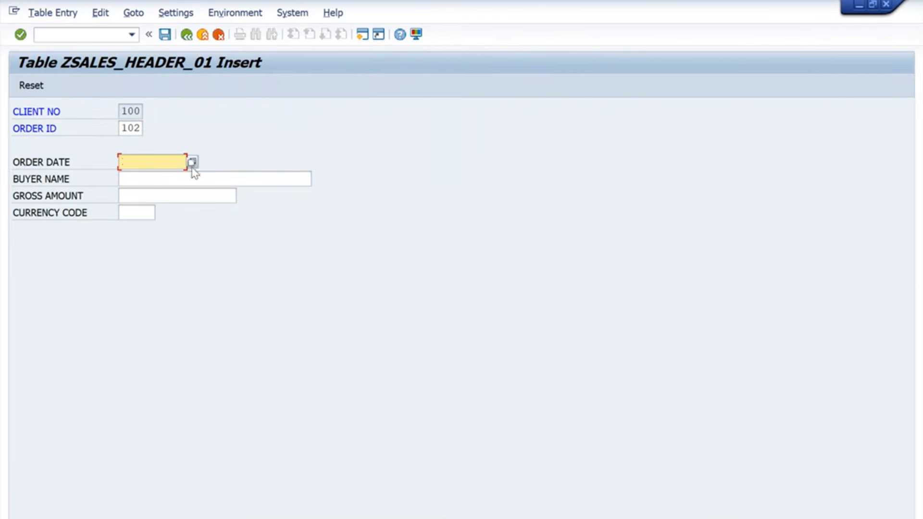
{"action": "left_click", "coordinate": [192, 163]}
{"action": "double_click", "coordinate": [211, 303]}
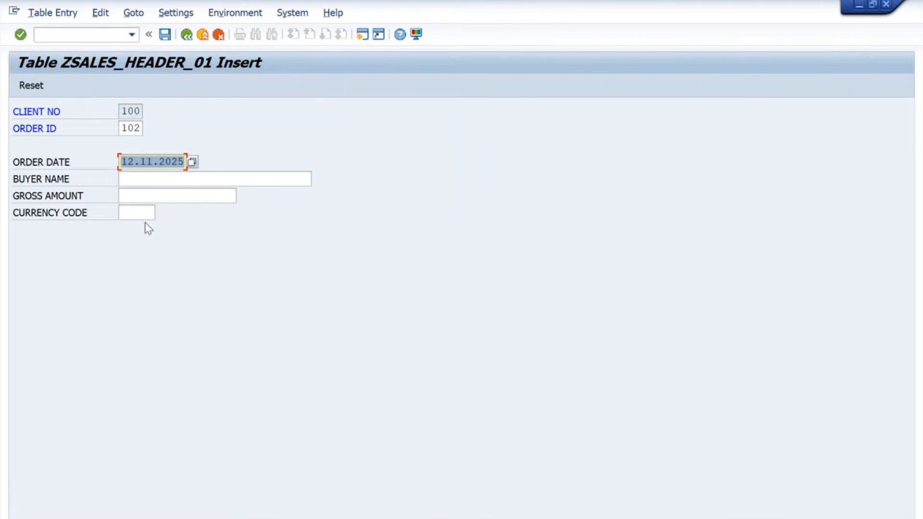
Step: Fill in the buyer's name, a gross amount of 2500 and the currency code EUR, and validate the entry
{"action": "left_click", "coordinate": [146, 179]}
{"action": "type", "text": "S"}
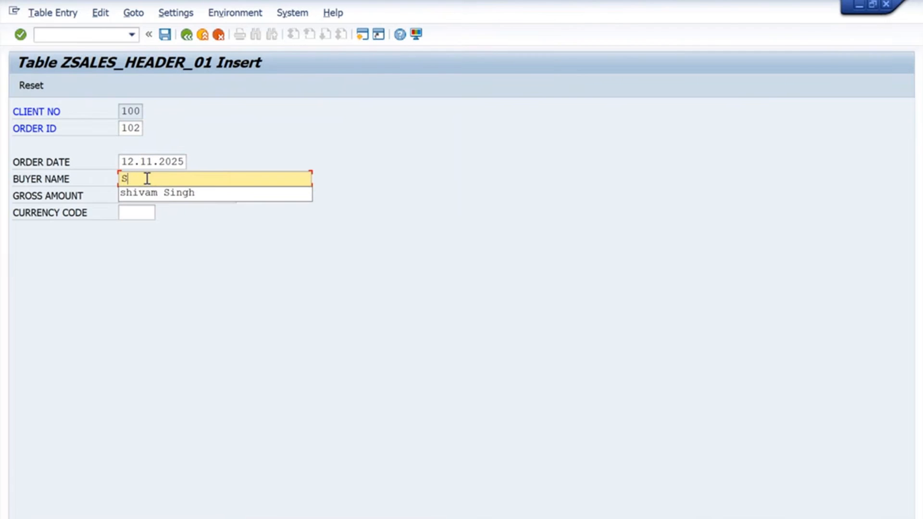
{"action": "type", "text": "hivam Singh"}
{"action": "key", "text": "Down"}
{"action": "key", "text": "Return"}
{"action": "key", "text": "Tab"}
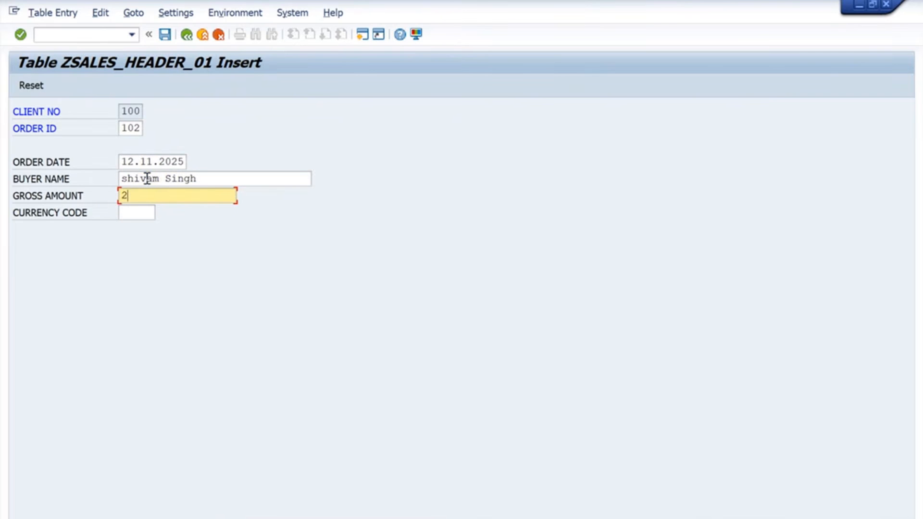
{"action": "type", "text": "2500"}
{"action": "key", "text": "Tab"}
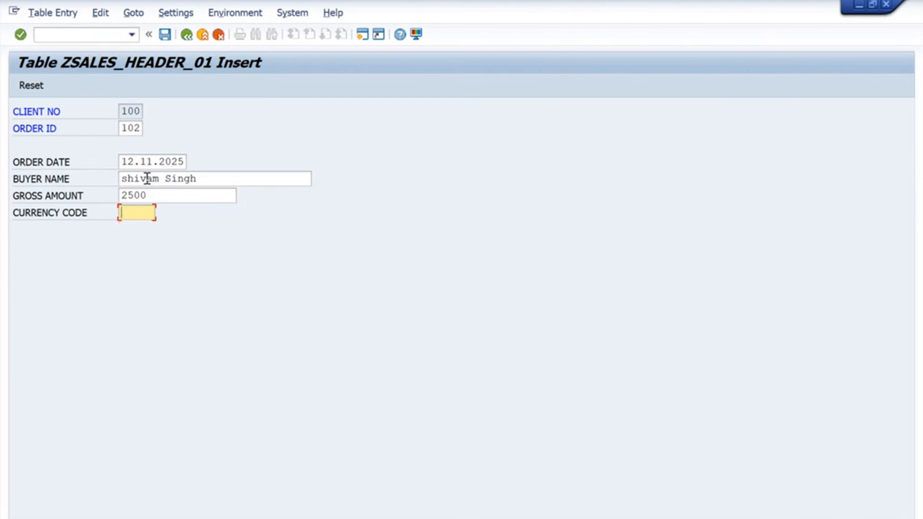
{"action": "type", "text": "EUR"}
{"action": "key", "text": "Return"}
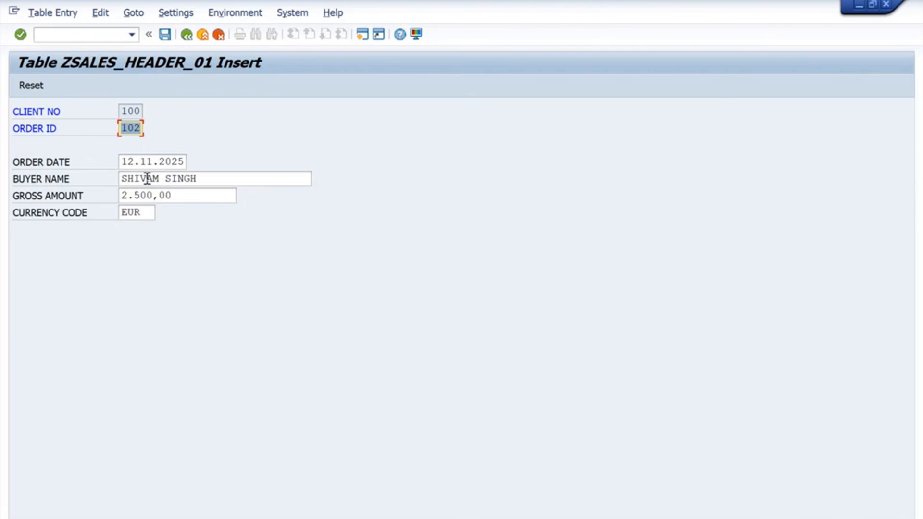
Step: Save the EUR entry and maximize the session window
{"action": "left_click_drag", "start_coordinate": [167, 23], "coordinate": [168, 25]}
{"action": "left_click", "coordinate": [166, 38]}
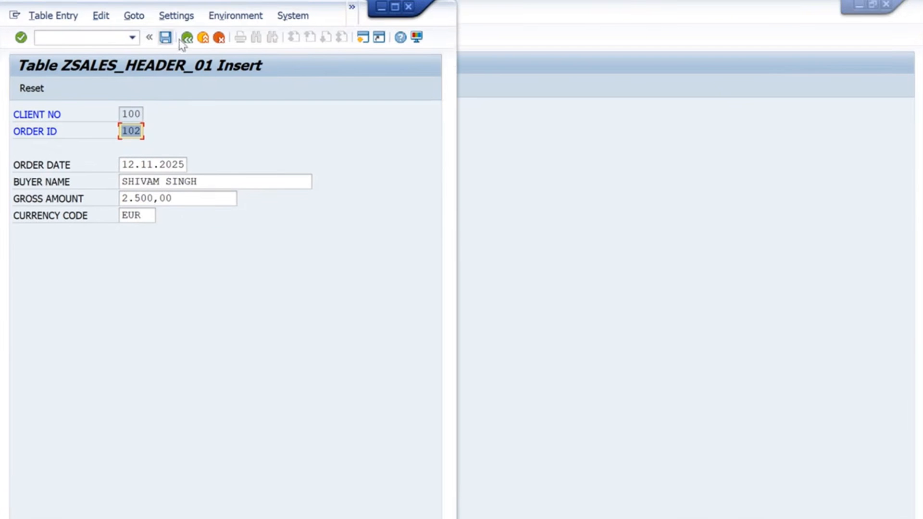
{"action": "left_click_drag", "start_coordinate": [330, 21], "coordinate": [346, 39]}
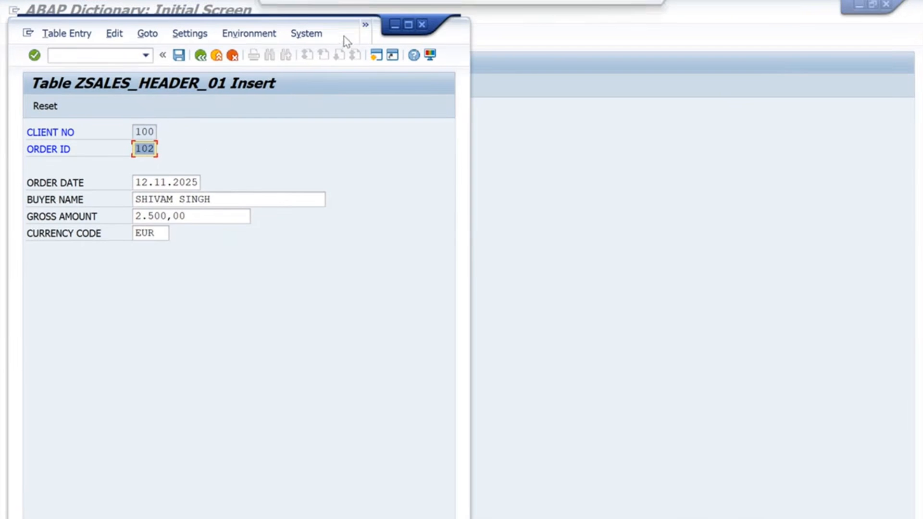
{"action": "left_click", "coordinate": [409, 27]}
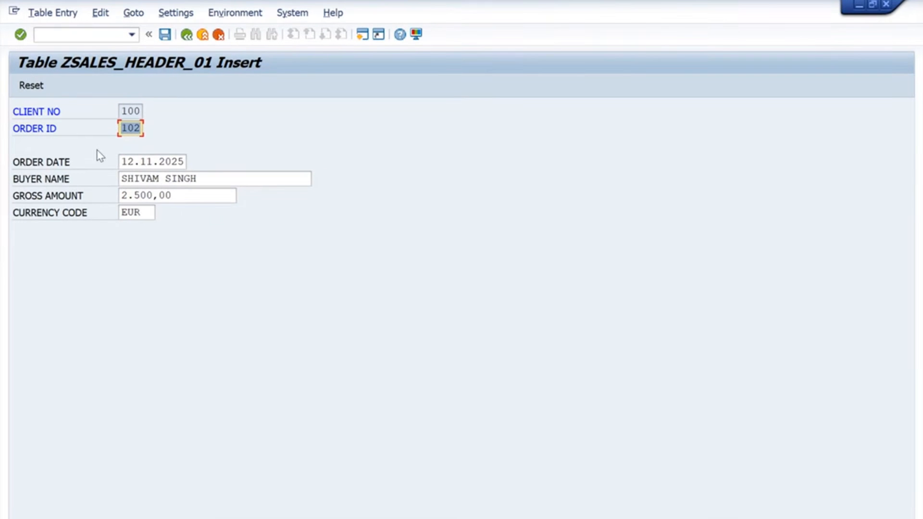
Step: Enter the next order ID for another entry and set its order date to 03.11.2025
{"action": "type", "text": "103"}
{"action": "left_click", "coordinate": [181, 161]}
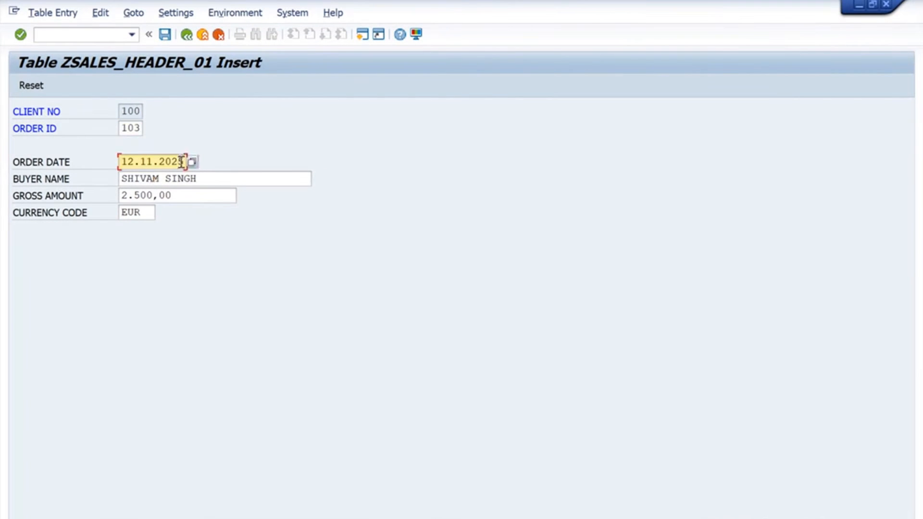
{"action": "left_click", "coordinate": [192, 162]}
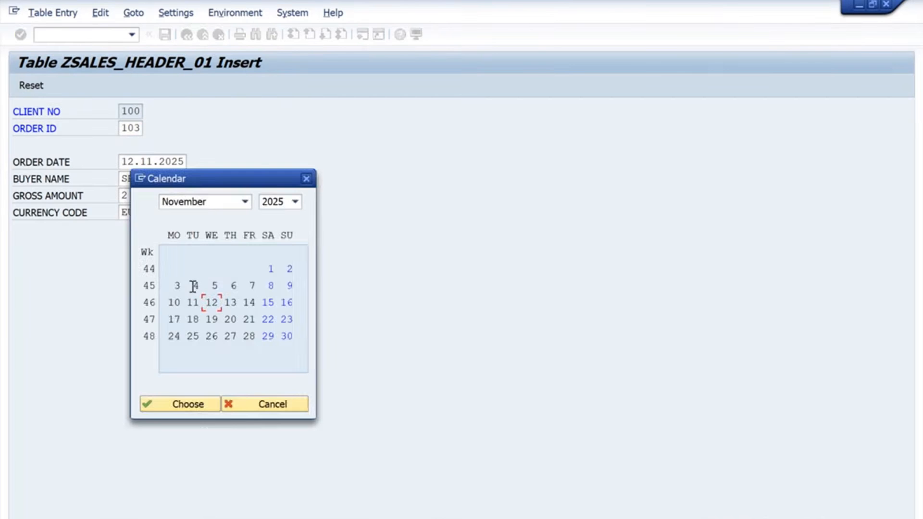
{"action": "double_click", "coordinate": [176, 285]}
Step: Replace the buyer's name, set the gross amount to 8761 and the currency code to INR, and validate the entry
{"action": "left_click_drag", "start_coordinate": [217, 180], "coordinate": [40, 215]}
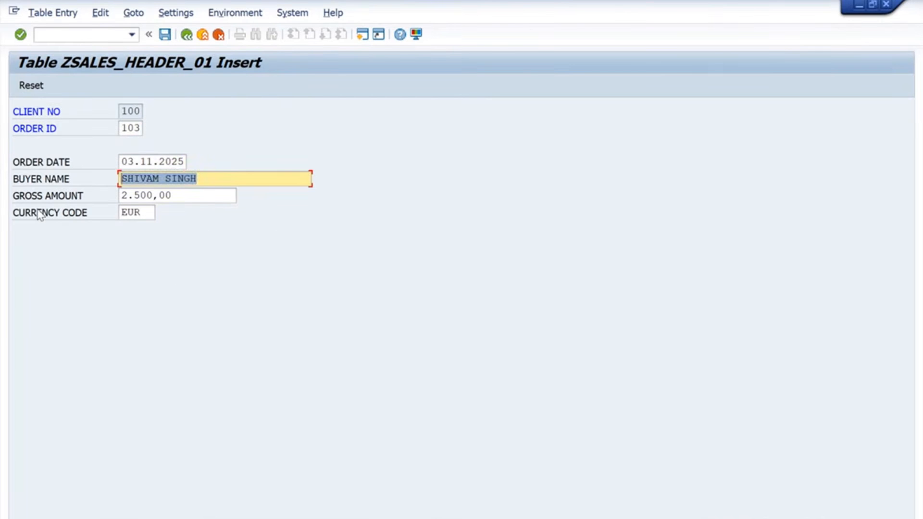
{"action": "type", "text": "RAHUL"}
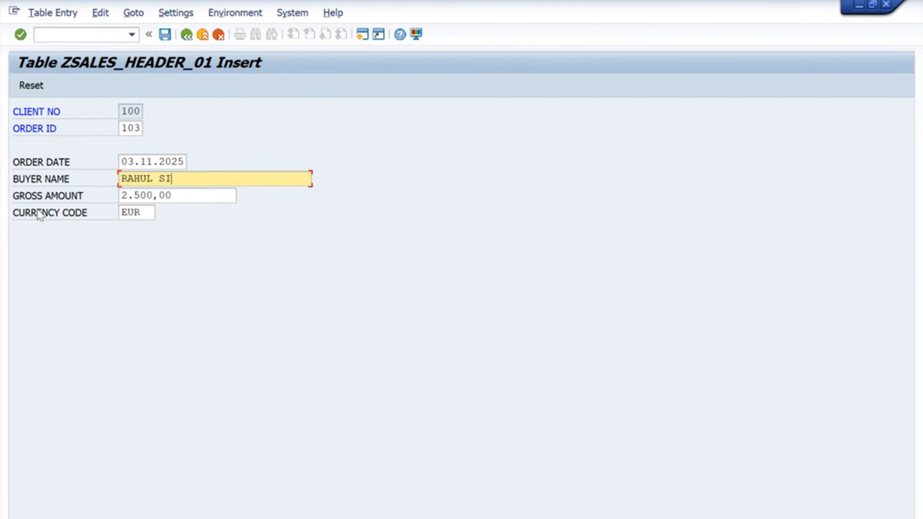
{"action": "key", "text": "Tab"}
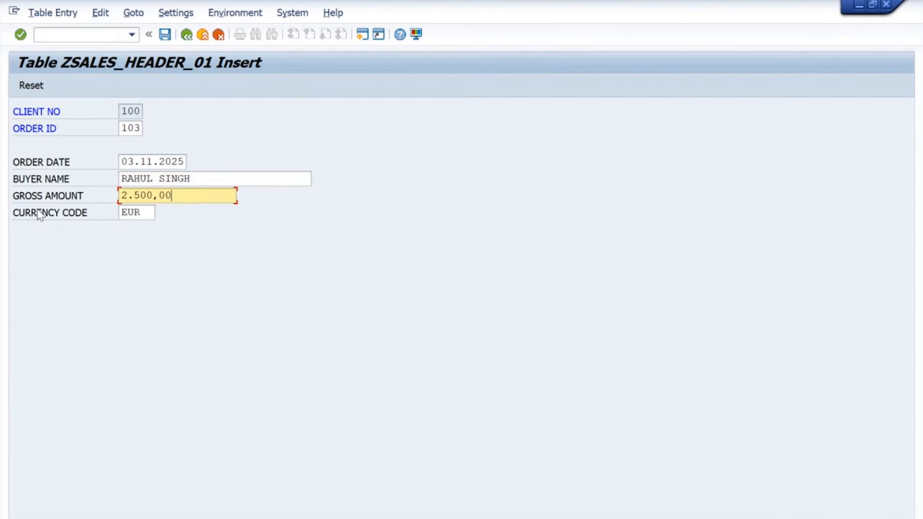
{"action": "key", "text": "shift+Home"}
{"action": "type", "text": "8"}
{"action": "key", "text": "Tab"}
{"action": "type", "text": "IN"}
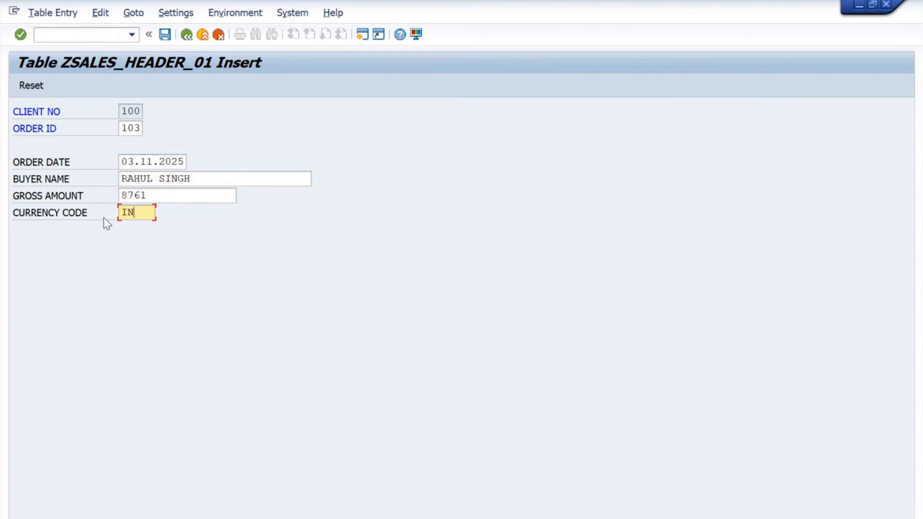
{"action": "key", "text": "Return"}
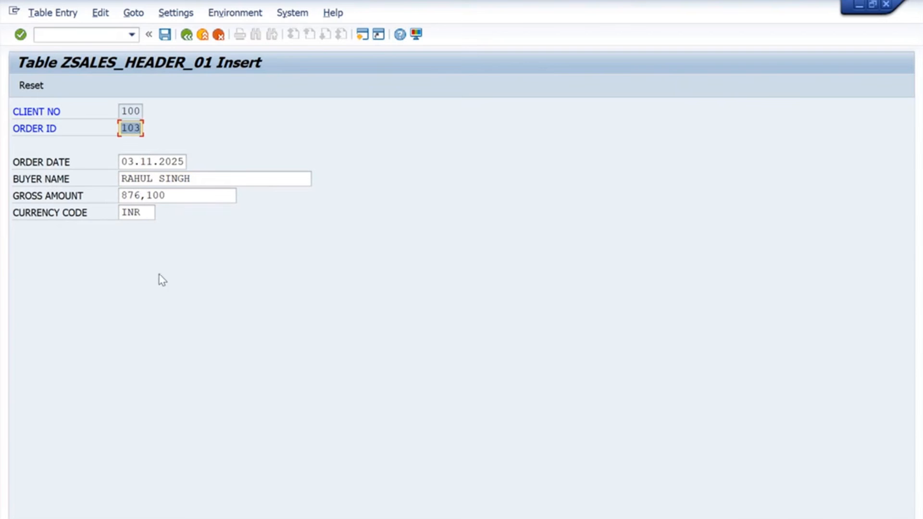
Step: Enter the following order ID for one more entry and set its order date to 01.11.2025
{"action": "type", "text": "104"}
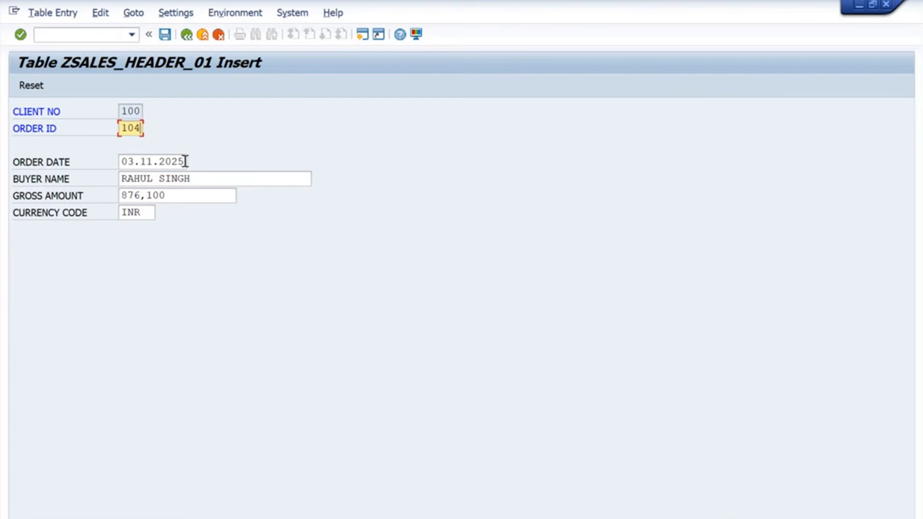
{"action": "left_click_drag", "start_coordinate": [185, 161], "coordinate": [93, 161]}
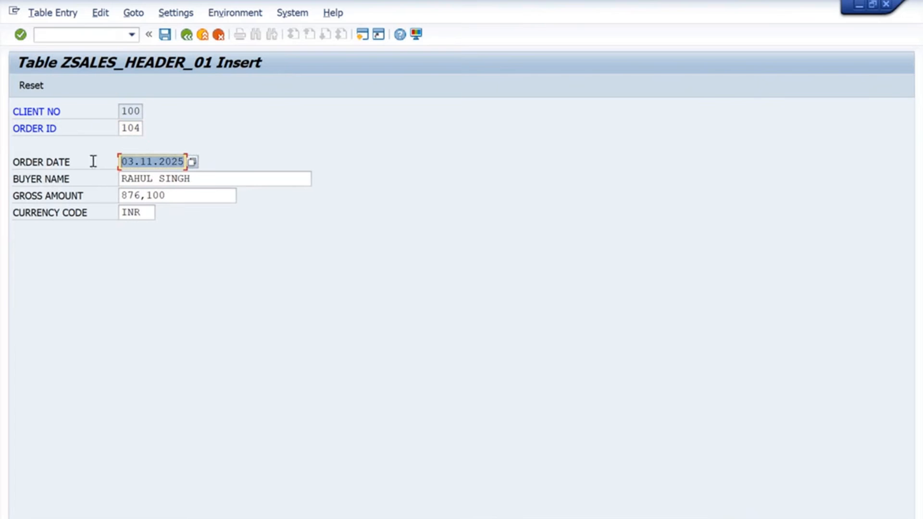
{"action": "left_click", "coordinate": [192, 162]}
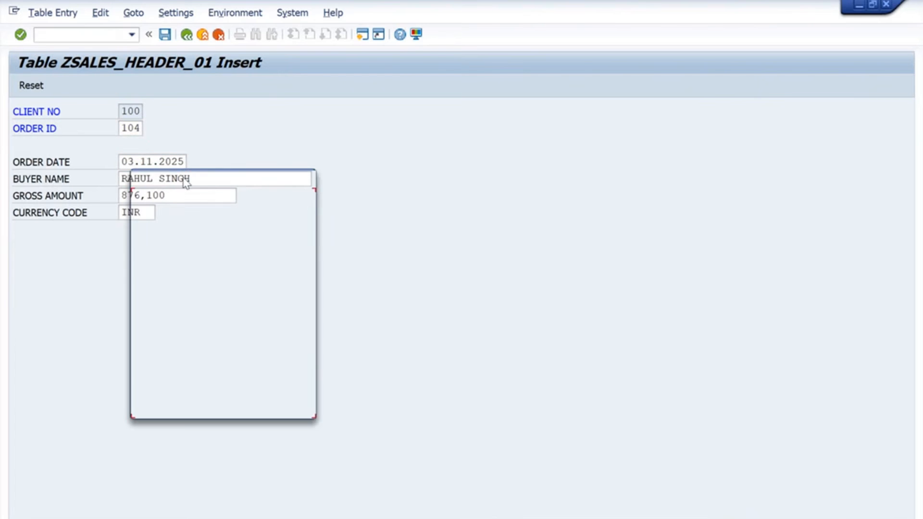
{"action": "double_click", "coordinate": [270, 268]}
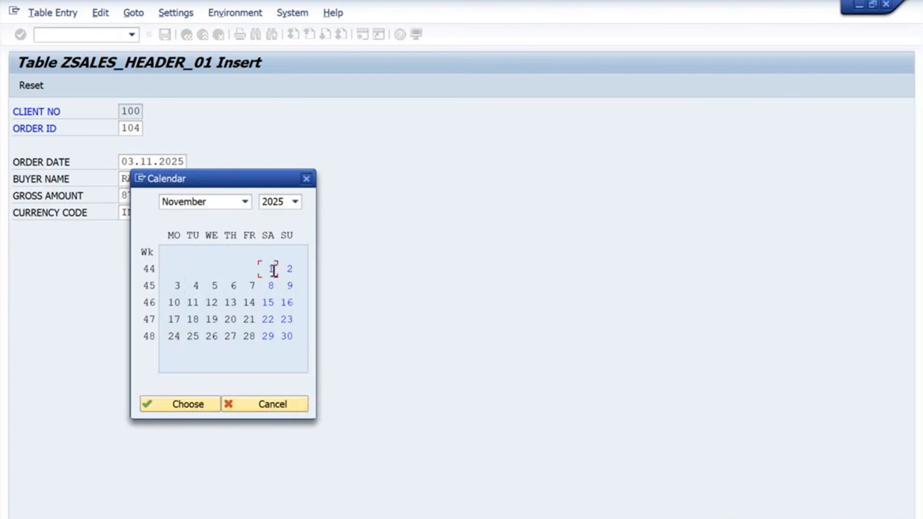
{"action": "key", "text": "Tab"}
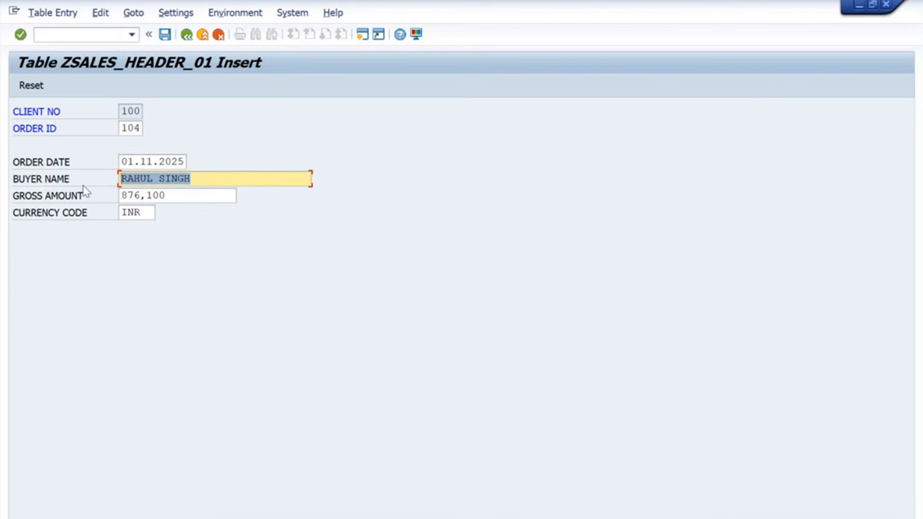
Step: Replace the buyer's name, set the gross amount to 15990 and the currency code to USD, and validate the entry
{"action": "type", "text": "NIKHI"}
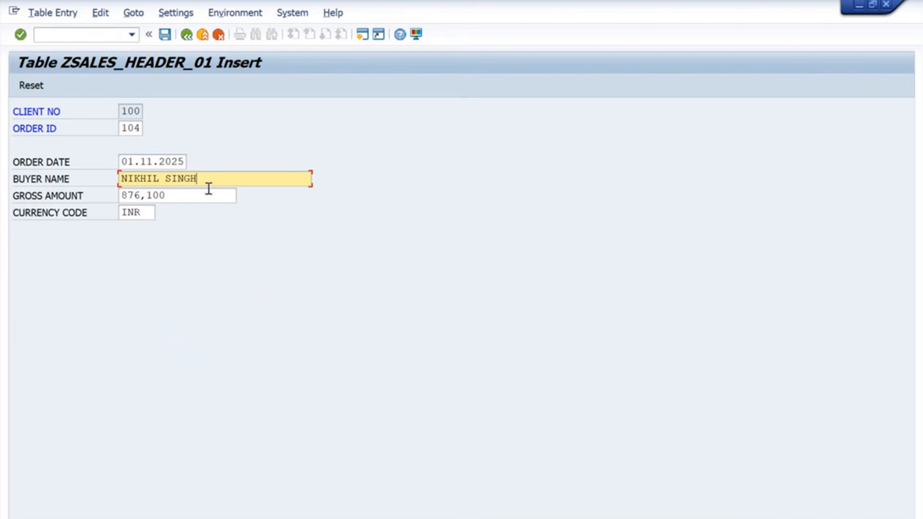
{"action": "left_click_drag", "start_coordinate": [200, 195], "coordinate": [58, 202]}
{"action": "type", "text": "1599"}
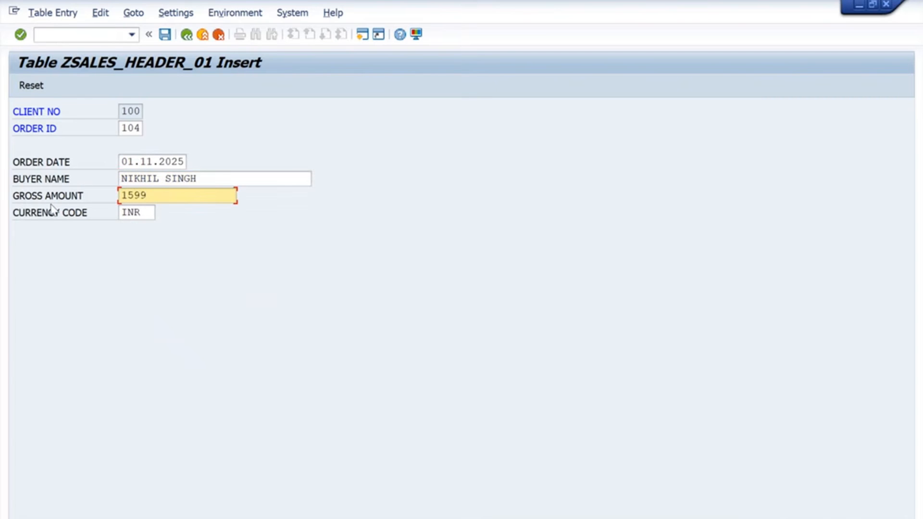
{"action": "left_click_drag", "start_coordinate": [147, 212], "coordinate": [85, 216]}
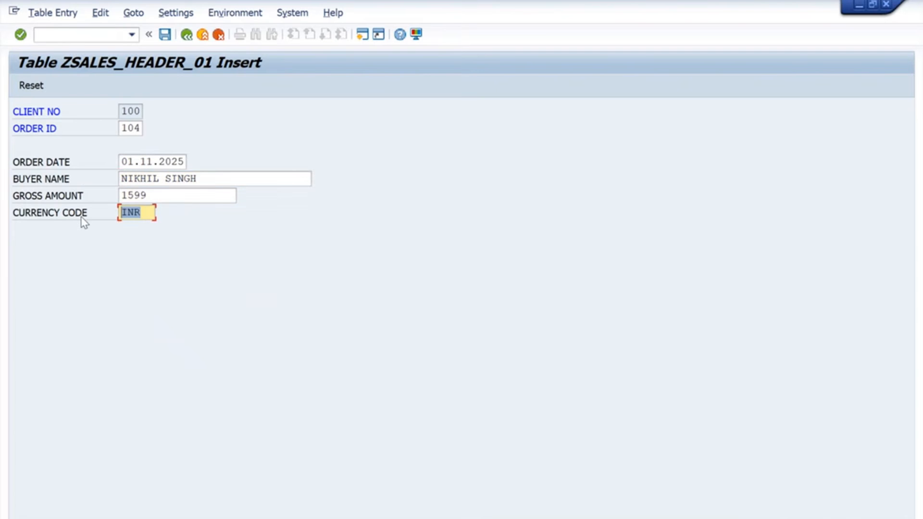
{"action": "type", "text": "USD"}
{"action": "key", "text": "Return"}
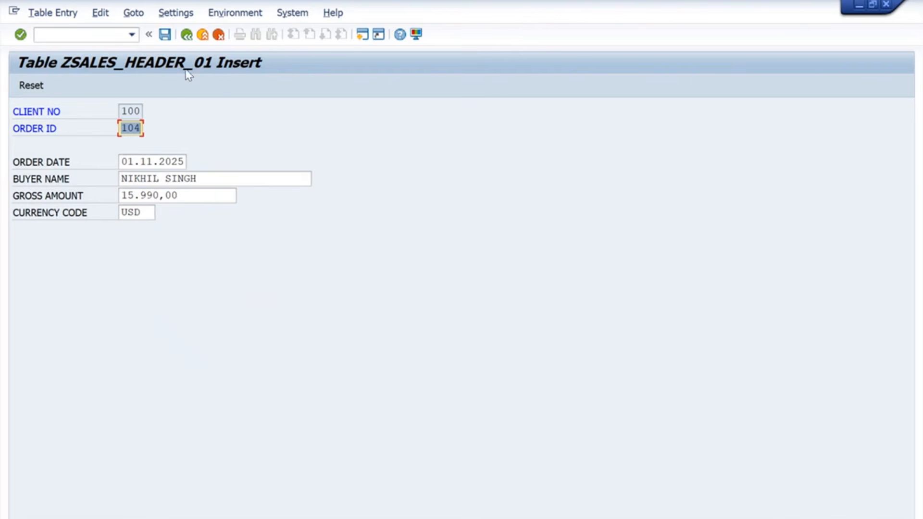
Step: Leave the insert form and display all entries of table ZSALES_HEADER_01 without any selection restrictions
{"action": "left_click", "coordinate": [186, 35]}
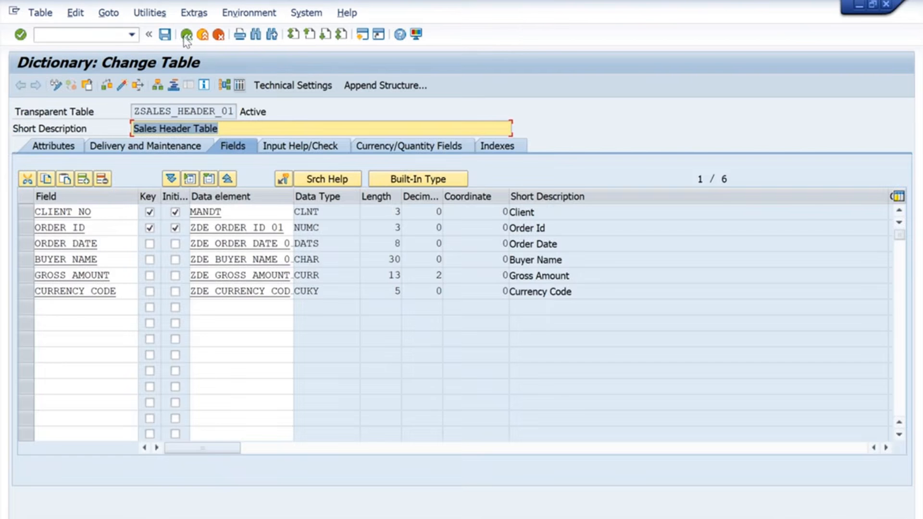
{"action": "left_click", "coordinate": [239, 86]}
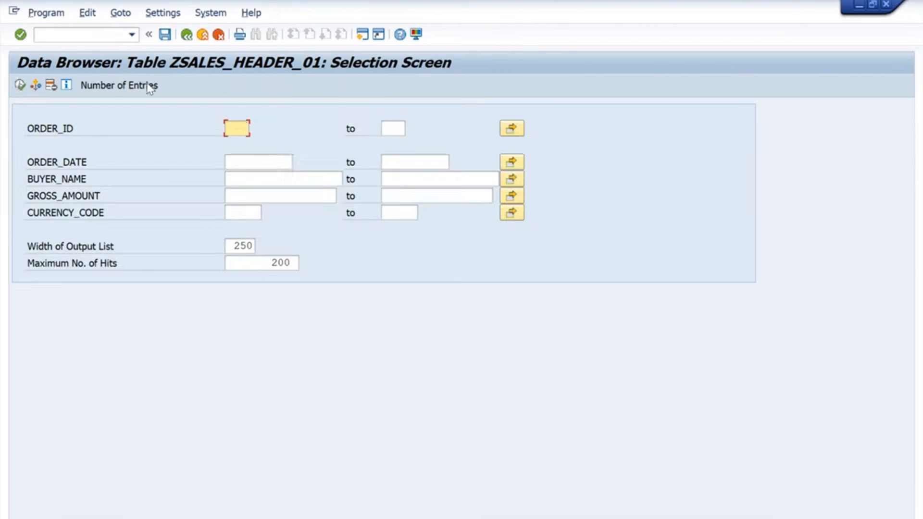
{"action": "left_click", "coordinate": [18, 85]}
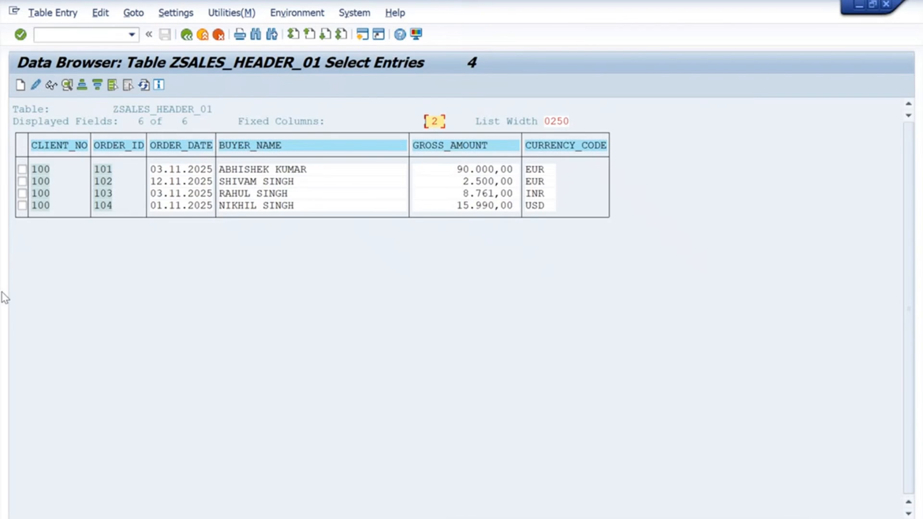
Step: Open the third entry, dated 03.11.2025 with currency INR, for changing and examine its key and amount fields
{"action": "left_click", "coordinate": [22, 193]}
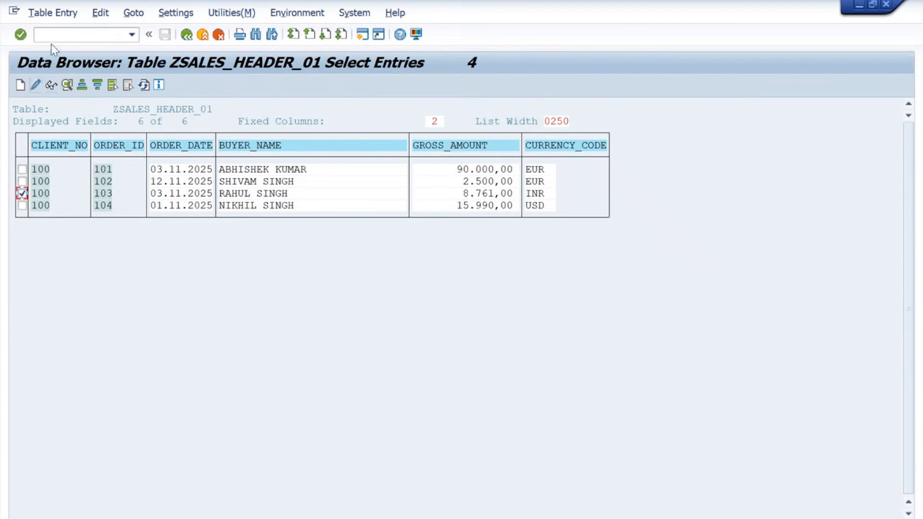
{"action": "left_click", "coordinate": [35, 86]}
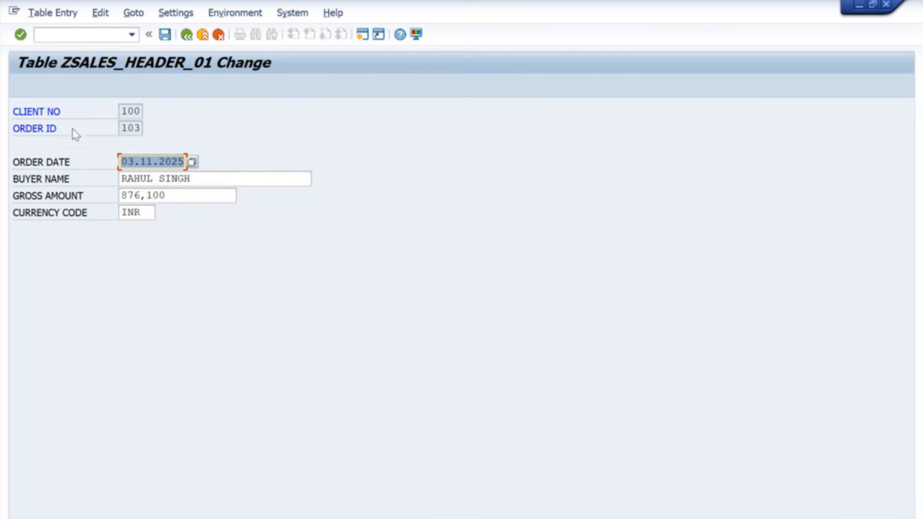
{"action": "left_click", "coordinate": [200, 178]}
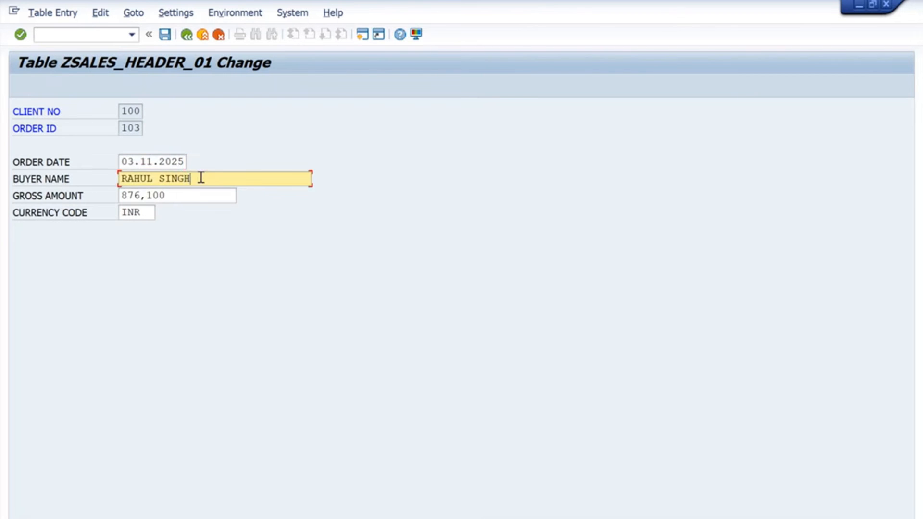
{"action": "left_click", "coordinate": [194, 195]}
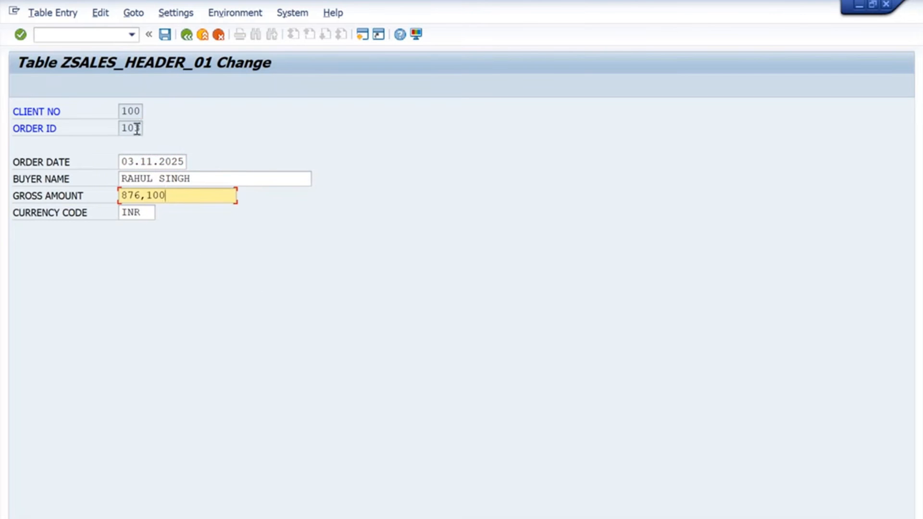
{"action": "left_click_drag", "start_coordinate": [137, 129], "coordinate": [92, 136]}
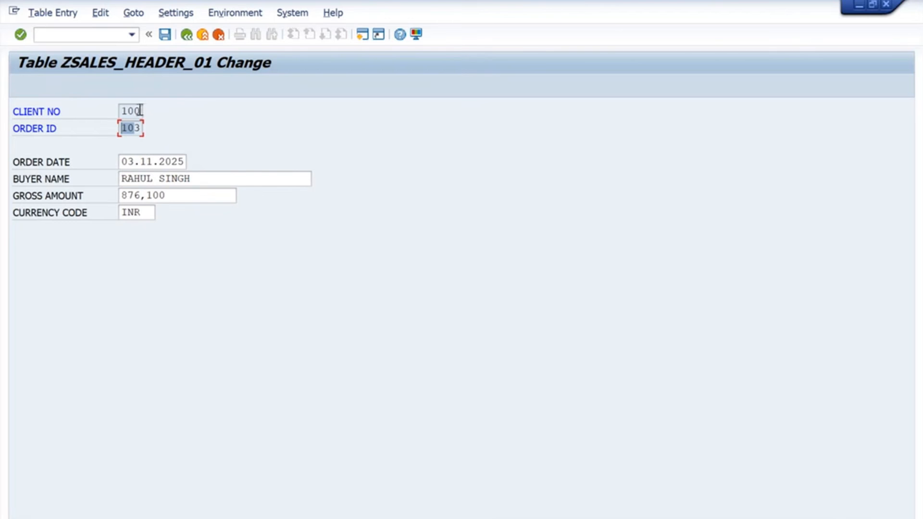
{"action": "left_click_drag", "start_coordinate": [139, 111], "coordinate": [98, 123]}
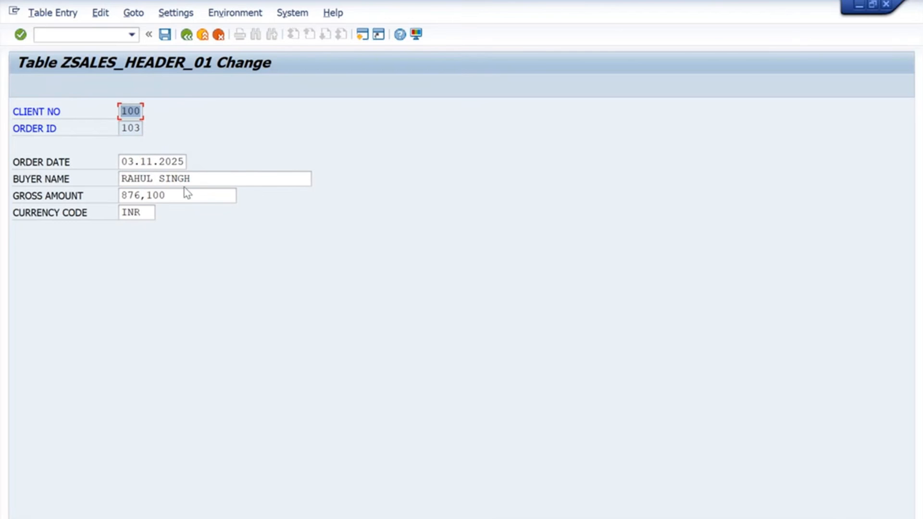
{"action": "left_click_drag", "start_coordinate": [187, 196], "coordinate": [17, 229]}
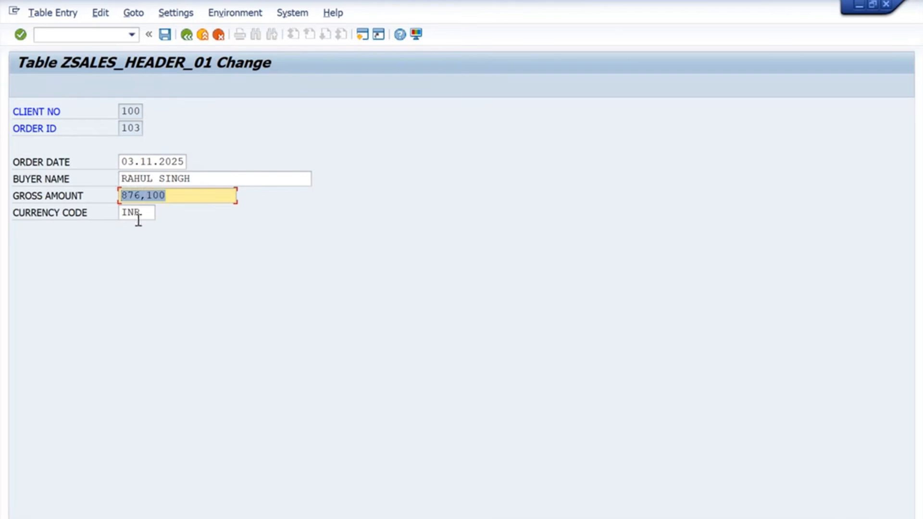
Step: Set the entry's currency code to USD, save the change and return to the list of entries
{"action": "left_click_drag", "start_coordinate": [138, 219], "coordinate": [28, 234]}
{"action": "type", "text": "UD"}
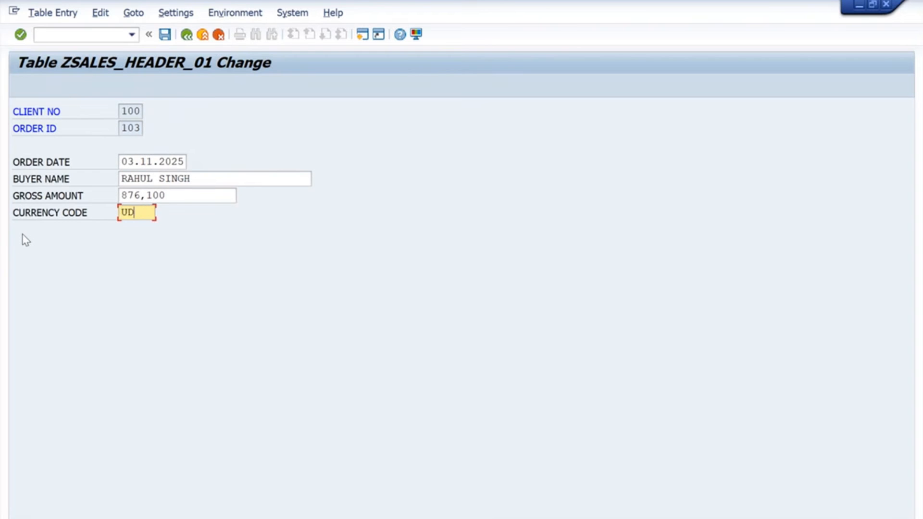
{"action": "key", "text": "BackSpace"}
{"action": "type", "text": "SDE"}
{"action": "key", "text": "BackSpace"}
{"action": "key", "text": "Return"}
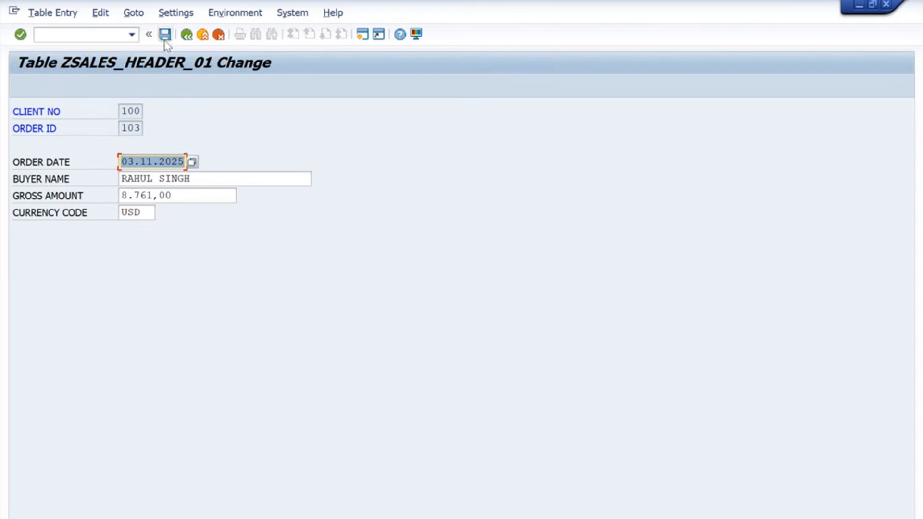
{"action": "left_click", "coordinate": [204, 37]}
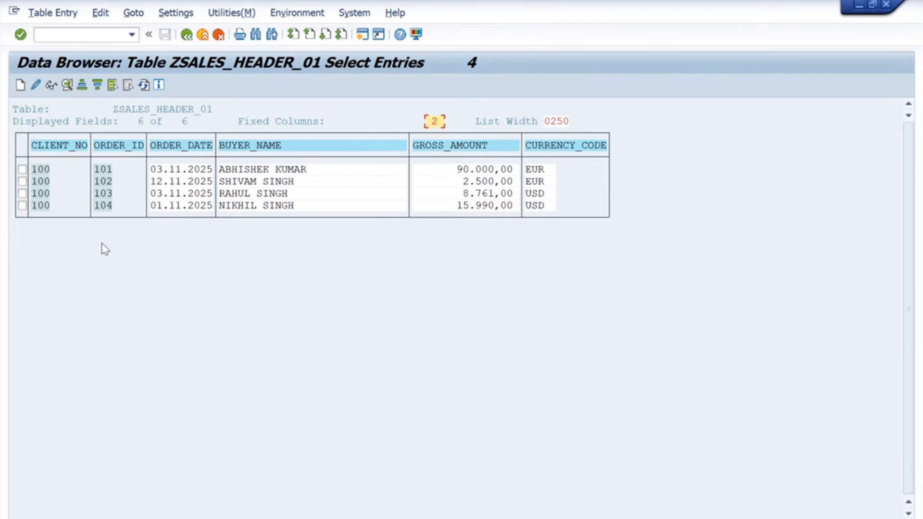
Step: Delete the last entry, dated 01.11.2025, from the table and go back to the table definition
{"action": "left_click", "coordinate": [22, 206]}
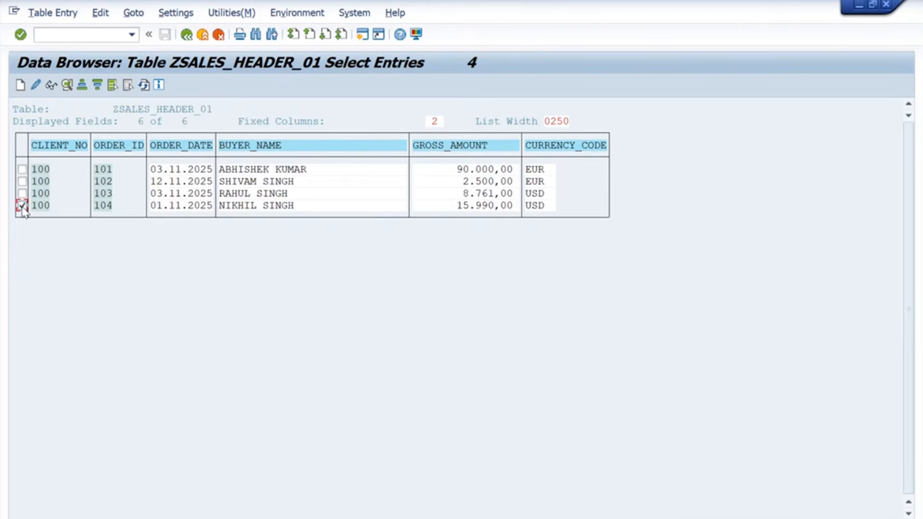
{"action": "left_click", "coordinate": [44, 8]}
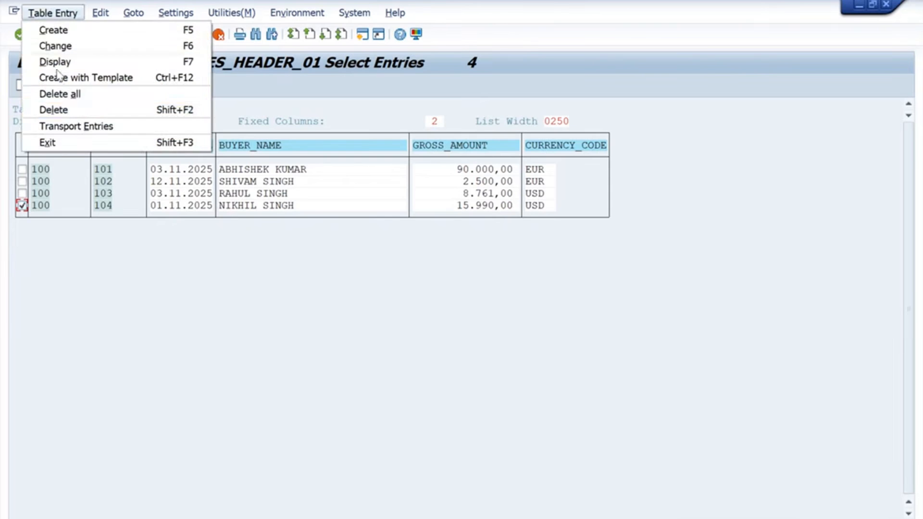
{"action": "left_click", "coordinate": [71, 109]}
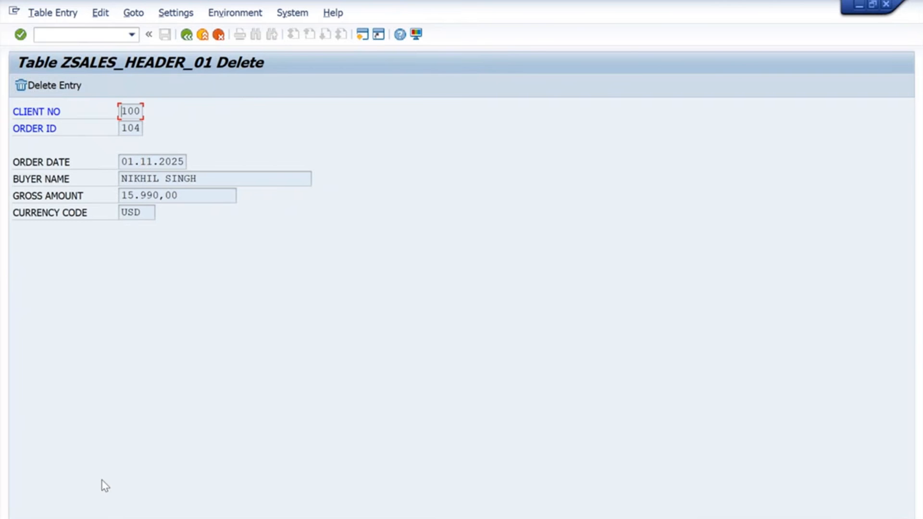
{"action": "left_click", "coordinate": [186, 35]}
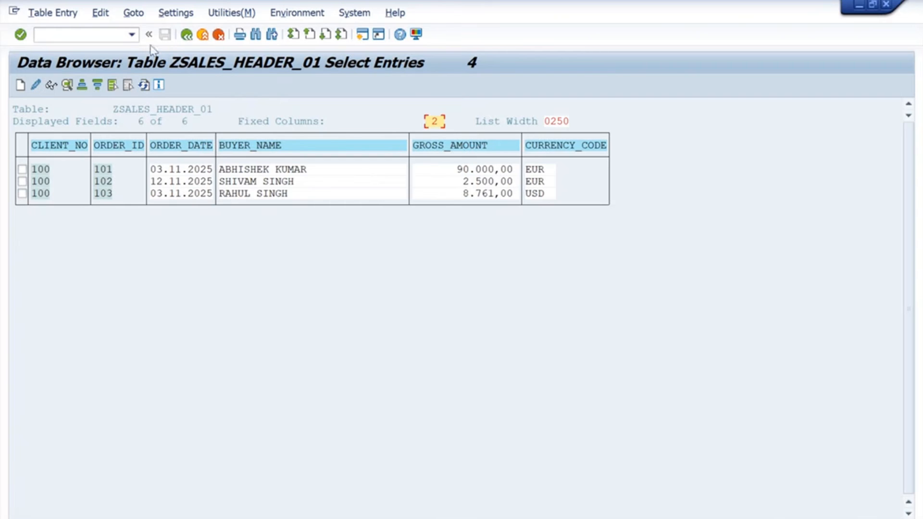
{"action": "left_click", "coordinate": [187, 35]}
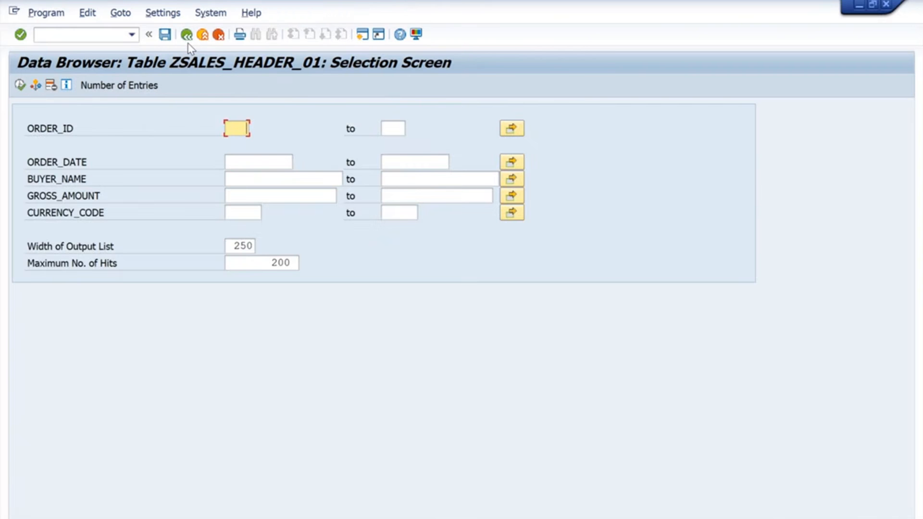
{"action": "left_click", "coordinate": [187, 35]}
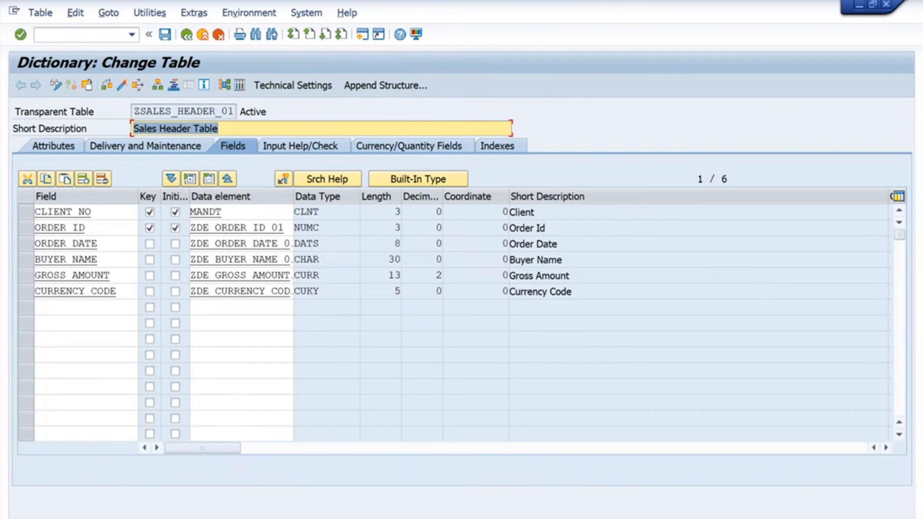
Step: Switch to the Notion training notes and remove the stray 1000 line and the blank line at the end of the page
{"action": "left_click", "coordinate": [453, 518]}
{"action": "left_click", "coordinate": [201, 449]}
{"action": "left_click_drag", "start_coordinate": [201, 449], "coordinate": [68, 442]}
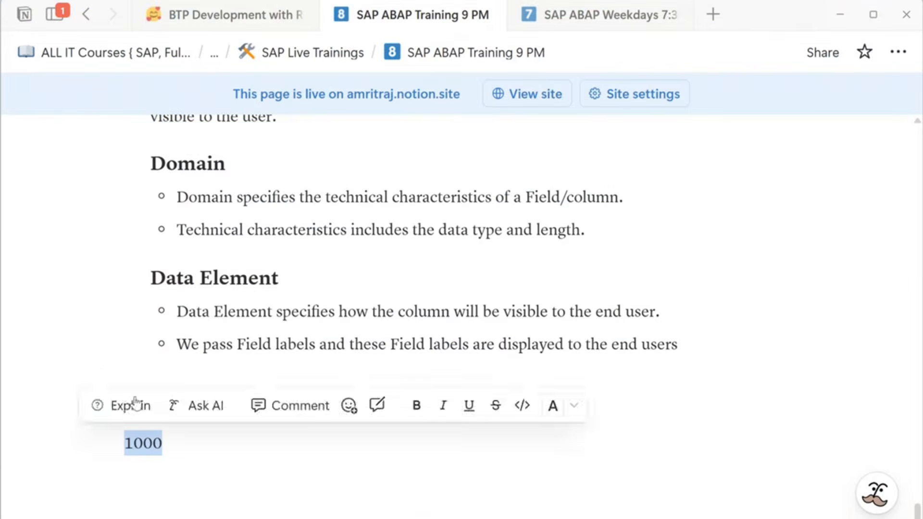
{"action": "key", "text": "BackSpace"}
{"action": "key", "text": "BackSpace"}
{"action": "key", "text": "BackSpace"}
Step: Add a Heading 1 reading "Table Maintenance Generator" below the Data Element section
{"action": "type", "text": "/"}
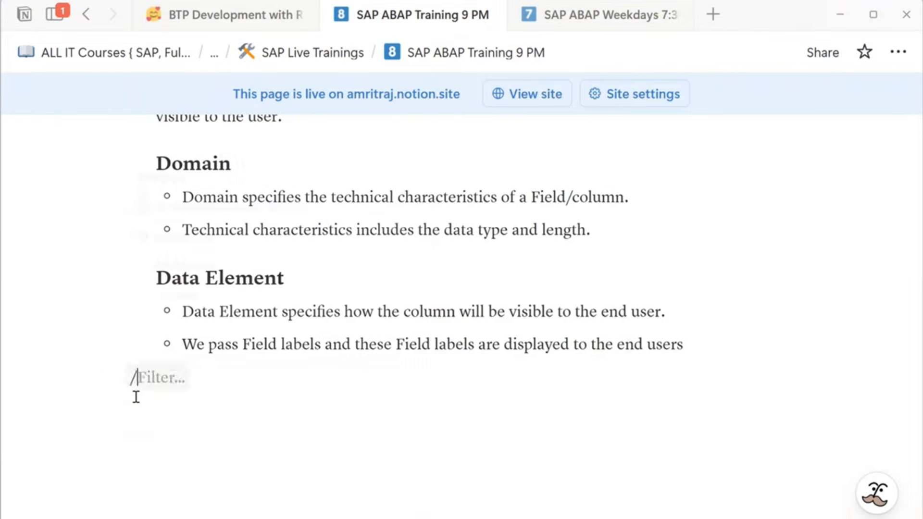
{"action": "type", "text": "h1"}
{"action": "key", "text": "Return"}
{"action": "type", "text": "Table"}
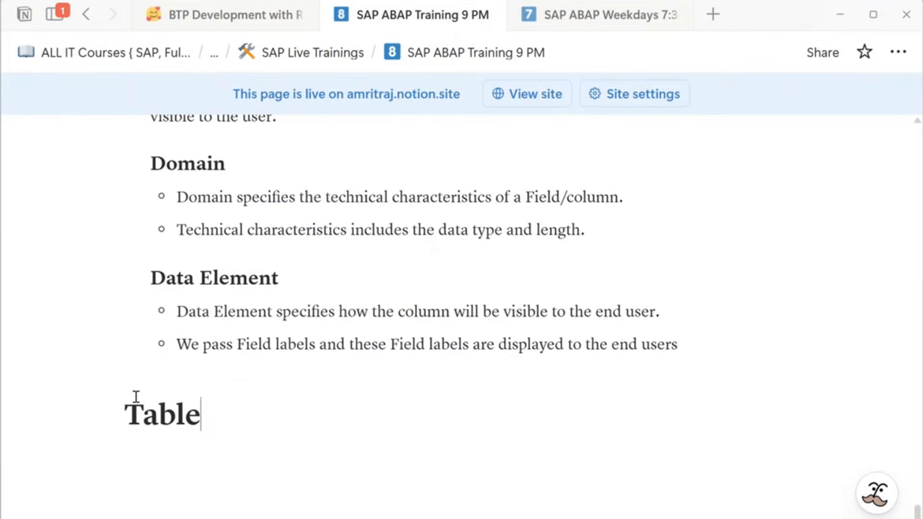
{"action": "type", "text": " MAinten"}
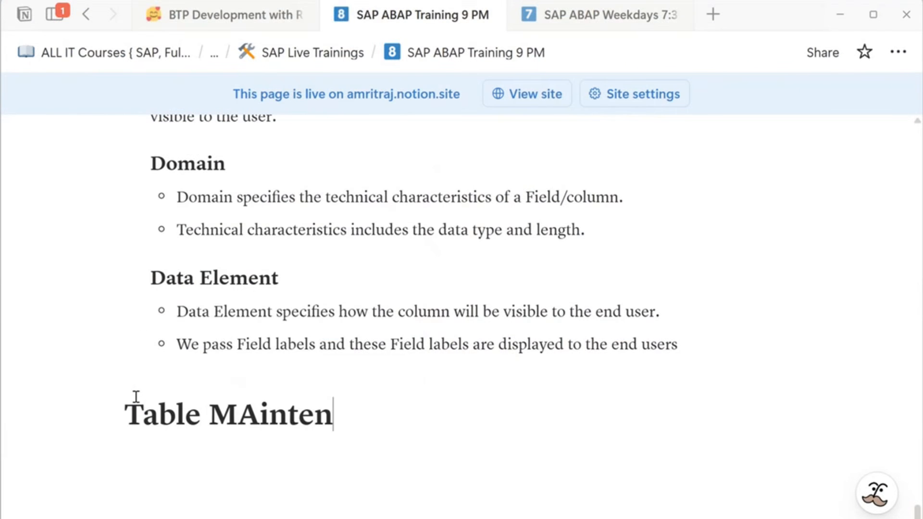
{"action": "key", "text": "BackSpace"}
{"action": "key", "text": "BackSpace"}
{"action": "key", "text": "BackSpace"}
{"action": "key", "text": "BackSpace"}
{"action": "key", "text": "BackSpace"}
{"action": "key", "text": "BackSpace"}
{"action": "type", "text": "ai"}
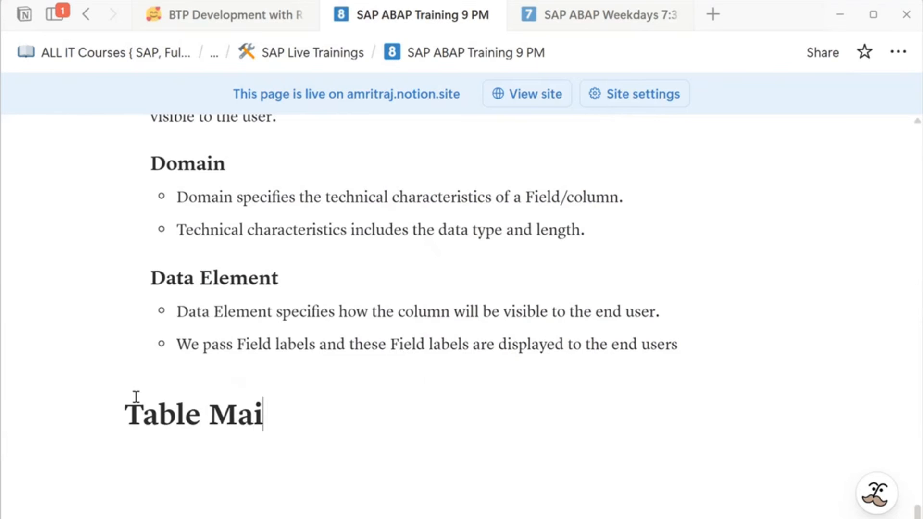
{"action": "type", "text": "ntenance G"}
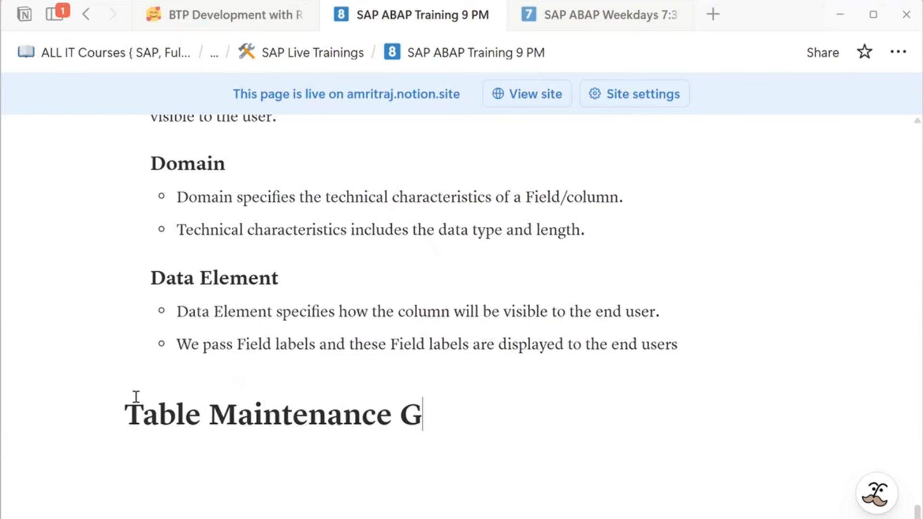
{"action": "type", "text": "enerator"}
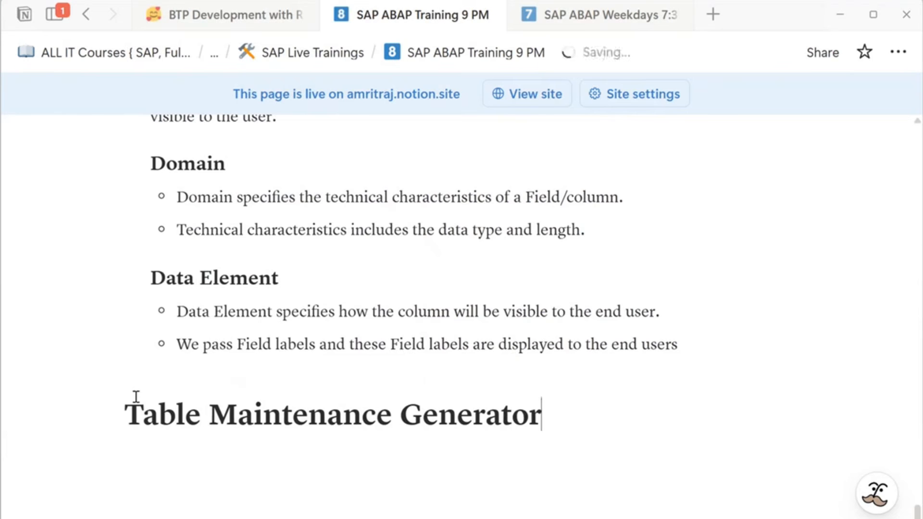
Step: Change the text color of the "Table Maintenance Generator" heading to pink
{"action": "left_click_drag", "start_coordinate": [125, 413], "coordinate": [689, 385]}
{"action": "left_click", "coordinate": [700, 369]}
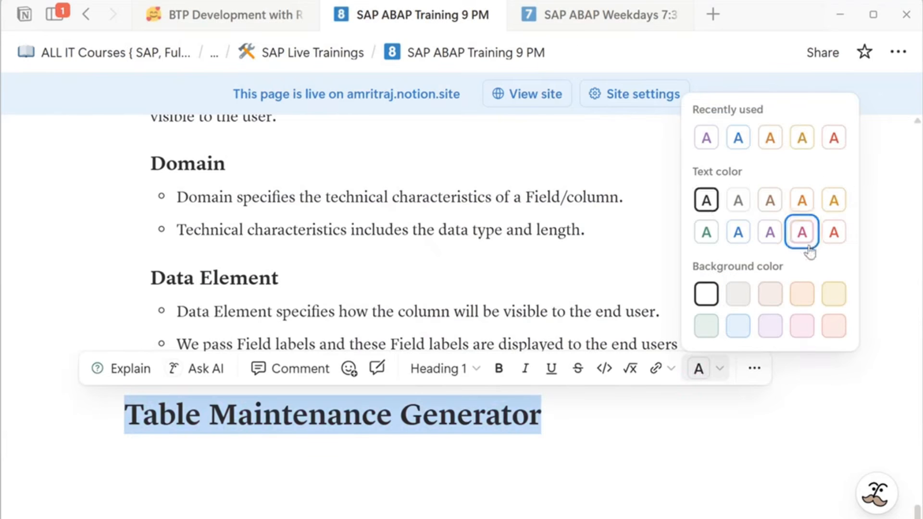
{"action": "left_click", "coordinate": [802, 233]}
Step: Add a bullet under the Table Maintenance Generator heading reading "As a Developer, We can create, update, read and delete records from SE11 { ABAP Dictionary }"
{"action": "left_click", "coordinate": [268, 482]}
{"action": "left_click", "coordinate": [258, 460]}
{"action": "scroll", "coordinate": [257, 454], "scroll_direction": "down", "scroll_amount": 1}
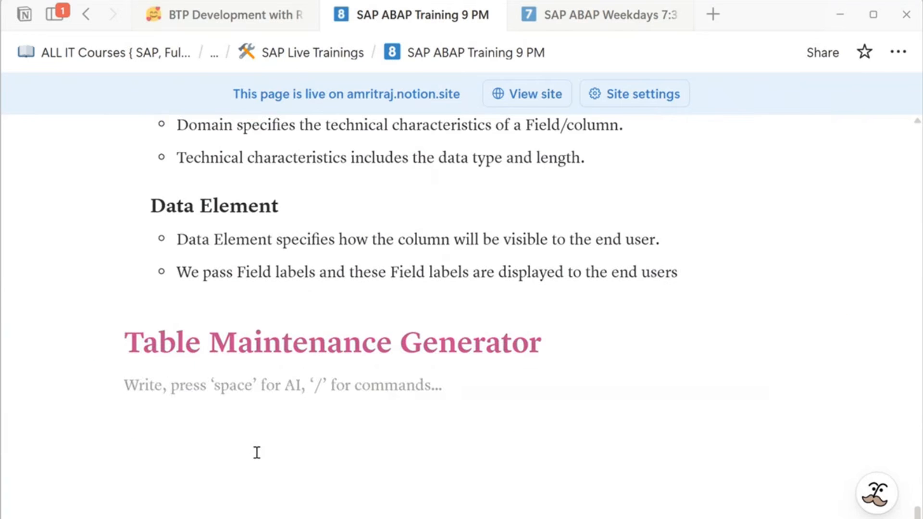
{"action": "type", "text": "- As a"}
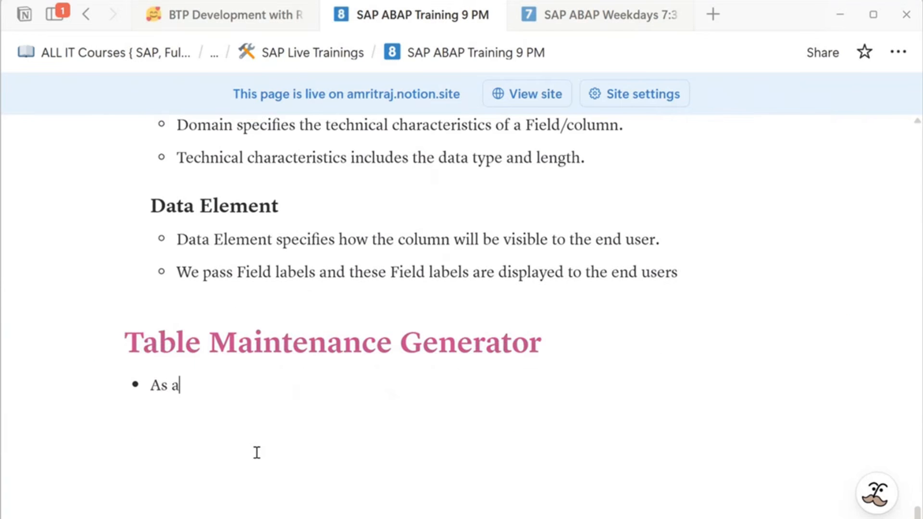
{"action": "type", "text": " Develope"}
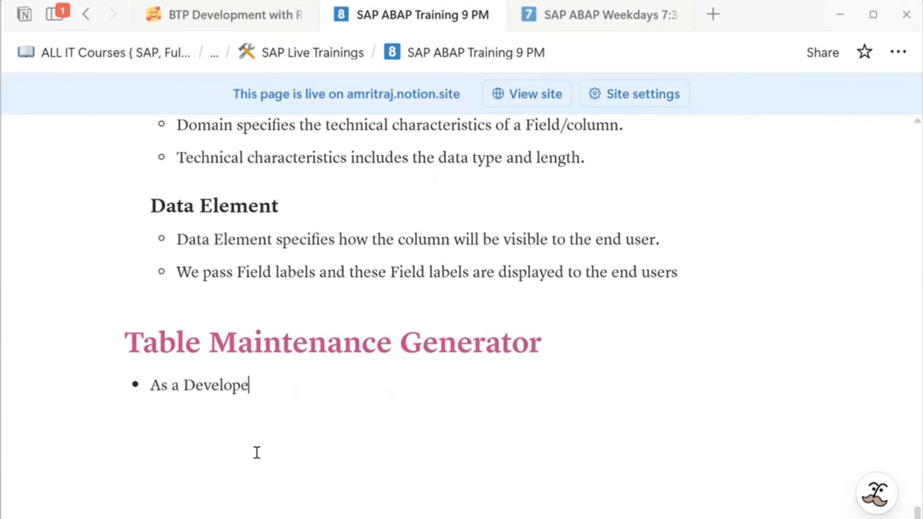
{"action": "type", "text": "r, We can create"}
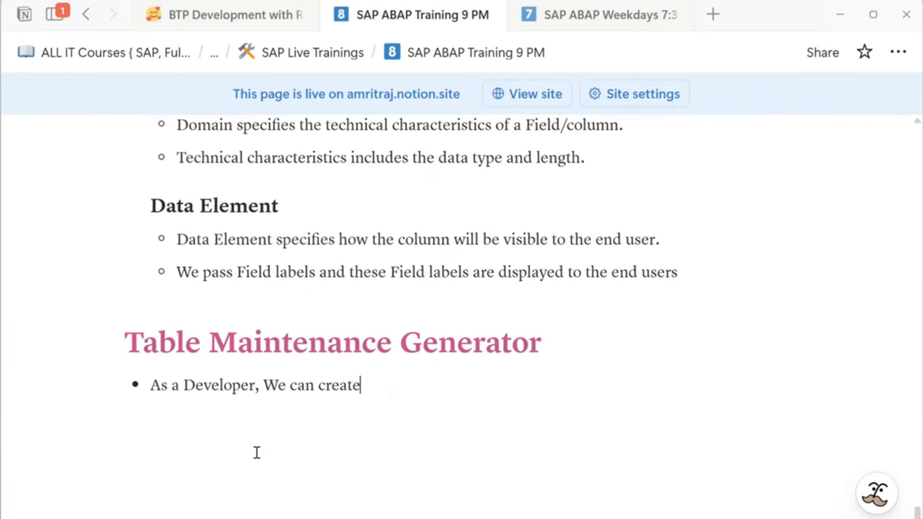
{"action": "type", "text": ", update,"}
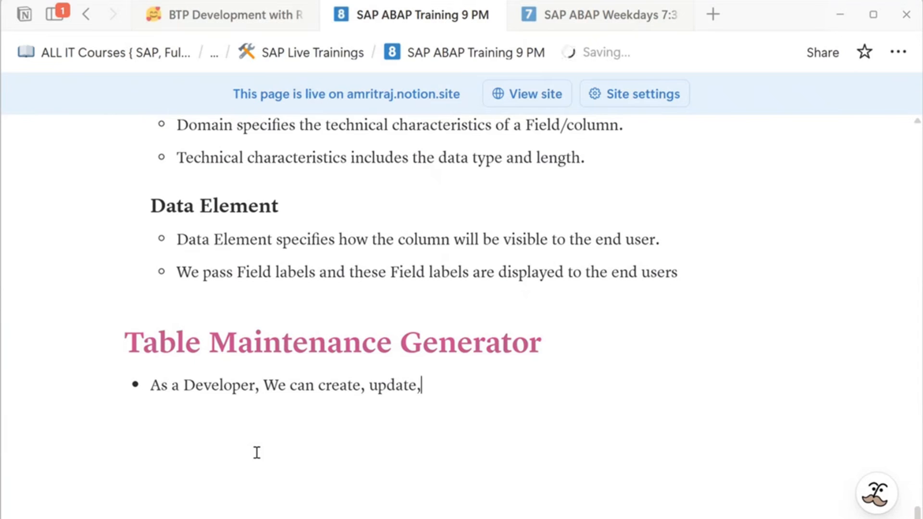
{"action": "type", "text": " read and del"}
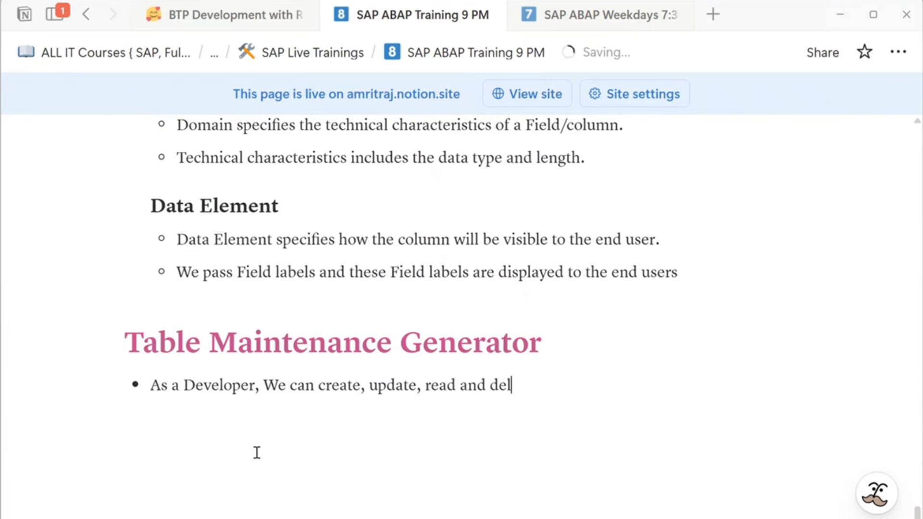
{"action": "type", "text": "ete records"}
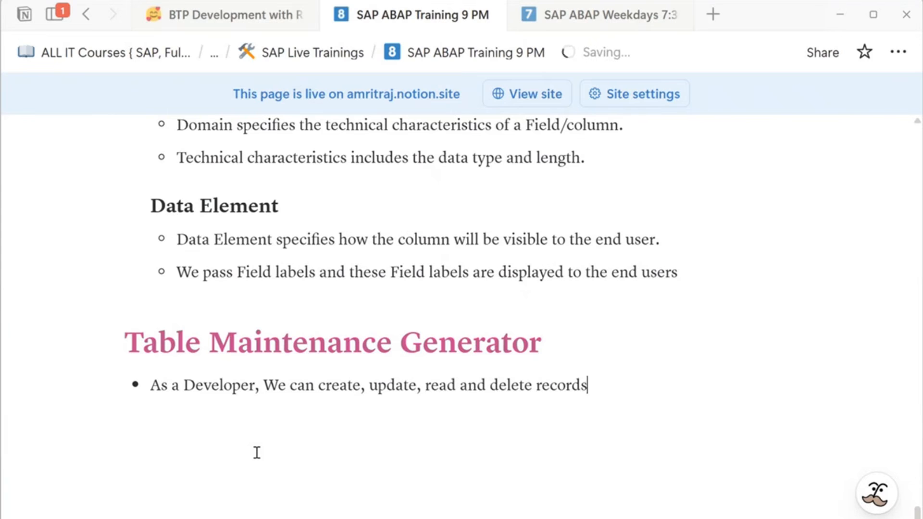
{"action": "type", "text": " from SE"}
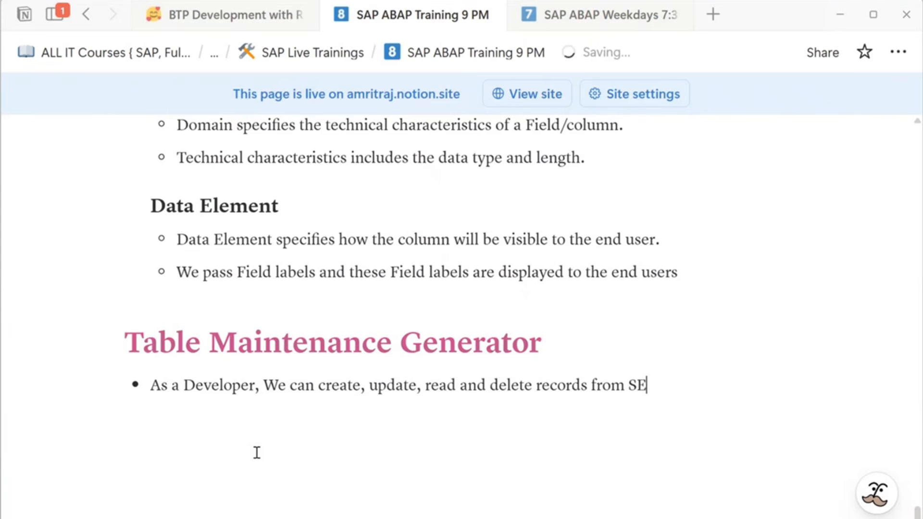
{"action": "type", "text": "11 {"}
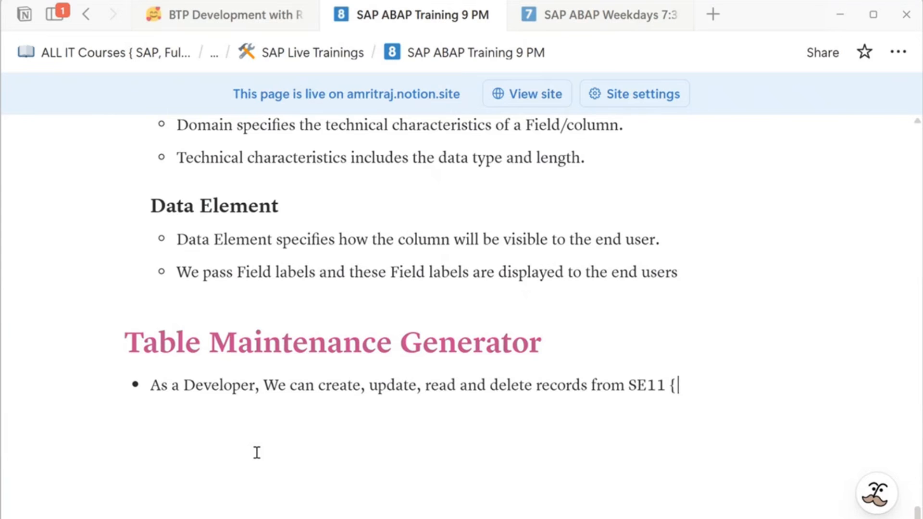
{"action": "type", "text": " ABAP Dicti"}
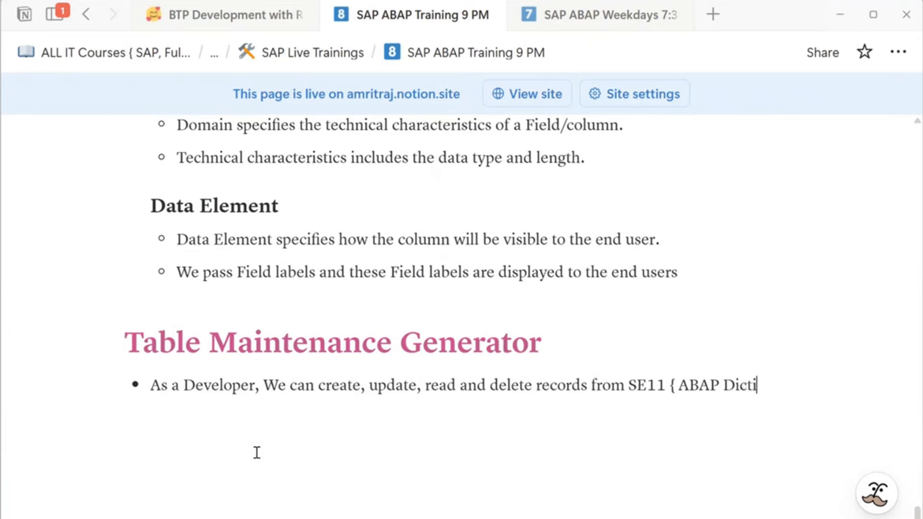
{"action": "type", "text": "onary"}
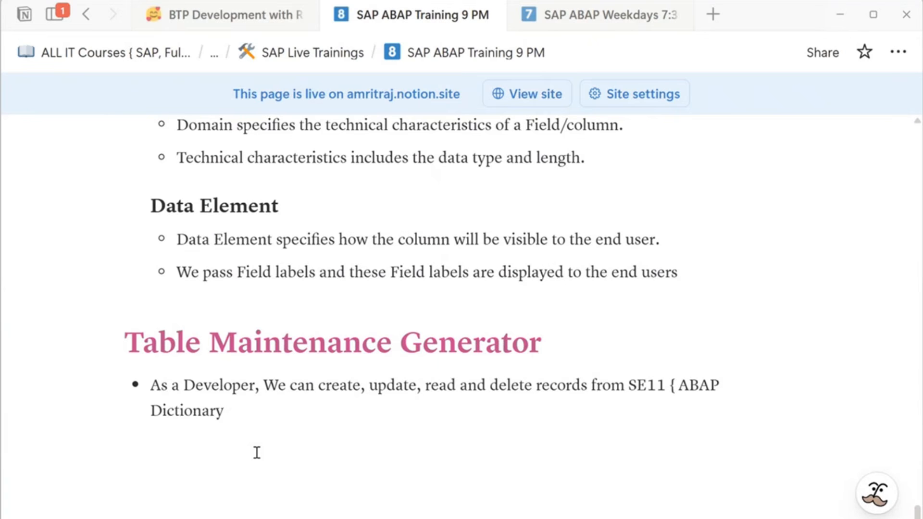
Step: Switch to SAP to examine the Table Contents options for ZSALES_HEADER_01, and return to the Notion notes
{"action": "key", "text": "alt+Tab"}
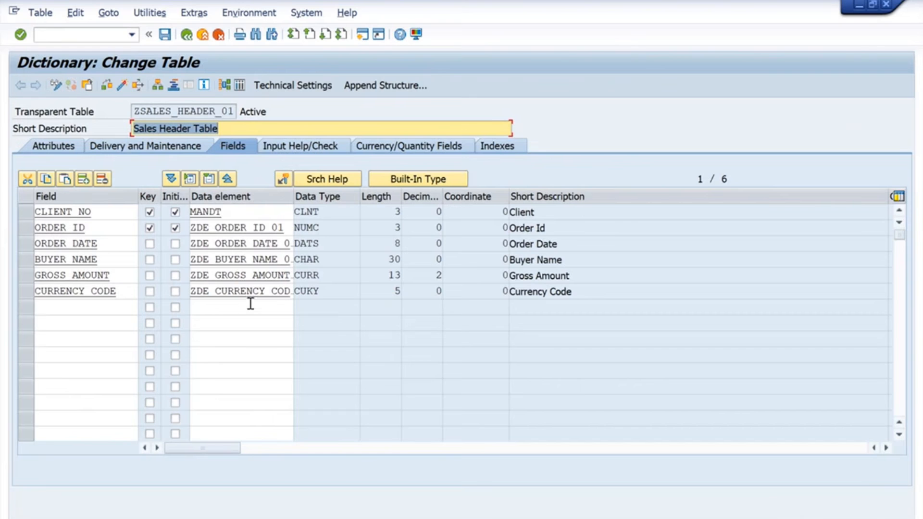
{"action": "left_click", "coordinate": [153, 13]}
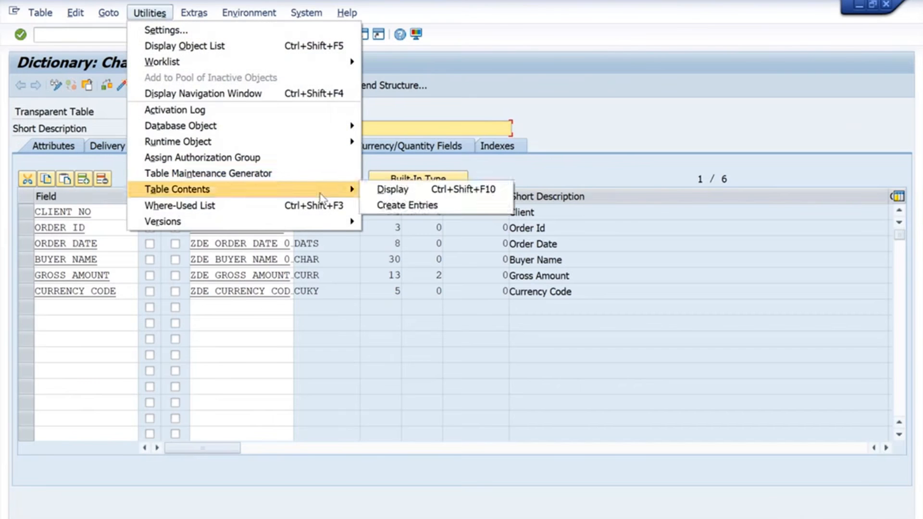
{"action": "left_click", "coordinate": [223, 323]}
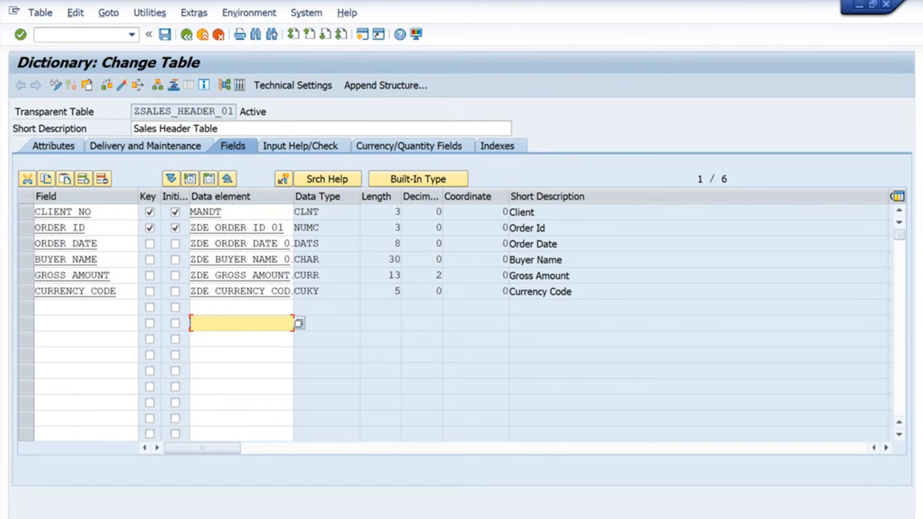
{"action": "left_click", "coordinate": [408, 464]}
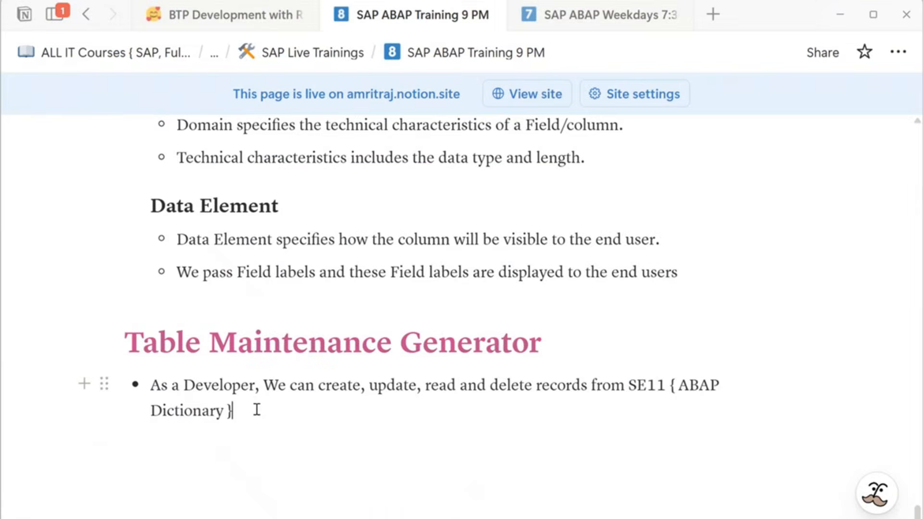
{"action": "scroll", "coordinate": [256, 410], "scroll_direction": "down", "scroll_amount": 1}
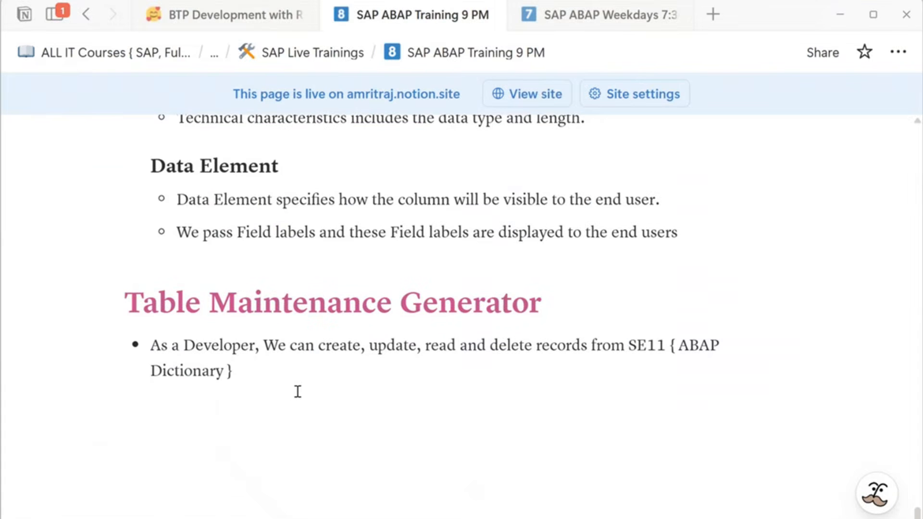
{"action": "key", "text": "alt+Tab"}
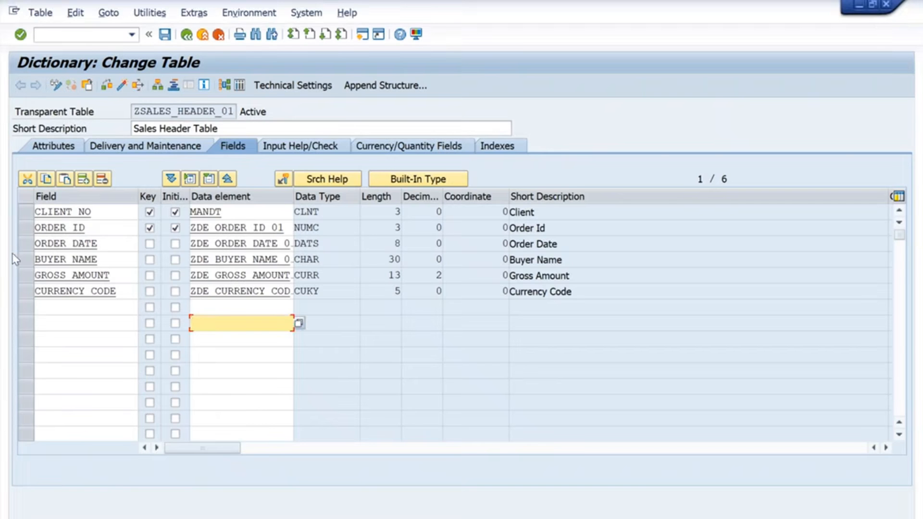
{"action": "key", "text": "alt+Tab"}
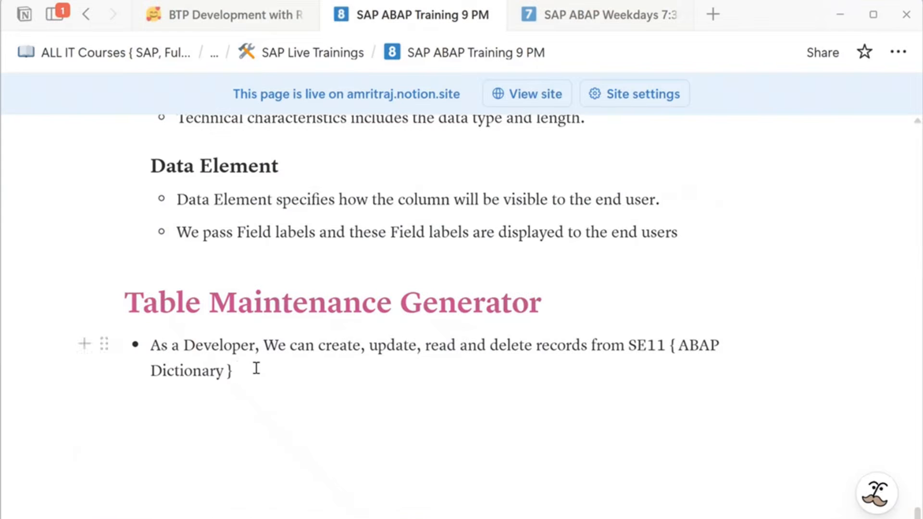
Step: Continue the bullet with ". In the Projects, the End Users / The Customer will never ever have the access of SE11 { ABAP Dictionary }"
{"action": "type", "text": ". In the Project"}
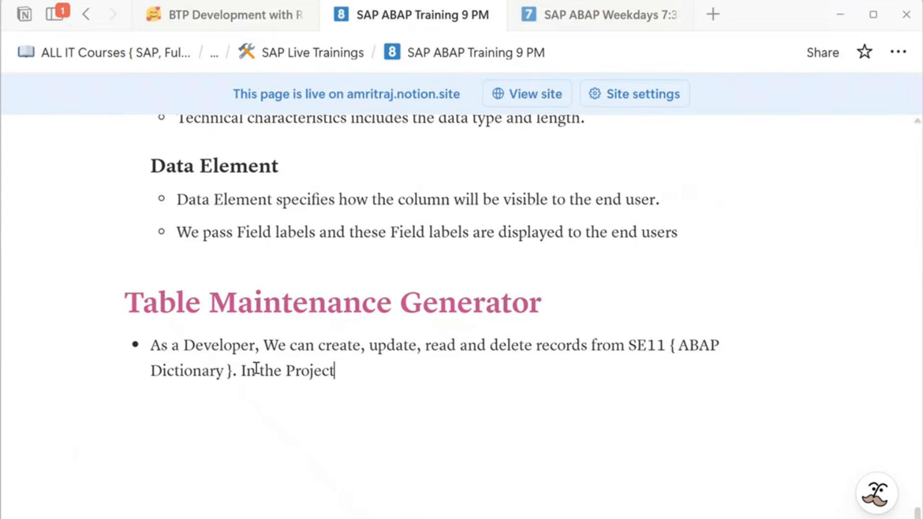
{"action": "type", "text": "s, the End ?"}
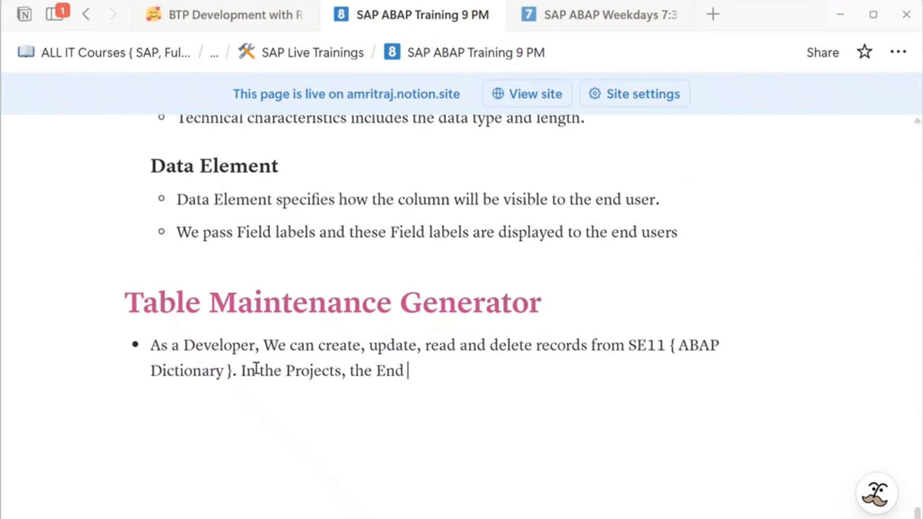
{"action": "type", "text": "Users /"}
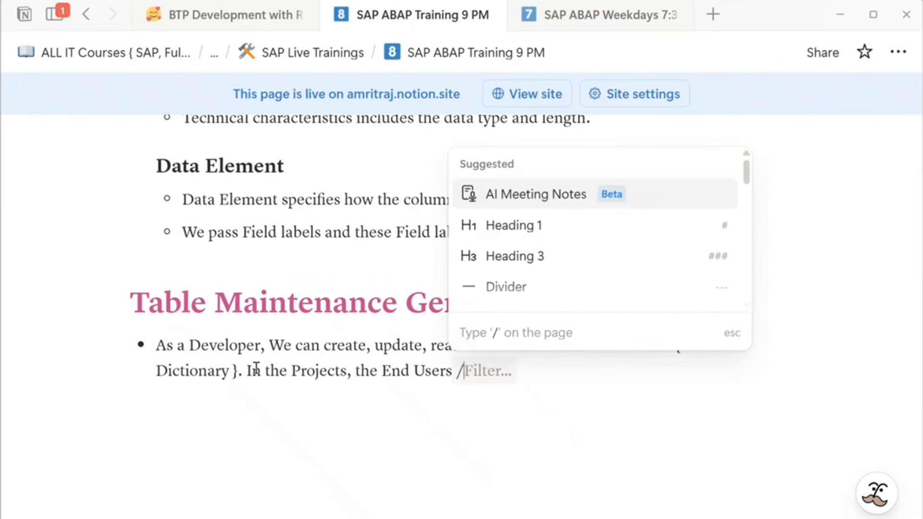
{"action": "type", "text": " The "}
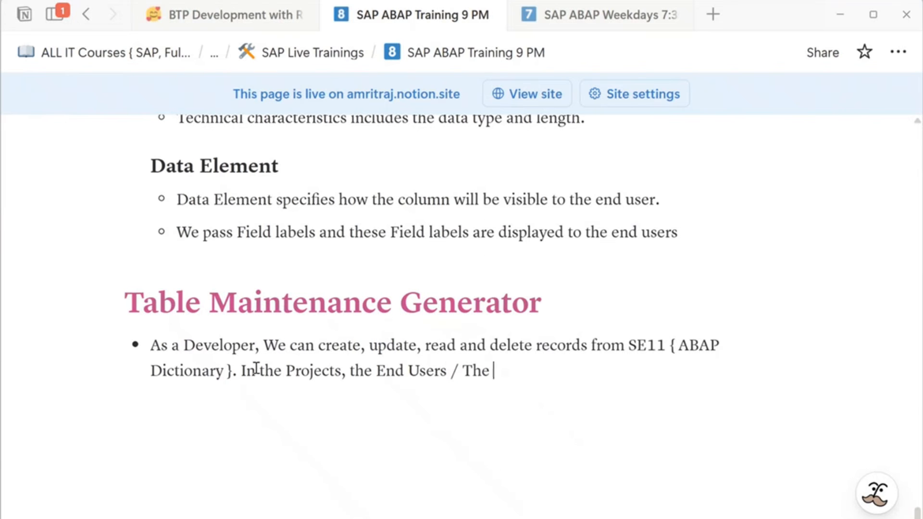
{"action": "type", "text": "Customer"}
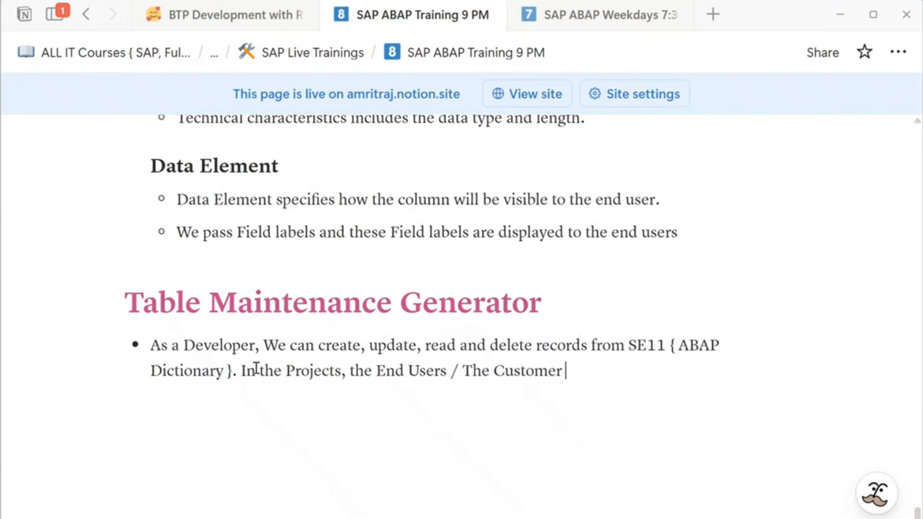
{"action": "type", "text": " will never"}
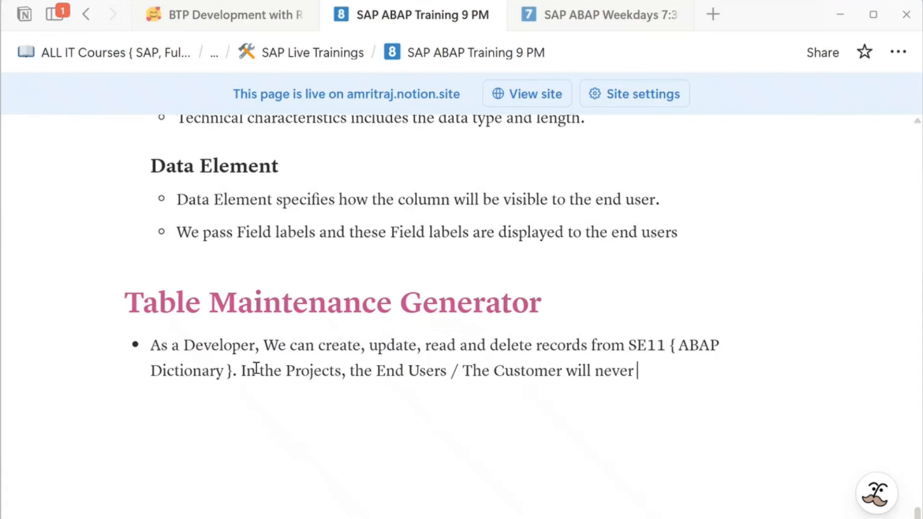
{"action": "type", "text": " ever have"}
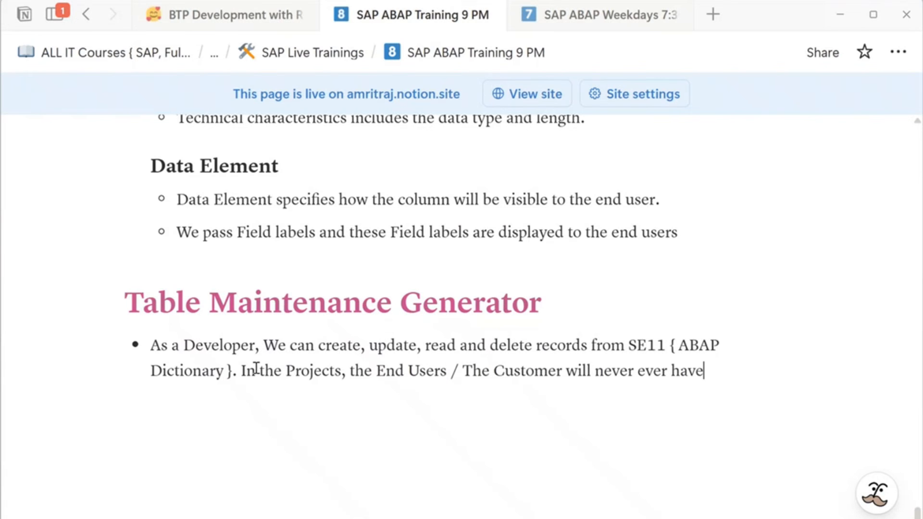
{"action": "type", "text": " the access"}
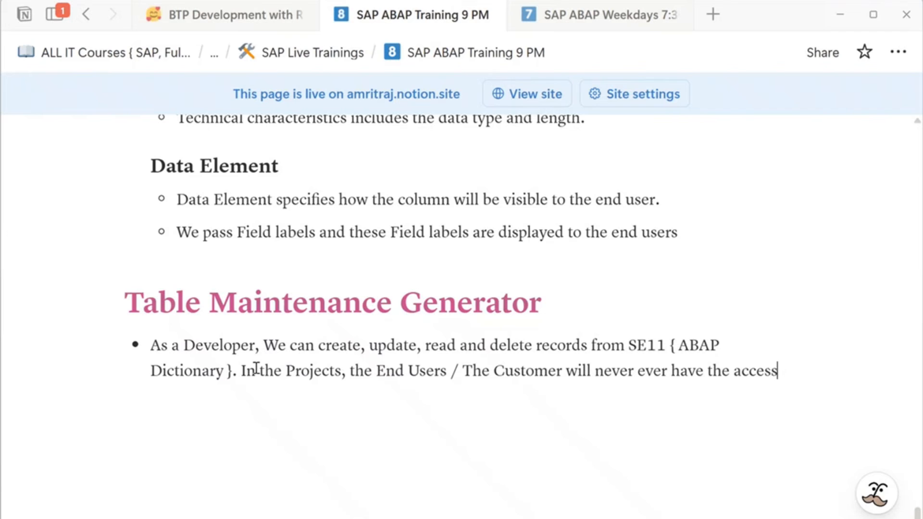
{"action": "type", "text": " of SE1"}
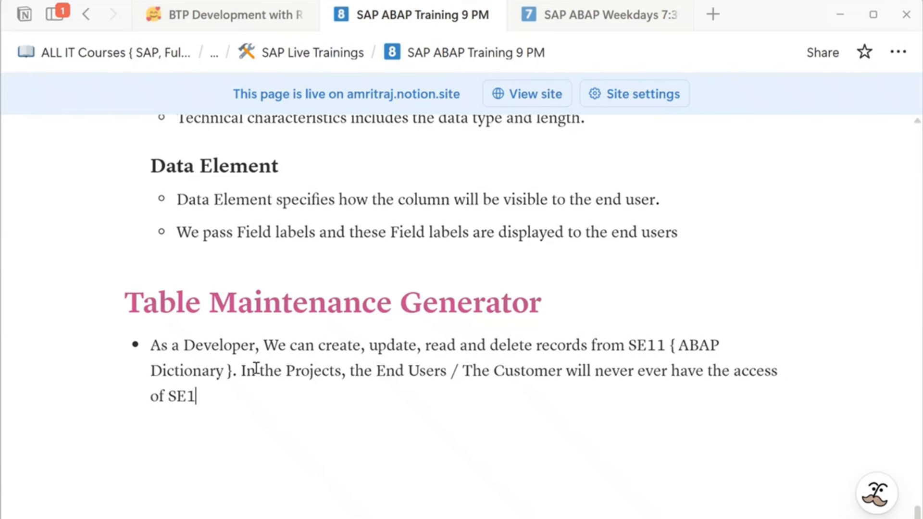
{"action": "type", "text": "1 {ABAP D"}
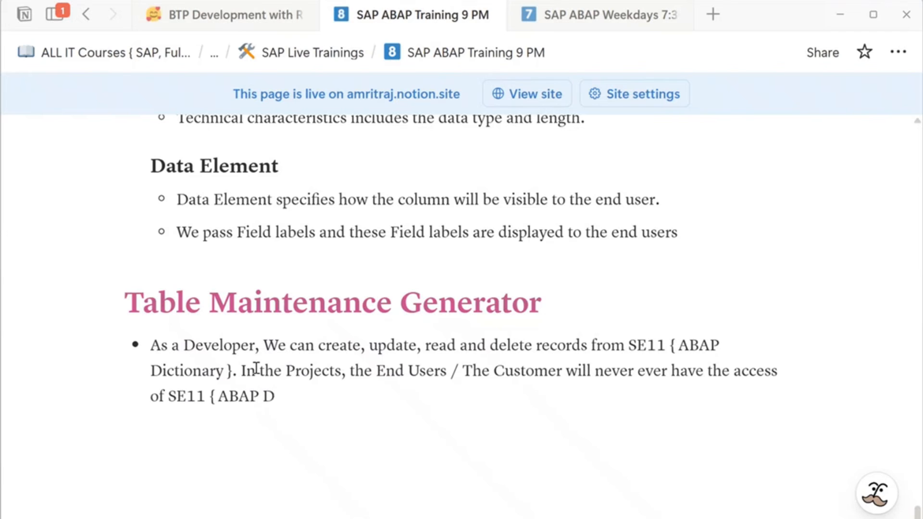
{"action": "type", "text": "ictionary"}
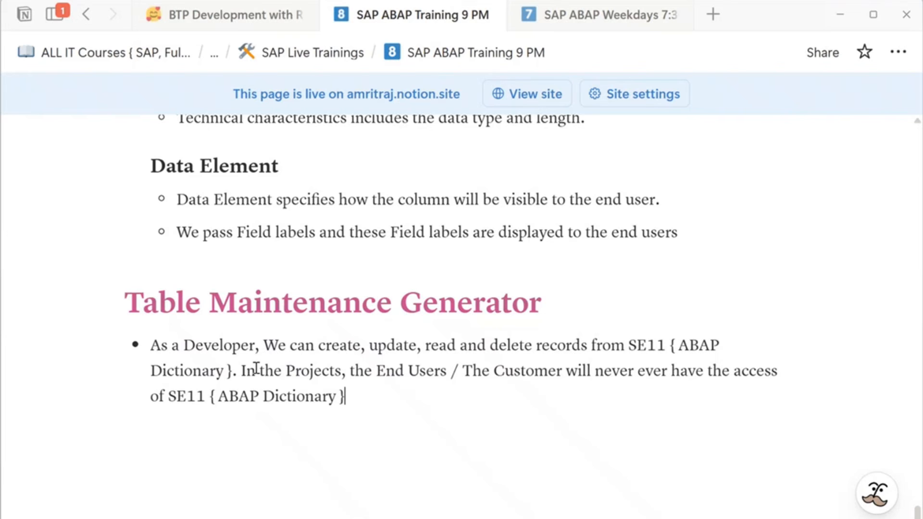
Step: Extend the bullet after the second "{ ABAP Dictionary }" with ", We create a screen and we generate a TMG"
{"action": "type", "text": "}, We create a sc"}
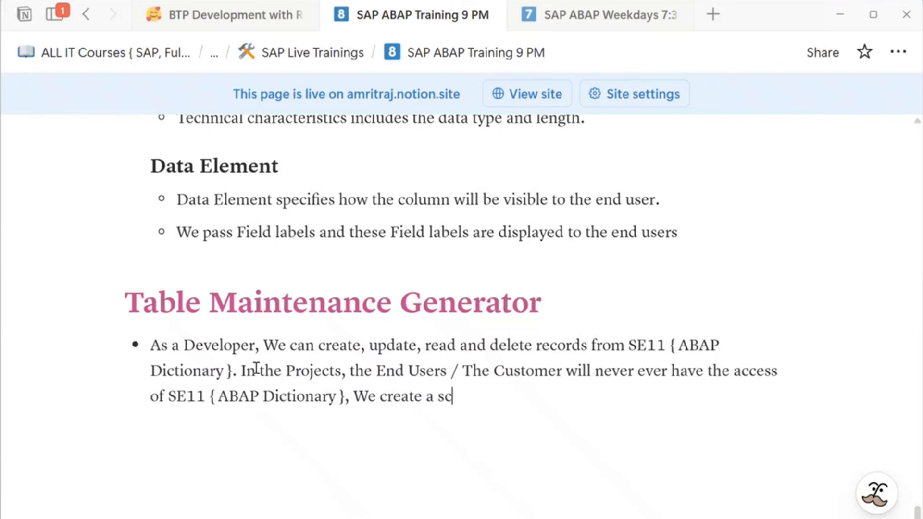
{"action": "type", "text": "reen a"}
{"action": "type", "text": "nd we g"}
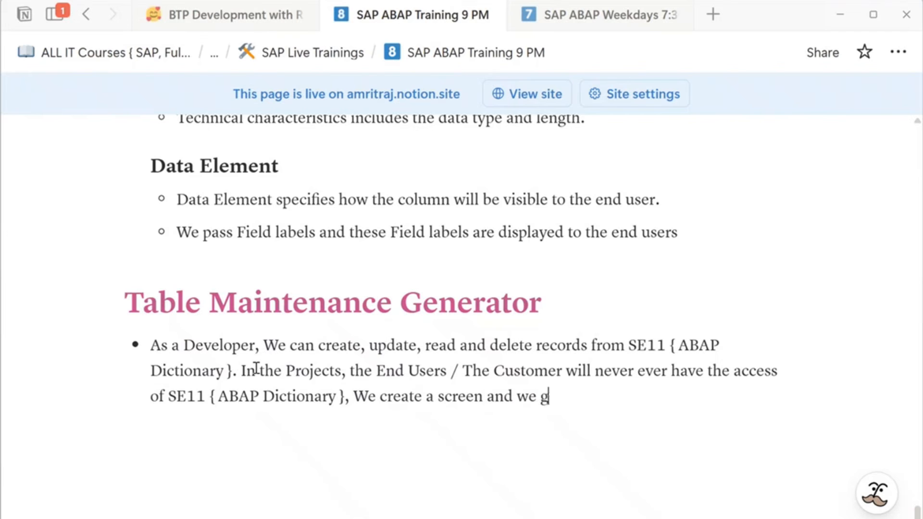
{"action": "type", "text": "enerate"}
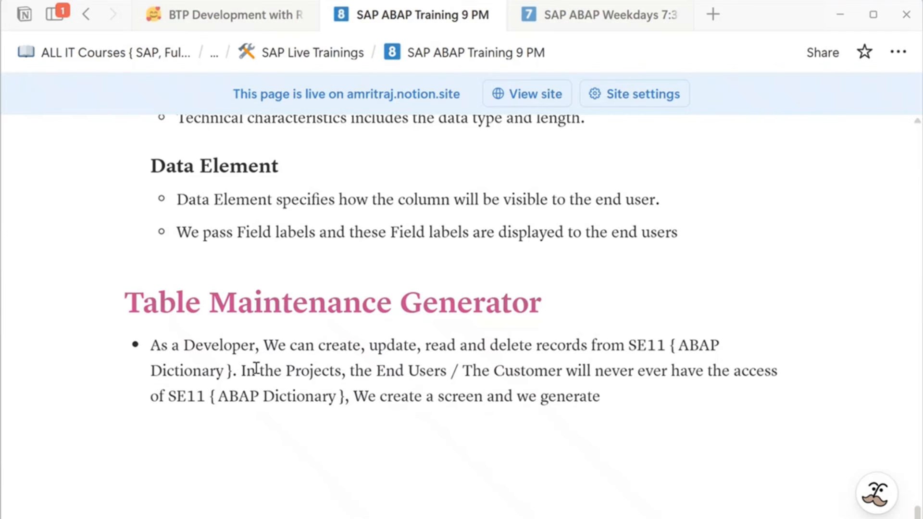
{"action": "type", "text": " a T"}
{"action": "key", "text": "BackSpace"}
{"action": "type", "text": "a TMGF"}
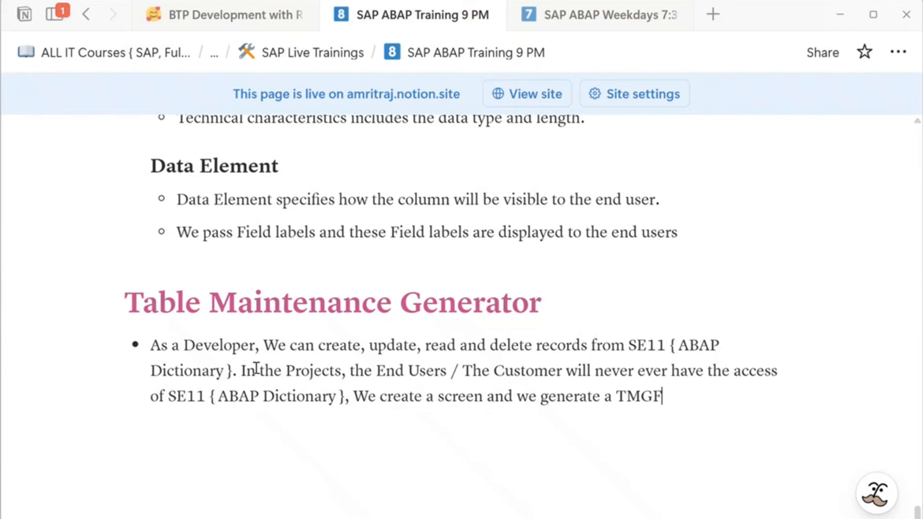
{"action": "key", "text": "BackSpace"}
{"action": "left_click_drag", "start_coordinate": [142, 302], "coordinate": [422, 306]}
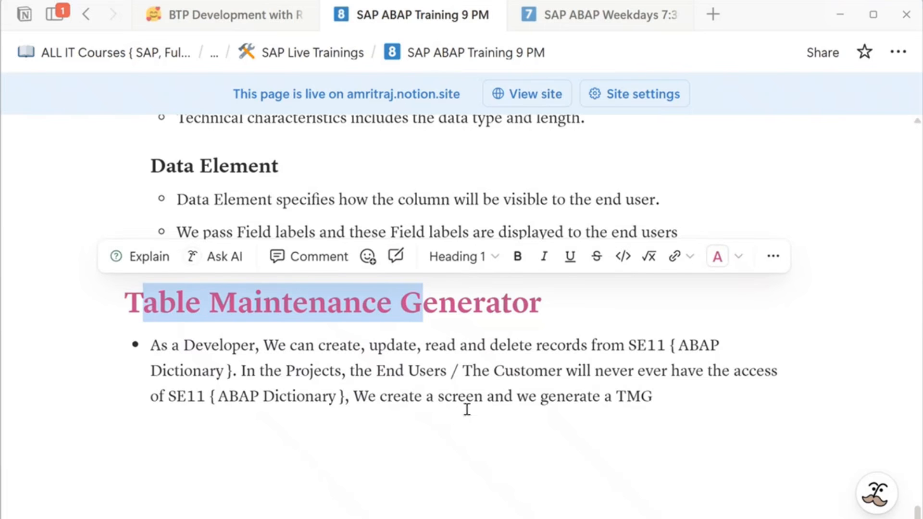
{"action": "left_click", "coordinate": [668, 390]}
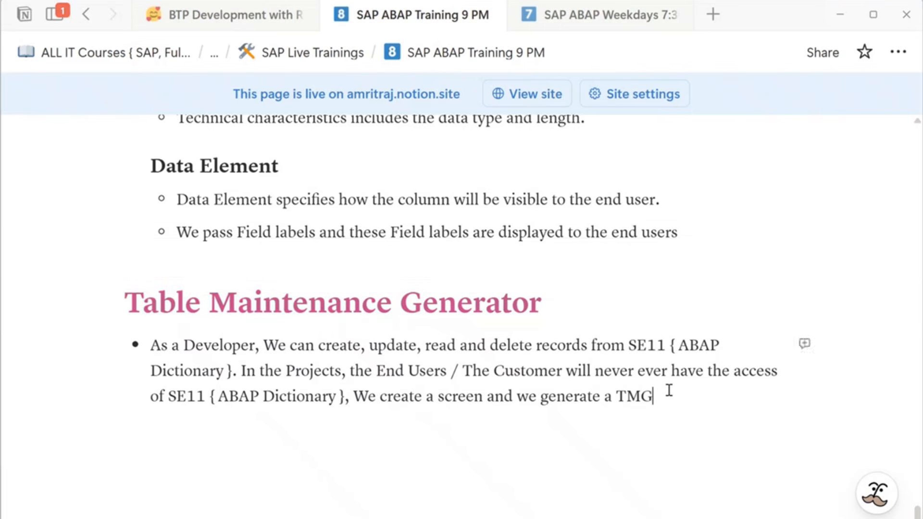
Step: Finish the bullet with "and then after they can maintain the data in the table from SM30 transaction code." and make SM30 bold
{"action": "type", "text": "and then afte"}
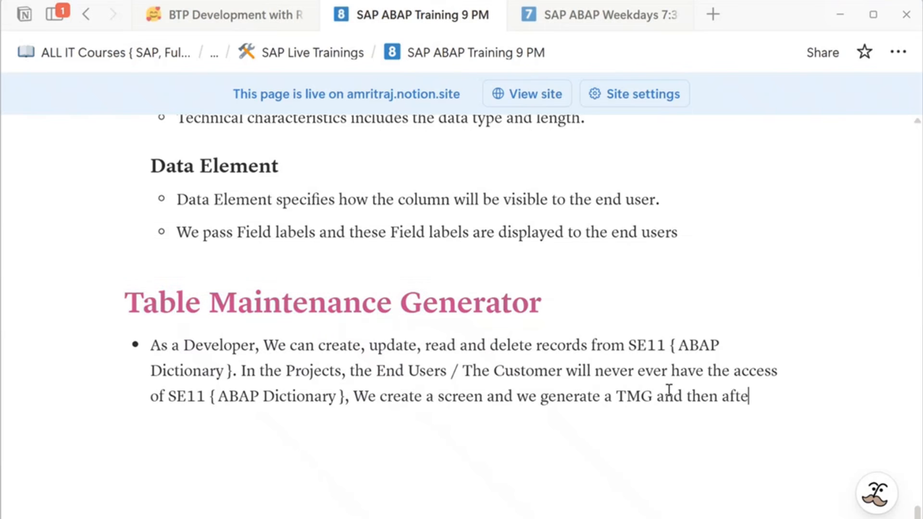
{"action": "type", "text": "r they can ma"}
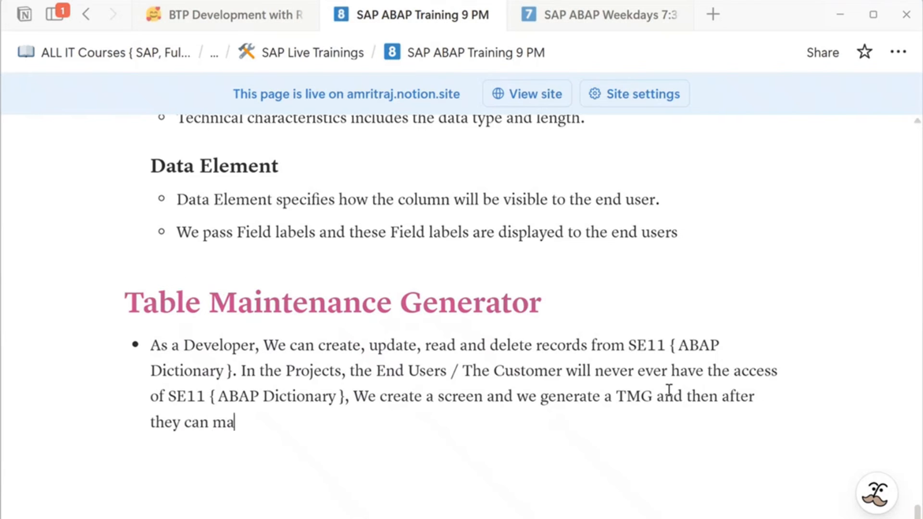
{"action": "type", "text": "intain te"}
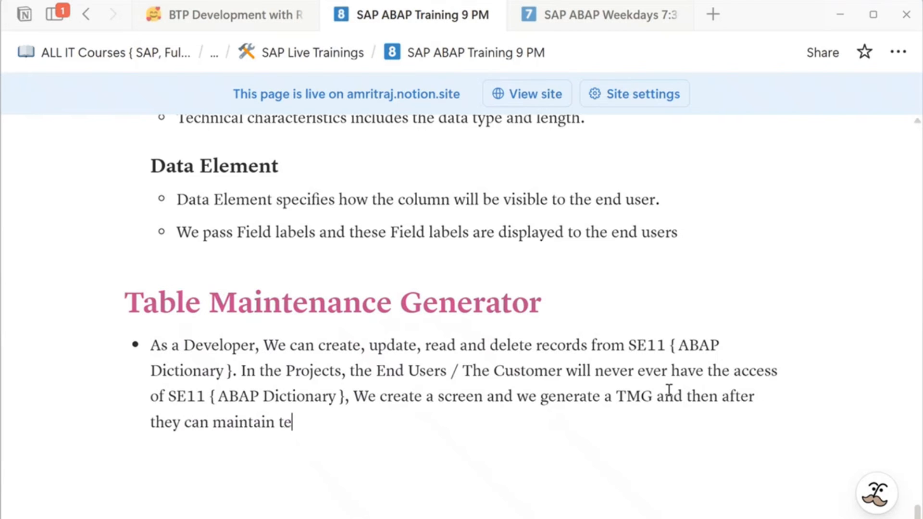
{"action": "key", "text": "BackSpace"}
{"action": "type", "text": "he data in "}
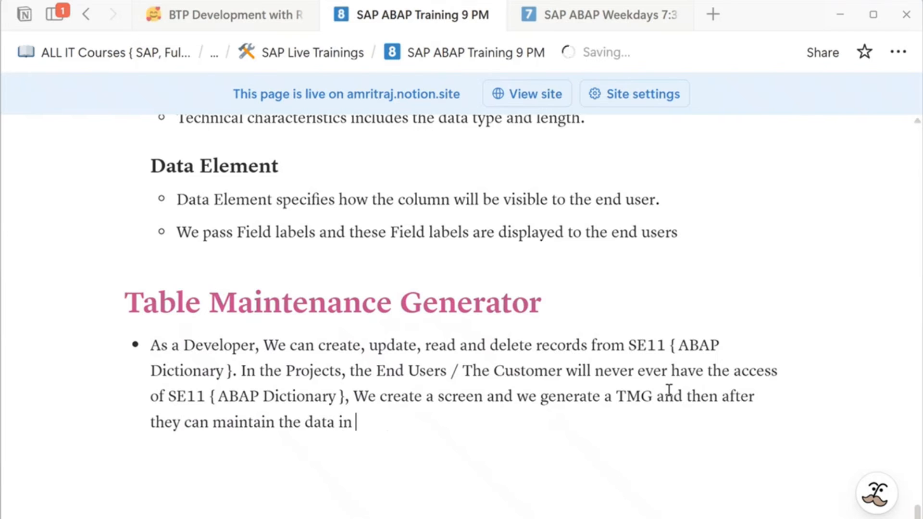
{"action": "type", "text": "the tabel"}
{"action": "key", "text": "BackSpace"}
{"action": "key", "text": "BackSpace"}
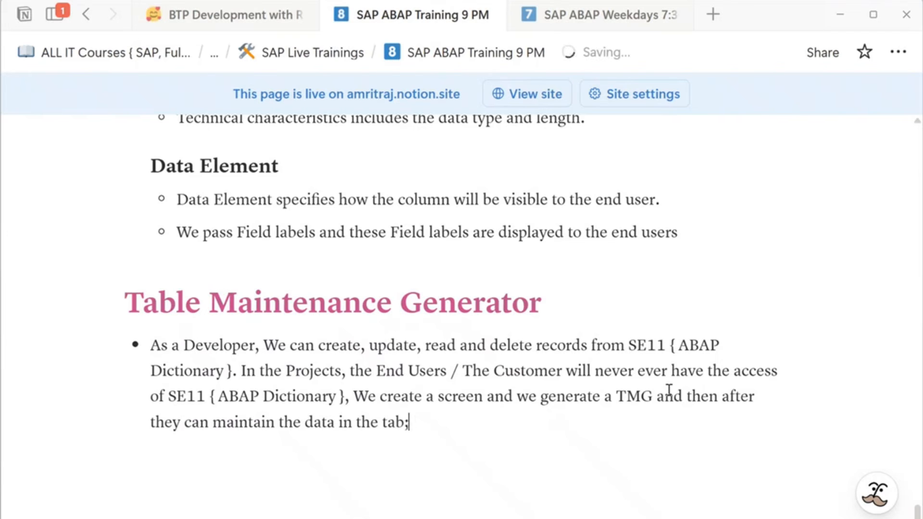
{"action": "type", "text": "le from S"}
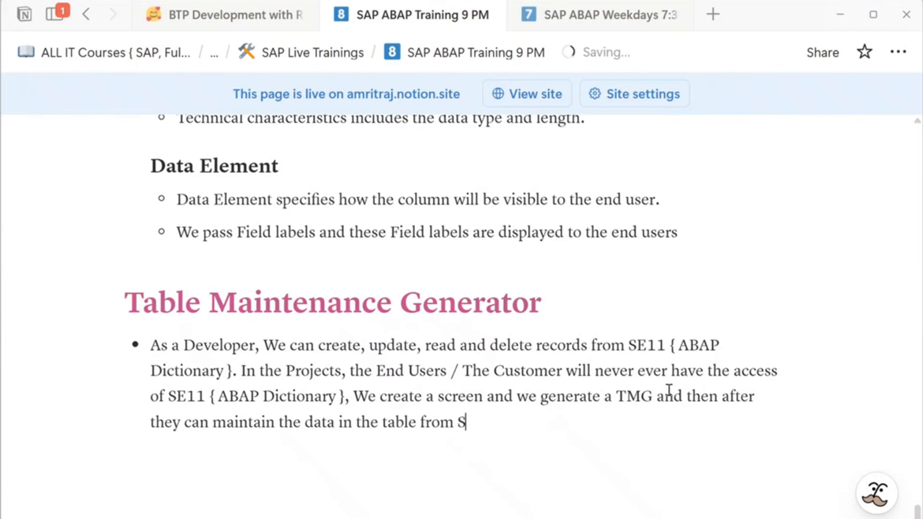
{"action": "type", "text": "M30 "}
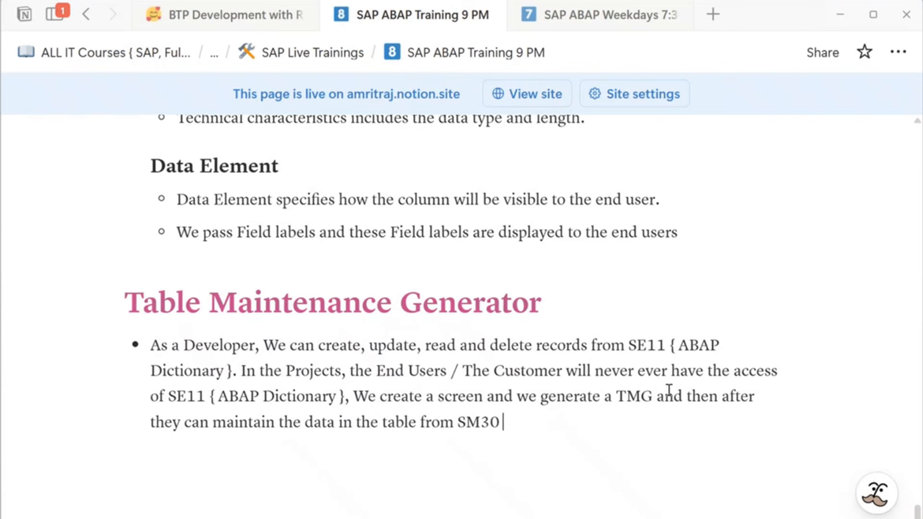
{"action": "type", "text": "transaction "}
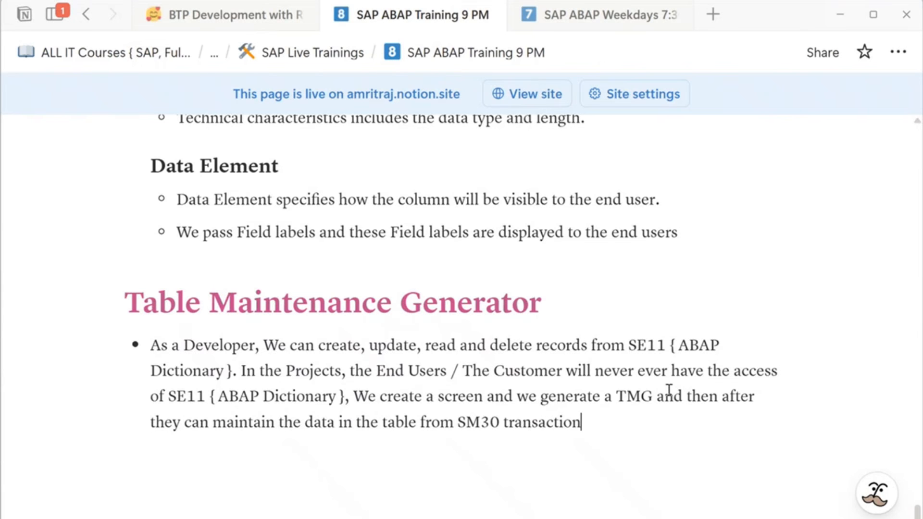
{"action": "type", "text": "code."}
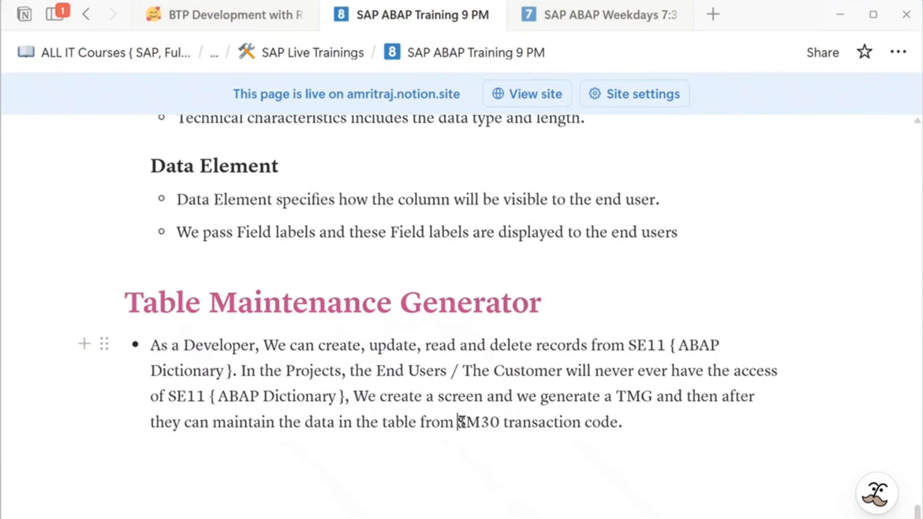
{"action": "left_click_drag", "start_coordinate": [458, 421], "coordinate": [501, 422]}
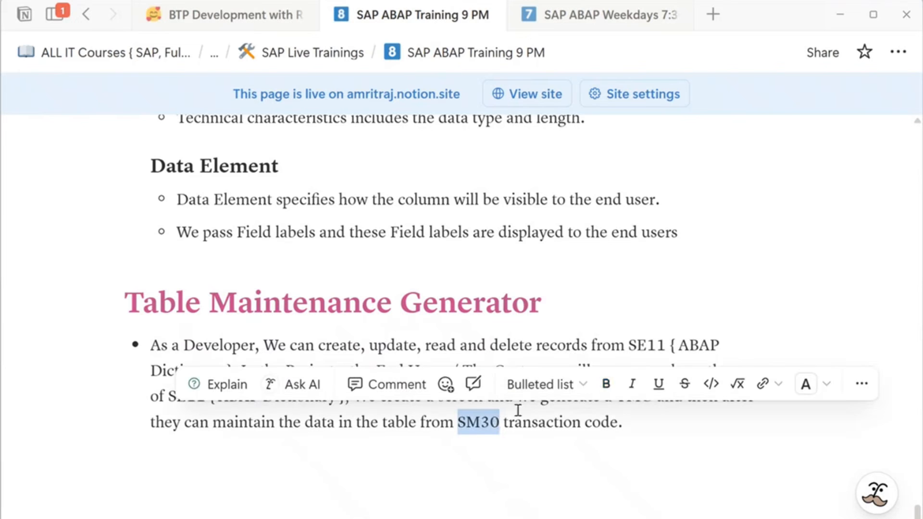
{"action": "left_click", "coordinate": [606, 384]}
Step: Add a second bullet reading "For creating TMG, in the data browser section ⇒ always select display/maintenance allowed."
{"action": "left_click", "coordinate": [546, 472]}
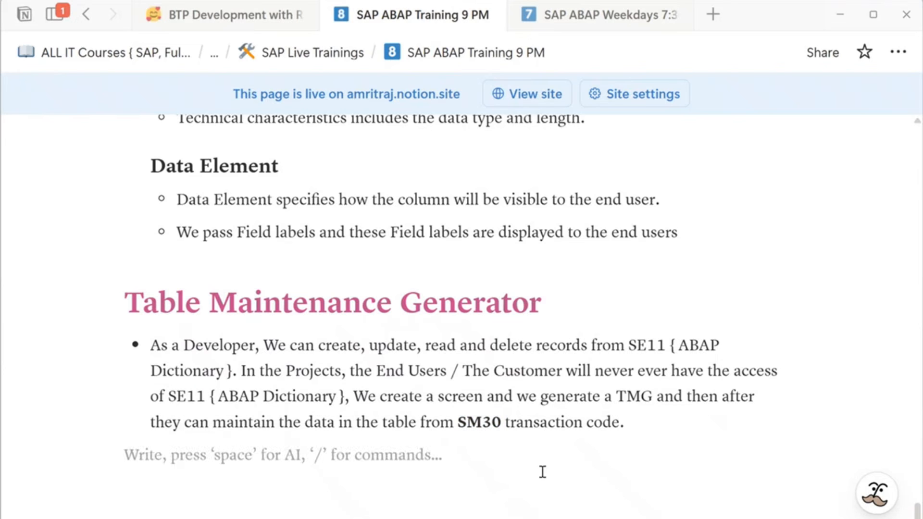
{"action": "type", "text": "- "}
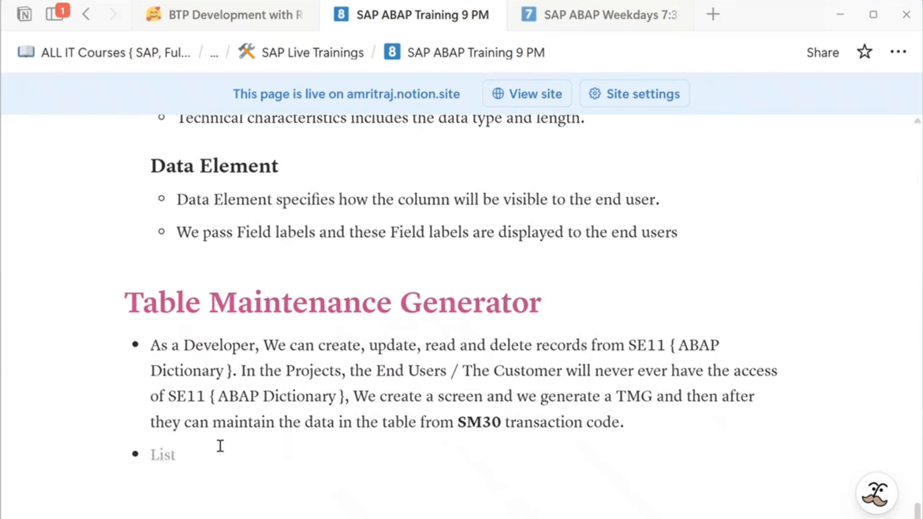
{"action": "type", "text": "For creating TMG"}
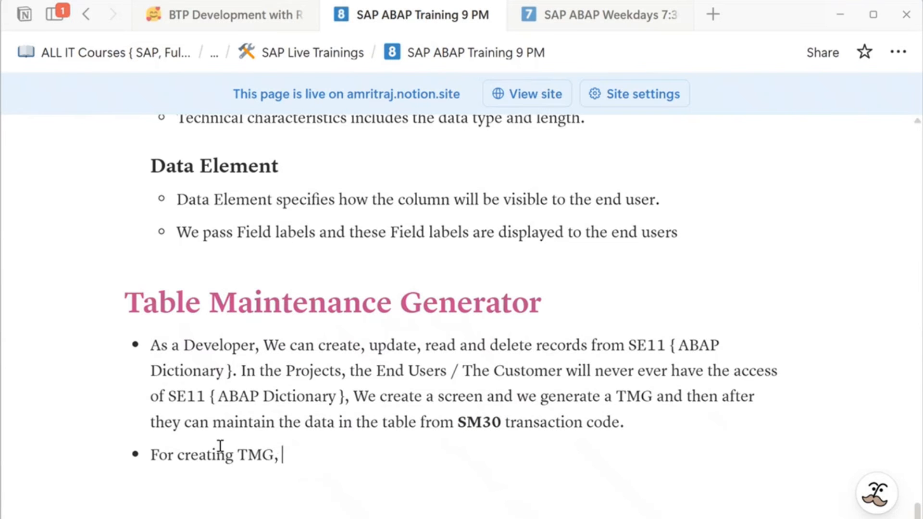
{"action": "type", "text": ", in the "}
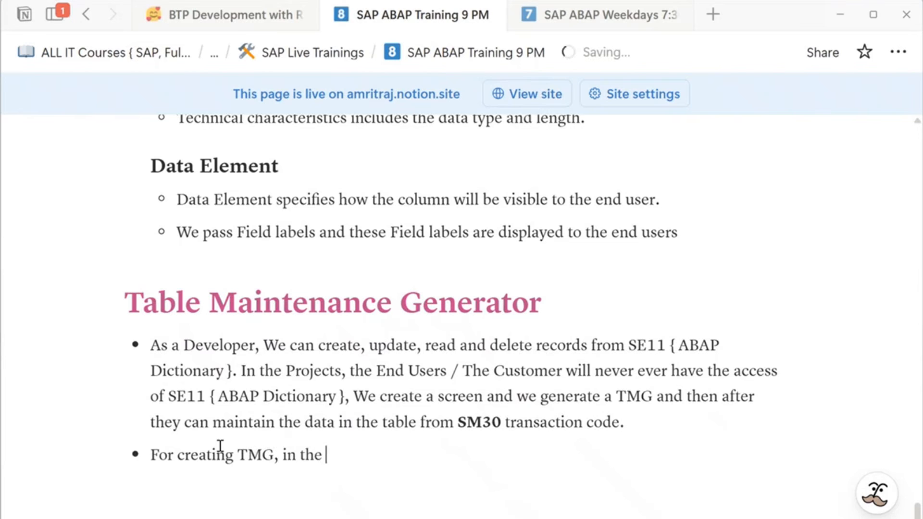
{"action": "type", "text": "data brow"}
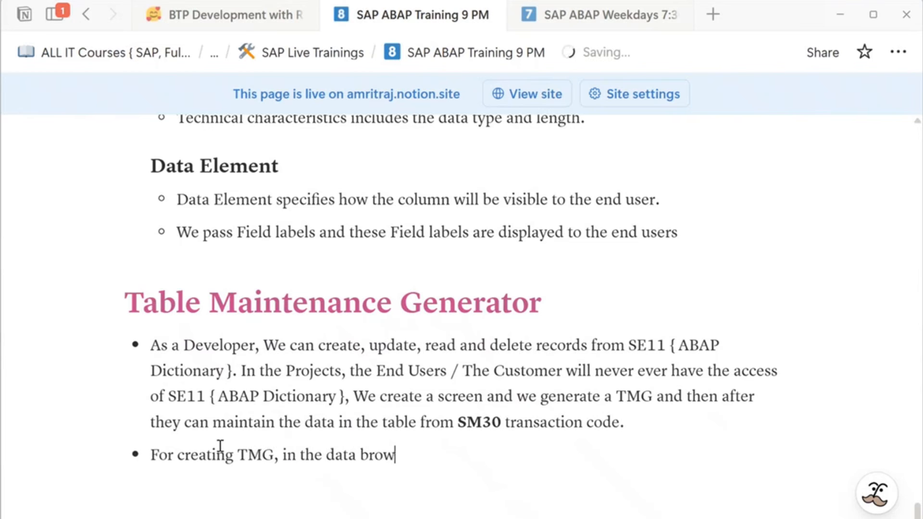
{"action": "type", "text": "ser section"}
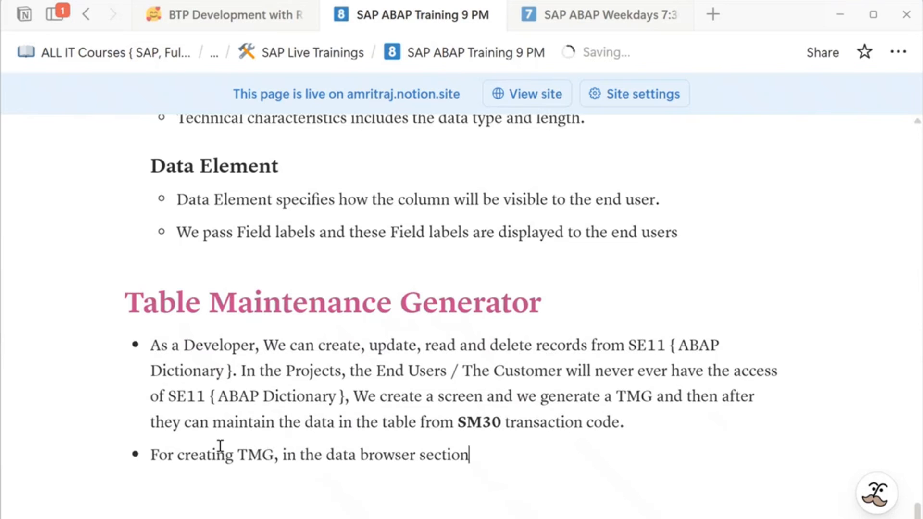
{"action": "type", "text": " => always select "}
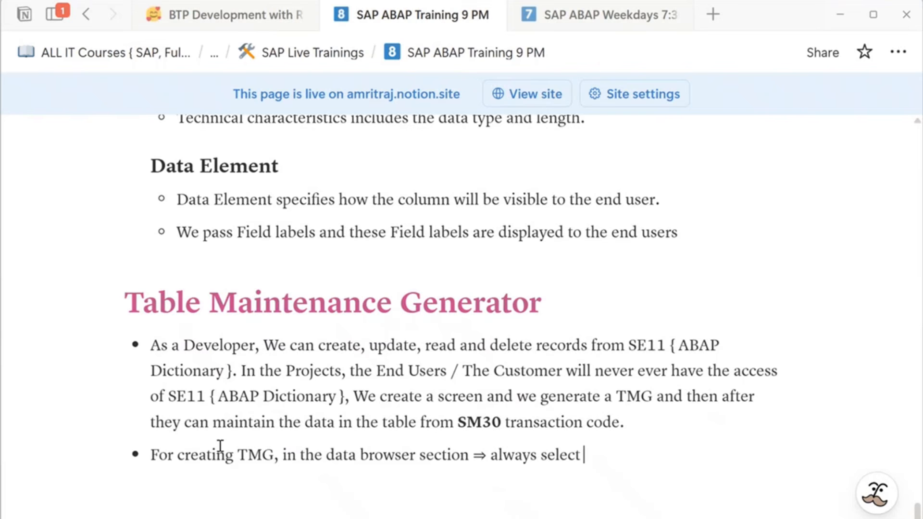
{"action": "type", "text": "displa"}
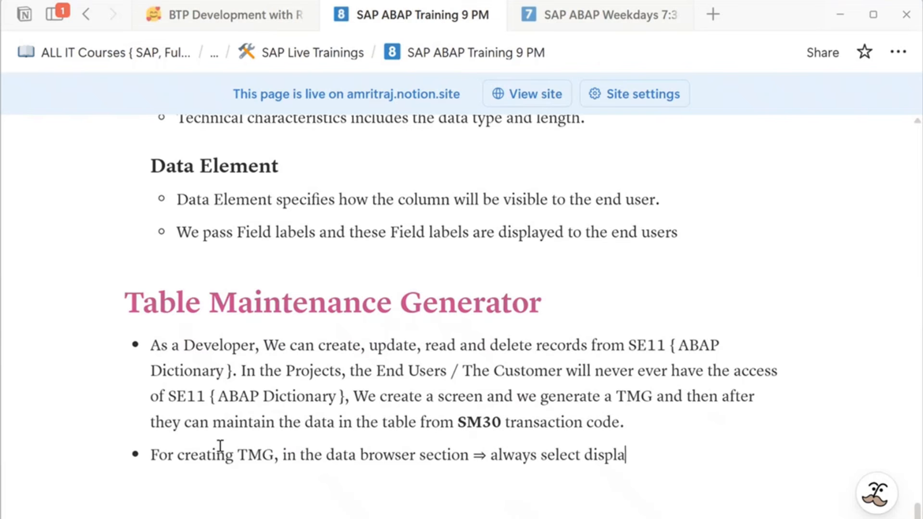
{"action": "type", "text": "y/maintenance a;l"}
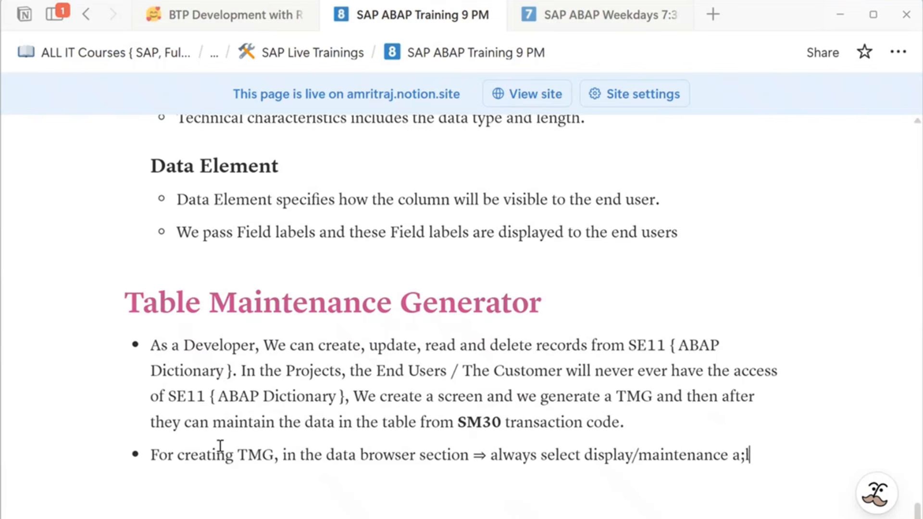
{"action": "type", "text": "l"}
{"action": "key", "text": "BackSpace"}
{"action": "key", "text": "BackSpace"}
{"action": "key", "text": "BackSpace"}
{"action": "type", "text": "llowed."}
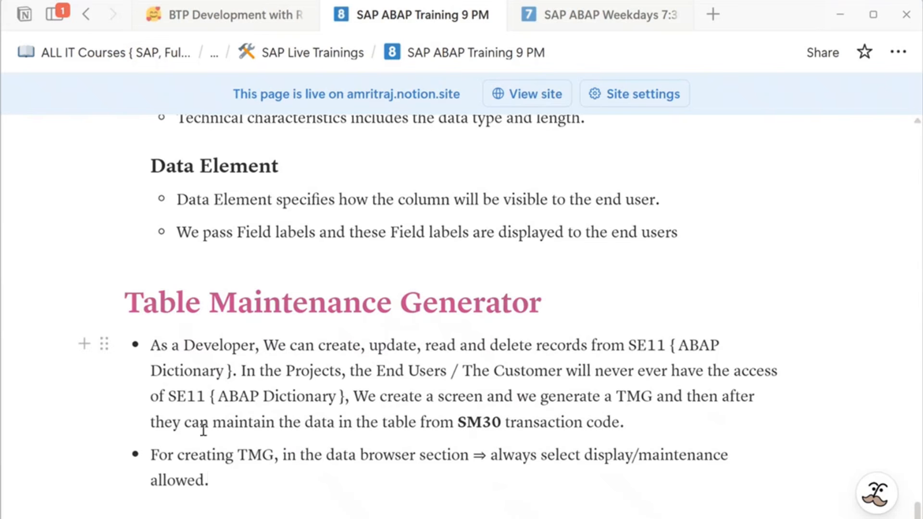
Step: Switch to SAP to check the Data Browser/Table View Editing setting of ZSALES_HEADER_01, and return to the Table Maintenance Generator heading in Notion
{"action": "scroll", "coordinate": [192, 428], "scroll_direction": "down", "scroll_amount": 1}
{"action": "key", "text": "alt+Tab"}
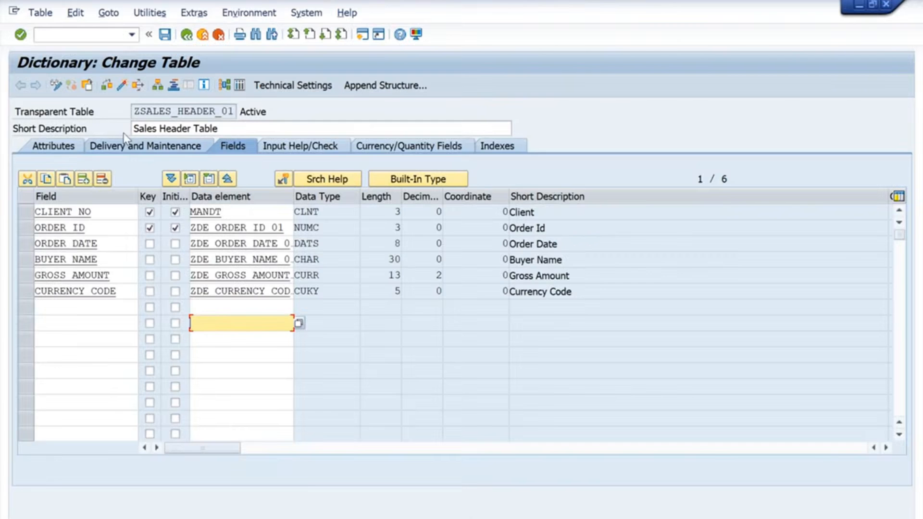
{"action": "left_click", "coordinate": [132, 149]}
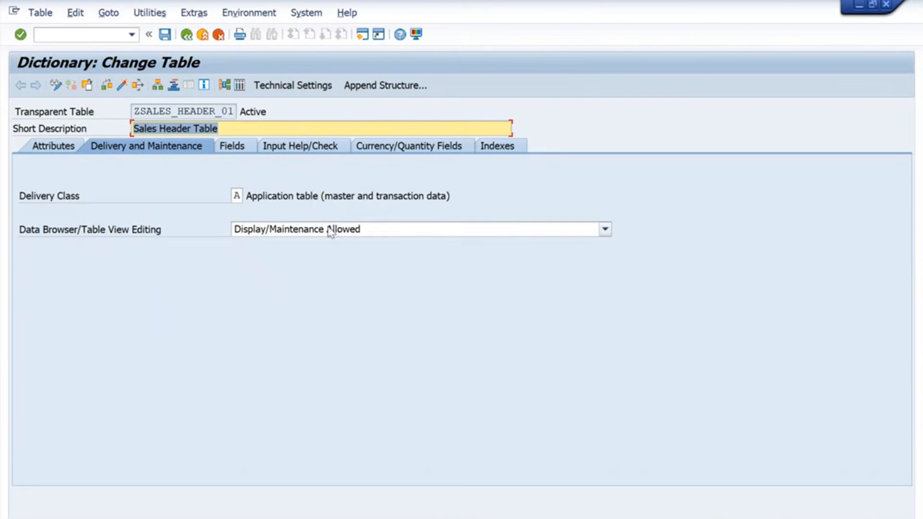
{"action": "key", "text": "alt+Tab"}
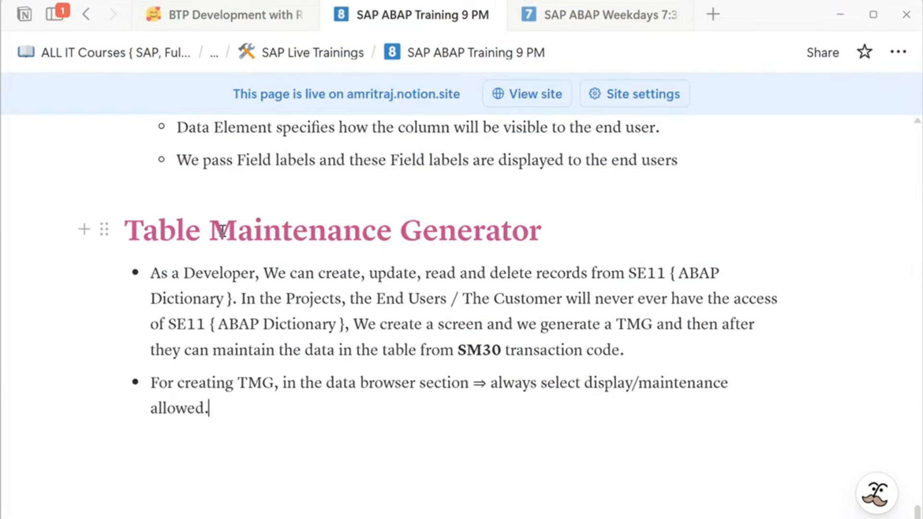
{"action": "left_click_drag", "start_coordinate": [210, 230], "coordinate": [453, 223]}
Step: Switch to SAP and open the Table Maintenance Generator for the table ZSALES_HEADER_01
{"action": "key", "text": "alt+Tab"}
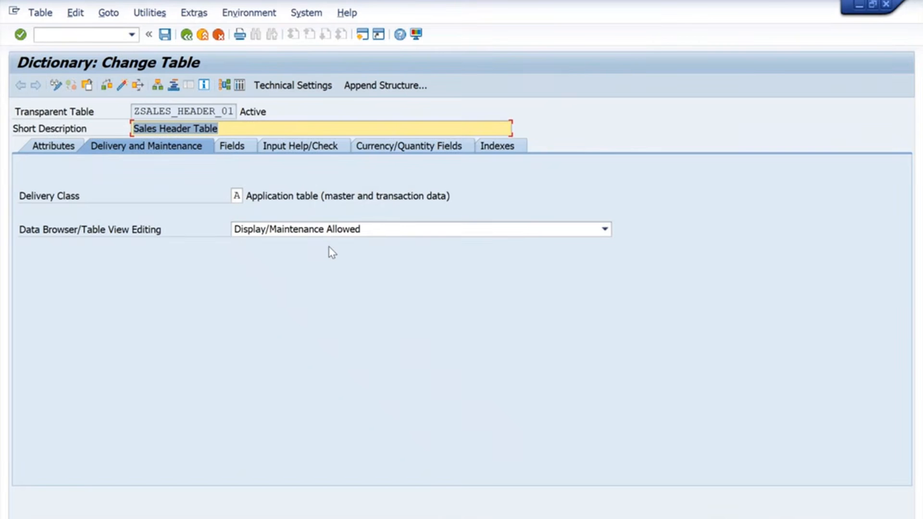
{"action": "left_click", "coordinate": [233, 146]}
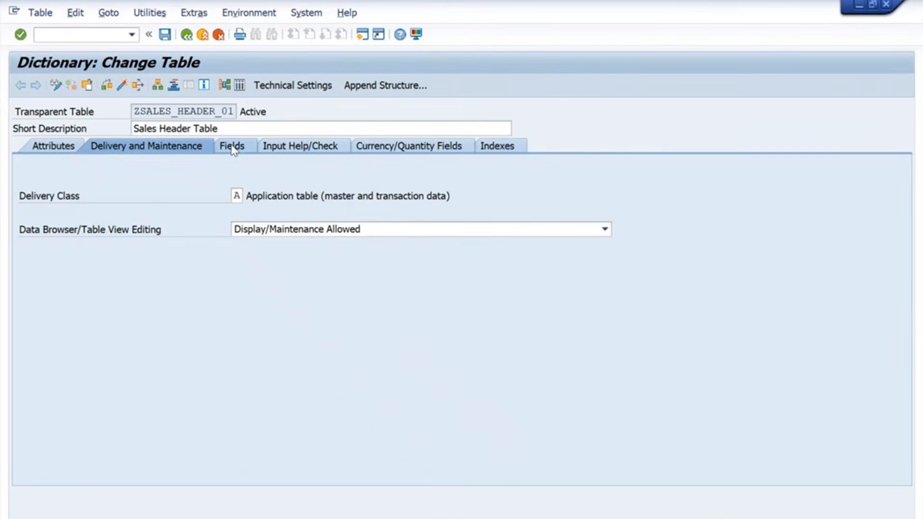
{"action": "left_click", "coordinate": [148, 14]}
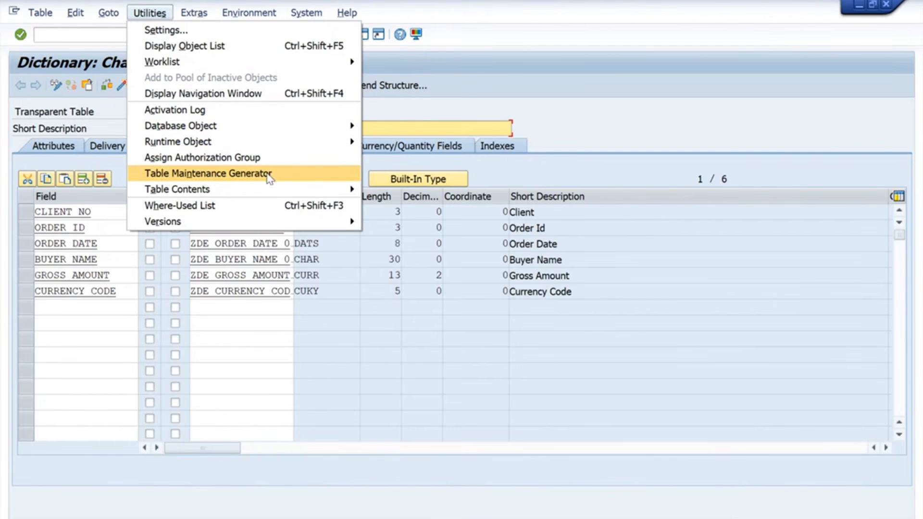
{"action": "left_click", "coordinate": [322, 178]}
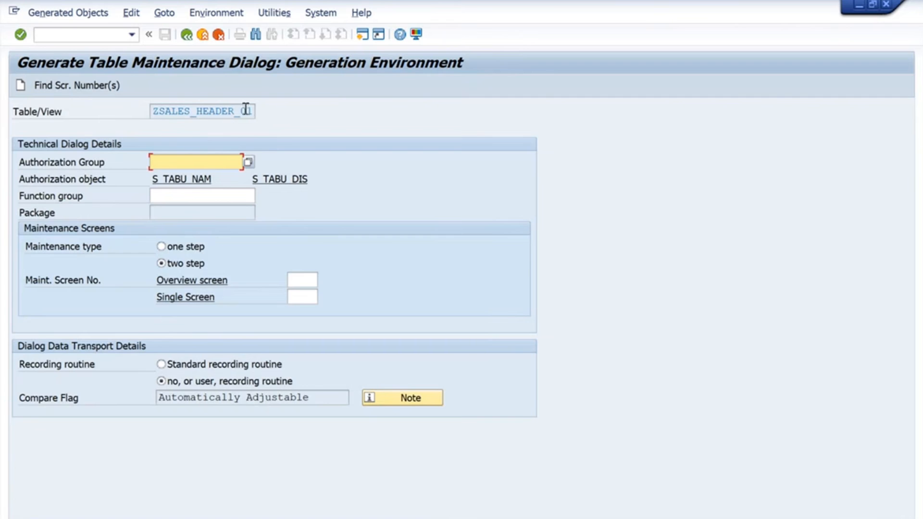
{"action": "left_click_drag", "start_coordinate": [252, 111], "coordinate": [146, 114]}
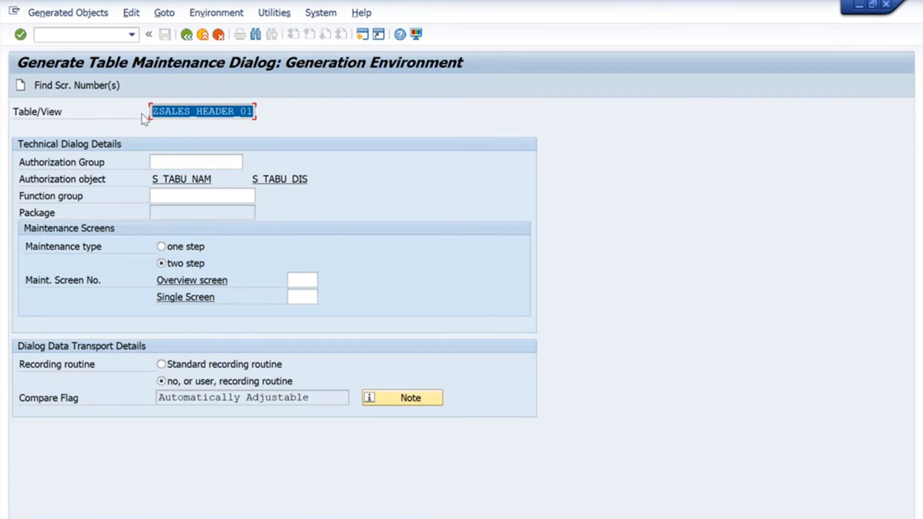
Step: Set the authorization group to &NC& (w/o auth. group) from the list of possible table authorization groups
{"action": "left_click", "coordinate": [218, 161]}
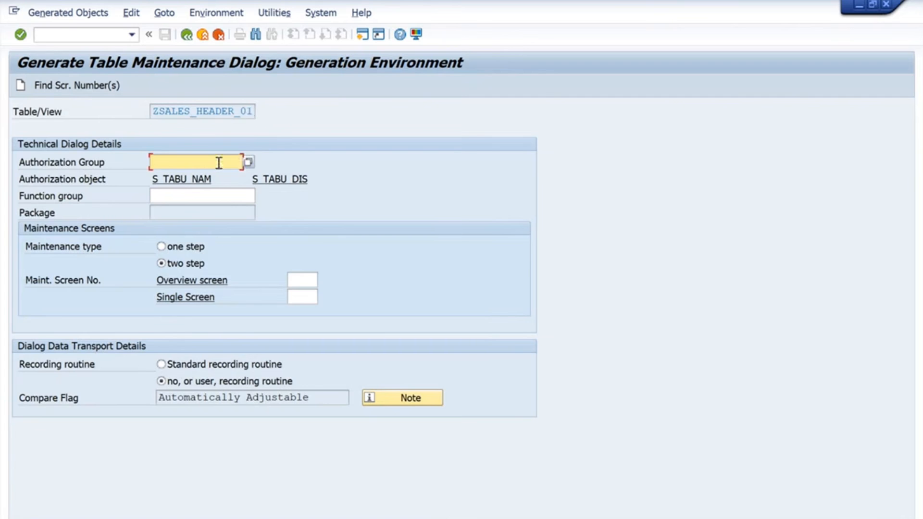
{"action": "left_click", "coordinate": [248, 162]}
{"action": "scroll", "coordinate": [302, 198], "scroll_direction": "down", "scroll_amount": 3}
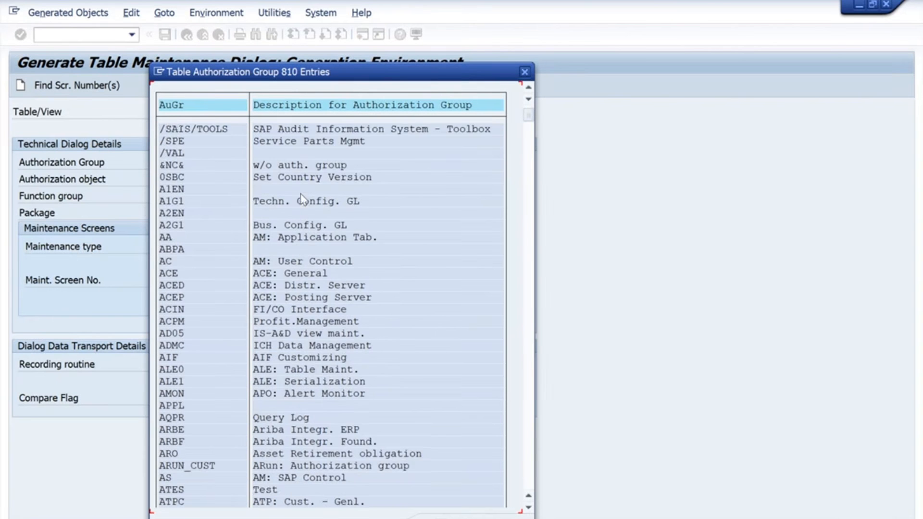
{"action": "scroll", "coordinate": [302, 198], "scroll_direction": "down", "scroll_amount": 1}
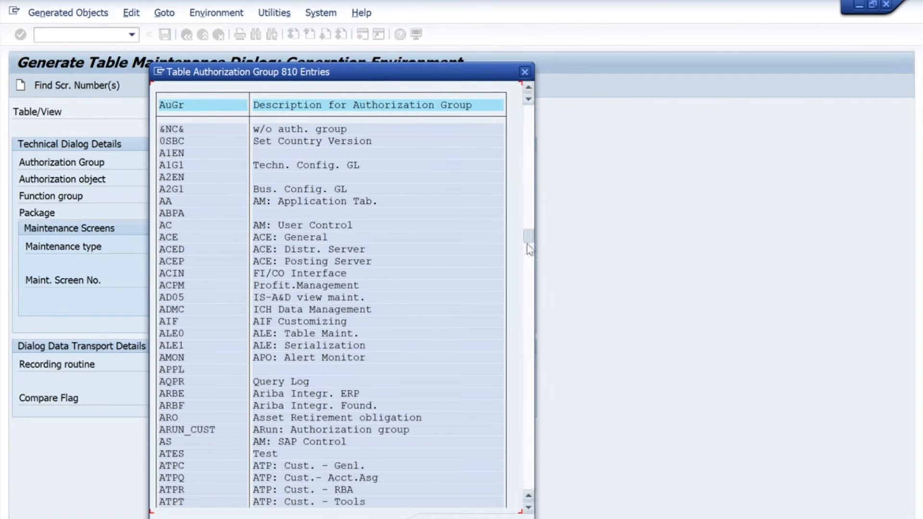
{"action": "left_click_drag", "start_coordinate": [528, 245], "coordinate": [528, 118]}
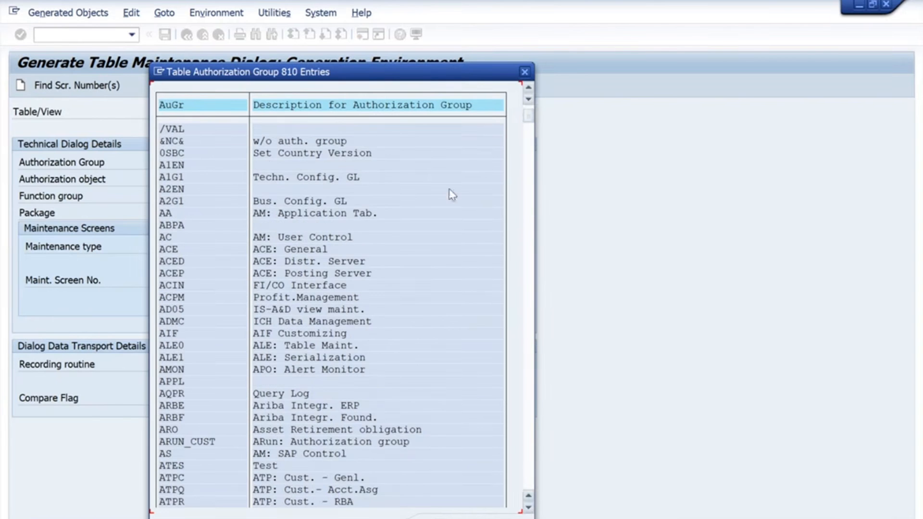
{"action": "scroll", "coordinate": [365, 262], "scroll_direction": "up", "scroll_amount": 2}
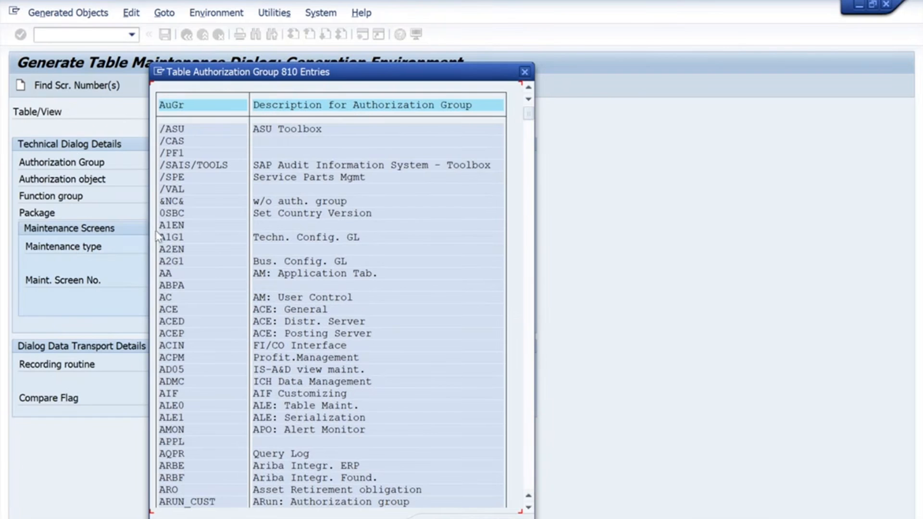
{"action": "left_click", "coordinate": [293, 202]}
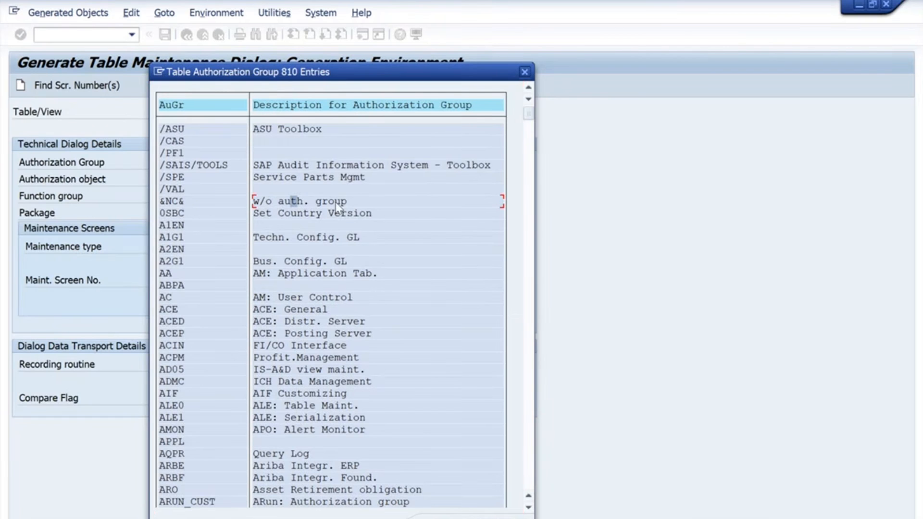
{"action": "double_click", "coordinate": [189, 206]}
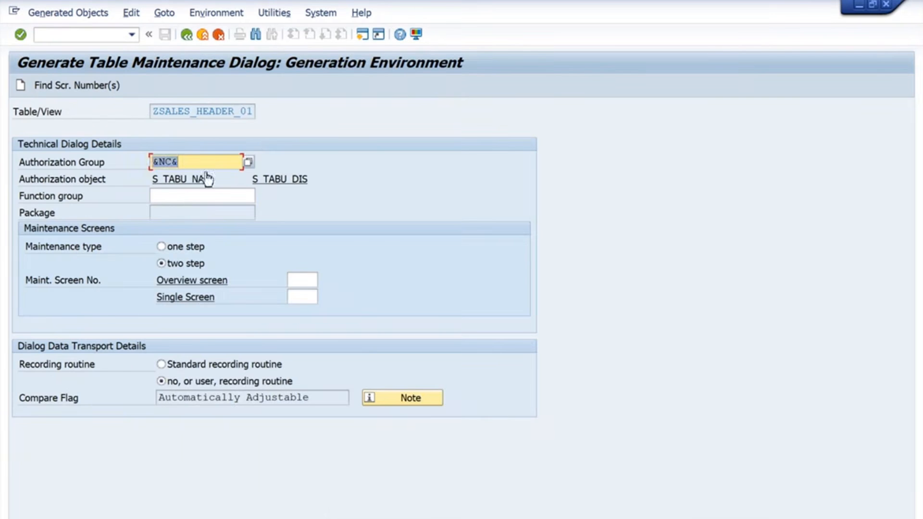
Step: Set the function group to ZSALES_HEADER_01, reusing the table's name
{"action": "left_click_drag", "start_coordinate": [209, 162], "coordinate": [147, 170]}
{"action": "left_click", "coordinate": [370, 162]}
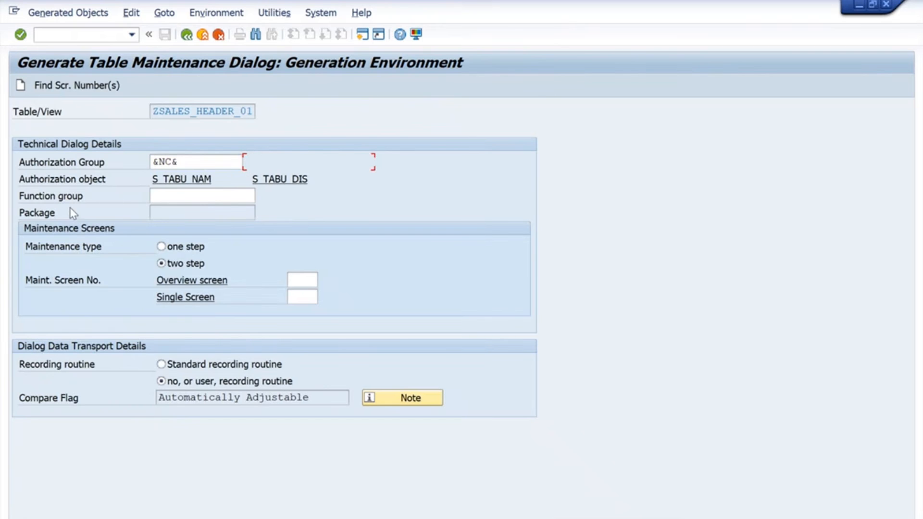
{"action": "left_click_drag", "start_coordinate": [255, 111], "coordinate": [127, 114]}
{"action": "key", "text": "ctrl+c"}
{"action": "left_click", "coordinate": [178, 198]}
{"action": "key", "text": "ctrl+v"}
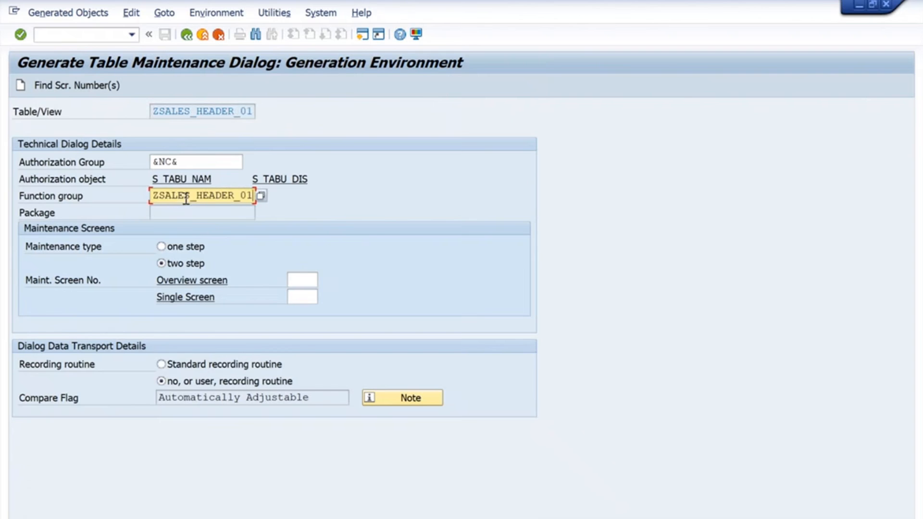
{"action": "left_click", "coordinate": [282, 206]}
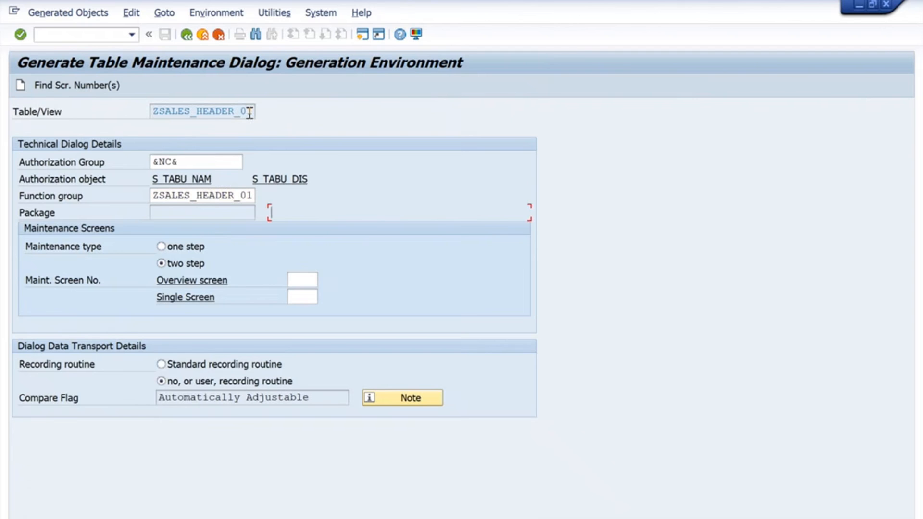
{"action": "left_click_drag", "start_coordinate": [250, 113], "coordinate": [123, 117]}
{"action": "key", "text": "ctrl+c"}
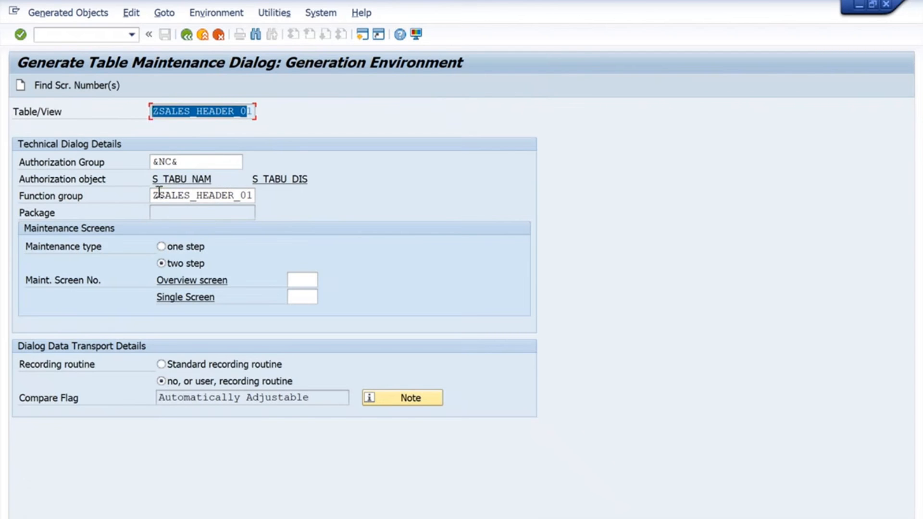
{"action": "left_click_drag", "start_coordinate": [159, 195], "coordinate": [253, 194]}
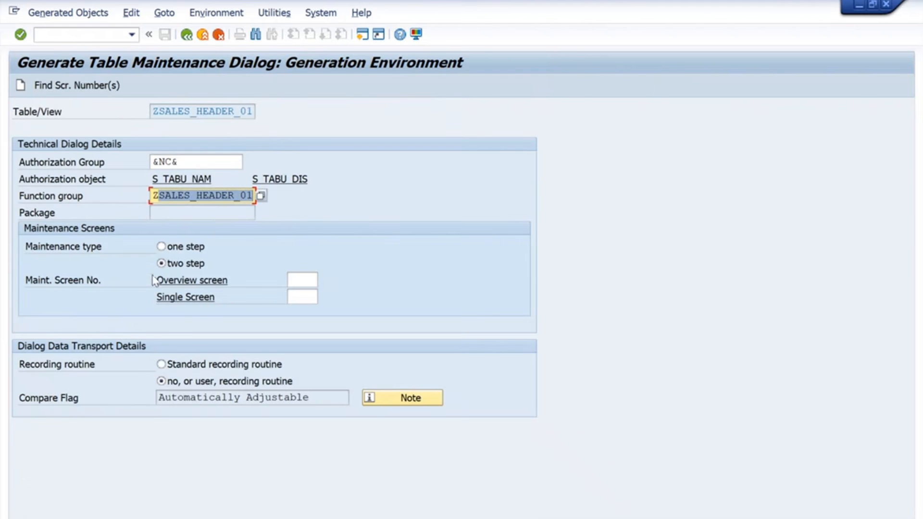
Step: Set the maintenance type to one step and have the system propose the overview screen number
{"action": "left_click", "coordinate": [170, 248]}
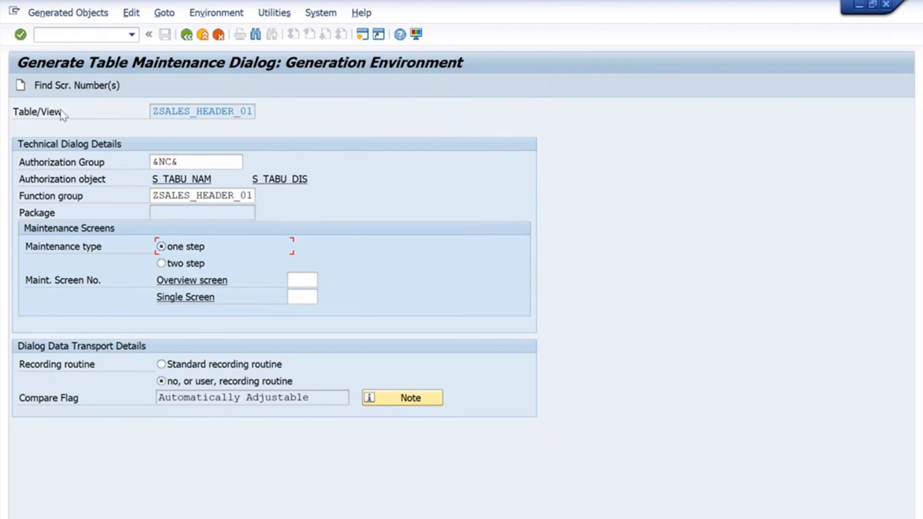
{"action": "left_click", "coordinate": [60, 86]}
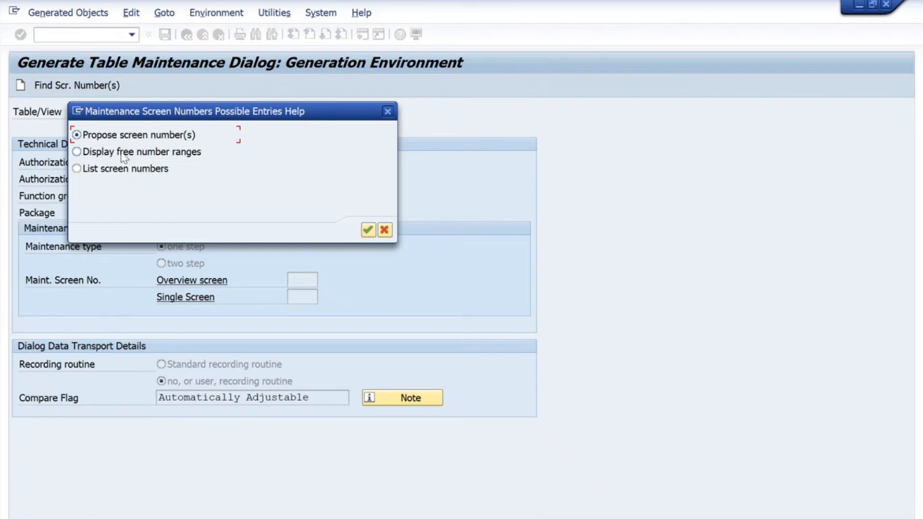
{"action": "left_click", "coordinate": [373, 232]}
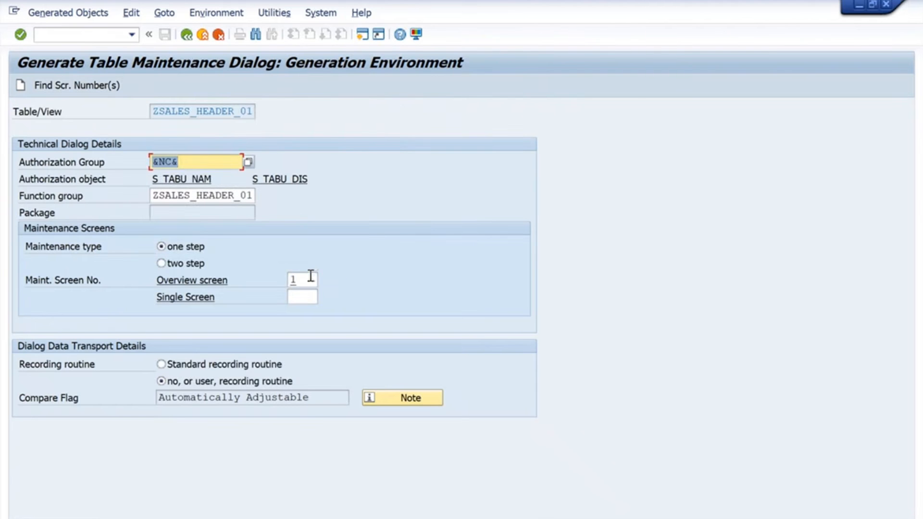
{"action": "left_click", "coordinate": [288, 278]}
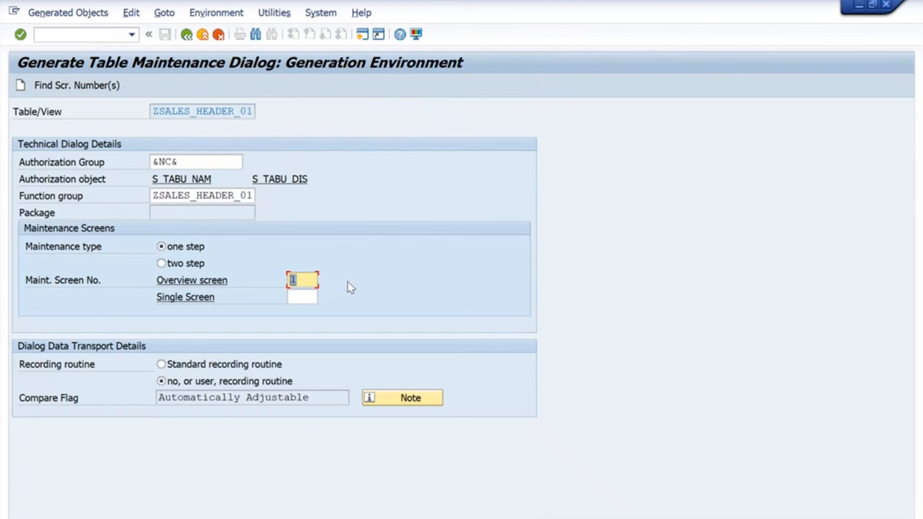
Step: Generate the table maintenance dialog, saving the function group to the package ZABAP_TRAINING_9_PM
{"action": "left_click", "coordinate": [313, 278]}
{"action": "left_click", "coordinate": [28, 89]}
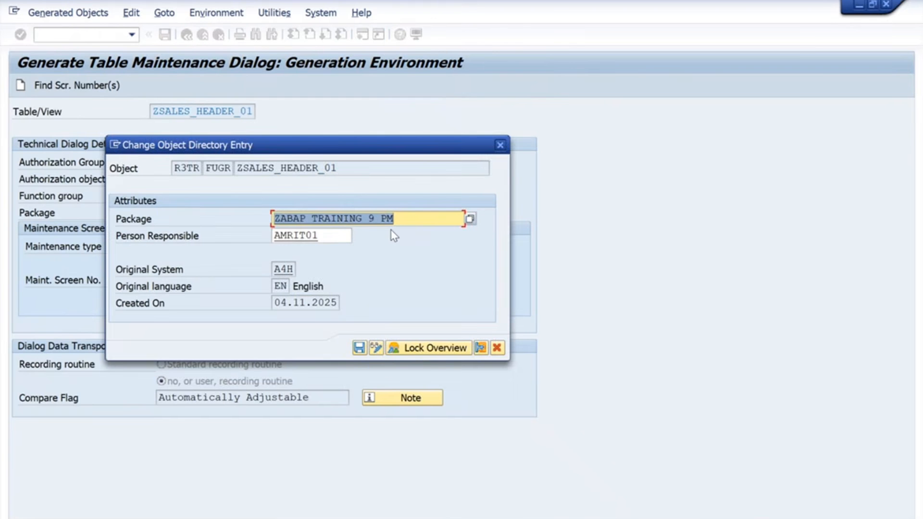
{"action": "key", "text": "Return"}
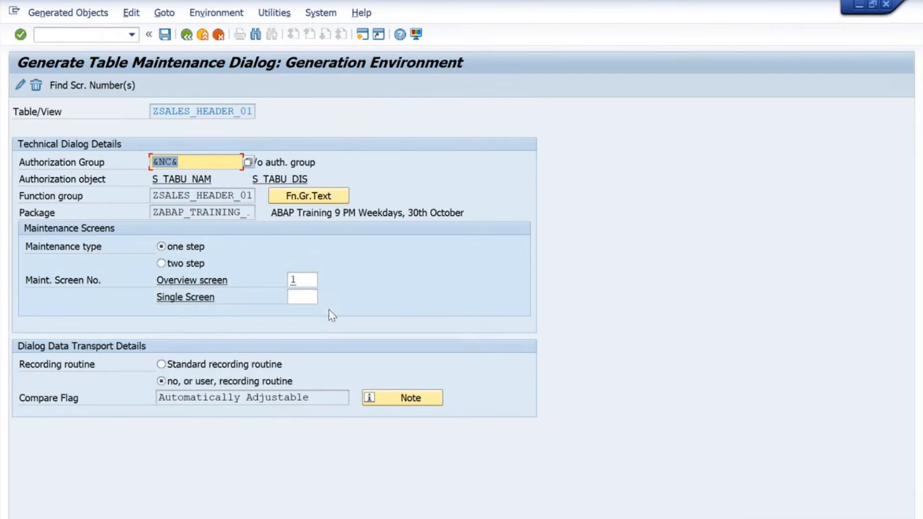
Step: Start transaction SM30 in a new session and display the records of ZSALES_HEADER_01 with no restrictions
{"action": "left_click", "coordinate": [62, 32]}
{"action": "type", "text": "/osm30"}
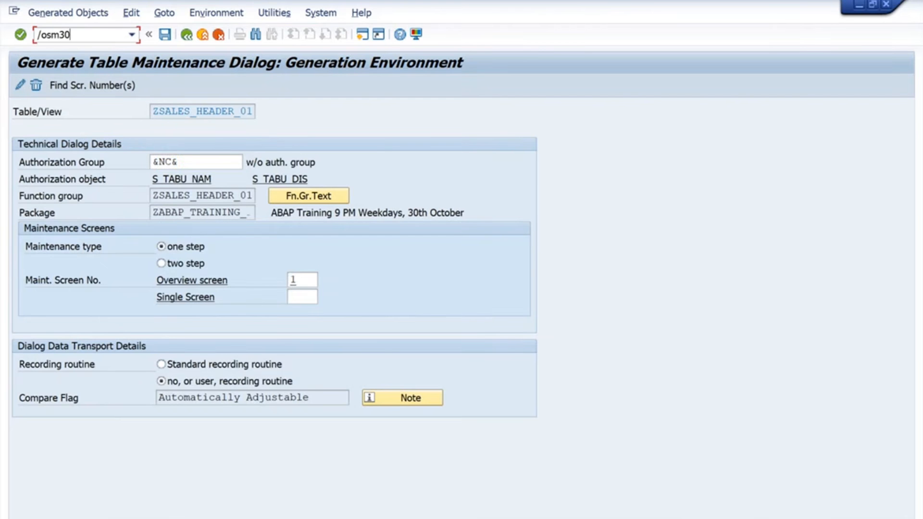
{"action": "key", "text": "Return"}
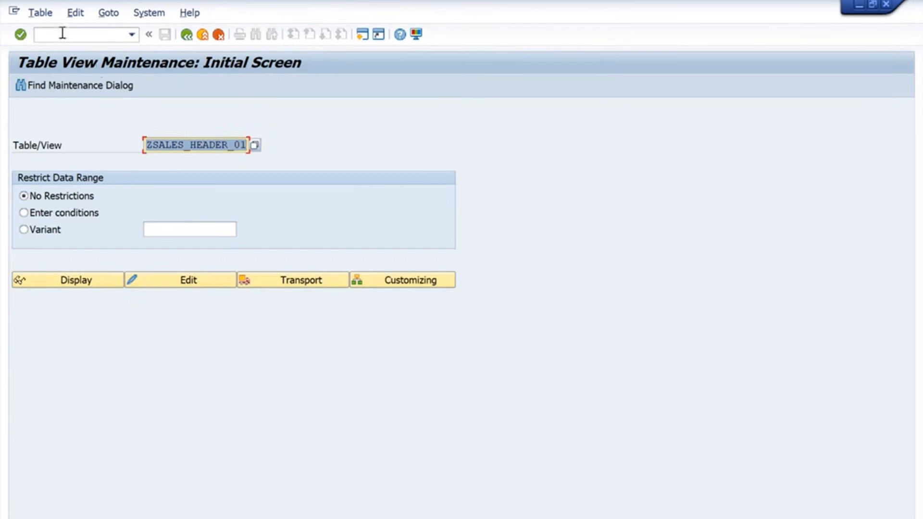
{"action": "key", "text": "ctrl+v"}
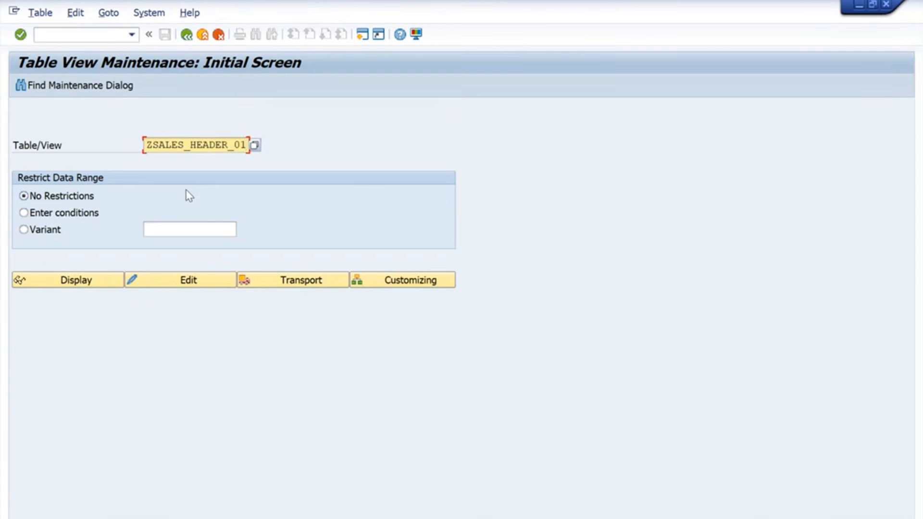
{"action": "left_click", "coordinate": [96, 288]}
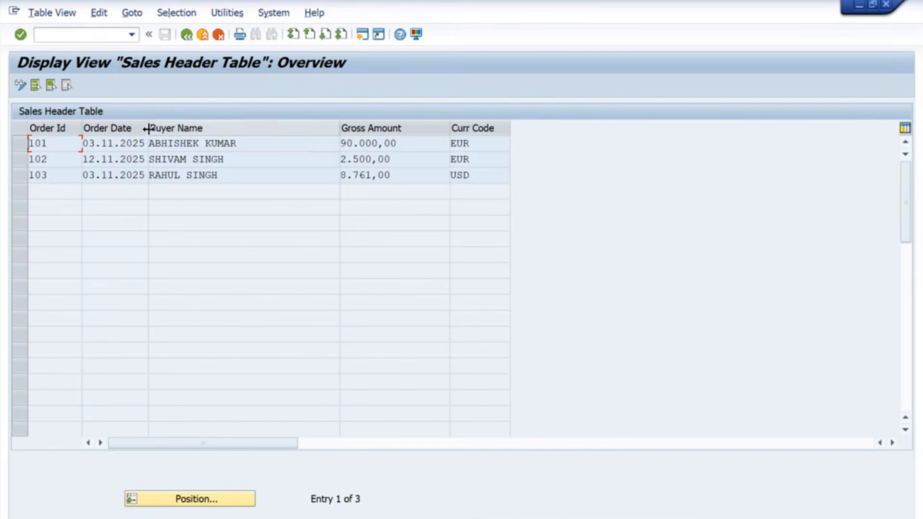
Step: Widen the Order Date column and narrow the Buyer Name column in the Sales Header Table view
{"action": "left_click_drag", "start_coordinate": [147, 127], "coordinate": [179, 128]}
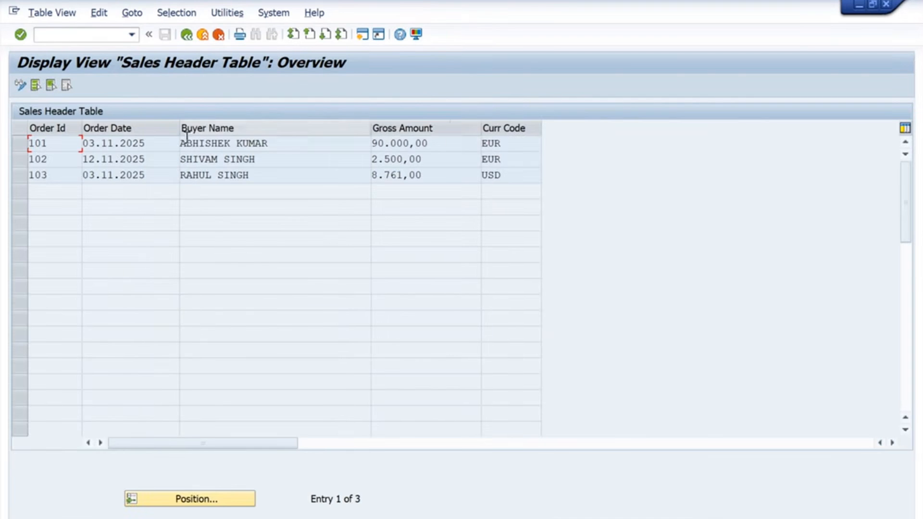
{"action": "left_click_drag", "start_coordinate": [367, 128], "coordinate": [301, 129]}
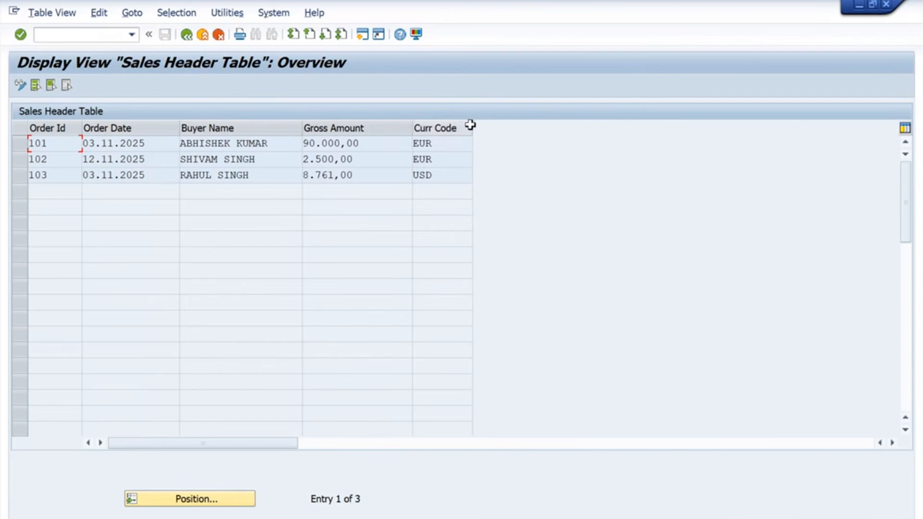
{"action": "mouse_move", "coordinate": [472, 126]}
{"action": "left_mouse_down"}
{"action": "mouse_move", "coordinate": [560, 126]}
{"action": "mouse_move", "coordinate": [473, 128]}
{"action": "left_mouse_up"}
Step: Return to the generation session, start SE11 in a new session and display the database table ZSALES_HEADER_01
{"action": "key", "text": "alt+Tab"}
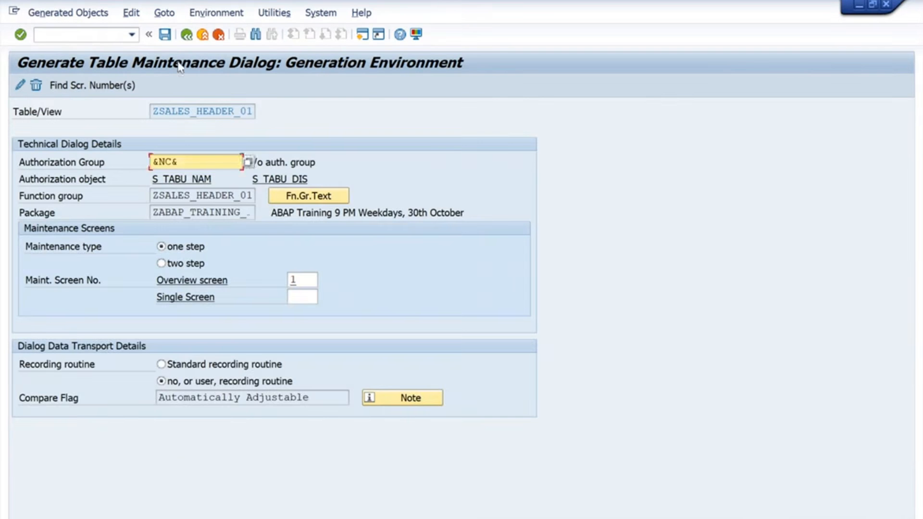
{"action": "left_click", "coordinate": [63, 34]}
{"action": "type", "text": "/os"}
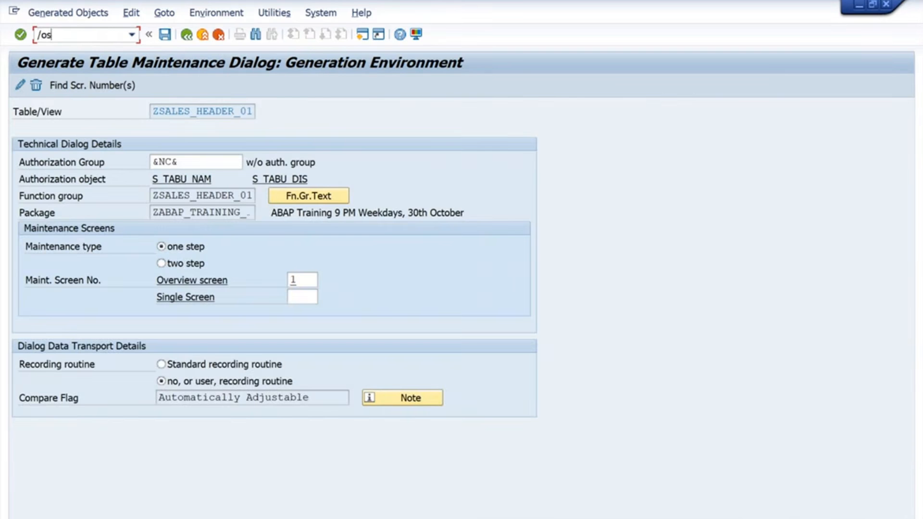
{"action": "type", "text": "e11"}
{"action": "key", "text": "Return"}
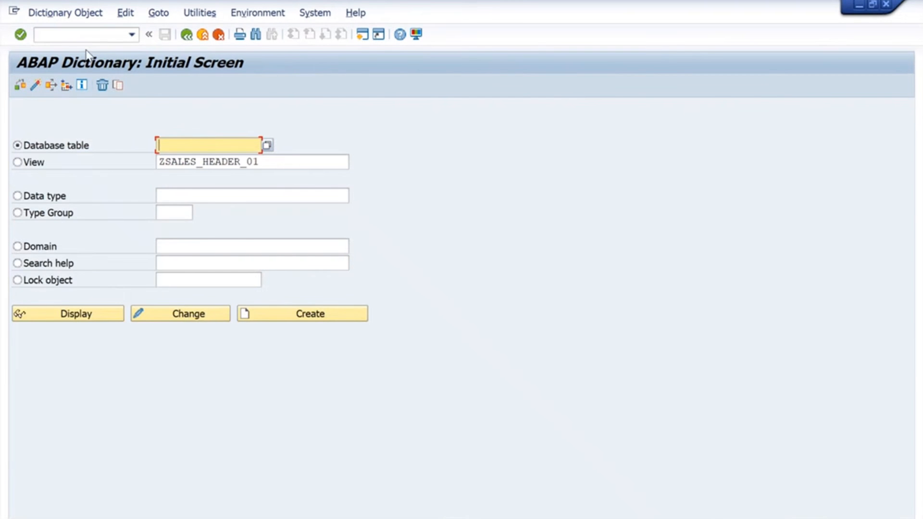
{"action": "left_click", "coordinate": [212, 143]}
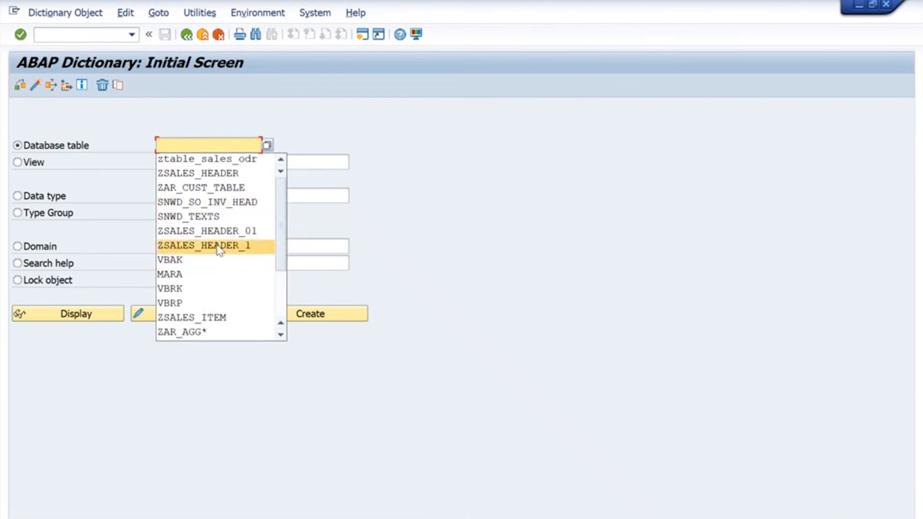
{"action": "left_click", "coordinate": [207, 229]}
{"action": "left_click", "coordinate": [100, 316]}
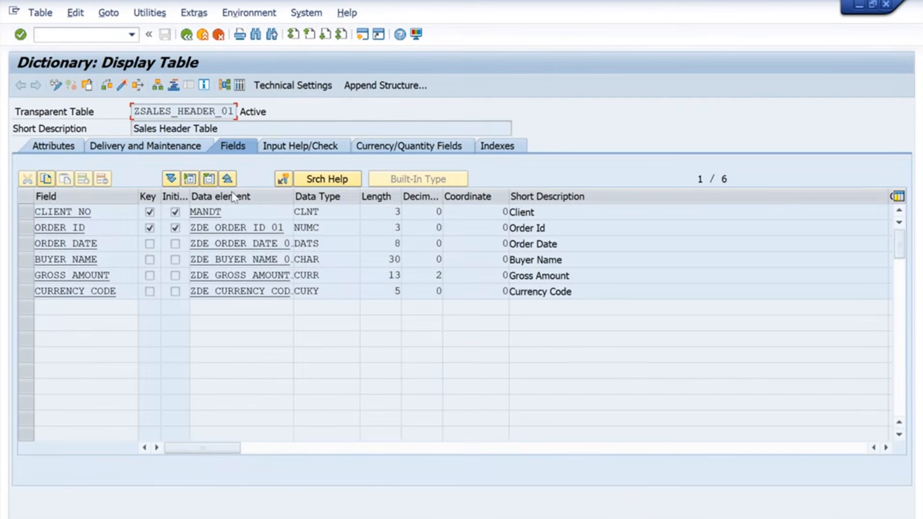
{"action": "left_click", "coordinate": [263, 227]}
{"action": "left_click", "coordinate": [185, 34]}
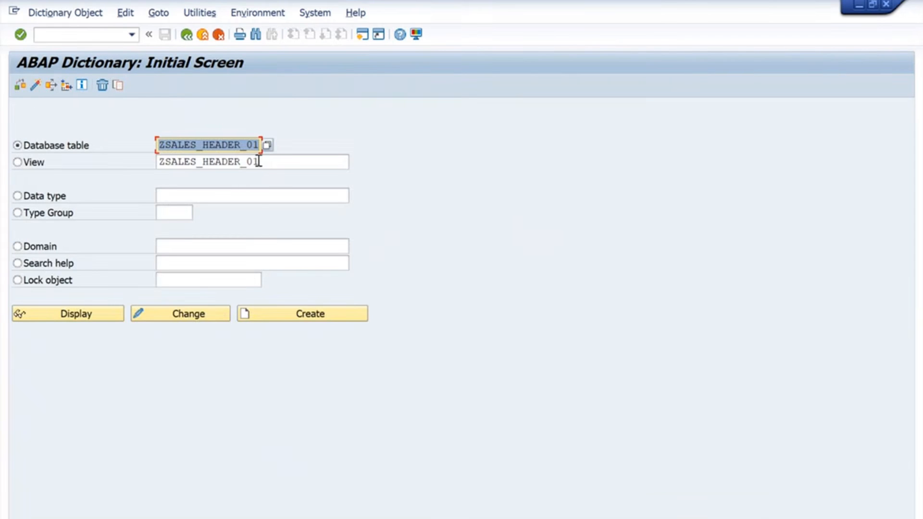
{"action": "left_click", "coordinate": [273, 166]}
{"action": "left_click_drag", "start_coordinate": [273, 164], "coordinate": [155, 162]}
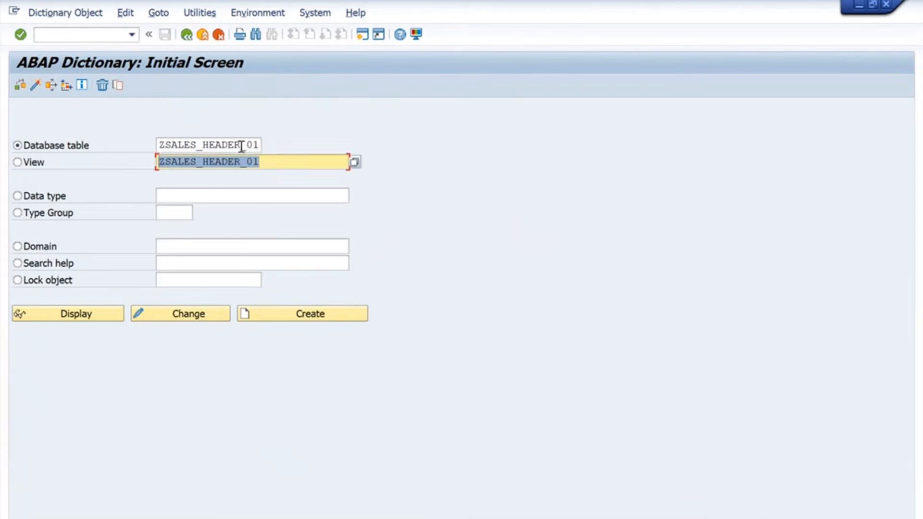
{"action": "key", "text": "alt+Tab"}
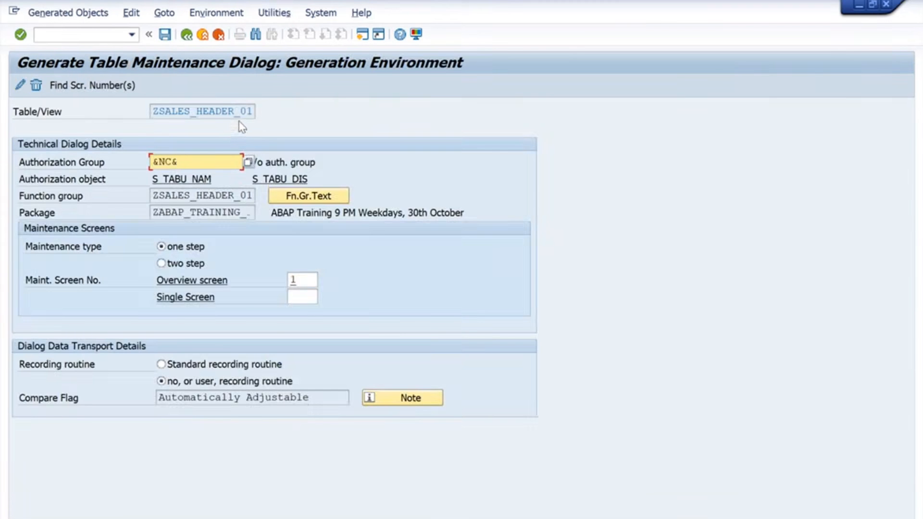
{"action": "key", "text": "alt+Tab"}
{"action": "left_click", "coordinate": [79, 315]}
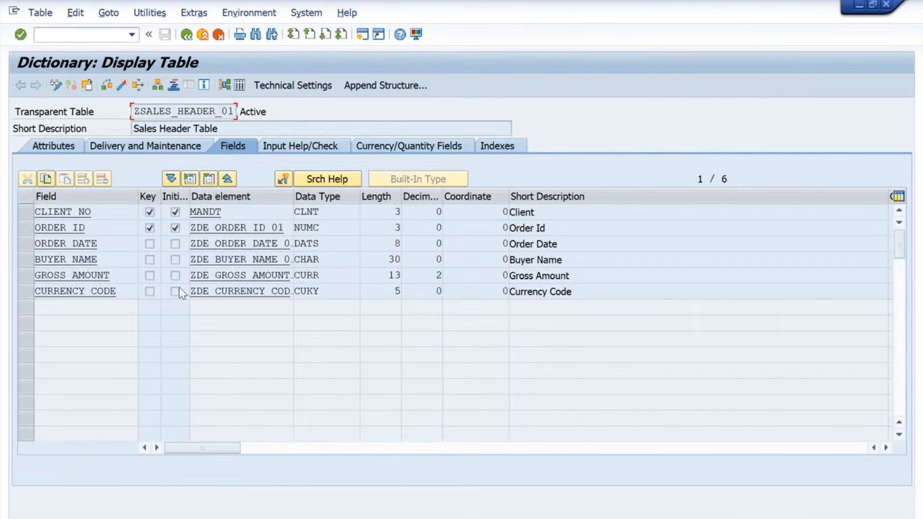
Step: Examine the field labels of the data element ZDE_ORDER_ID_01, and check the short description of ZSALES_HEADER_01
{"action": "left_click", "coordinate": [236, 231]}
{"action": "double_click", "coordinate": [236, 233]}
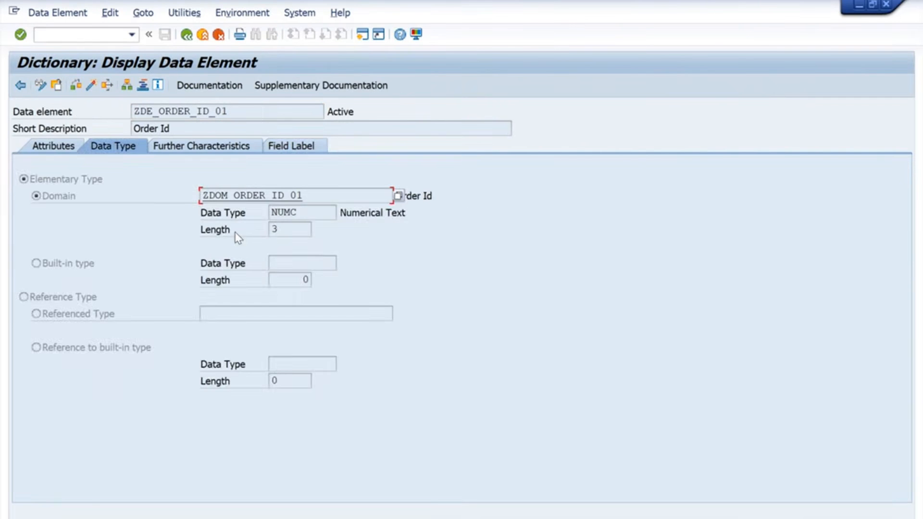
{"action": "left_click", "coordinate": [300, 146]}
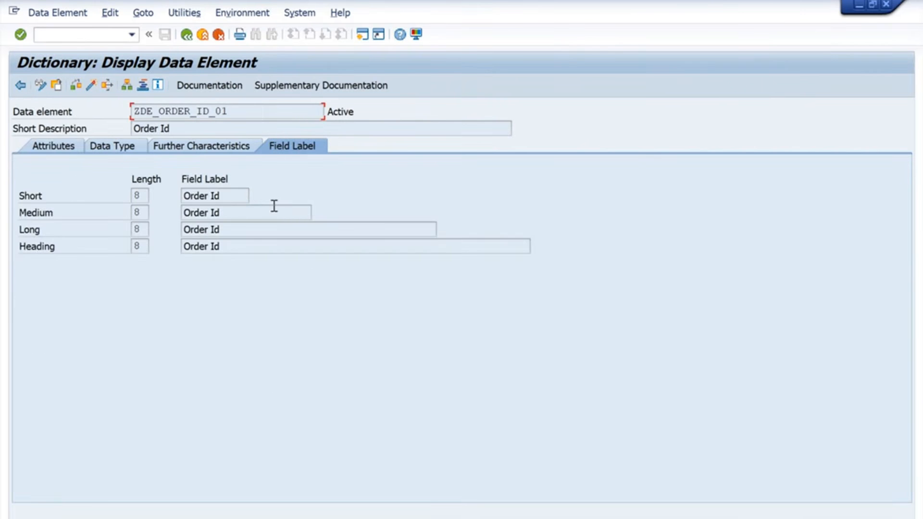
{"action": "left_click_drag", "start_coordinate": [231, 200], "coordinate": [169, 195]}
{"action": "left_click_drag", "start_coordinate": [237, 214], "coordinate": [158, 217]}
{"action": "key", "text": "alt+Tab"}
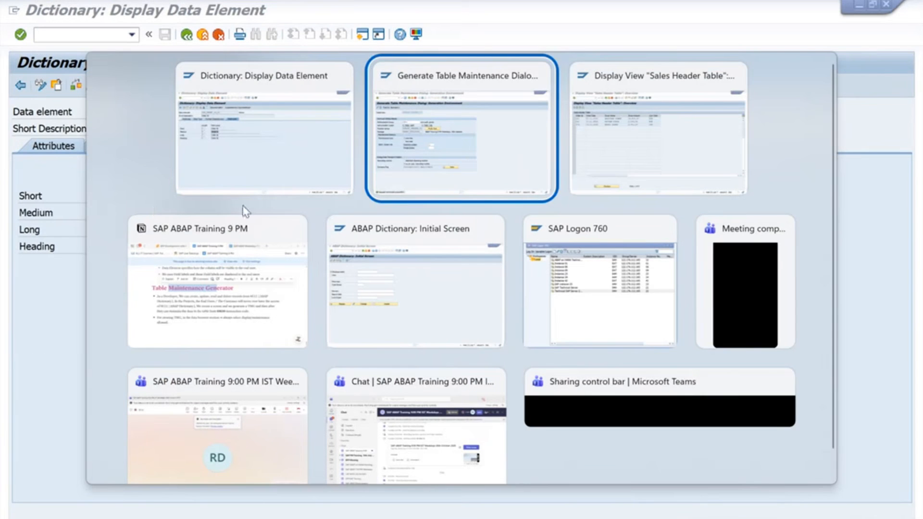
{"action": "key", "text": "alt+Tab"}
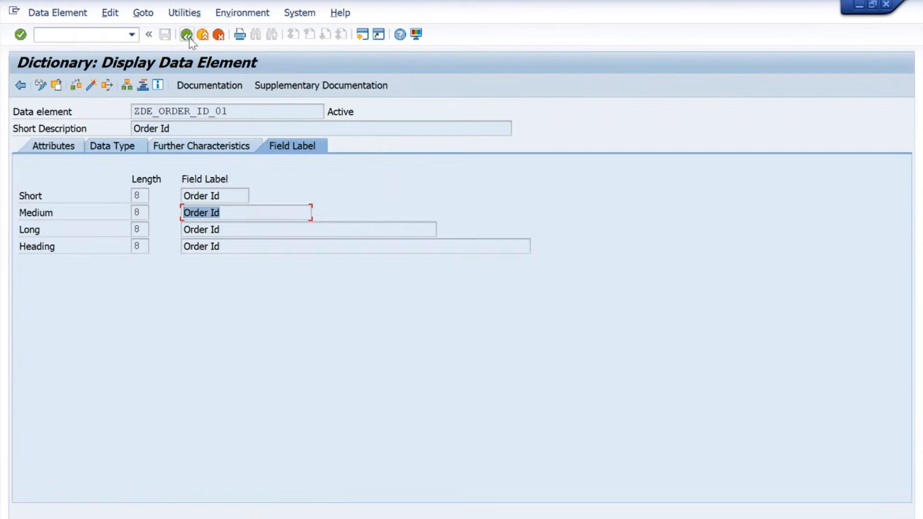
{"action": "left_click", "coordinate": [186, 35]}
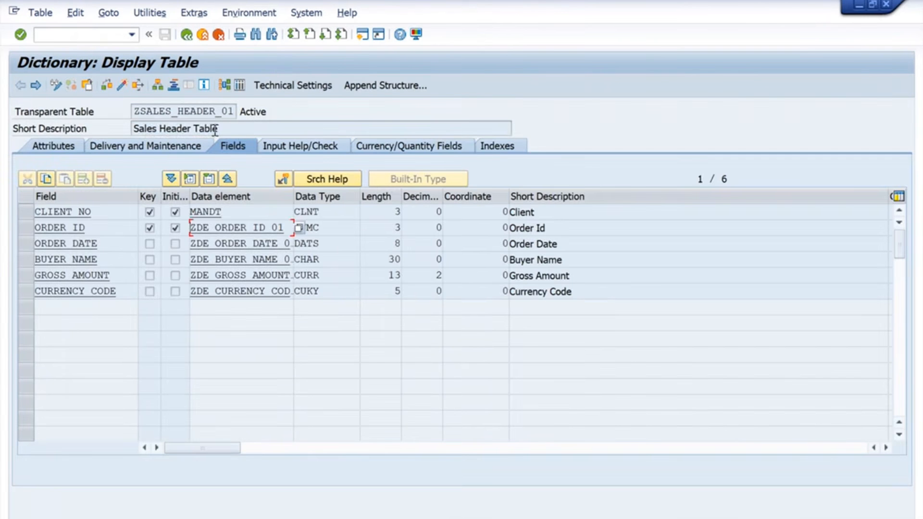
{"action": "left_click_drag", "start_coordinate": [214, 128], "coordinate": [85, 137]}
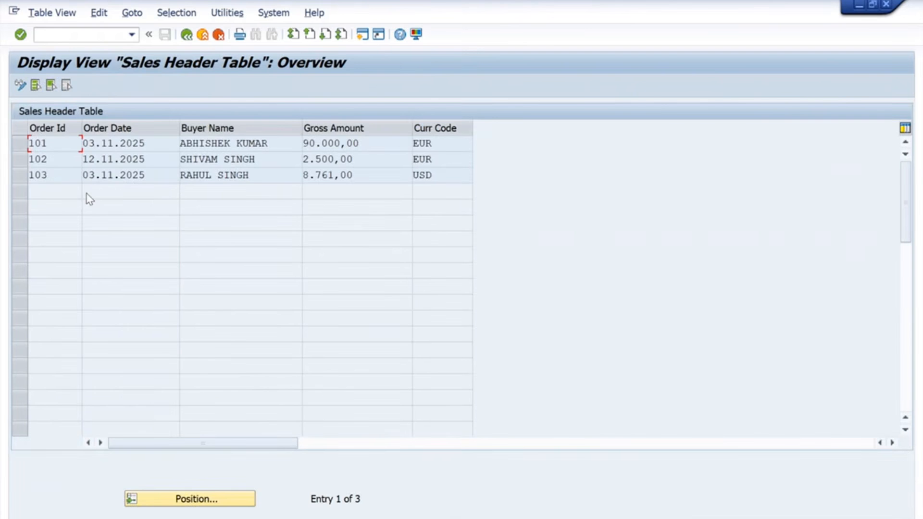
Step: Leave the display view of the Sales Header Table and open ZSALES_HEADER_01 for editing in table view maintenance
{"action": "key", "text": "F10"}
{"action": "key", "text": "Escape"}
{"action": "left_click", "coordinate": [186, 34]}
{"action": "left_click", "coordinate": [163, 288]}
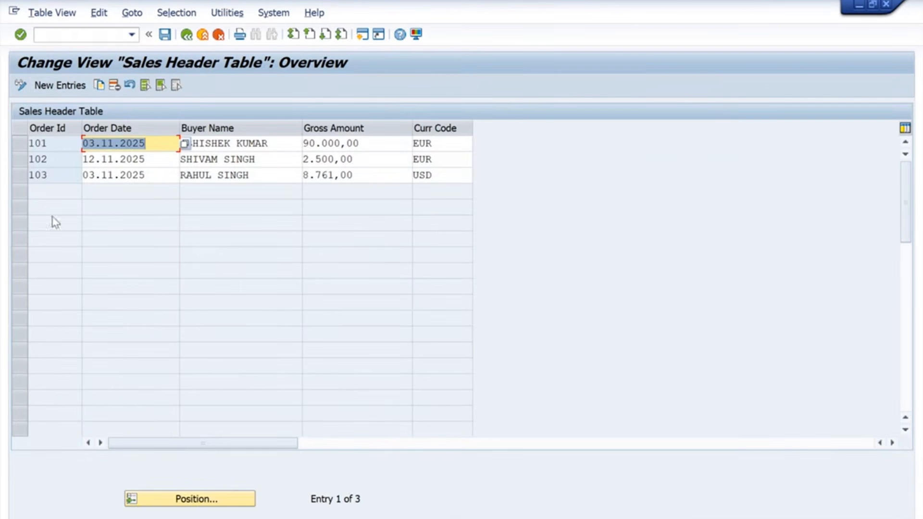
Step: Begin a new entry in the Sales Header Table with the order ID and the order date 12.11.2025
{"action": "left_click", "coordinate": [54, 86]}
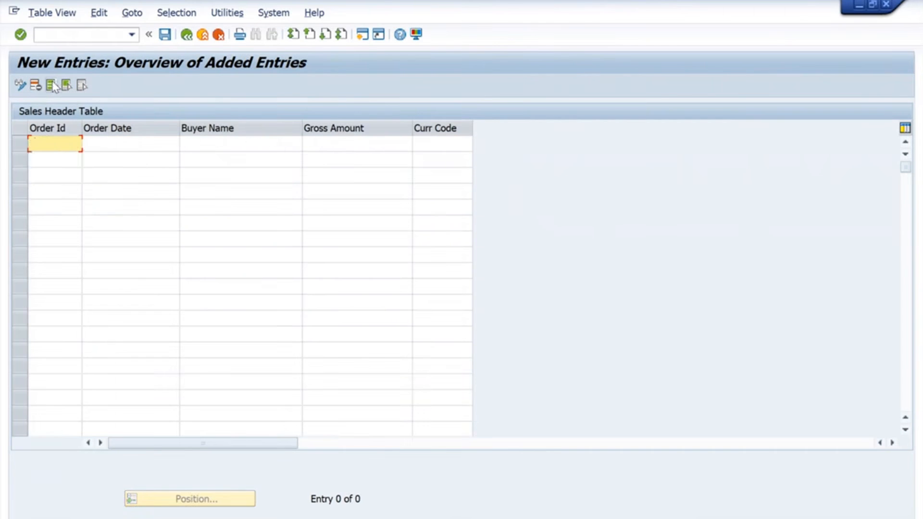
{"action": "type", "text": "1"}
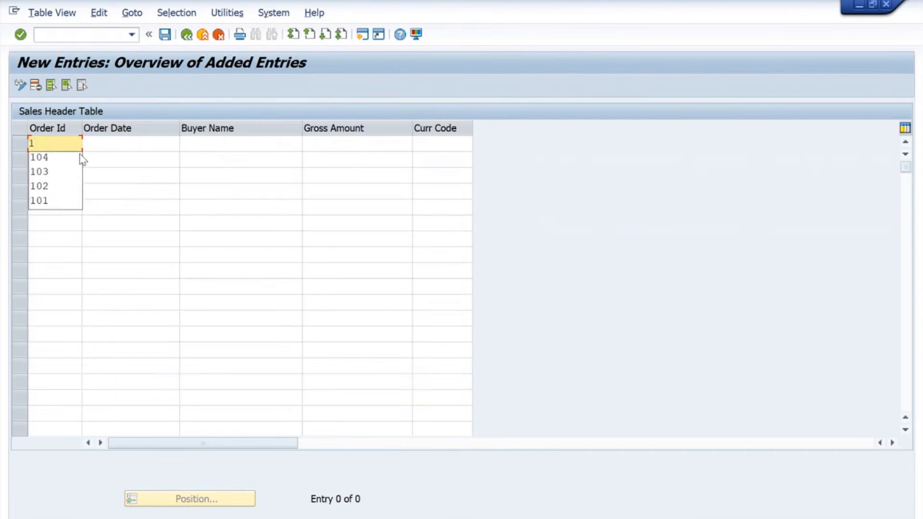
{"action": "type", "text": "04"}
{"action": "key", "text": "Tab"}
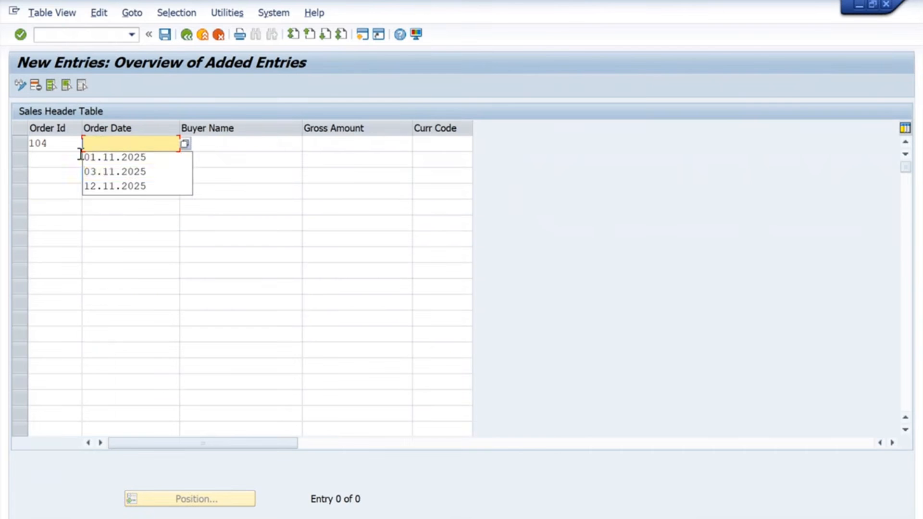
{"action": "key", "text": "Down"}
{"action": "key", "text": "Down"}
{"action": "key", "text": "Down"}
{"action": "key", "text": "Tab"}
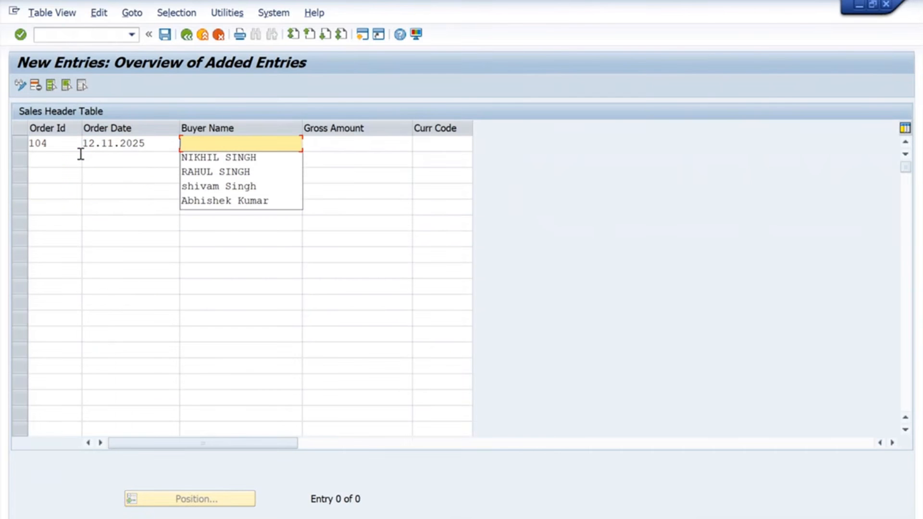
Step: Complete the first new entry with the buyer's full name, gross amount 1200 and currency code EUR
{"action": "type", "text": "NAVNEET"}
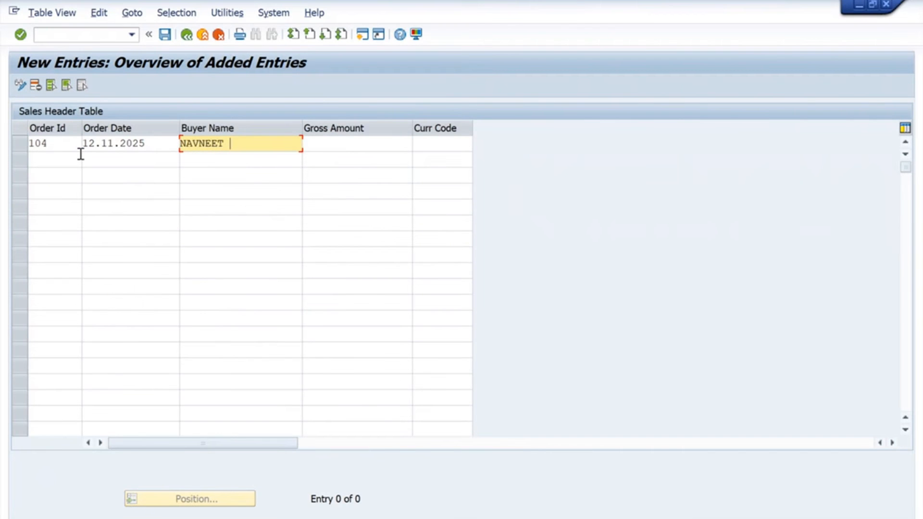
{"action": "type", "text": " KUMAR"}
{"action": "key", "text": "Tab"}
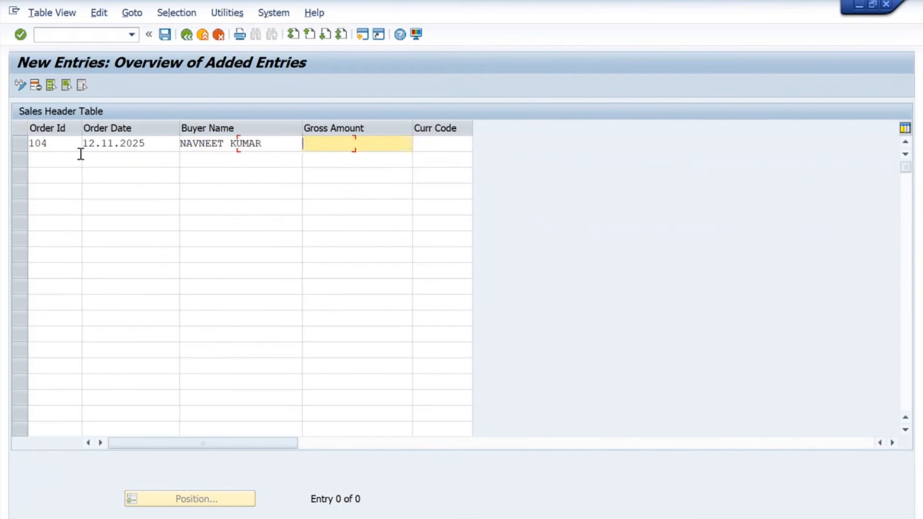
{"action": "type", "text": "1200"}
{"action": "key", "text": "Tab"}
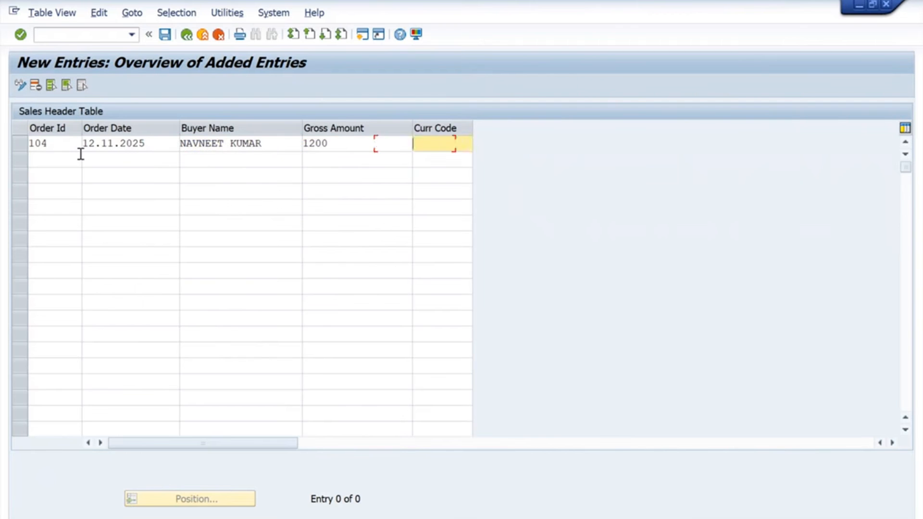
{"action": "type", "text": "EUR"}
{"action": "key", "text": "Down"}
Step: Begin a second new entry with the next order ID and the order date 01.11.2025
{"action": "left_click", "coordinate": [57, 160]}
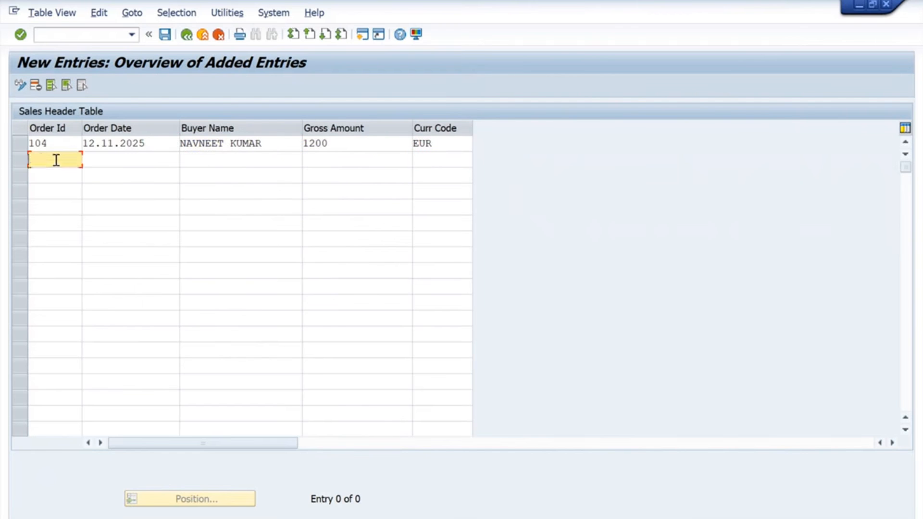
{"action": "type", "text": "105"}
{"action": "key", "text": "Tab"}
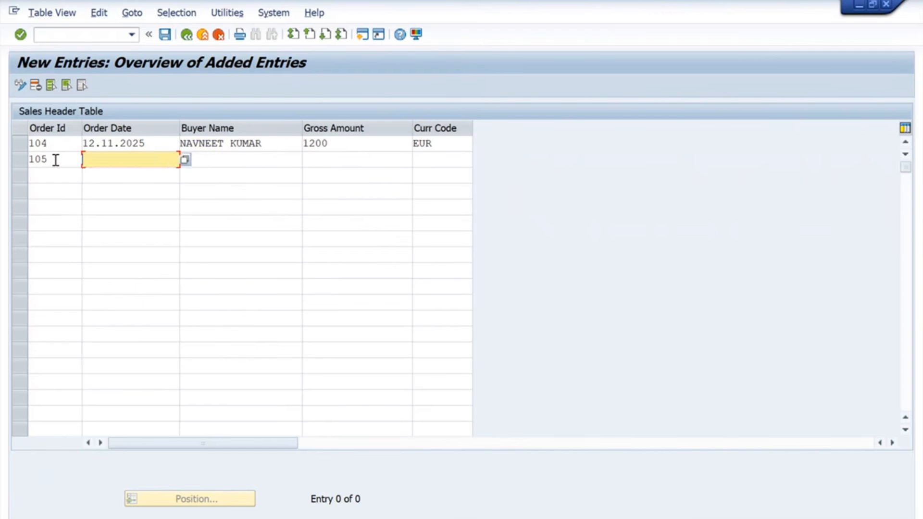
{"action": "key", "text": "BackSpace"}
{"action": "key", "text": "Down"}
{"action": "key", "text": "Tab"}
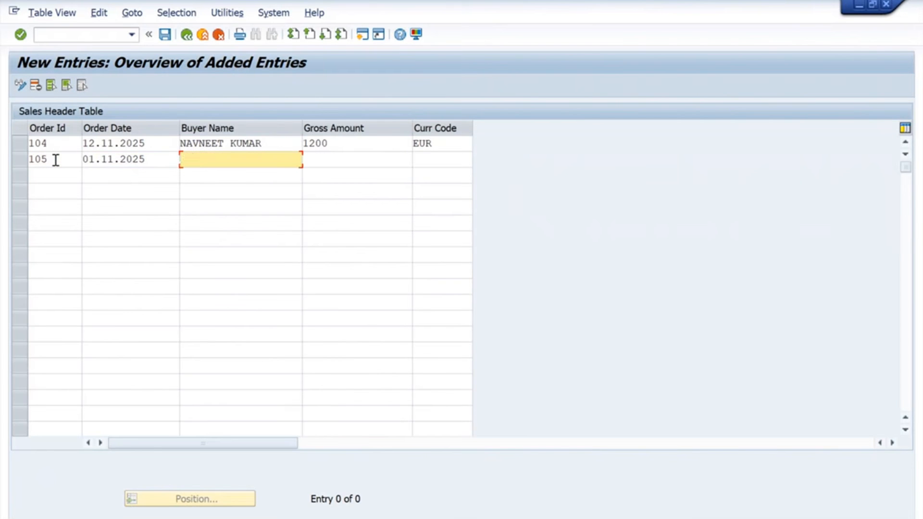
Step: Complete the second new entry with the buyer's name, gross amount 1700 and currency code INR
{"action": "type", "text": "RA"}
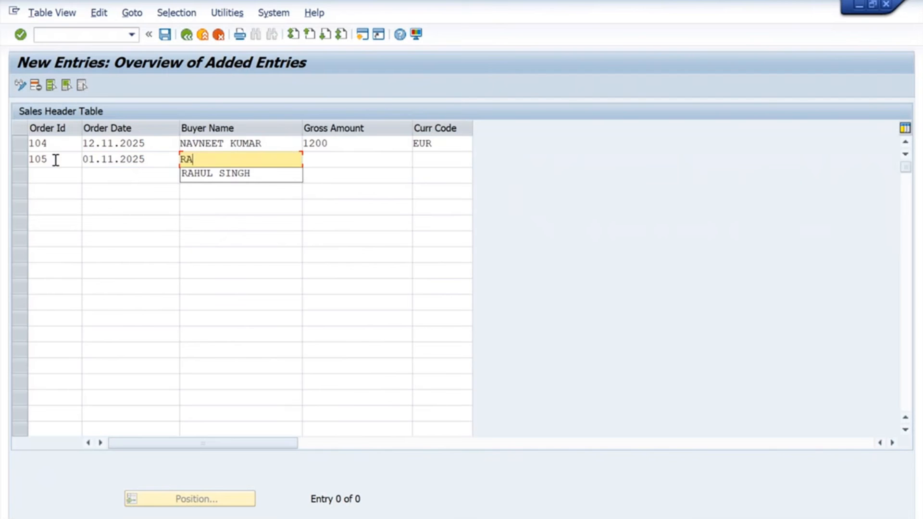
{"action": "type", "text": "VI"}
{"action": "key", "text": "Tab"}
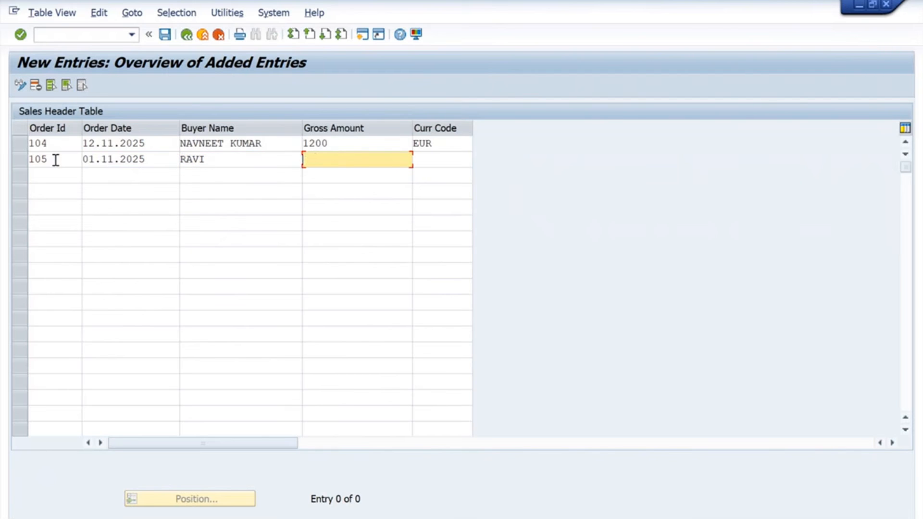
{"action": "type", "text": "1700"}
{"action": "key", "text": "Tab"}
{"action": "type", "text": "INR"}
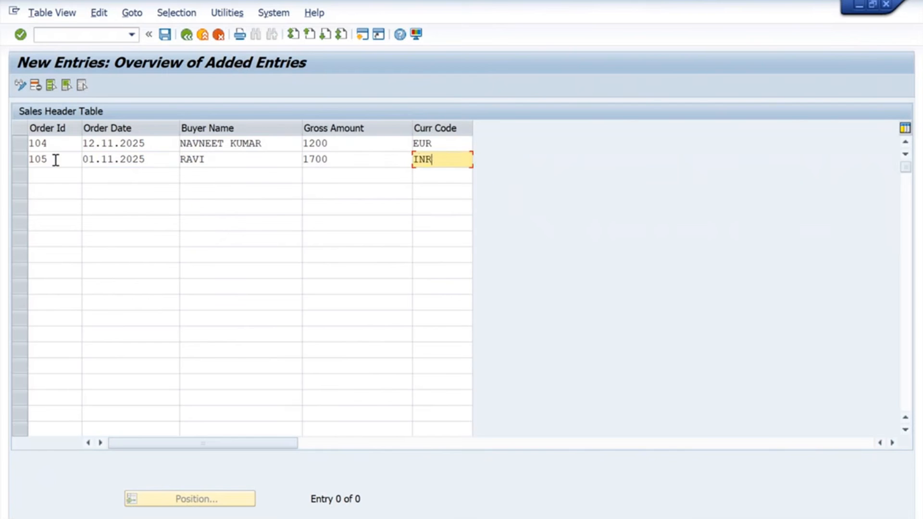
{"action": "key", "text": "Down"}
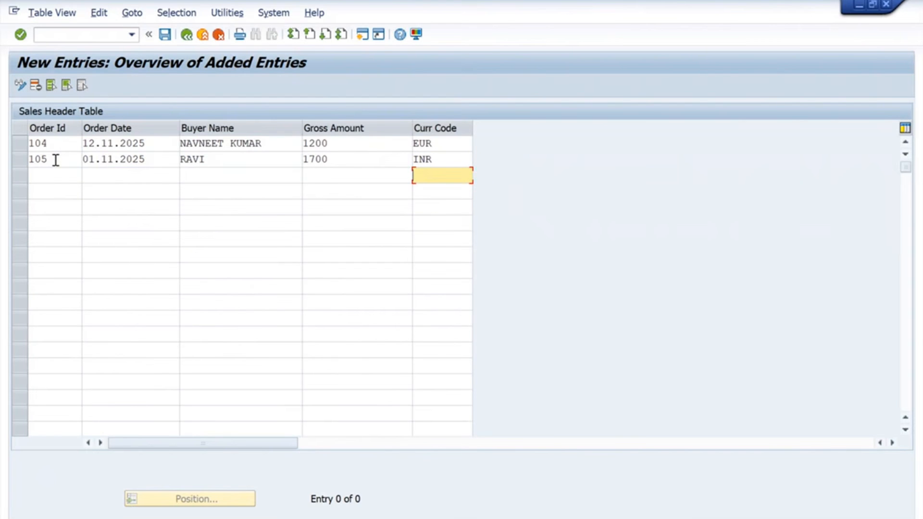
Step: Begin a third new entry with the next order ID and pick 12 March 2025 as its order date from the calendar
{"action": "left_click", "coordinate": [56, 182]}
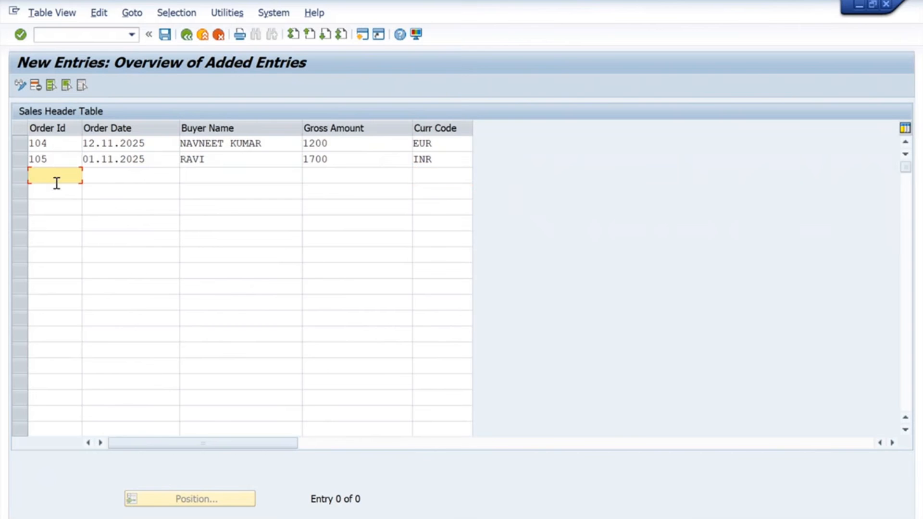
{"action": "type", "text": "106"}
{"action": "key", "text": "Tab"}
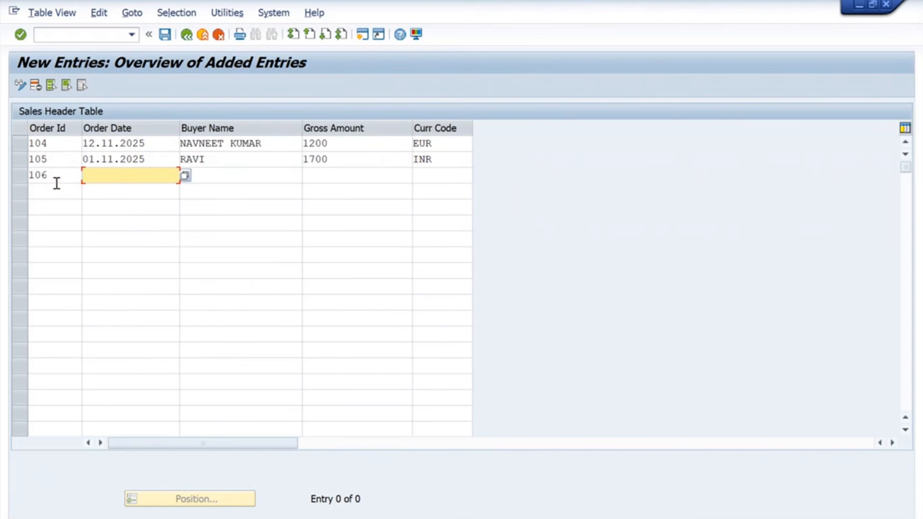
{"action": "left_click", "coordinate": [186, 178]}
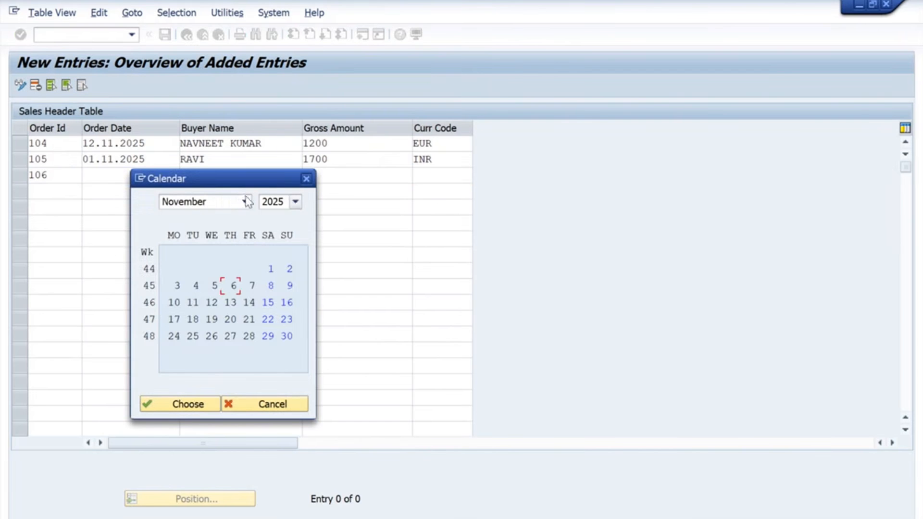
{"action": "left_click", "coordinate": [202, 204]}
{"action": "left_click", "coordinate": [212, 245]}
{"action": "double_click", "coordinate": [212, 302]}
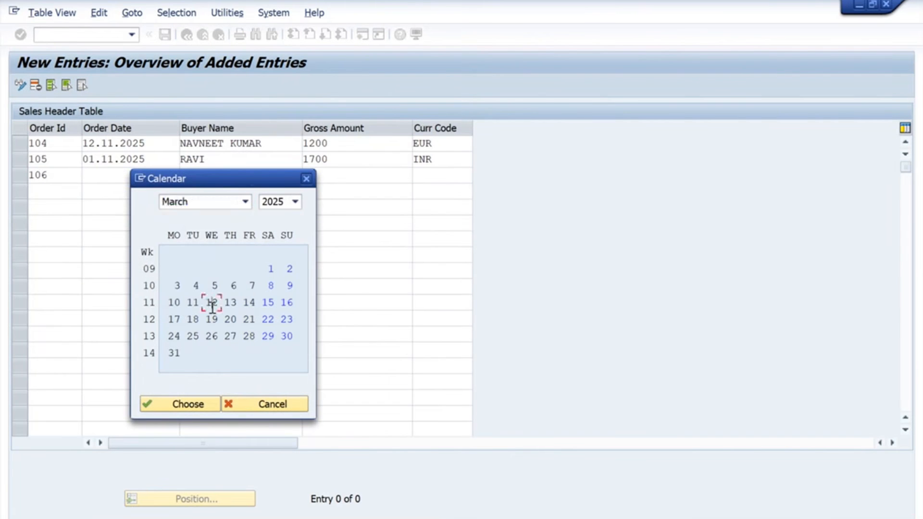
Step: Complete the third new entry with the buyer's name, gross amount 9876 and currency code USD, then save and return to the overview
{"action": "left_click", "coordinate": [224, 180]}
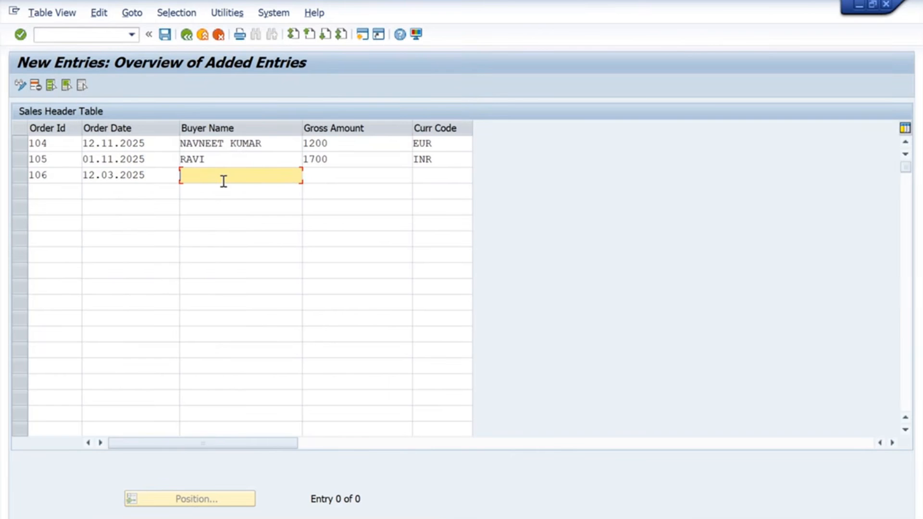
{"action": "type", "text": "RA"}
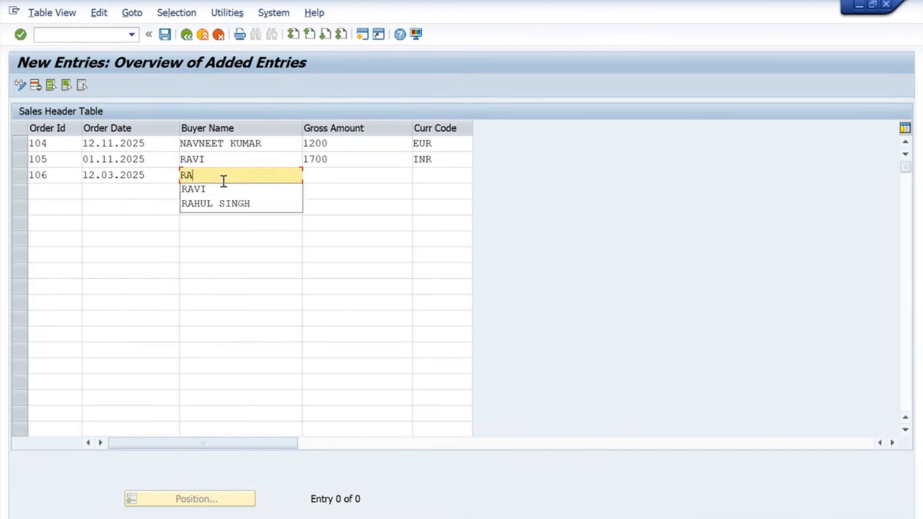
{"action": "type", "text": "VIKANT"}
{"action": "key", "text": "Tab"}
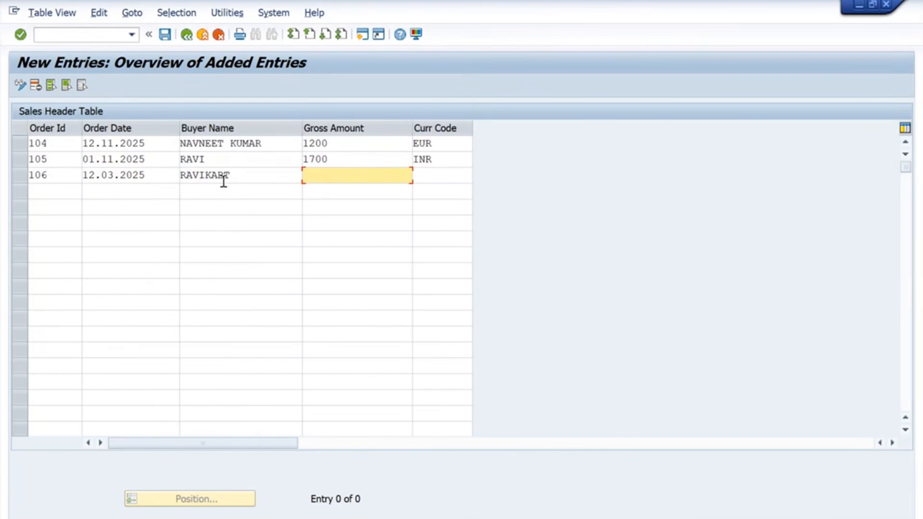
{"action": "type", "text": "9876"}
{"action": "key", "text": "Tab"}
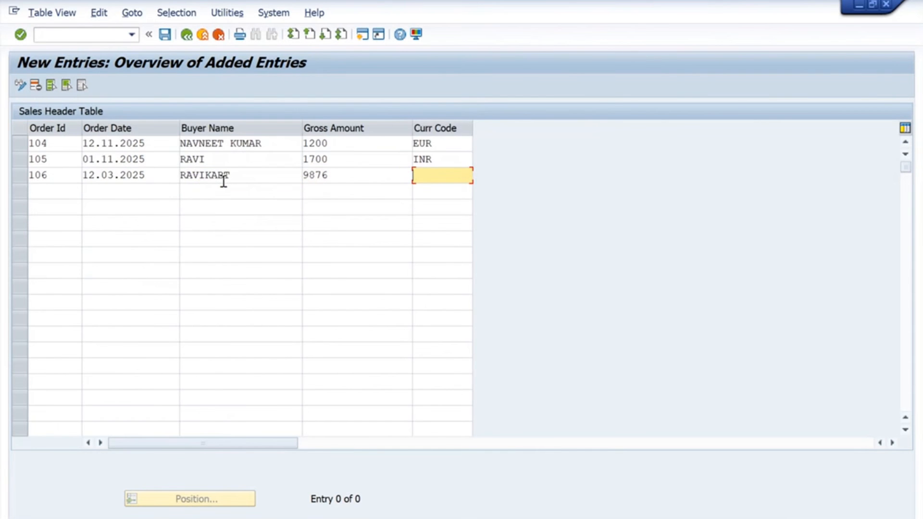
{"action": "type", "text": "USD"}
{"action": "left_click", "coordinate": [165, 34]}
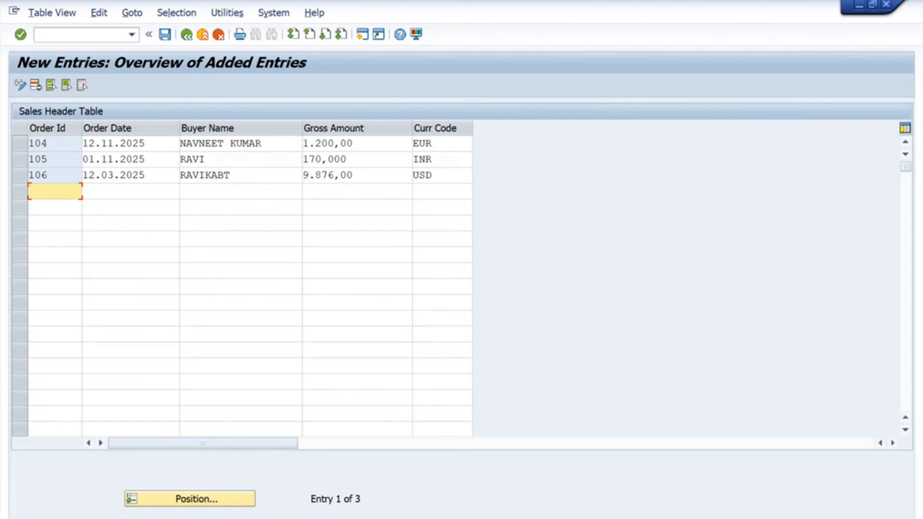
{"action": "left_click", "coordinate": [186, 35]}
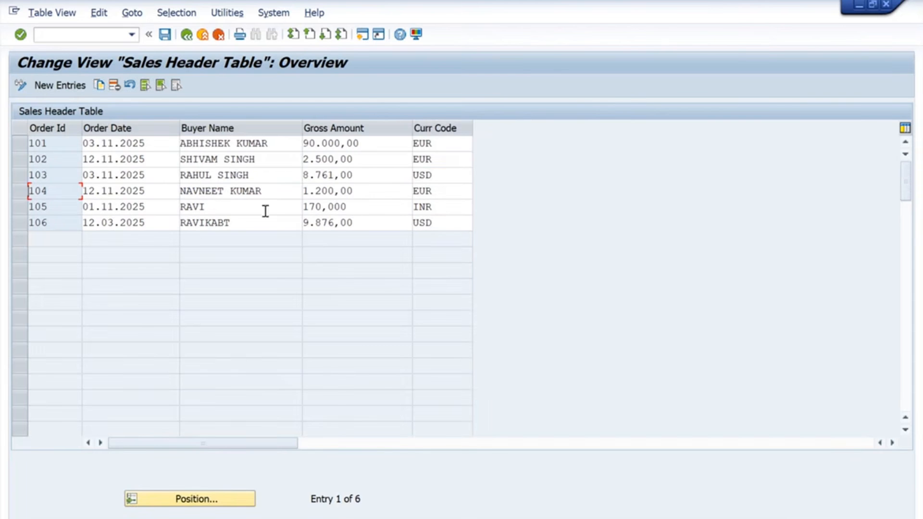
Step: Set the gross amount of the second record in the Sales Header Table to 1854 and save
{"action": "double_click", "coordinate": [377, 162]}
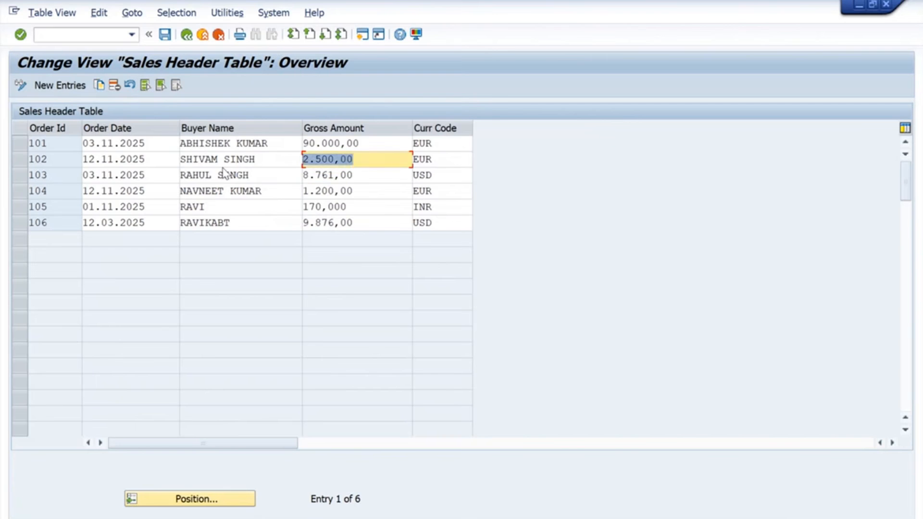
{"action": "type", "text": "1854"}
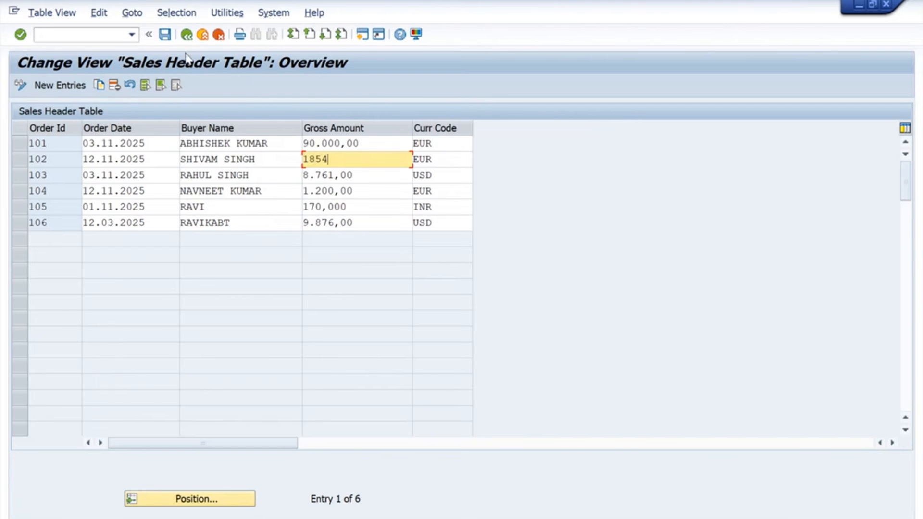
{"action": "left_click", "coordinate": [165, 34]}
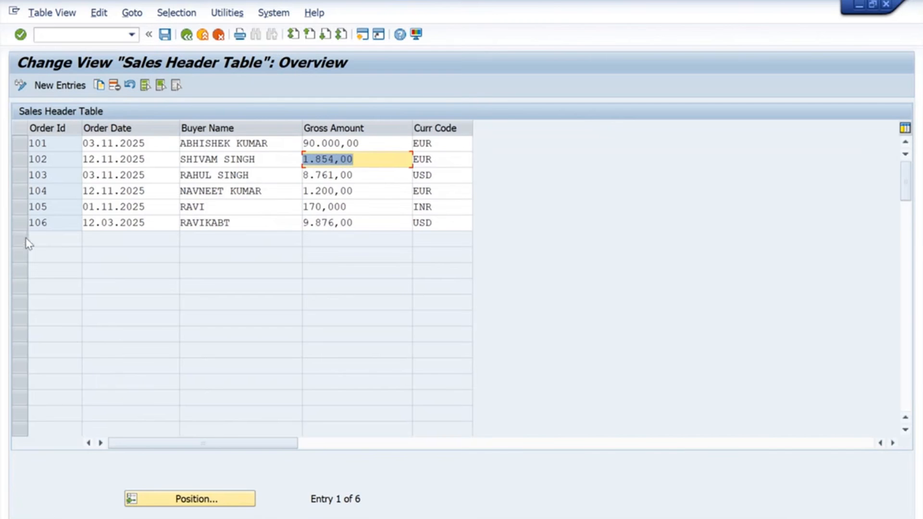
Step: Delete the last record of the Sales Header Table and leave the change view
{"action": "left_click", "coordinate": [23, 224]}
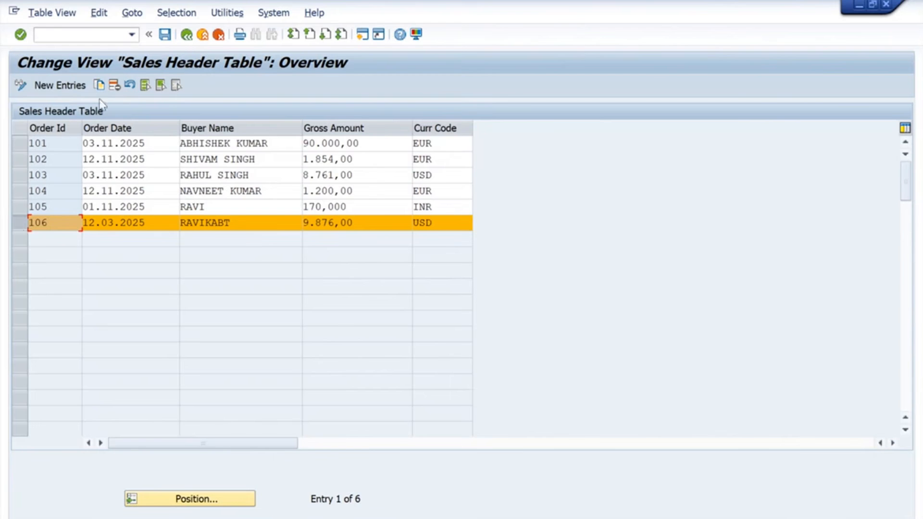
{"action": "left_click", "coordinate": [114, 86]}
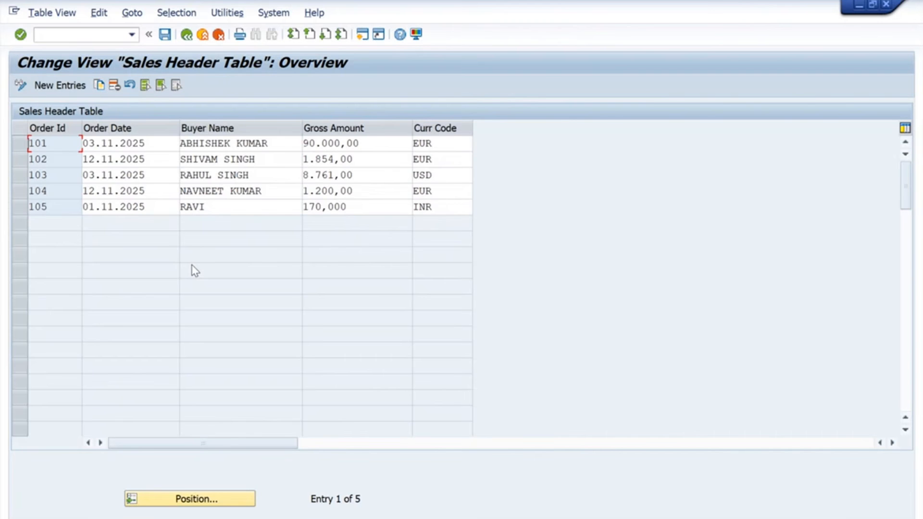
{"action": "left_click", "coordinate": [187, 35]}
Step: Switch to the dictionary display of table ZSALES_HEADER_01 and open the data element ZDE_ORDER_ID_01 in change mode
{"action": "key", "text": "alt+Tab"}
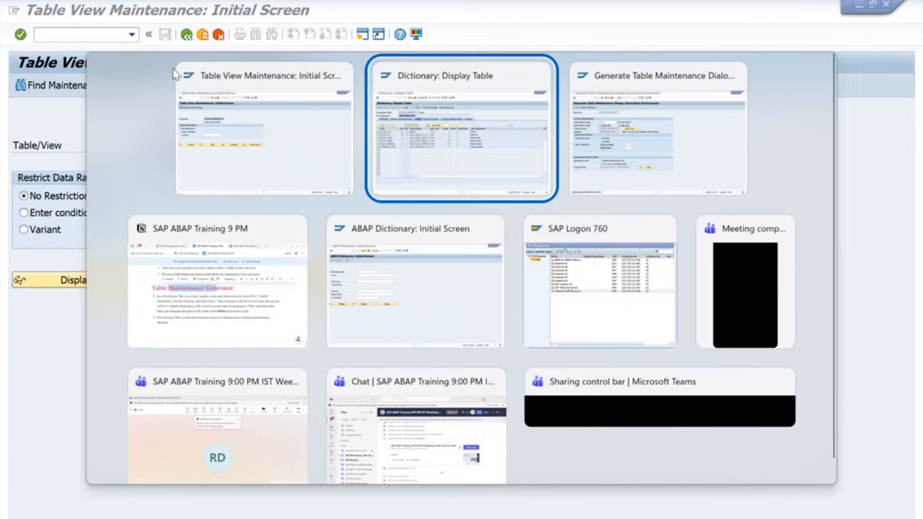
{"action": "key", "text": "alt+Tab"}
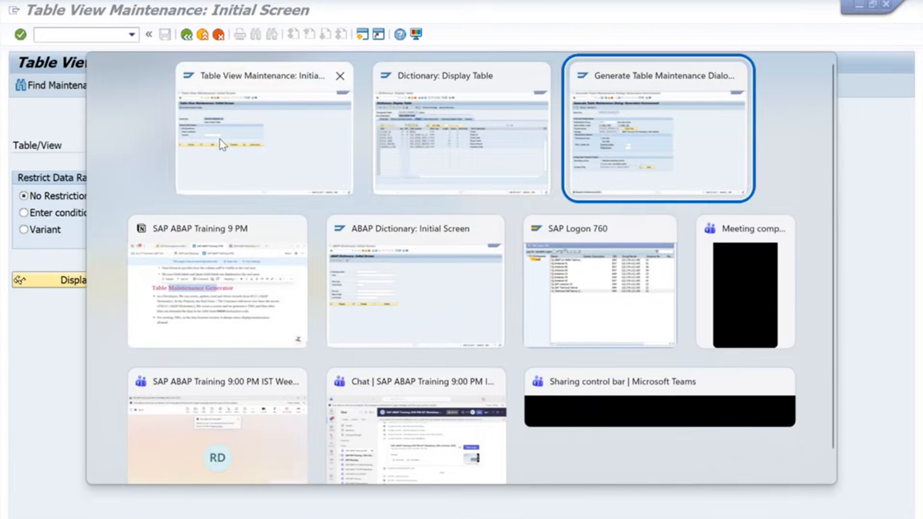
{"action": "key", "text": "alt+shift+Tab"}
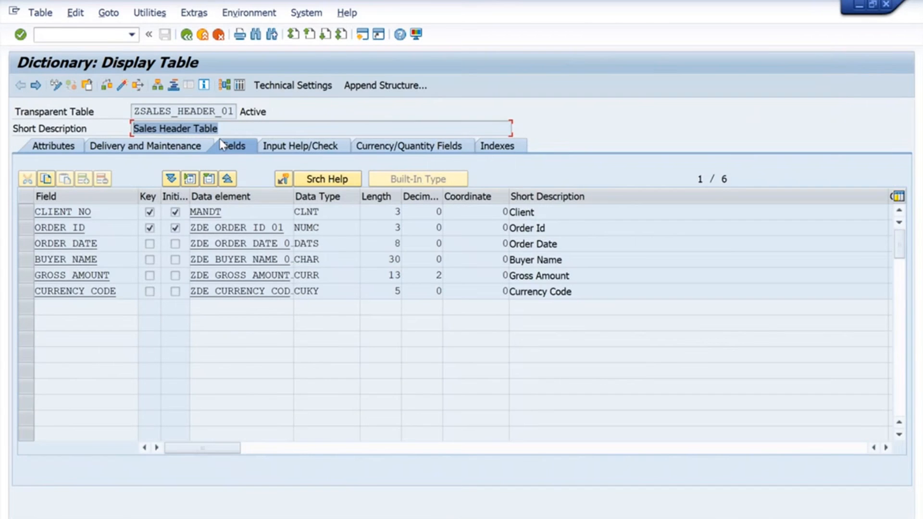
{"action": "double_click", "coordinate": [247, 228]}
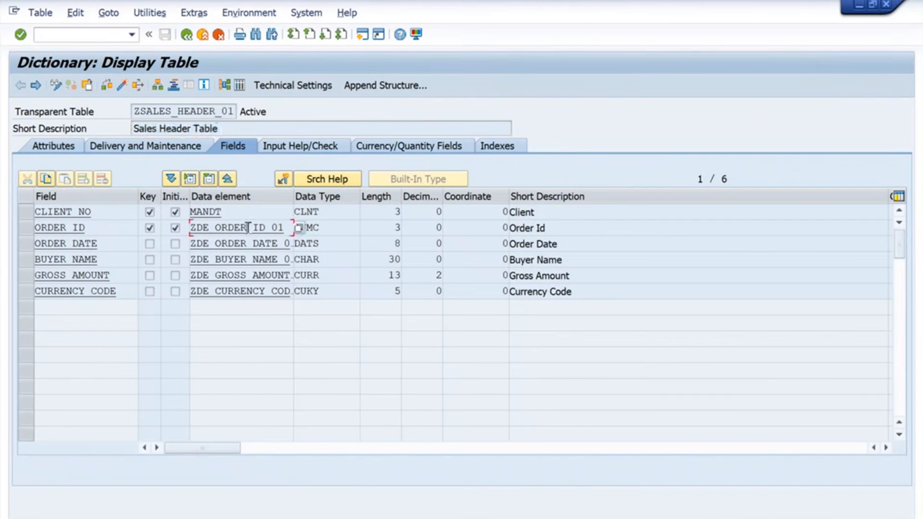
{"action": "left_click", "coordinate": [94, 86]}
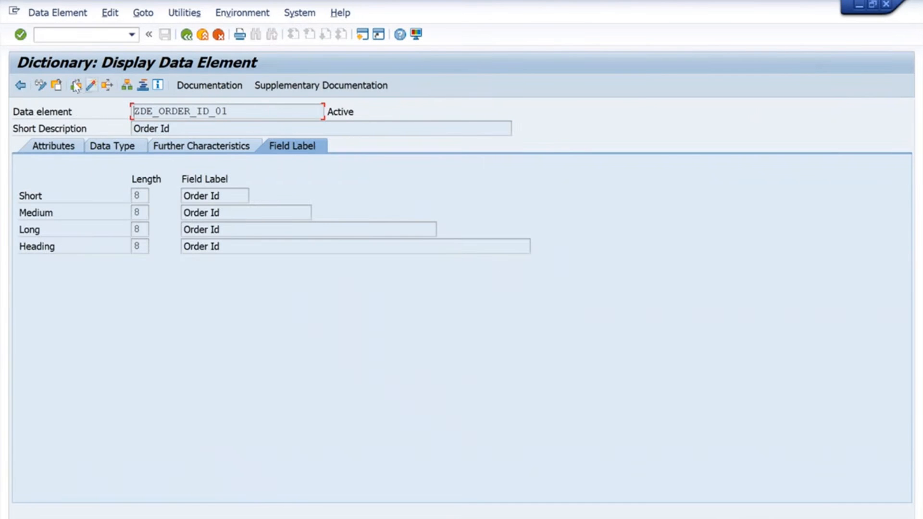
Step: Clear the short, medium, long and heading field labels of data element ZDE_ORDER_ID_01 and activate it
{"action": "left_click", "coordinate": [240, 195]}
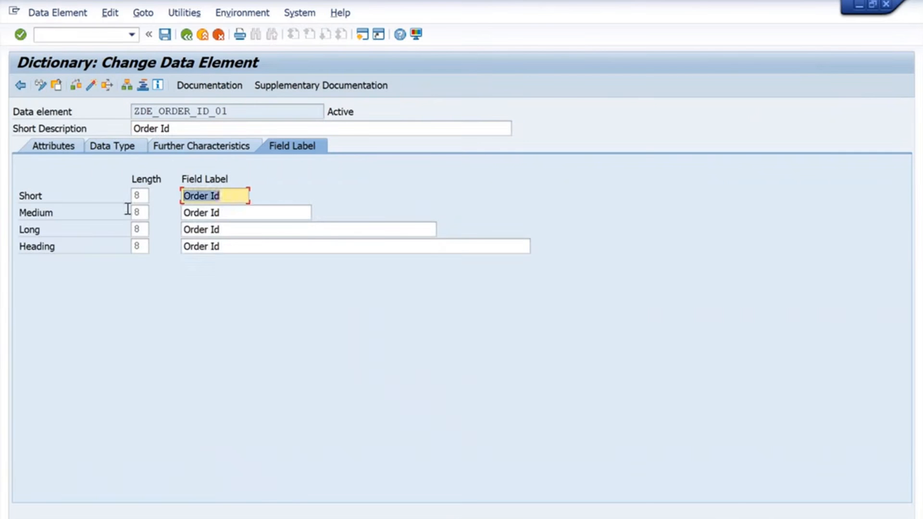
{"action": "key", "text": "Delete"}
{"action": "left_click", "coordinate": [291, 200]}
{"action": "left_click", "coordinate": [229, 214]}
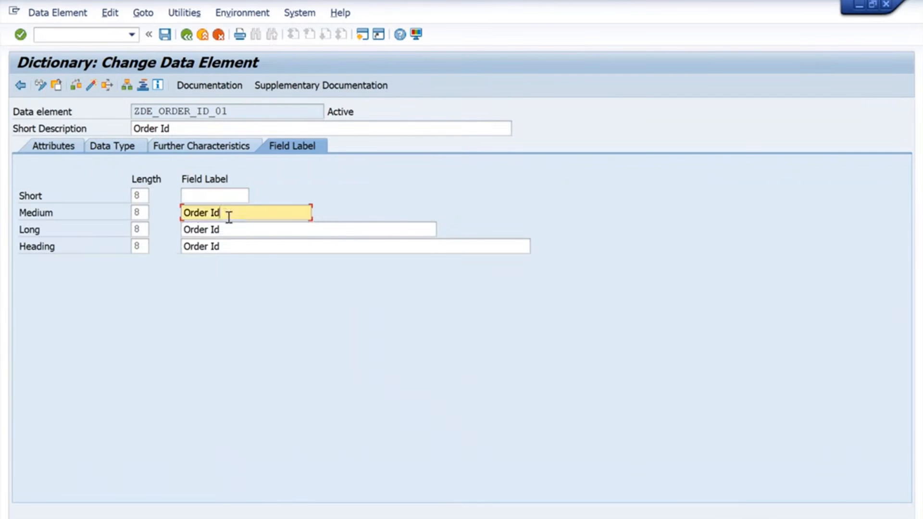
{"action": "key", "text": "Delete"}
{"action": "left_click", "coordinate": [346, 216]}
{"action": "left_click", "coordinate": [215, 246]}
{"action": "key", "text": "Delete"}
{"action": "left_click", "coordinate": [258, 228]}
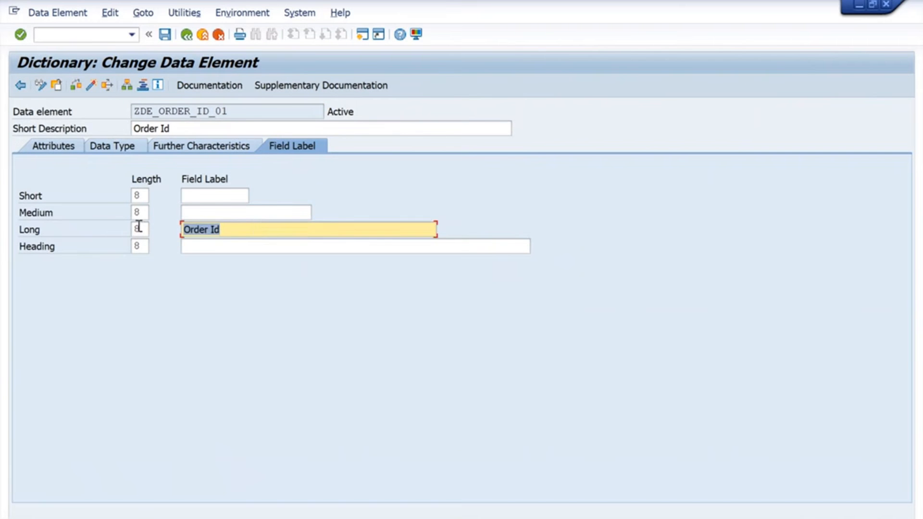
{"action": "key", "text": "Delete"}
{"action": "left_click", "coordinate": [94, 86]}
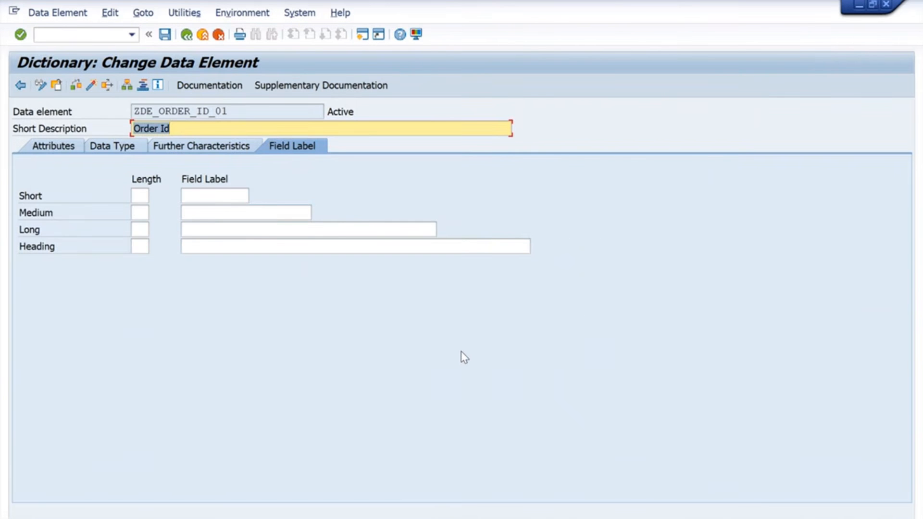
{"action": "left_click_drag", "start_coordinate": [227, 111], "coordinate": [132, 113]}
Step: Switch to the Notion training notes and add the bullet "If you are making any changes to your table, then it not automatically reflect in TMG,"
{"action": "key", "text": "alt+Tab"}
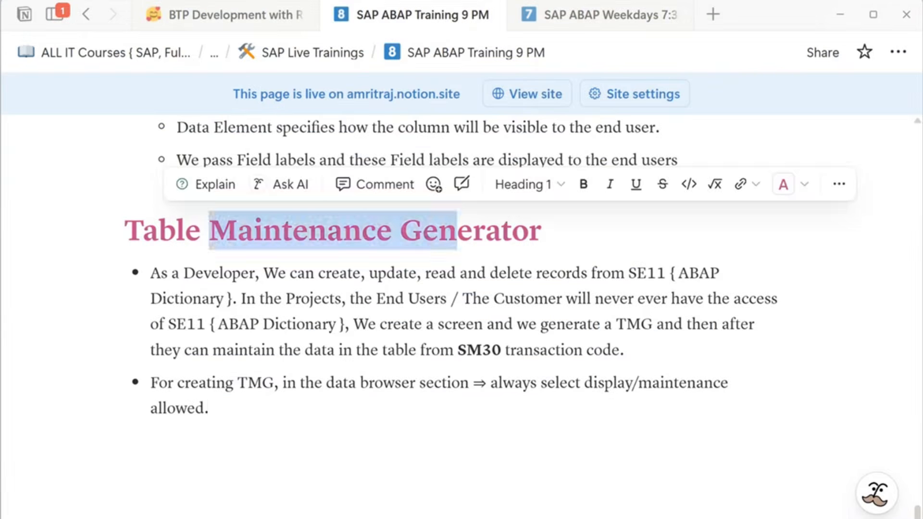
{"action": "left_click", "coordinate": [302, 403]}
{"action": "key", "text": "Return"}
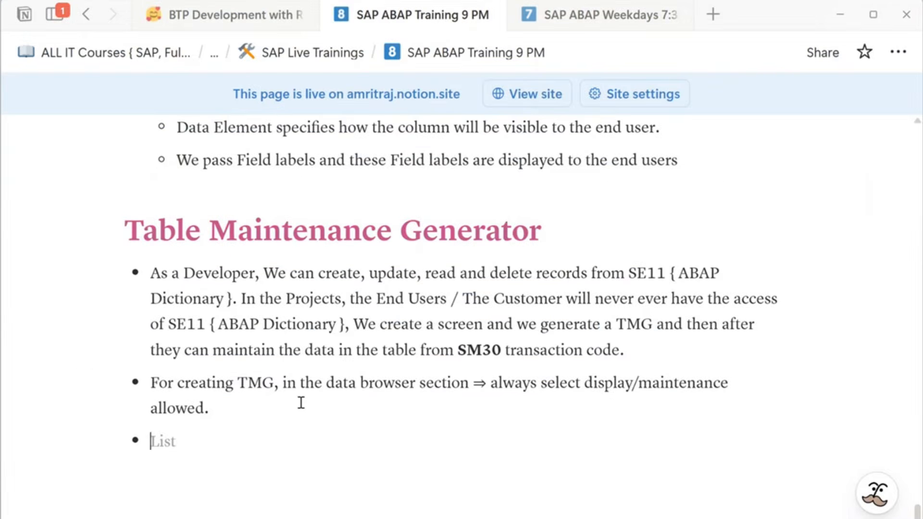
{"action": "type", "text": "If you a"}
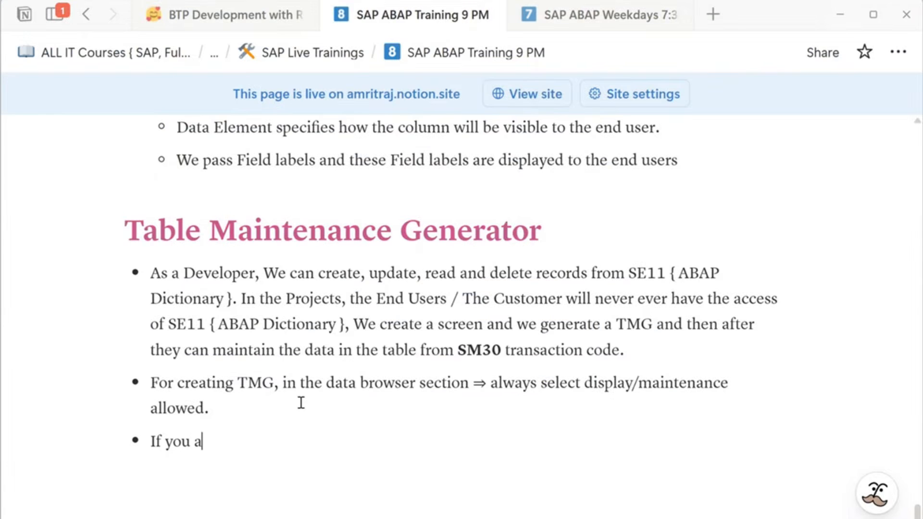
{"action": "type", "text": "re makinbg"}
{"action": "key", "text": "BackSpace"}
{"action": "key", "text": "BackSpace"}
{"action": "type", "text": "g"}
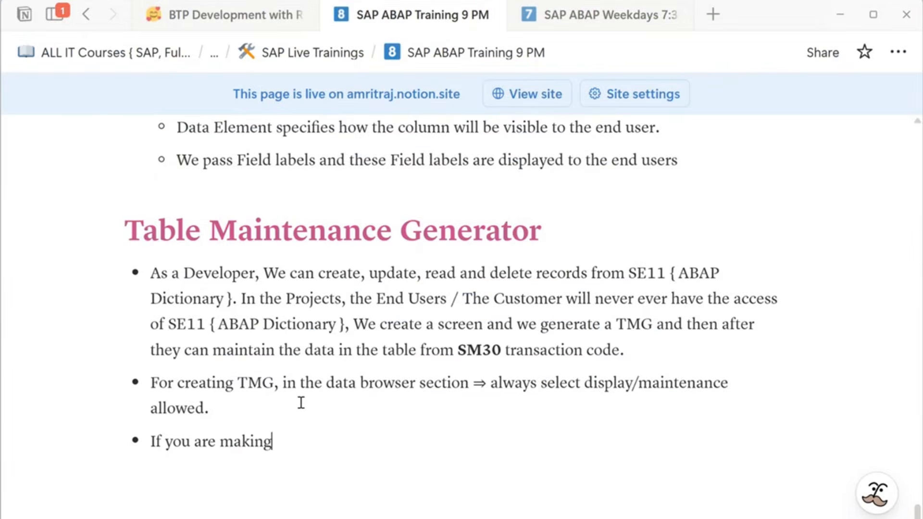
{"action": "type", "text": " any change"}
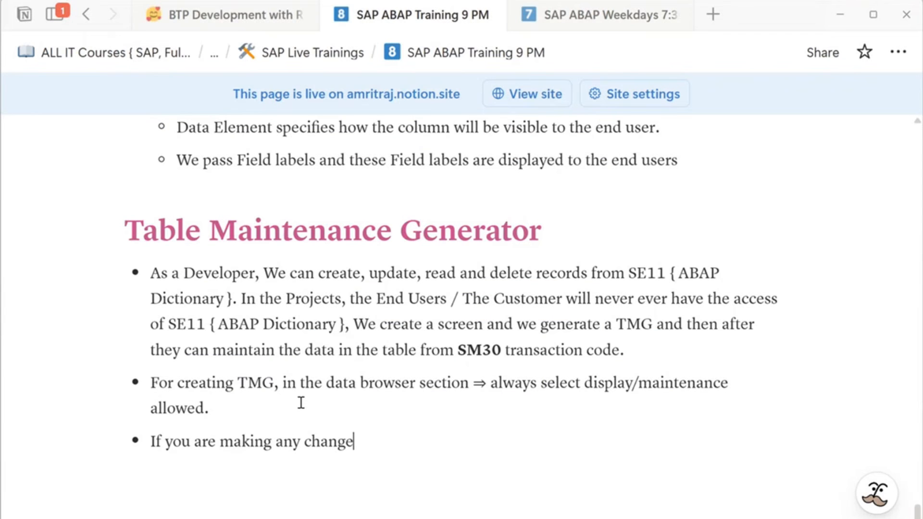
{"action": "type", "text": "d t"}
{"action": "key", "text": "BackSpace"}
{"action": "key", "text": "BackSpace"}
{"action": "key", "text": "BackSpace"}
{"action": "key", "text": "BackSpace"}
{"action": "type", "text": "es to "}
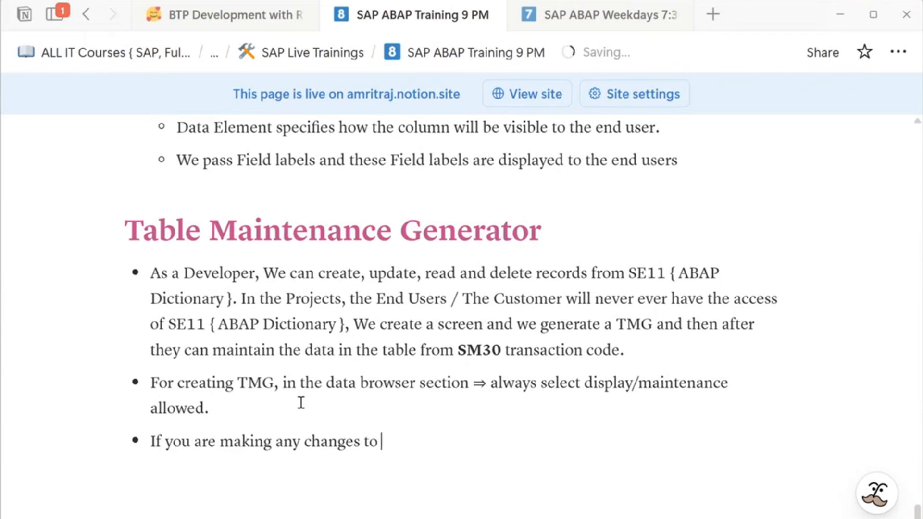
{"action": "type", "text": "your tabl"}
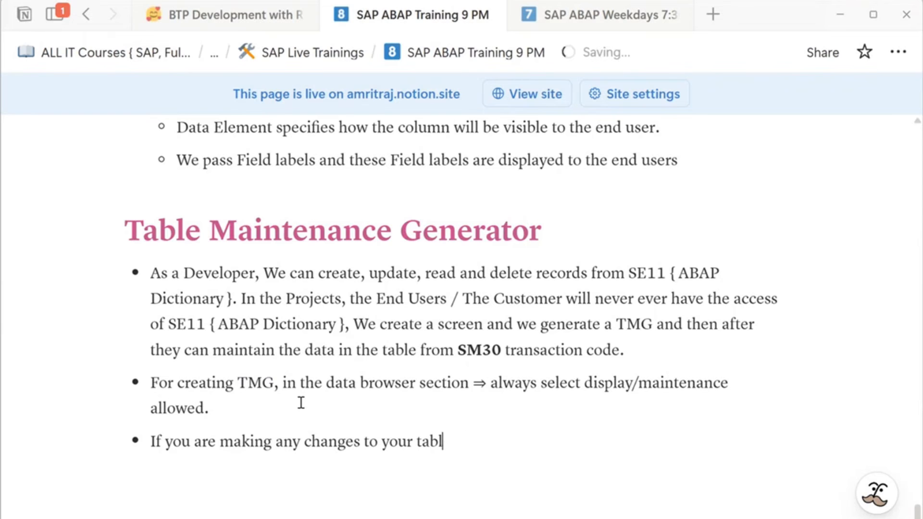
{"action": "type", "text": "e, then it a"}
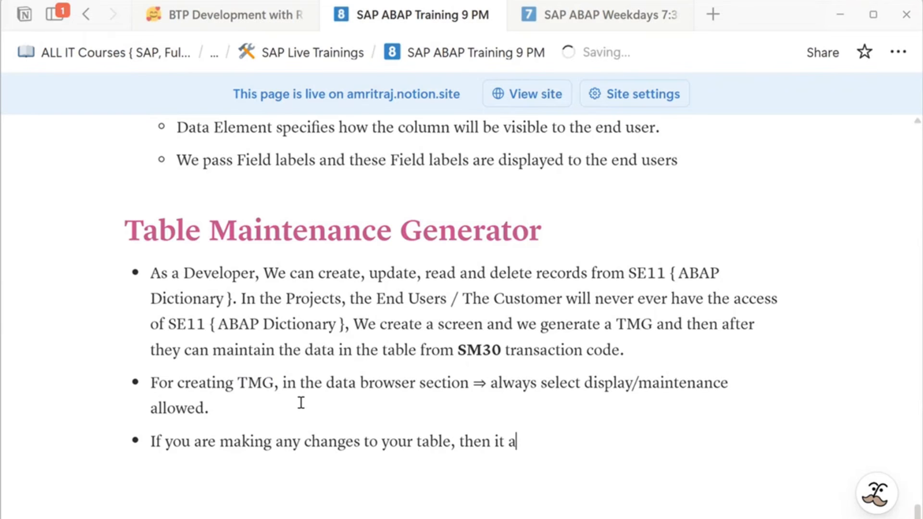
{"action": "key", "text": "BackSpace"}
{"action": "type", "text": "not a"}
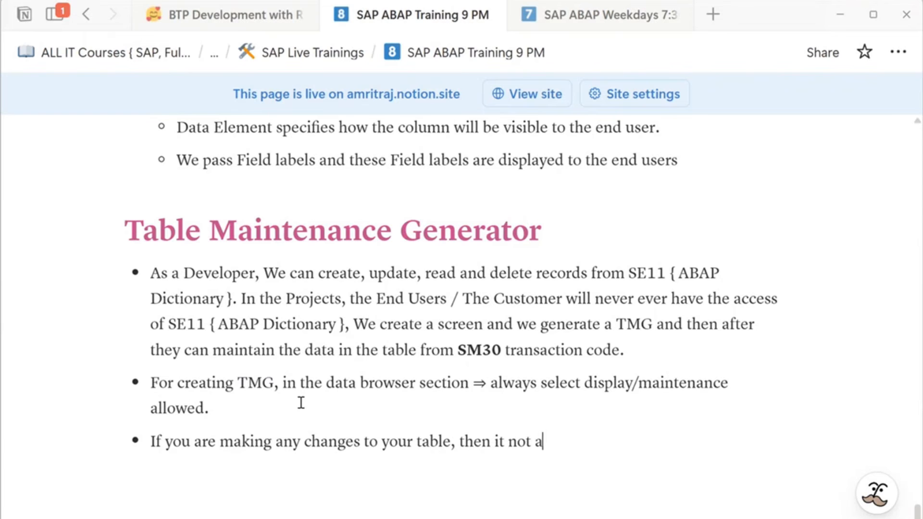
{"action": "type", "text": "utomatically rel"}
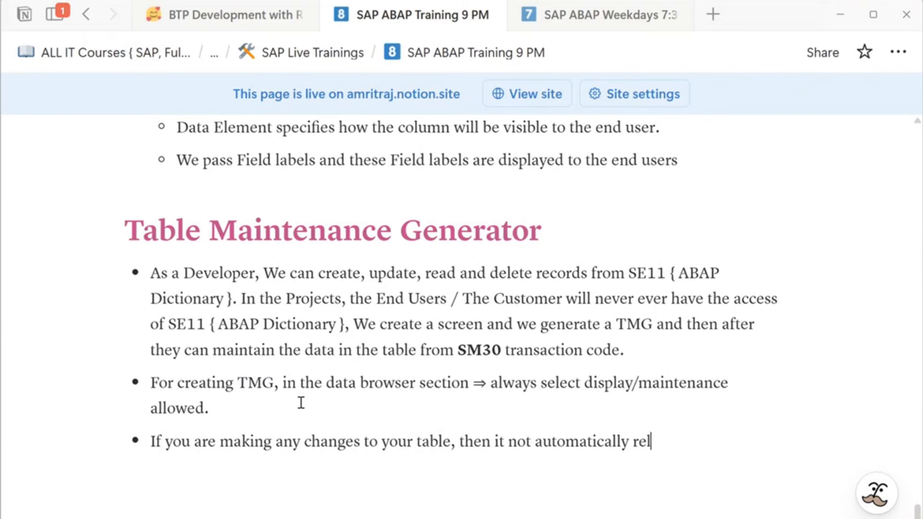
{"action": "key", "text": "BackSpace"}
{"action": "type", "text": "flect in TMG,"}
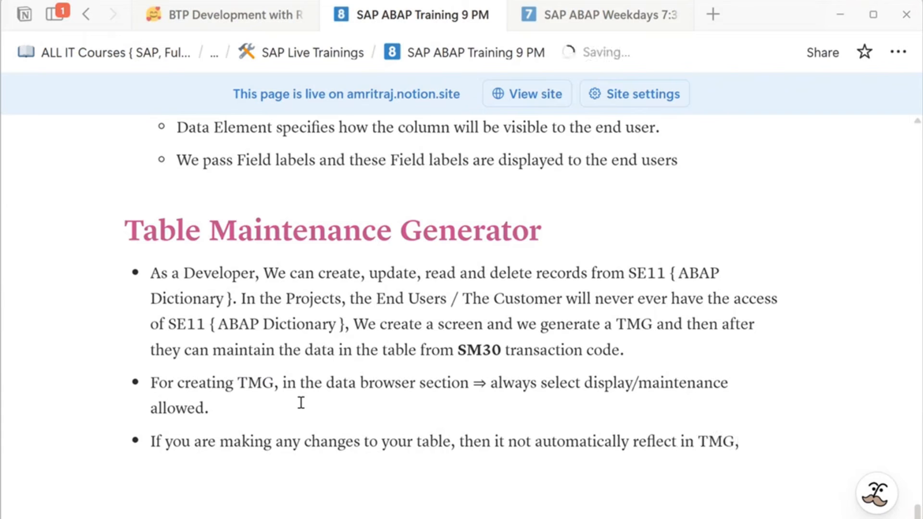
Step: Switch to the SAP Table View Maintenance session and display the records of ZSALES_HEADER_01
{"action": "key", "text": "alt+Tab"}
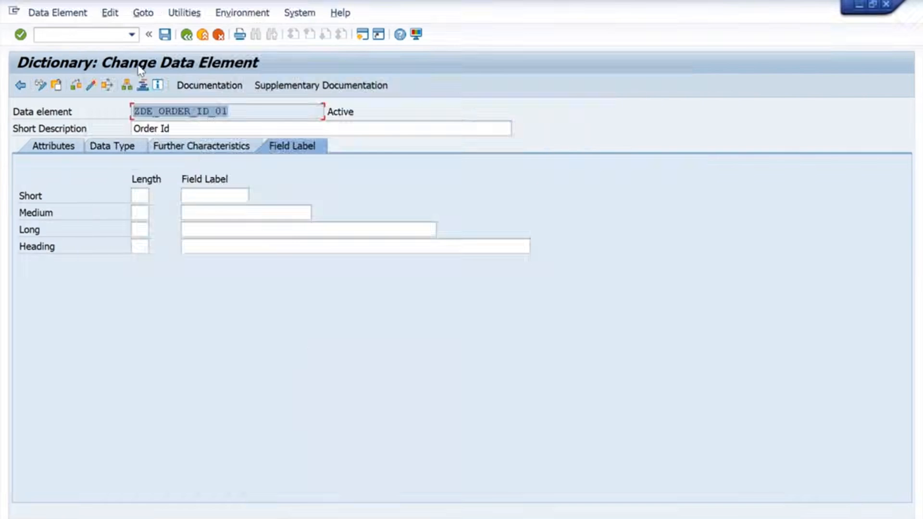
{"action": "key", "text": "alt+Tab"}
{"action": "key", "text": "Tab"}
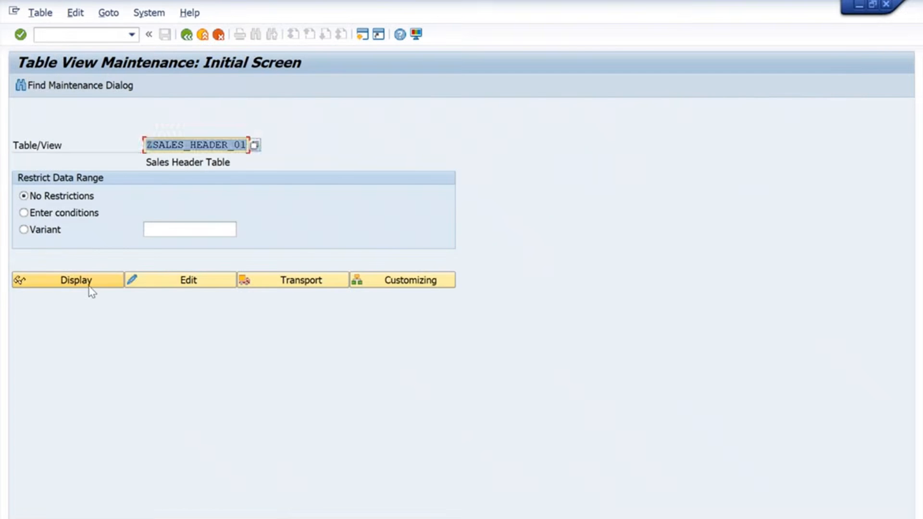
{"action": "left_click", "coordinate": [90, 281]}
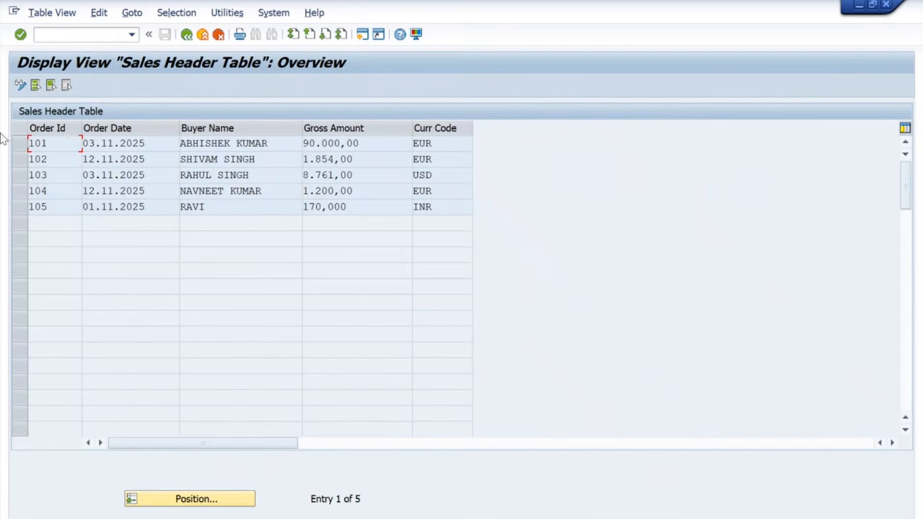
Step: Leave the record display, restart transaction SM30 and display the ZSALES_HEADER_01 records again to check the column headings
{"action": "left_click", "coordinate": [187, 35]}
{"action": "left_click", "coordinate": [95, 36]}
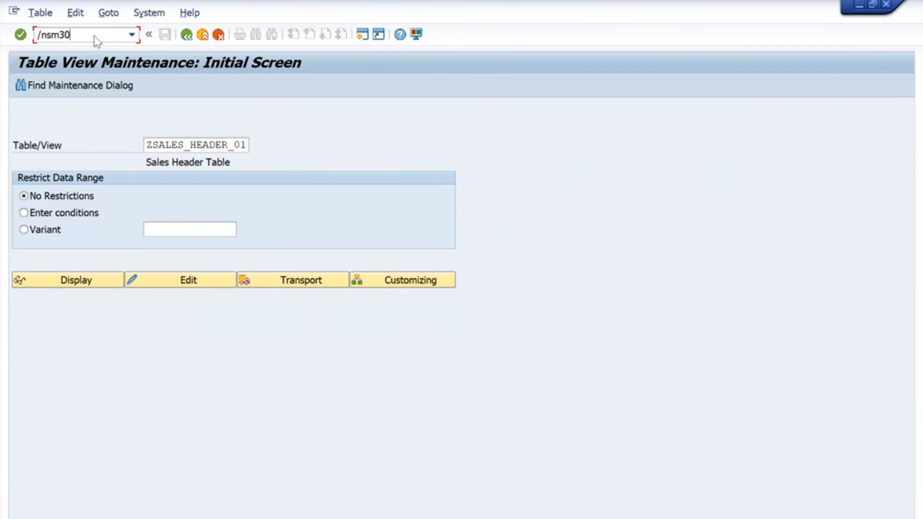
{"action": "key", "text": "Return"}
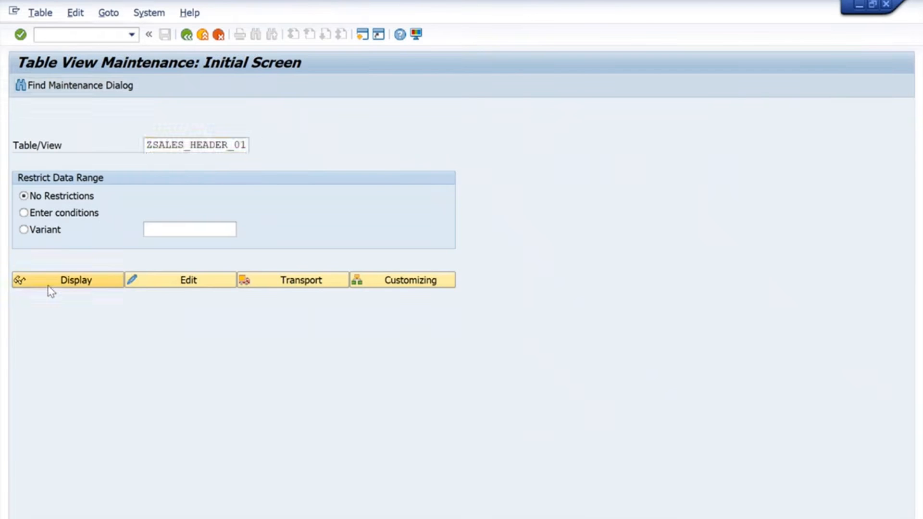
{"action": "left_click", "coordinate": [51, 289]}
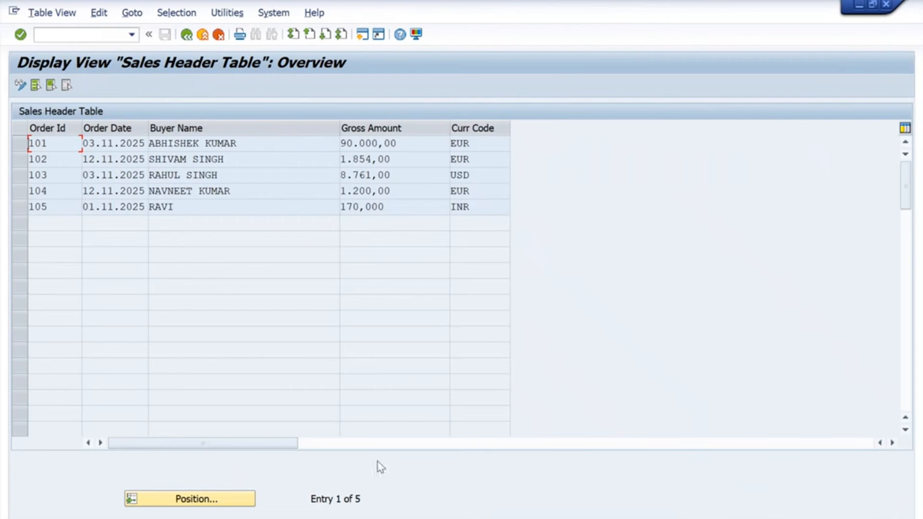
Step: Switch to the Notion notes and complete the last bullet with "we are supposed to delete the TMG and generate it again."
{"action": "key", "text": "alt+Tab"}
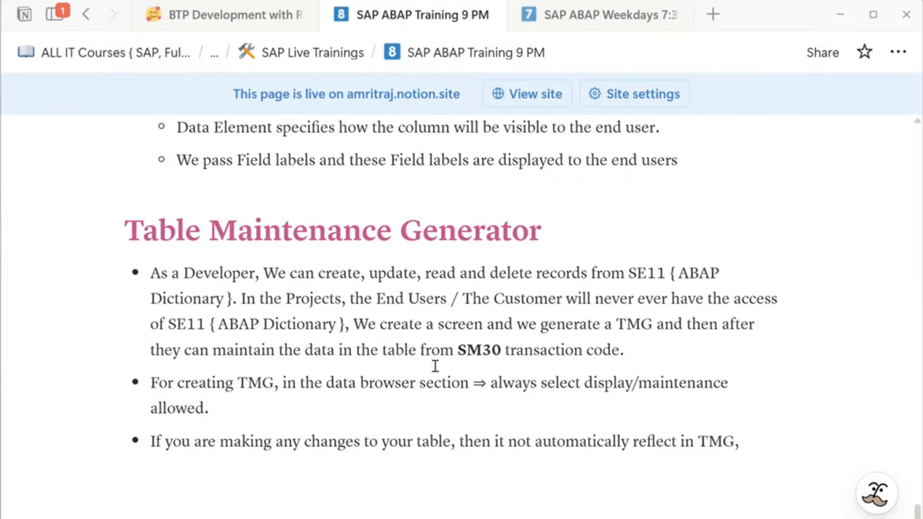
{"action": "scroll", "coordinate": [607, 397], "scroll_direction": "down", "scroll_amount": 2}
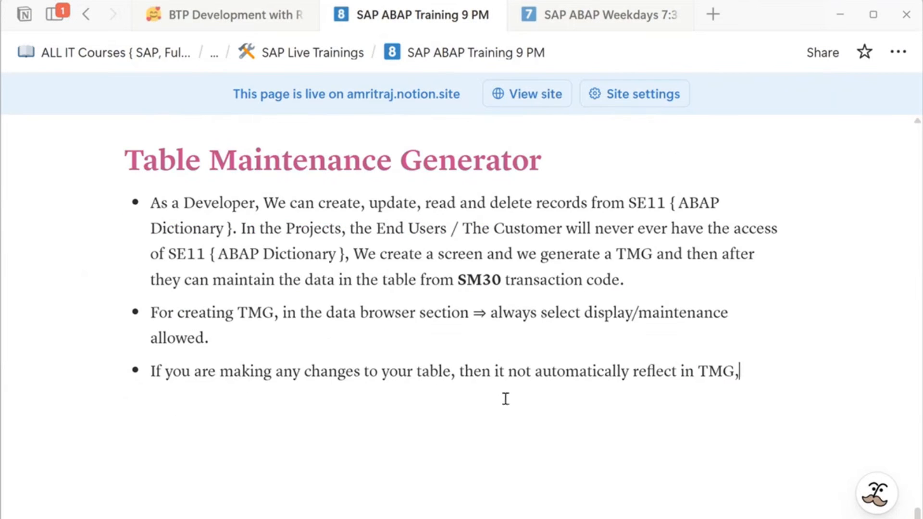
{"action": "left_click_drag", "start_coordinate": [250, 378], "coordinate": [760, 377]}
{"action": "left_click", "coordinate": [756, 373]}
{"action": "type", "text": "we are supposed to"}
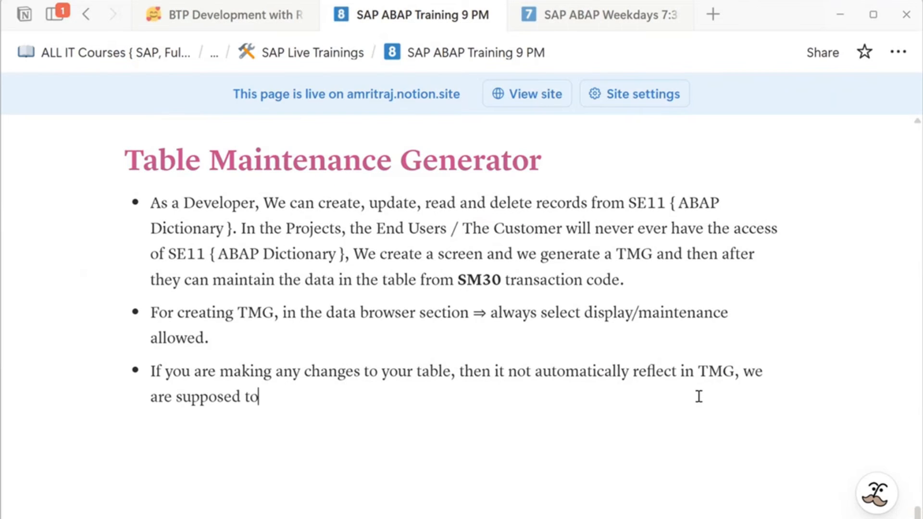
{"action": "type", "text": " delete the "}
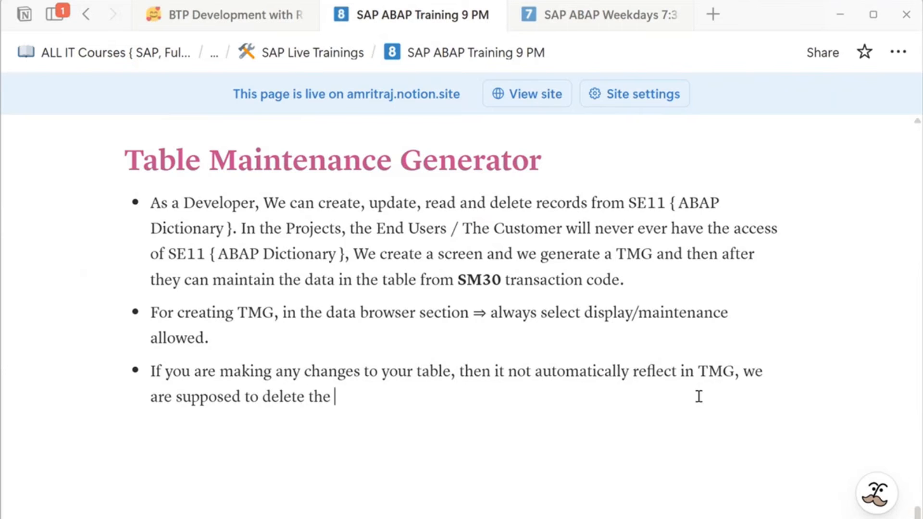
{"action": "type", "text": "TMG and gen"}
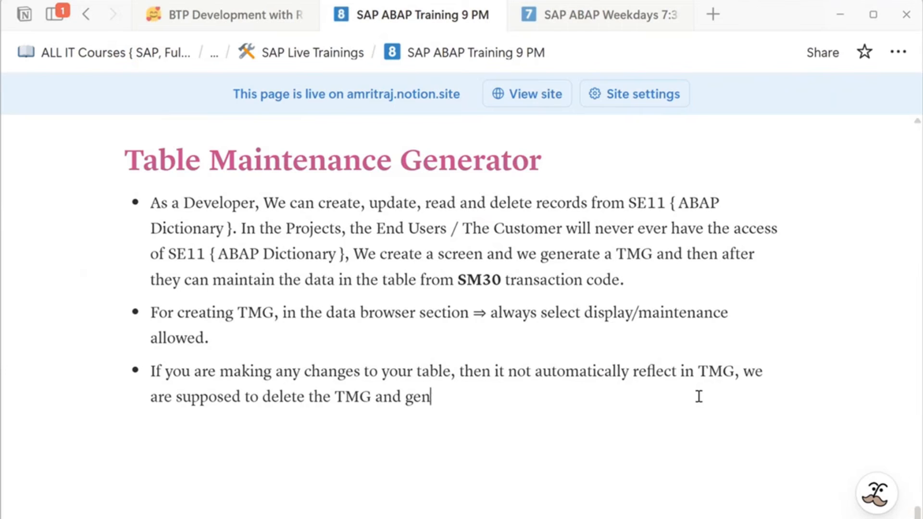
{"action": "type", "text": "erate it again."}
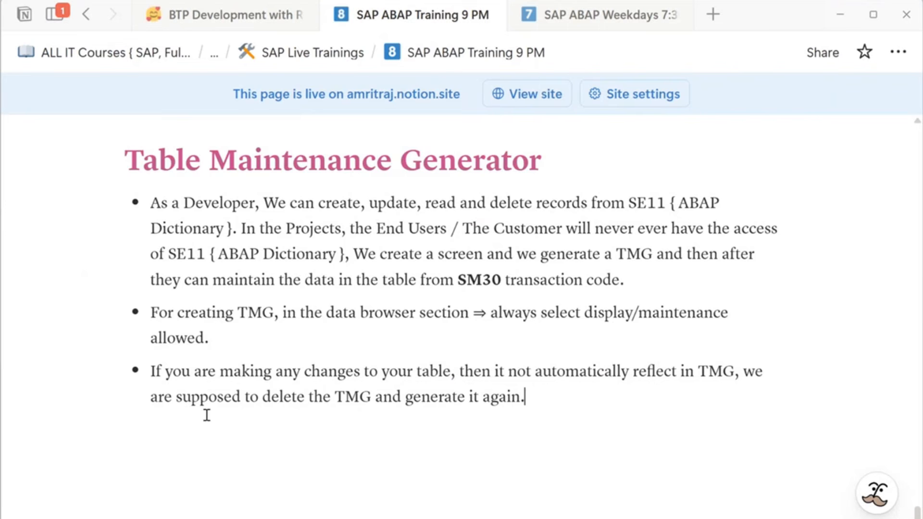
Step: Switch to the SAP Generate Table Maintenance Dialog session and delete the generated maintenance objects of ZSALES_HEADER_01
{"action": "key", "text": "alt+Tab"}
{"action": "key", "text": "alt+Tab"}
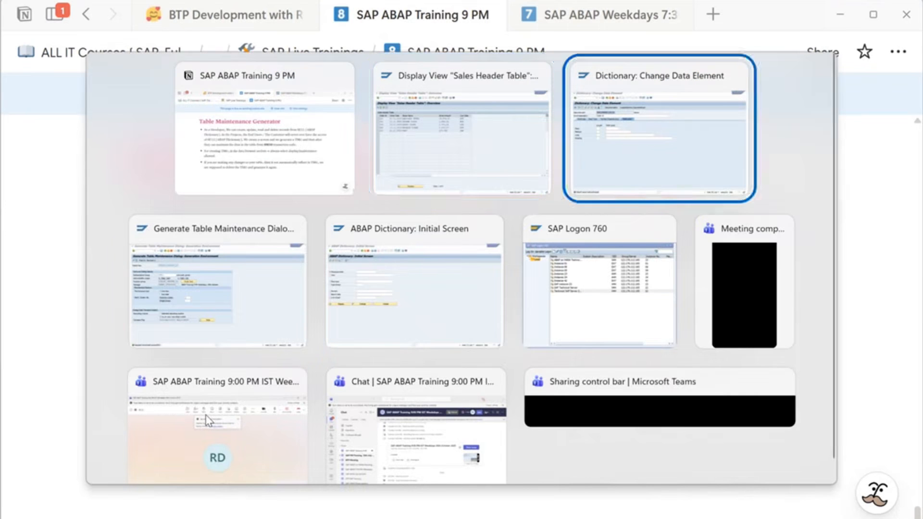
{"action": "key", "text": "alt+Tab"}
{"action": "left_click", "coordinate": [36, 85]}
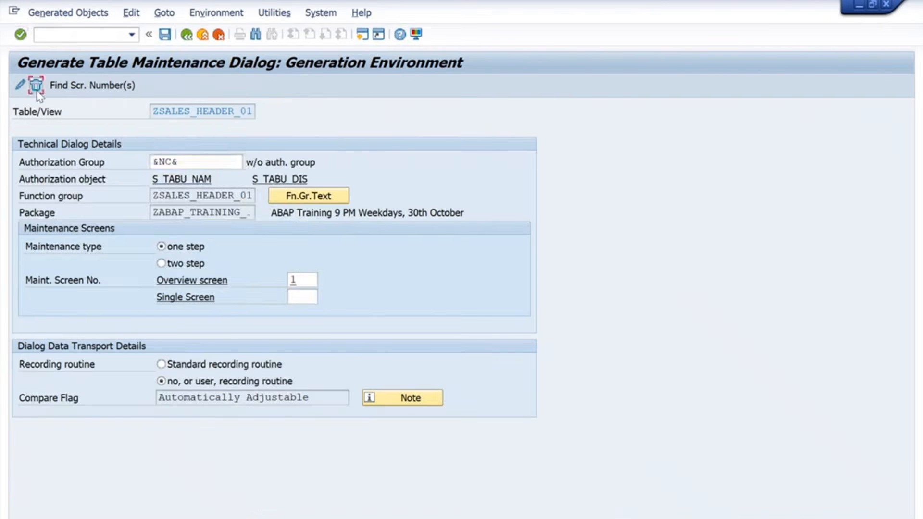
{"action": "left_click", "coordinate": [291, 264]}
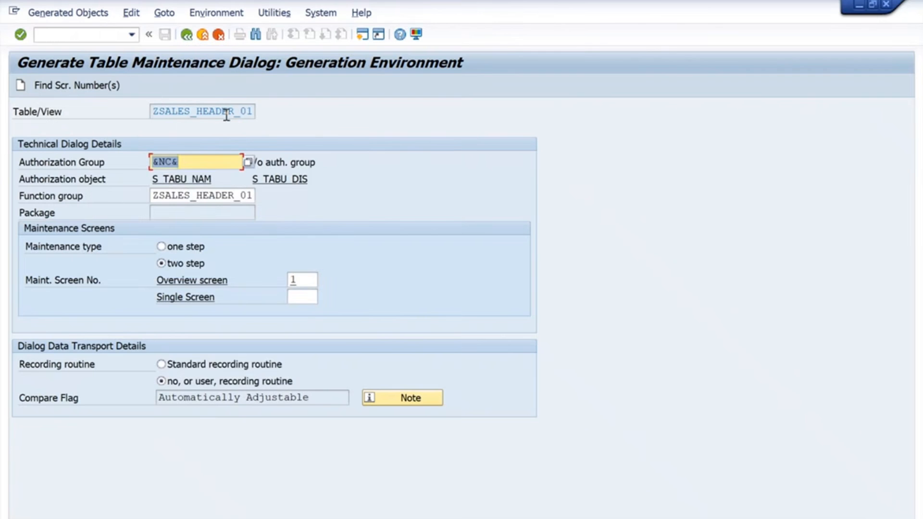
Step: Generate the ZSALES_HEADER_01 table maintenance dialog with the one step maintenance type and the proposed overview screen number 2
{"action": "left_click_drag", "start_coordinate": [255, 114], "coordinate": [119, 119]}
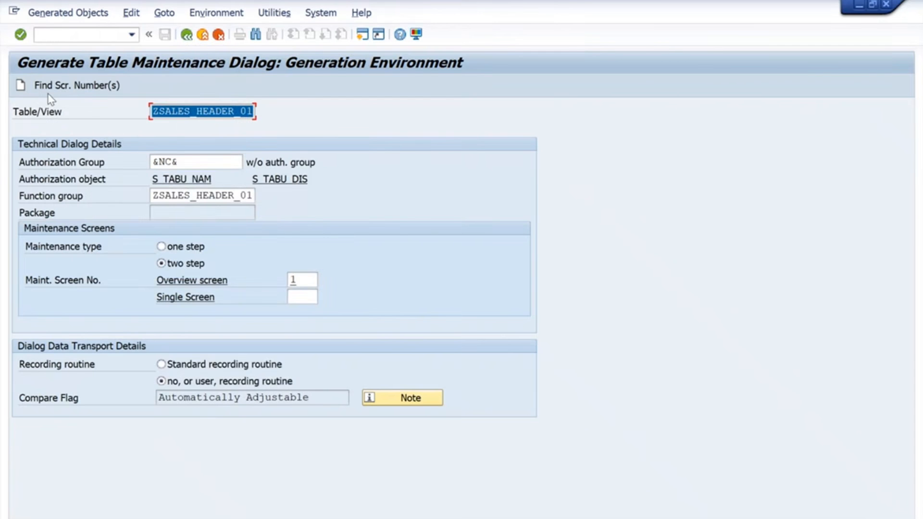
{"action": "left_click", "coordinate": [161, 246]}
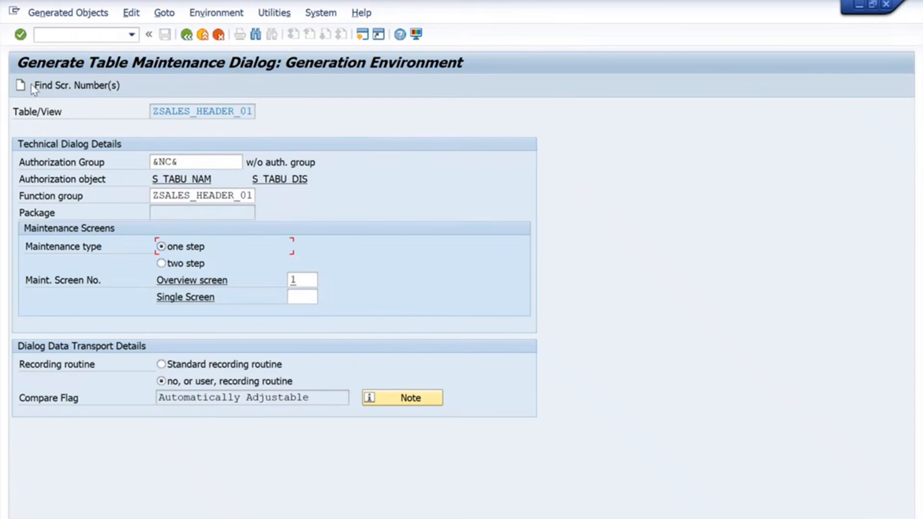
{"action": "left_click", "coordinate": [36, 86]}
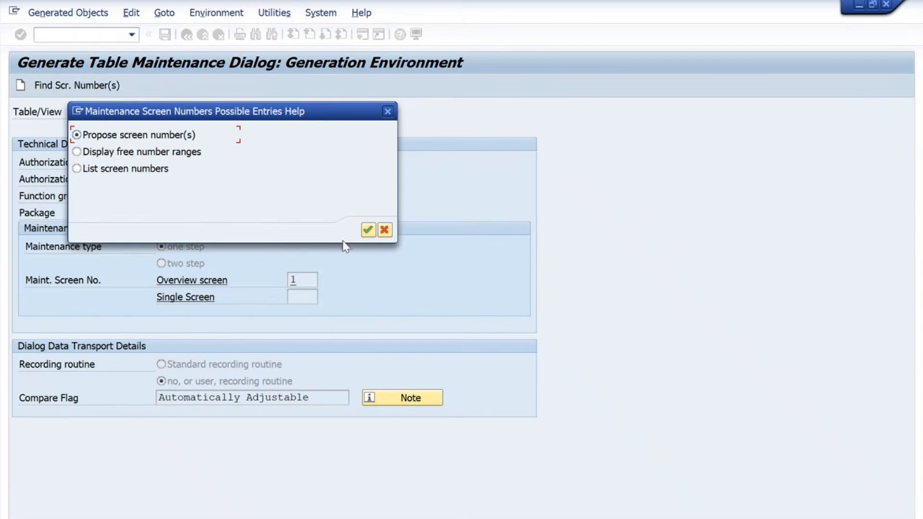
{"action": "left_click", "coordinate": [368, 230]}
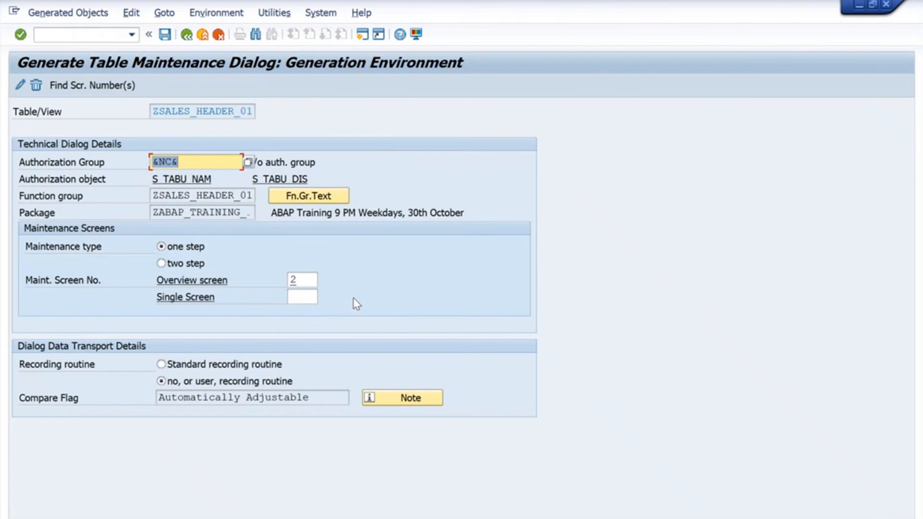
Step: Switch to the Sales Header Table display session, leave the view and try to display the ZSALES_HEADER_01 records again
{"action": "key", "text": "alt+Tab"}
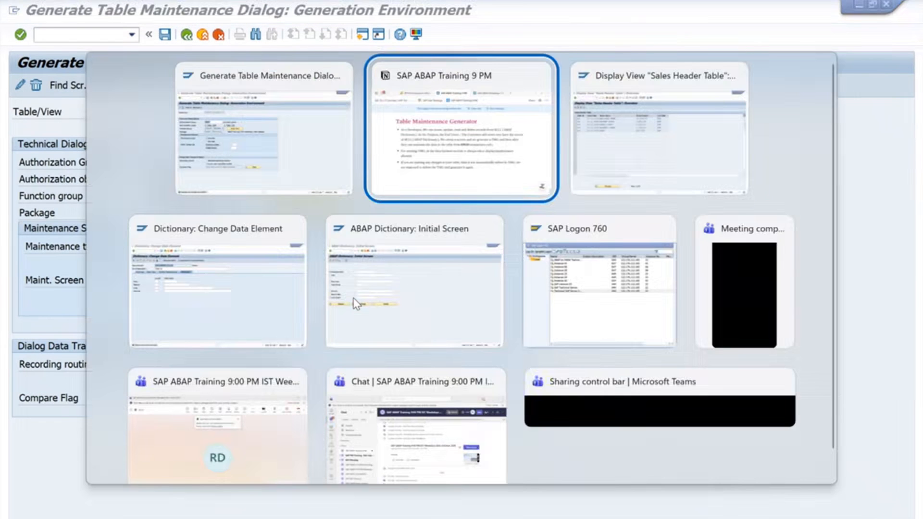
{"action": "key", "text": "alt+Tab"}
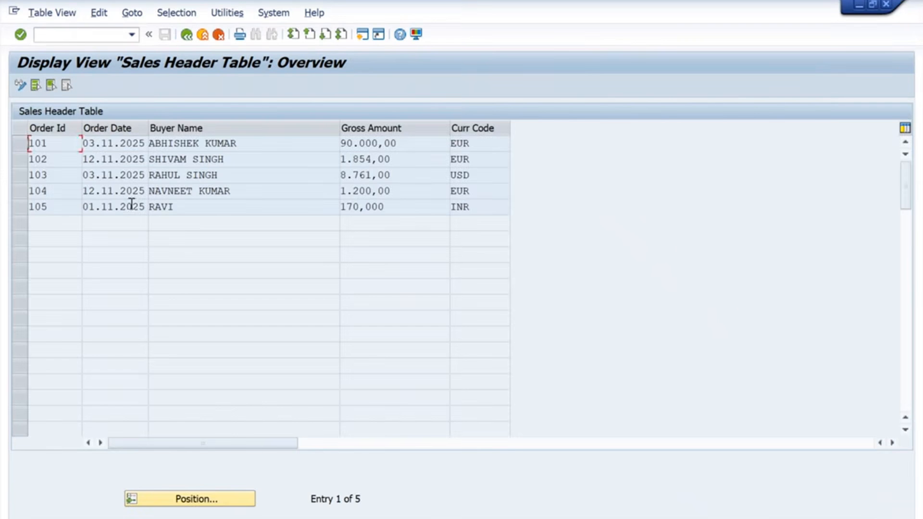
{"action": "left_click", "coordinate": [186, 34]}
{"action": "left_click", "coordinate": [76, 282]}
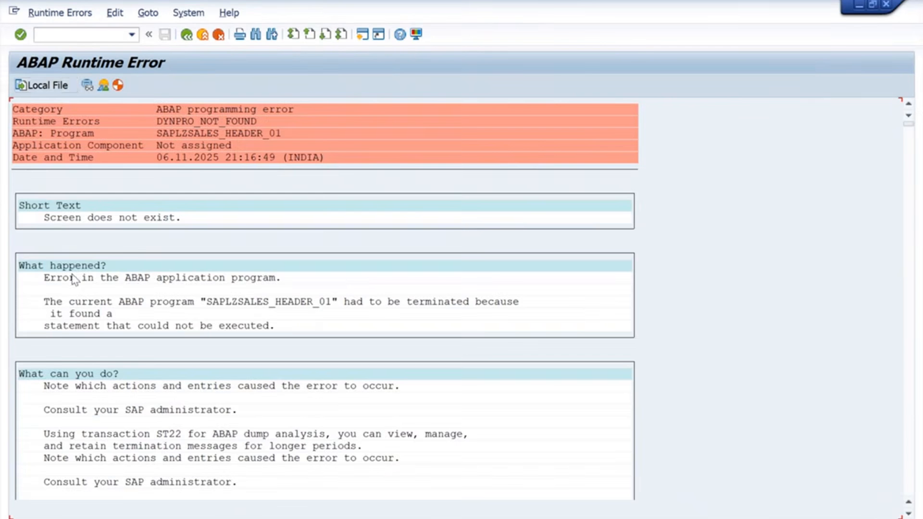
Step: Restart transaction SM30, display the ZSALES_HEADER_01 records and widen the first column to check its heading
{"action": "left_click", "coordinate": [74, 35]}
{"action": "type", "text": "/nsm30"}
{"action": "key", "text": "Return"}
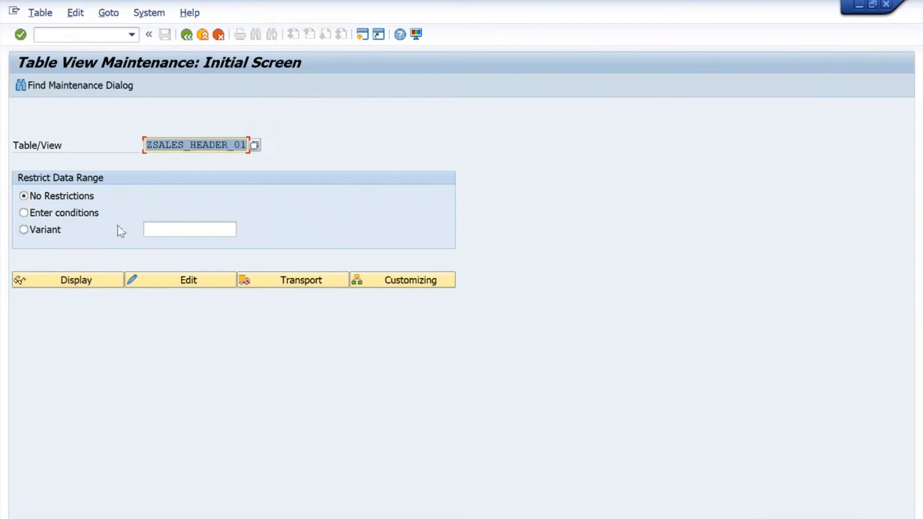
{"action": "left_click", "coordinate": [115, 280]}
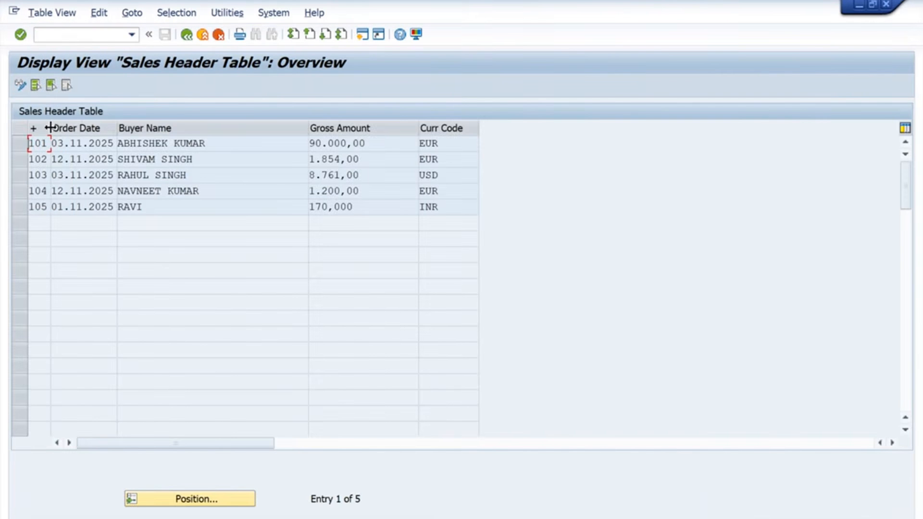
{"action": "left_click_drag", "start_coordinate": [49, 127], "coordinate": [82, 128]}
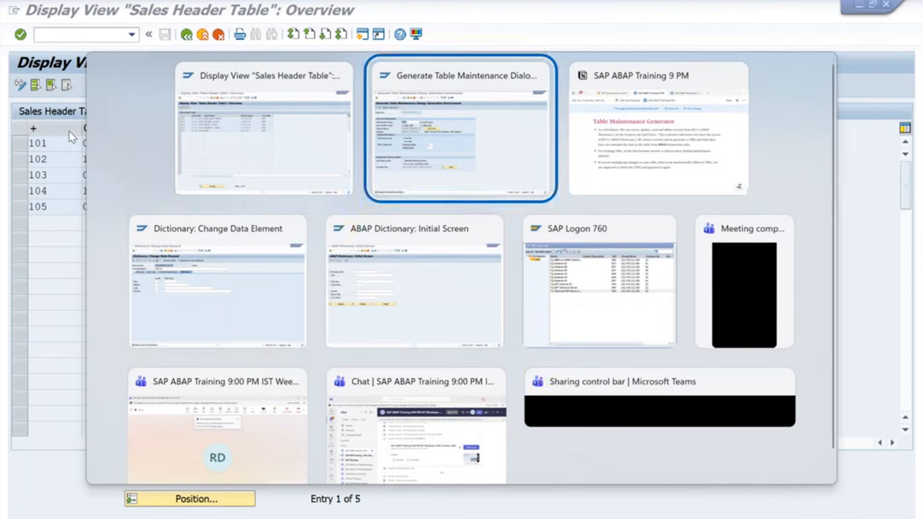
Step: Switch to the Change Data Element session and set the short field label of ZDE_ORDER_ID_01 to "Order Id"
{"action": "key", "text": "alt+Tab"}
{"action": "key", "text": "alt+Tab"}
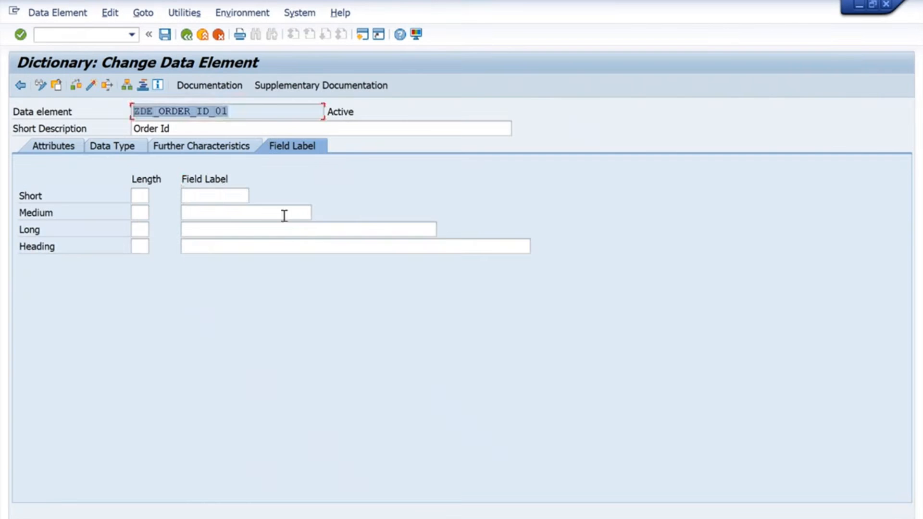
{"action": "left_click", "coordinate": [226, 185]}
{"action": "left_click", "coordinate": [223, 193]}
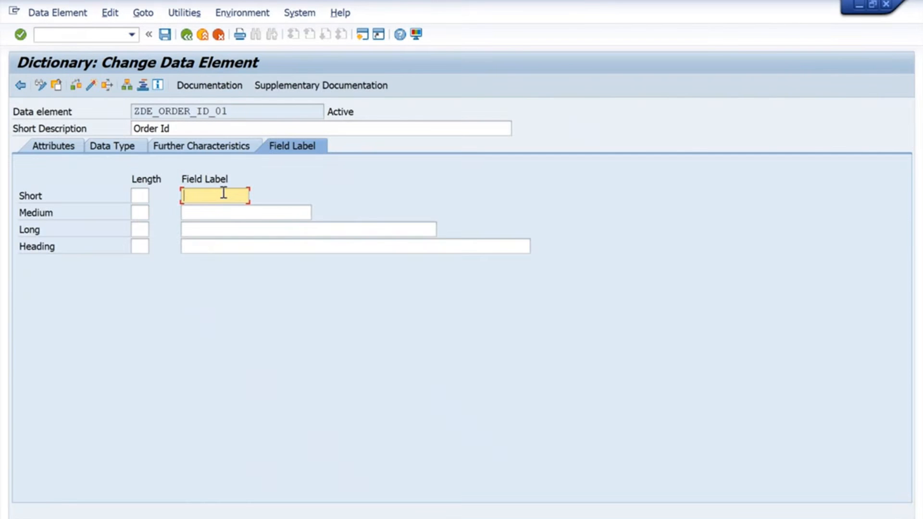
{"action": "type", "text": "ORde"}
{"action": "key", "text": "BackSpace"}
{"action": "key", "text": "BackSpace"}
{"action": "key", "text": "BackSpace"}
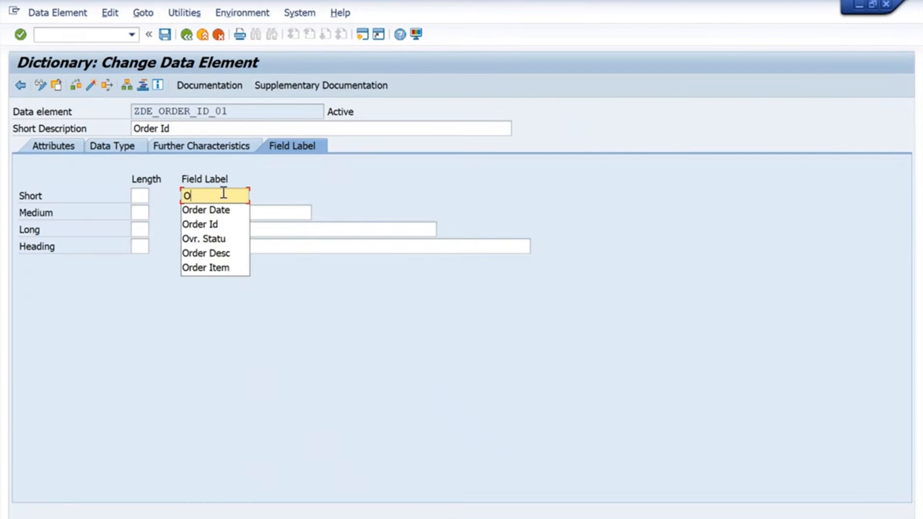
{"action": "type", "text": "rder Id"}
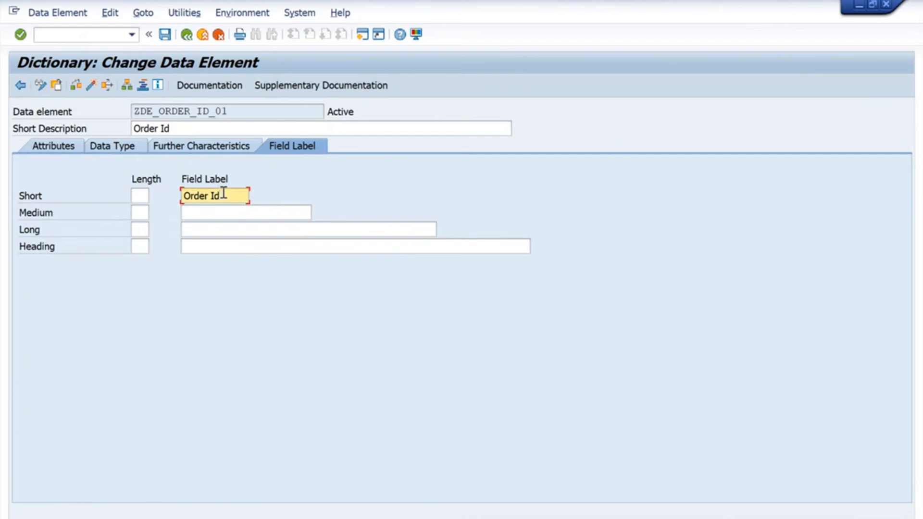
Step: Set the medium, long and heading field labels of ZDE_ORDER_ID_01 to "Order Id" and activate the data element
{"action": "left_click", "coordinate": [226, 215]}
{"action": "type", "text": "Order Id"}
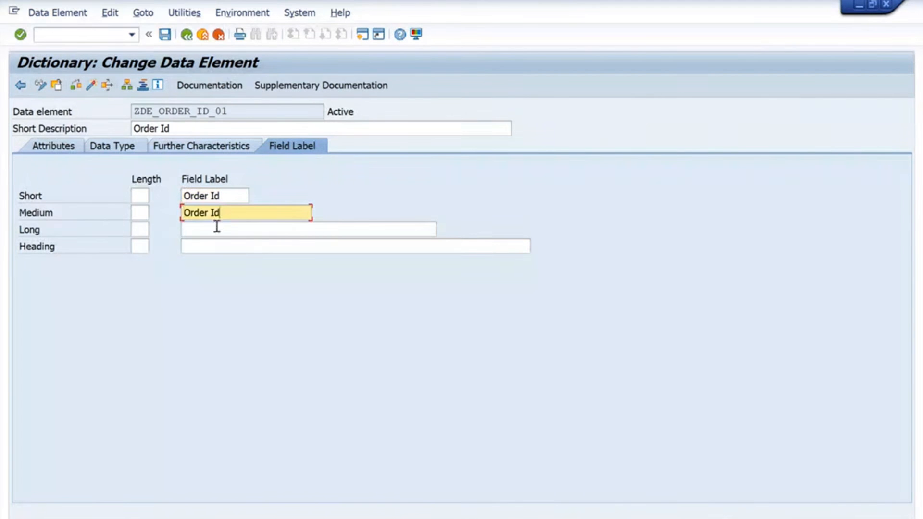
{"action": "left_click", "coordinate": [214, 229]}
{"action": "type", "text": "Order Id"}
{"action": "left_click", "coordinate": [211, 244]}
{"action": "type", "text": "Order Id"}
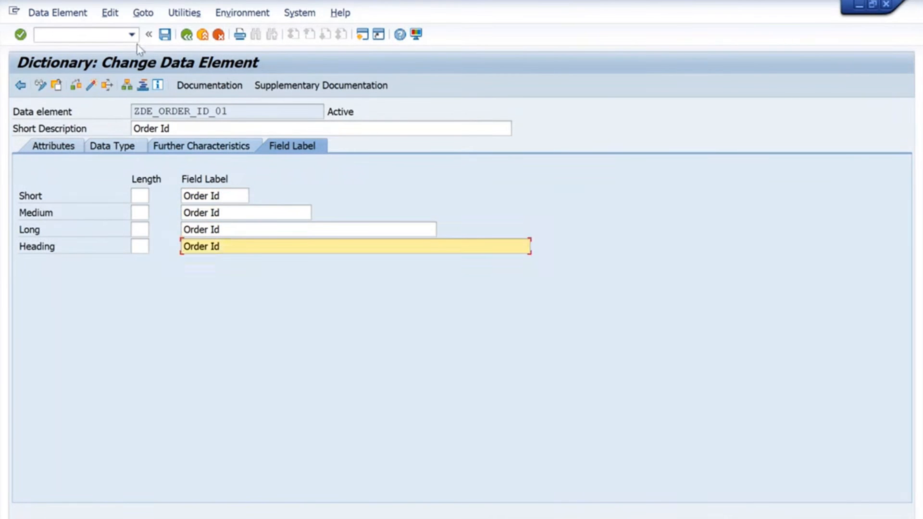
{"action": "left_click", "coordinate": [91, 85]}
{"action": "key", "text": "Return"}
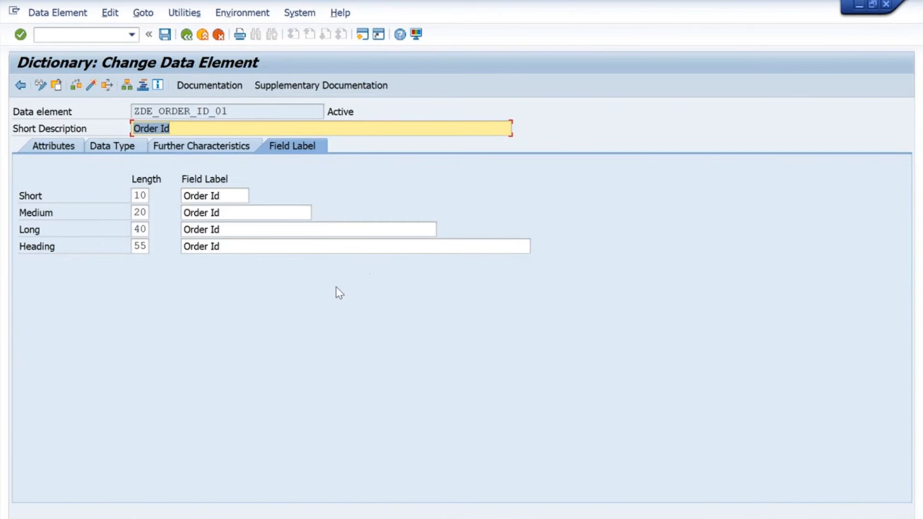
Step: Switch to the Generate Table Maintenance Dialog session and delete all maintenance objects of ZSALES_HEADER_01, including its function group
{"action": "key", "text": "alt+Tab"}
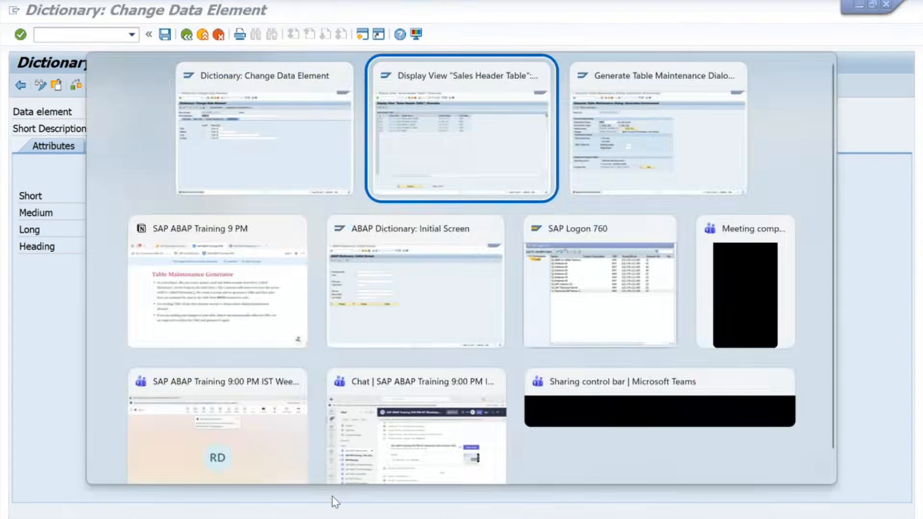
{"action": "key", "text": "alt+Tab"}
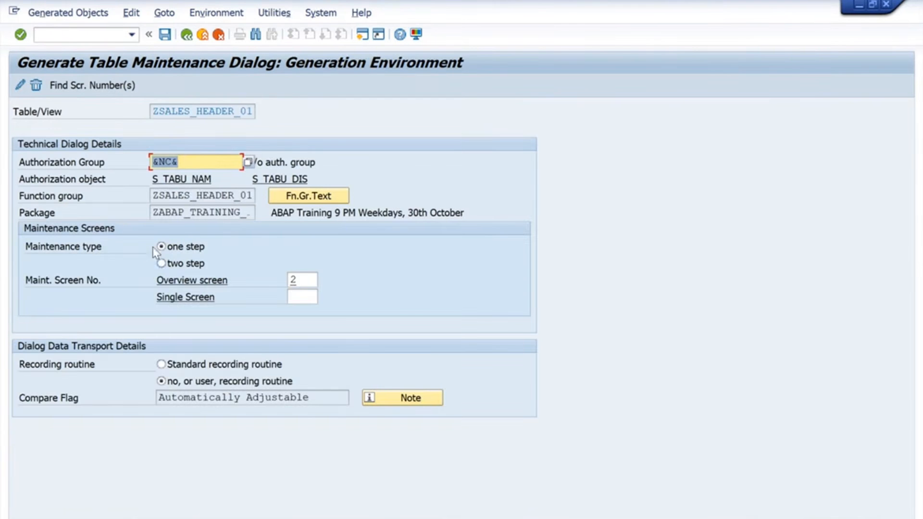
{"action": "left_click", "coordinate": [38, 88]}
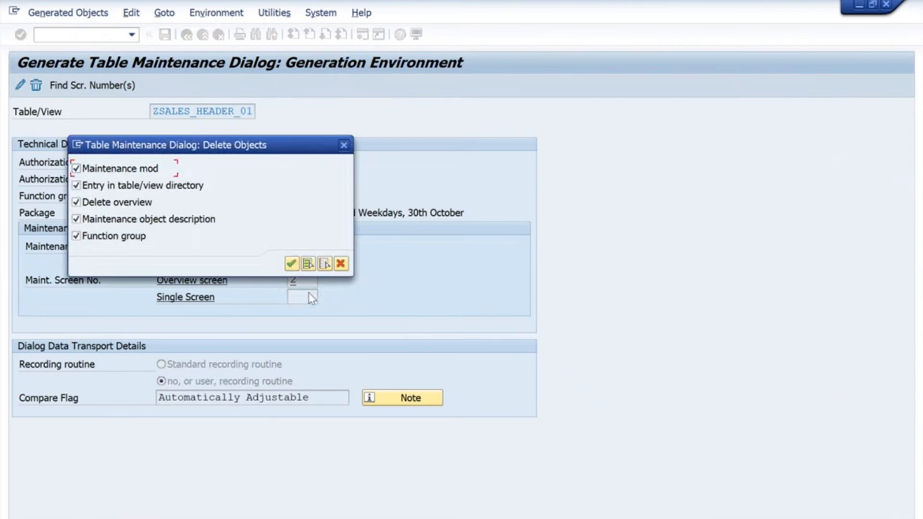
{"action": "left_click", "coordinate": [292, 264]}
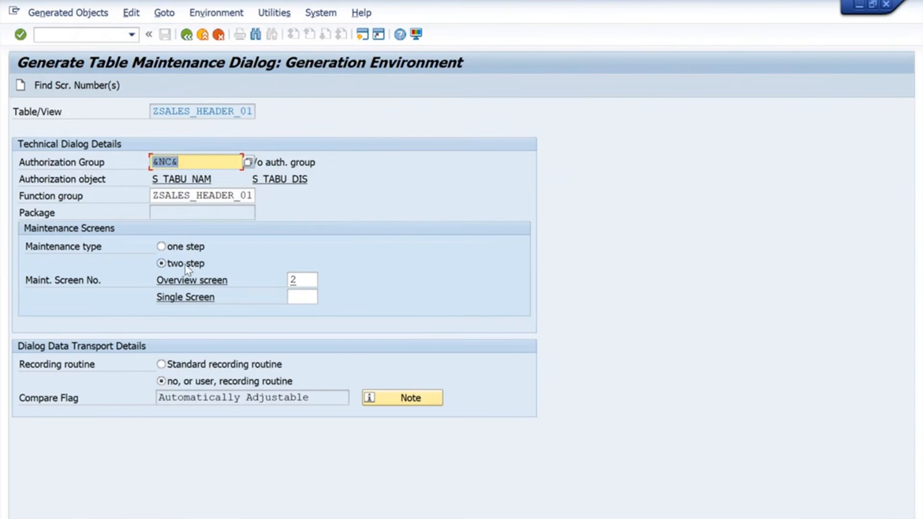
Step: Generate the ZSALES_HEADER_01 maintenance dialog as two step with the proposed overview screen 3 and single screen 4
{"action": "left_click", "coordinate": [48, 84]}
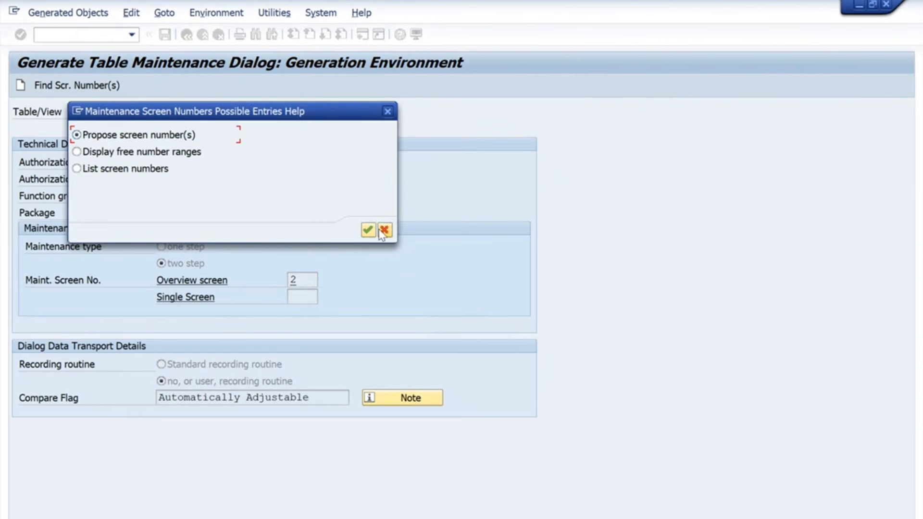
{"action": "left_click", "coordinate": [365, 229]}
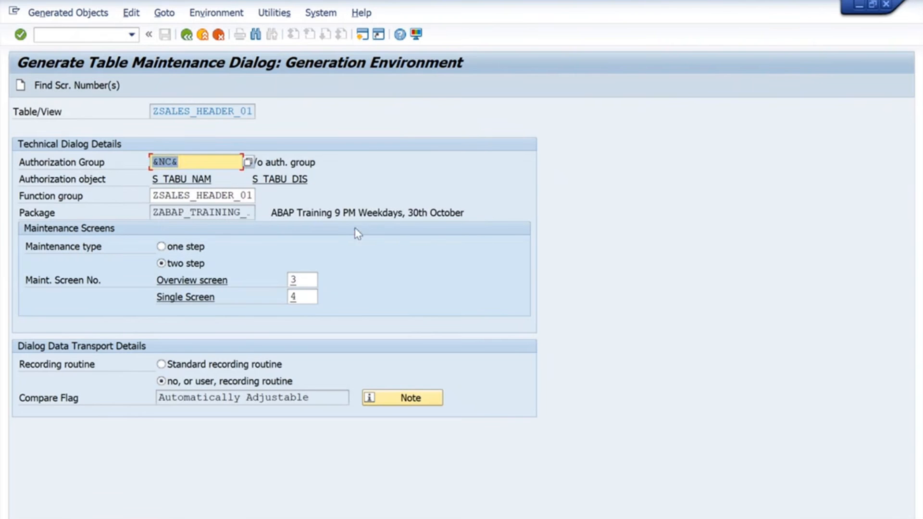
{"action": "left_click", "coordinate": [21, 87]}
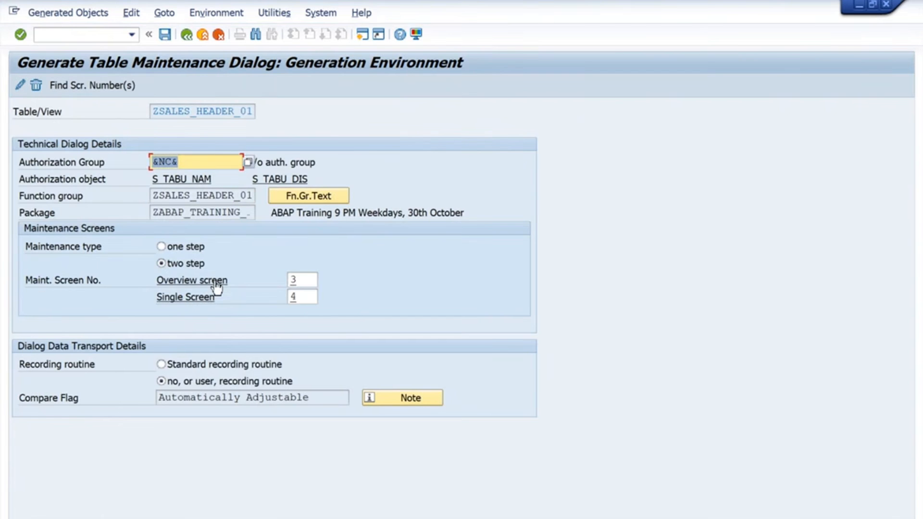
{"action": "left_click", "coordinate": [298, 280]}
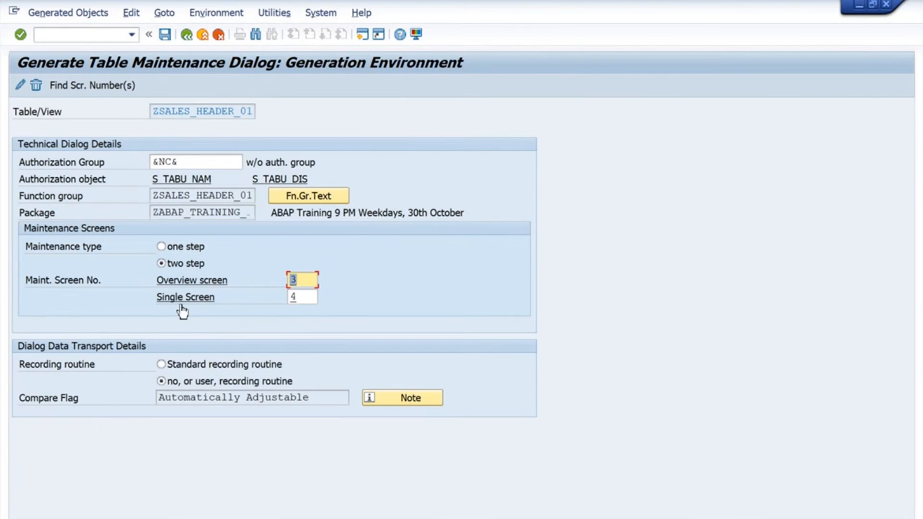
{"action": "left_click", "coordinate": [297, 296]}
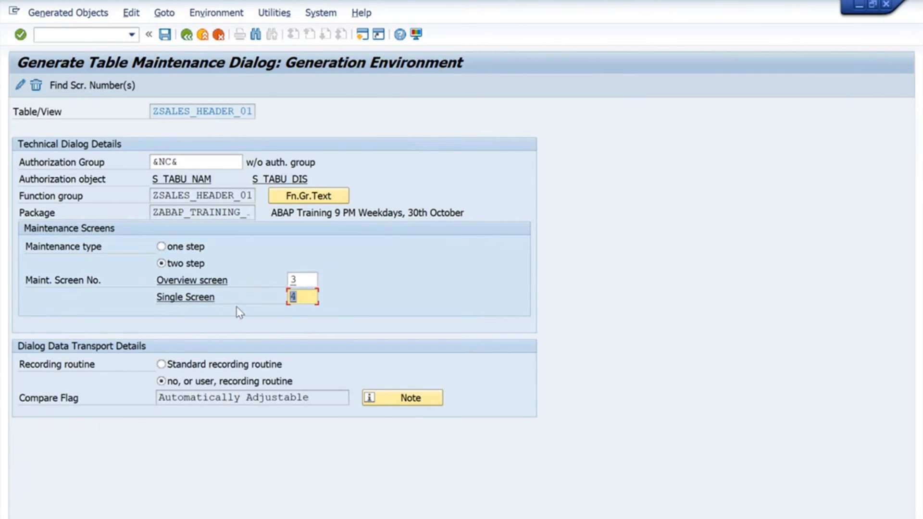
Step: Switch to the Sales Header Table display session, restart transaction SM30 and open ZSALES_HEADER_01 for editing
{"action": "key", "text": "alt+Tab"}
{"action": "key", "text": "alt+Tab"}
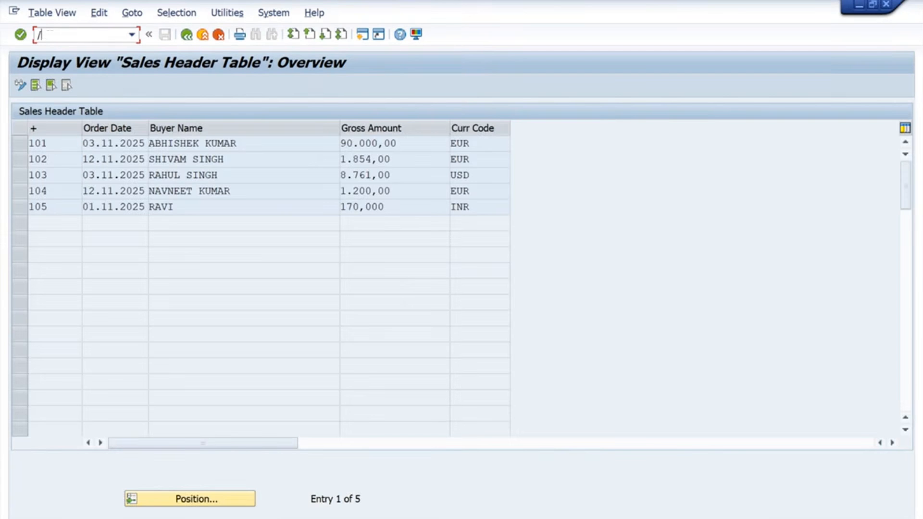
{"action": "left_click", "coordinate": [50, 37]}
{"action": "type", "text": "/nsm30"}
{"action": "key", "text": "Return"}
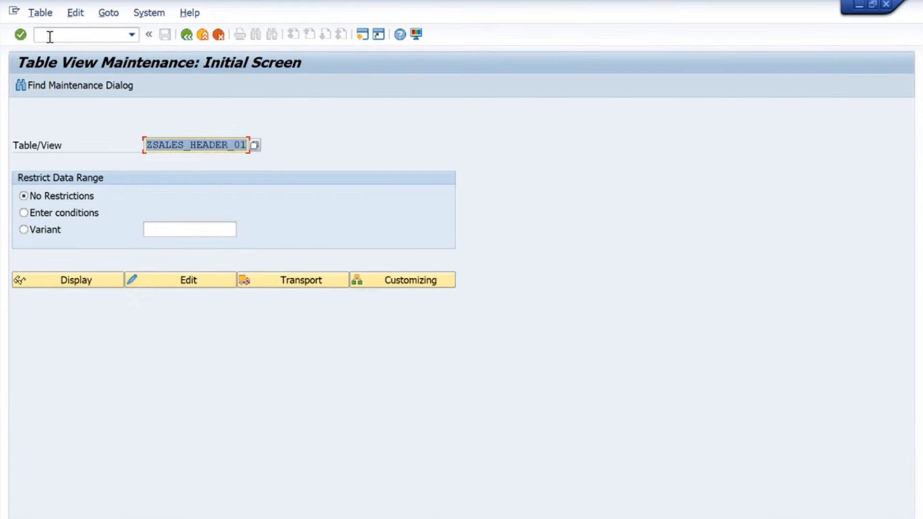
{"action": "left_click", "coordinate": [156, 287]}
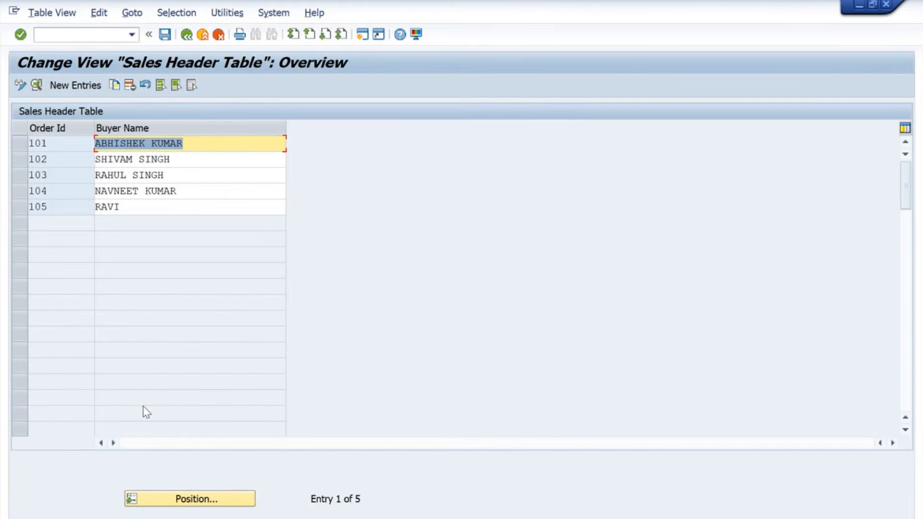
Step: Open the system status of the Sales Header Table overview and examine its screen number
{"action": "left_click", "coordinate": [274, 13]}
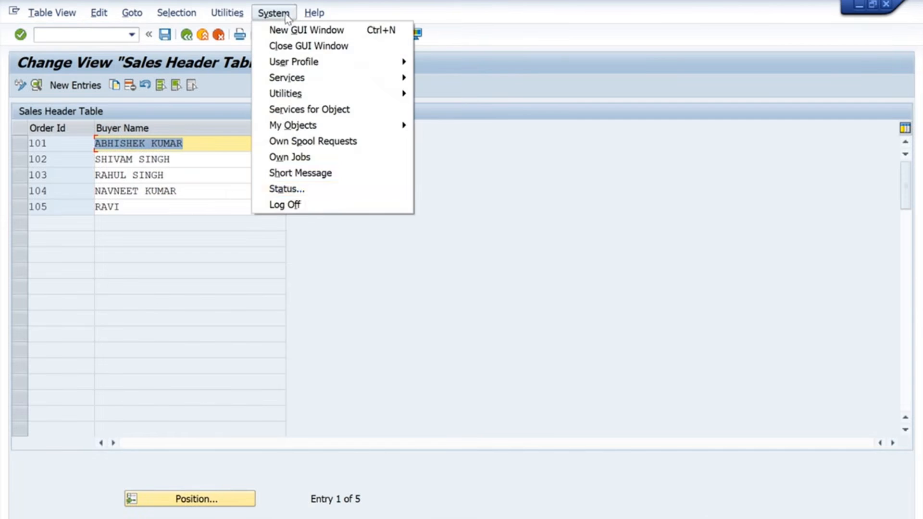
{"action": "left_click", "coordinate": [299, 190]}
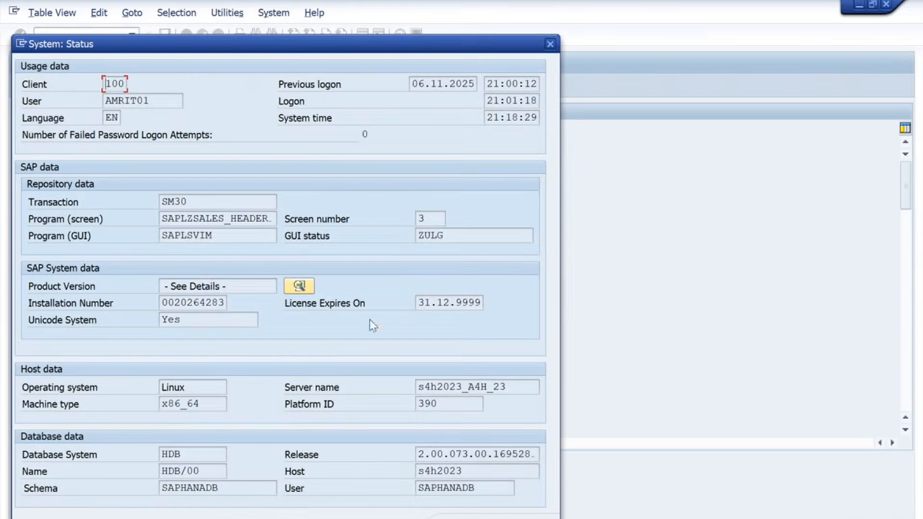
{"action": "double_click", "coordinate": [416, 219]}
Step: Compare the overview screen number in the Generate Table Maintenance Dialog session with the SM30 system status, and close the status
{"action": "key", "text": "alt+Tab"}
{"action": "key", "text": "Tab"}
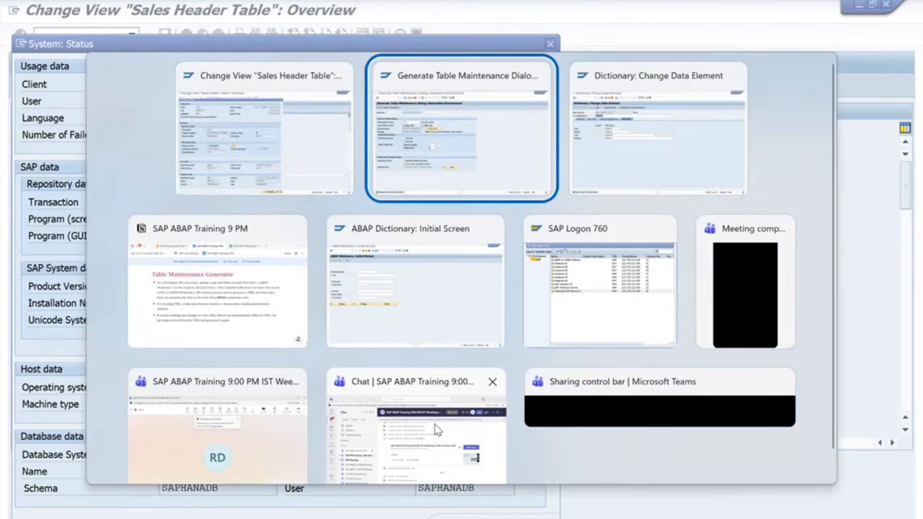
{"action": "key", "text": "alt+Tab"}
{"action": "key", "text": "Tab"}
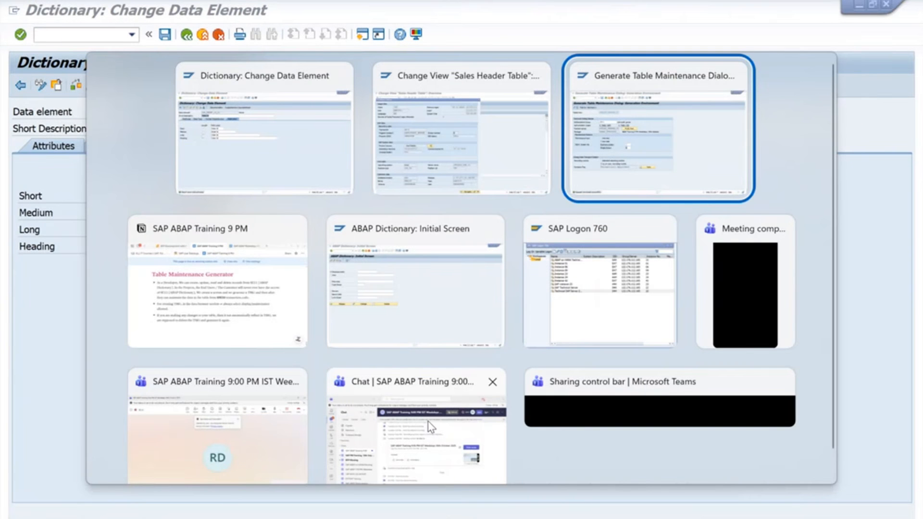
{"action": "key", "text": "alt+shift+Tab"}
{"action": "key", "text": "alt+Tab"}
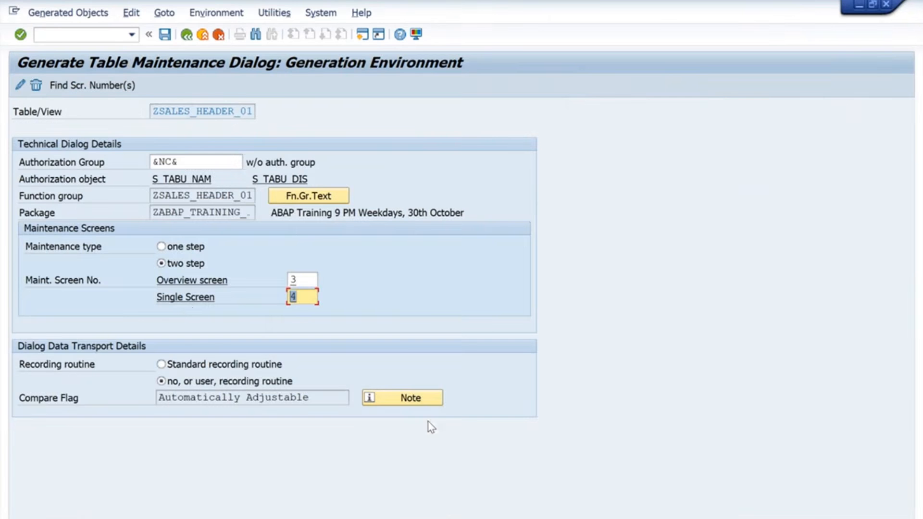
{"action": "left_click", "coordinate": [293, 281]}
{"action": "key", "text": "alt+Tab"}
{"action": "key", "text": "alt+Tab"}
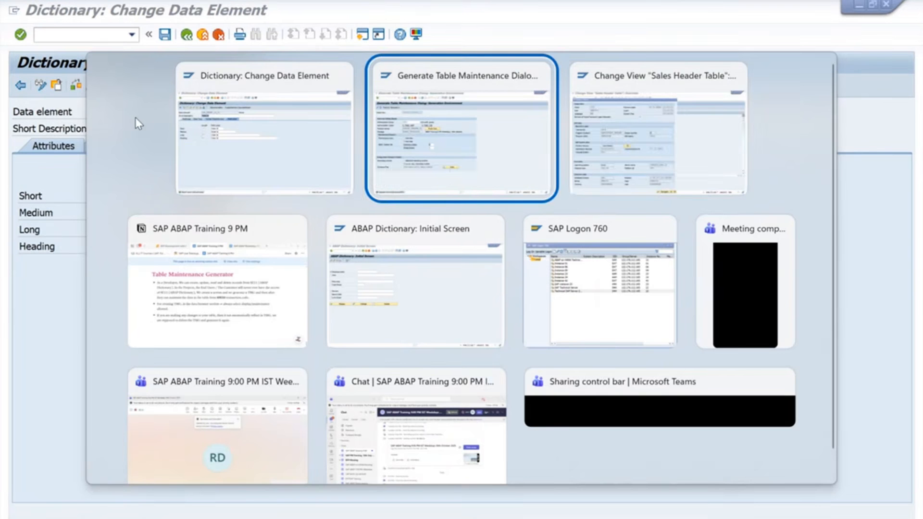
{"action": "key", "text": "alt+Tab"}
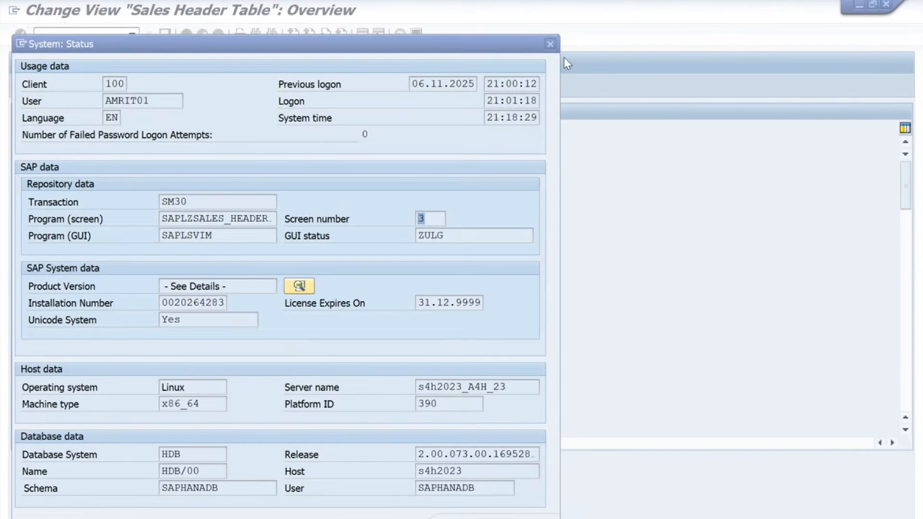
{"action": "left_click", "coordinate": [551, 43]}
Step: Open a new entry for the Sales Header Table and examine the detail screen's number in the system status
{"action": "left_click", "coordinate": [67, 86]}
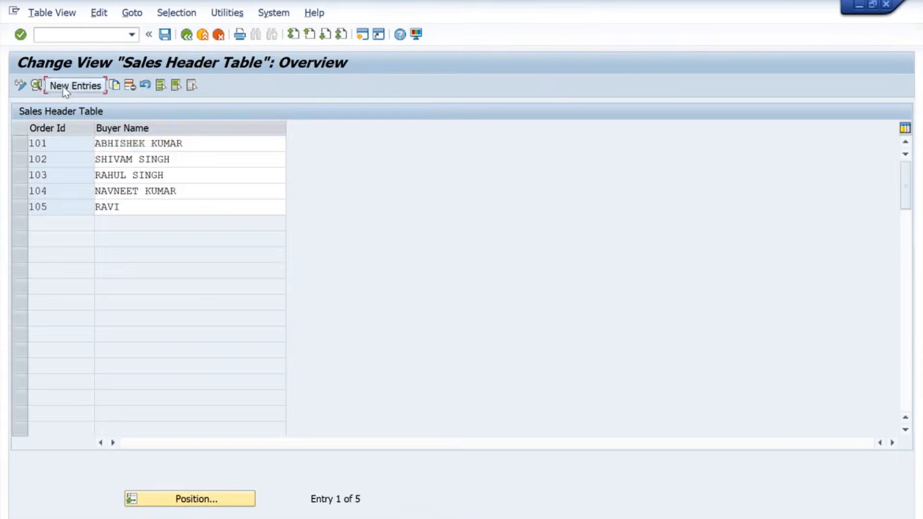
{"action": "left_click", "coordinate": [199, 6]}
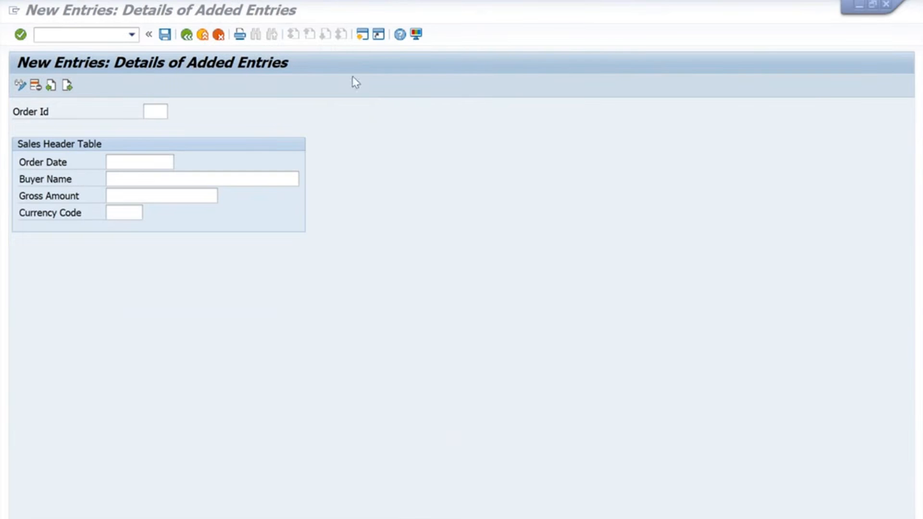
{"action": "left_click", "coordinate": [273, 73]}
{"action": "left_click", "coordinate": [273, 15]}
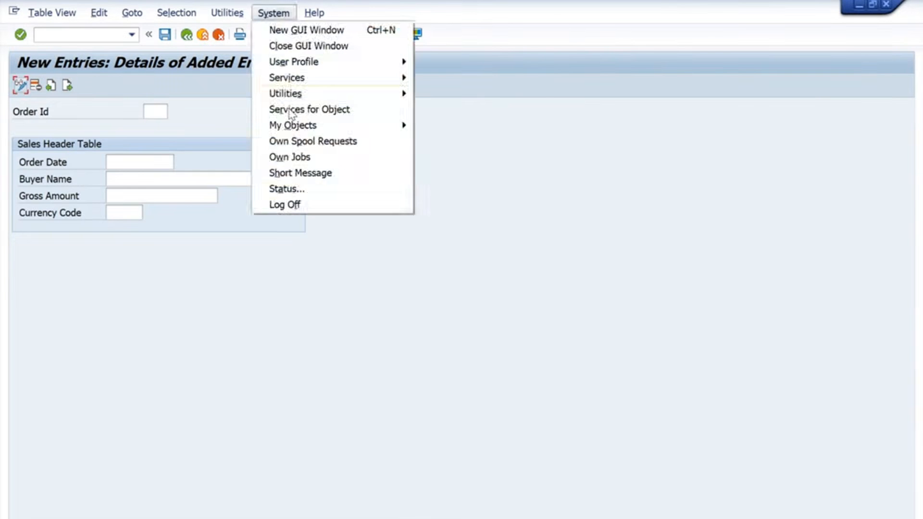
{"action": "left_click", "coordinate": [319, 191]}
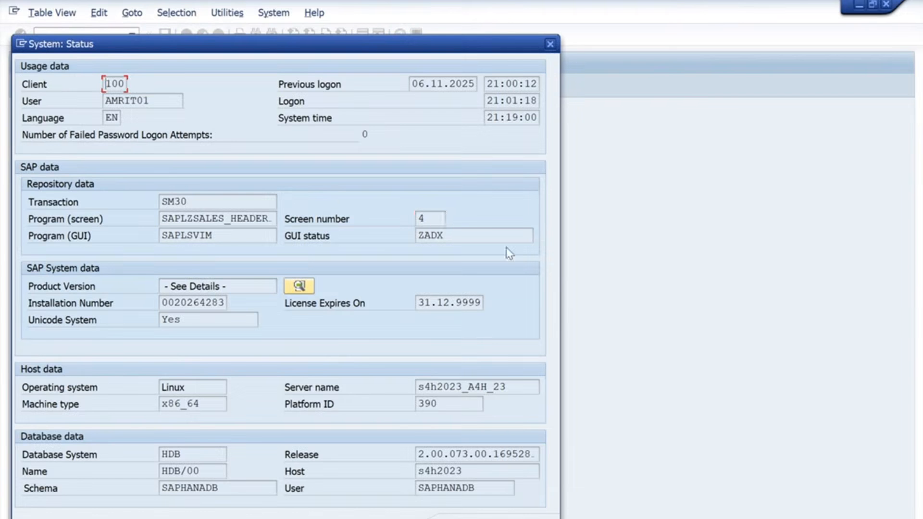
{"action": "double_click", "coordinate": [443, 218]}
{"action": "left_click", "coordinate": [550, 43]}
Step: Switch to the Generate Table Maintenance Dialog session and delete every maintenance object of ZSALES_HEADER_01, function group included
{"action": "key", "text": "alt+Tab"}
{"action": "key", "text": "alt+Tab"}
{"action": "key", "text": "alt+Tab"}
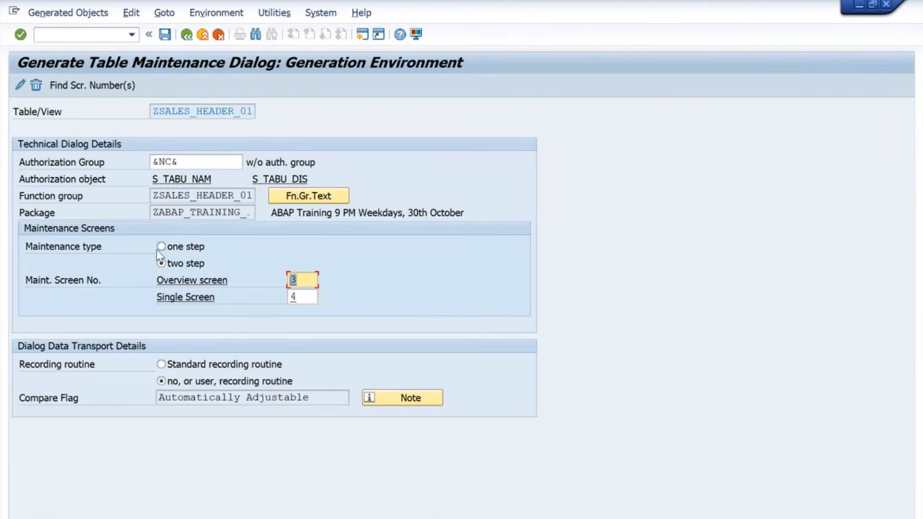
{"action": "left_click", "coordinate": [161, 248]}
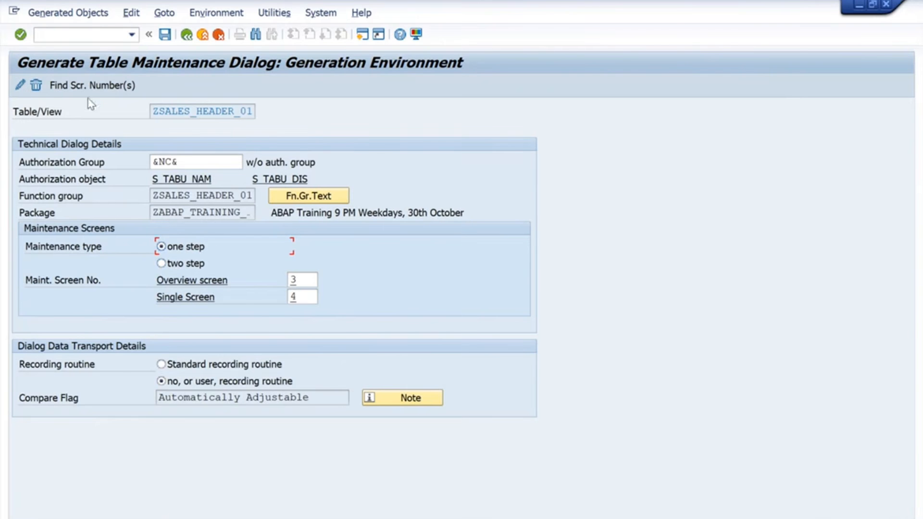
{"action": "left_click", "coordinate": [38, 90]}
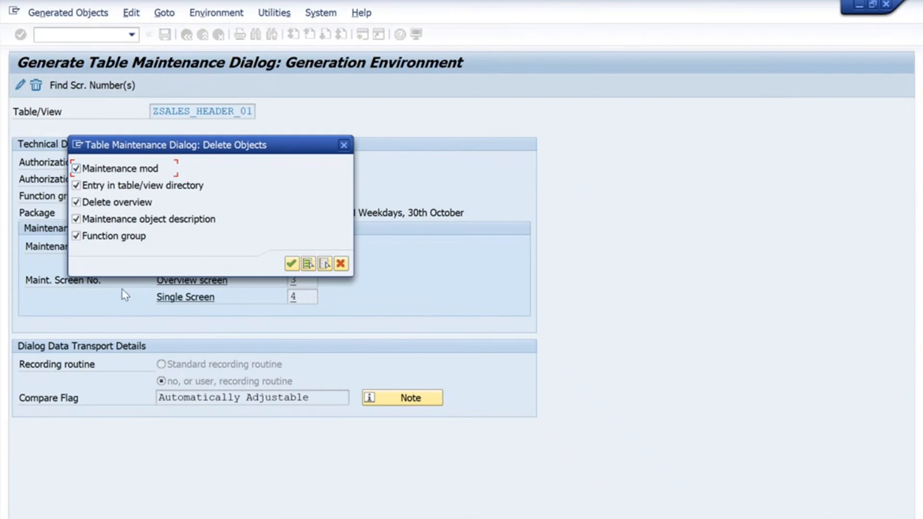
{"action": "left_click", "coordinate": [292, 264]}
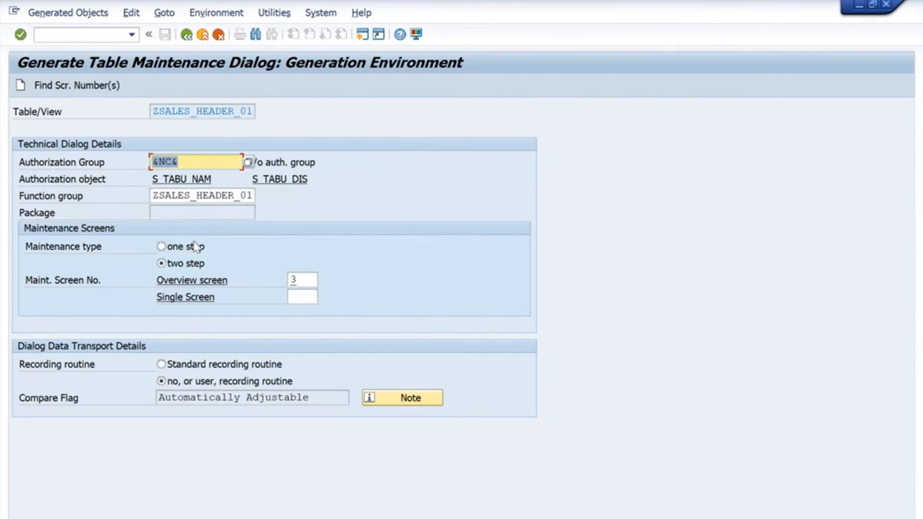
Step: Generate the ZSALES_HEADER_01 maintenance dialog as one step with the proposed overview screen 1
{"action": "left_click", "coordinate": [195, 246]}
{"action": "left_click", "coordinate": [51, 88]}
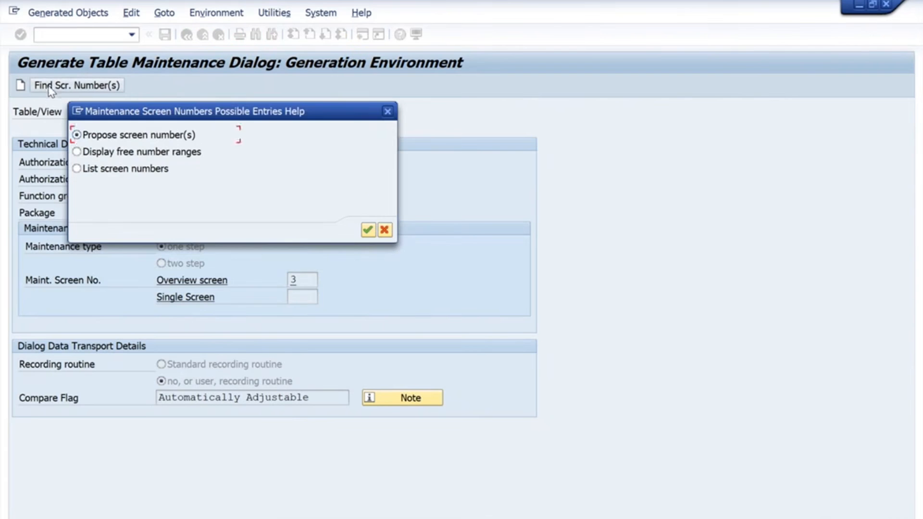
{"action": "key", "text": "Return"}
{"action": "left_click", "coordinate": [18, 90]}
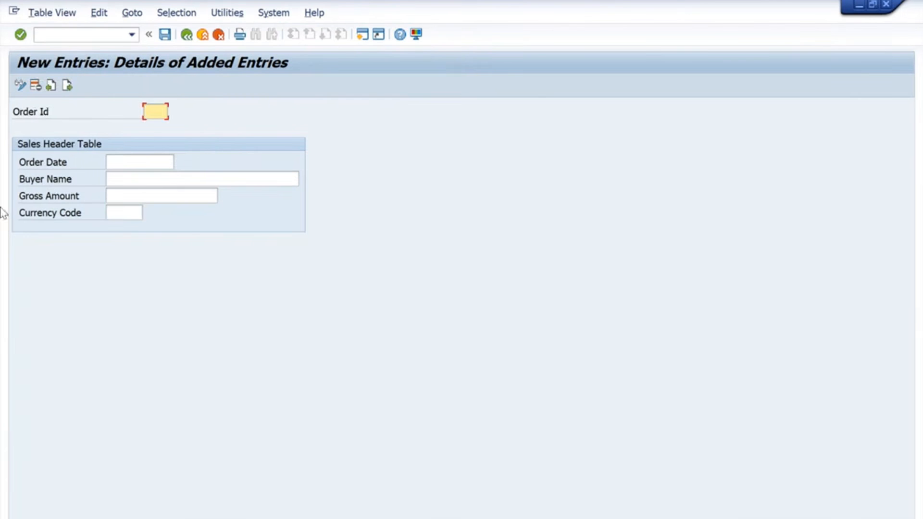
Step: In the New Entries session, restart transaction SM30 and display the contents of ZSALES_HEADER_01
{"action": "left_click", "coordinate": [52, 13]}
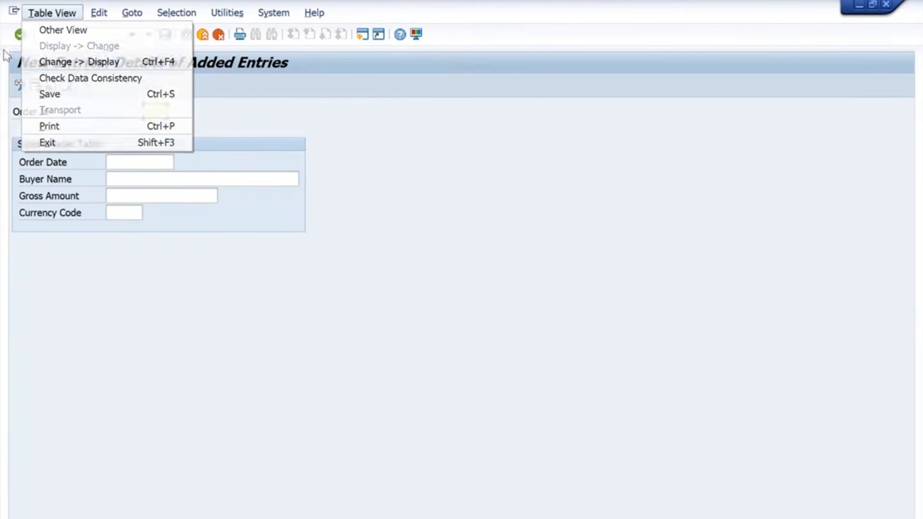
{"action": "left_click", "coordinate": [243, 115]}
{"action": "left_click", "coordinate": [51, 33]}
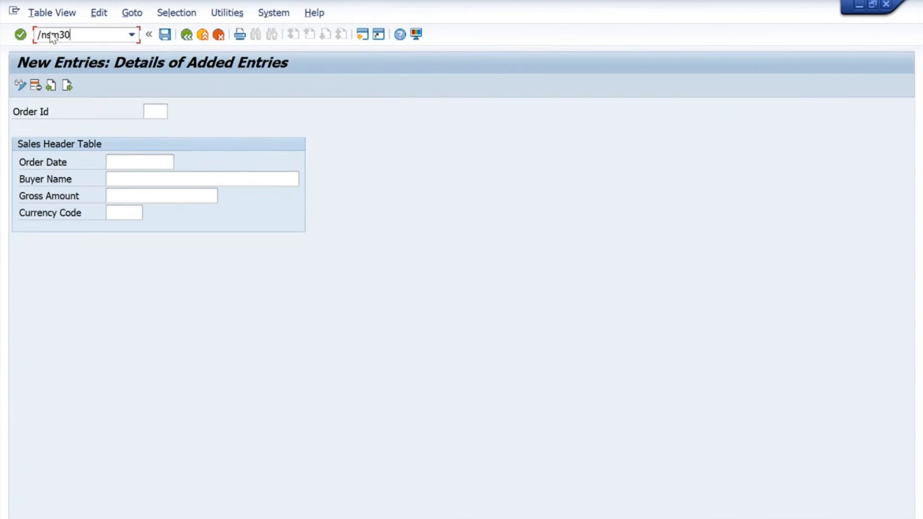
{"action": "type", "text": "/nsm30"}
{"action": "key", "text": "Return"}
{"action": "left_click", "coordinate": [94, 288]}
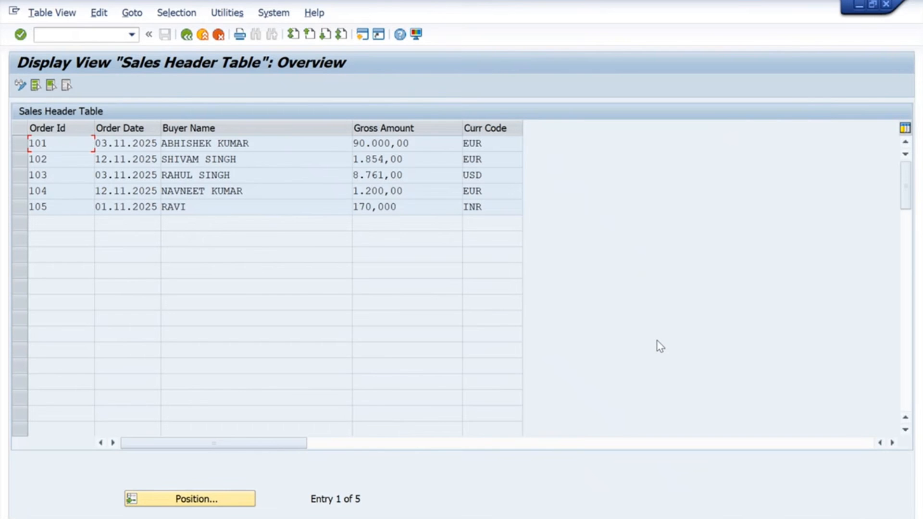
Step: Switch to the SAP ABAP Training 9 PM notes in Notion and add "=>" after SALES Header Table under Our Table Creation
{"action": "key", "text": "alt+Tab"}
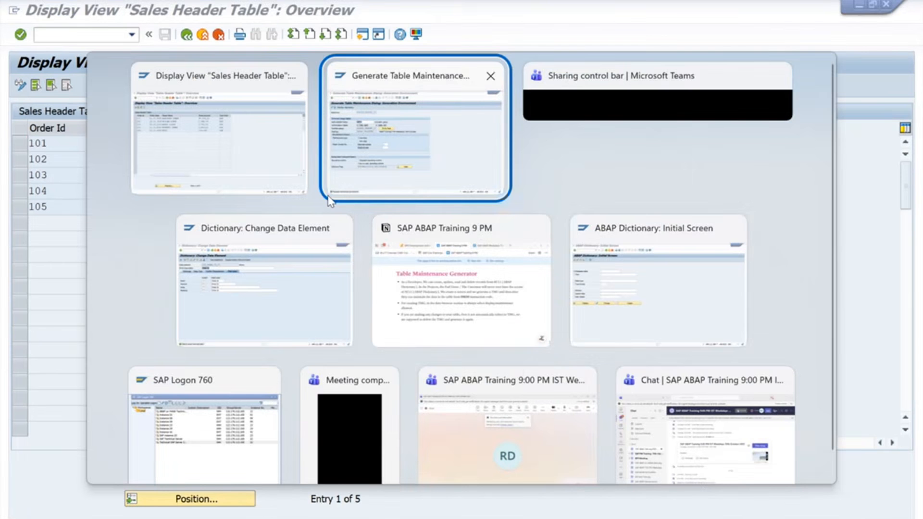
{"action": "key", "text": "alt+Tab"}
{"action": "key", "text": "alt+Tab"}
{"action": "key", "text": "alt+Tab"}
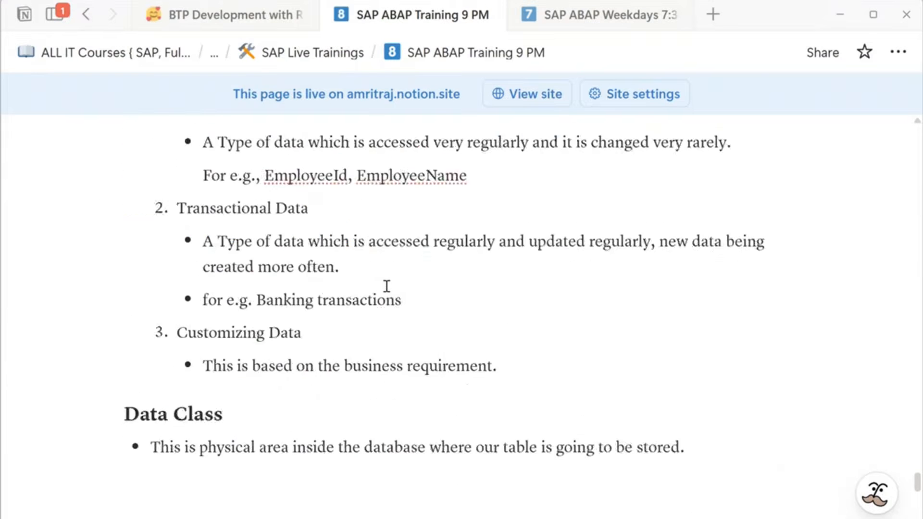
{"action": "scroll", "coordinate": [387, 286], "scroll_direction": "up", "scroll_amount": 20}
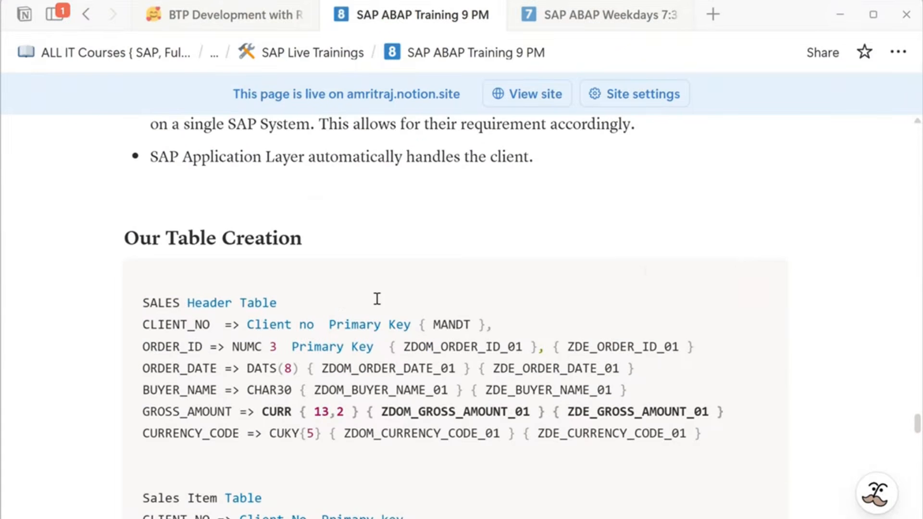
{"action": "left_click", "coordinate": [342, 299]}
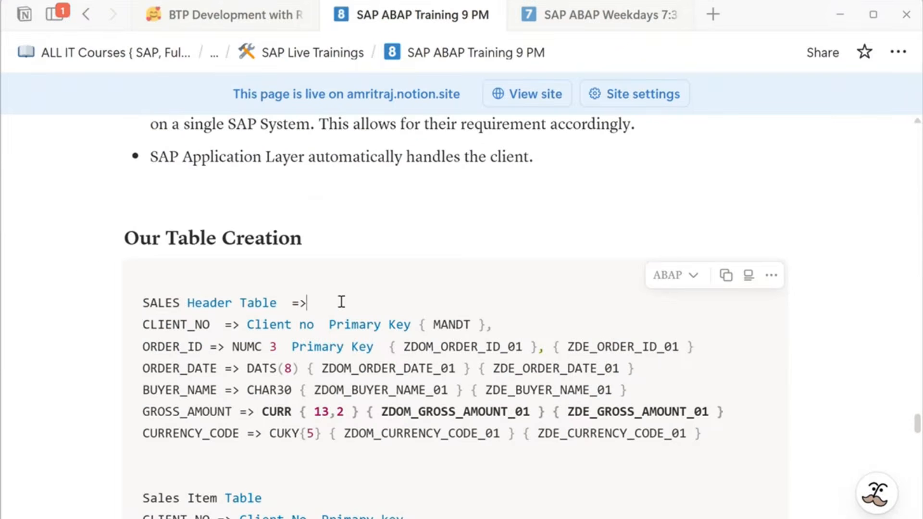
Step: Copy the table name ZSALES_HEADER_01 from the Generate Table Maintenance Dialog session and paste it after the SALES Header Table arrow in the notes
{"action": "key", "text": "alt+Tab"}
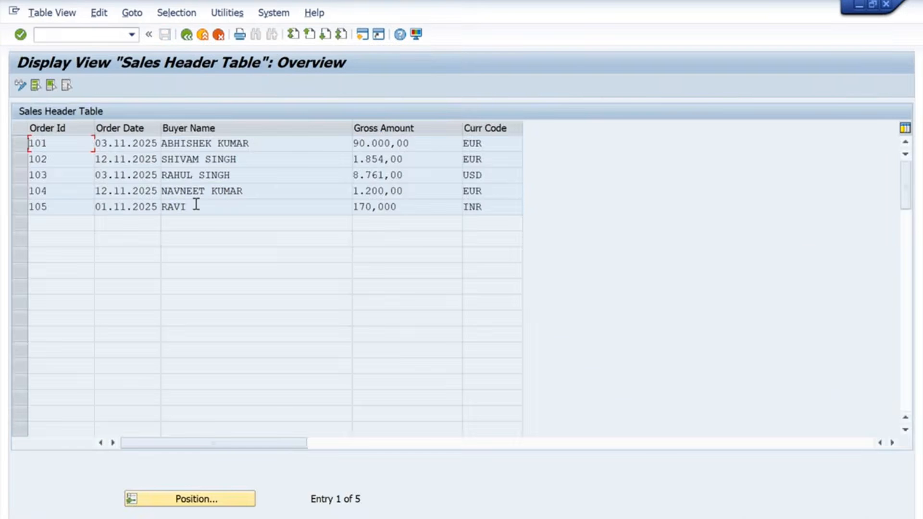
{"action": "key", "text": "alt+Tab"}
{"action": "key", "text": "alt+Tab"}
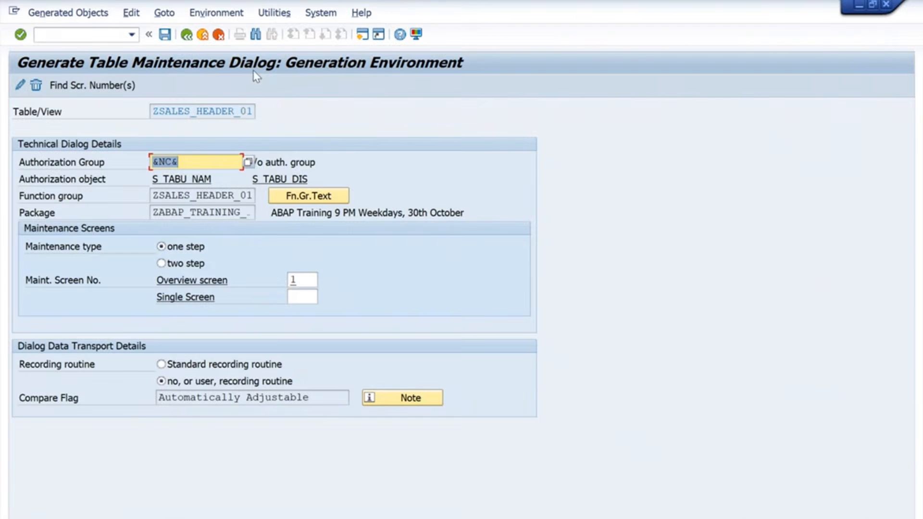
{"action": "double_click", "coordinate": [248, 111]}
{"action": "key", "text": "ctrl+c"}
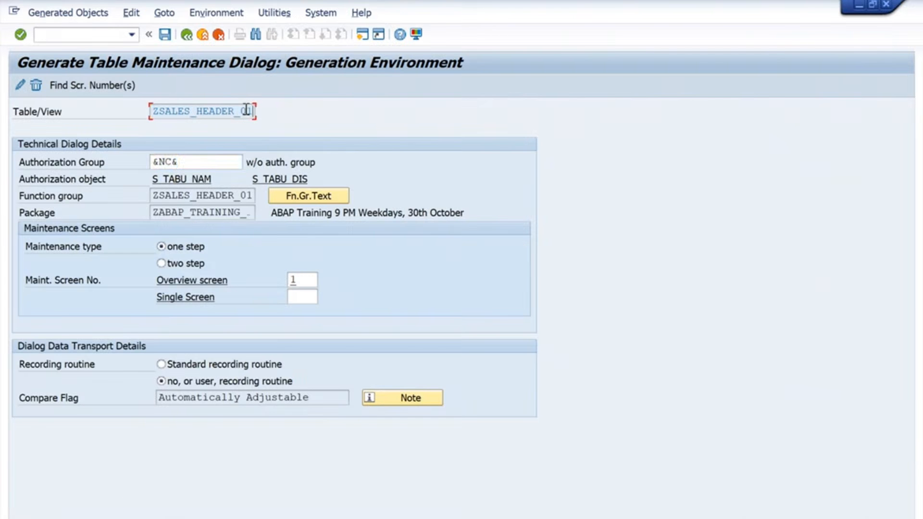
{"action": "key", "text": "alt+Tab"}
{"action": "key", "text": "alt+Tab"}
{"action": "key", "text": "alt+Tab"}
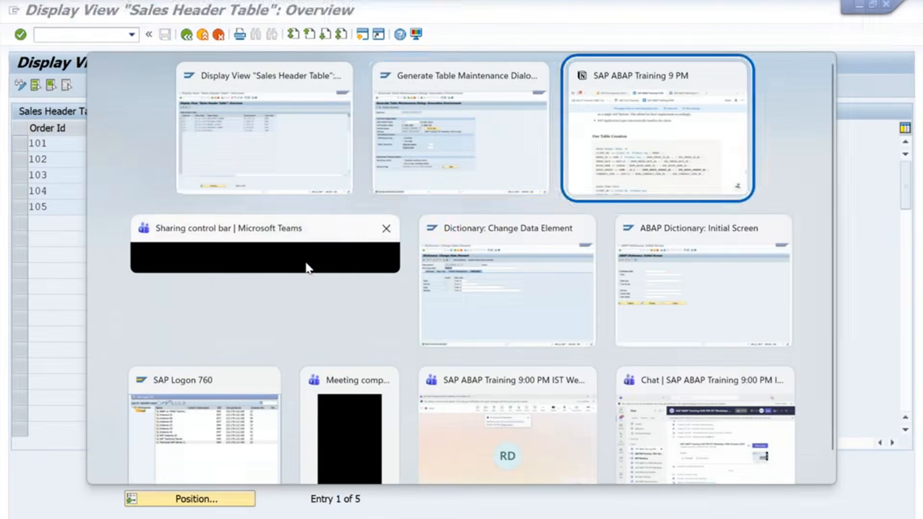
{"action": "key", "text": "ctrl+v"}
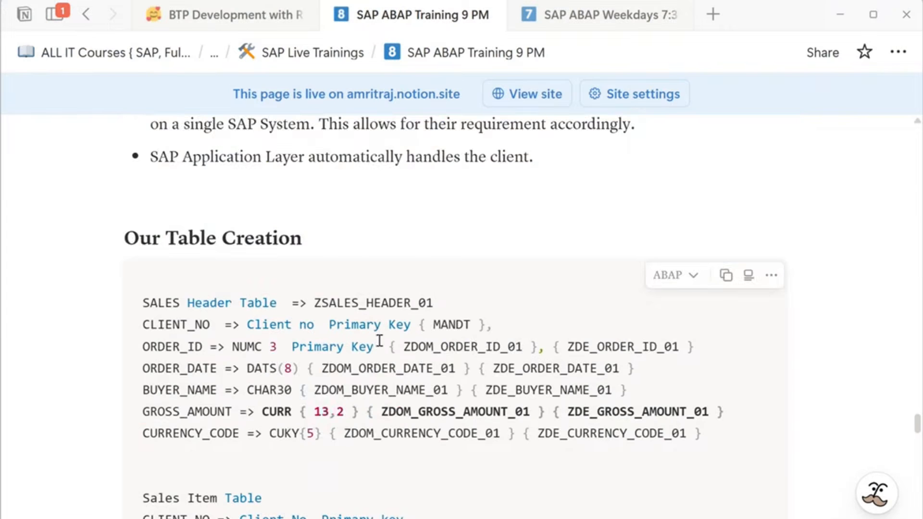
Step: Add "{ MANDT }" to the end of the CLIENT_NO line of the Sales Item Table
{"action": "scroll", "coordinate": [379, 341], "scroll_direction": "down", "scroll_amount": 3}
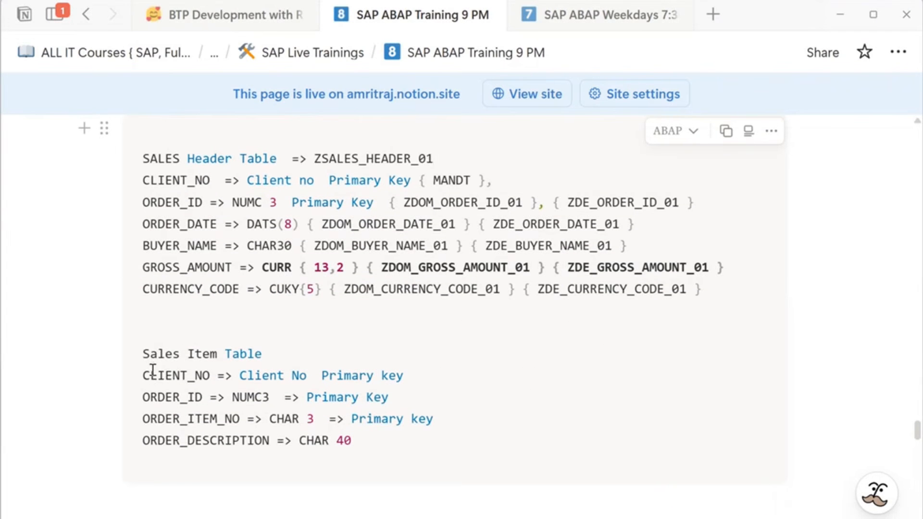
{"action": "left_click", "coordinate": [437, 376]}
{"action": "type", "text": "{ MANDT }"}
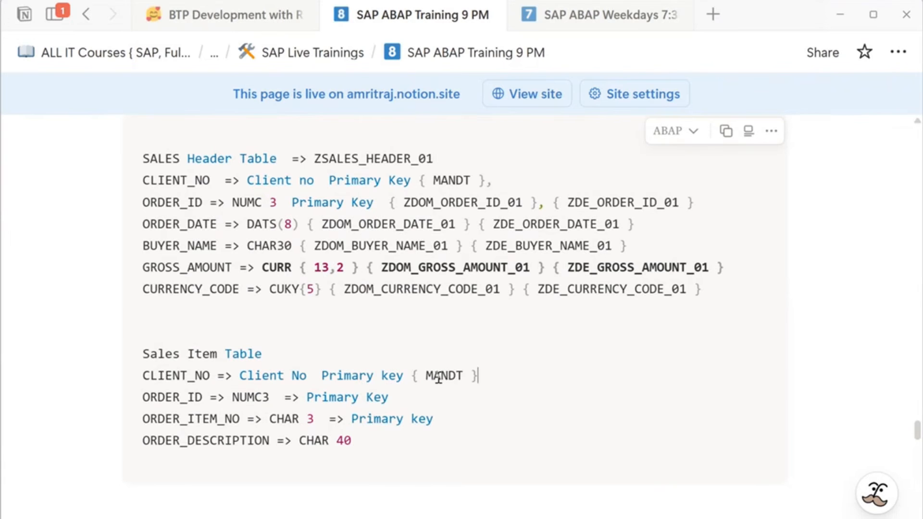
Step: Add "{ ZDE_ORDER_ID_01 }" to the Sales Item Table's ORDER_ID line, copying the data element name from the header table's ORDER_ID line
{"action": "type", "text": " {"}
{"action": "left_click_drag", "start_coordinate": [568, 202], "coordinate": [687, 200]}
{"action": "key", "text": "ctrl+c"}
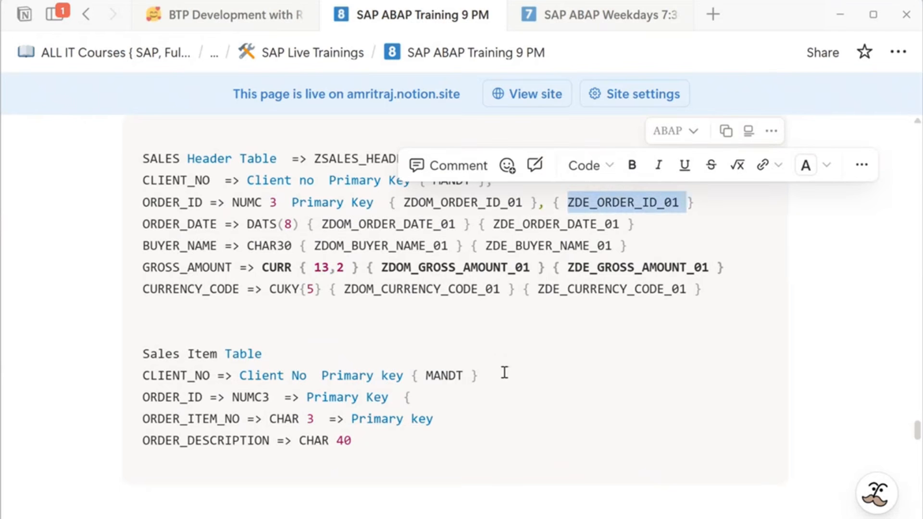
{"action": "left_click", "coordinate": [466, 399]}
{"action": "key", "text": "ctrl+v"}
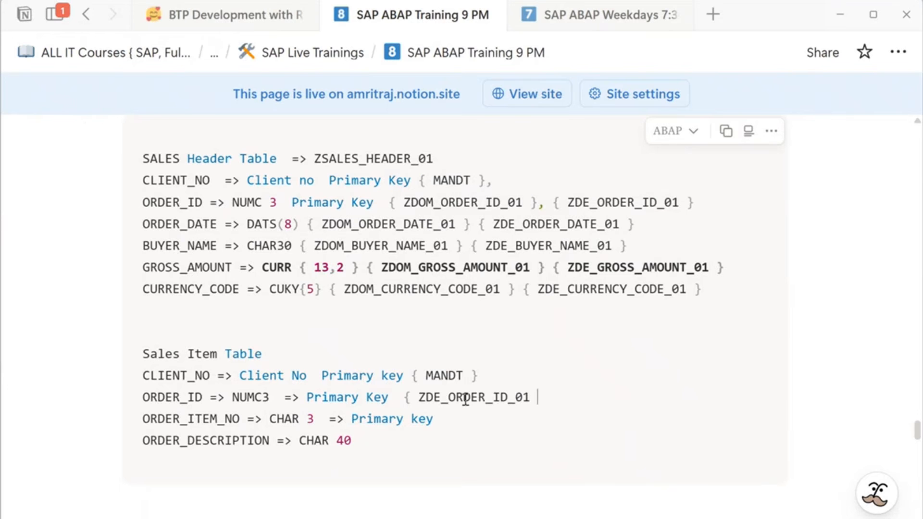
{"action": "type", "text": "}"}
Step: Switch to the Sales Header Table display session in SAP and start transaction SE11
{"action": "key", "text": "alt+Tab"}
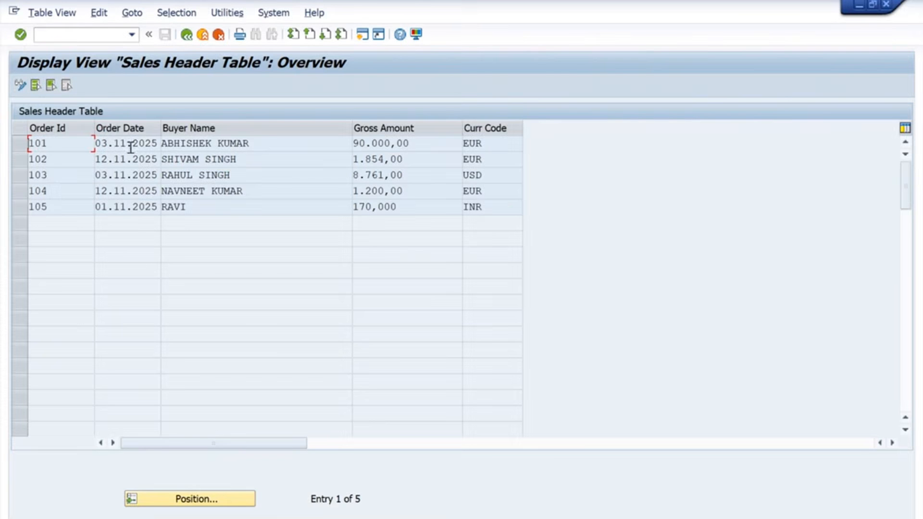
{"action": "left_click", "coordinate": [90, 36]}
{"action": "type", "text": "/nse11"}
{"action": "key", "text": "Return"}
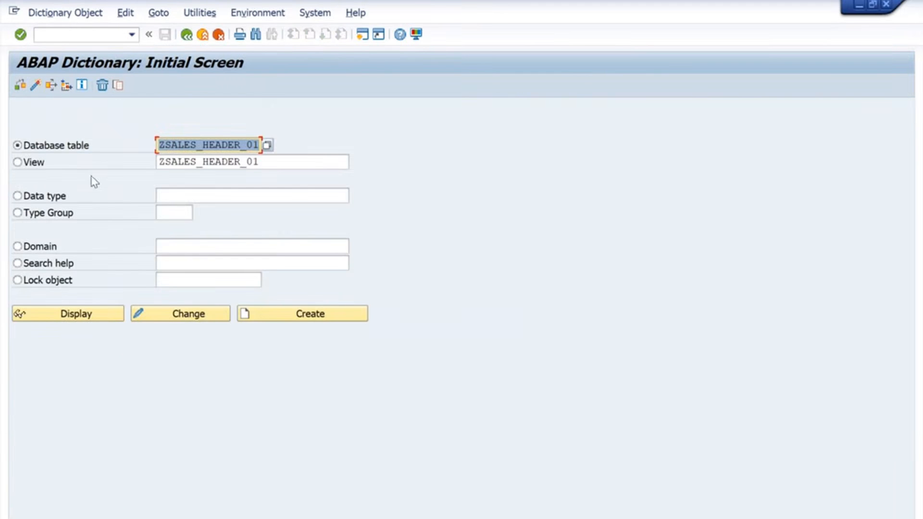
Step: Create the data element ZDE_ORDER_ITEM_NO_01 with the short description "Order Item Number"
{"action": "left_click", "coordinate": [58, 197]}
{"action": "left_click", "coordinate": [158, 198]}
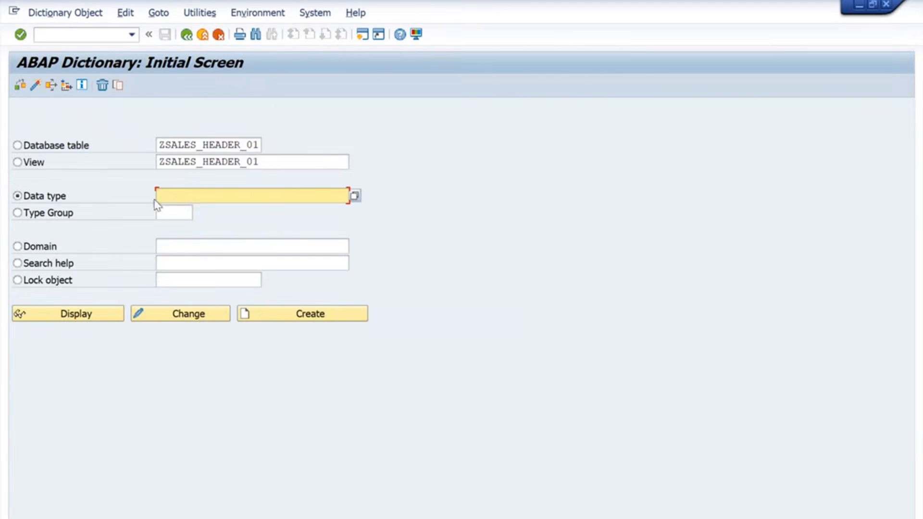
{"action": "type", "text": "Z"}
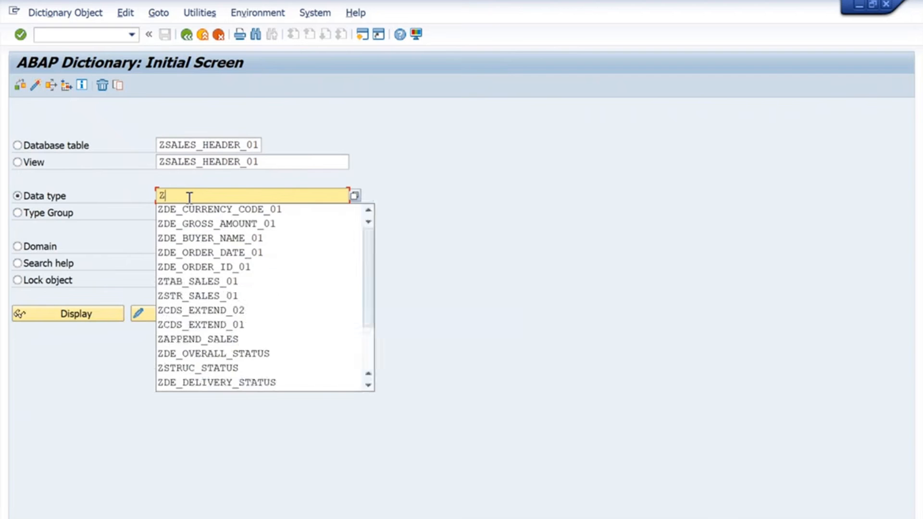
{"action": "type", "text": "DE_ORD_"}
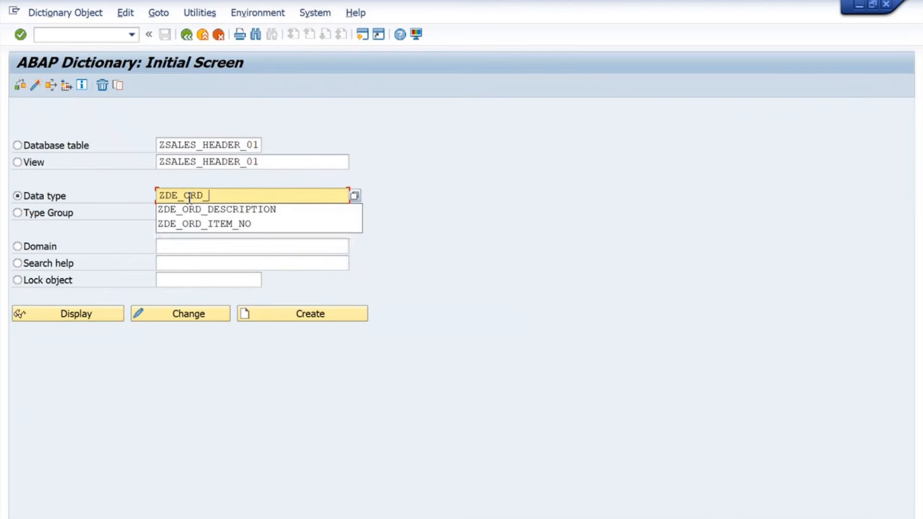
{"action": "key", "text": "BackSpace"}
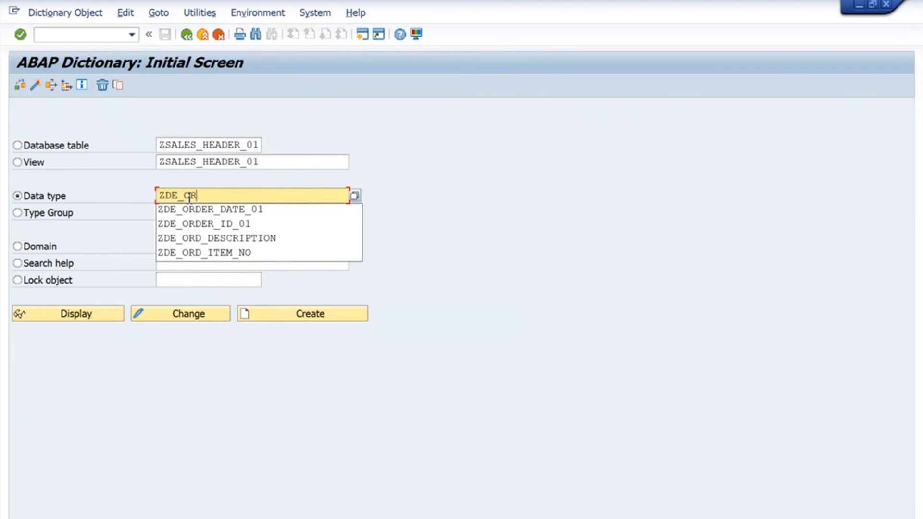
{"action": "type", "text": "DER_ITEM"}
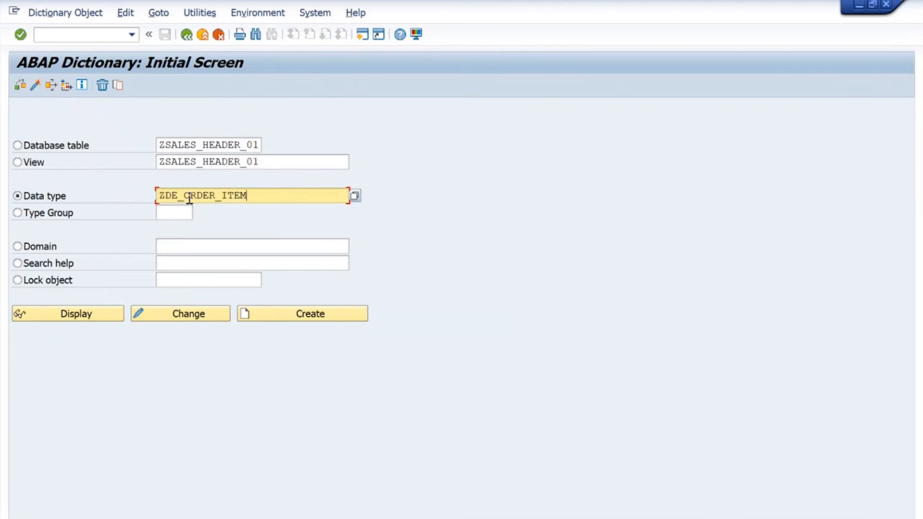
{"action": "type", "text": "_NO_01"}
{"action": "left_click", "coordinate": [319, 315]}
{"action": "left_click", "coordinate": [263, 264]}
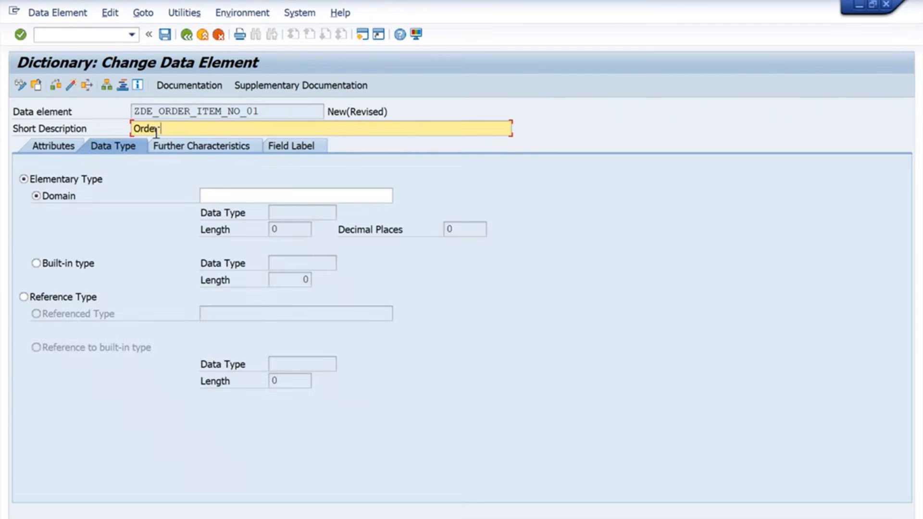
{"action": "type", "text": "Order Item Number"}
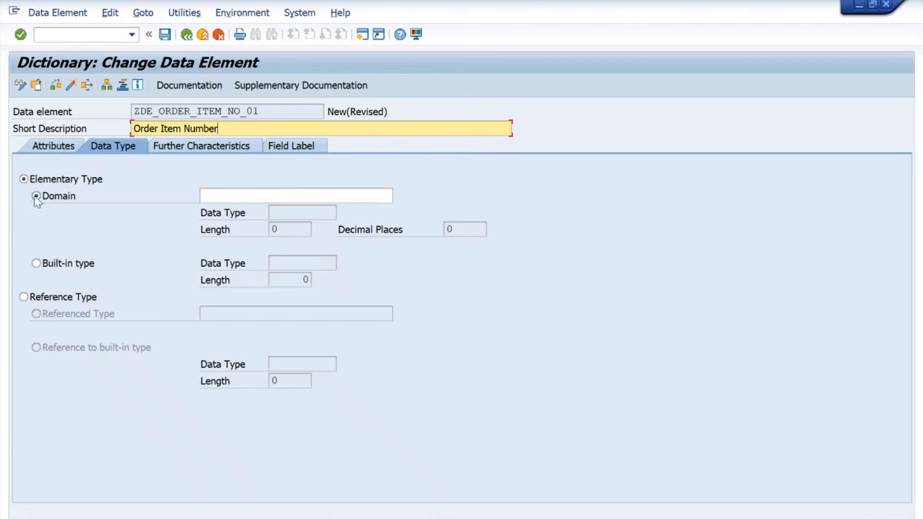
Step: Check ORDER_ITEM_NO's type in the notes and give the data element the built-in type CHAR with length 3
{"action": "left_click", "coordinate": [205, 198]}
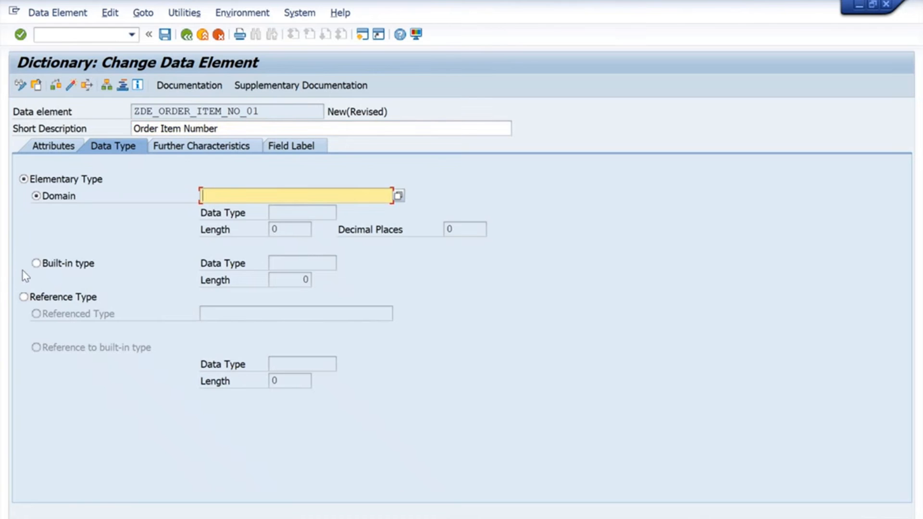
{"action": "left_click", "coordinate": [44, 266]}
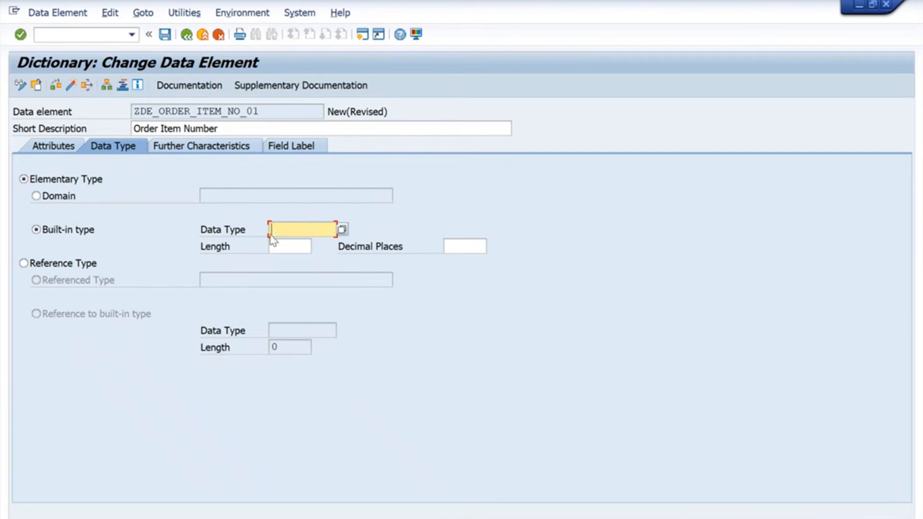
{"action": "key", "text": "alt+Tab"}
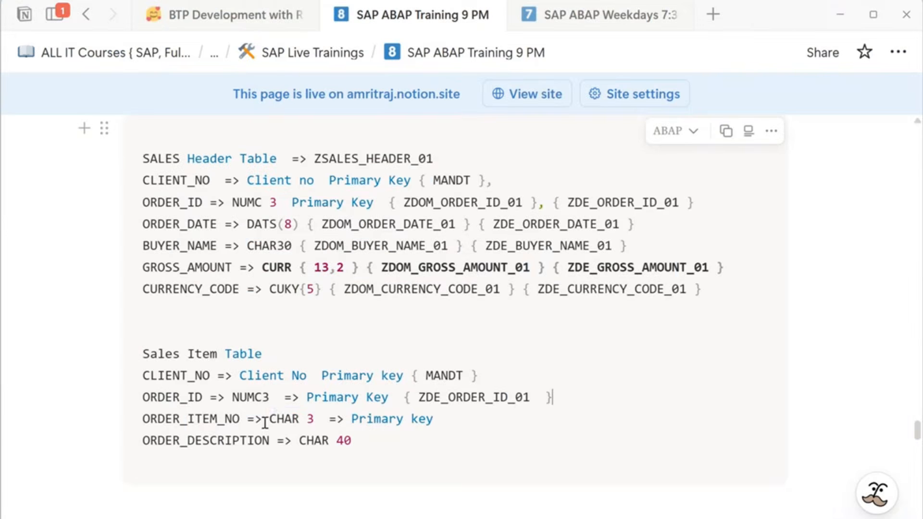
{"action": "left_click_drag", "start_coordinate": [269, 418], "coordinate": [316, 419]}
{"action": "key", "text": "alt+Tab"}
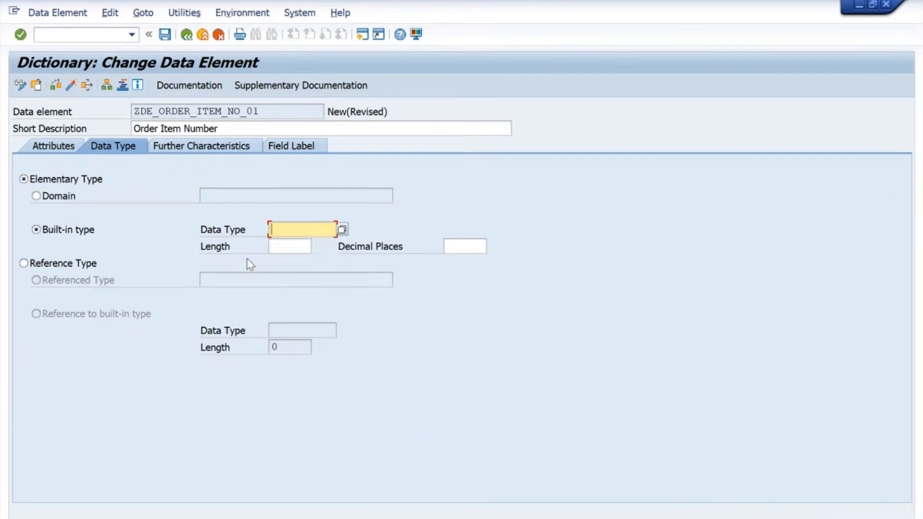
{"action": "type", "text": "CHAR"}
{"action": "key", "text": "Return"}
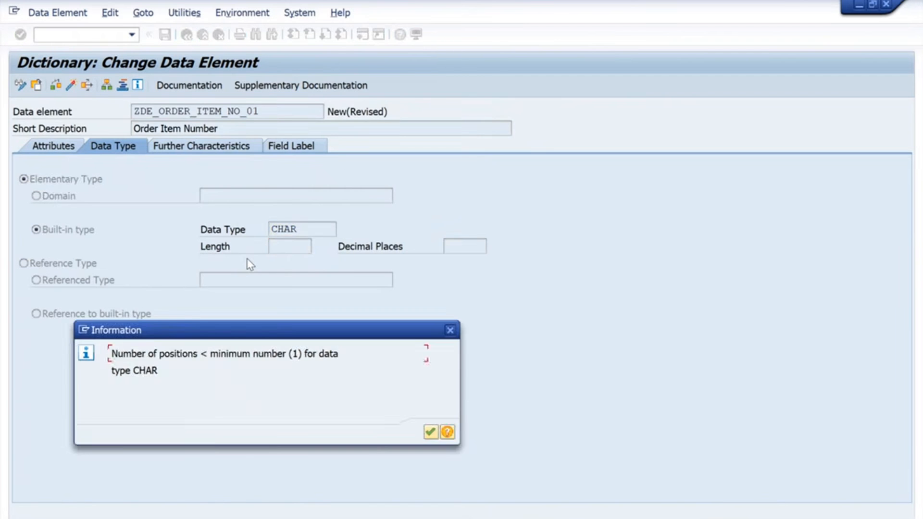
{"action": "key", "text": "Return"}
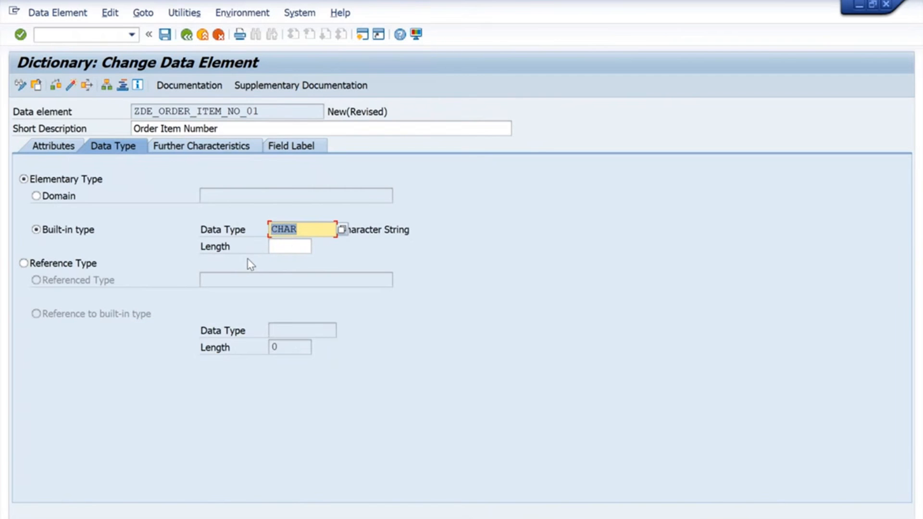
{"action": "left_click", "coordinate": [289, 249]}
{"action": "type", "text": "3"}
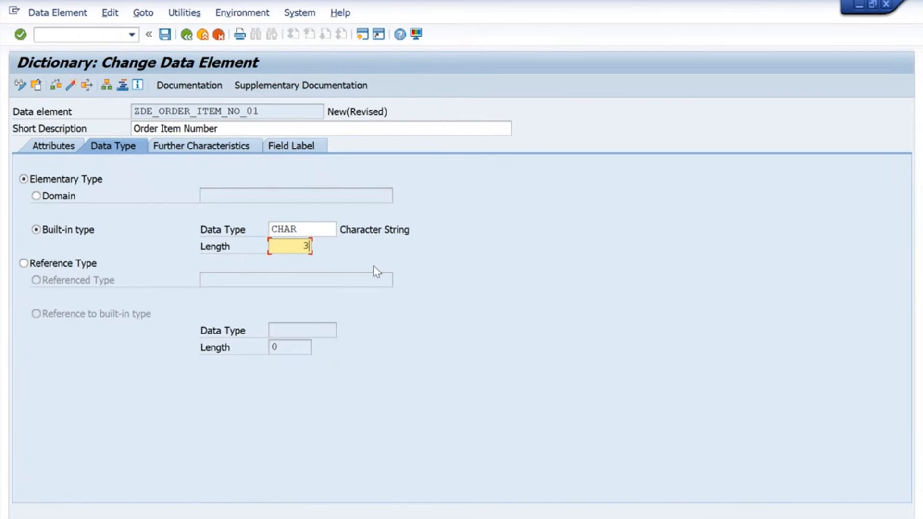
Step: Set the data element's short field label to "Ord Itm No"
{"action": "left_click", "coordinate": [298, 150]}
{"action": "left_click", "coordinate": [209, 193]}
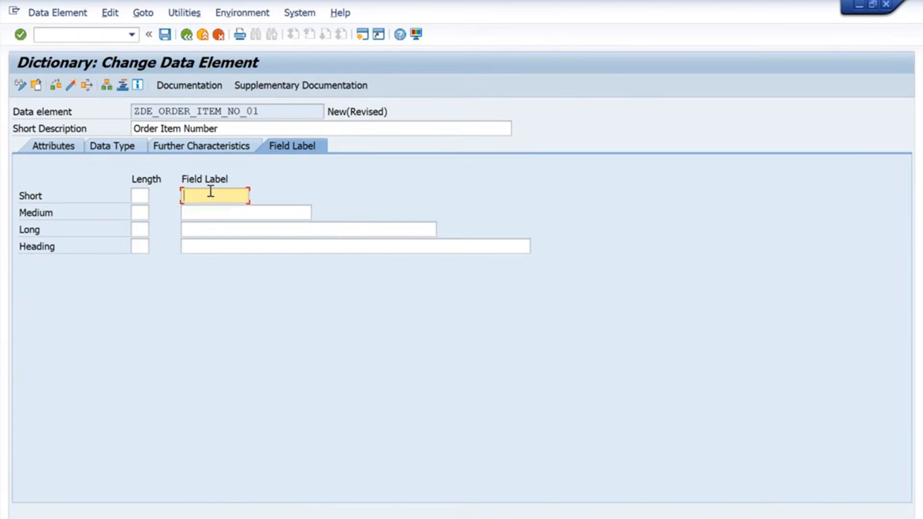
{"action": "type", "text": "OR"}
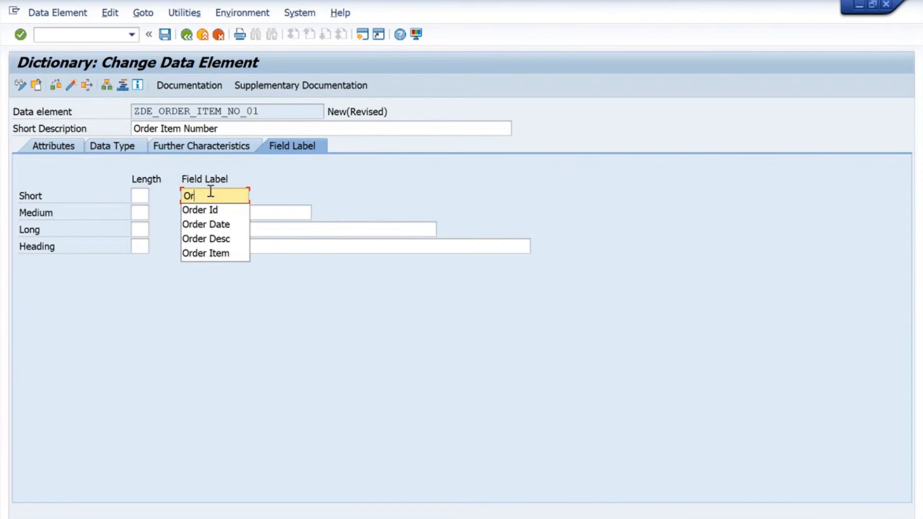
{"action": "type", "text": "d Item"}
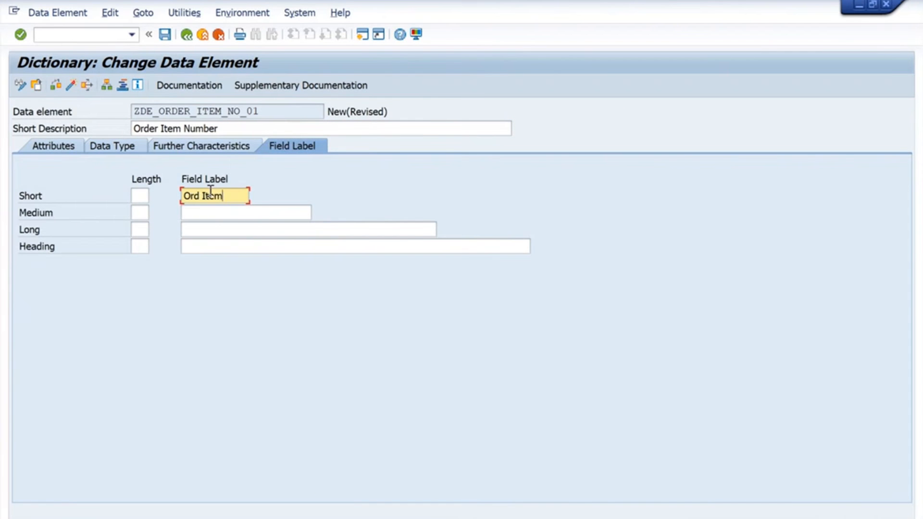
{"action": "type", "text": " N"}
{"action": "left_click", "coordinate": [211, 195]}
{"action": "key", "text": "Delete"}
{"action": "key", "text": "Tab"}
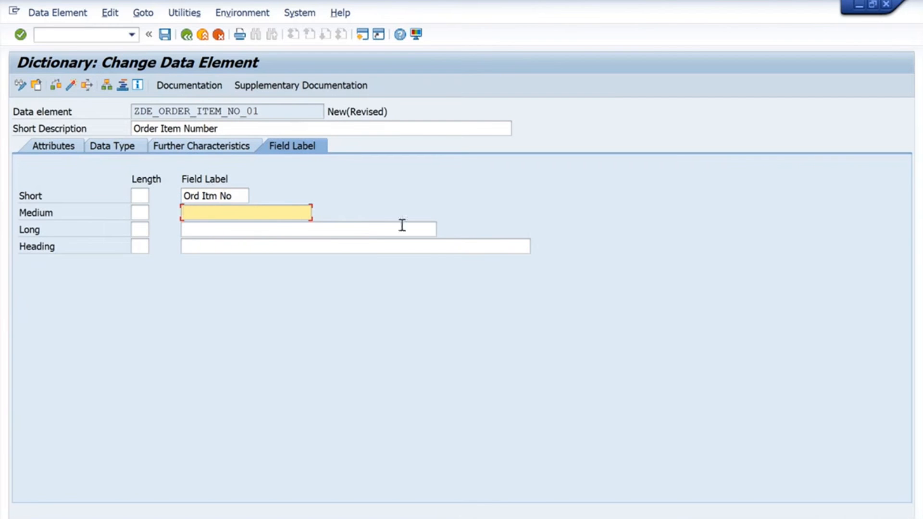
Step: Set the medium, long and heading field labels to "Order Item No"
{"action": "type", "text": "Order"}
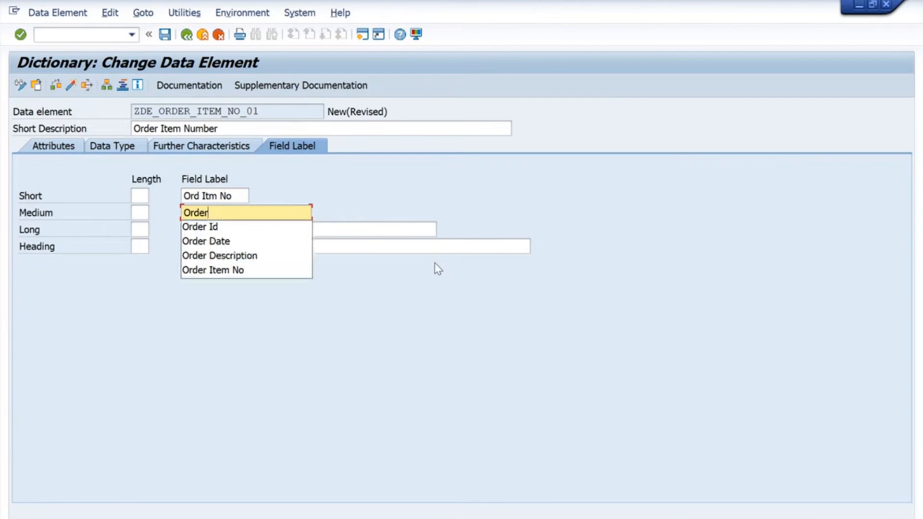
{"action": "type", "text": " Item No"}
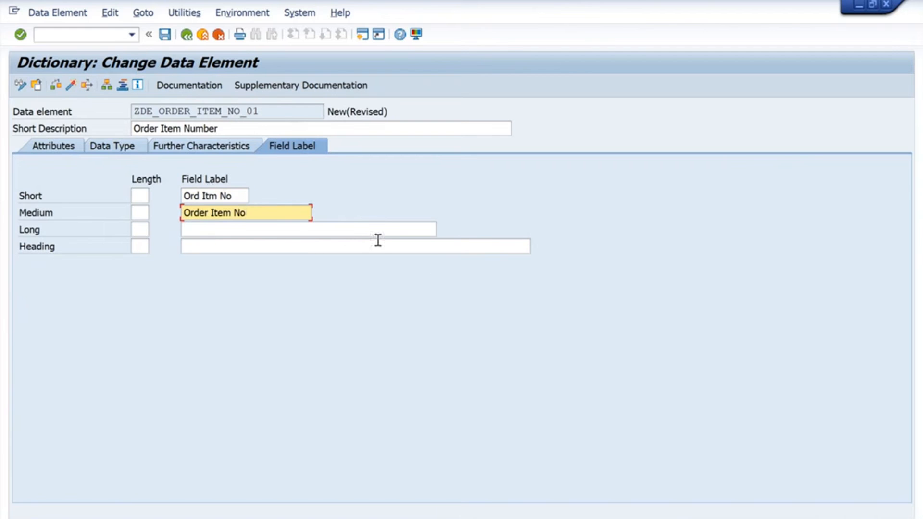
{"action": "left_click", "coordinate": [273, 229]}
{"action": "type", "text": "Order Item No"}
{"action": "left_click", "coordinate": [268, 247]}
{"action": "type", "text": "Order Item No"}
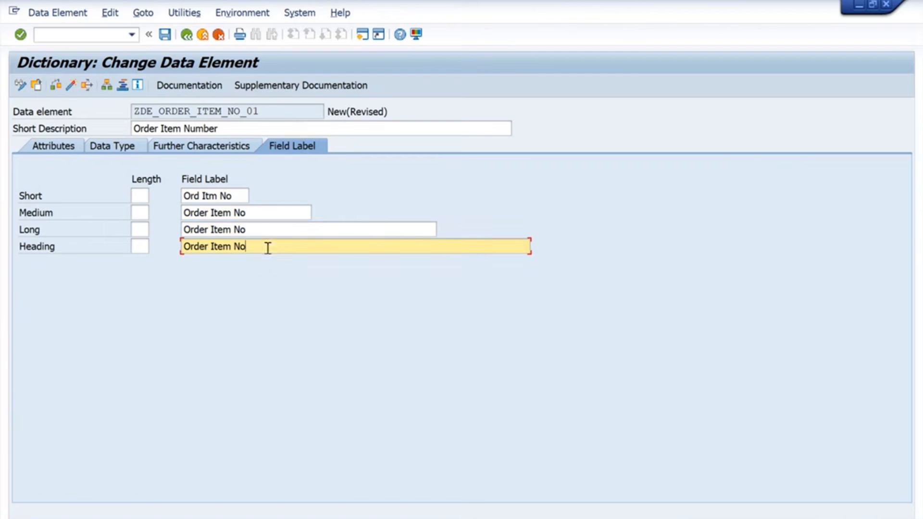
Step: Activate ZDE_ORDER_ITEM_NO_01, saving it in the proposed package under workbench request A4HK901890
{"action": "left_click", "coordinate": [71, 85]}
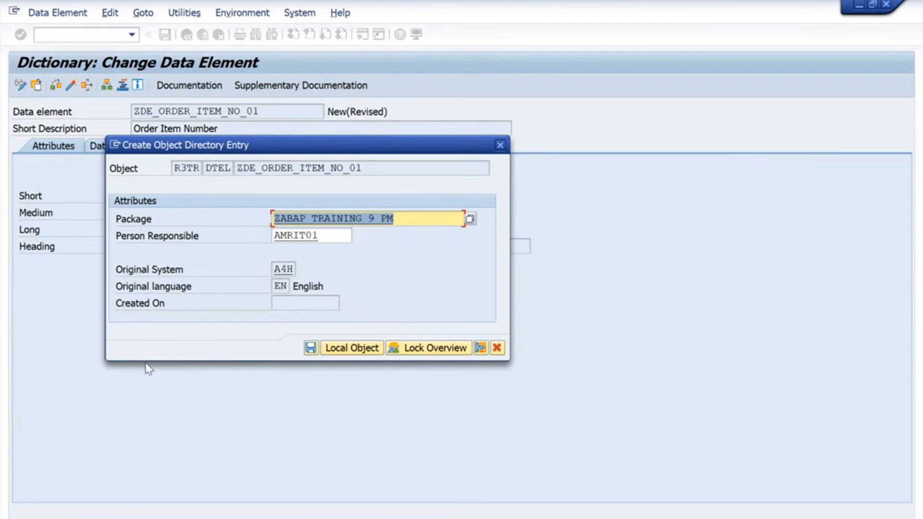
{"action": "left_click", "coordinate": [311, 347]}
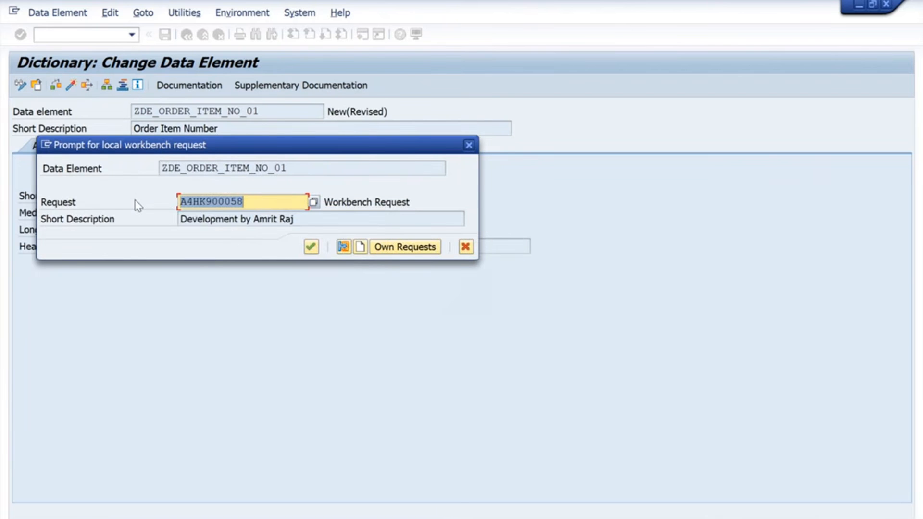
{"action": "left_click", "coordinate": [314, 202]}
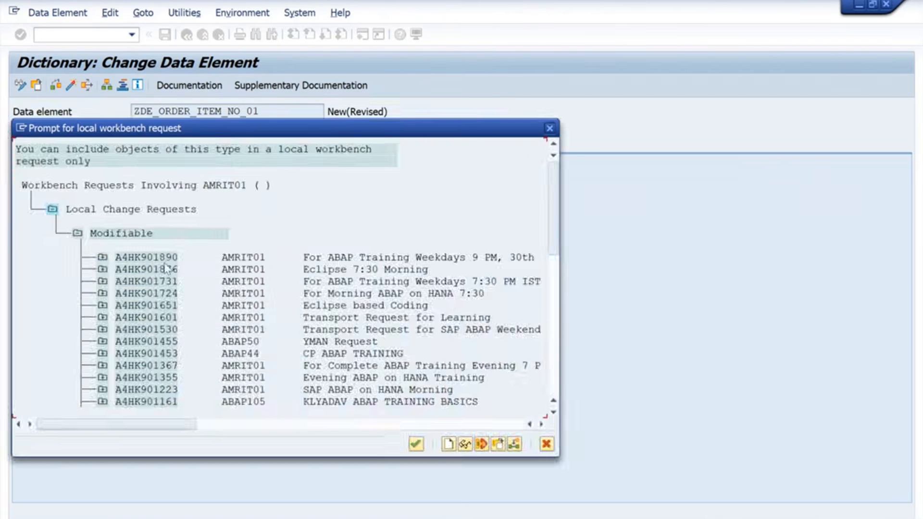
{"action": "double_click", "coordinate": [164, 260]}
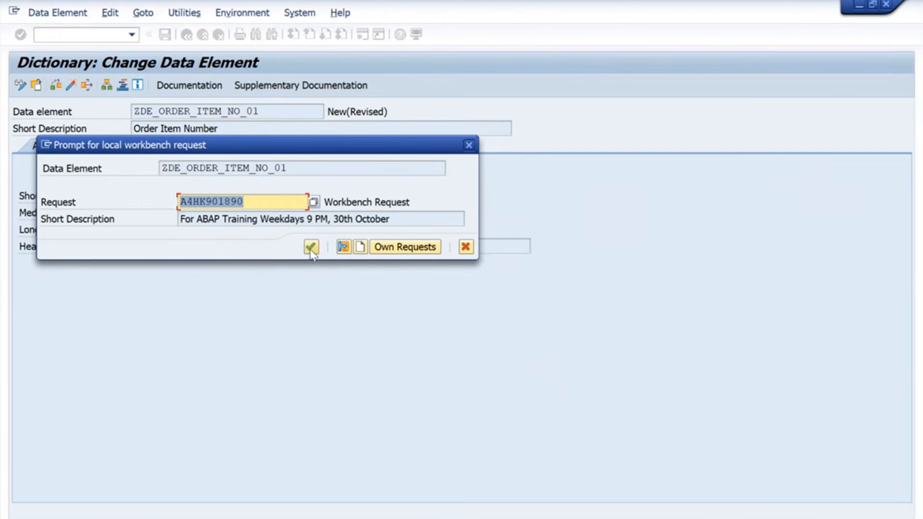
{"action": "left_click", "coordinate": [311, 247]}
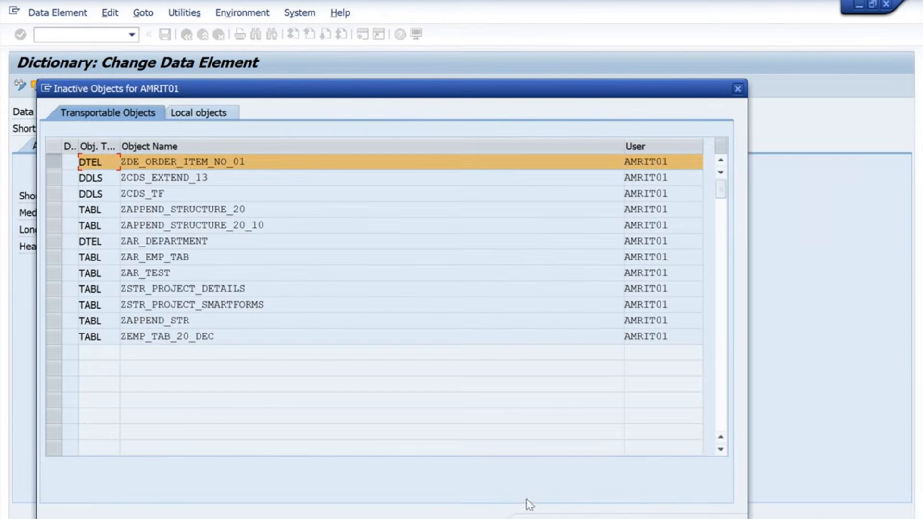
{"action": "left_click", "coordinate": [536, 517]}
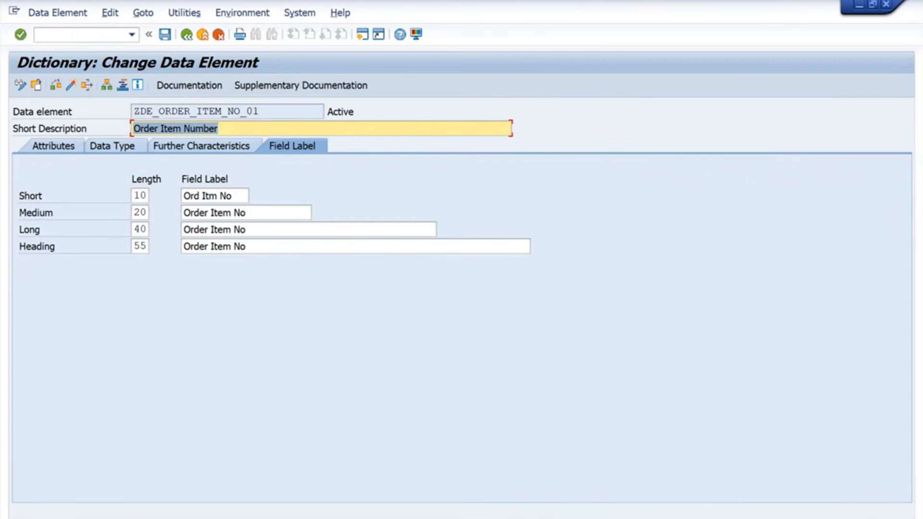
Step: Copy the data element name ZDE_ORDER_ITEM_NO_01 and add it in curly braces to the Sales Item Table's ORDER_ITEM_NO line in the Notion notes
{"action": "left_click", "coordinate": [261, 111]}
{"action": "left_click_drag", "start_coordinate": [261, 112], "coordinate": [85, 122]}
{"action": "key", "text": "ctrl+c"}
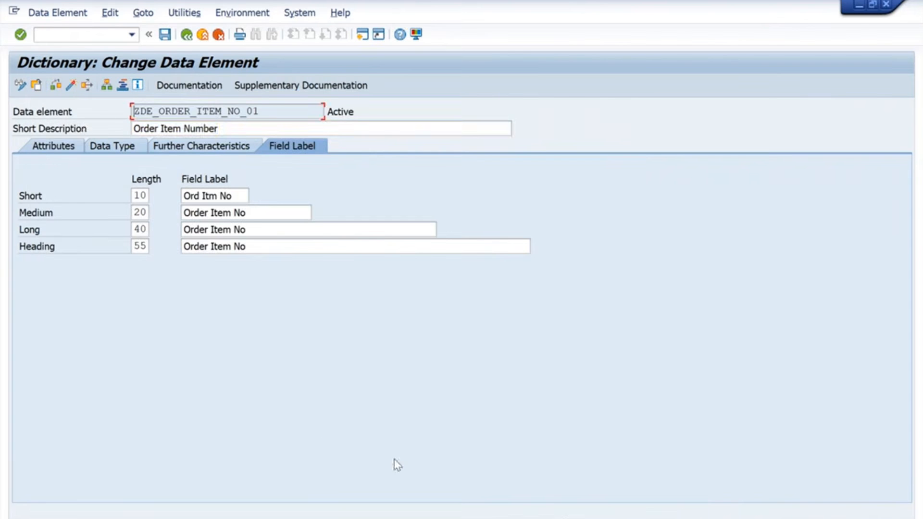
{"action": "key", "text": "alt+Tab"}
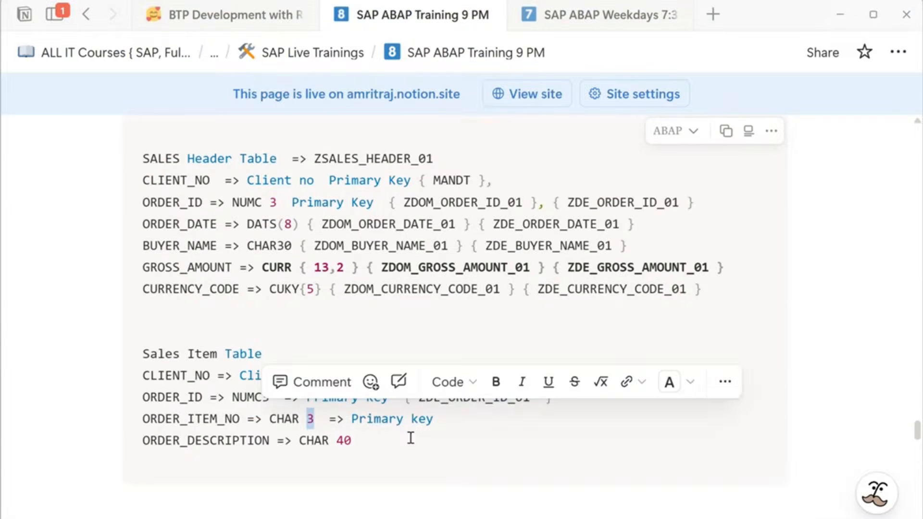
{"action": "left_click", "coordinate": [489, 420]}
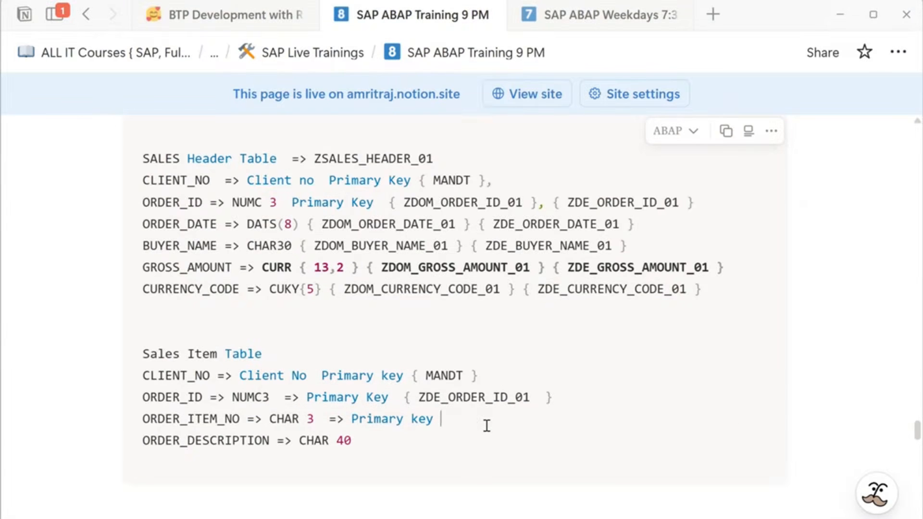
{"action": "type", "text": "{"}
{"action": "key", "text": "ctrl+v"}
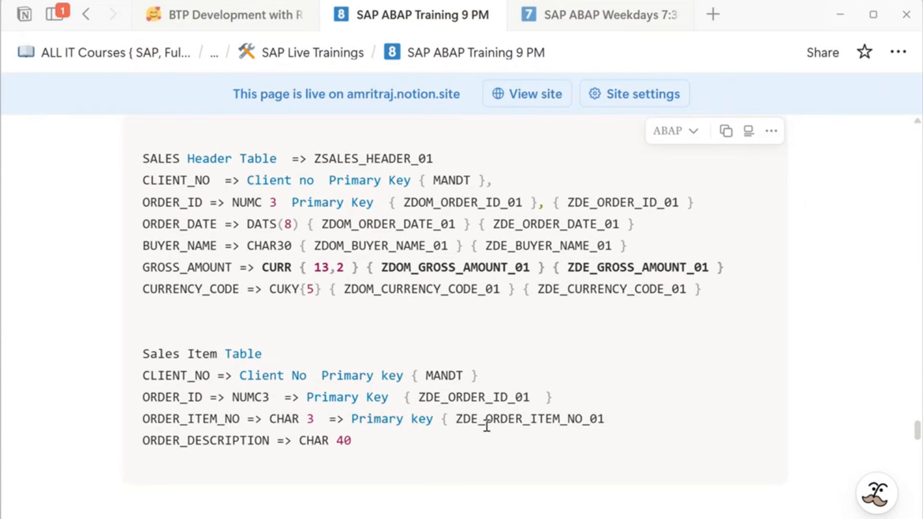
{"action": "type", "text": "} "}
{"action": "type", "text": "{"}
Step: Switch to SAP and start creating the data element ZDE_ORDER_DESC from the ABAP Dictionary initial screen
{"action": "left_click_drag", "start_coordinate": [299, 440], "coordinate": [343, 446]}
{"action": "key", "text": "alt+Tab"}
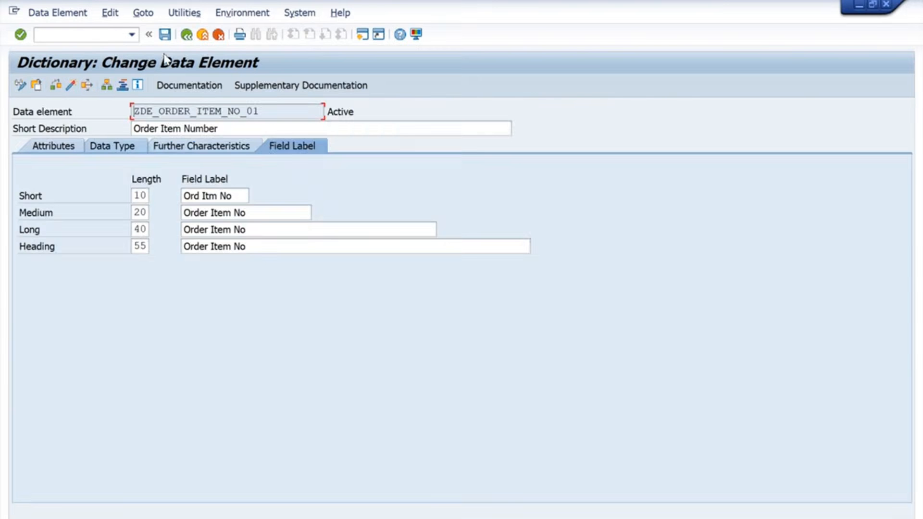
{"action": "left_click", "coordinate": [186, 35]}
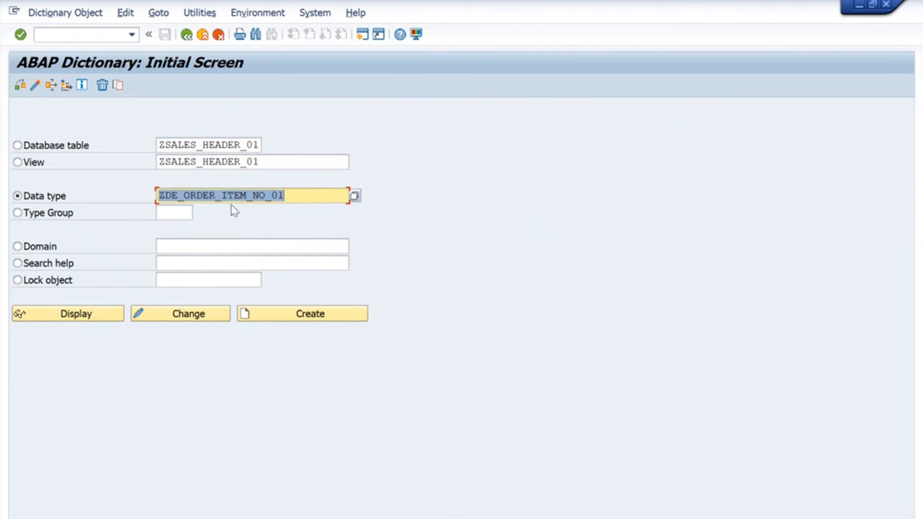
{"action": "left_click_drag", "start_coordinate": [221, 195], "coordinate": [322, 195]}
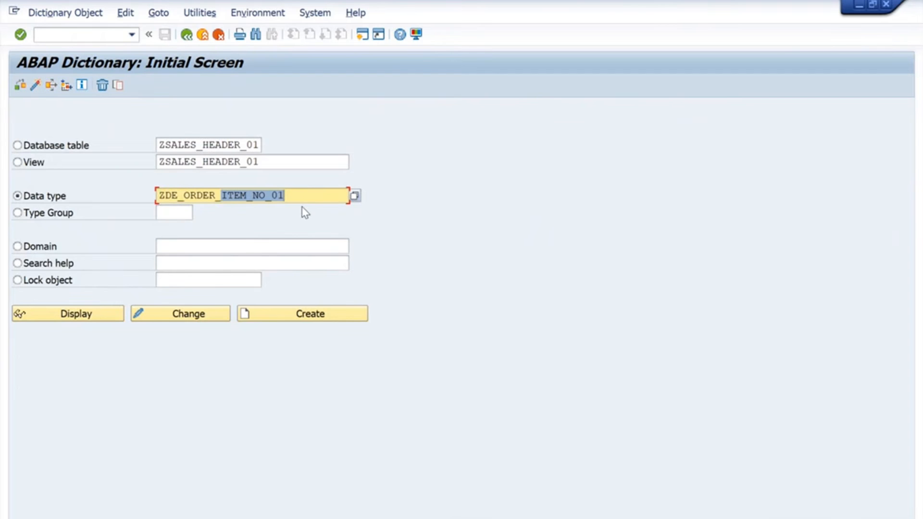
{"action": "type", "text": "DESC"}
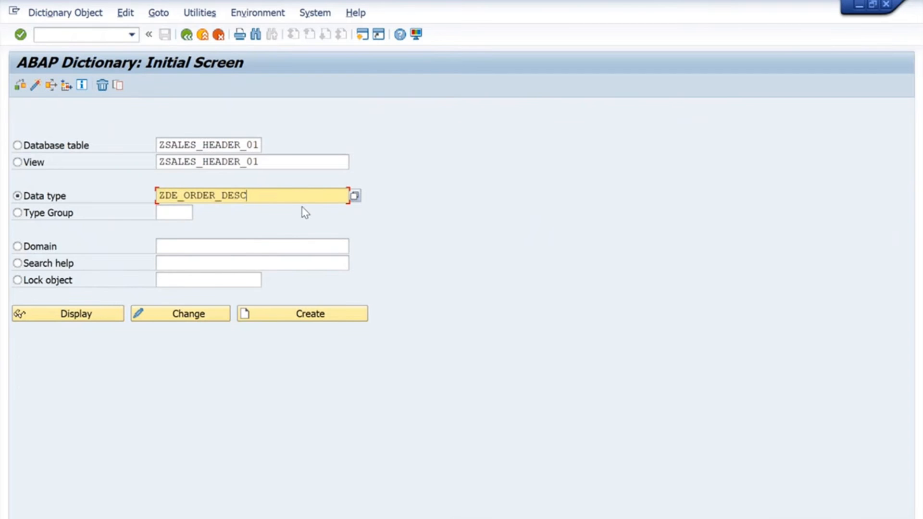
{"action": "left_click", "coordinate": [288, 308]}
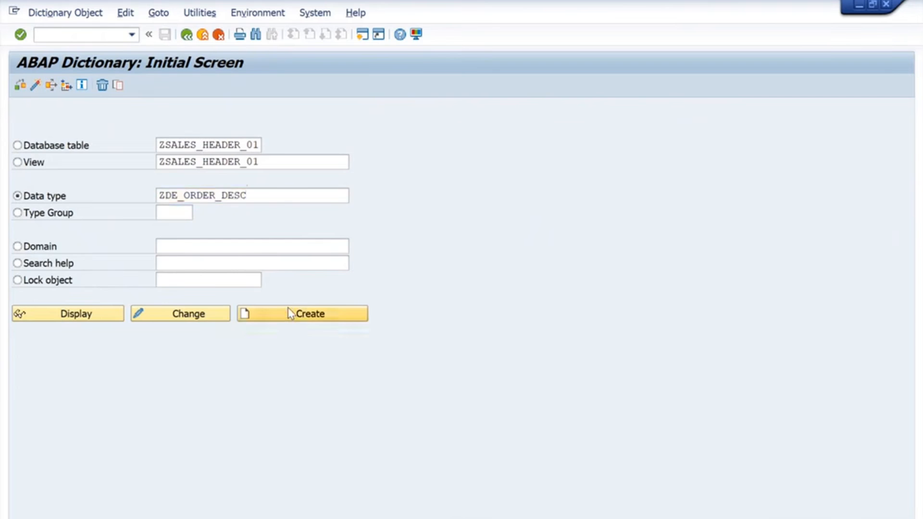
{"action": "left_click", "coordinate": [268, 263]}
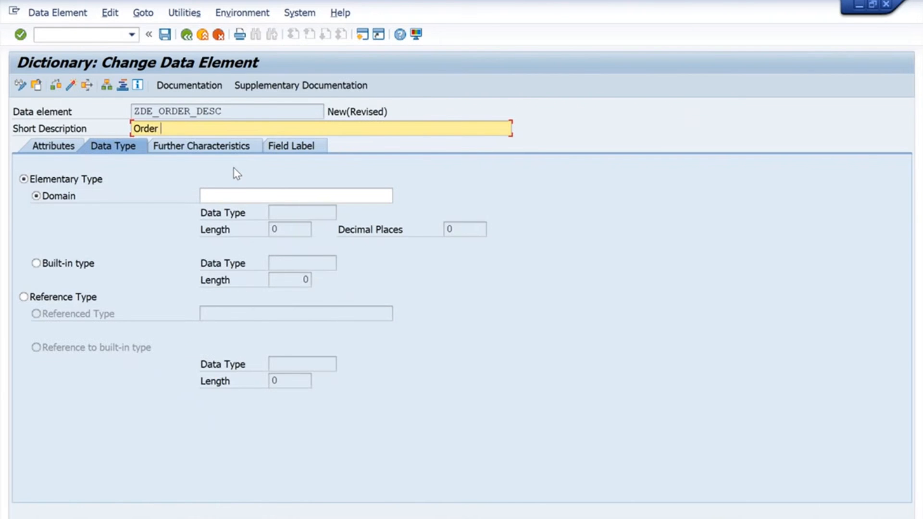
Step: Give the data element the short description "Order Description" and the built-in type CHAR with length 40
{"action": "type", "text": "Order Description"}
{"action": "left_click", "coordinate": [79, 264]}
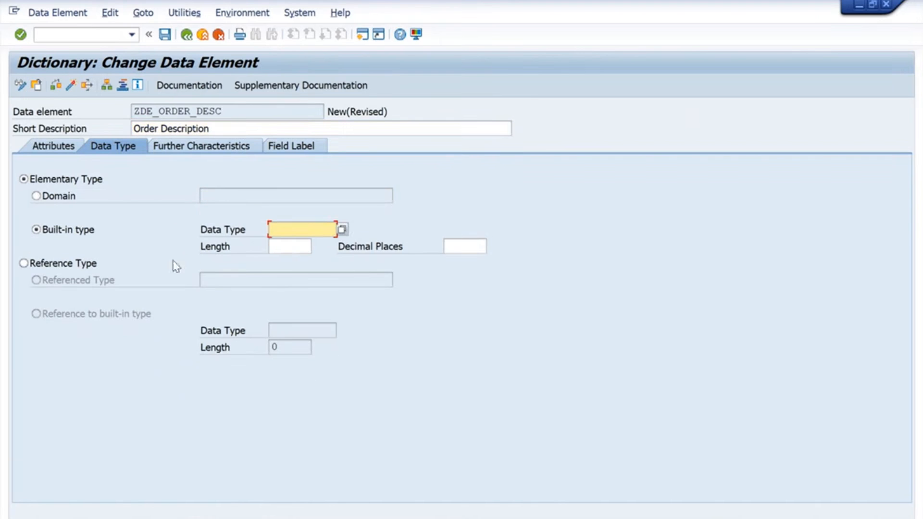
{"action": "type", "text": "CHAR"}
{"action": "left_click", "coordinate": [293, 248]}
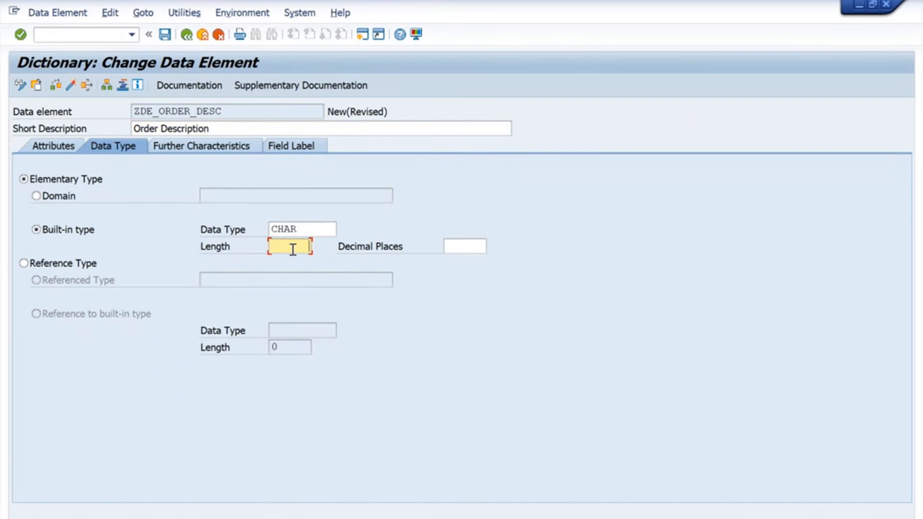
{"action": "type", "text": "40"}
{"action": "key", "text": "Return"}
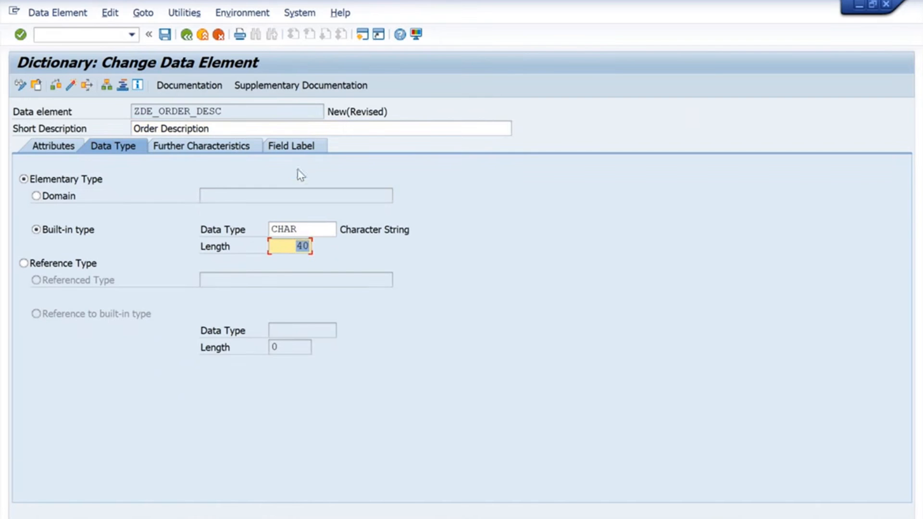
Step: Set the short field label to "Ord Desc" and the medium, long and heading labels to "Order Description"
{"action": "left_click", "coordinate": [296, 147]}
{"action": "left_click", "coordinate": [205, 195]}
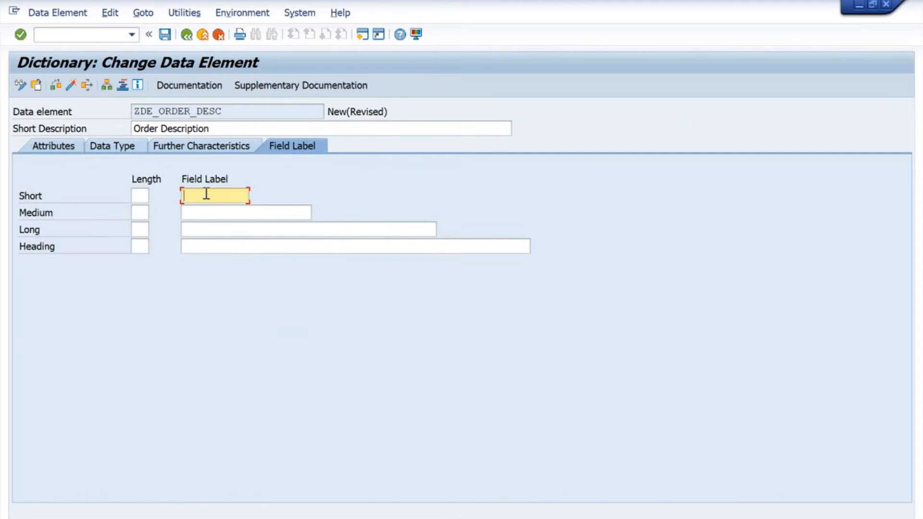
{"action": "type", "text": "Ord Desc"}
{"action": "left_click", "coordinate": [207, 219]}
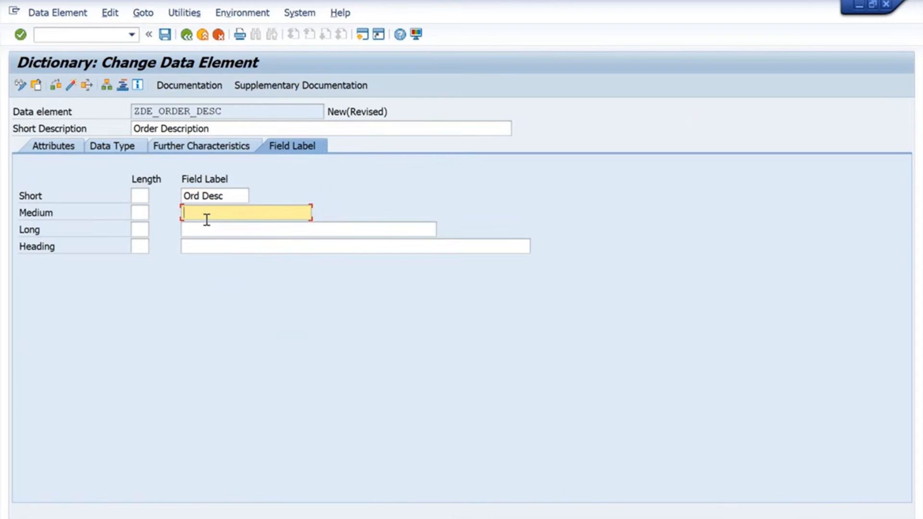
{"action": "type", "text": "Order Desc"}
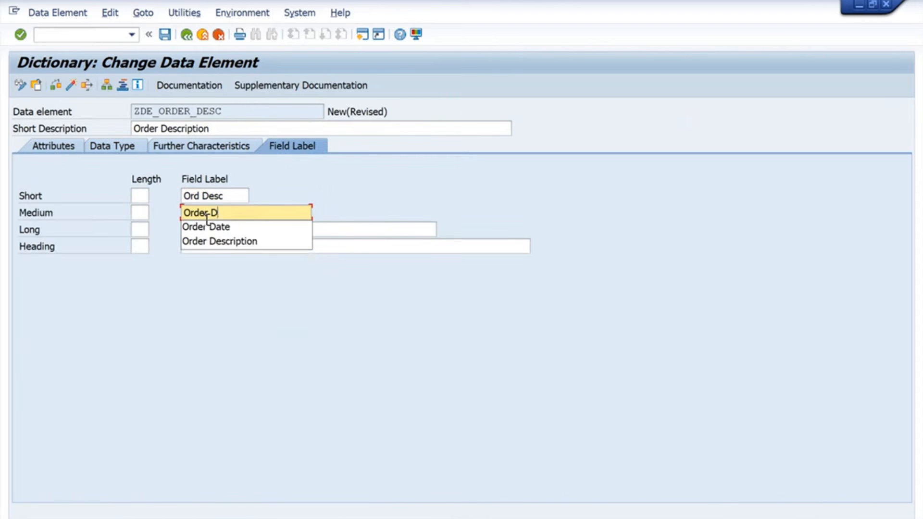
{"action": "key", "text": "Down"}
{"action": "key", "text": "Return"}
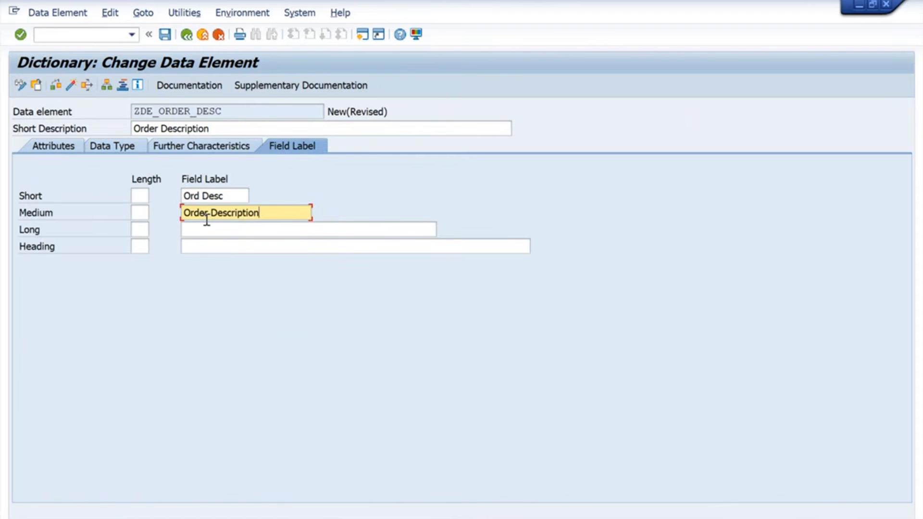
{"action": "left_click", "coordinate": [214, 234]}
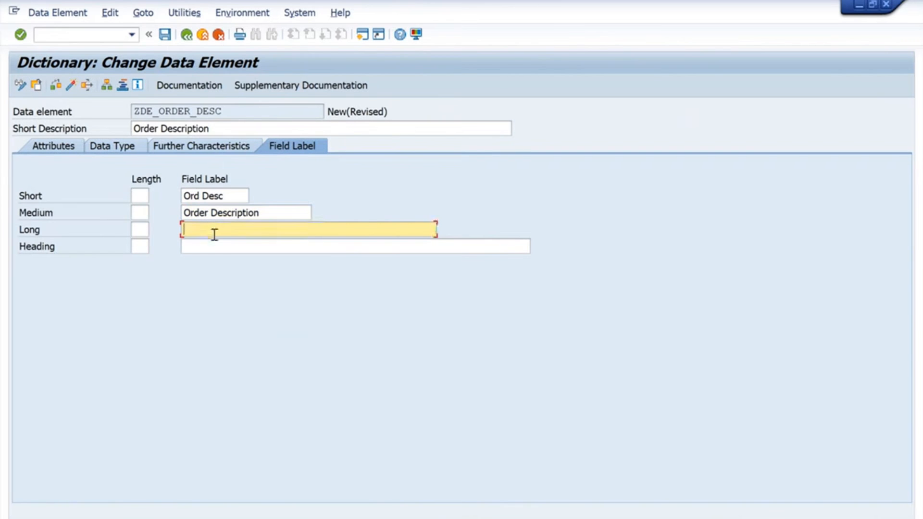
{"action": "key", "text": "ctrl+v"}
{"action": "left_click", "coordinate": [214, 247]}
{"action": "key", "text": "ctrl+v"}
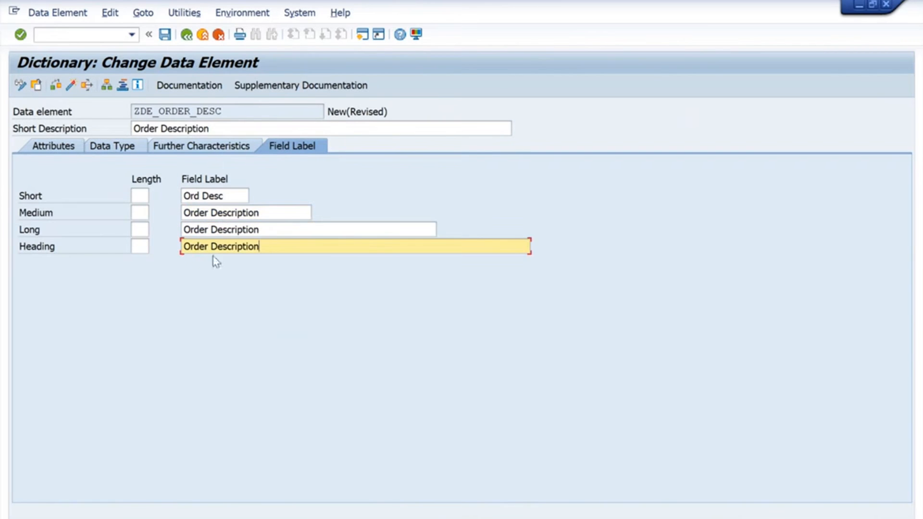
Step: Save ZDE_ORDER_DESC in the proposed package under workbench request A4HK901890 and activate it
{"action": "left_click", "coordinate": [165, 34]}
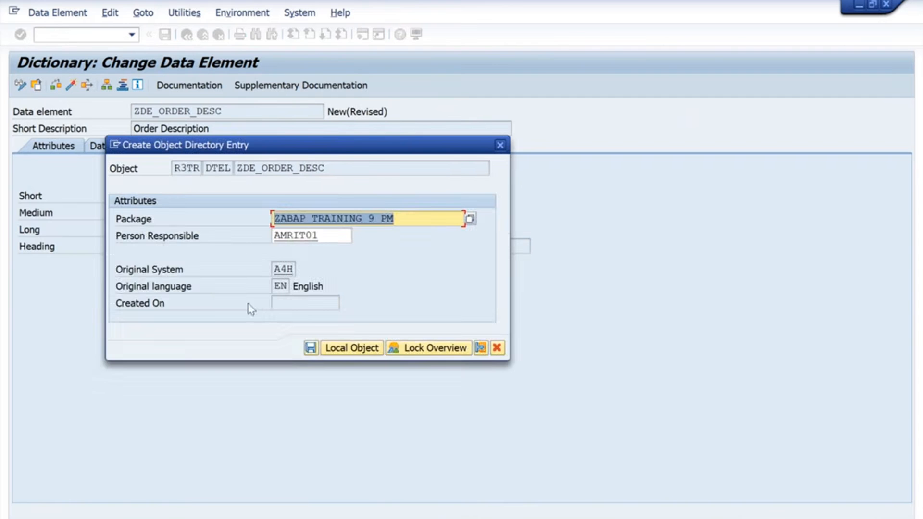
{"action": "left_click", "coordinate": [311, 348]}
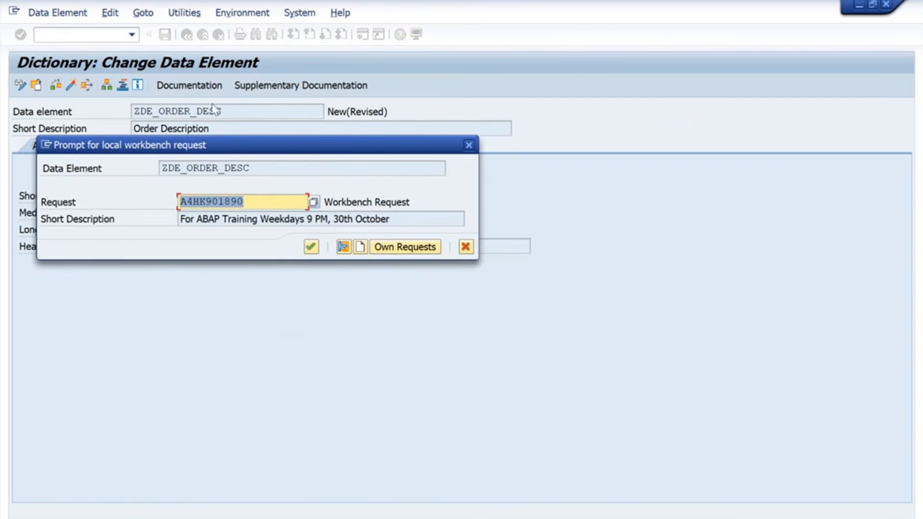
{"action": "left_click", "coordinate": [309, 248]}
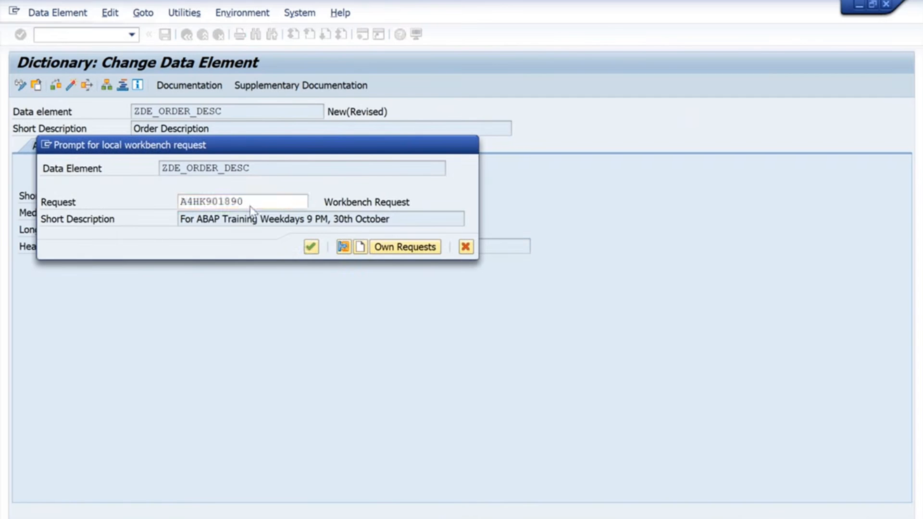
{"action": "left_click", "coordinate": [70, 86]}
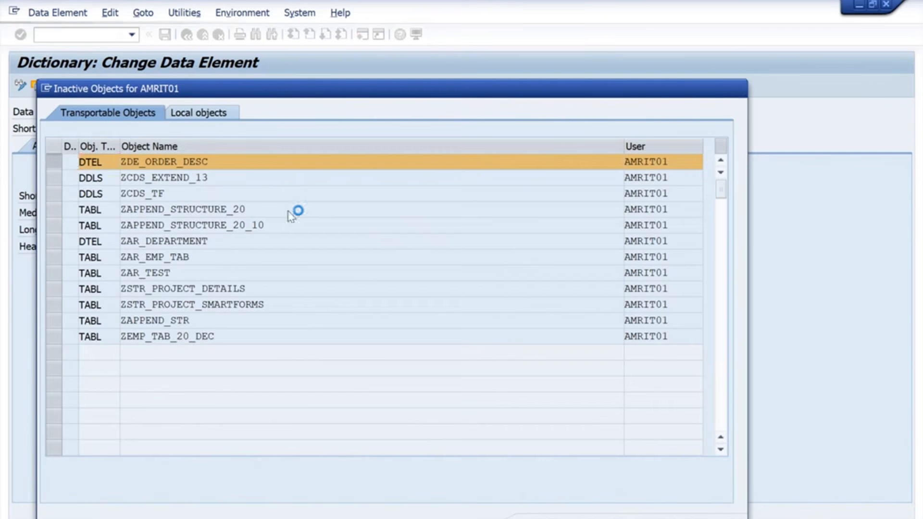
Step: Copy the data element name ZDE_ORDER_DESC and add it in curly braces to the Sales Item Table's ORDER_DESCRIPTION line in the Notion notes
{"action": "left_click_drag", "start_coordinate": [248, 111], "coordinate": [91, 108]}
{"action": "key", "text": "ctrl+c"}
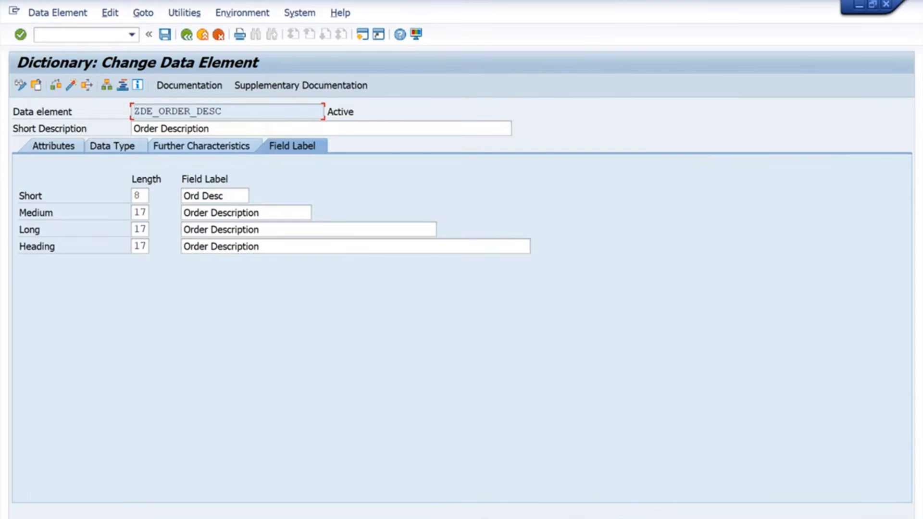
{"action": "key", "text": "alt+Tab"}
{"action": "left_click", "coordinate": [401, 445]}
{"action": "type", "text": "{"}
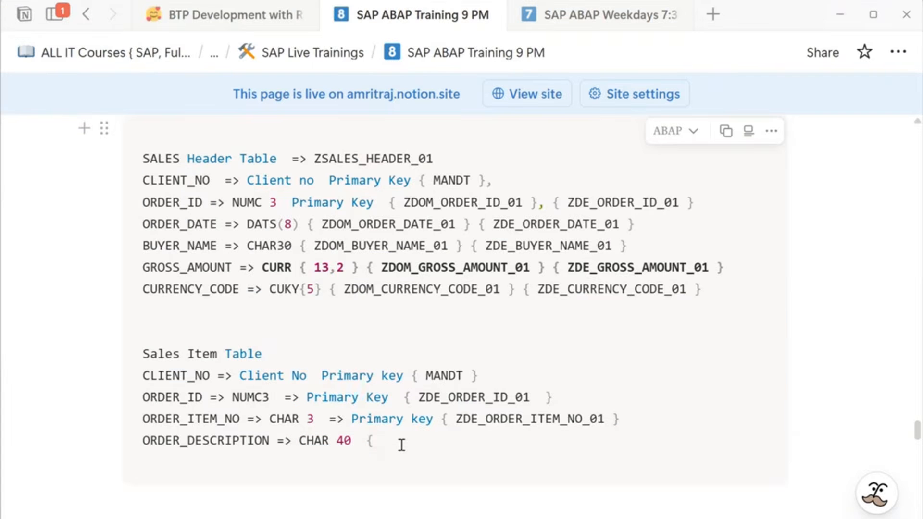
{"action": "key", "text": "ctrl+v"}
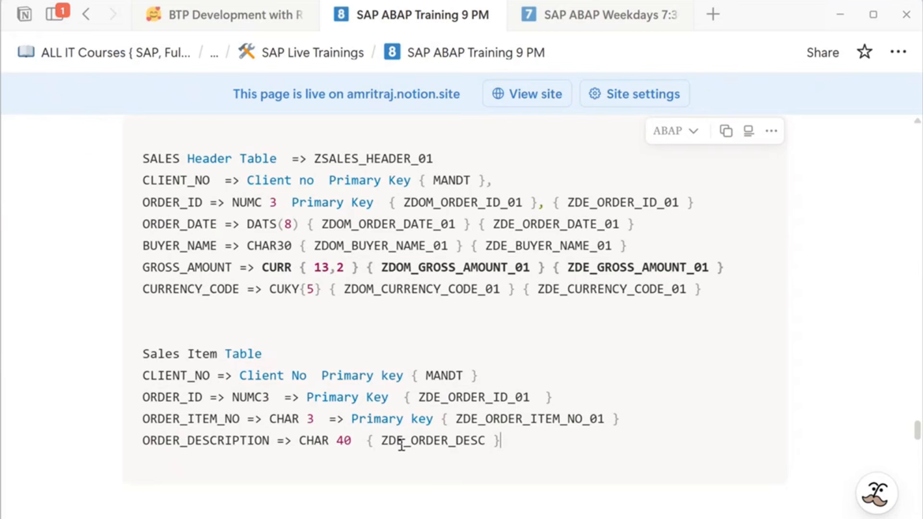
Step: Switch to SAP, restart SE11 and create the database table ZSALES_ITEM_01 with the short description "Sales Item Table"
{"action": "key", "text": "alt+Tab"}
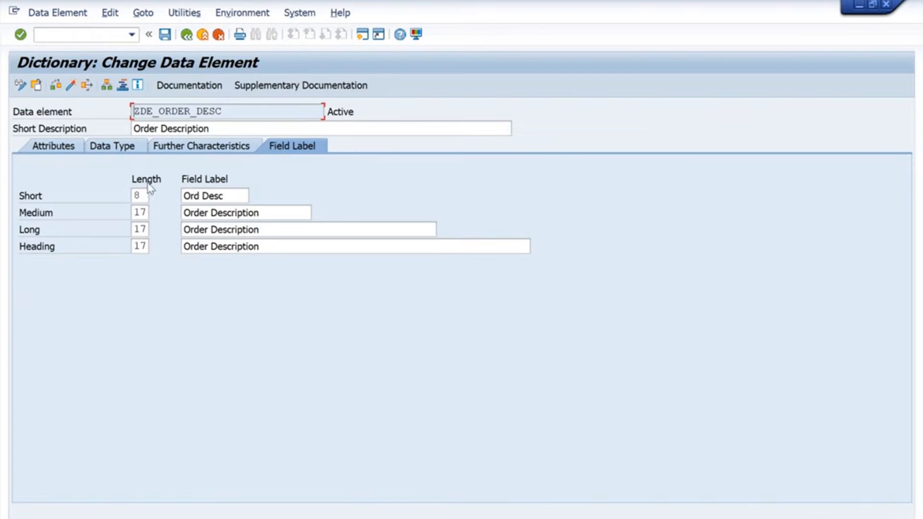
{"action": "left_click", "coordinate": [93, 37]}
{"action": "type", "text": "/nse11"}
{"action": "key", "text": "Return"}
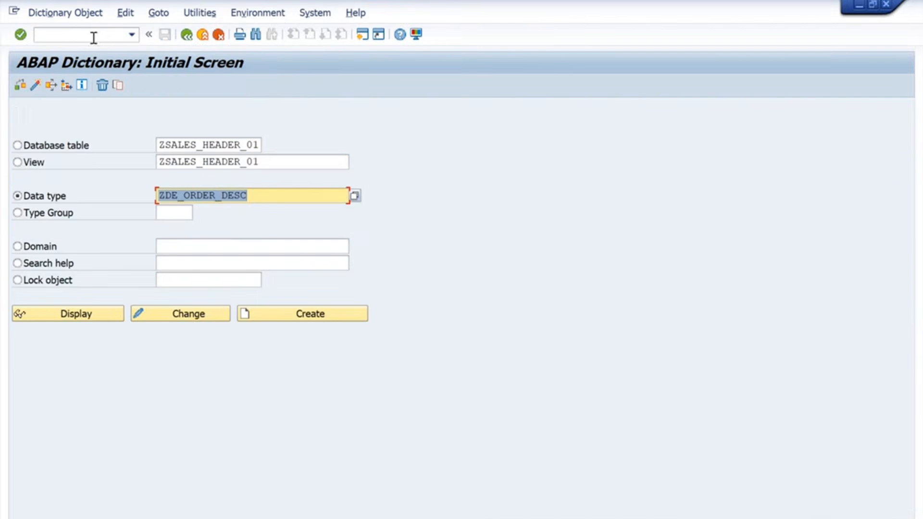
{"action": "left_click", "coordinate": [46, 146]}
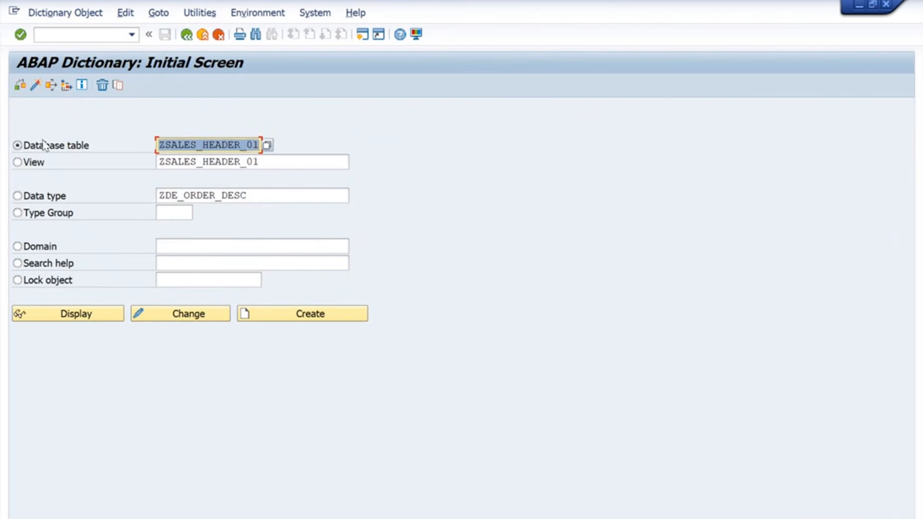
{"action": "left_click_drag", "start_coordinate": [240, 144], "coordinate": [207, 145]}
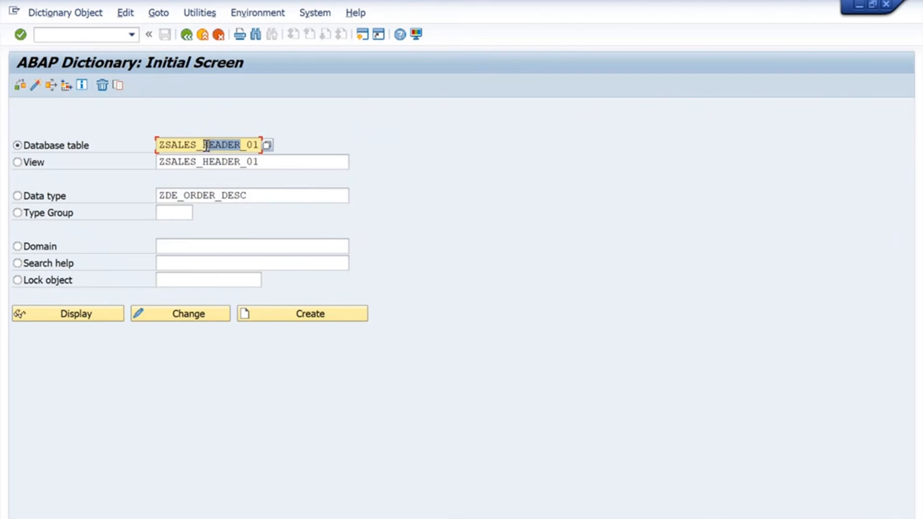
{"action": "type", "text": "ITEM"}
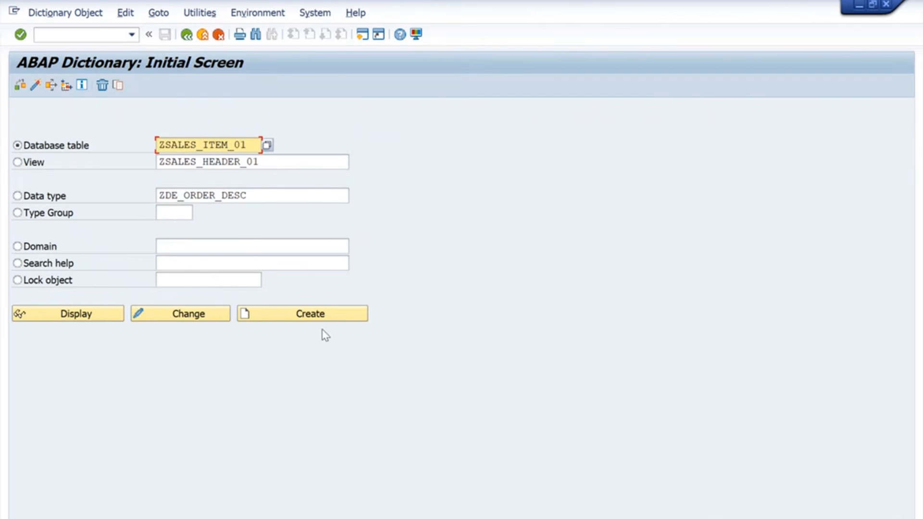
{"action": "left_click", "coordinate": [319, 317]}
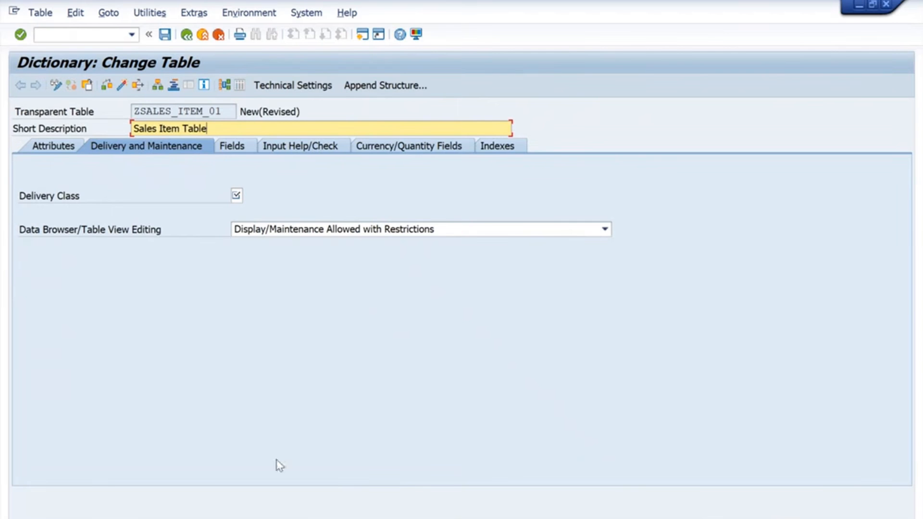
Step: Set the table's delivery class to A (application table for master and transaction data)
{"action": "left_click", "coordinate": [237, 194]}
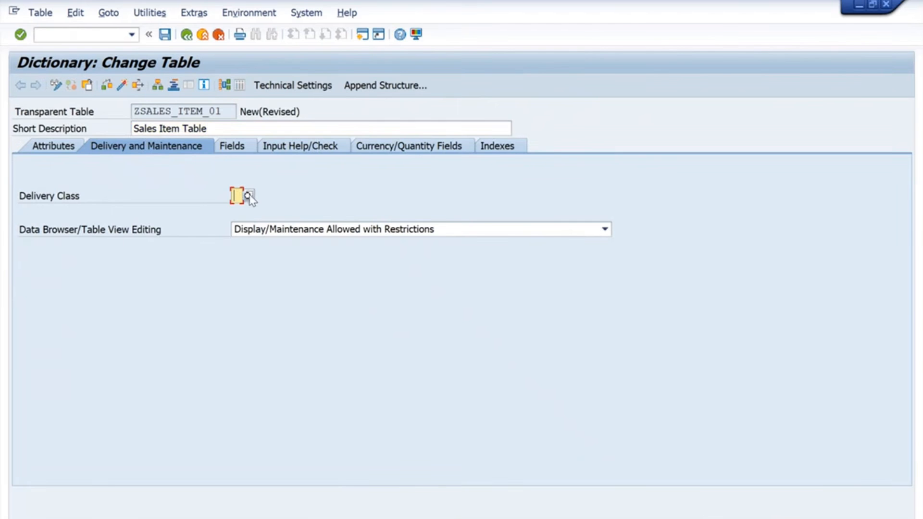
{"action": "type", "text": "A"}
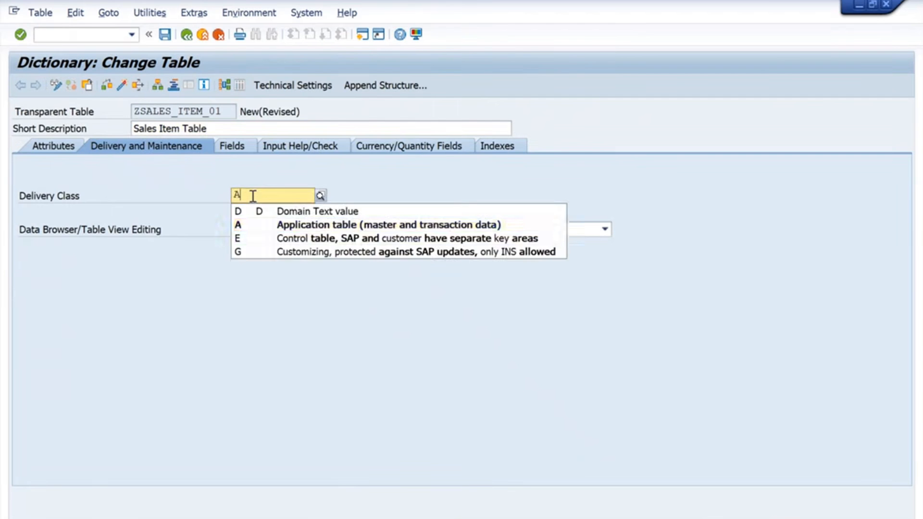
{"action": "key", "text": "Down"}
{"action": "key", "text": "Return"}
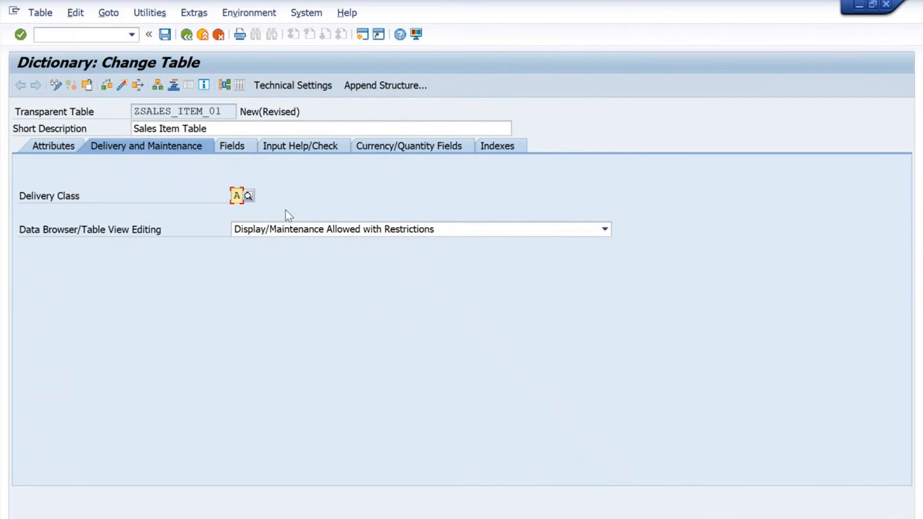
Step: Set the table's Data Browser/Table View Editing option to Display/Maintenance Allowed
{"action": "left_click", "coordinate": [323, 233]}
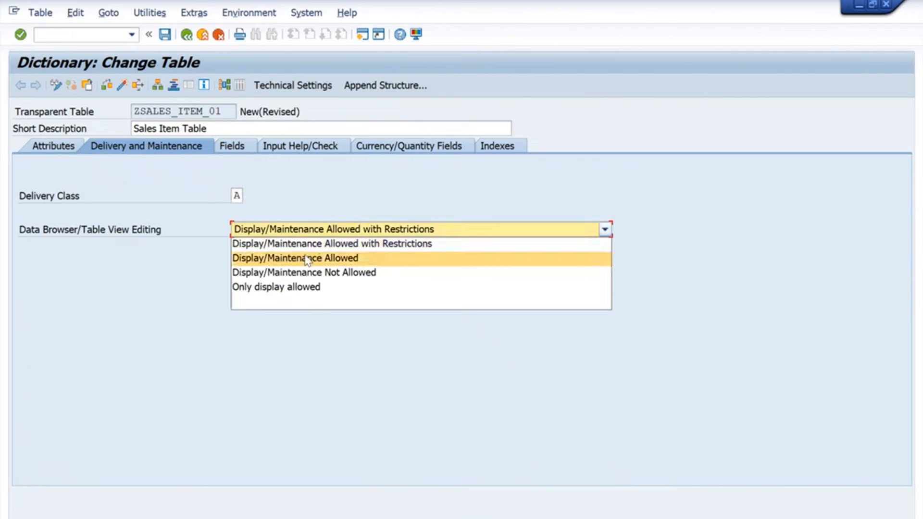
{"action": "left_click", "coordinate": [312, 258]}
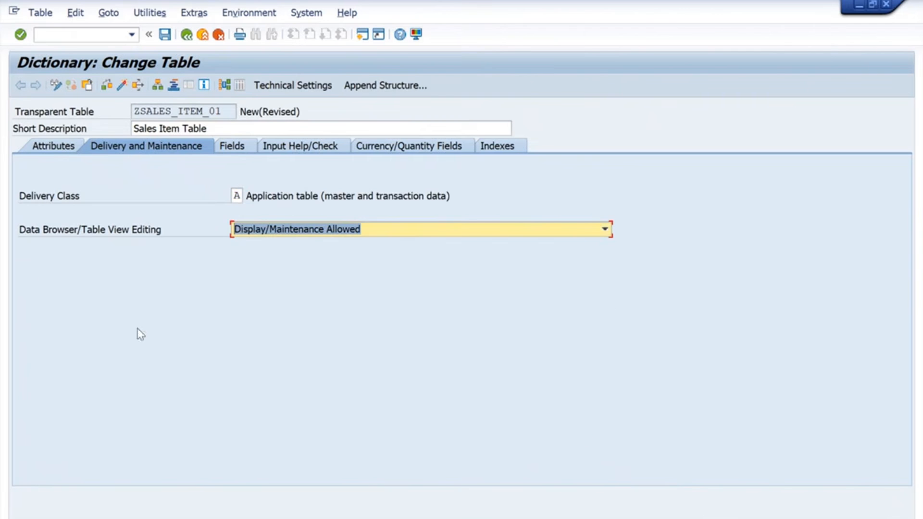
Step: Add the first table field CLIENT_NO with data element MANDT, flagged as key and with initial values
{"action": "left_click", "coordinate": [226, 145]}
{"action": "left_click", "coordinate": [79, 215]}
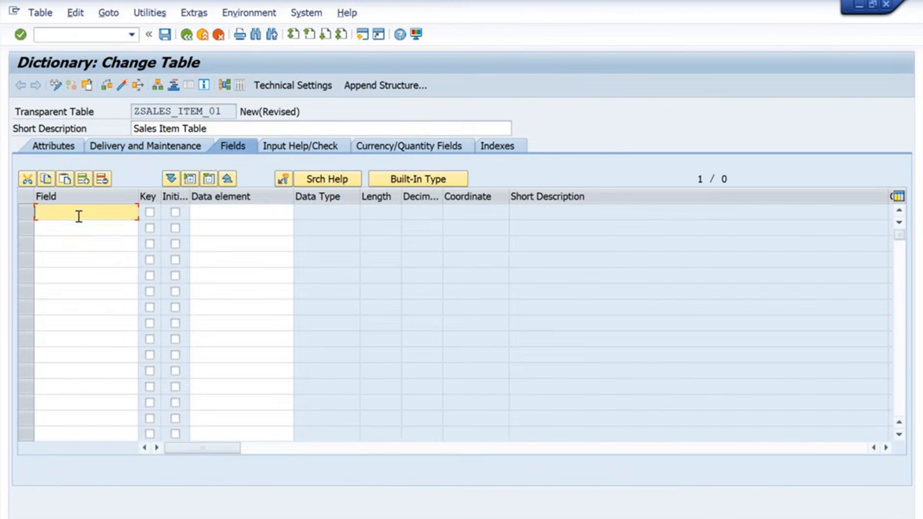
{"action": "type", "text": "CLIENT"}
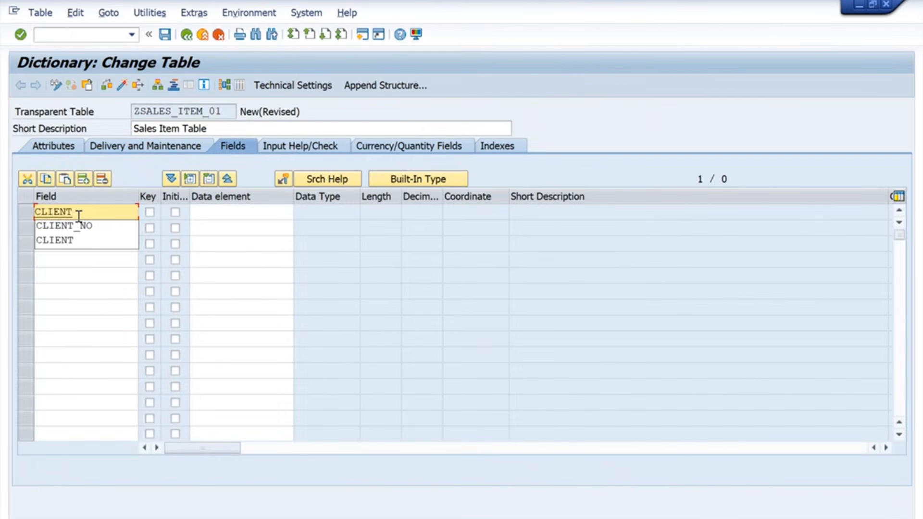
{"action": "type", "text": "_NO"}
{"action": "key", "text": "Tab"}
{"action": "key", "text": "Tab"}
{"action": "key", "text": "Tab"}
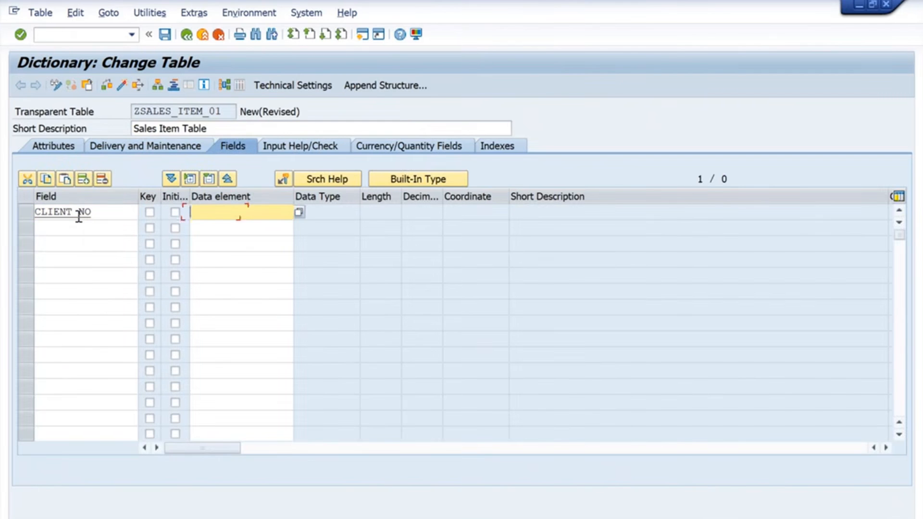
{"action": "type", "text": "MANDT"}
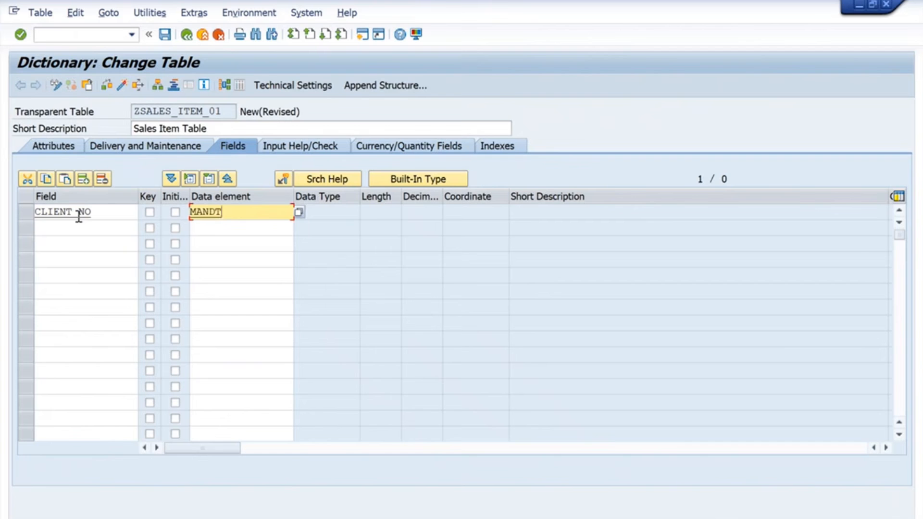
{"action": "left_click", "coordinate": [150, 211]}
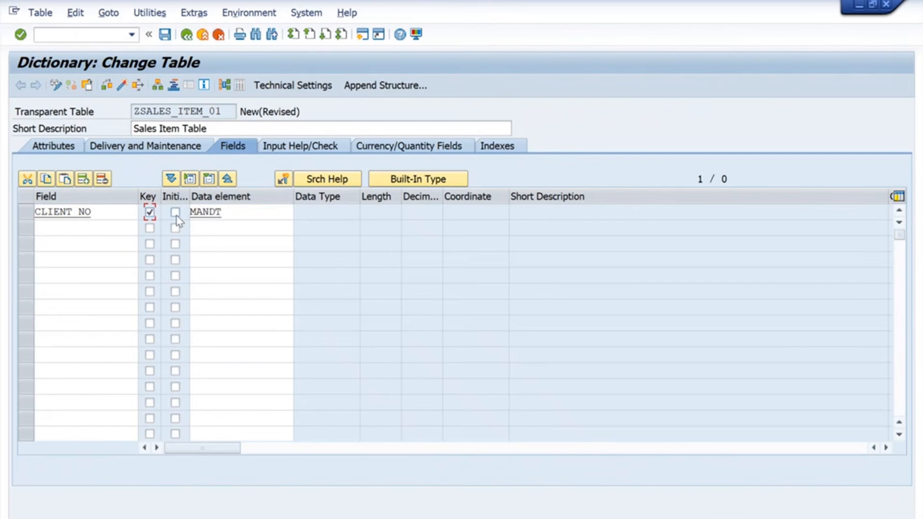
{"action": "left_click", "coordinate": [175, 212]}
Step: Add ORDER_ID as the second field of the table
{"action": "left_click", "coordinate": [58, 233]}
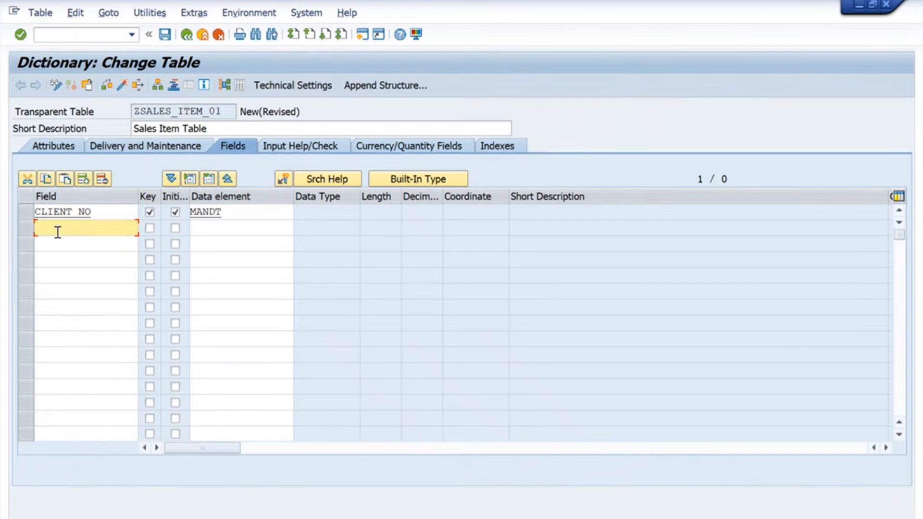
{"action": "type", "text": "ORDER"}
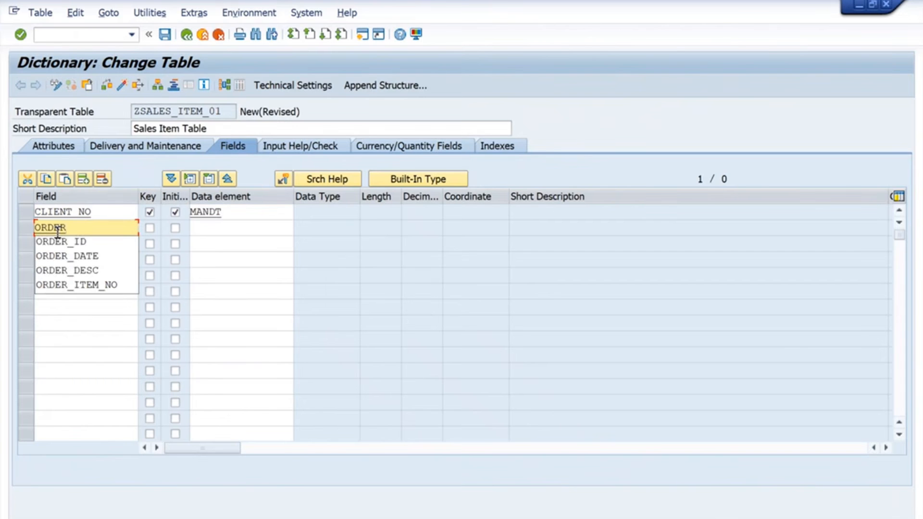
{"action": "type", "text": "_ID"}
{"action": "key", "text": "Tab"}
{"action": "key", "text": "Tab"}
{"action": "key", "text": "Tab"}
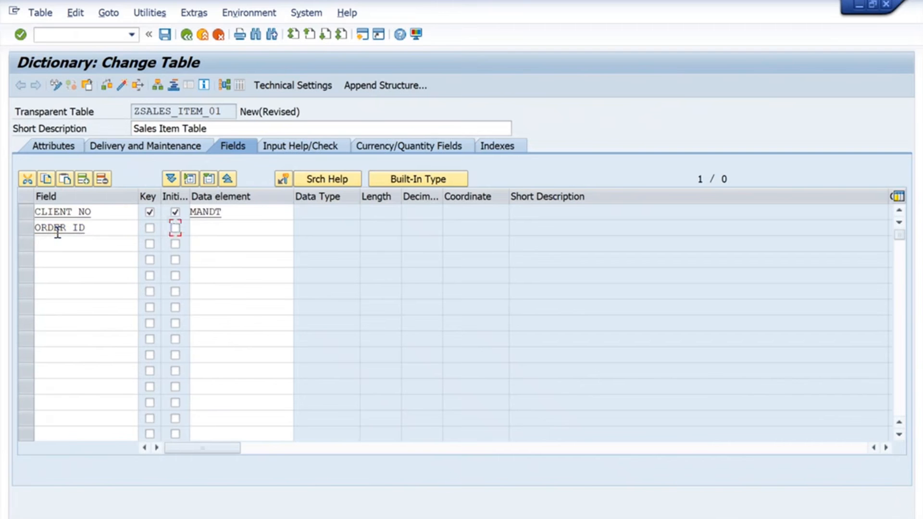
Step: Copy ZDE_ORDER_ID_01 from the Sales Item Table notes in Notion into the data element of ORDER_ID
{"action": "key", "text": "alt+t"}
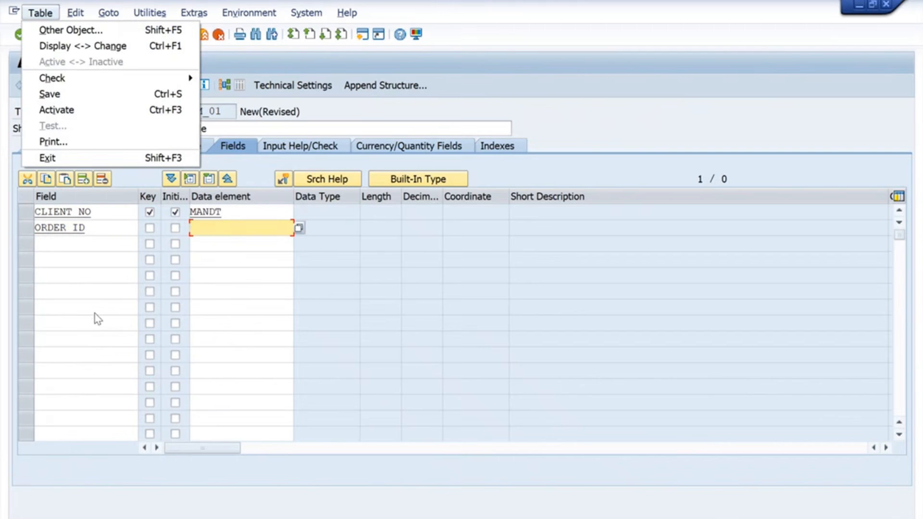
{"action": "key", "text": "alt+Tab"}
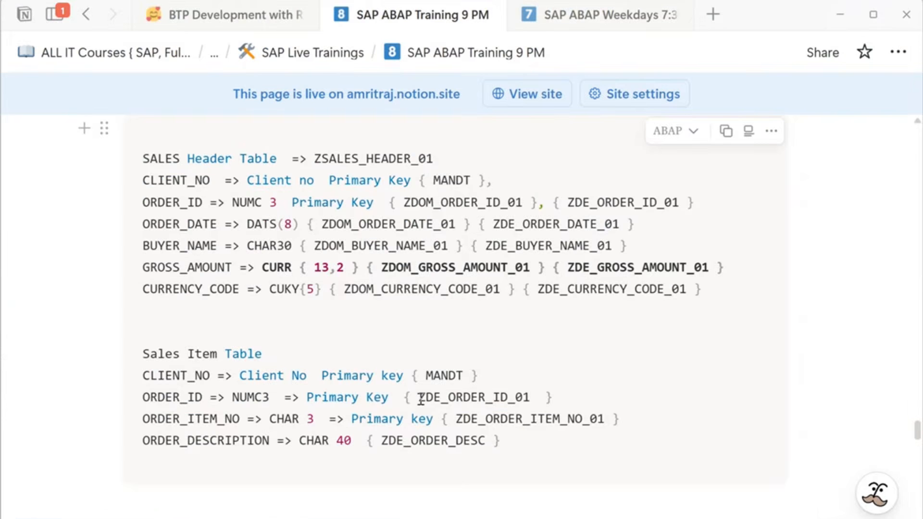
{"action": "left_click_drag", "start_coordinate": [419, 397], "coordinate": [533, 395]}
{"action": "key", "text": "ctrl+c"}
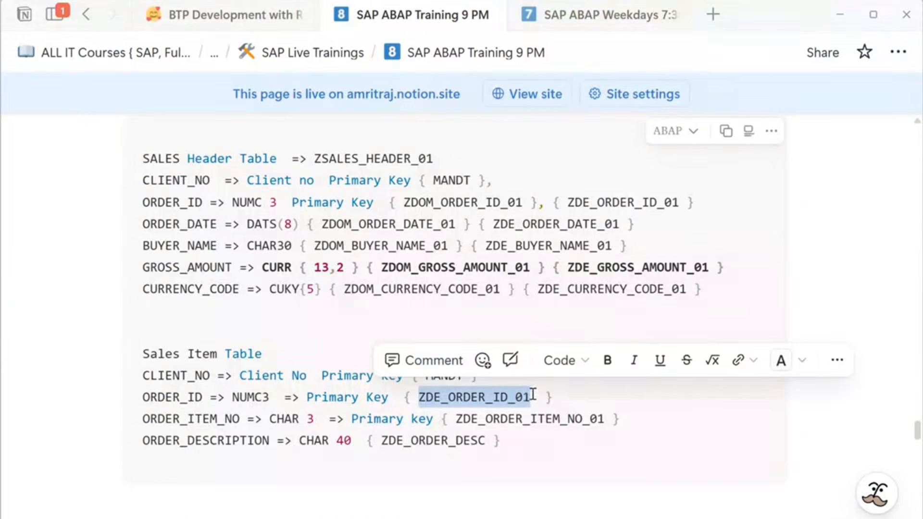
{"action": "key", "text": "alt+Tab"}
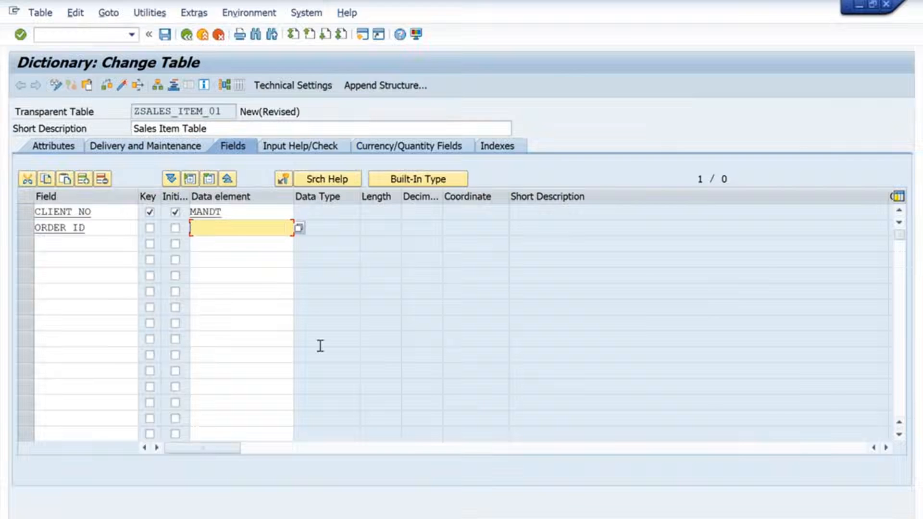
{"action": "key", "text": "ctrl+v"}
Step: Copy the field name ORDER_ITEM_NO from the Notion notes into the third row of the SAP field list
{"action": "left_click", "coordinate": [96, 243]}
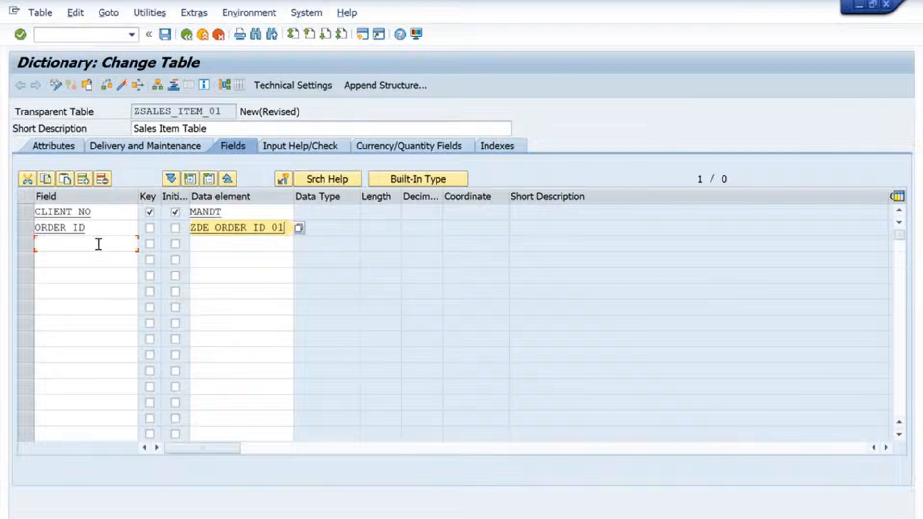
{"action": "key", "text": "alt+Tab"}
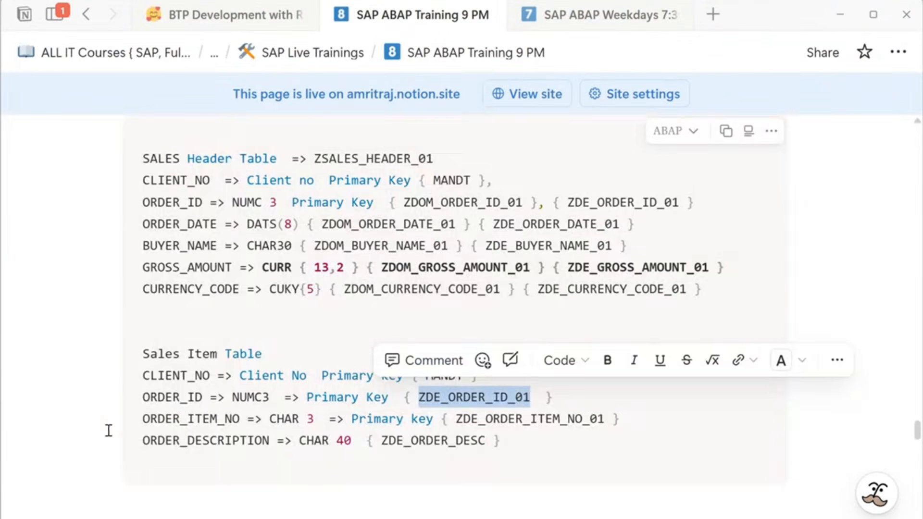
{"action": "left_click", "coordinate": [143, 421]}
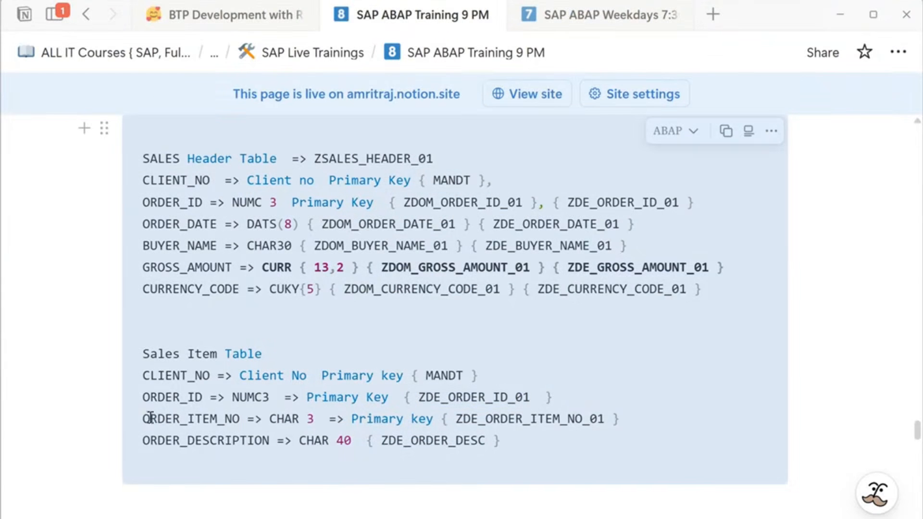
{"action": "left_click_drag", "start_coordinate": [146, 418], "coordinate": [242, 420]}
{"action": "key", "text": "ctrl+c"}
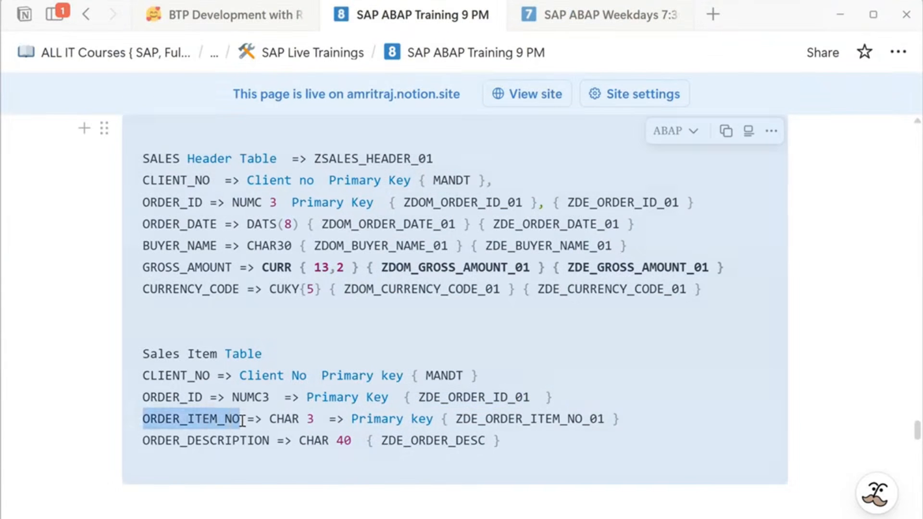
{"action": "key", "text": "alt+Tab"}
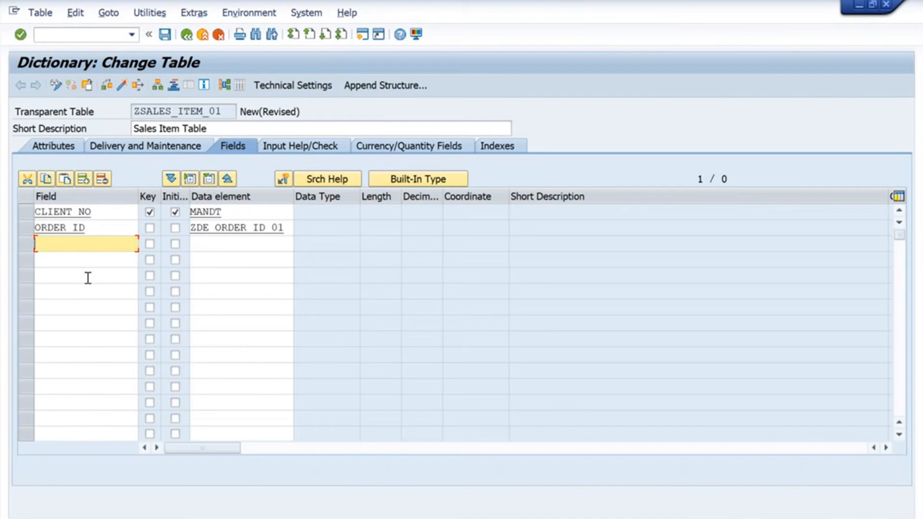
{"action": "key", "text": "ctrl+v"}
Step: Assign the data element ZDE_ORDER_ITEM_NO_01, copied from the Notion notes, to ORDER_ITEM_NO in the SAP table
{"action": "key", "text": "Tab"}
{"action": "key", "text": "Tab"}
{"action": "key", "text": "Tab"}
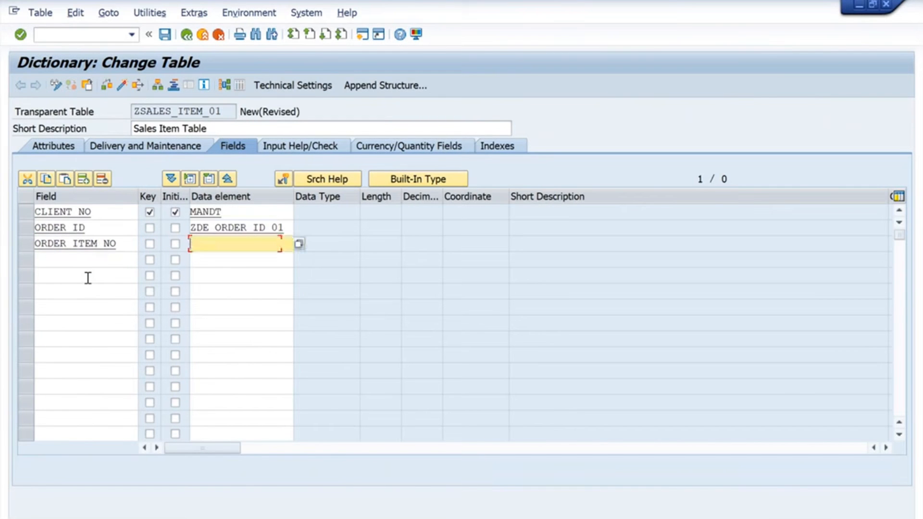
{"action": "key", "text": "alt+Tab"}
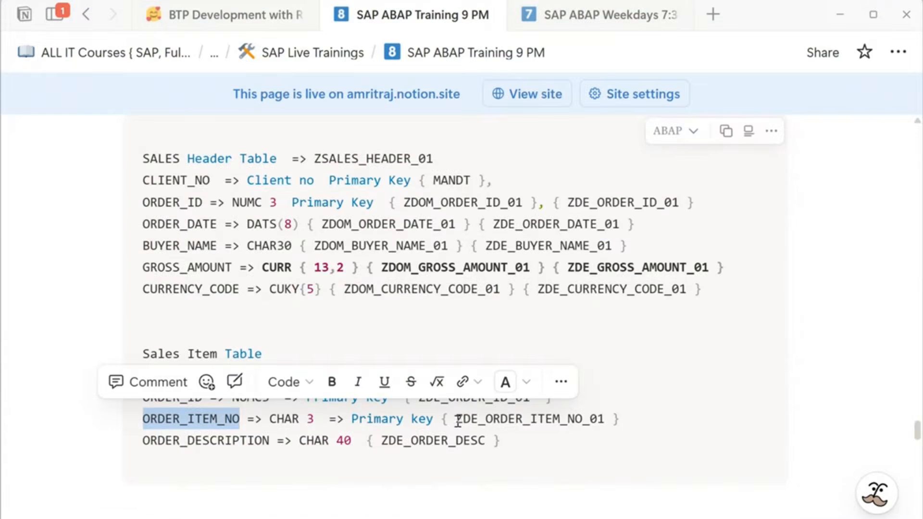
{"action": "left_click_drag", "start_coordinate": [456, 421], "coordinate": [605, 417]}
{"action": "key", "text": "ctrl+c"}
{"action": "key", "text": "alt+Tab"}
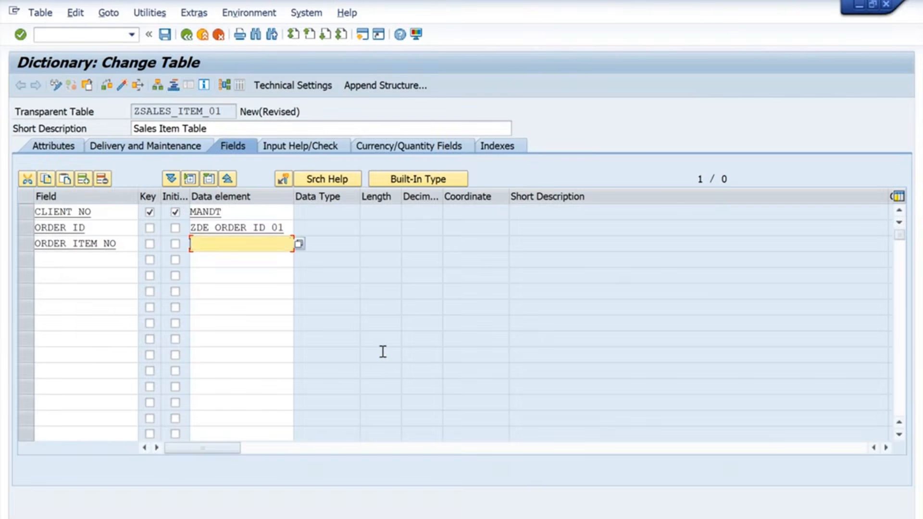
{"action": "key", "text": "ctrl+v"}
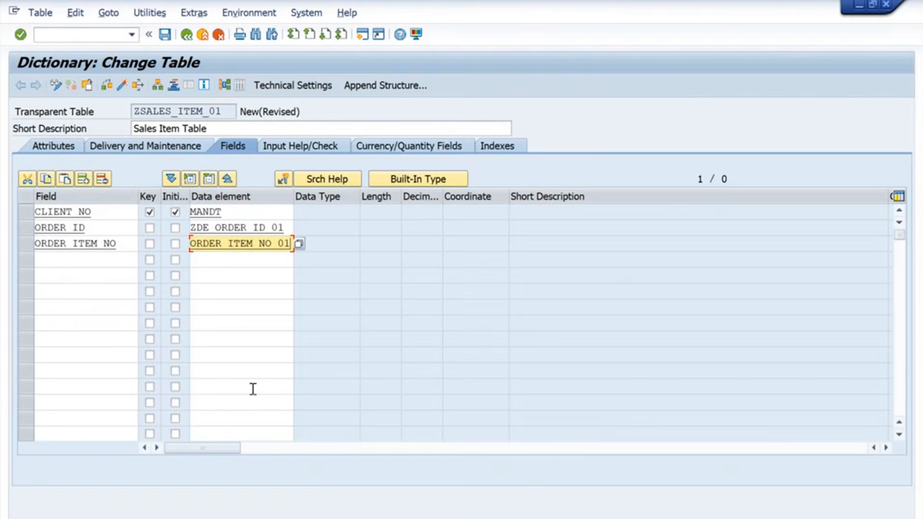
Step: Add the fourth field ORDER_DESCRIPTION to the SAP table by copying its name from the Notion notes
{"action": "left_click", "coordinate": [60, 263]}
{"action": "key", "text": "alt+Tab"}
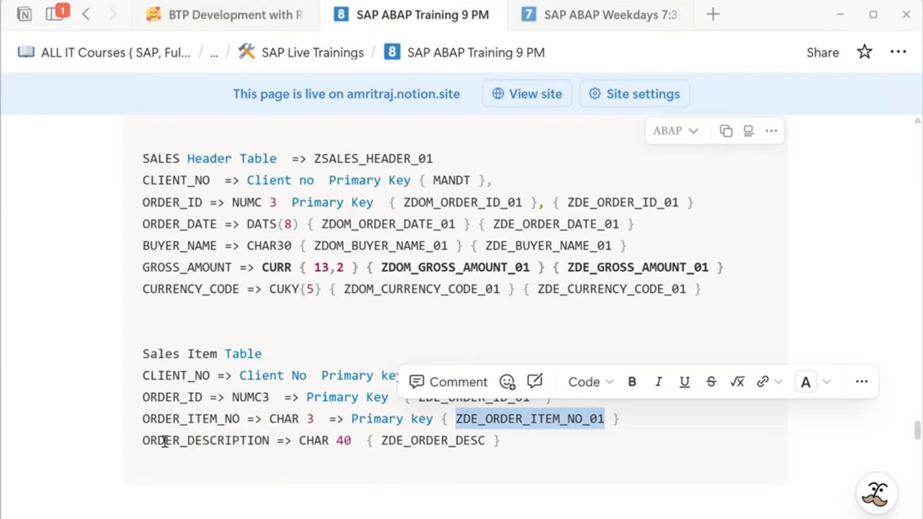
{"action": "left_click_drag", "start_coordinate": [144, 441], "coordinate": [271, 441]}
{"action": "key", "text": "ctrl+c"}
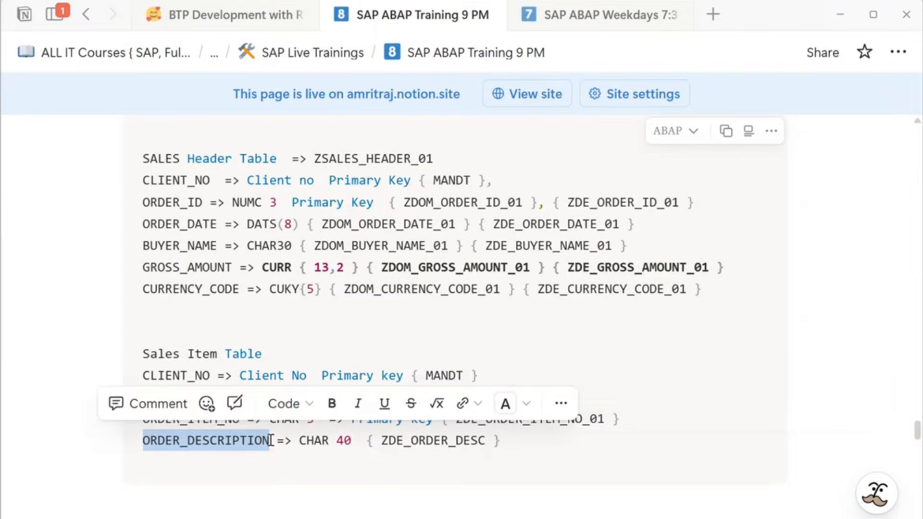
{"action": "key", "text": "alt+Tab"}
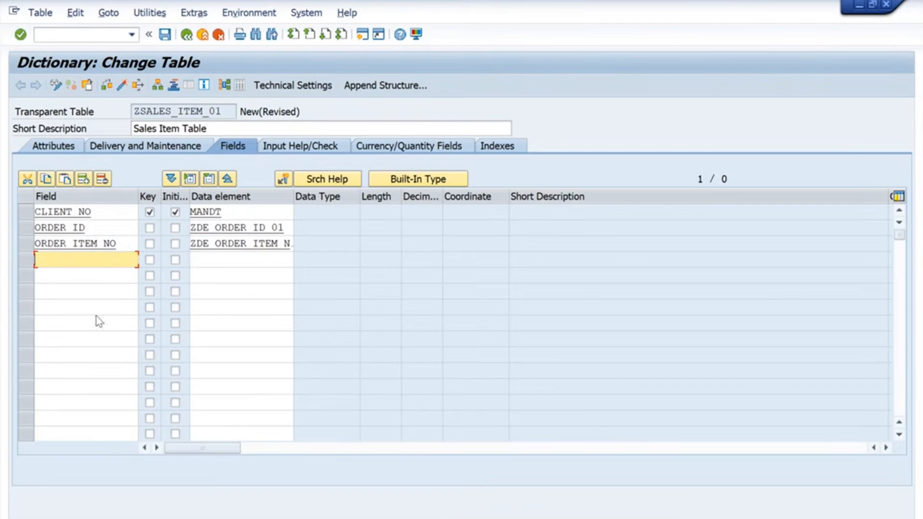
{"action": "key", "text": "ctrl+v"}
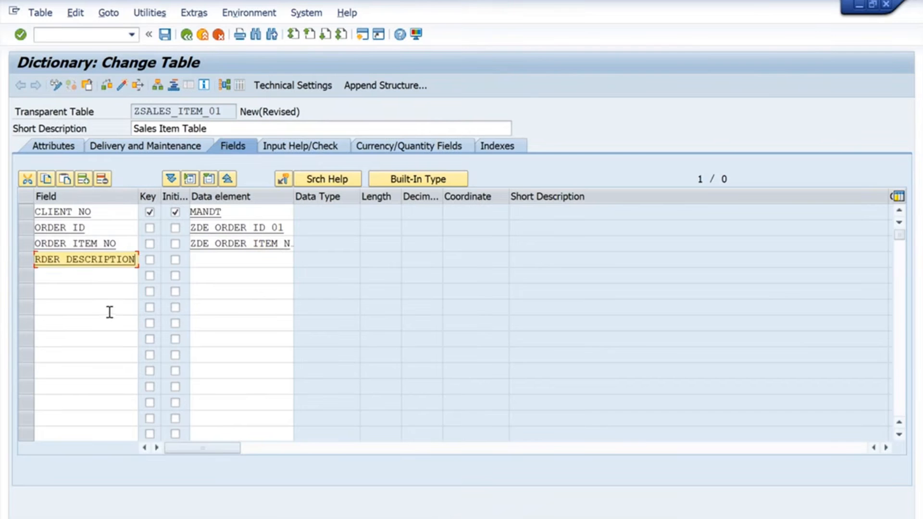
Step: Assign the data element ZDE_ORDER_DESC, copied from the Notion notes, to ORDER_DESCRIPTION in the SAP table
{"action": "left_click", "coordinate": [251, 261]}
{"action": "key", "text": "alt+Tab"}
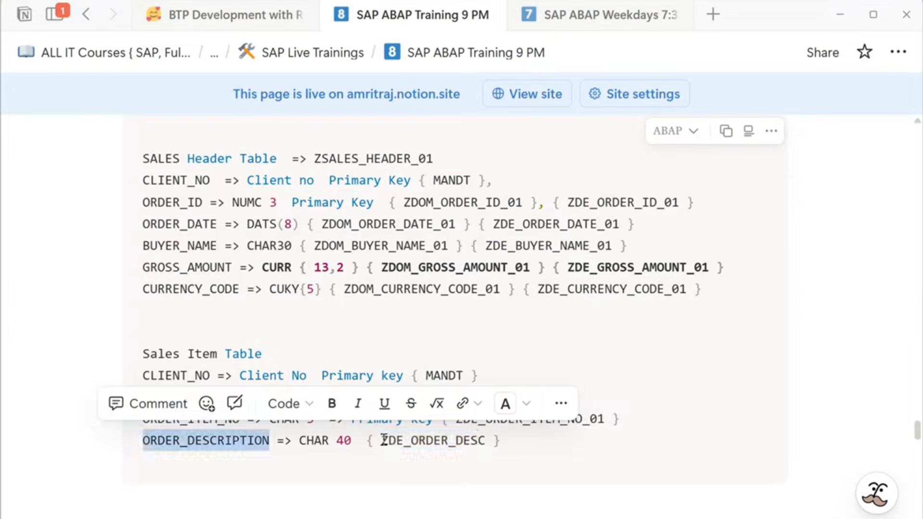
{"action": "left_click_drag", "start_coordinate": [382, 441], "coordinate": [487, 440]}
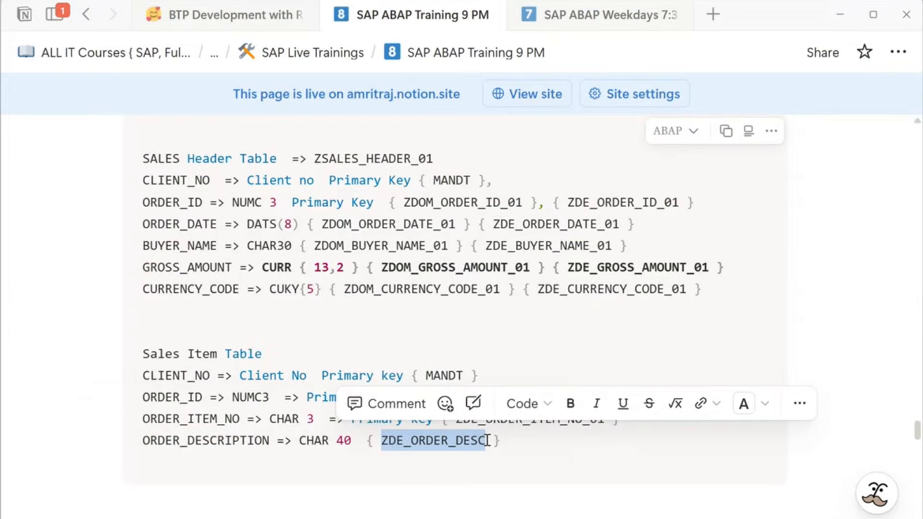
{"action": "key", "text": "ctrl+c"}
{"action": "key", "text": "alt+Tab"}
{"action": "key", "text": "ctrl+v"}
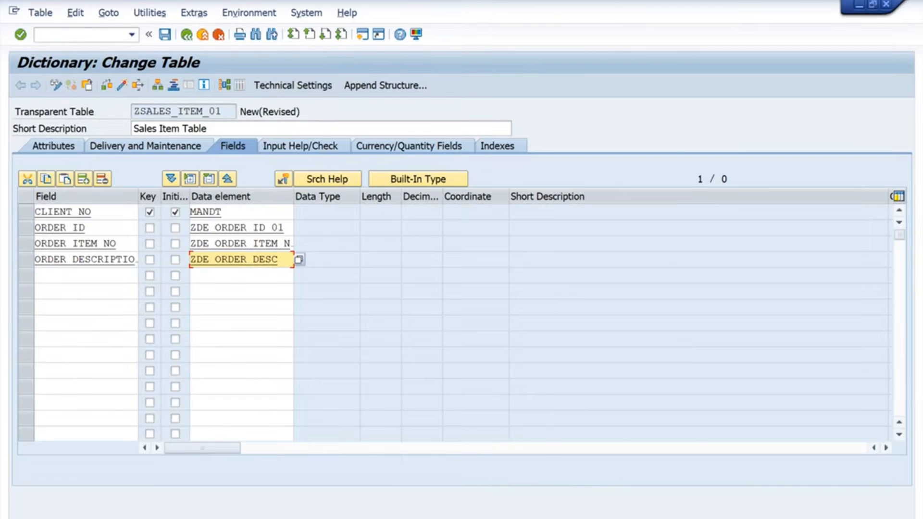
Step: Mark ORDER_ID and ORDER_ITEM_NO as key fields with initial values in the SAP table, following the primary keys listed in the Notion notes
{"action": "mouse_move", "coordinate": [471, 518]}
{"action": "left_click", "coordinate": [428, 457]}
{"action": "left_click", "coordinate": [181, 374]}
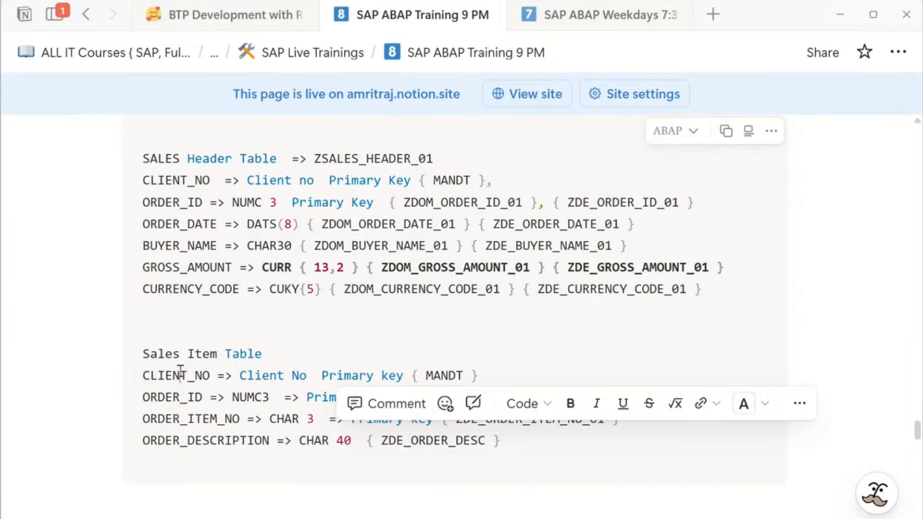
{"action": "left_click_drag", "start_coordinate": [226, 399], "coordinate": [391, 397]}
{"action": "left_click_drag", "start_coordinate": [346, 419], "coordinate": [433, 419]}
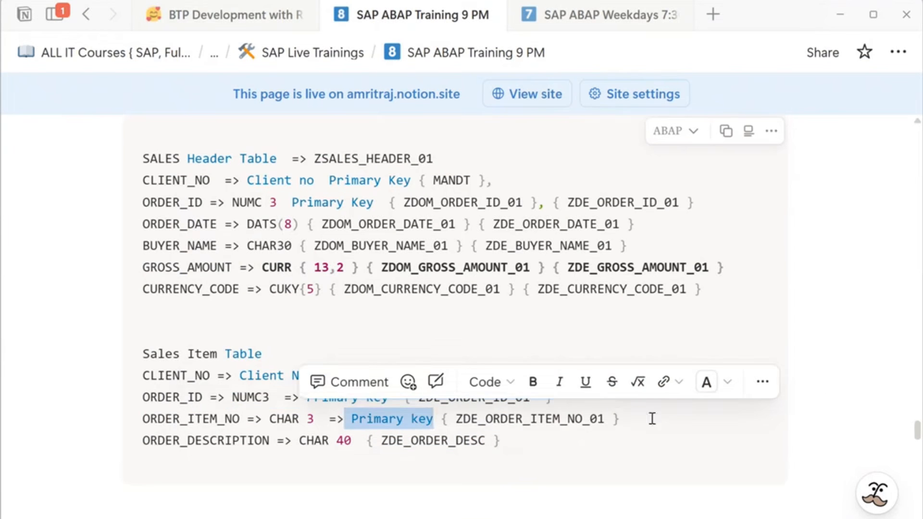
{"action": "left_click_drag", "start_coordinate": [621, 419], "coordinate": [140, 400]}
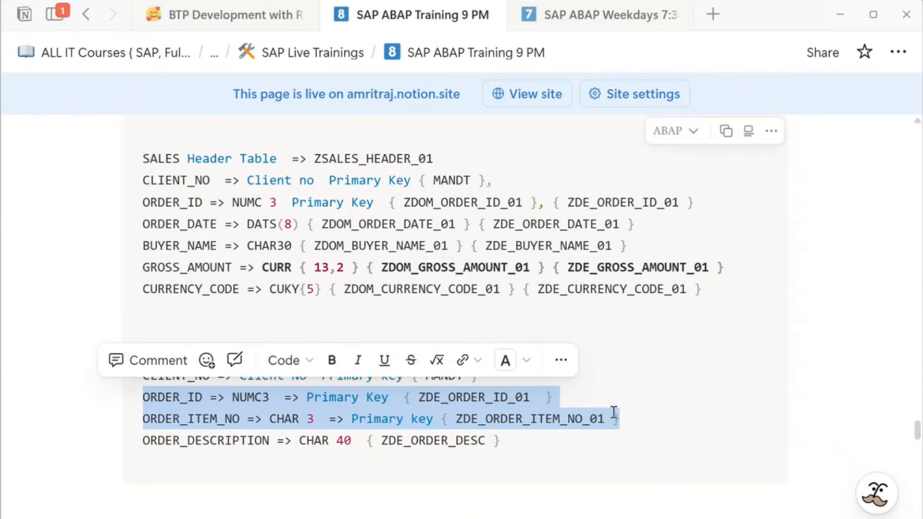
{"action": "left_click", "coordinate": [583, 384]}
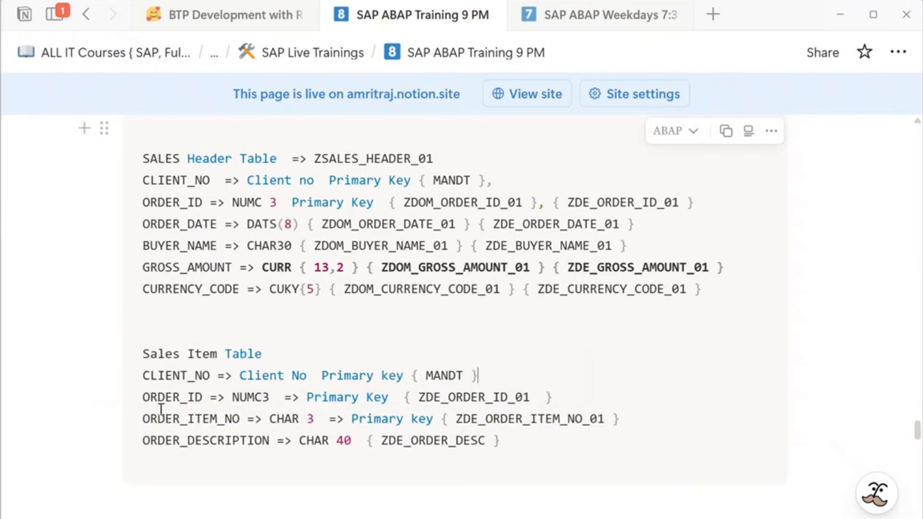
{"action": "key", "text": "alt+Tab"}
{"action": "left_click", "coordinate": [150, 228]}
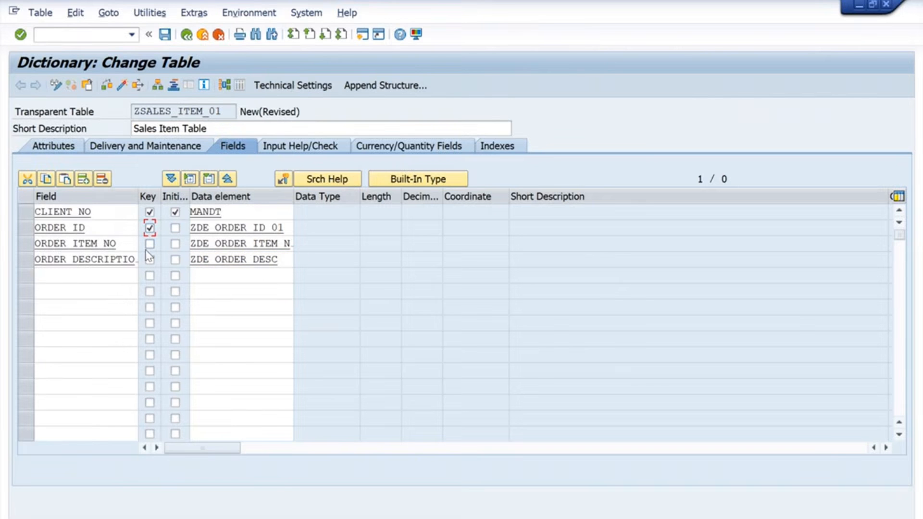
{"action": "left_click", "coordinate": [150, 244]}
{"action": "left_click", "coordinate": [175, 228]}
{"action": "left_click", "coordinate": [175, 244]}
Step: Save the table with its object directory entry under workbench request A4HK901890
{"action": "left_click", "coordinate": [165, 35]}
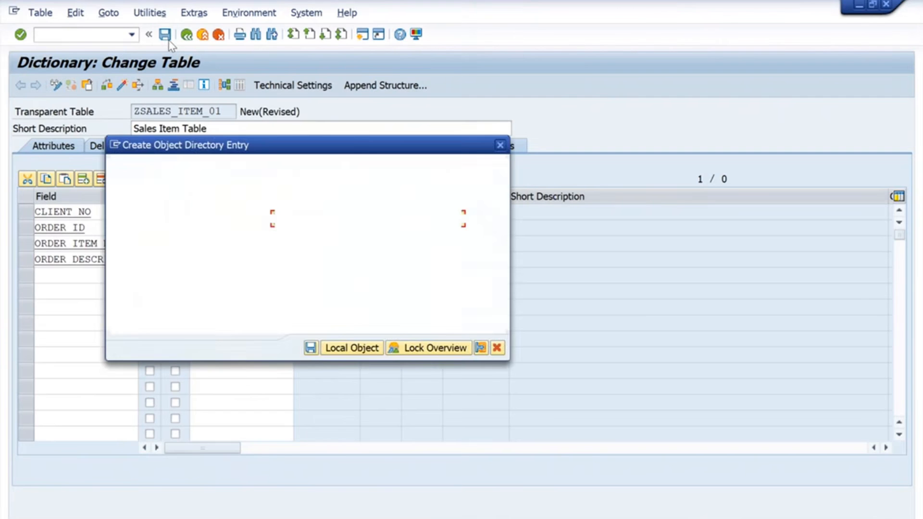
{"action": "left_click", "coordinate": [312, 348]}
{"action": "left_click", "coordinate": [311, 247]}
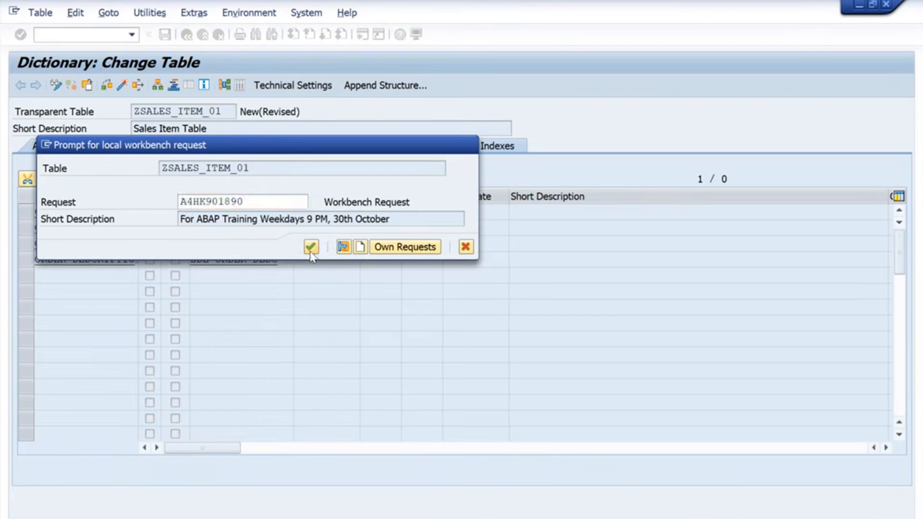
{"action": "left_click", "coordinate": [310, 250]}
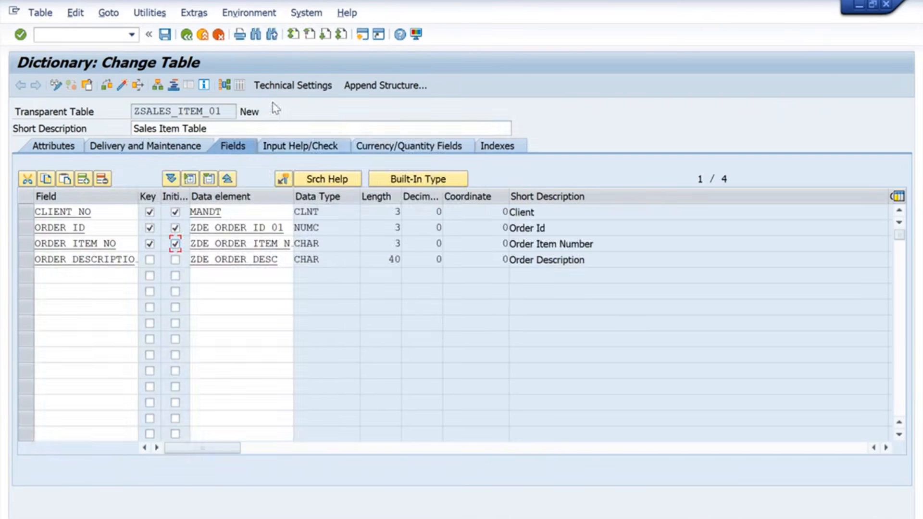
Step: Define and save the table's technical settings with data class APPL0 and size category 0
{"action": "left_click", "coordinate": [276, 86]}
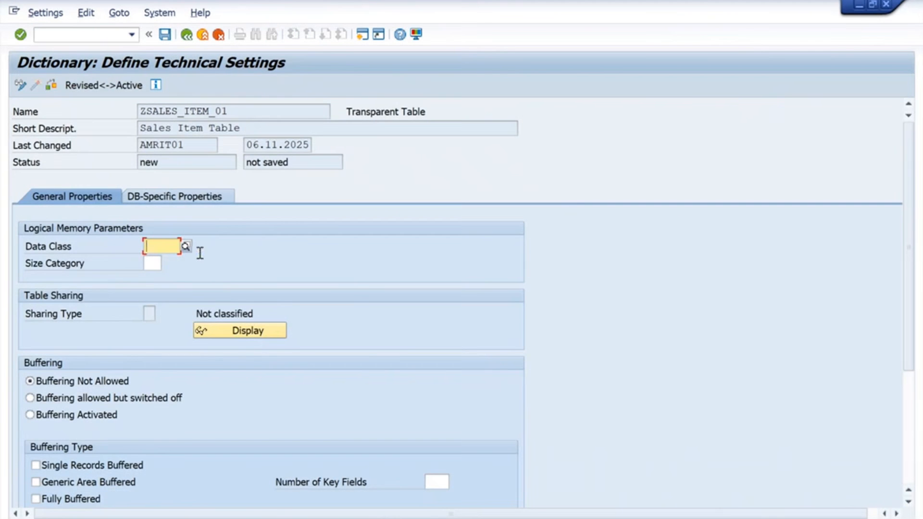
{"action": "type", "text": "APPL"}
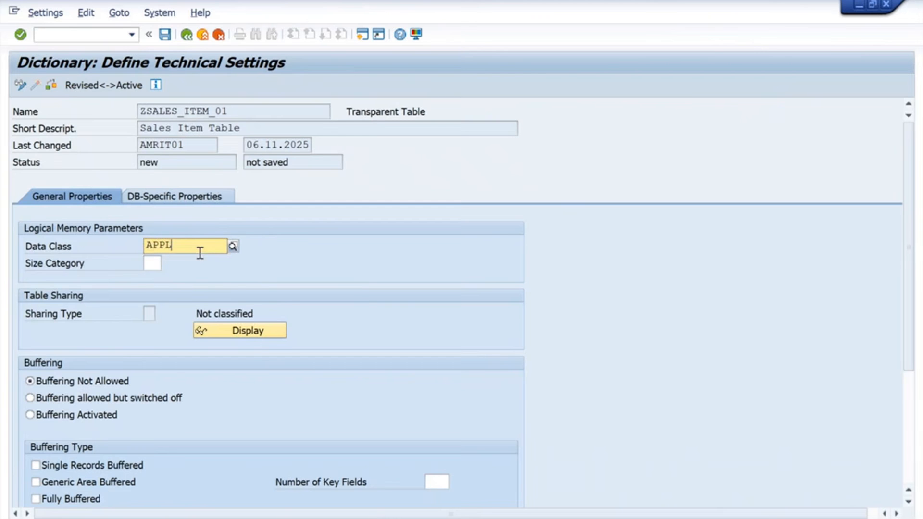
{"action": "key", "text": "Down"}
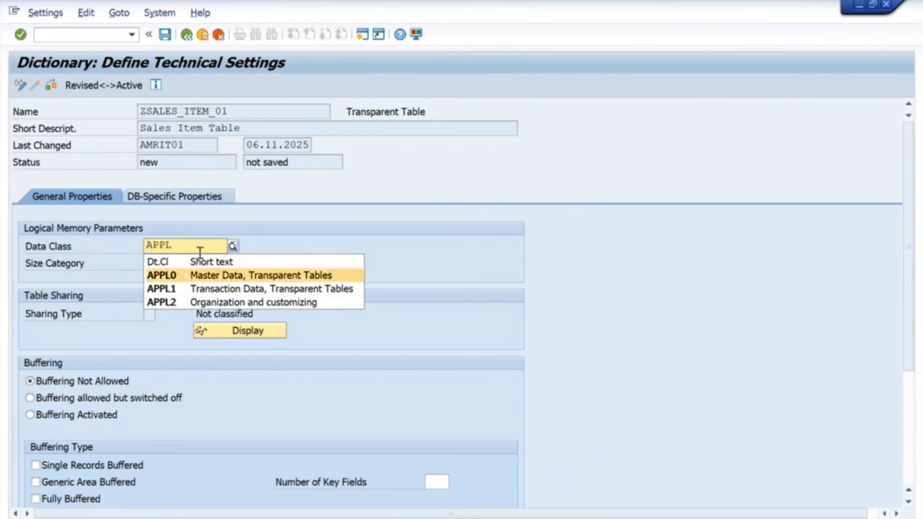
{"action": "key", "text": "Return"}
{"action": "left_click", "coordinate": [158, 268]}
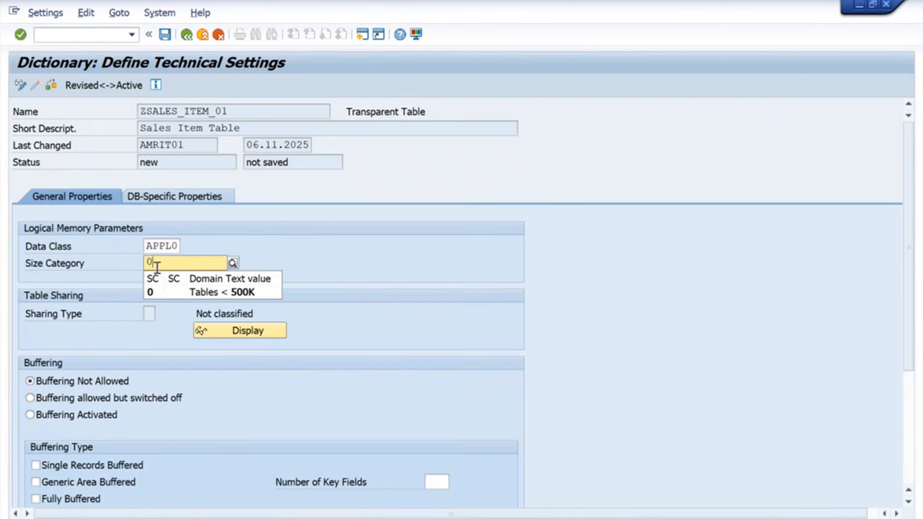
{"action": "left_click", "coordinate": [162, 292]}
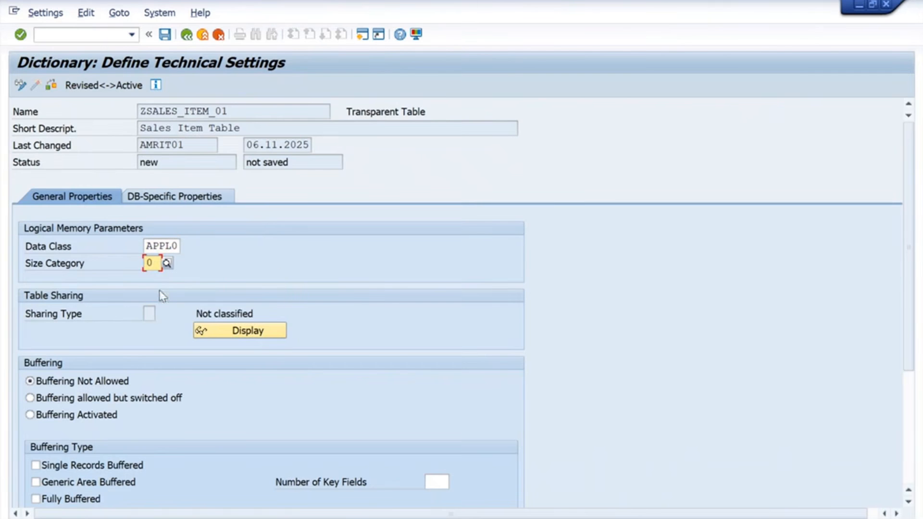
{"action": "left_click", "coordinate": [164, 34]}
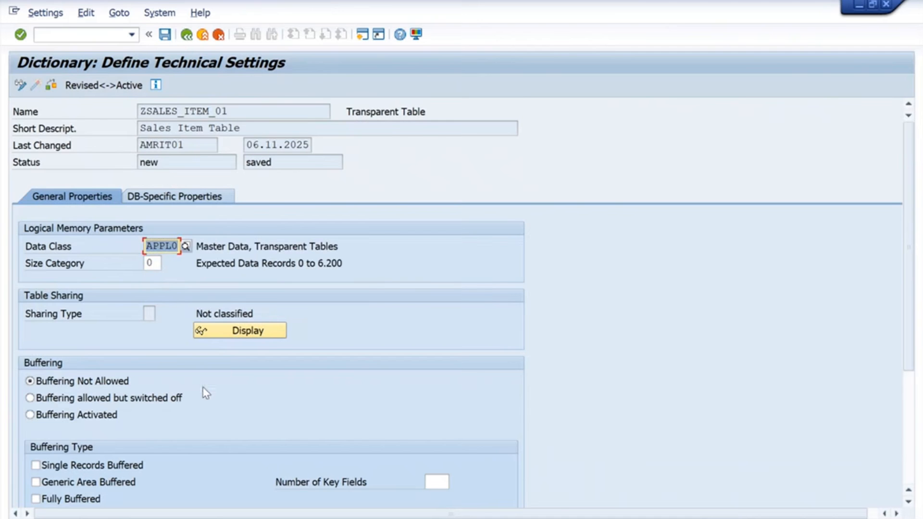
Step: Return from the technical settings to the table definition and activate ZSALES_ITEM_01
{"action": "left_click", "coordinate": [188, 36]}
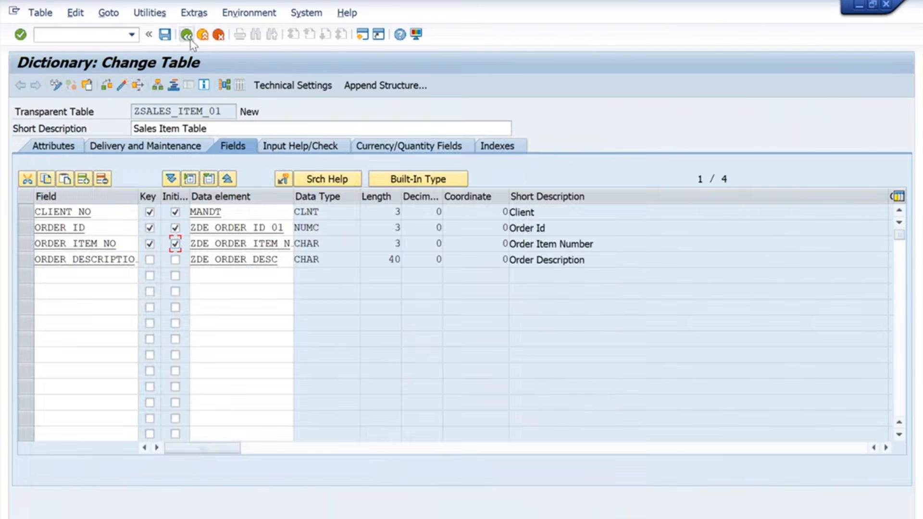
{"action": "left_click", "coordinate": [123, 86]}
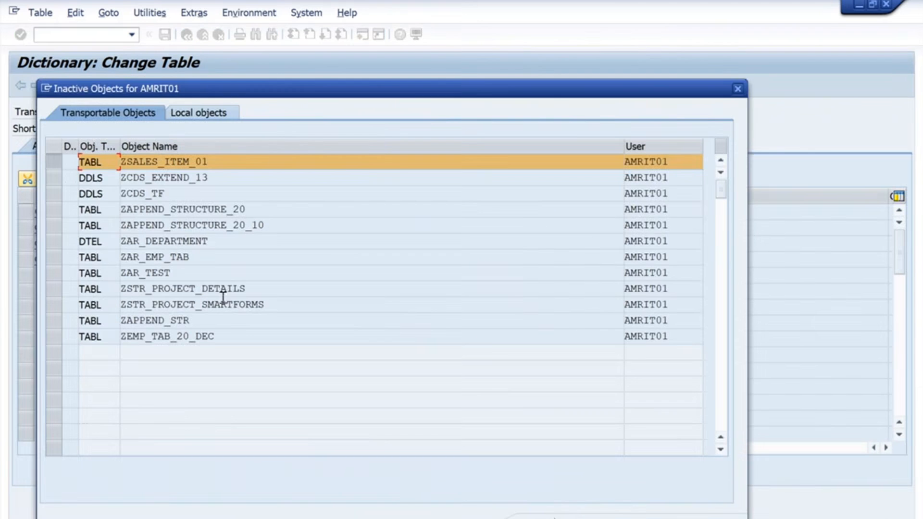
{"action": "key", "text": "Return"}
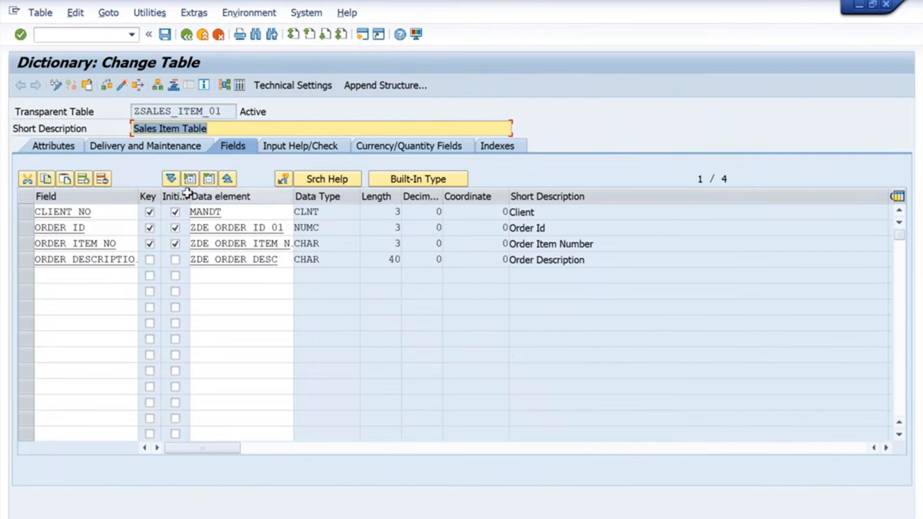
Step: Copy the table name from SAP and append "=> ZSALES_ITEM_01" to the Sales Item Table line in the Notion notes
{"action": "left_click_drag", "start_coordinate": [231, 111], "coordinate": [117, 121]}
{"action": "key", "text": "ctrl+c"}
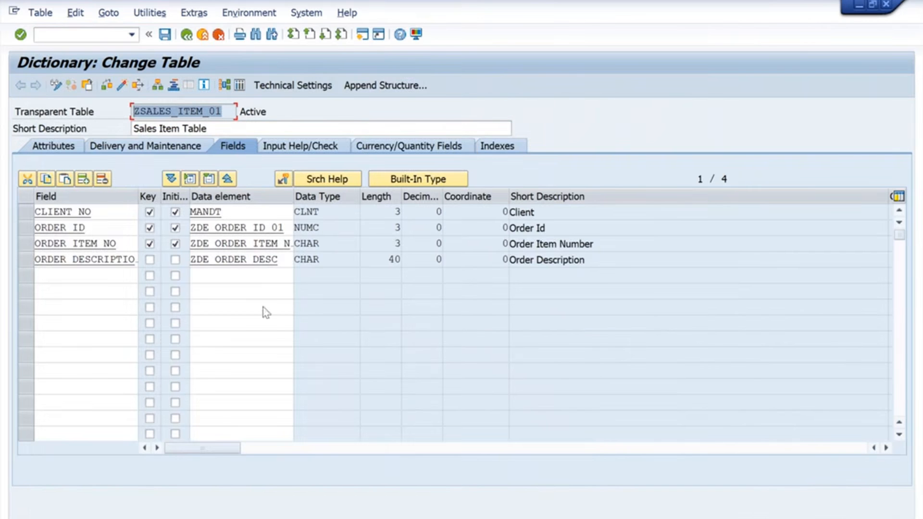
{"action": "left_click", "coordinate": [471, 518]}
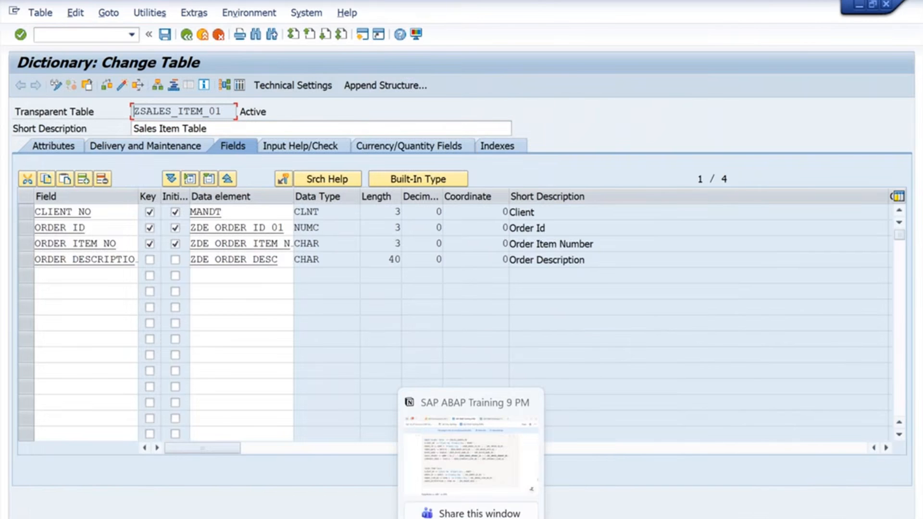
{"action": "left_click", "coordinate": [471, 518]}
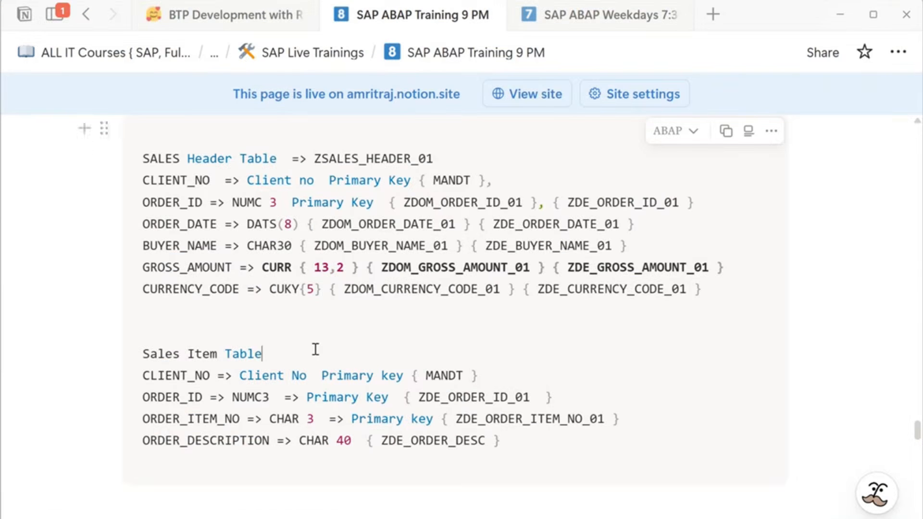
{"action": "type", "text": "=>"}
{"action": "key", "text": "ctrl+v"}
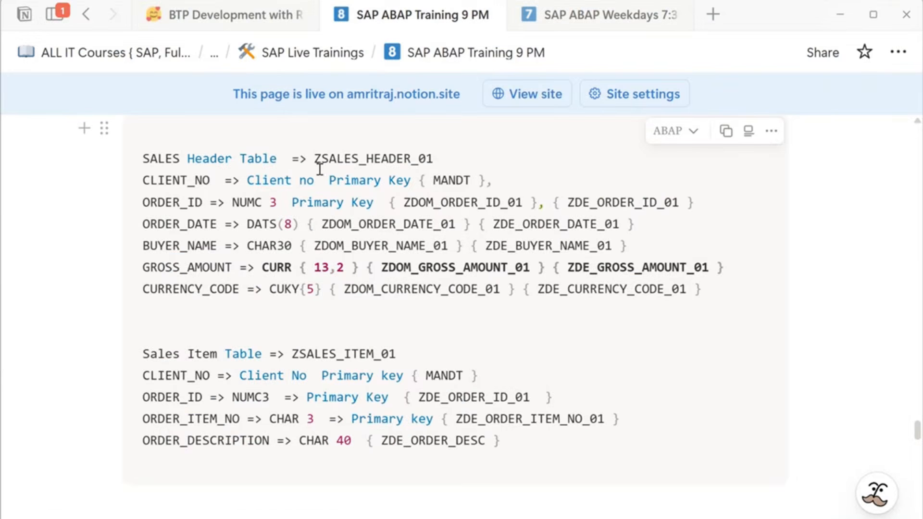
Step: Compare the header and item table names and fields in the Notion notes, and review the ZSALES_ITEM_01 definition in SAP
{"action": "left_click_drag", "start_coordinate": [367, 159], "coordinate": [426, 158]}
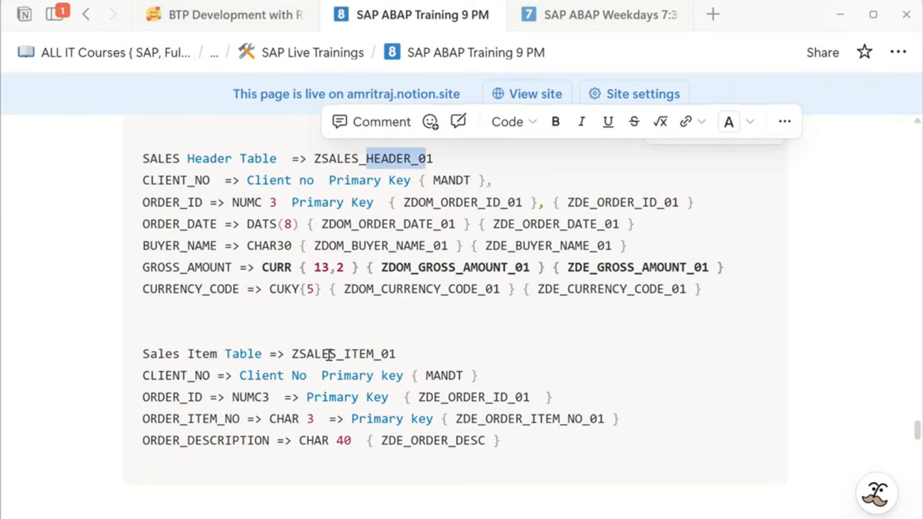
{"action": "left_click_drag", "start_coordinate": [344, 355], "coordinate": [398, 355]}
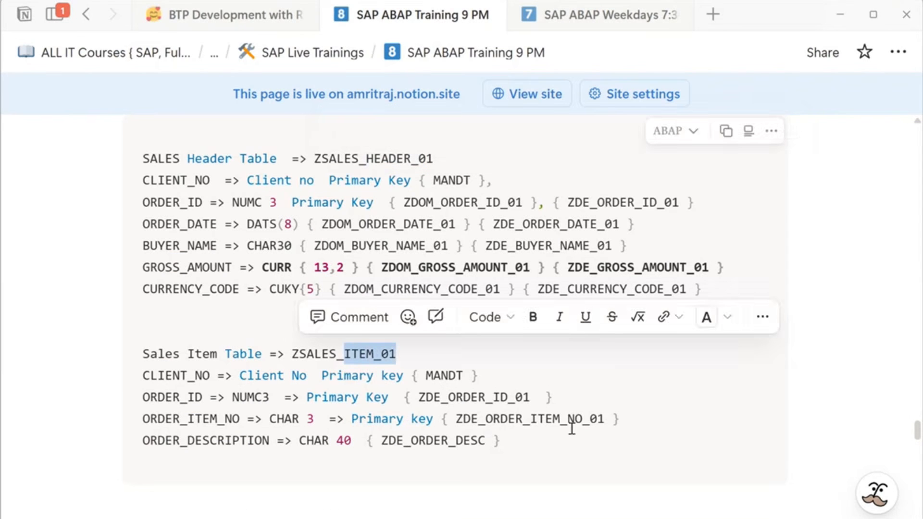
{"action": "left_click", "coordinate": [541, 440]}
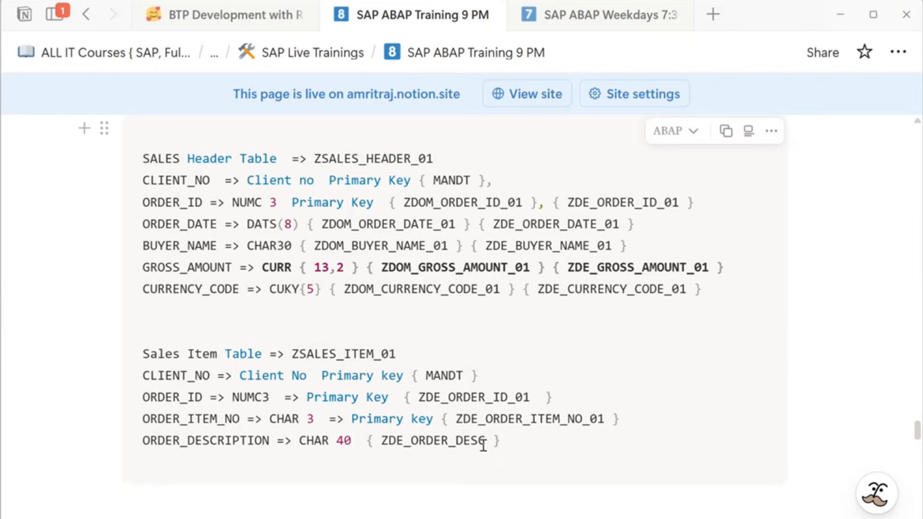
{"action": "scroll", "coordinate": [408, 276], "scroll_direction": "up", "scroll_amount": 2}
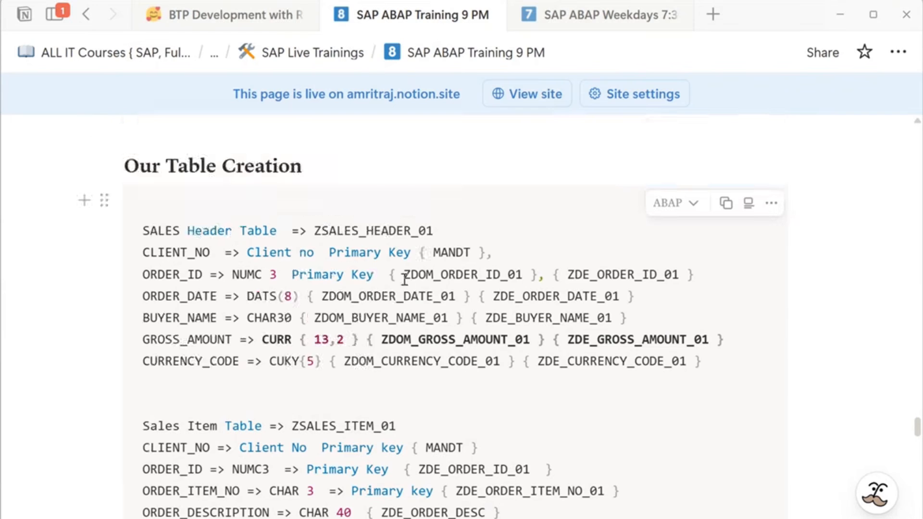
{"action": "scroll", "coordinate": [405, 279], "scroll_direction": "down", "scroll_amount": 2}
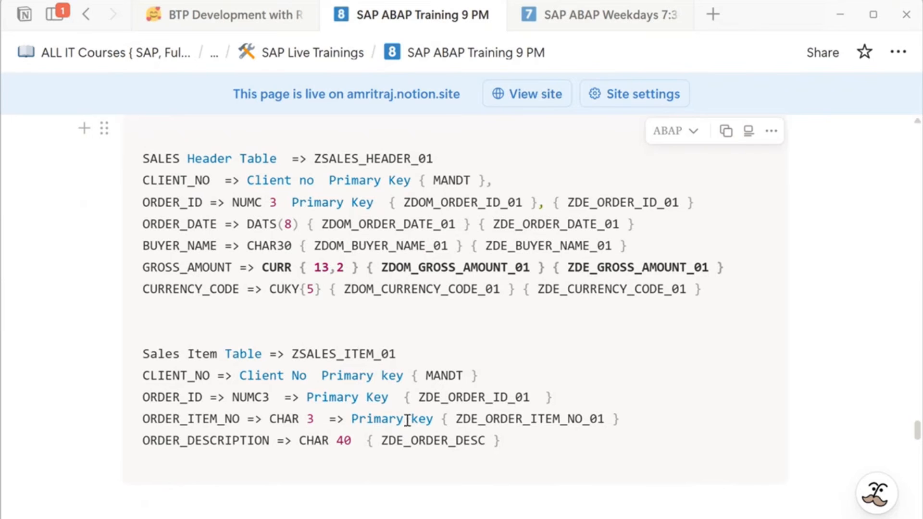
{"action": "key", "text": "alt+Tab"}
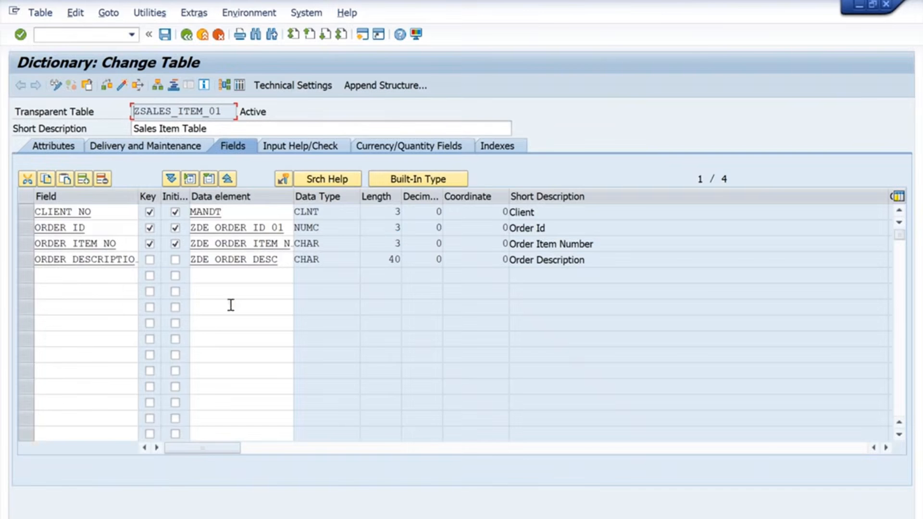
{"action": "left_click_drag", "start_coordinate": [226, 113], "coordinate": [66, 132]}
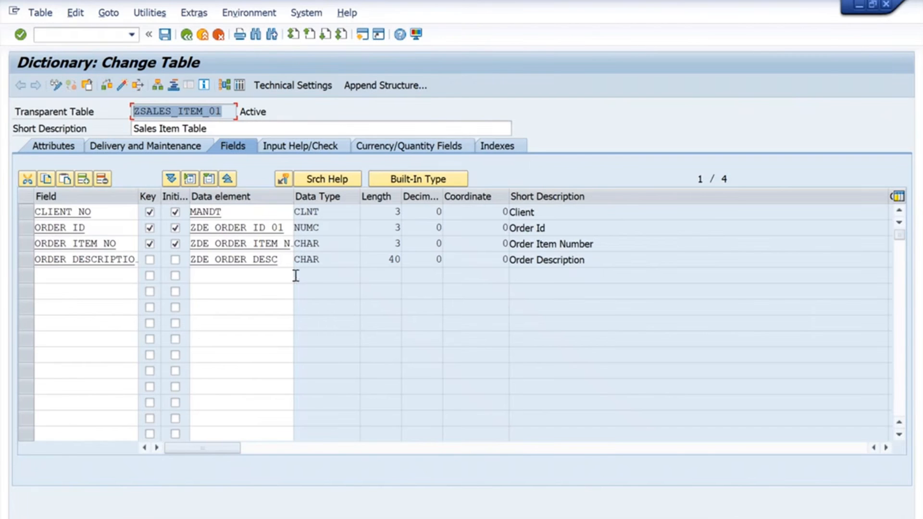
{"action": "left_click", "coordinate": [276, 291]}
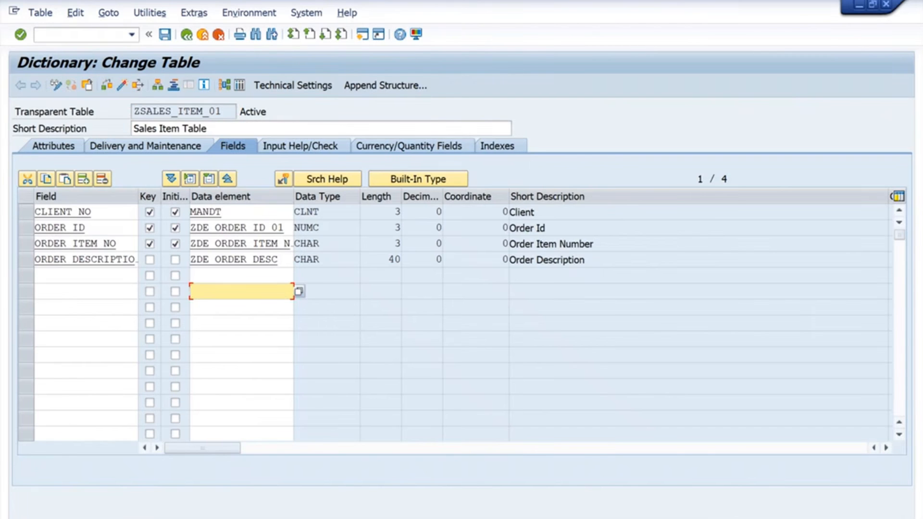
Step: Switch to the Notion notes and add a level-1 heading "Connecting Header and Item Tables" below the Table Maintenance Generator section, followed by blank lines
{"action": "key", "text": "alt+Tab"}
{"action": "scroll", "coordinate": [429, 478], "scroll_direction": "down", "scroll_amount": 20}
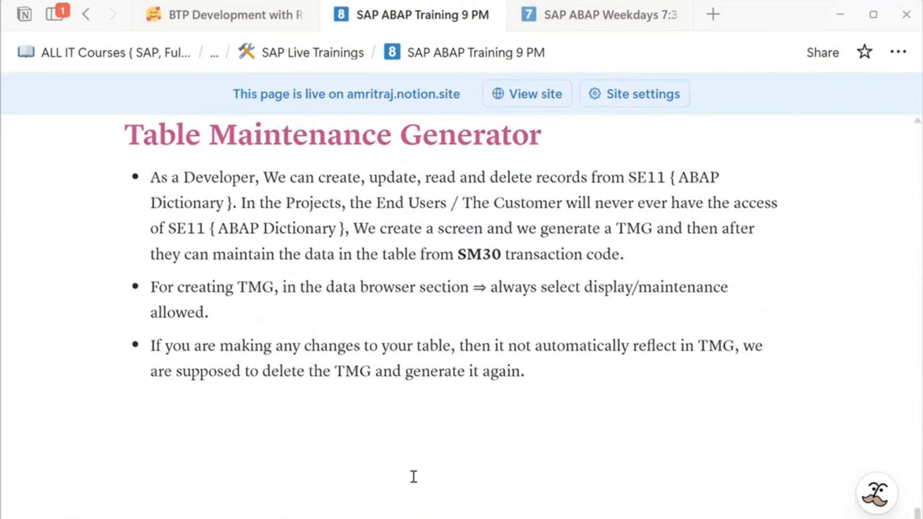
{"action": "left_click", "coordinate": [196, 395]}
{"action": "type", "text": "/h1"}
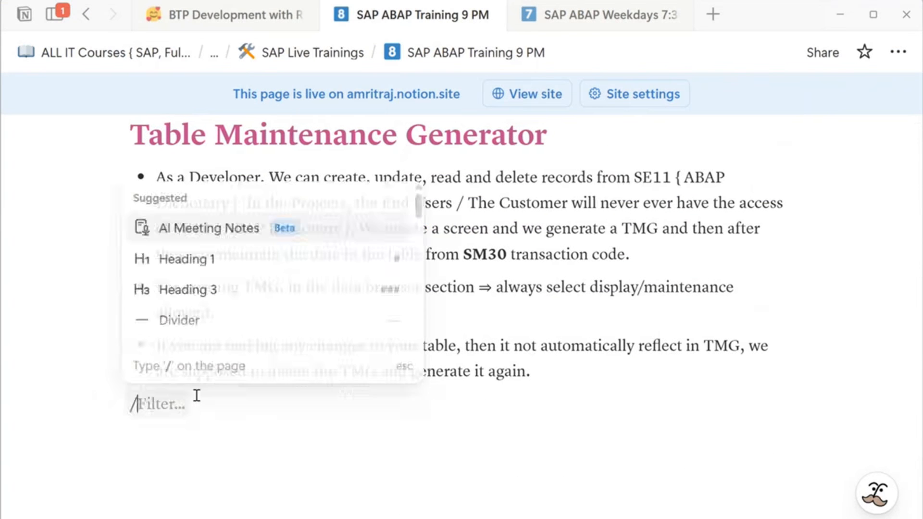
{"action": "key", "text": "Return"}
{"action": "type", "text": "Co"}
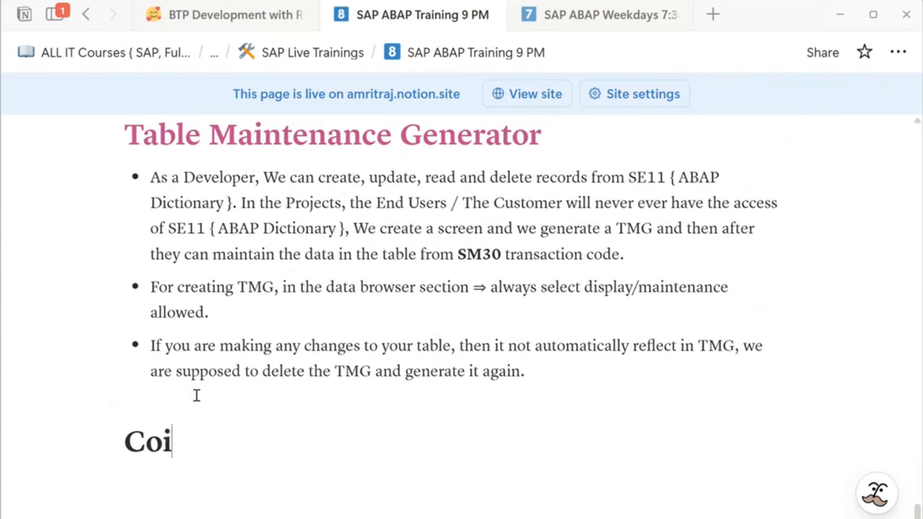
{"action": "type", "text": "nnecting "}
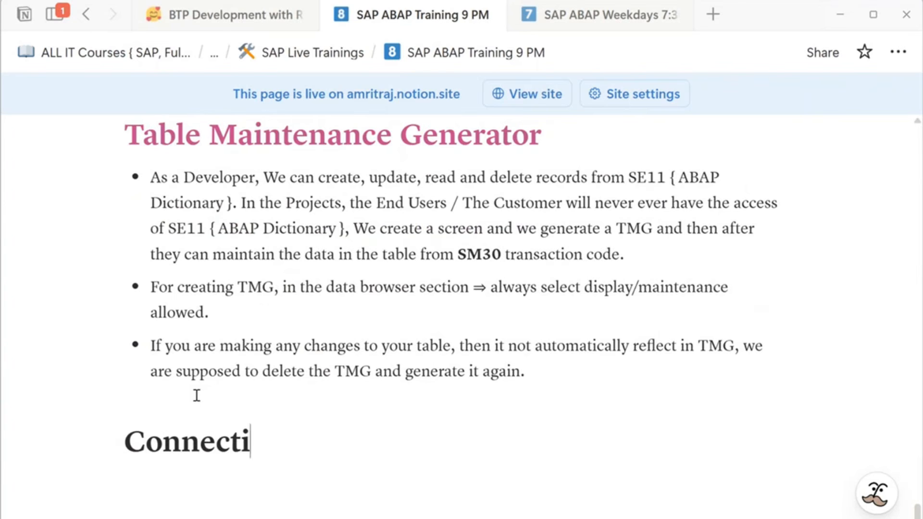
{"action": "type", "text": "Hea"}
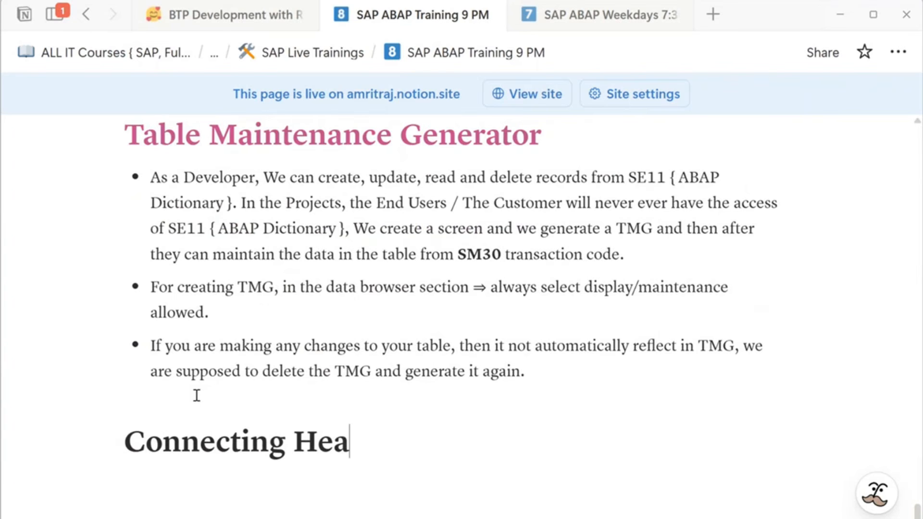
{"action": "type", "text": "der and Item "}
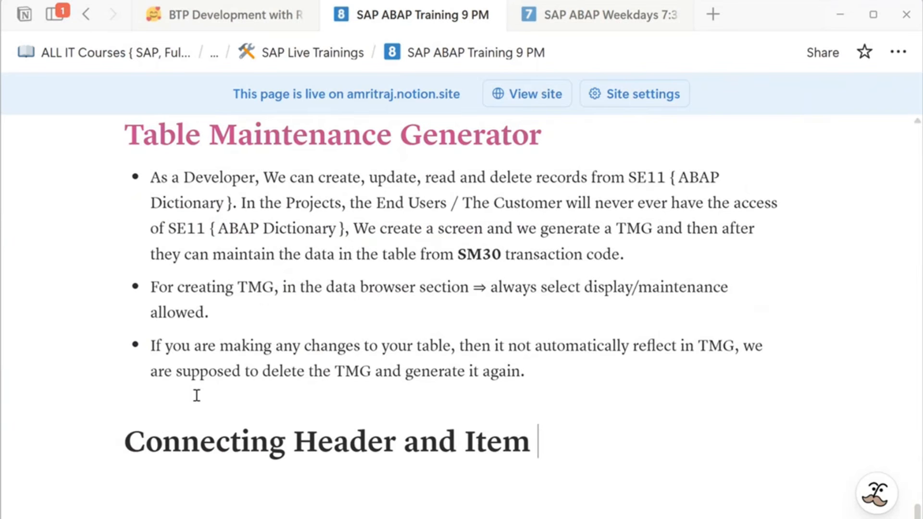
{"action": "type", "text": "Tables"}
{"action": "key", "text": "Return"}
{"action": "key", "text": "Return"}
{"action": "key", "text": "Return"}
{"action": "key", "text": "Return"}
{"action": "key", "text": "Return"}
{"action": "key", "text": "Return"}
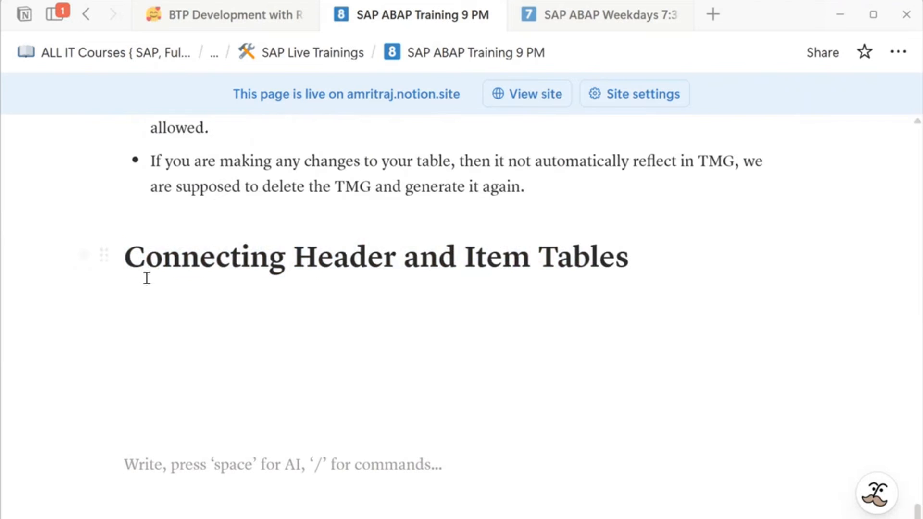
Step: Set the text color of the "Connecting Header and Item Tables" heading to yellow
{"action": "left_click_drag", "start_coordinate": [127, 258], "coordinate": [670, 239]}
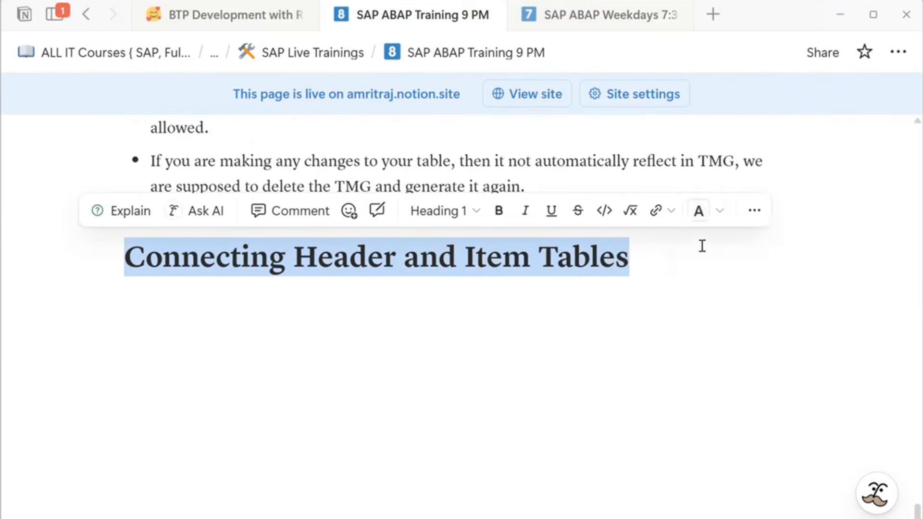
{"action": "left_click", "coordinate": [707, 214]}
{"action": "left_click", "coordinate": [835, 271]}
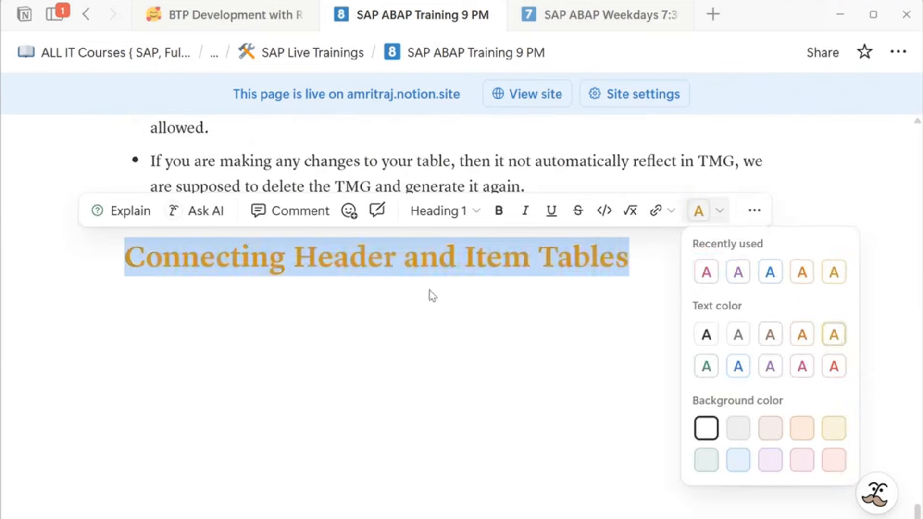
Step: Start a bulleted list under the heading with the text "We have here Sales Header and Sales Item Table,"
{"action": "left_click", "coordinate": [431, 296]}
{"action": "type", "text": "- We have"}
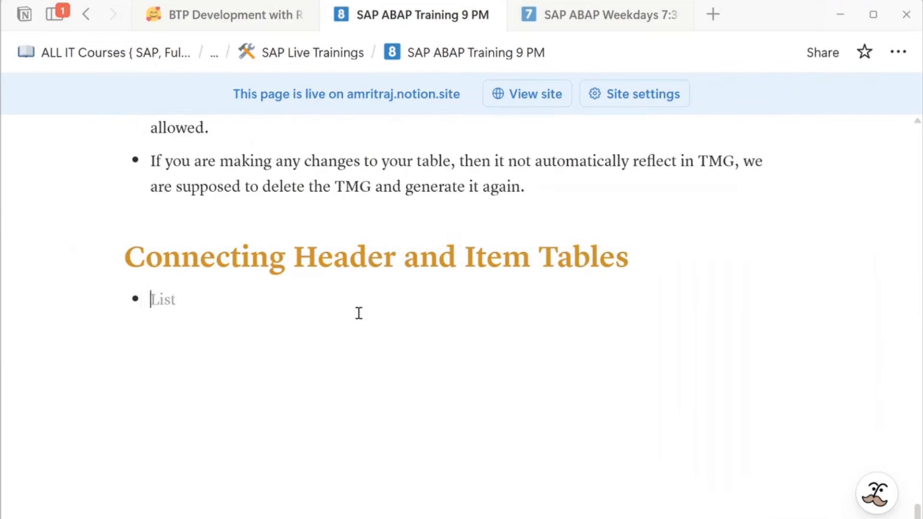
{"action": "type", "text": " jhe"}
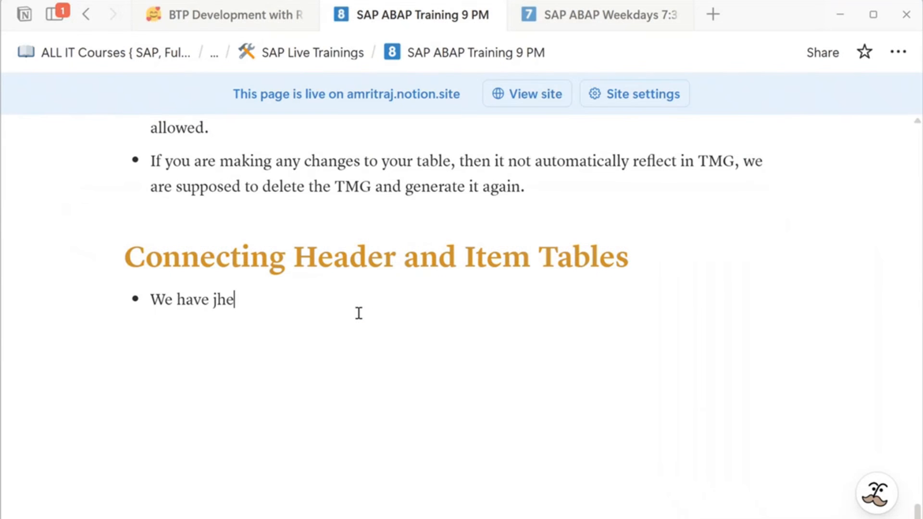
{"action": "key", "text": "BackSpace"}
{"action": "key", "text": "BackSpace"}
{"action": "key", "text": "BackSpace"}
{"action": "type", "text": "her e Sales "}
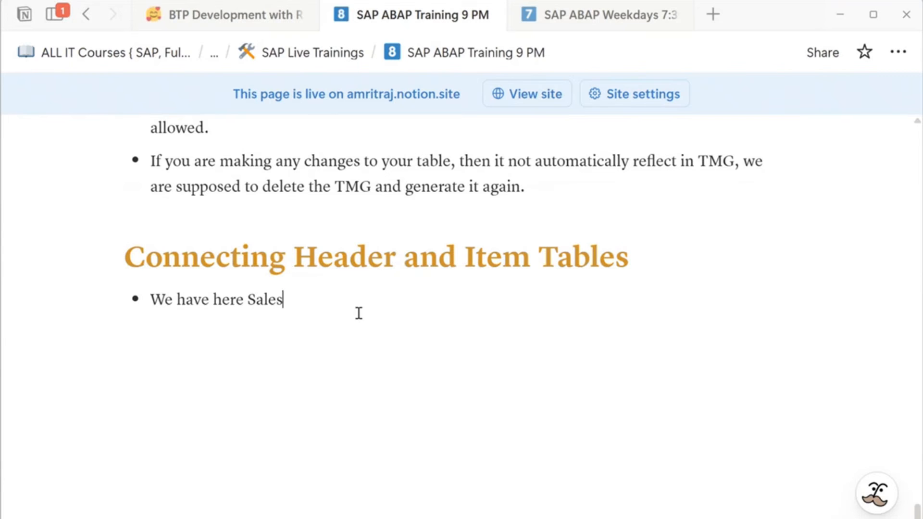
{"action": "type", "text": "Header "}
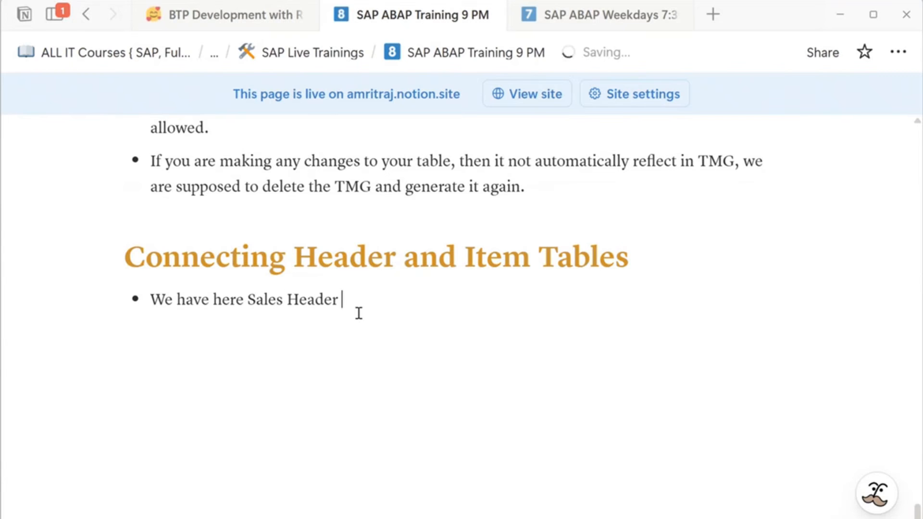
{"action": "type", "text": "and Sales ITem"}
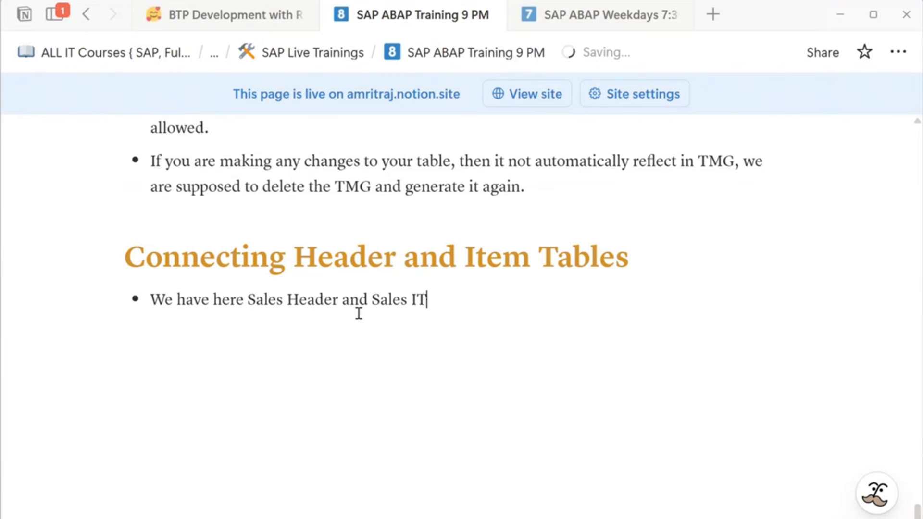
{"action": "key", "text": "BackSpace"}
{"action": "key", "text": "BackSpace"}
{"action": "key", "text": "BackSpace"}
{"action": "type", "text": "tem Table,"}
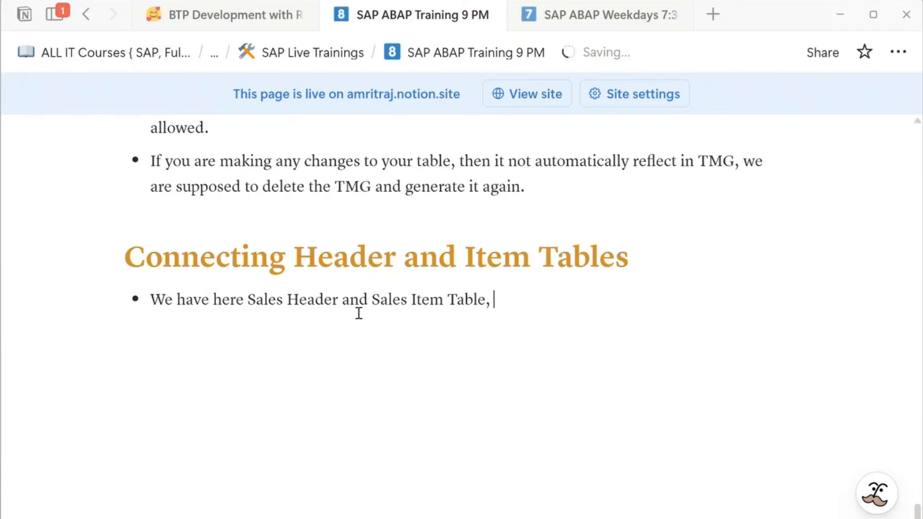
Step: Continue the first bullet with "both of them belongs under the umbrella wiz. Sales Order, So"
{"action": "type", "text": " bot"}
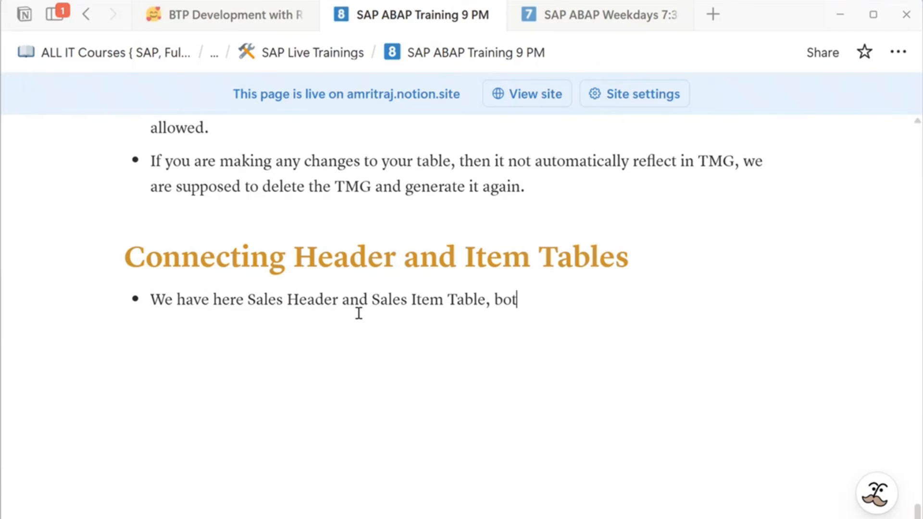
{"action": "type", "text": "h of them belo"}
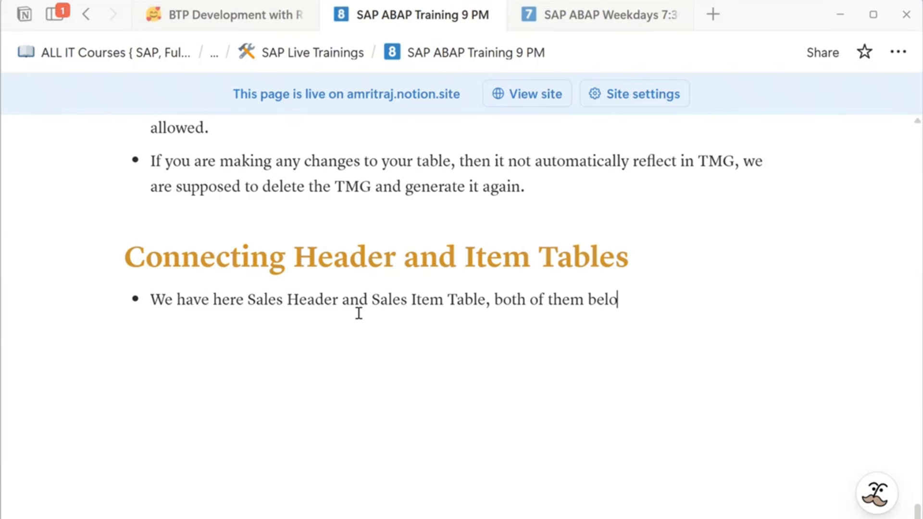
{"action": "type", "text": "ngs to"}
{"action": "key", "text": "BackSpace"}
{"action": "key", "text": "BackSpace"}
{"action": "type", "text": "under the"}
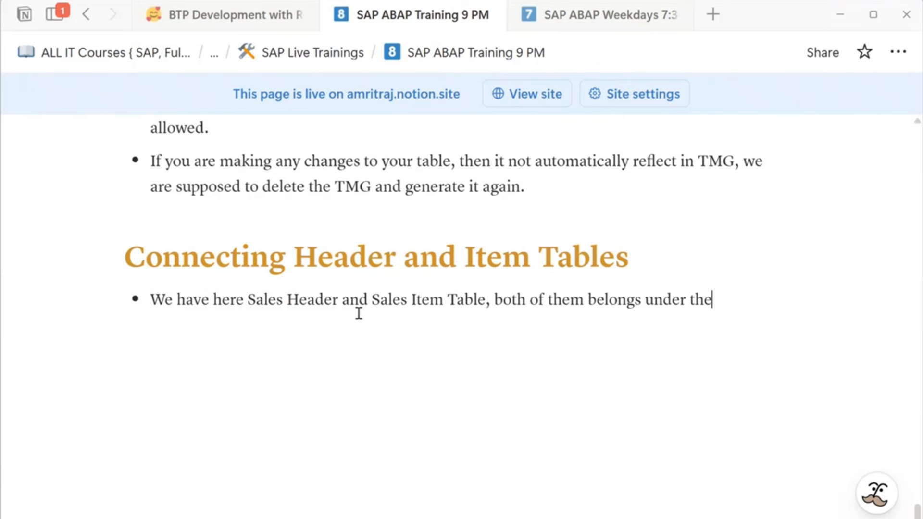
{"action": "type", "text": " umbrella"}
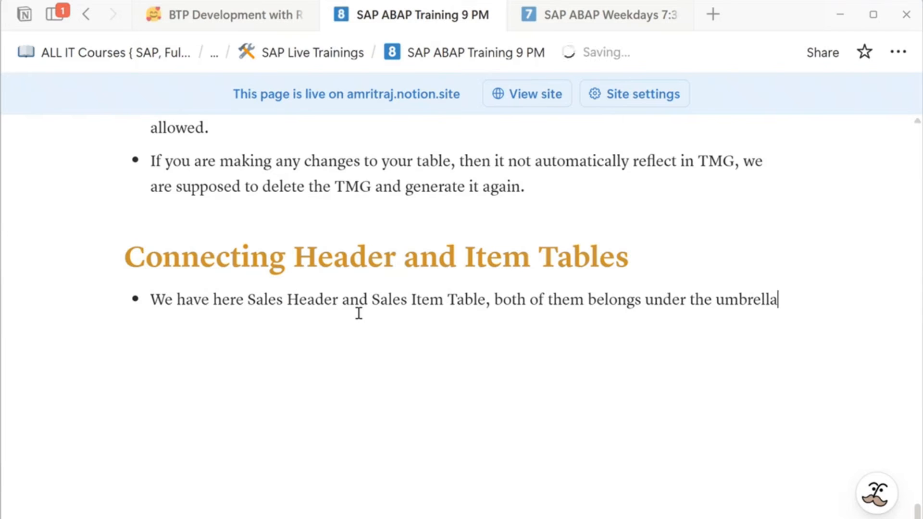
{"action": "type", "text": " wi"}
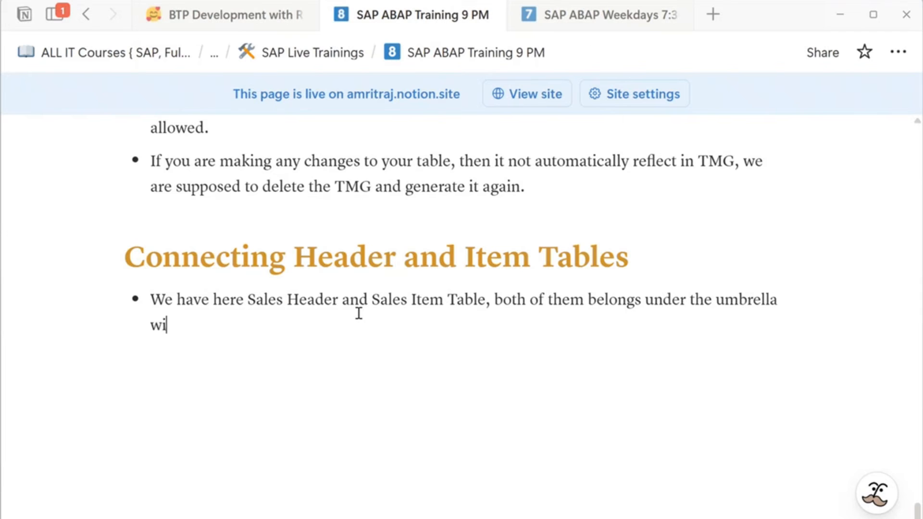
{"action": "type", "text": "z. Sales ORd"}
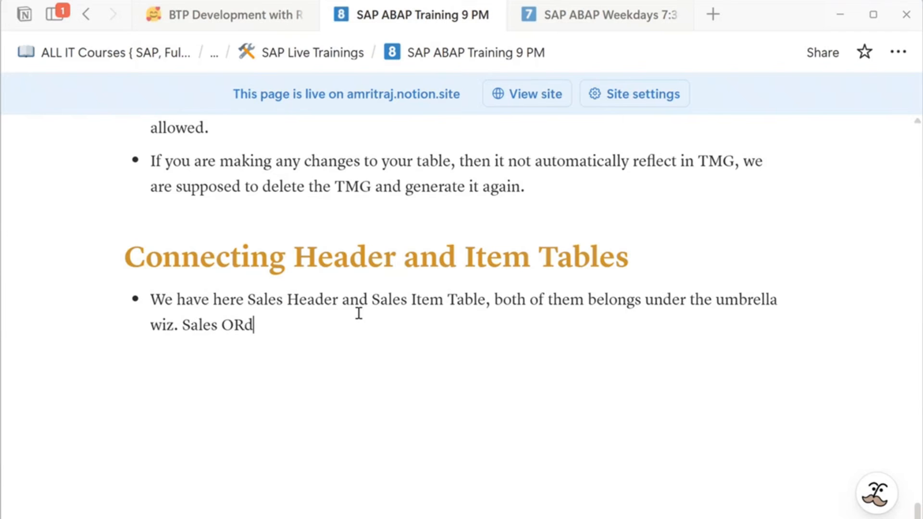
{"action": "key", "text": "BackSpace"}
{"action": "key", "text": "BackSpace"}
{"action": "type", "text": "rder, So thet m"}
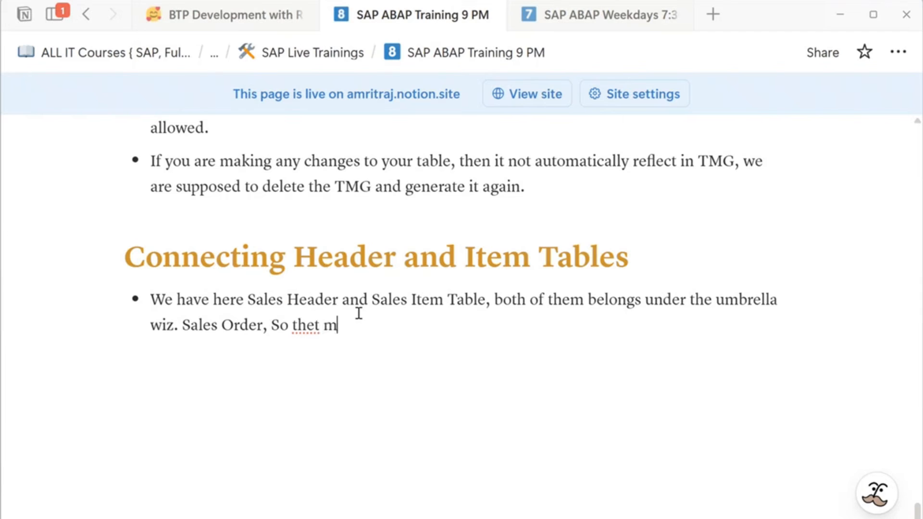
Step: Finish the first bullet's sentence with "they must be interconnected." and start a second bullet
{"action": "key", "text": "BackSpace"}
{"action": "key", "text": "BackSpace"}
{"action": "key", "text": "BackSpace"}
{"action": "type", "text": "y must be in"}
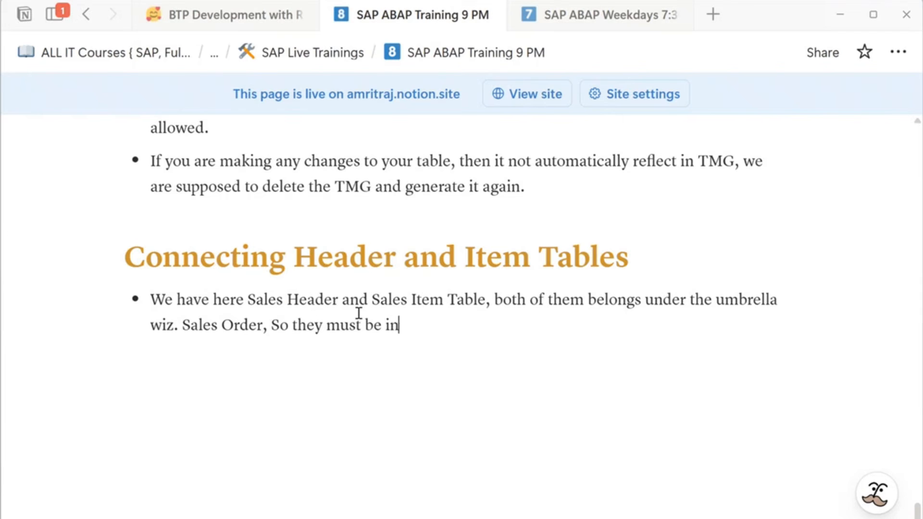
{"action": "type", "text": "terconnect"}
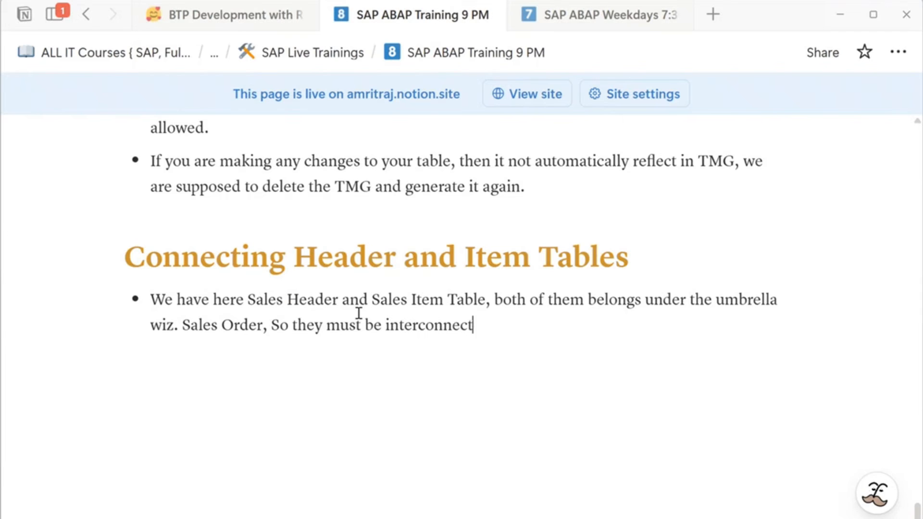
{"action": "type", "text": "ed."}
{"action": "key", "text": "Return"}
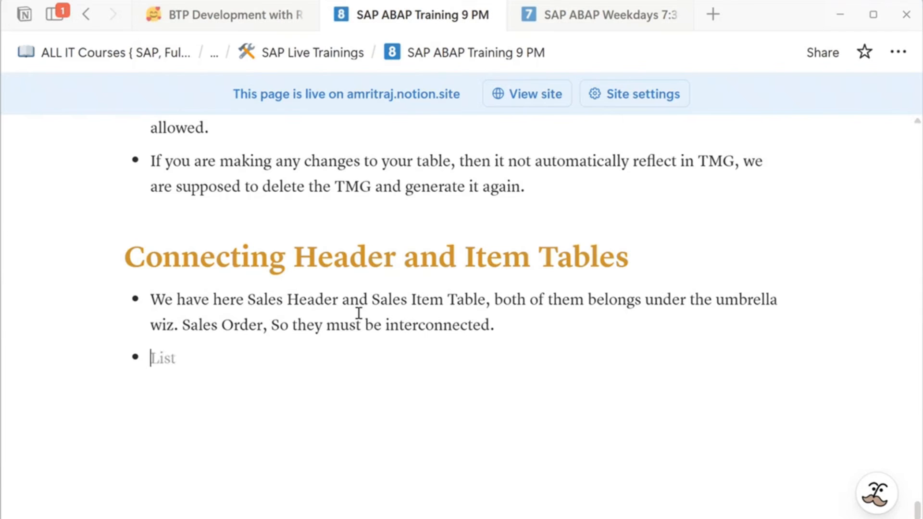
Step: Write "Foreign Key Relationship :-" as the second bullet and make the words "Foreign Key Relationship" bold
{"action": "type", "text": "Forieng"}
{"action": "key", "text": "BackSpace"}
{"action": "key", "text": "BackSpace"}
{"action": "key", "text": "BackSpace"}
{"action": "key", "text": "BackSpace"}
{"action": "key", "text": "BackSpace"}
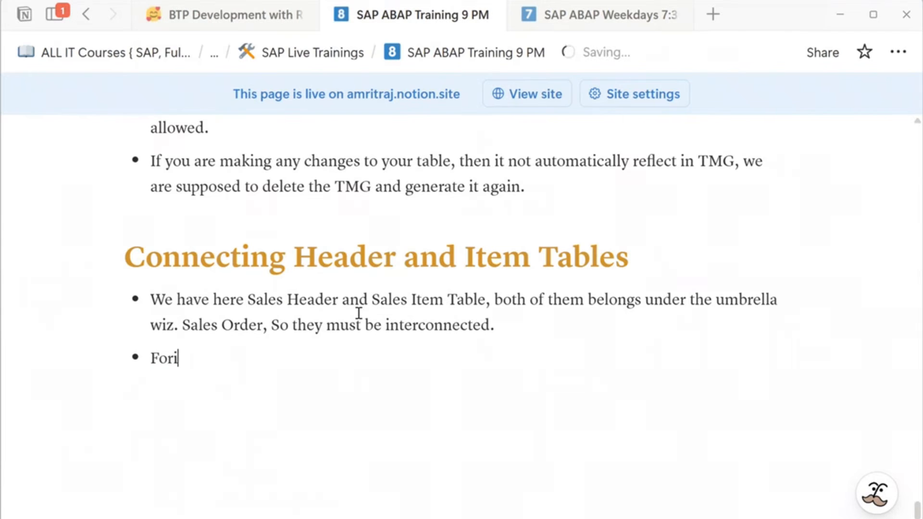
{"action": "type", "text": "eigm"}
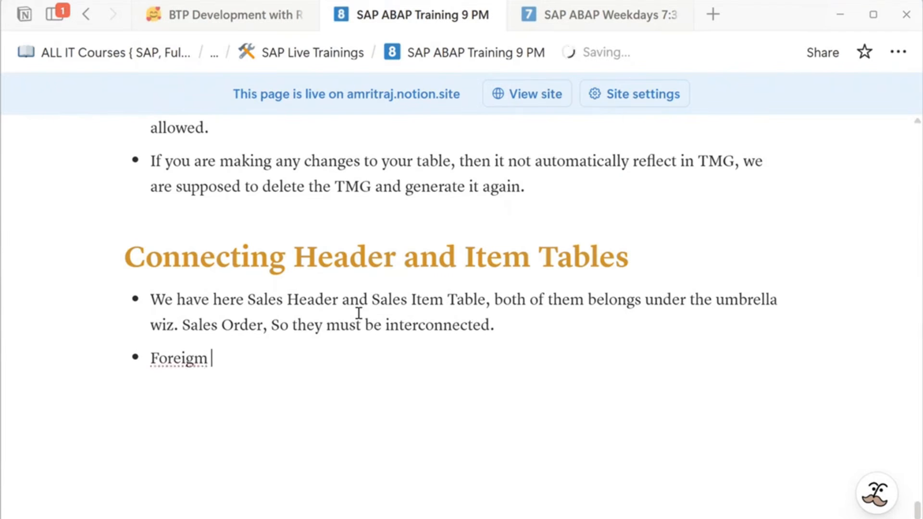
{"action": "key", "text": "BackSpace"}
{"action": "type", "text": "n"}
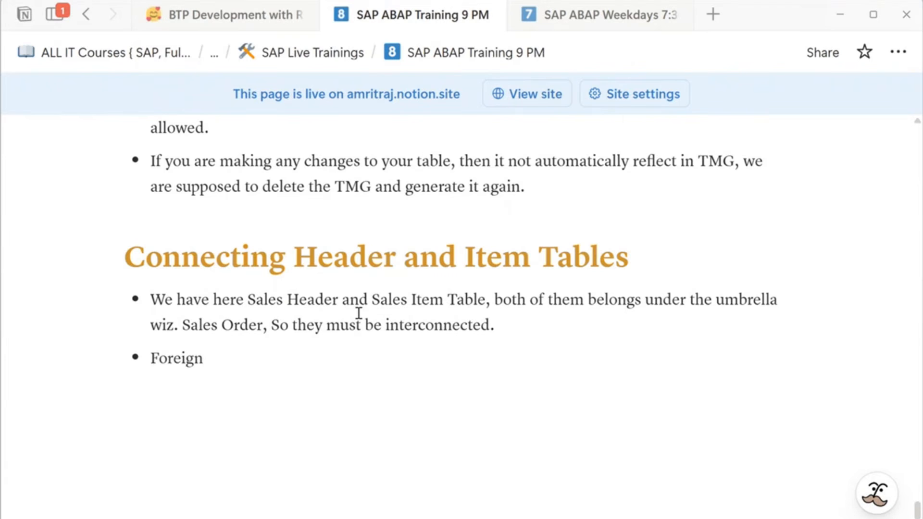
{"action": "type", "text": " Key Relatio"}
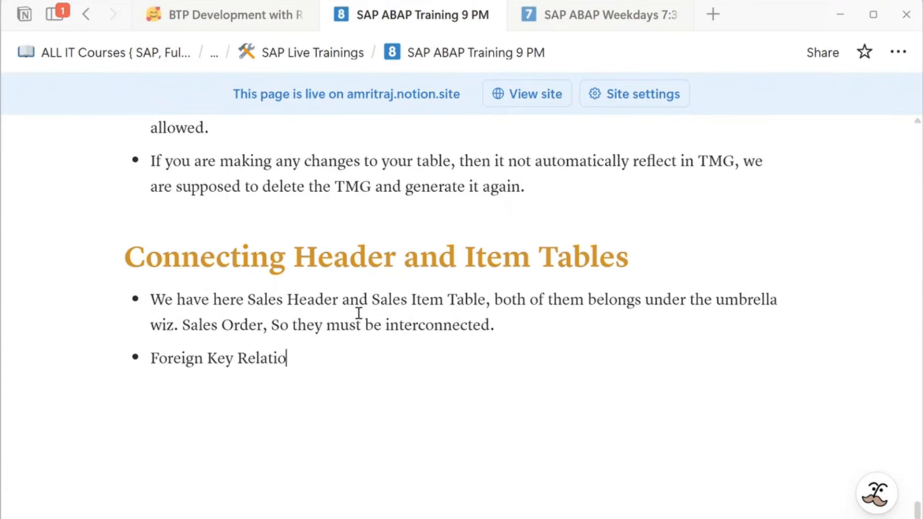
{"action": "type", "text": "nship :0-"}
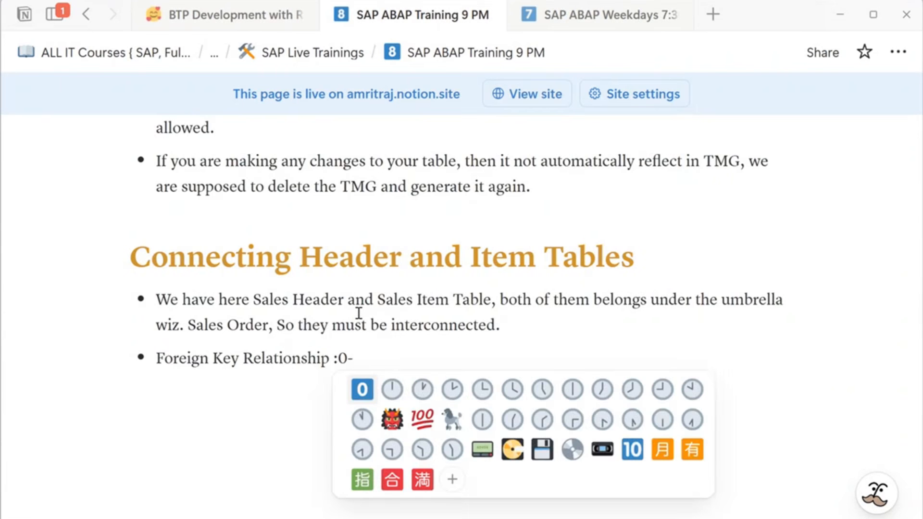
{"action": "key", "text": "BackSpace"}
{"action": "key", "text": "BackSpace"}
{"action": "type", "text": "-"}
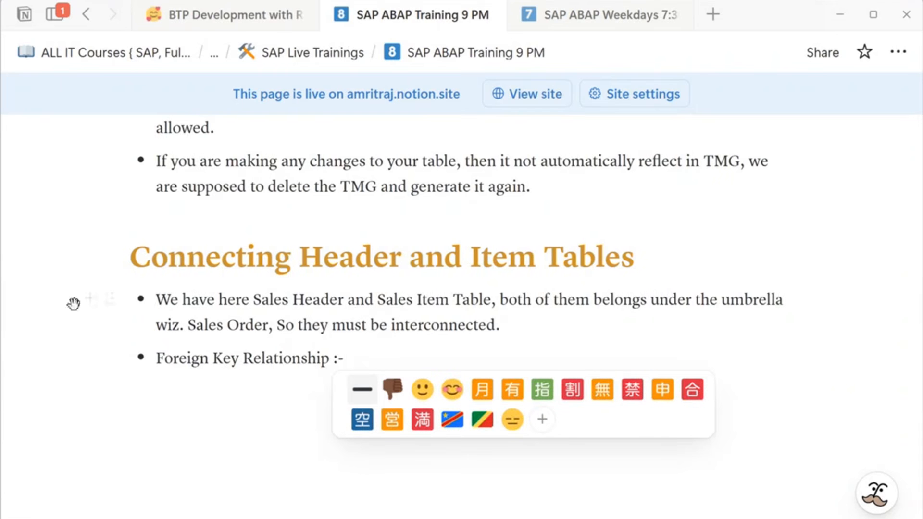
{"action": "left_click_drag", "start_coordinate": [156, 359], "coordinate": [330, 368]}
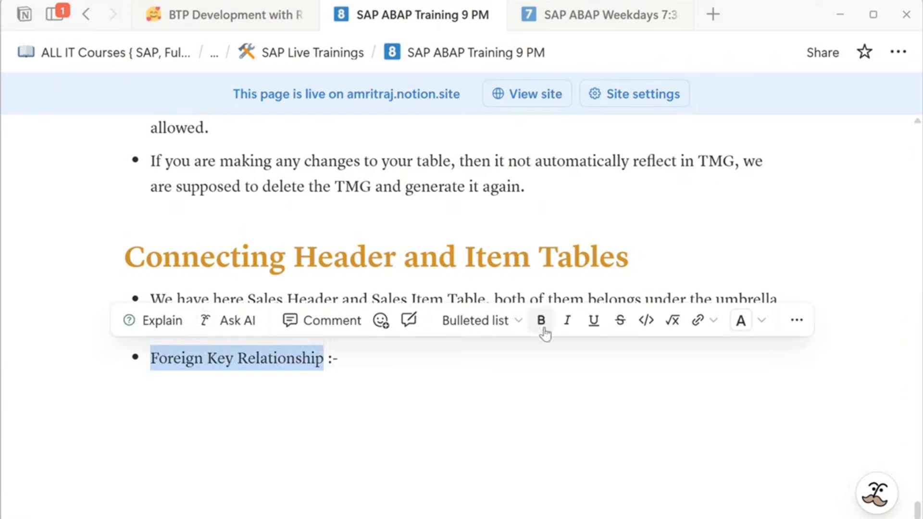
{"action": "left_click", "coordinate": [541, 319]}
Step: Add a nested bullet under "Foreign Key Relationship :-" with the text "This relationship is connect table."
{"action": "left_click", "coordinate": [500, 395]}
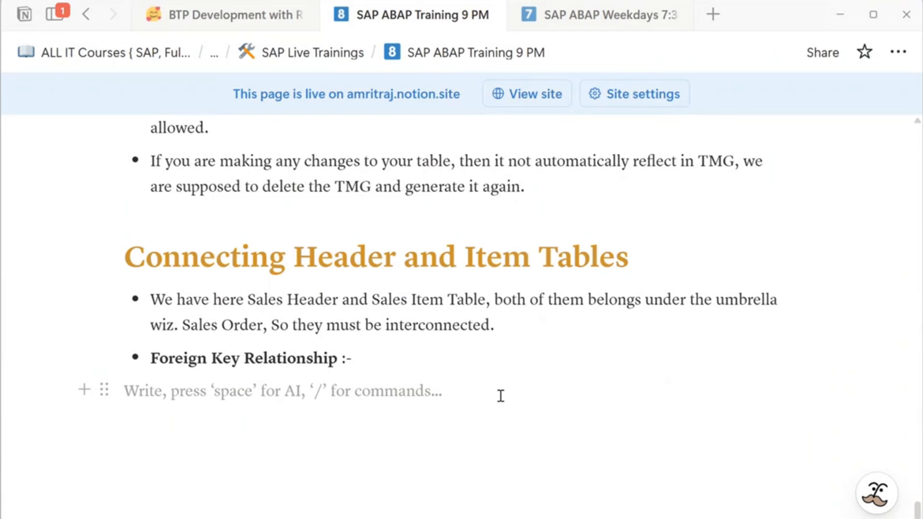
{"action": "key", "text": "Tab"}
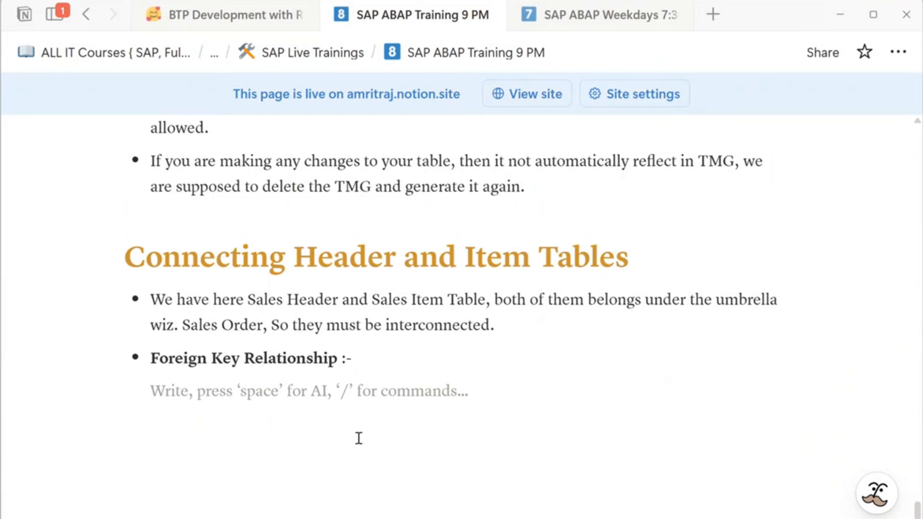
{"action": "type", "text": "- "}
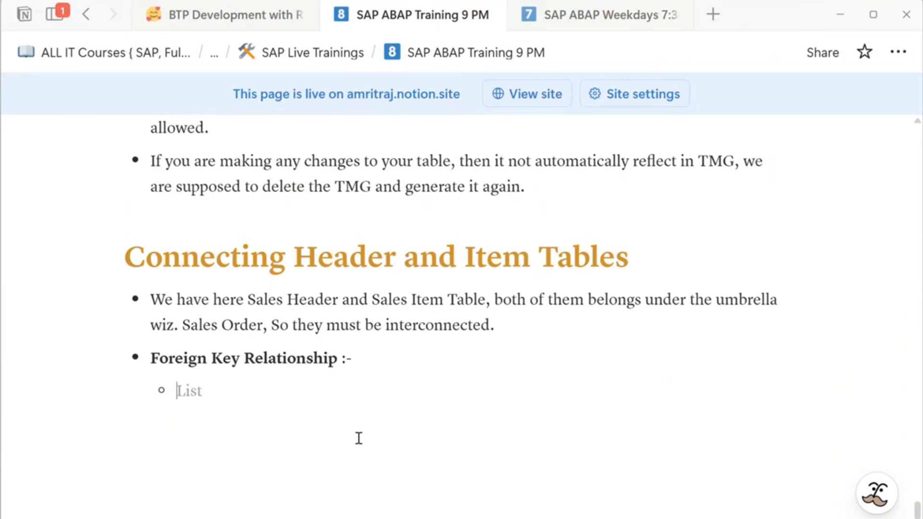
{"action": "type", "text": "This rela"}
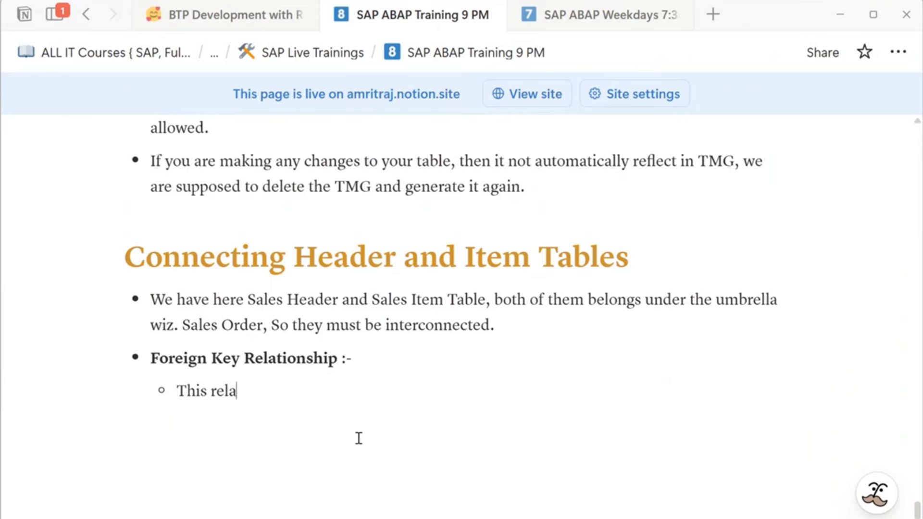
{"action": "type", "text": "tionsho"}
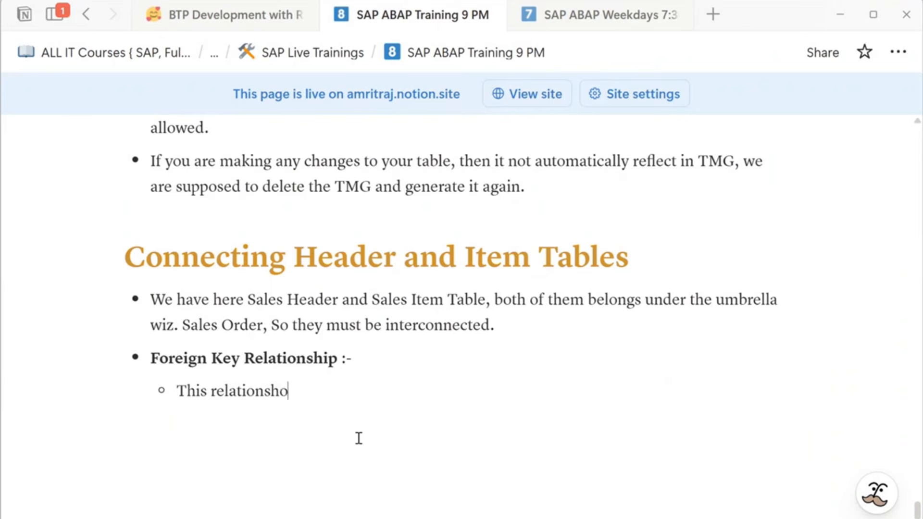
{"action": "key", "text": "BackSpace"}
{"action": "type", "text": "ip is connect tab"}
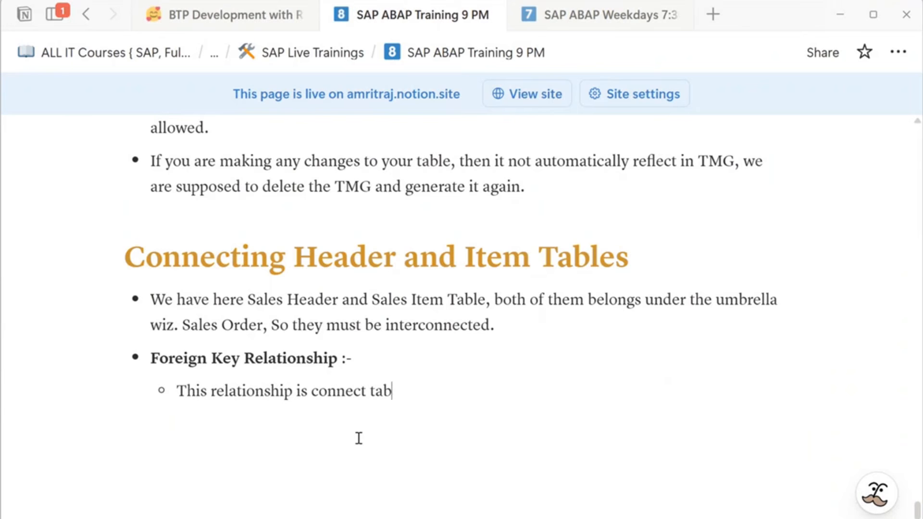
{"action": "type", "text": "le."}
Step: Add a second nested bullet reading "It requires a common column between the tables."
{"action": "key", "text": "Return"}
{"action": "type", "text": "It requir"}
{"action": "type", "text": "es a"}
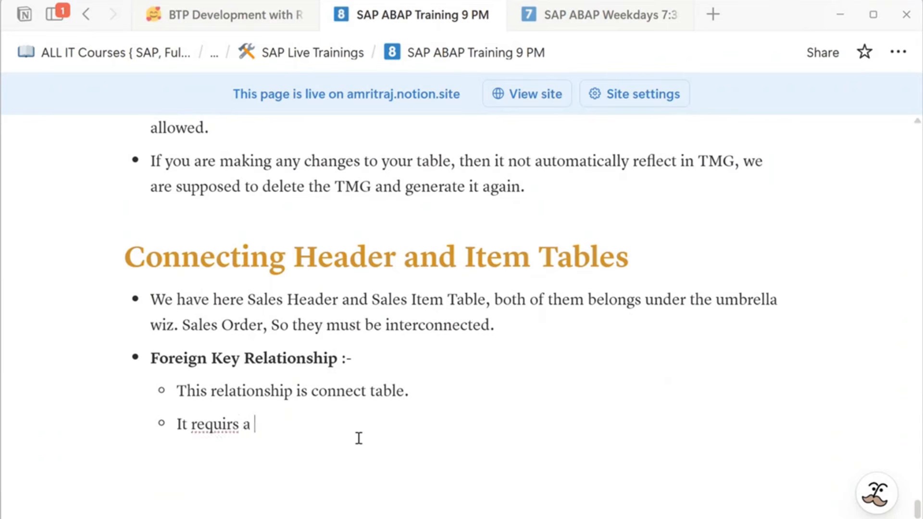
{"action": "key", "text": "BackSpace"}
{"action": "key", "text": "BackSpace"}
{"action": "key", "text": "BackSpace"}
{"action": "key", "text": "BackSpace"}
{"action": "type", "text": "s a cpo"}
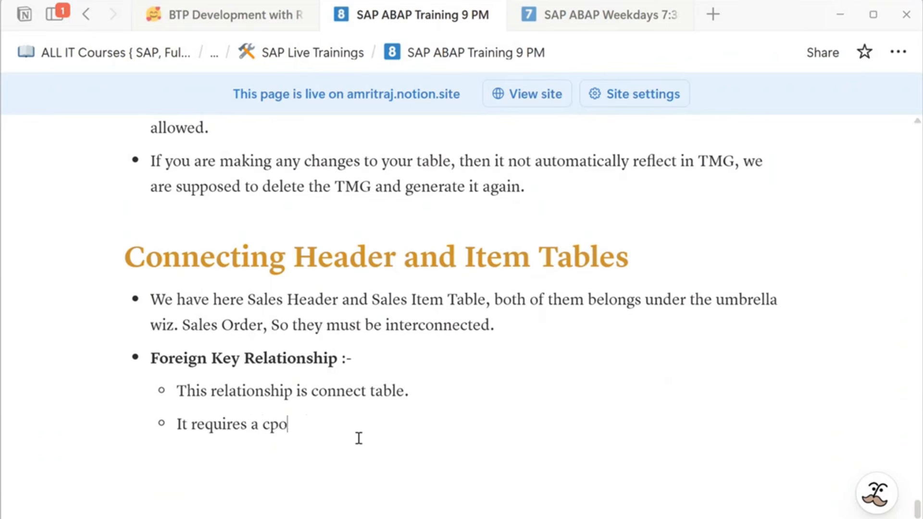
{"action": "key", "text": "BackSpace"}
{"action": "key", "text": "BackSpace"}
{"action": "type", "text": "ommonn"}
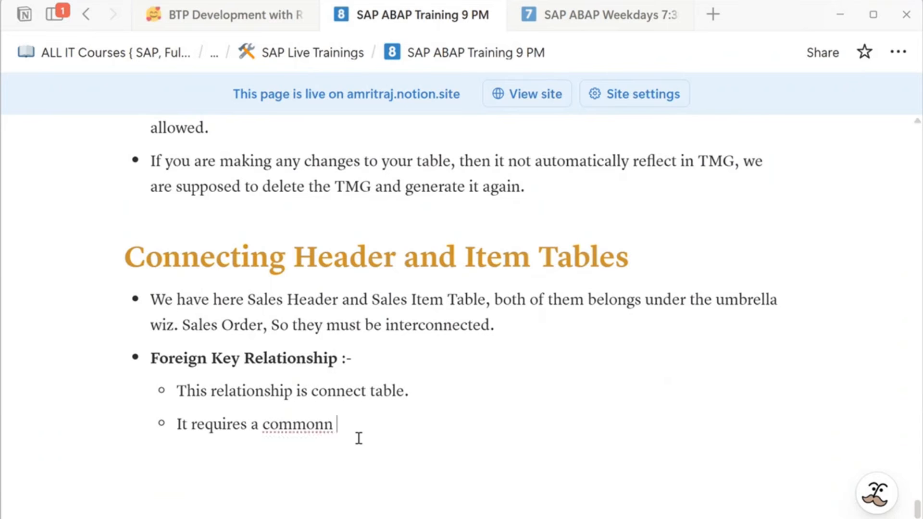
{"action": "key", "text": "BackSpace"}
{"action": "type", "text": "colu"}
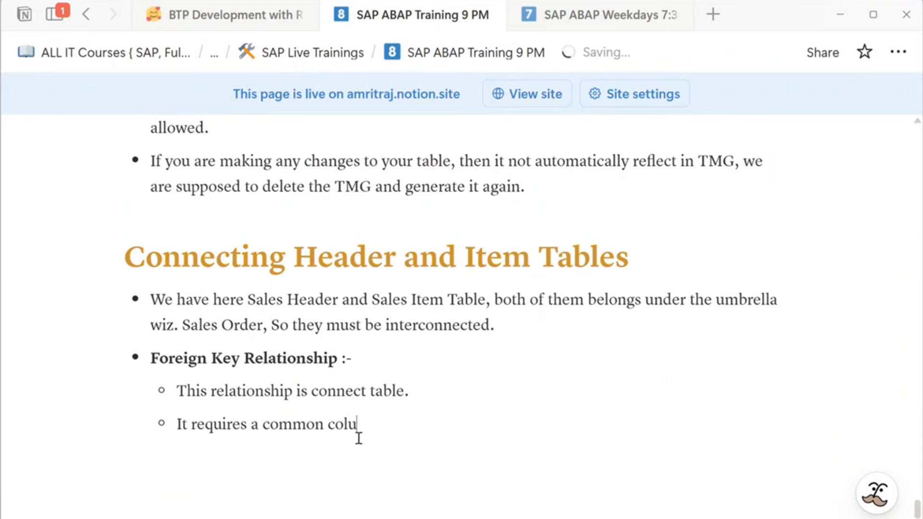
{"action": "type", "text": "mn betwe"}
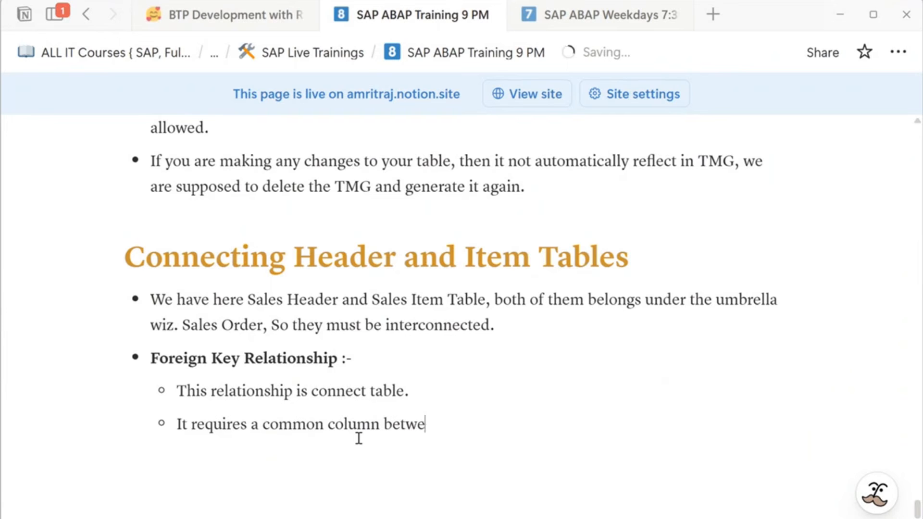
{"action": "type", "text": "en the tables."}
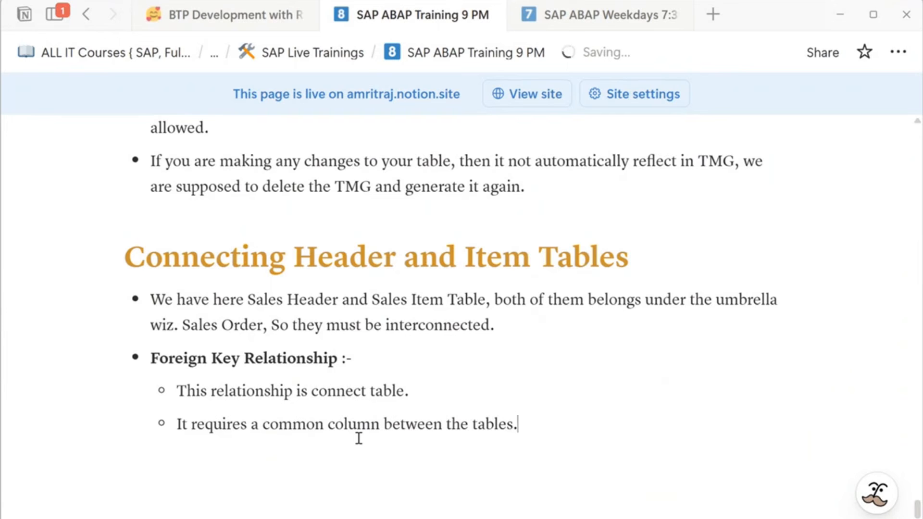
Step: Add a third nested bullet reading "IT also gives a validation to ensure how data should be stored in between them."
{"action": "key", "text": "Return"}
{"action": "type", "text": "IT also gi"}
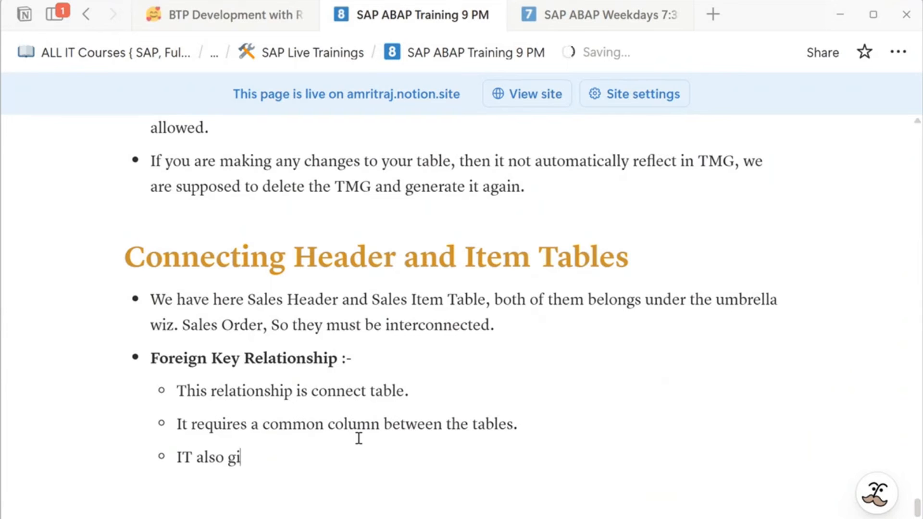
{"action": "type", "text": "ves a "}
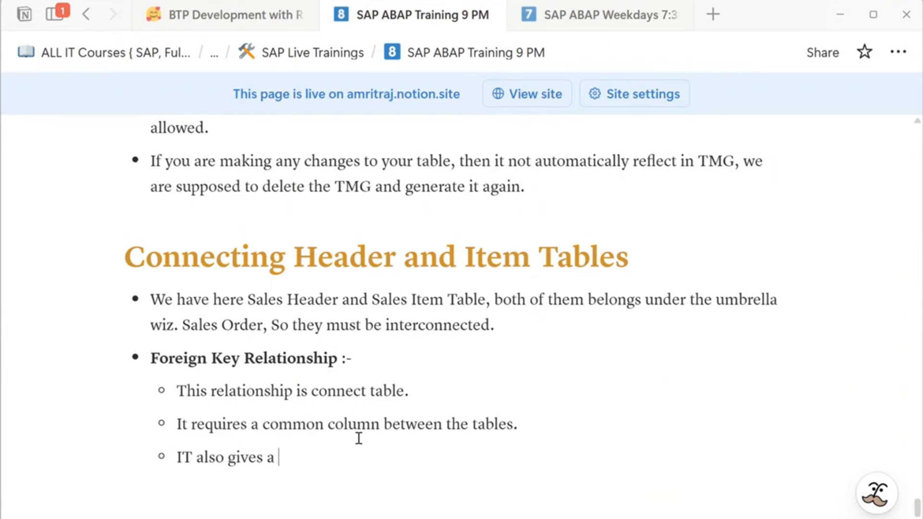
{"action": "type", "text": "validatio"}
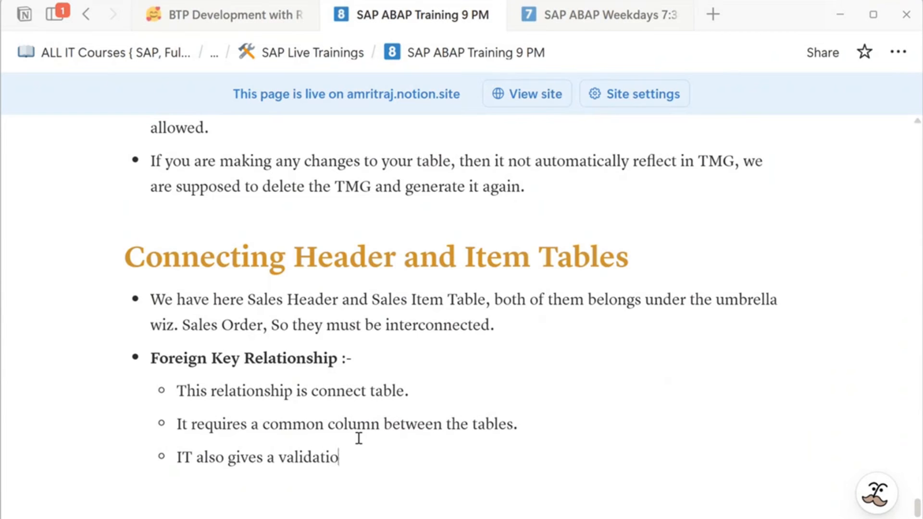
{"action": "type", "text": "n to ensure "}
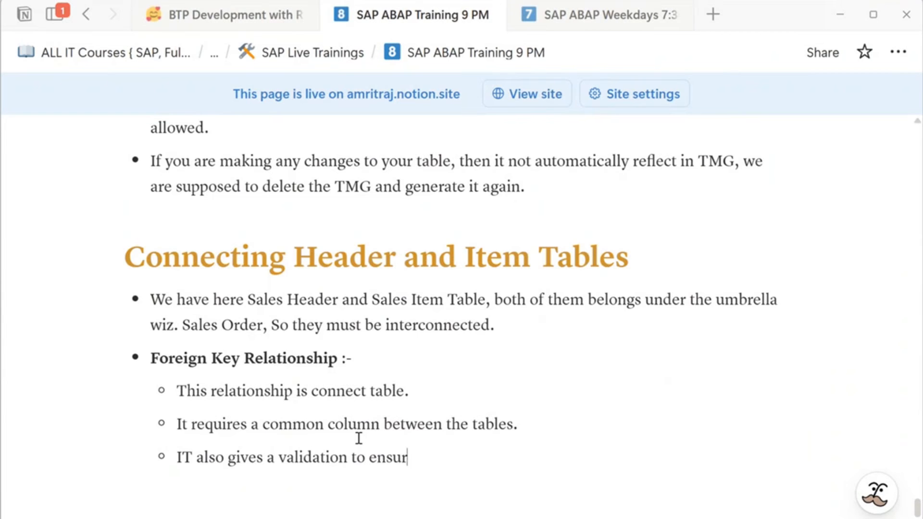
{"action": "type", "text": "how data sho"}
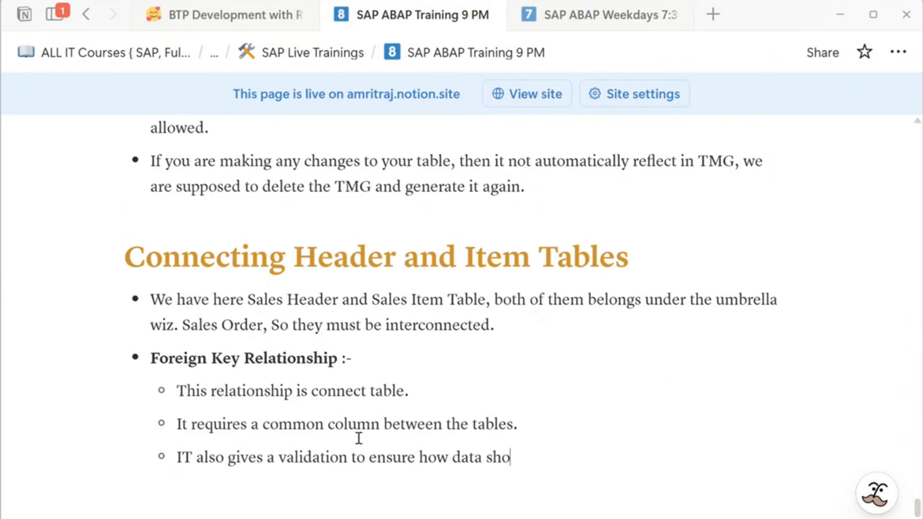
{"action": "type", "text": "uld be stor"}
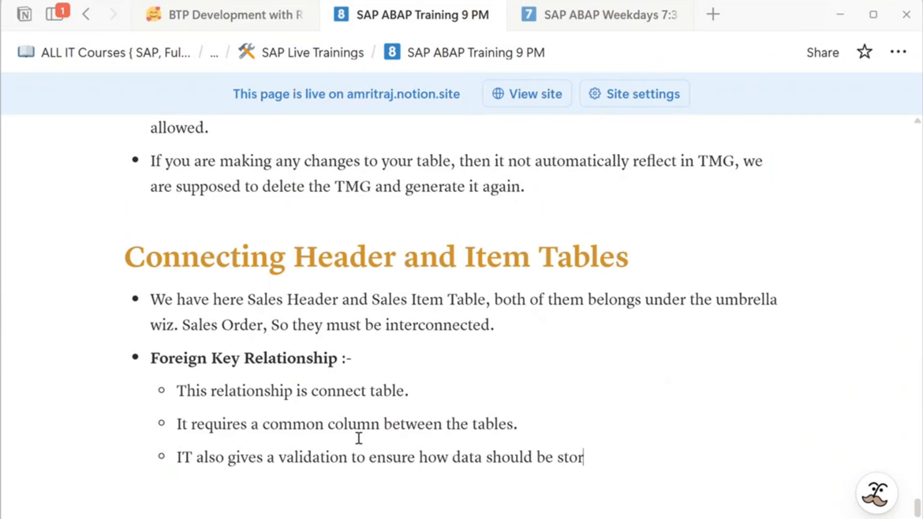
{"action": "type", "text": "ed in between the"}
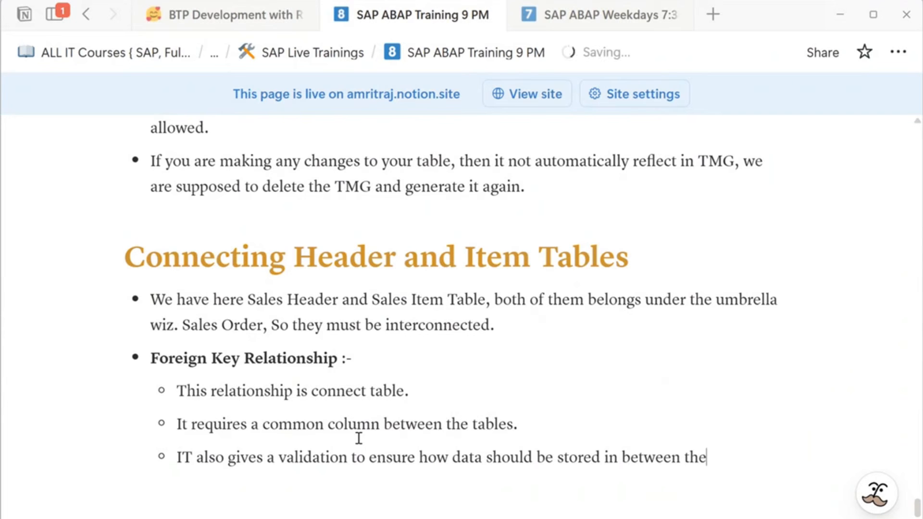
{"action": "type", "text": "m"}
{"action": "type", "text": ".l"}
{"action": "key", "text": "BackSpace"}
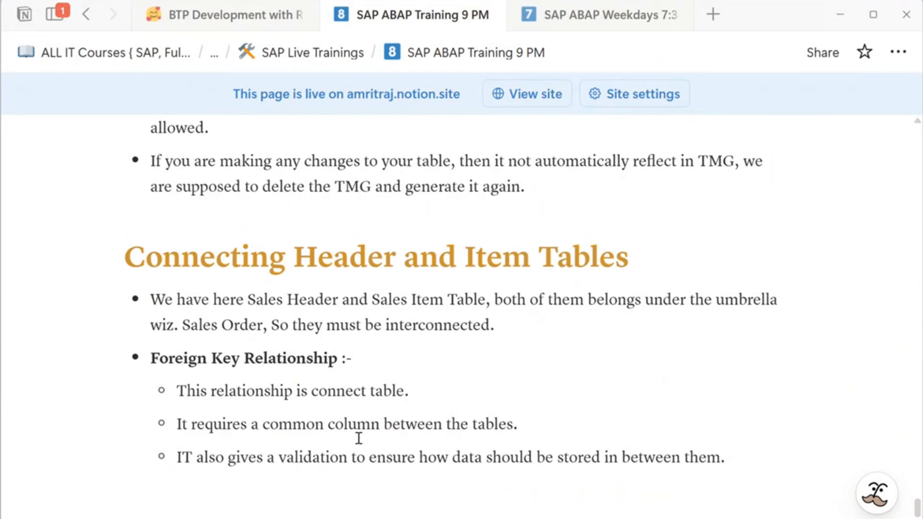
Step: Review the Employee and Projects example earlier in the notes, highlighting the value 101 and the project rows that share it
{"action": "scroll", "coordinate": [380, 430], "scroll_direction": "up", "scroll_amount": 15}
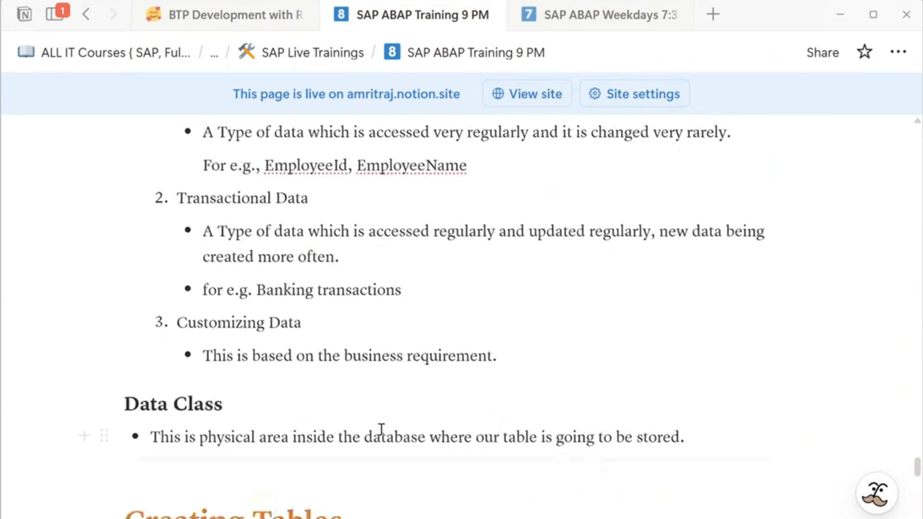
{"action": "scroll", "coordinate": [382, 430], "scroll_direction": "up", "scroll_amount": 10}
{"action": "scroll", "coordinate": [369, 457], "scroll_direction": "down", "scroll_amount": 2}
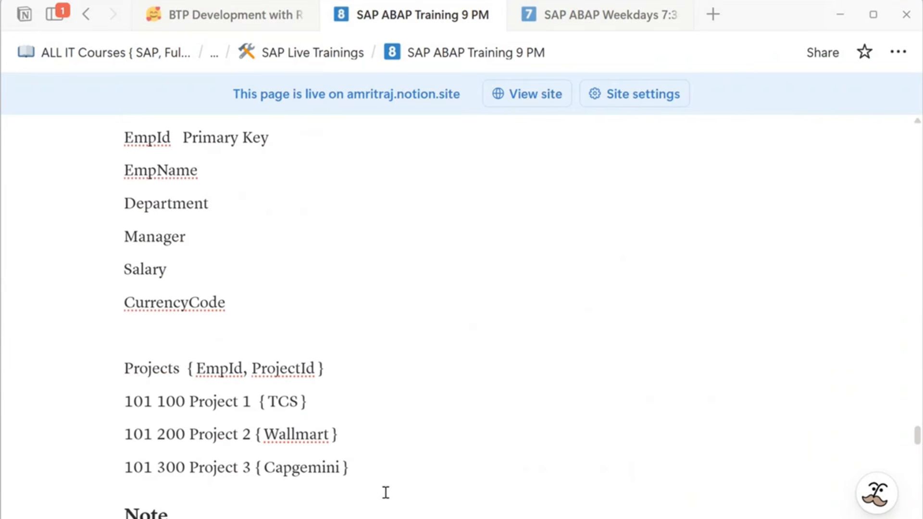
{"action": "scroll", "coordinate": [386, 492], "scroll_direction": "up", "scroll_amount": 2}
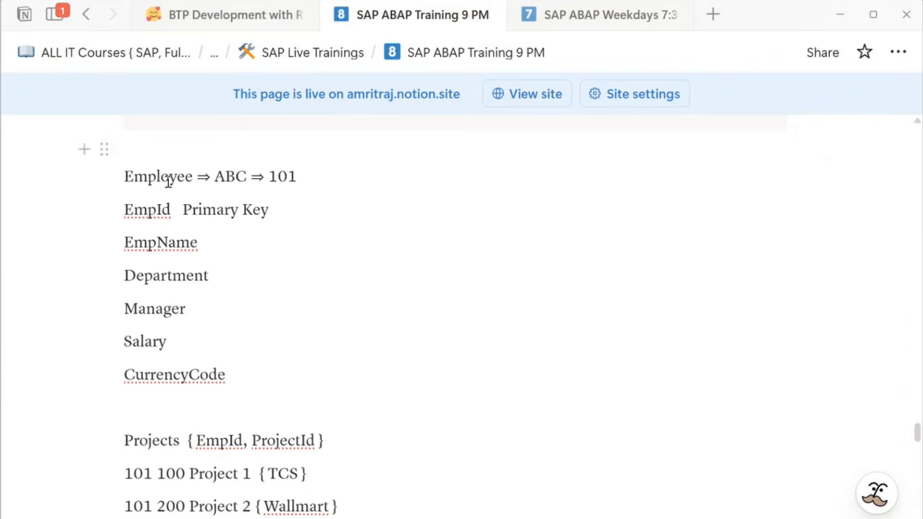
{"action": "left_click_drag", "start_coordinate": [212, 435], "coordinate": [299, 436]}
{"action": "left_click", "coordinate": [388, 480]}
{"action": "left_click_drag", "start_coordinate": [272, 179], "coordinate": [298, 183]}
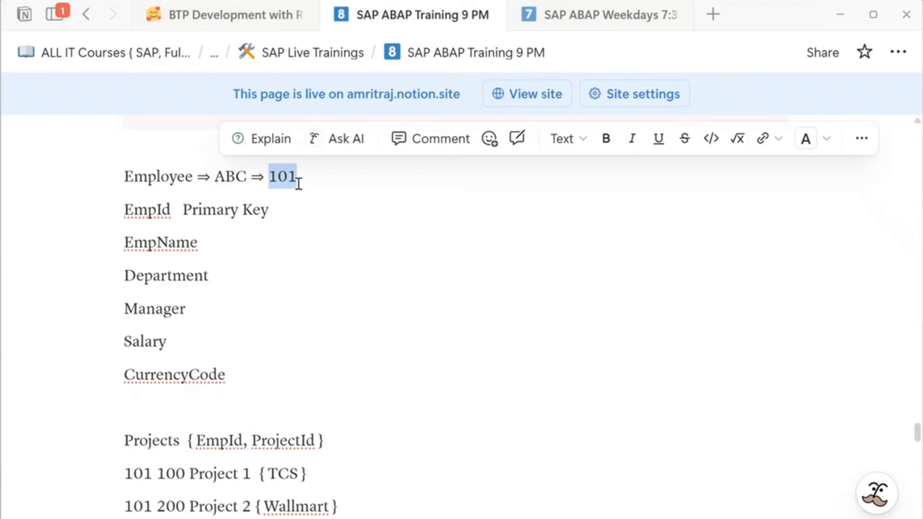
{"action": "left_click_drag", "start_coordinate": [165, 473], "coordinate": [357, 461]}
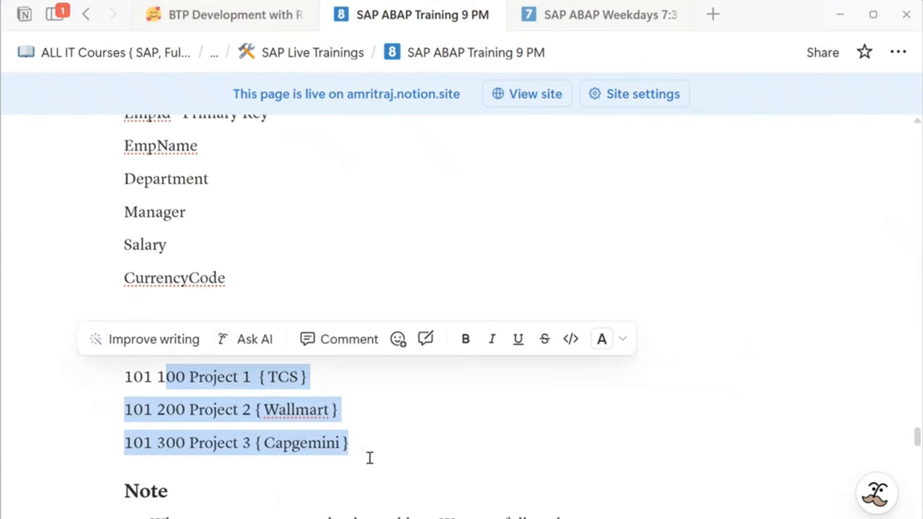
{"action": "left_click", "coordinate": [414, 449]}
{"action": "scroll", "coordinate": [415, 445], "scroll_direction": "down", "scroll_amount": 6}
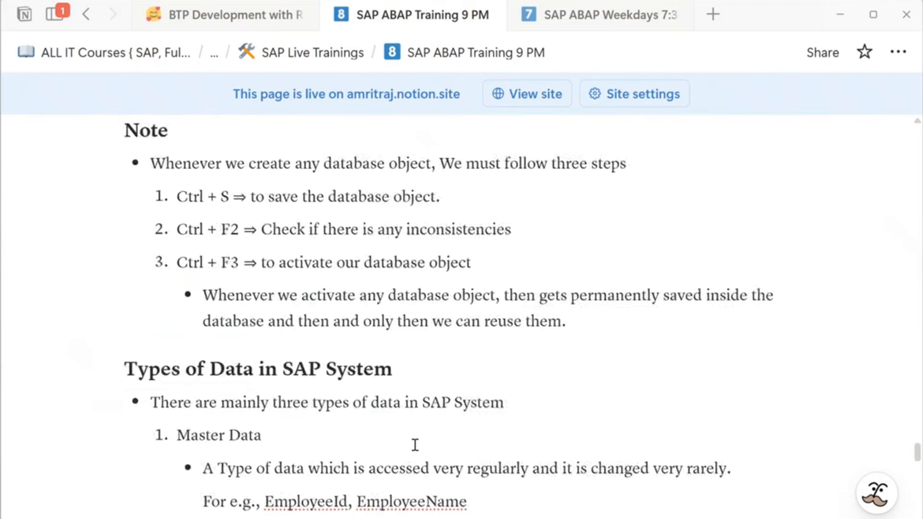
{"action": "scroll", "coordinate": [414, 445], "scroll_direction": "up", "scroll_amount": 5}
{"action": "scroll", "coordinate": [290, 371], "scroll_direction": "up", "scroll_amount": 1}
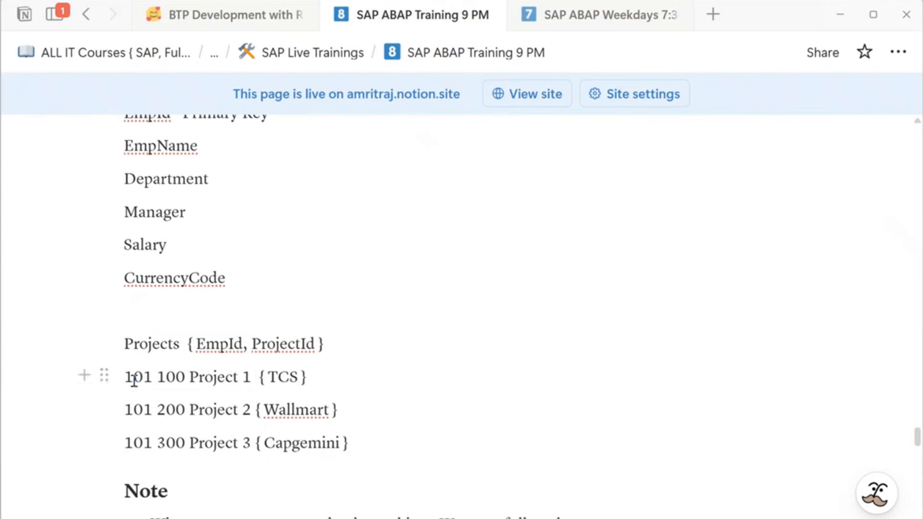
{"action": "left_click_drag", "start_coordinate": [133, 377], "coordinate": [321, 431]}
{"action": "scroll", "coordinate": [413, 466], "scroll_direction": "down", "scroll_amount": 1}
{"action": "scroll", "coordinate": [413, 465], "scroll_direction": "down", "scroll_amount": 20}
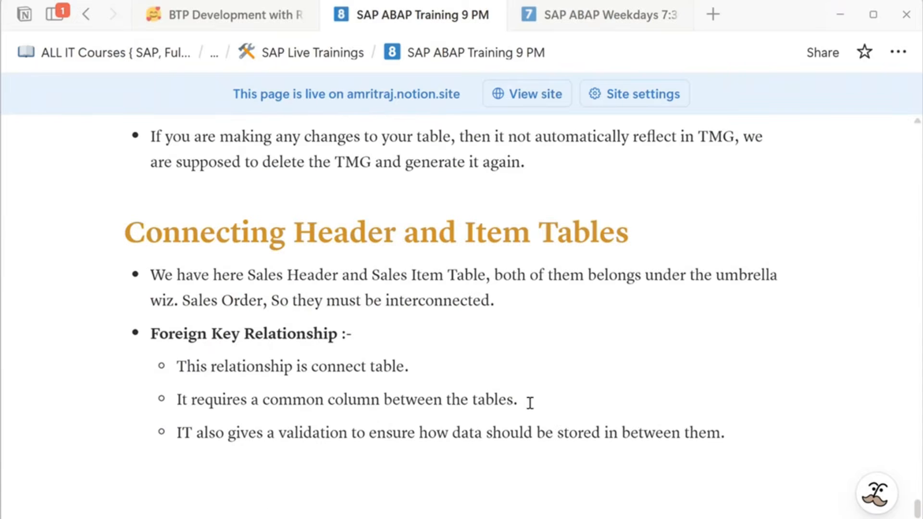
Step: Examine the Sales Header and Sales Item field definitions under "Our Table Creation", and return to the Foreign Key Relationship notes
{"action": "scroll", "coordinate": [412, 334], "scroll_direction": "up", "scroll_amount": 15}
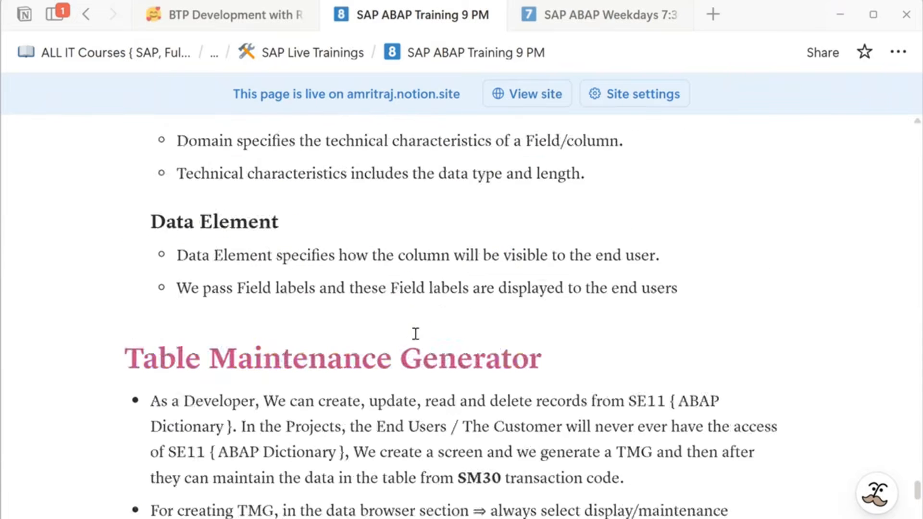
{"action": "scroll", "coordinate": [412, 336], "scroll_direction": "up", "scroll_amount": 10}
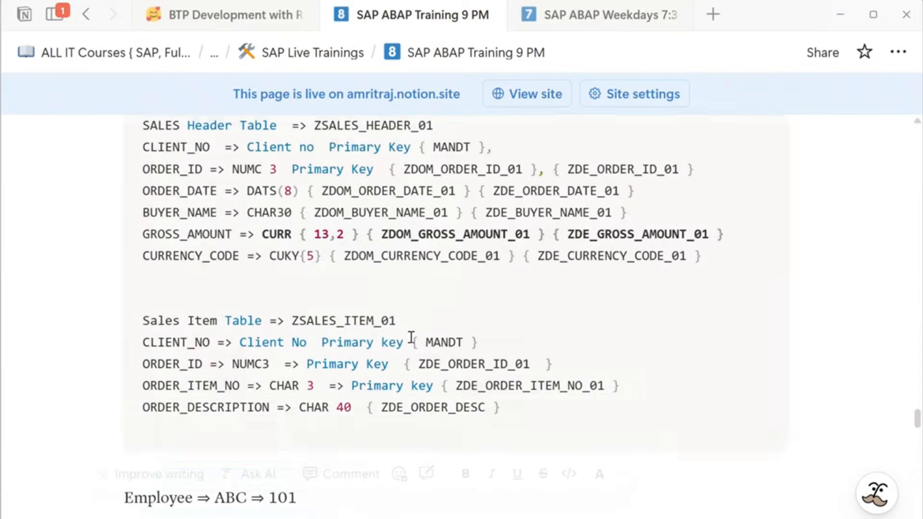
{"action": "scroll", "coordinate": [411, 337], "scroll_direction": "down", "scroll_amount": 2}
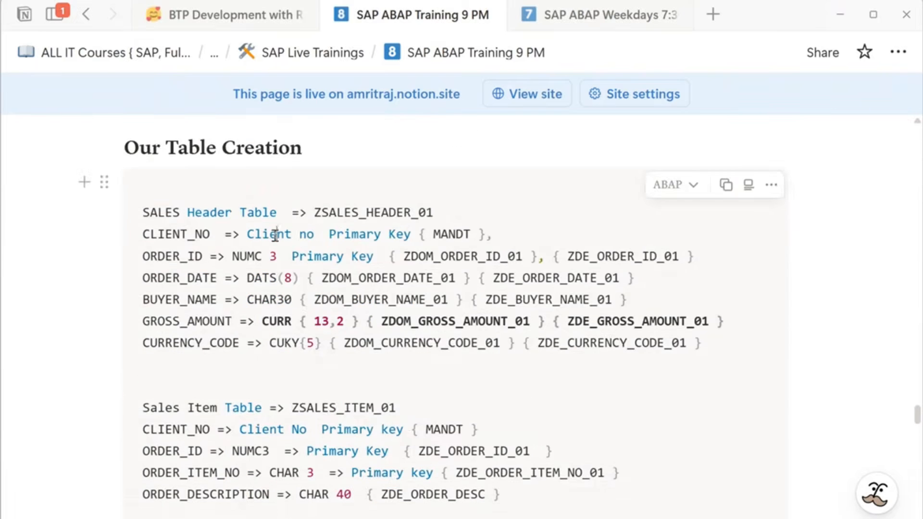
{"action": "left_click_drag", "start_coordinate": [271, 234], "coordinate": [462, 323]}
{"action": "scroll", "coordinate": [465, 347], "scroll_direction": "down", "scroll_amount": 3}
{"action": "left_click_drag", "start_coordinate": [212, 288], "coordinate": [374, 350]}
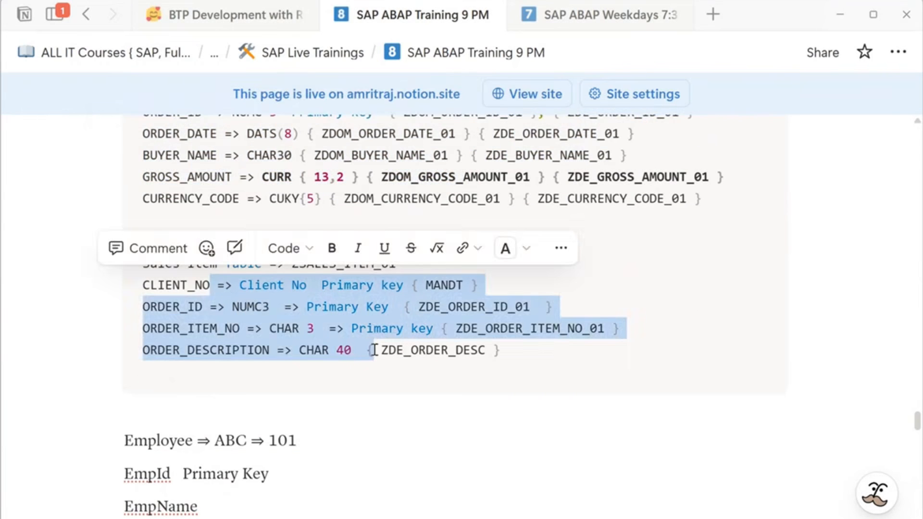
{"action": "left_click", "coordinate": [502, 359]}
{"action": "scroll", "coordinate": [510, 367], "scroll_direction": "down", "scroll_amount": 10}
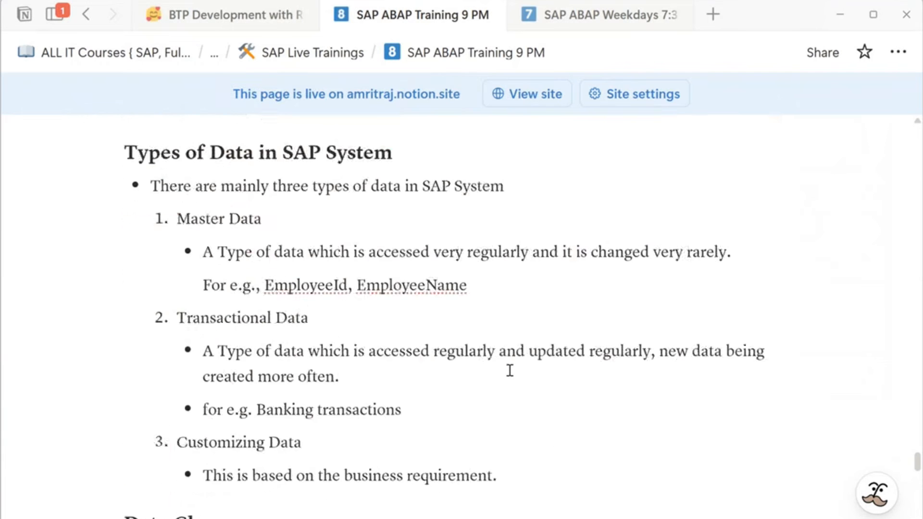
{"action": "scroll", "coordinate": [510, 370], "scroll_direction": "down", "scroll_amount": 20}
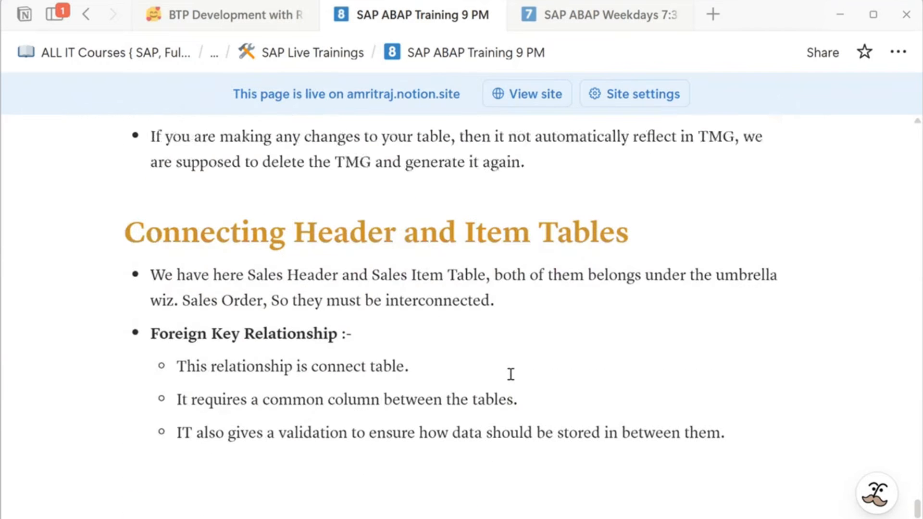
{"action": "left_click_drag", "start_coordinate": [160, 263], "coordinate": [246, 299]}
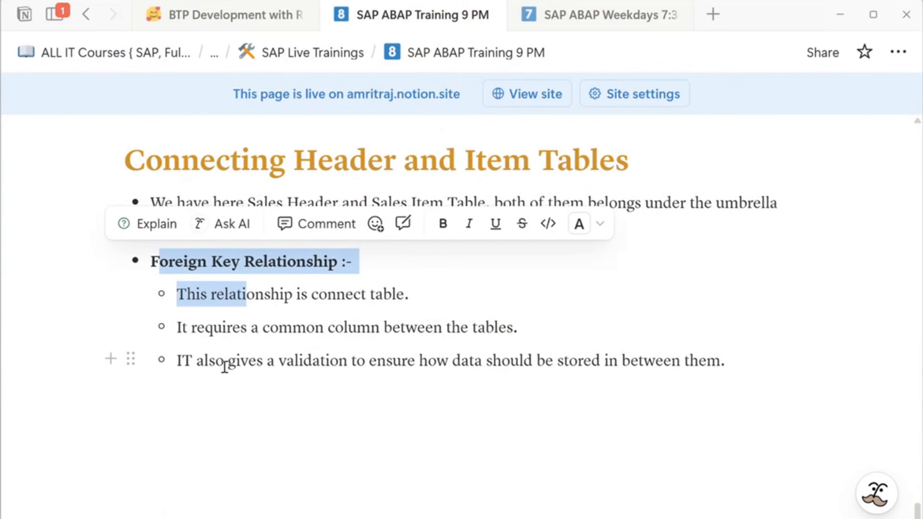
Step: Replace "how" with "proper" in the third nested bullet so it reads "to ensure proper data should be stored in between them."
{"action": "double_click", "coordinate": [243, 361]}
{"action": "left_click_drag", "start_coordinate": [275, 367], "coordinate": [407, 371]}
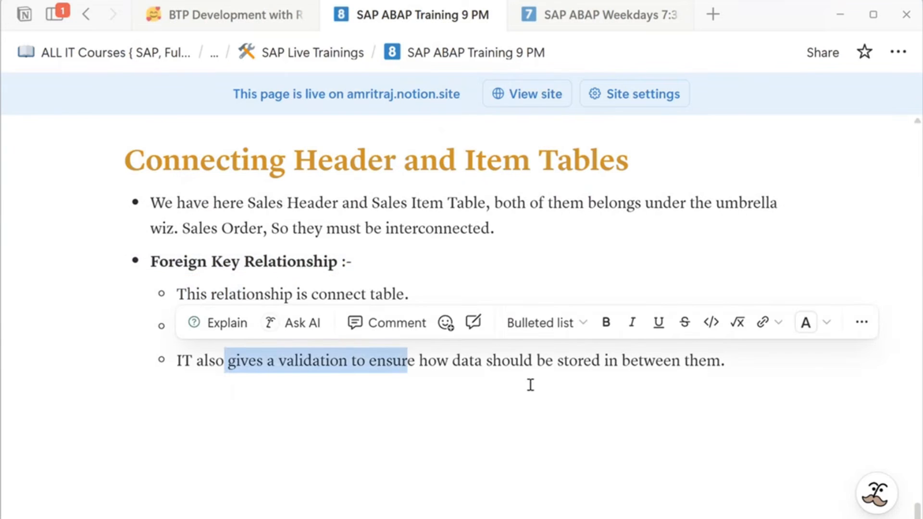
{"action": "left_click", "coordinate": [702, 404]}
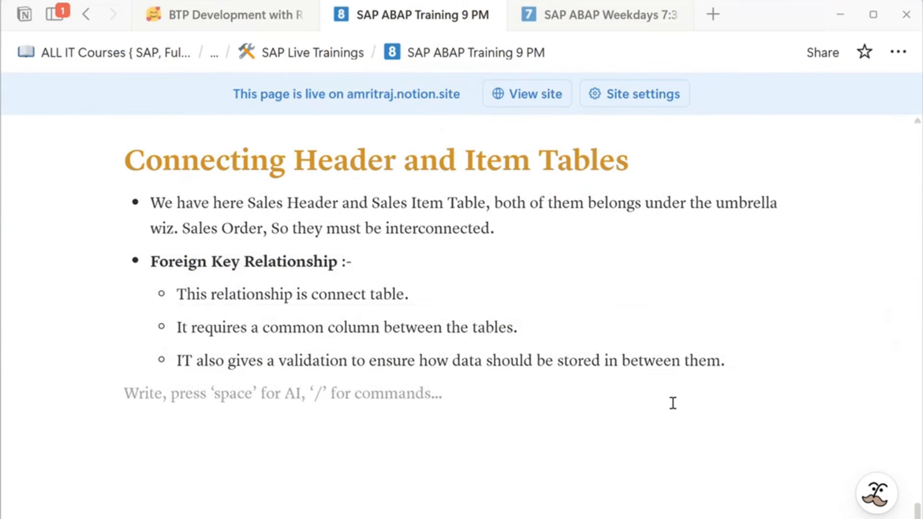
{"action": "double_click", "coordinate": [433, 361]}
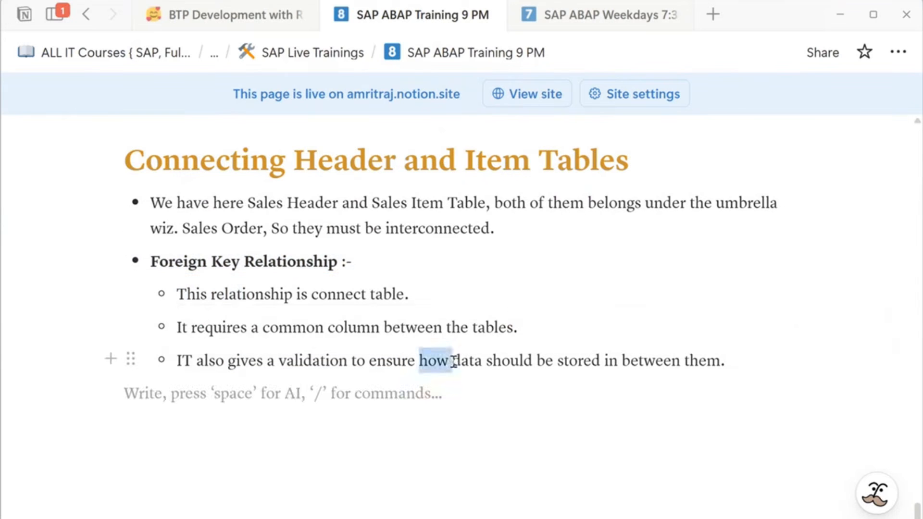
{"action": "key", "text": "BackSpace"}
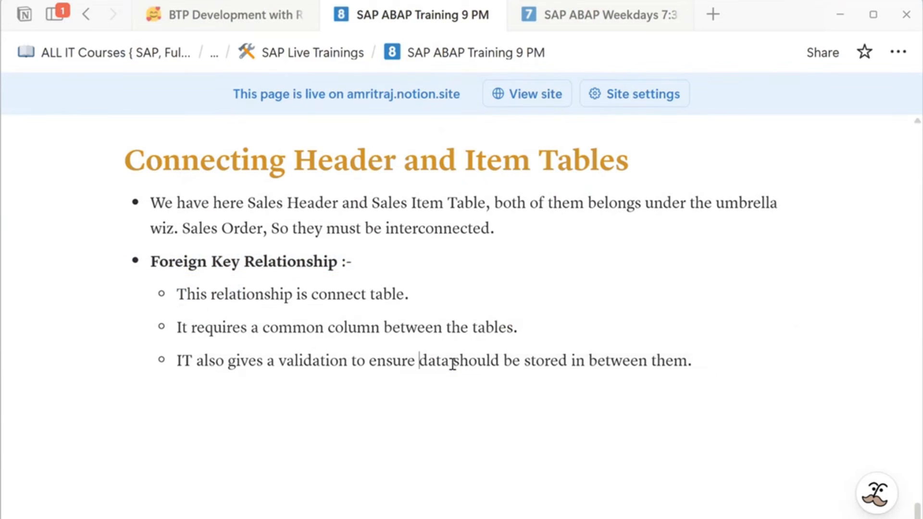
{"action": "type", "text": "proper"}
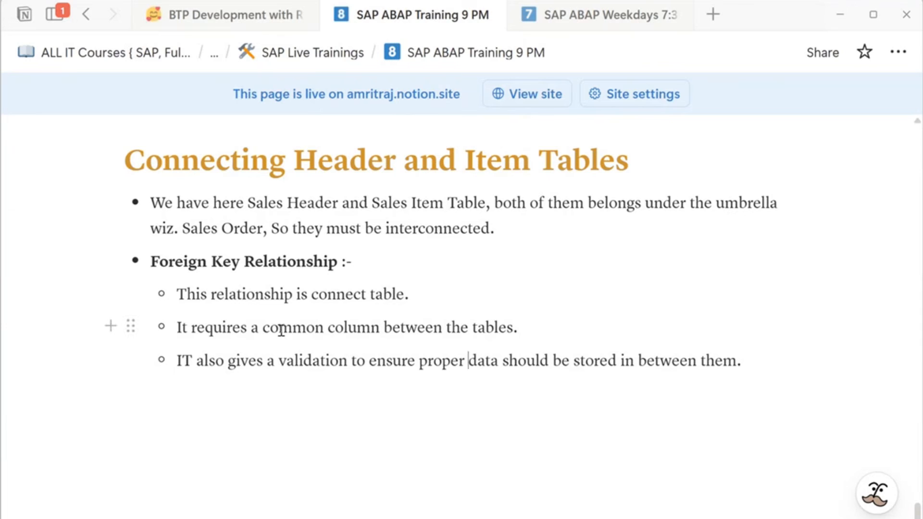
Step: Switch to the ZSALES_ITEM_01 table in SAP and start creating a foreign key for the ORDER_ID field
{"action": "left_click_drag", "start_coordinate": [282, 331], "coordinate": [424, 331]}
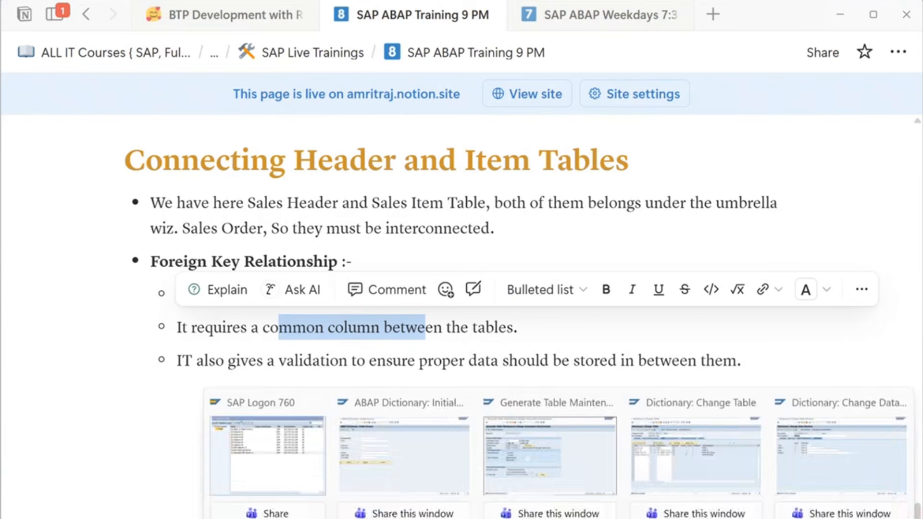
{"action": "mouse_move", "coordinate": [609, 510]}
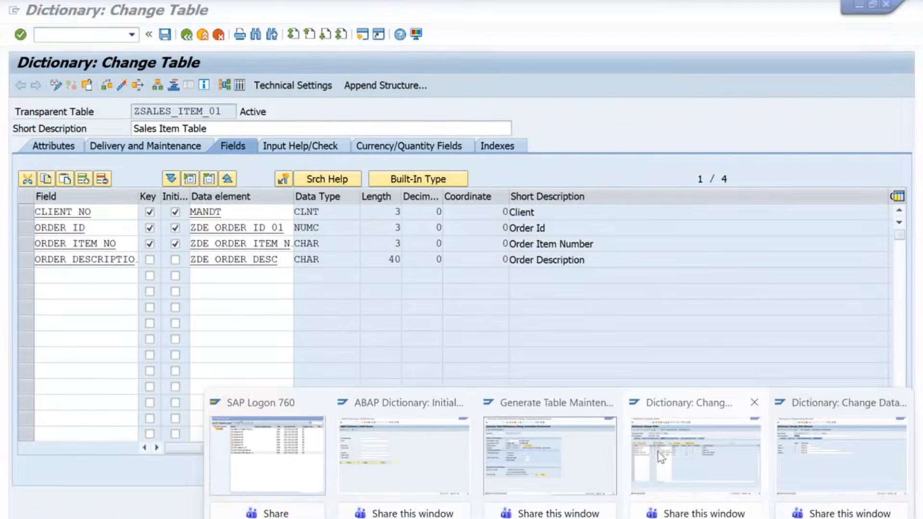
{"action": "left_click", "coordinate": [662, 456]}
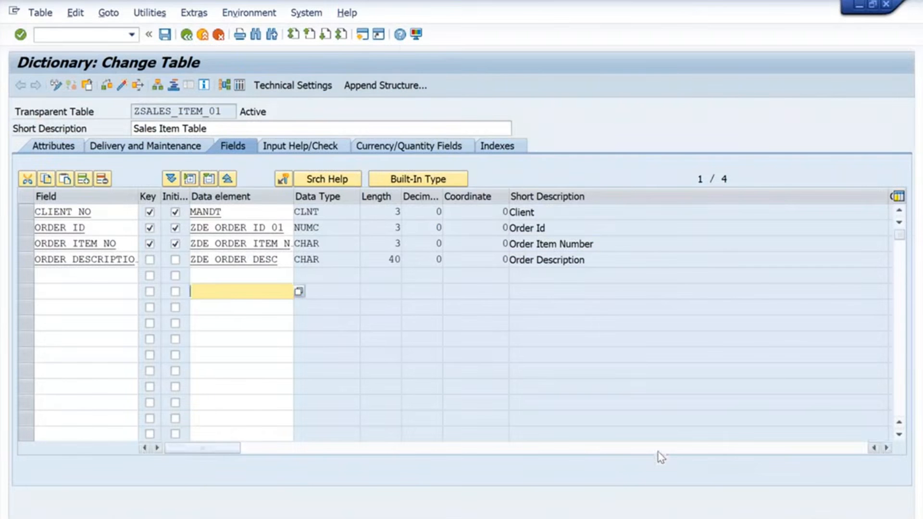
{"action": "left_click", "coordinate": [26, 227]}
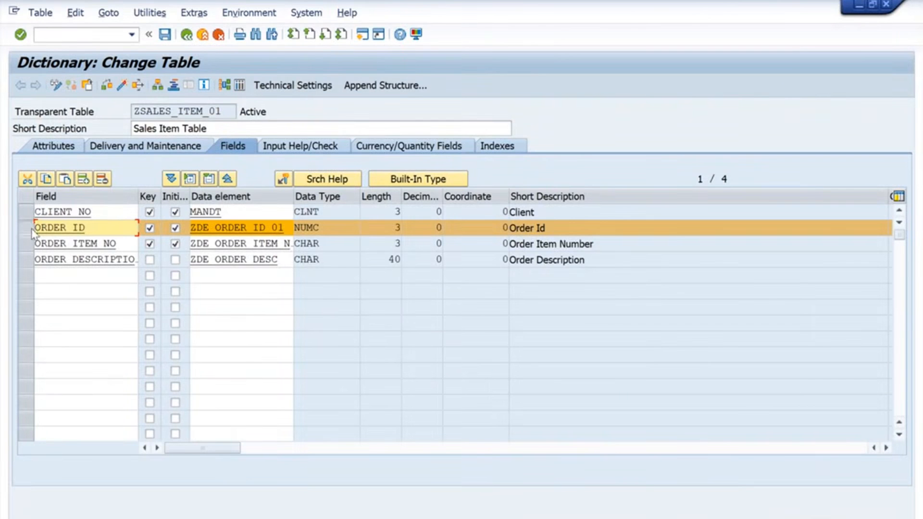
{"action": "left_click", "coordinate": [284, 181]}
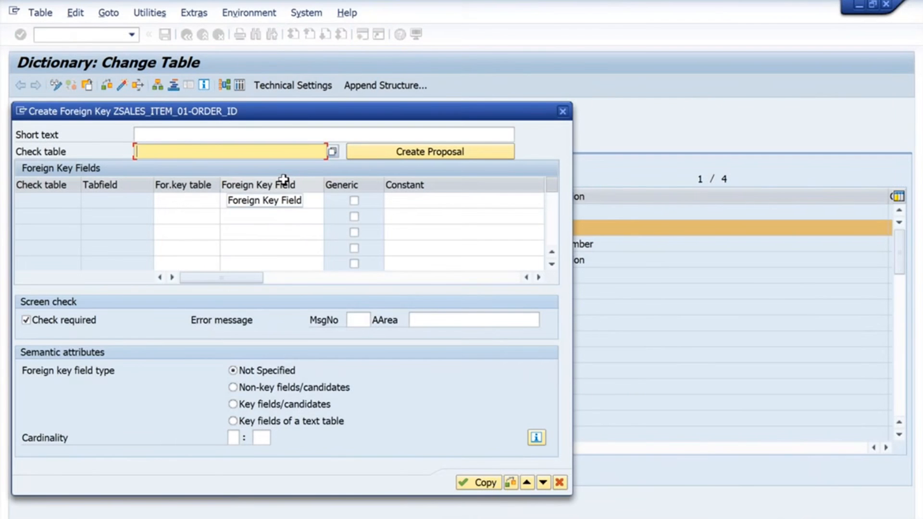
{"action": "left_click_drag", "start_coordinate": [568, 110], "coordinate": [571, 109]}
{"action": "left_click", "coordinate": [567, 111]}
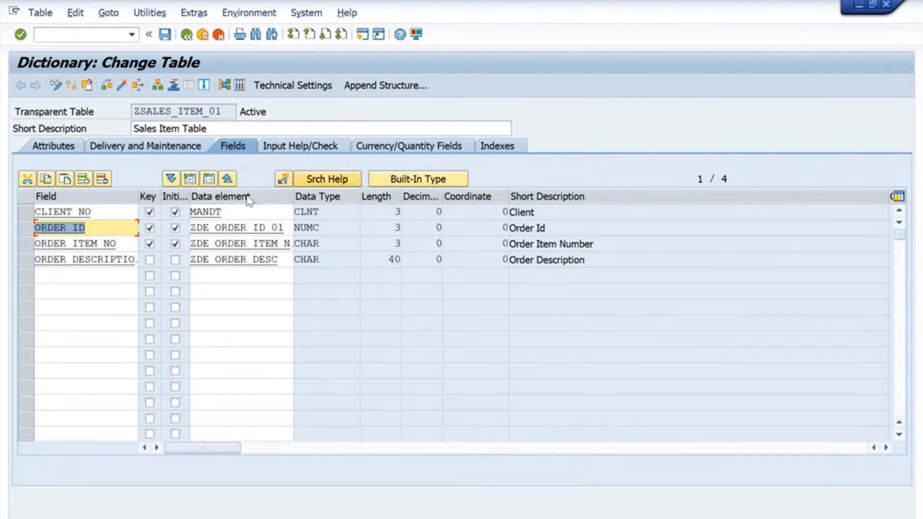
{"action": "left_click", "coordinate": [284, 180]}
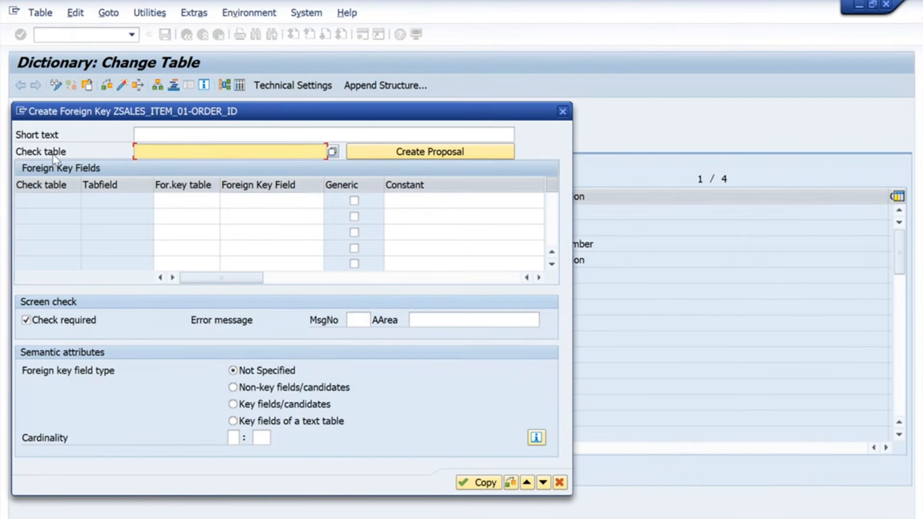
{"action": "left_click_drag", "start_coordinate": [258, 113], "coordinate": [389, 164]}
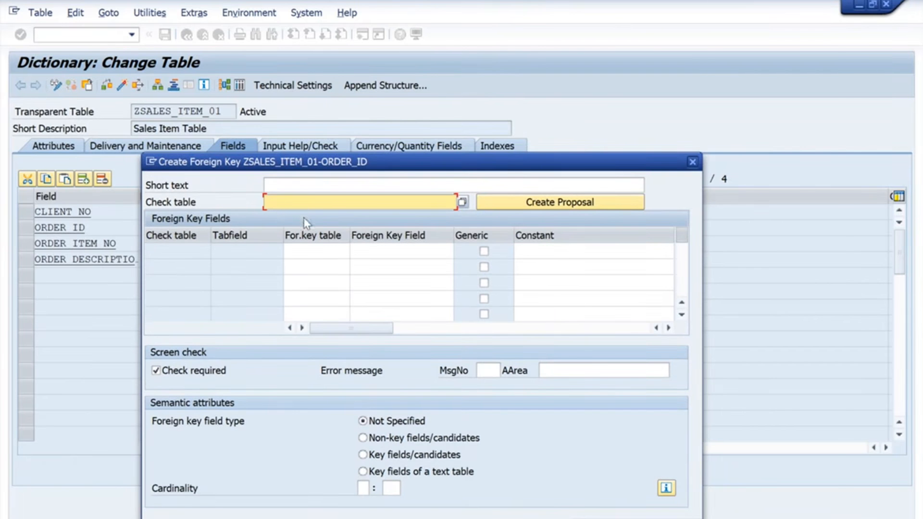
Step: Set the foreign key's check table to ZSALES_HEADER_01, copying the name from the Generate Table Maintenance Dialog window
{"action": "key", "text": "alt+Tab"}
{"action": "key", "text": "alt+Tab"}
{"action": "left_click_drag", "start_coordinate": [240, 112], "coordinate": [138, 128]}
{"action": "key", "text": "ctrl+c"}
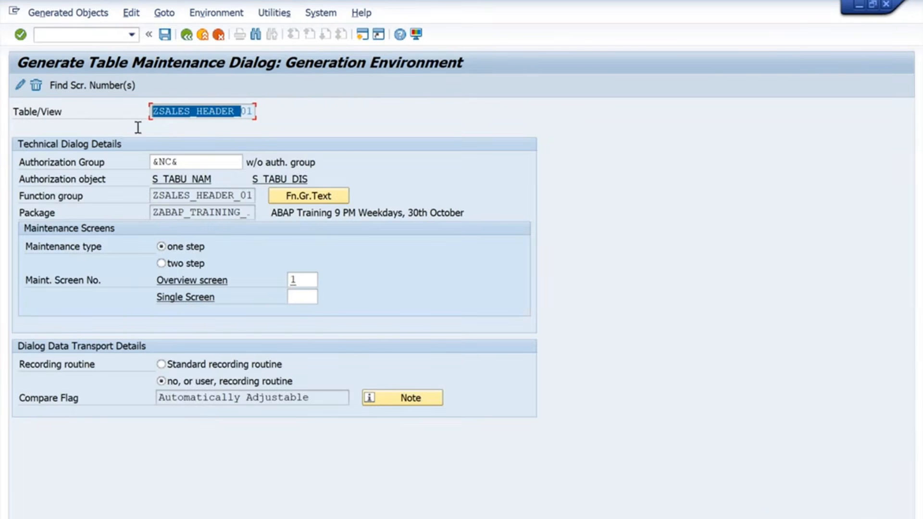
{"action": "left_click", "coordinate": [121, 128]}
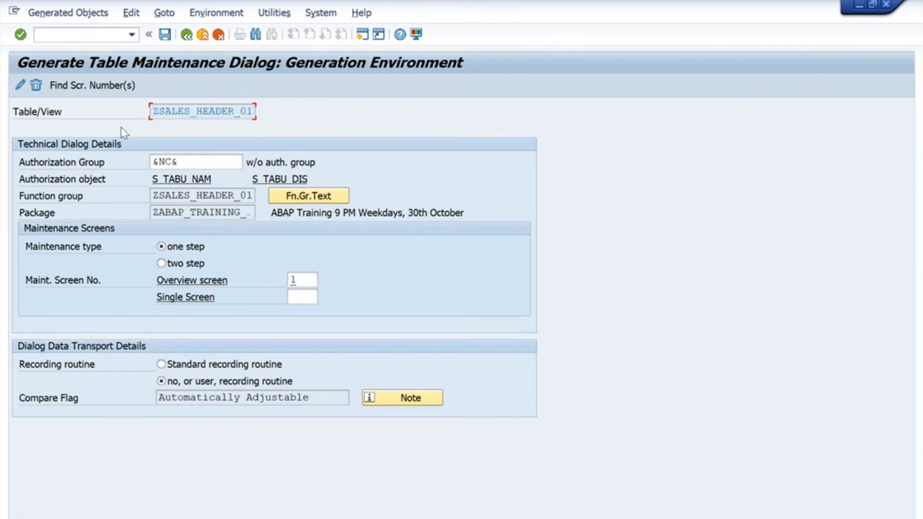
{"action": "key", "text": "alt+Tab"}
{"action": "key", "text": "ctrl+v"}
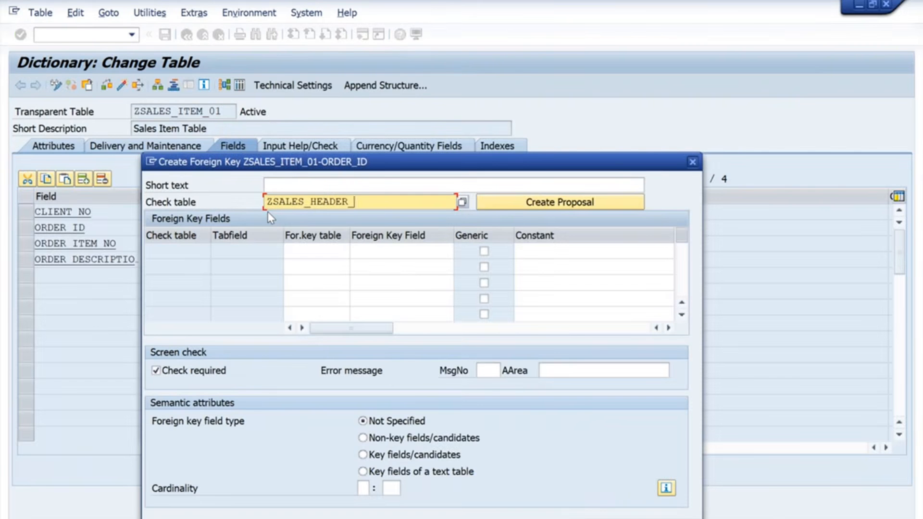
{"action": "type", "text": "0"}
{"action": "key", "text": "alt+Tab"}
{"action": "key", "text": "alt+Tab"}
{"action": "key", "text": "alt+Tab"}
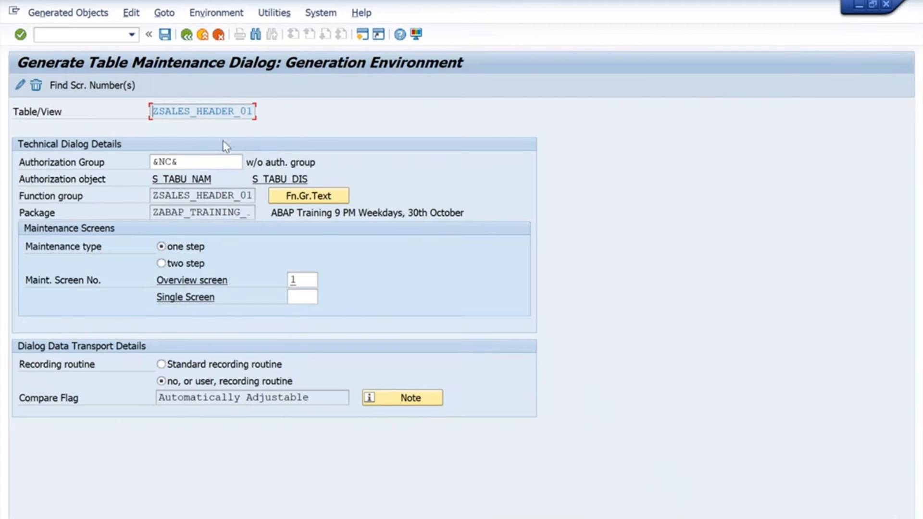
{"action": "key", "text": "alt+Tab"}
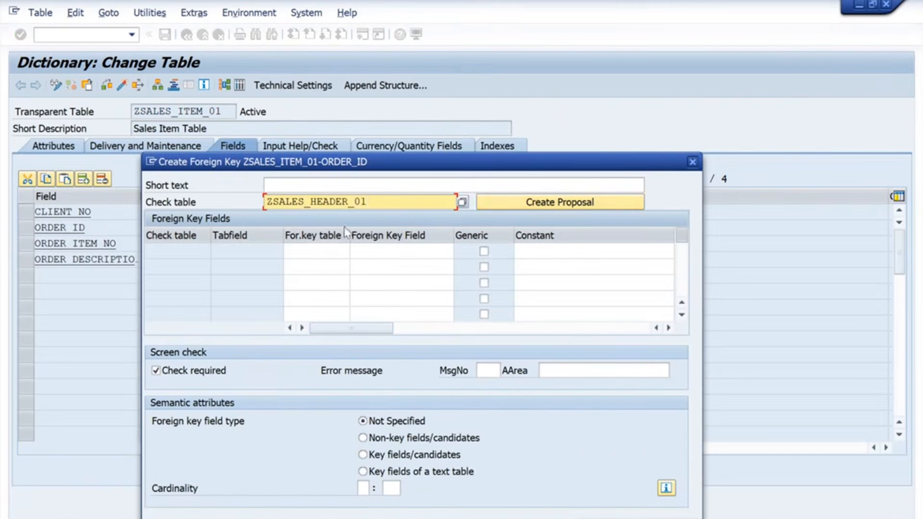
Step: Generate the foreign key field proposal from the check table and examine the CLIENT_NO and ORDER_ID assignments between both tables
{"action": "left_click", "coordinate": [536, 204]}
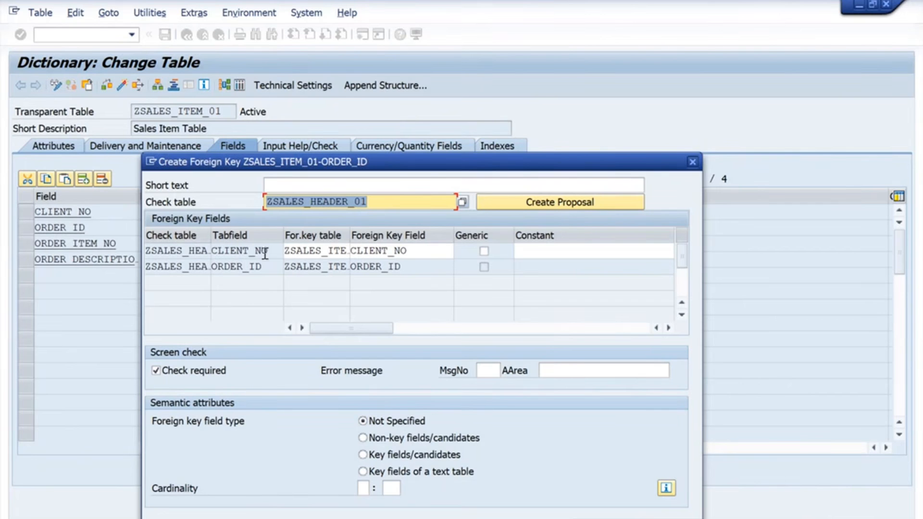
{"action": "left_click_drag", "start_coordinate": [265, 254], "coordinate": [199, 258]}
{"action": "left_click_drag", "start_coordinate": [261, 267], "coordinate": [223, 267]}
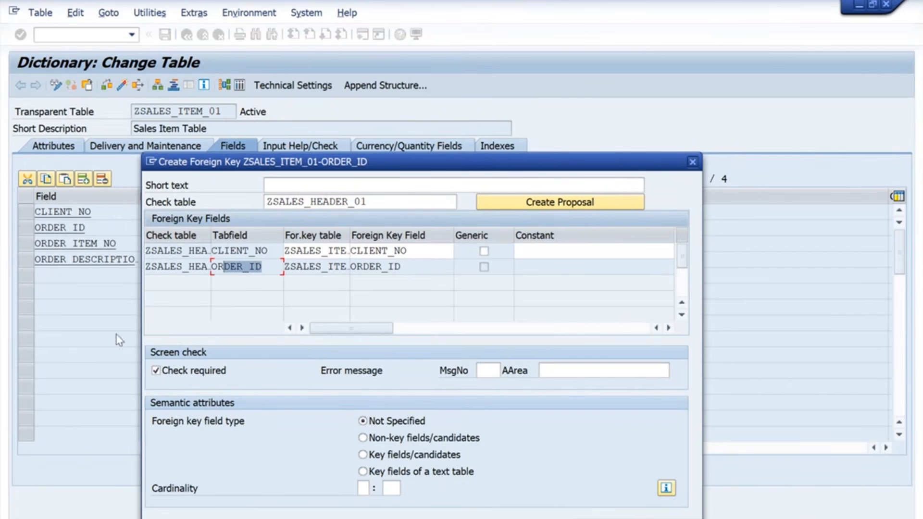
{"action": "left_click", "coordinate": [270, 271]}
{"action": "left_click_drag", "start_coordinate": [267, 269], "coordinate": [199, 272]}
{"action": "left_click", "coordinate": [186, 272]}
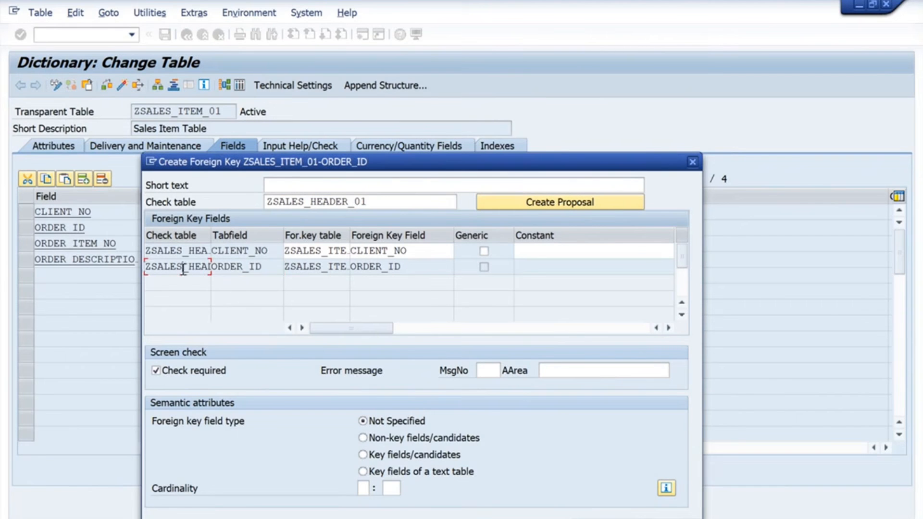
{"action": "left_click_drag", "start_coordinate": [401, 266], "coordinate": [245, 271]}
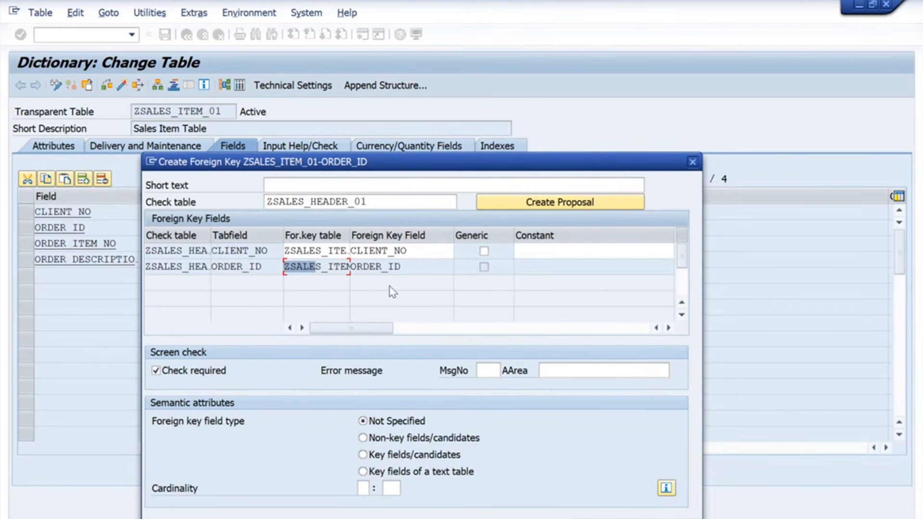
{"action": "scroll", "coordinate": [425, 319], "scroll_direction": "down", "scroll_amount": 1}
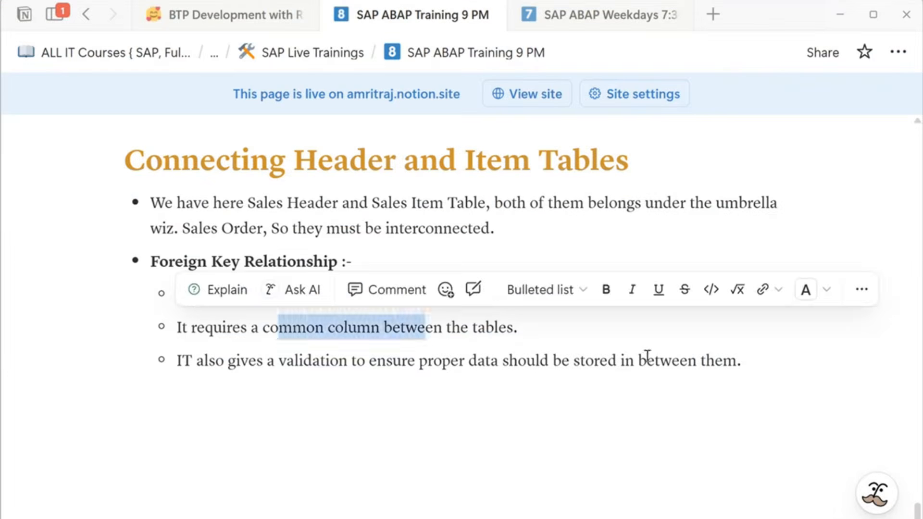
Step: In Notion, add a bullet reading "Cardinality defines for each of the data in the header how many data we are going to have in the item table."
{"action": "left_click", "coordinate": [774, 370]}
{"action": "key", "text": "Return"}
{"action": "key", "text": "Return"}
{"action": "key", "text": "Return"}
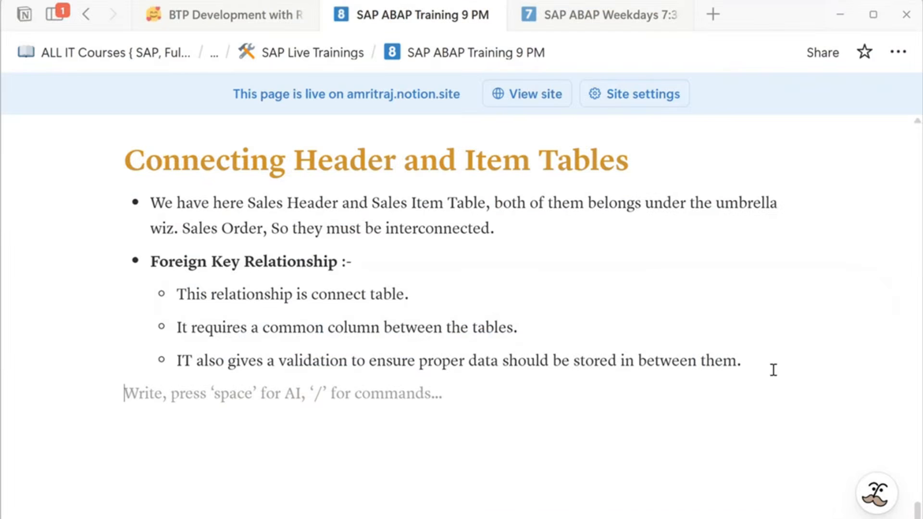
{"action": "type", "text": "- Can"}
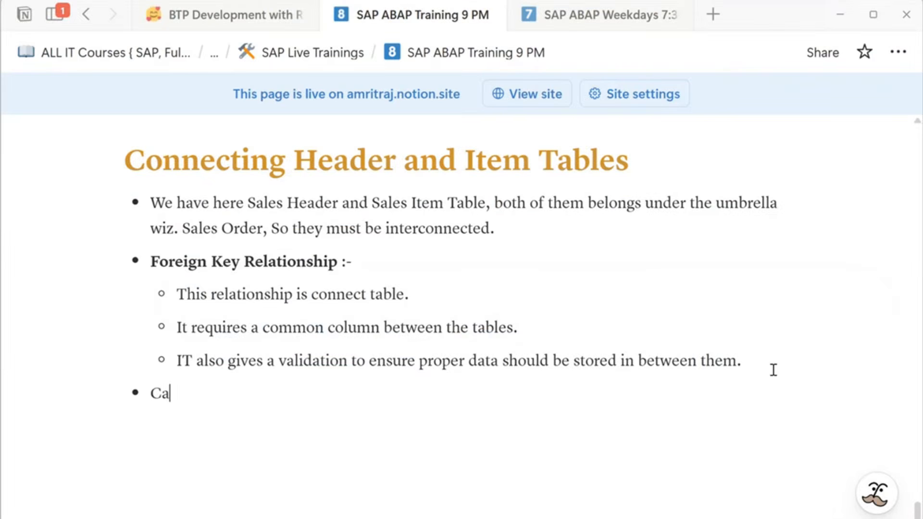
{"action": "key", "text": "BackSpace"}
{"action": "type", "text": "rdinality defines"}
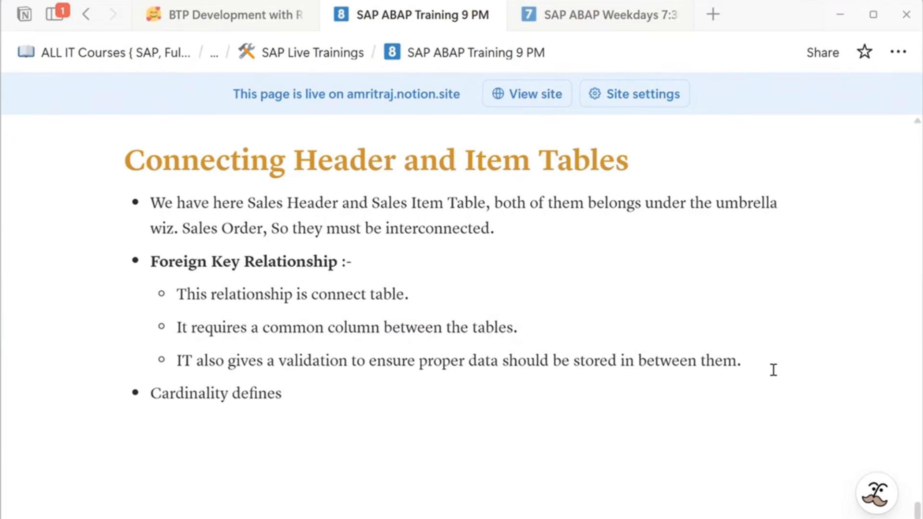
{"action": "type", "text": " for each"}
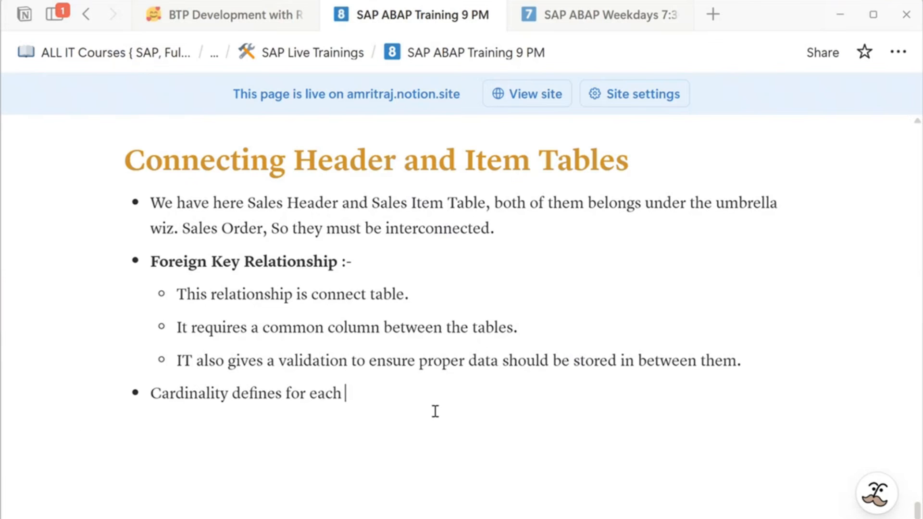
{"action": "type", "text": "of the data in t"}
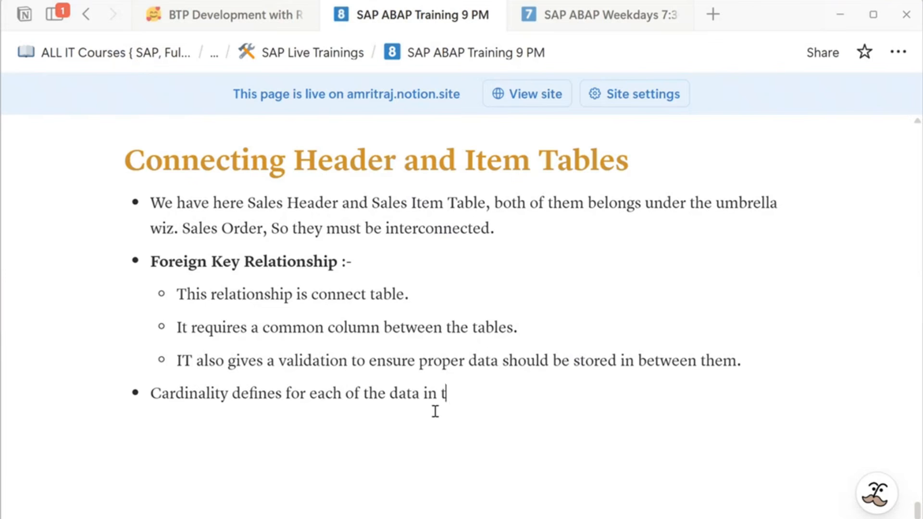
{"action": "type", "text": "he header how"}
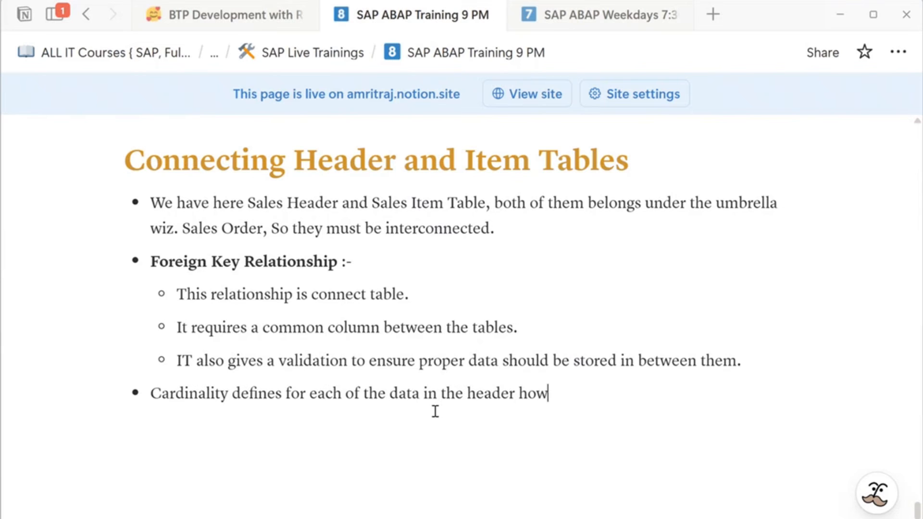
{"action": "type", "text": " many data"}
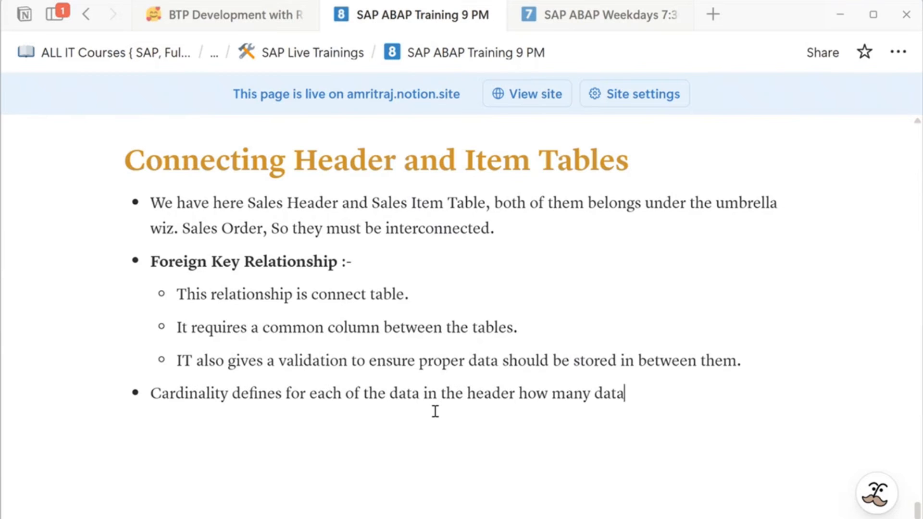
{"action": "type", "text": " we are gfoin"}
{"action": "key", "text": "BackSpace"}
{"action": "key", "text": "BackSpace"}
{"action": "key", "text": "BackSpace"}
{"action": "key", "text": "BackSpace"}
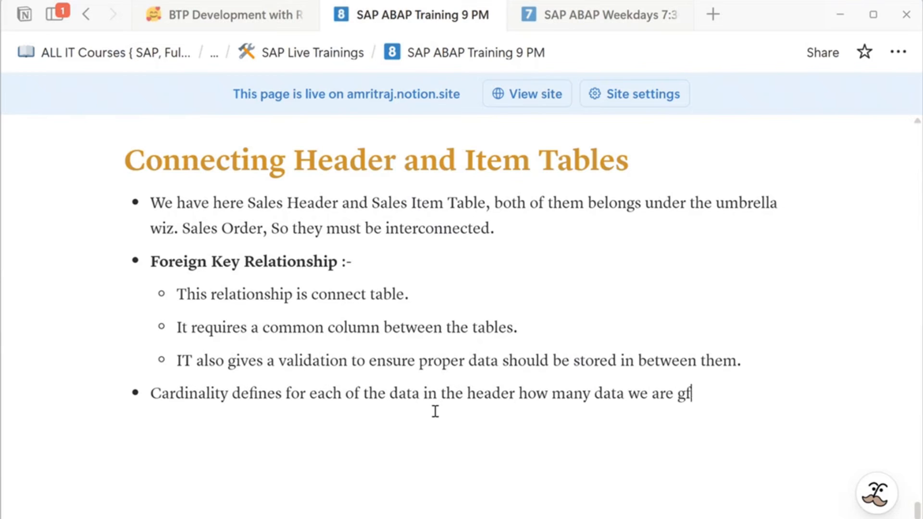
{"action": "type", "text": "oing to h"}
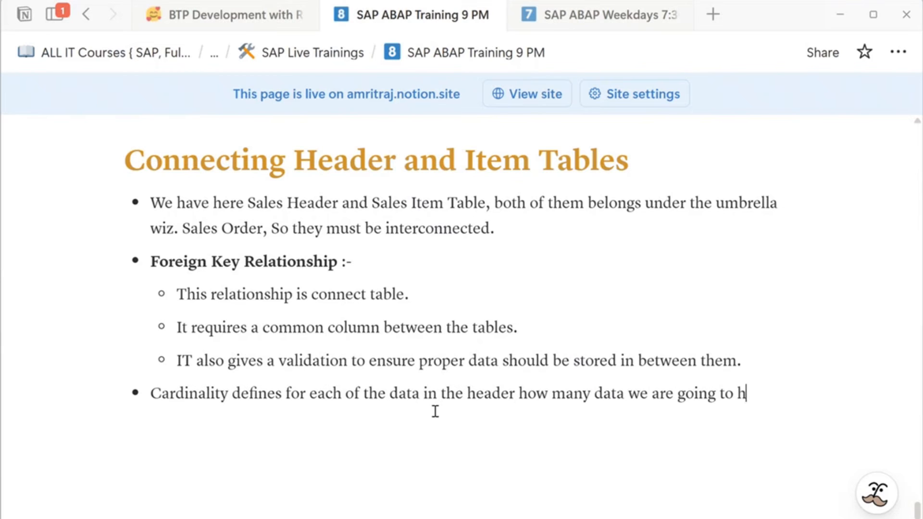
{"action": "type", "text": "ave in the it"}
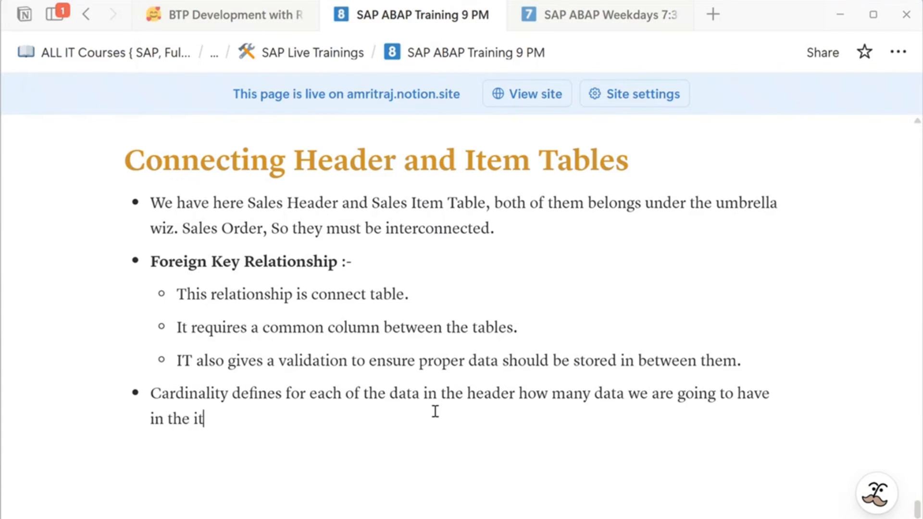
{"action": "type", "text": "em table."}
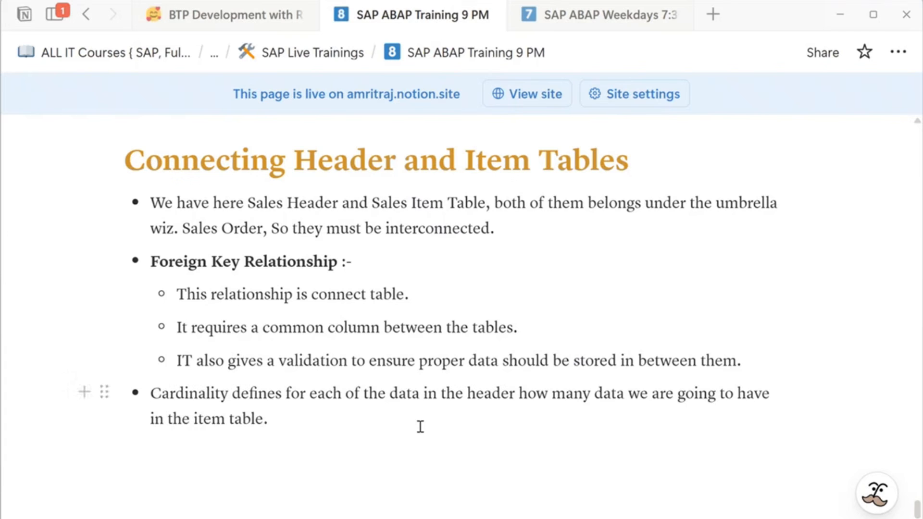
{"action": "left_click", "coordinate": [421, 427]}
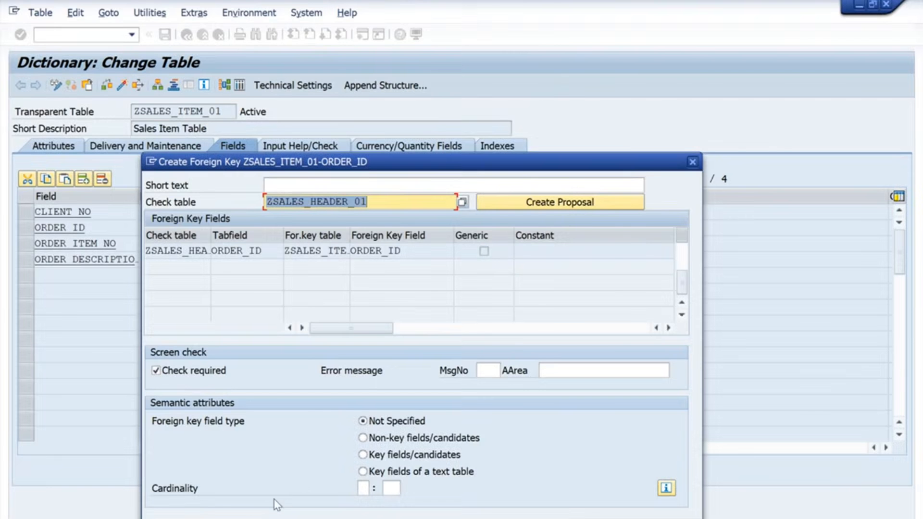
Step: Set the check table side of the foreign key's cardinality to 1, "Entry in check field must exist"
{"action": "left_click", "coordinate": [364, 488]}
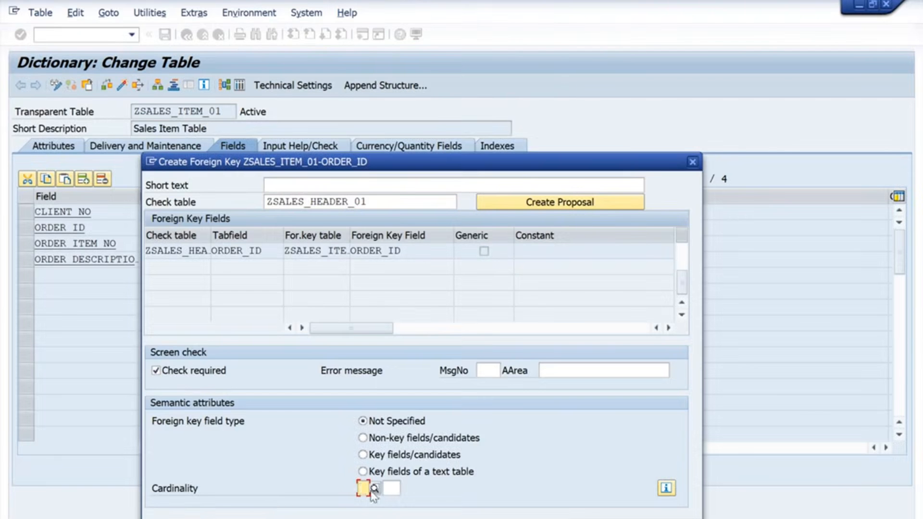
{"action": "left_click", "coordinate": [375, 488]}
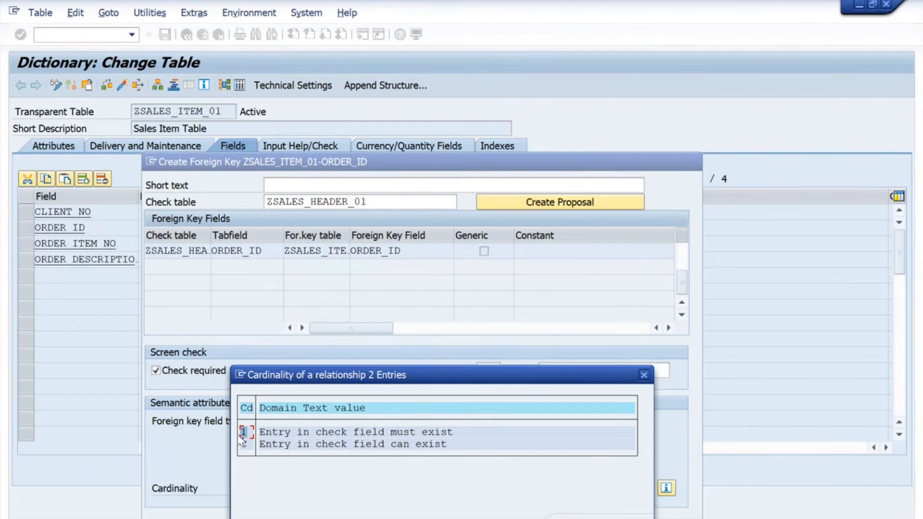
{"action": "double_click", "coordinate": [281, 433]}
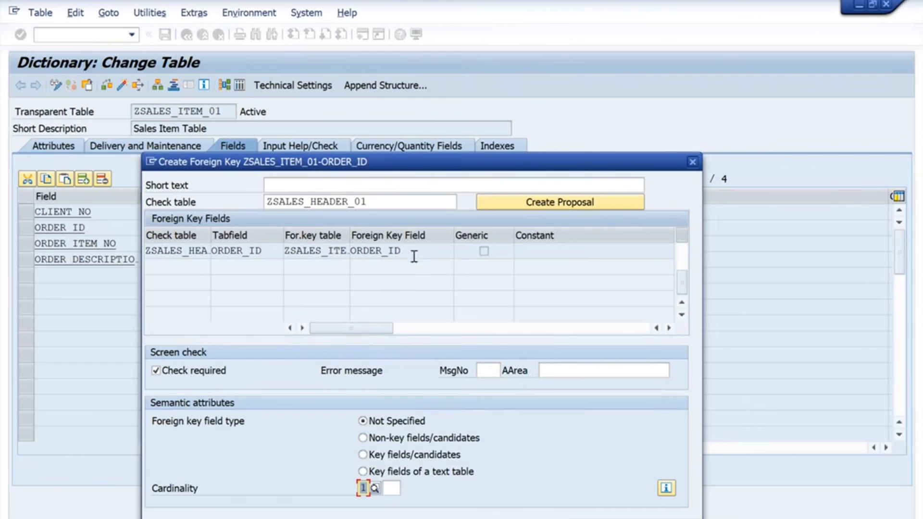
Step: Set the dependent side of the foreign key's cardinality to N, "Each record in check table has at least one dependent record"
{"action": "left_click", "coordinate": [391, 489]}
{"action": "left_click", "coordinate": [362, 204]}
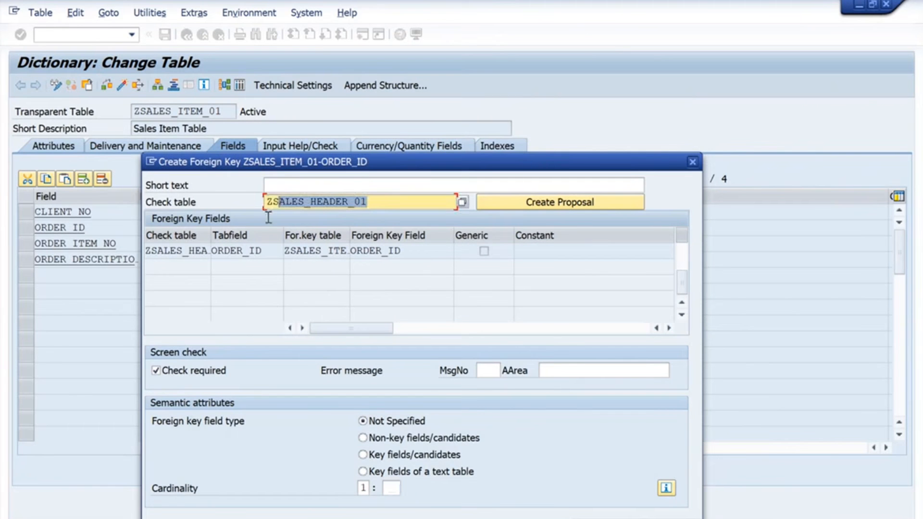
{"action": "left_click", "coordinate": [392, 489]}
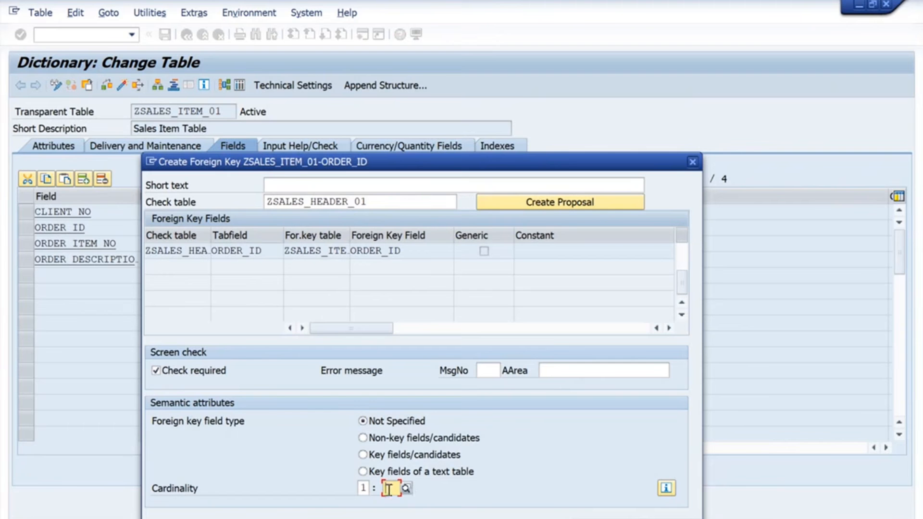
{"action": "left_click", "coordinate": [408, 489]}
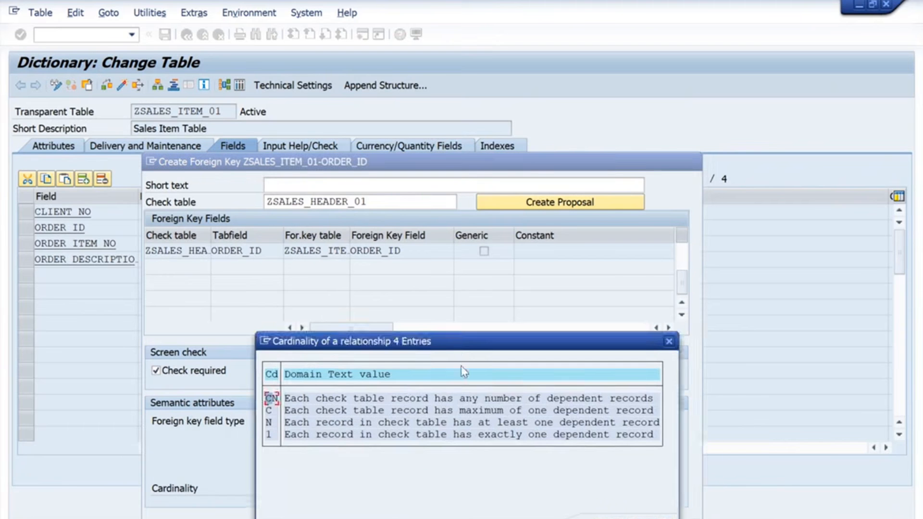
{"action": "left_click_drag", "start_coordinate": [438, 347], "coordinate": [557, 190]}
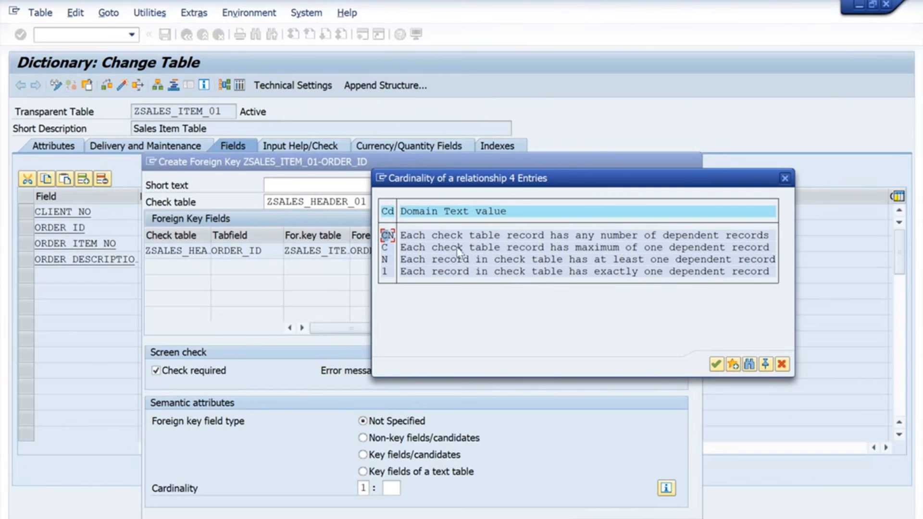
{"action": "left_click", "coordinate": [498, 236]}
{"action": "left_click", "coordinate": [410, 260]}
{"action": "double_click", "coordinate": [481, 262]}
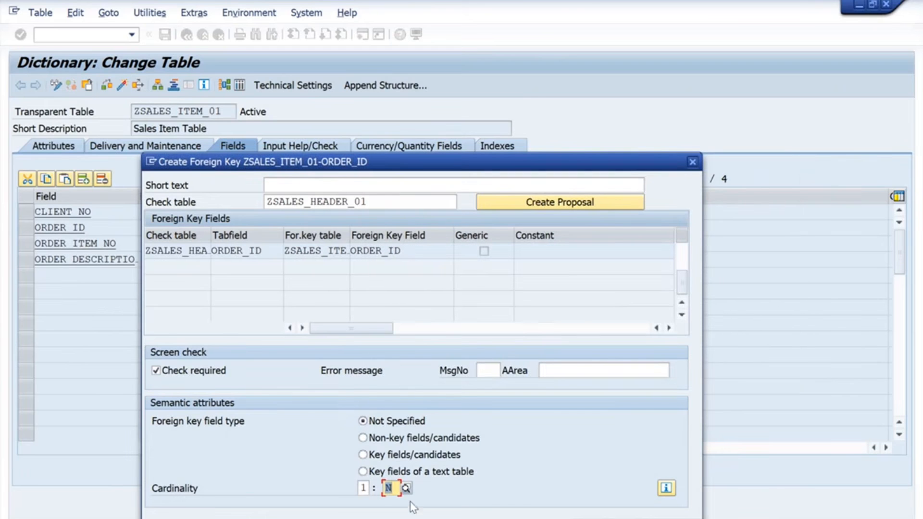
Step: Review both cardinality values and reread the cardinality definition in the Notion notes
{"action": "left_click", "coordinate": [363, 488]}
{"action": "left_click", "coordinate": [392, 489]}
{"action": "key", "text": "alt+Tab"}
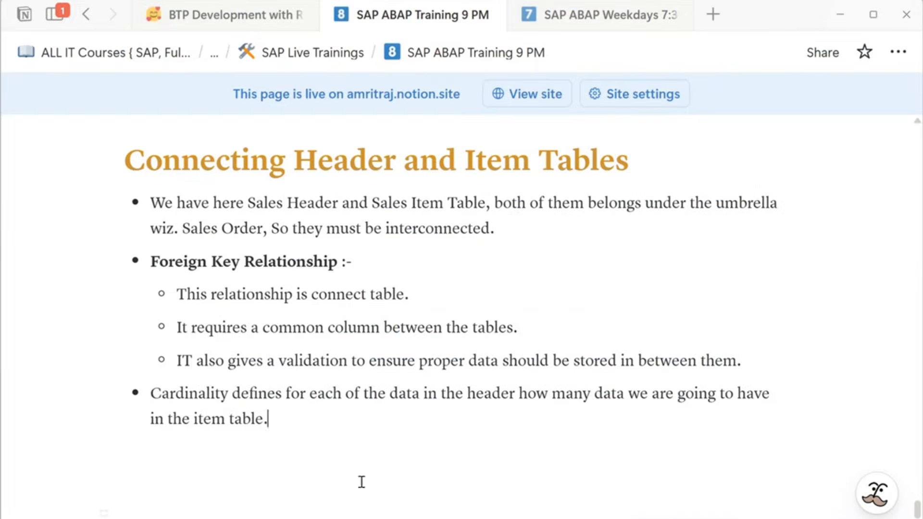
{"action": "left_click_drag", "start_coordinate": [249, 394], "coordinate": [428, 385]}
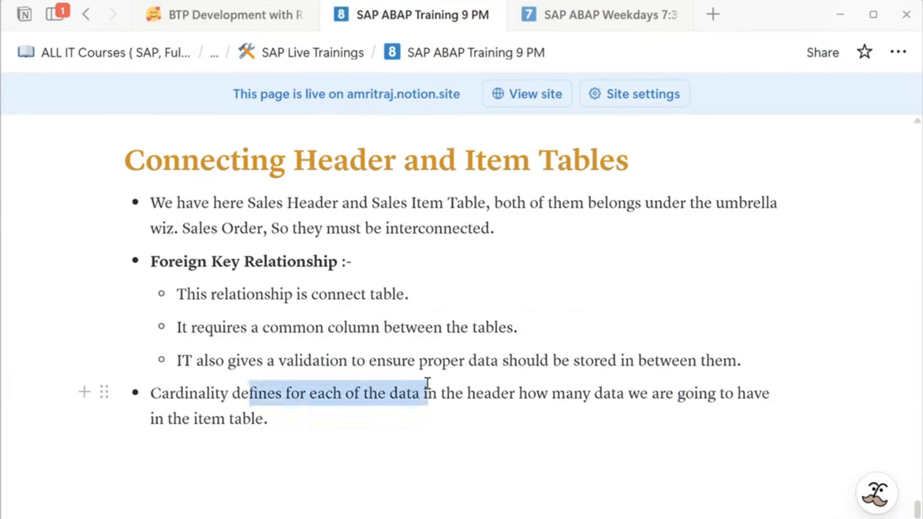
{"action": "left_click_drag", "start_coordinate": [528, 393], "coordinate": [571, 466]}
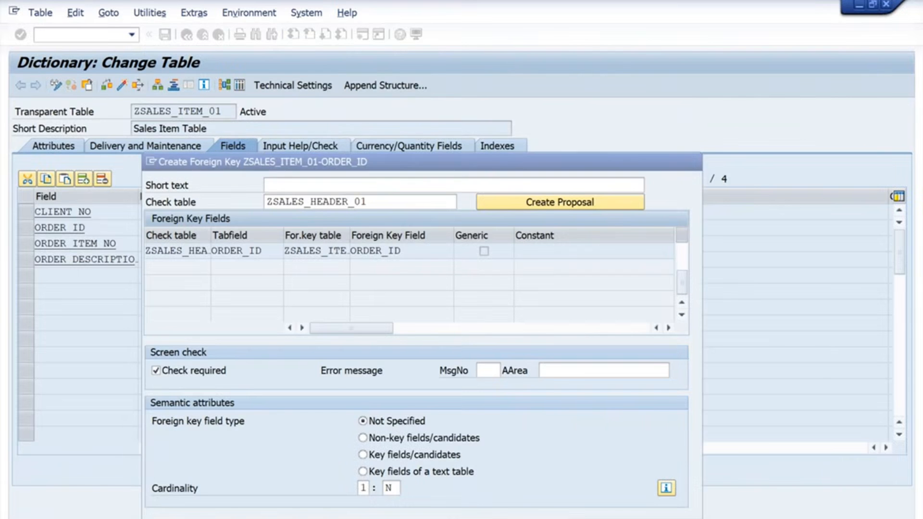
Step: Back in SAP, confirm the ORDER_ID foreign key and activate table ZSALES_ITEM_01
{"action": "key", "text": "Return"}
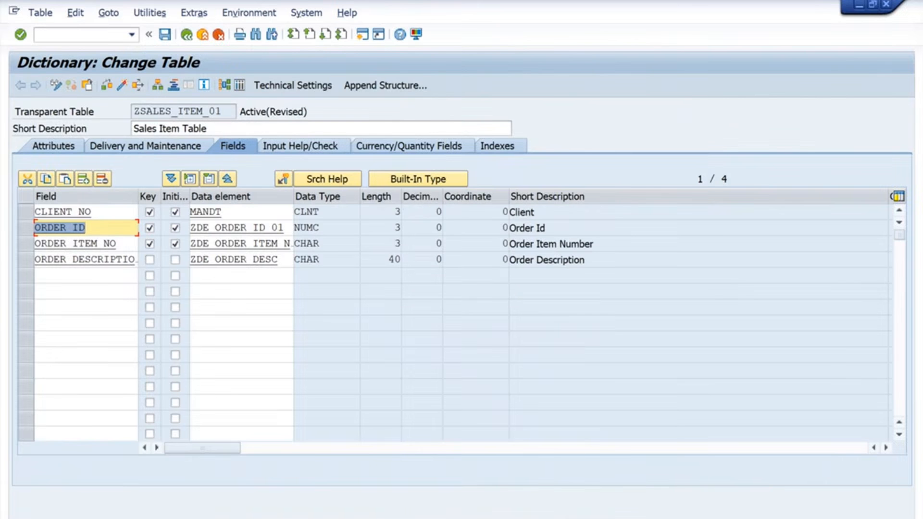
{"action": "left_click", "coordinate": [122, 85]}
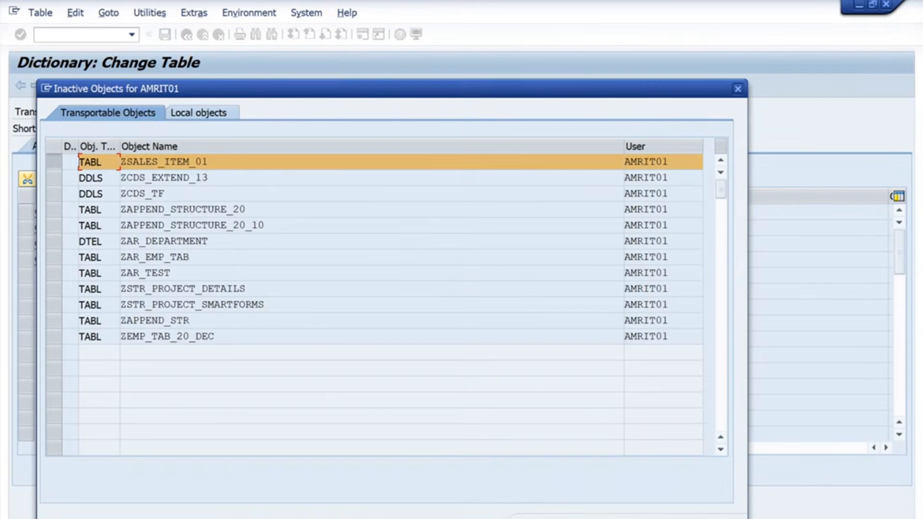
{"action": "left_click", "coordinate": [529, 518]}
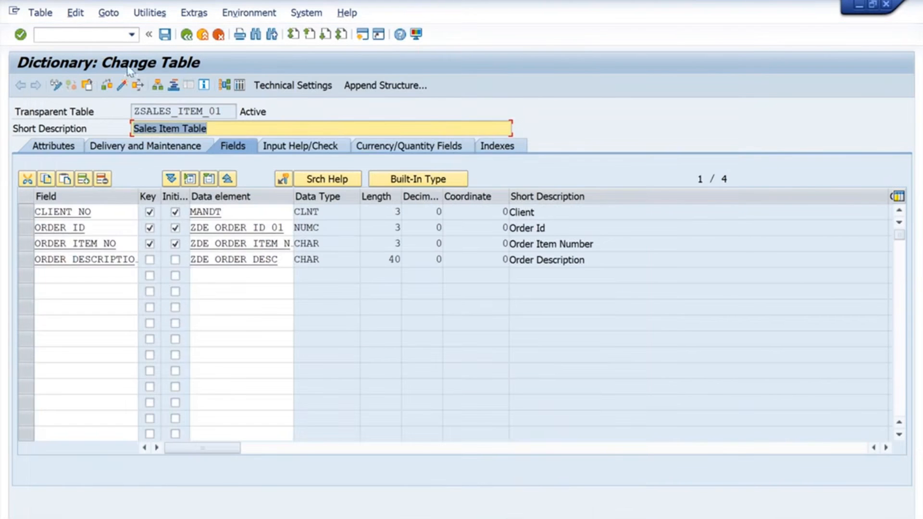
Step: Open the Table Maintenance Generator for ZSALES_ITEM_01 with authorization group &NC&, function group ZSALES_ITEM_01 and one-step maintenance
{"action": "left_click", "coordinate": [152, 19]}
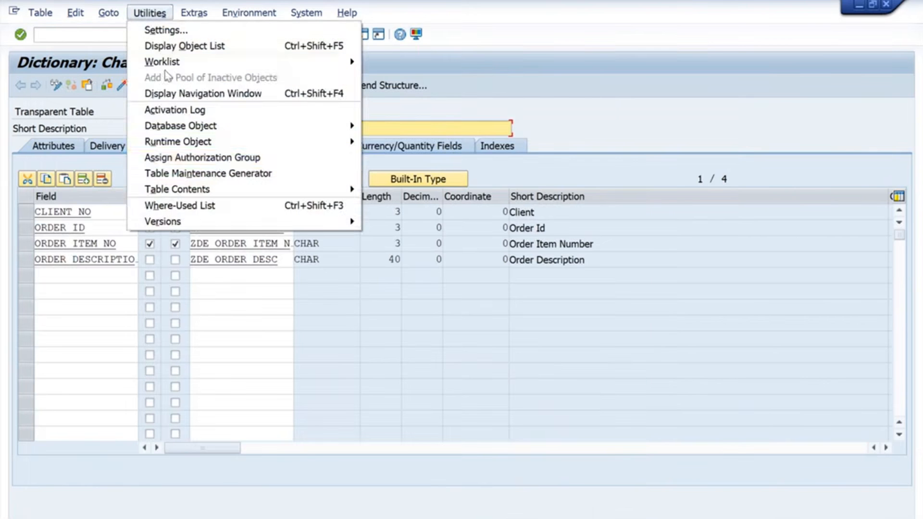
{"action": "left_click", "coordinate": [230, 177]}
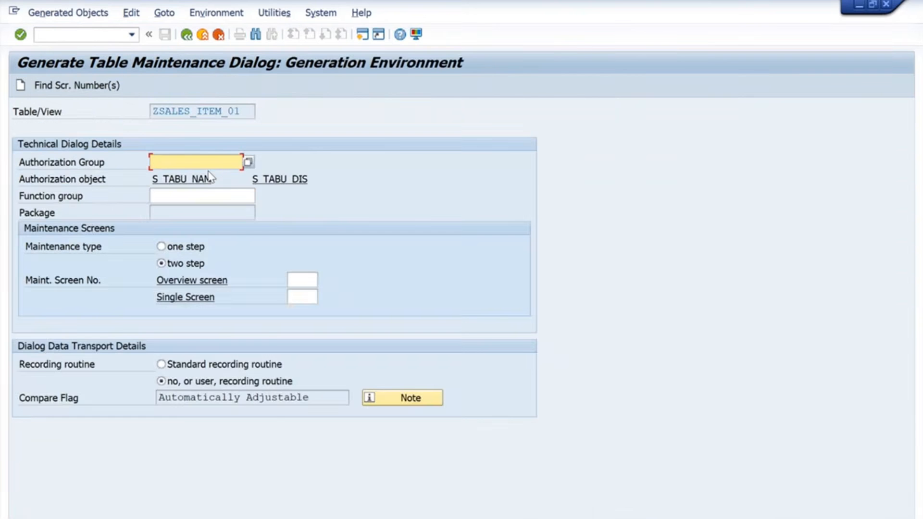
{"action": "type", "text": "&NC&"}
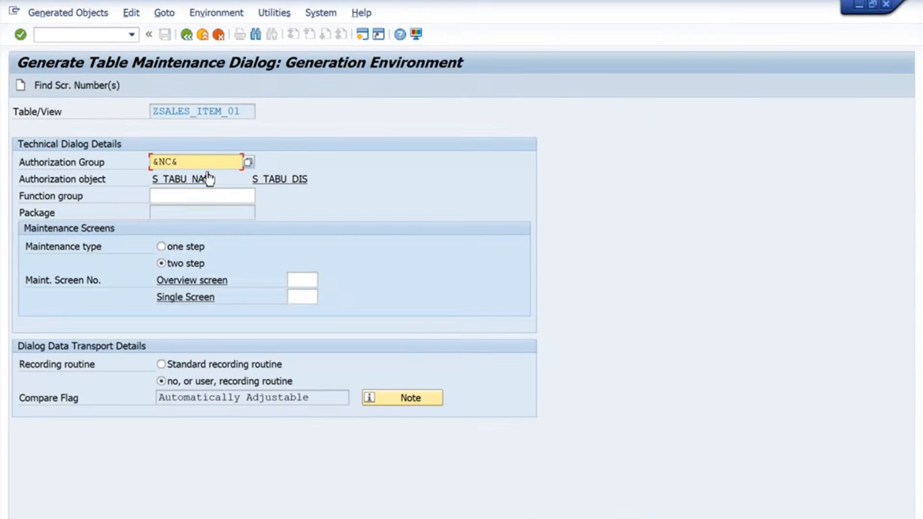
{"action": "key", "text": "Tab"}
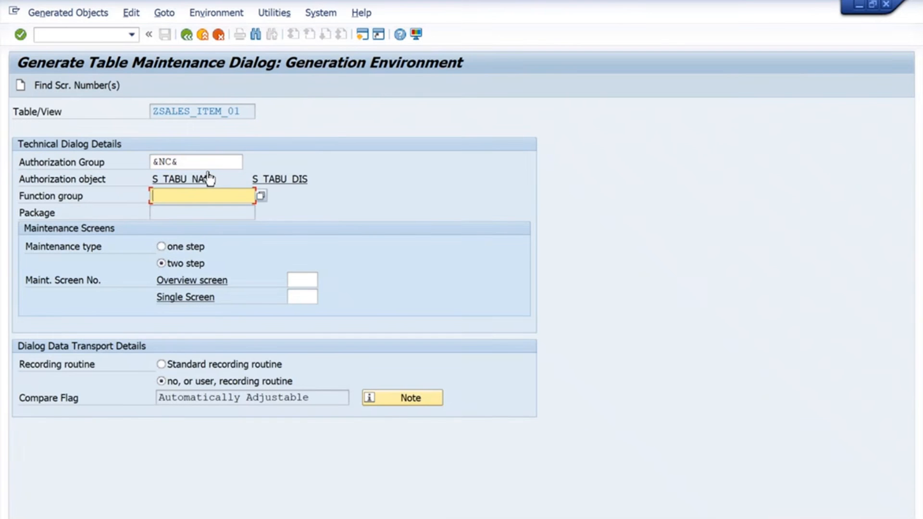
{"action": "double_click", "coordinate": [241, 111]}
{"action": "key", "text": "ctrl+c"}
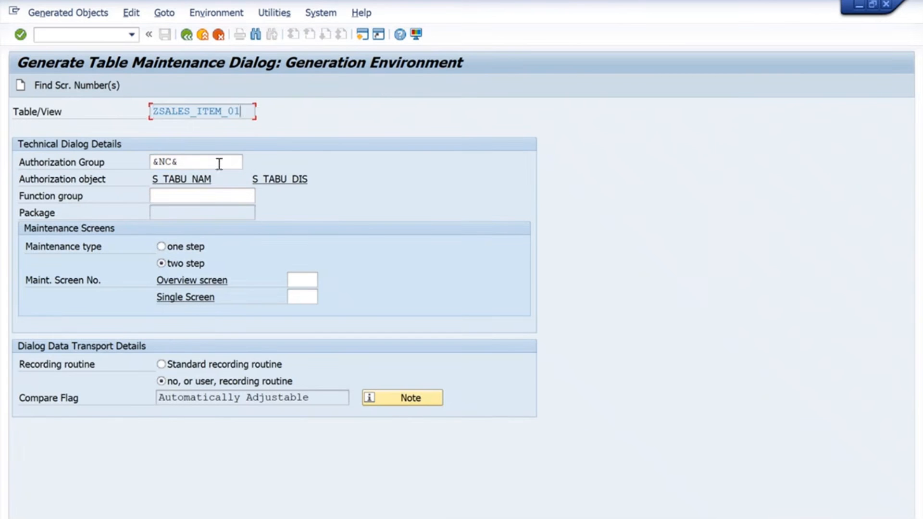
{"action": "left_click", "coordinate": [220, 194]}
{"action": "key", "text": "ctrl+v"}
{"action": "left_click", "coordinate": [205, 246]}
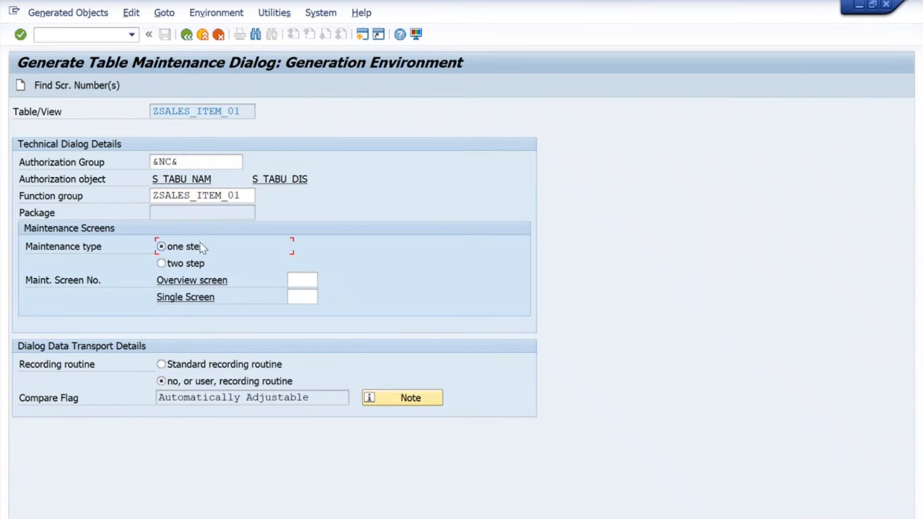
Step: Have the overview screen number proposed and create the maintenance dialog, saving its function group under the suggested workbench request
{"action": "left_click", "coordinate": [77, 85]}
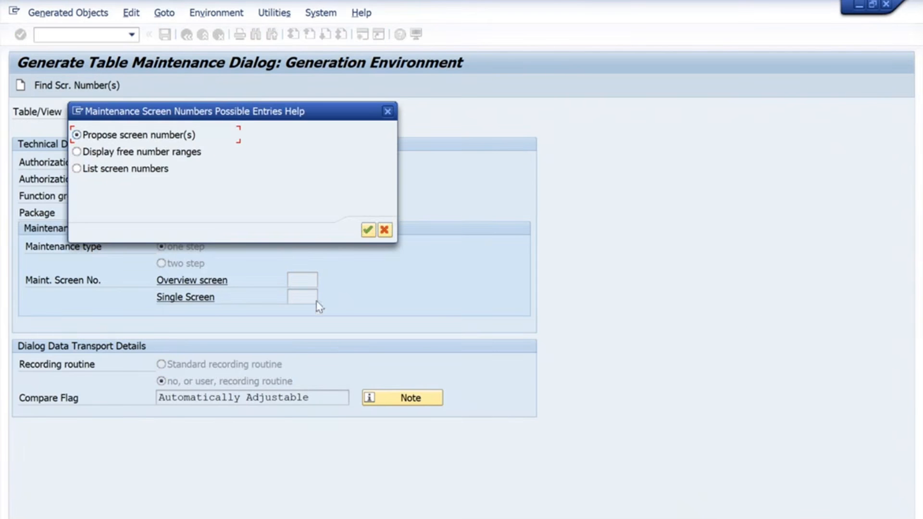
{"action": "left_click", "coordinate": [366, 229]}
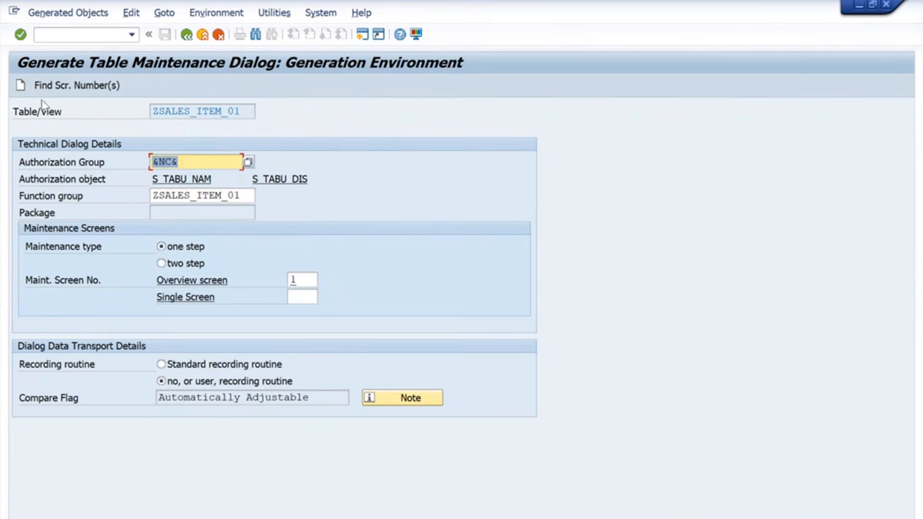
{"action": "left_click", "coordinate": [21, 88]}
{"action": "key", "text": "Return"}
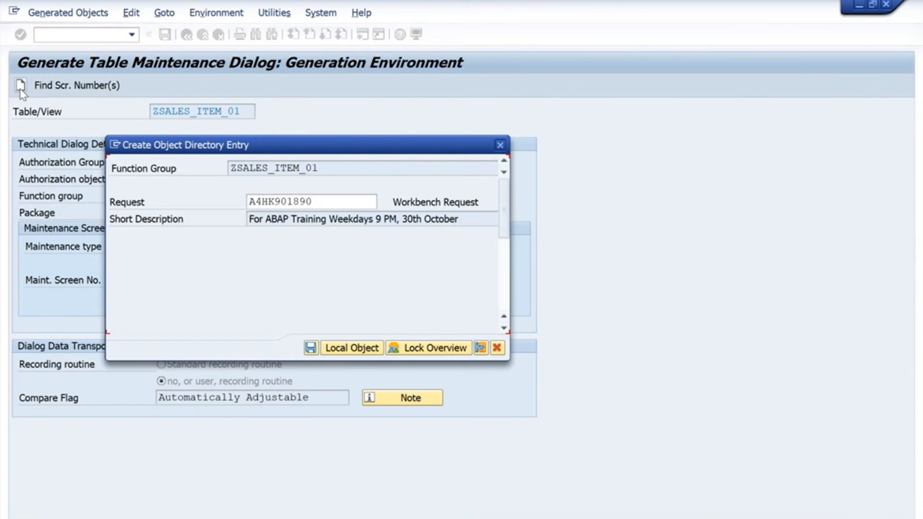
{"action": "key", "text": "Return"}
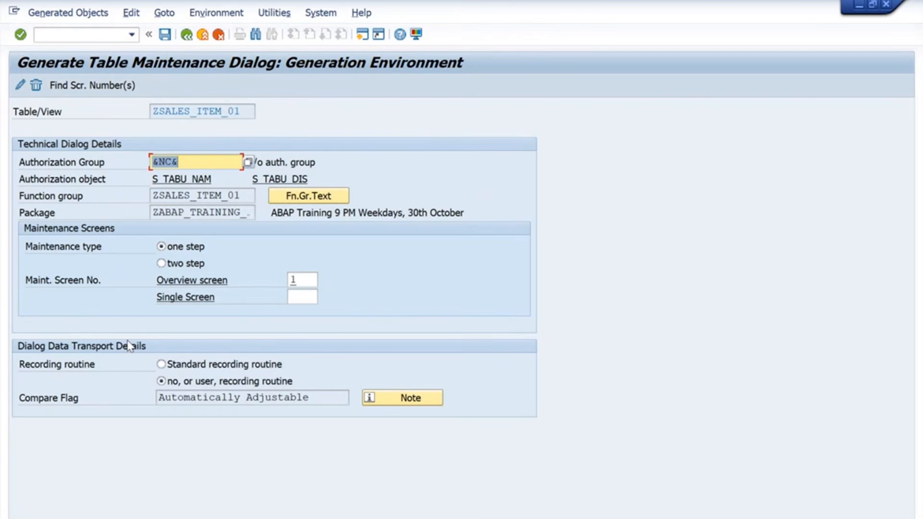
Step: Start transaction SM30 in a new session and open ZSALES_ITEM_01 for editing
{"action": "left_click_drag", "start_coordinate": [246, 112], "coordinate": [123, 133]}
{"action": "left_click", "coordinate": [44, 35]}
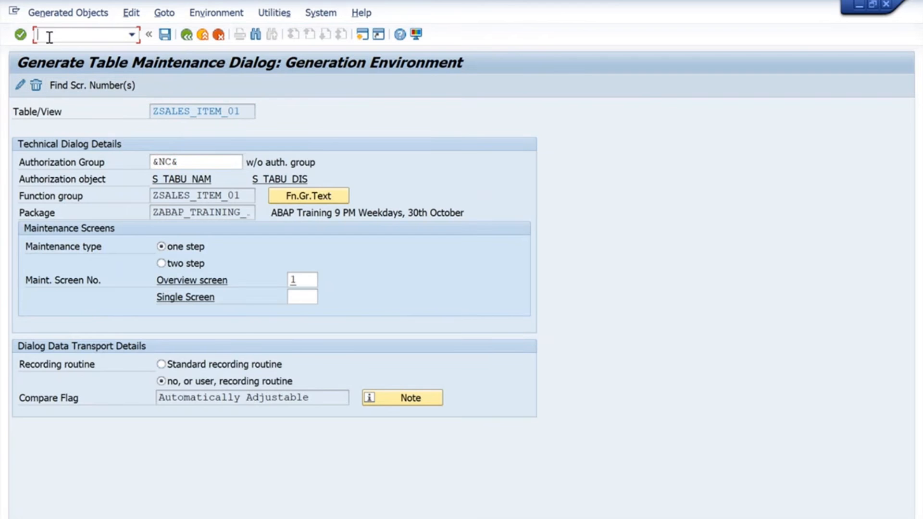
{"action": "type", "text": "/osm30"}
{"action": "key", "text": "Return"}
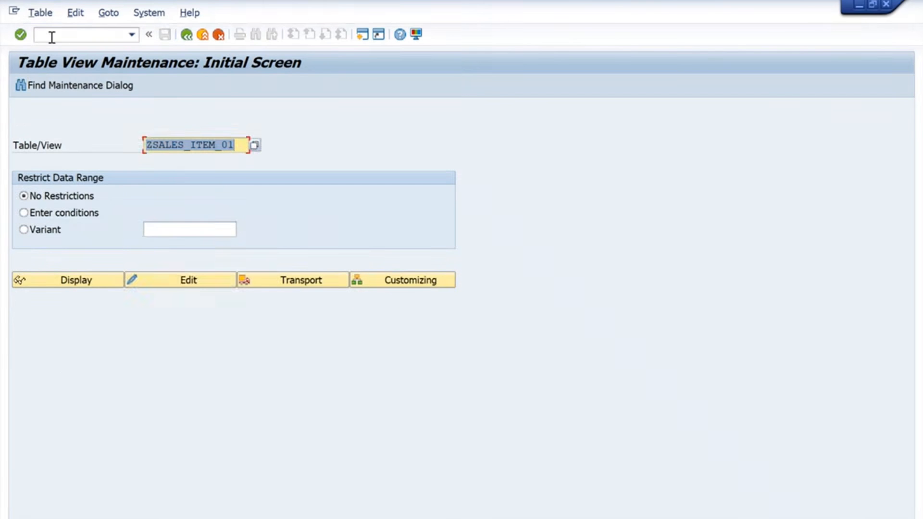
{"action": "left_click", "coordinate": [190, 282]}
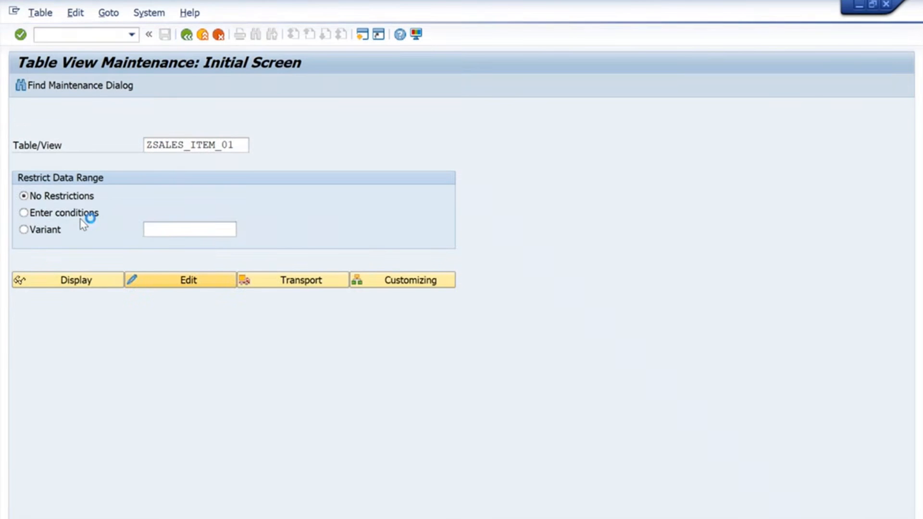
Step: Switch to the Change Data Element window, run SM30 from it and display the entries of ZSALES_HEADER_01
{"action": "key", "text": "alt+Tab"}
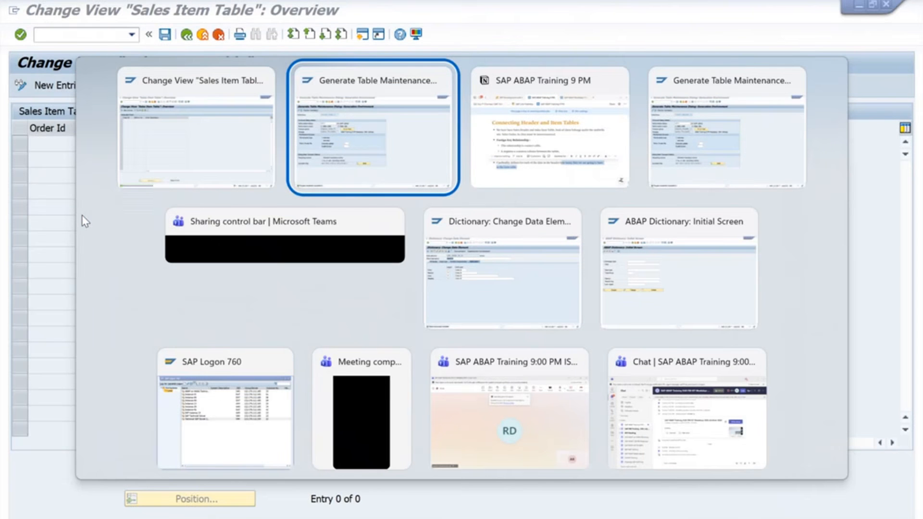
{"action": "key", "text": "alt+Tab"}
{"action": "key", "text": "alt+Tab"}
{"action": "key", "text": "alt+Tab"}
{"action": "key", "text": "alt+Tab"}
{"action": "left_click", "coordinate": [42, 33]}
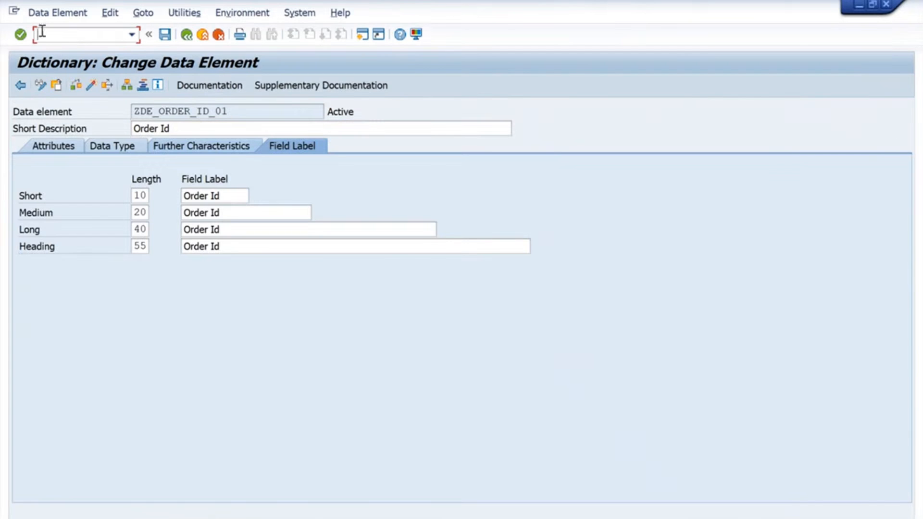
{"action": "type", "text": "/nsm30"}
{"action": "key", "text": "Return"}
{"action": "key", "text": "Delete"}
{"action": "key", "text": "Return"}
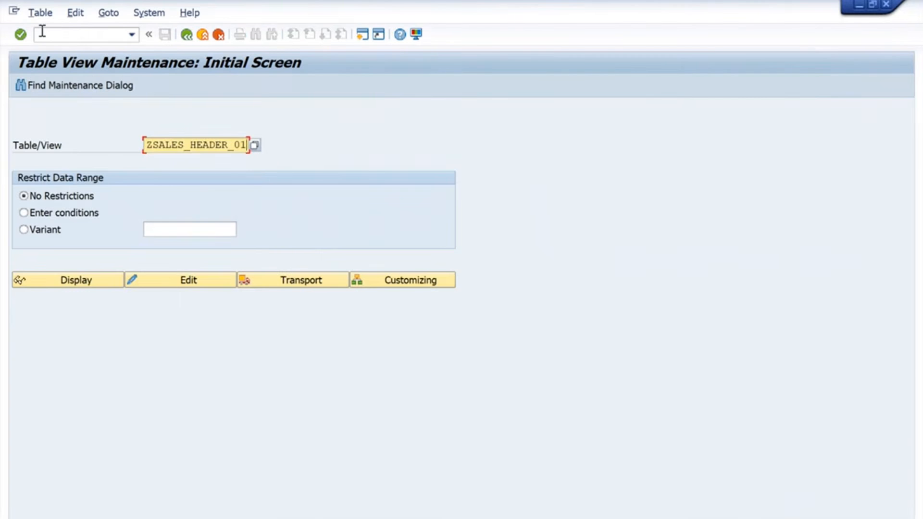
{"action": "left_click", "coordinate": [67, 282]}
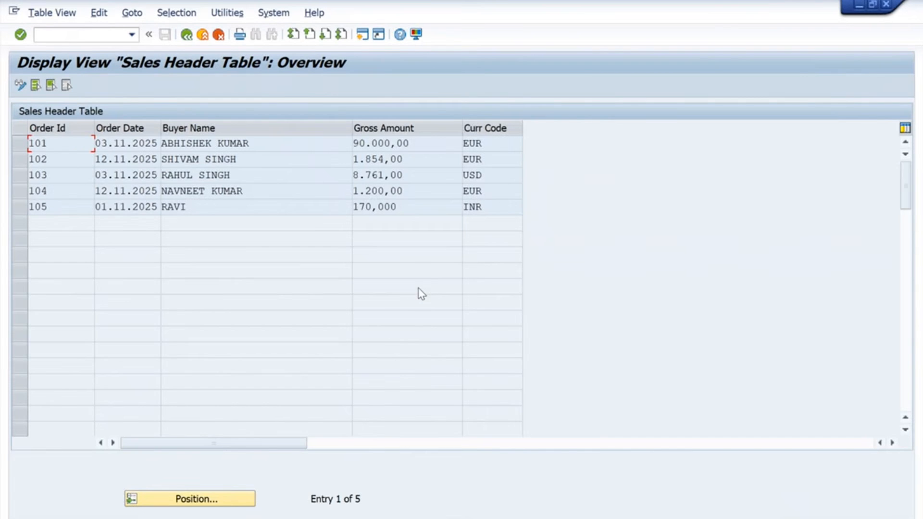
Step: Switch back to the Sales Item Table window and start a new entry with the first order ID offered by the value help
{"action": "key", "text": "alt+Tab"}
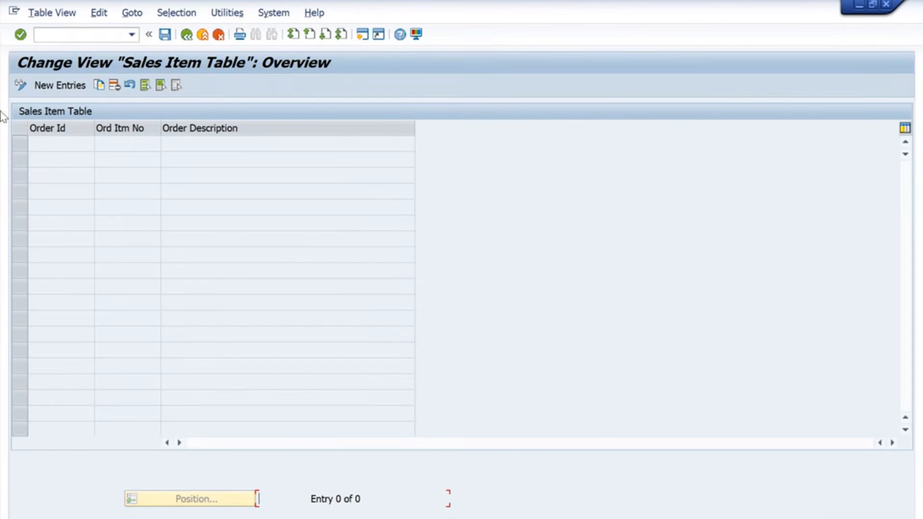
{"action": "left_click", "coordinate": [60, 86]}
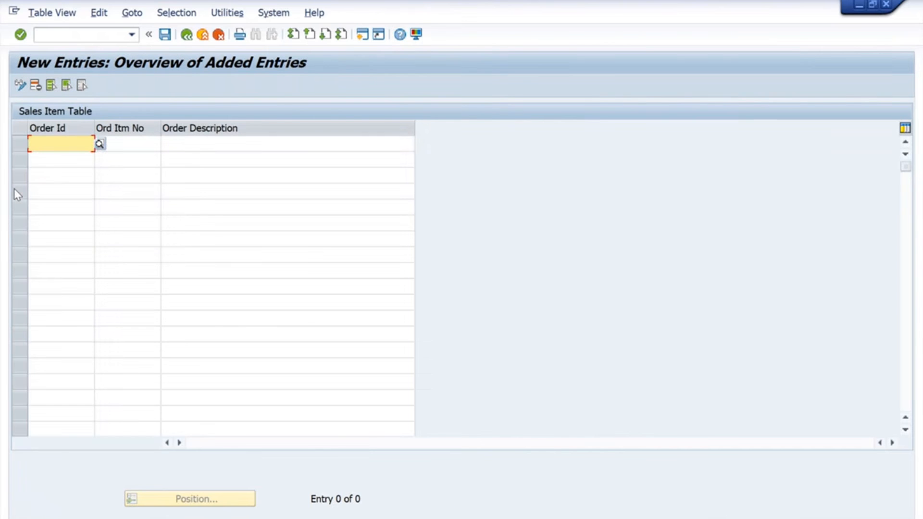
{"action": "left_click", "coordinate": [99, 144]}
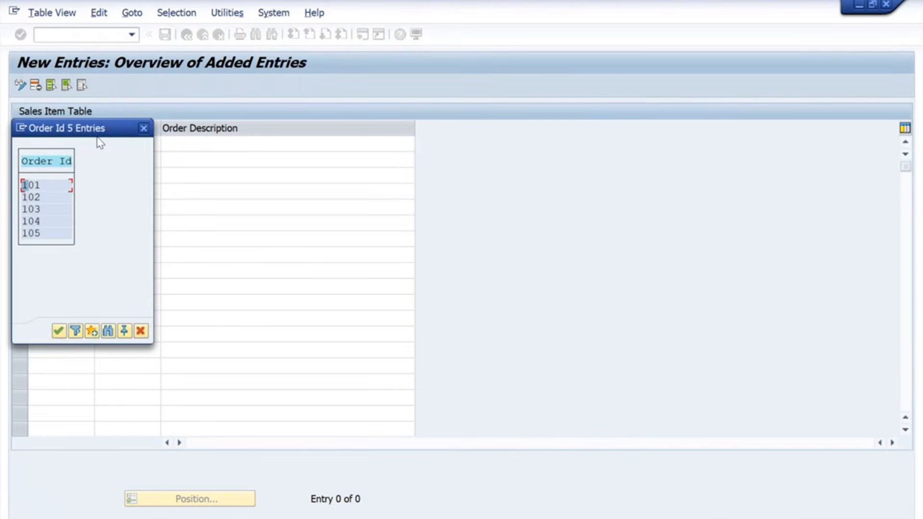
{"action": "left_click_drag", "start_coordinate": [98, 133], "coordinate": [306, 99]}
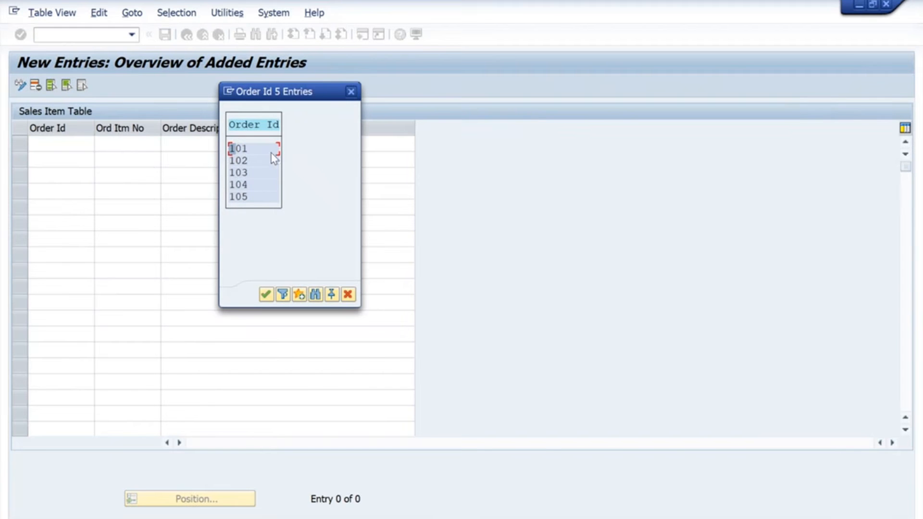
{"action": "key", "text": "alt+Tab"}
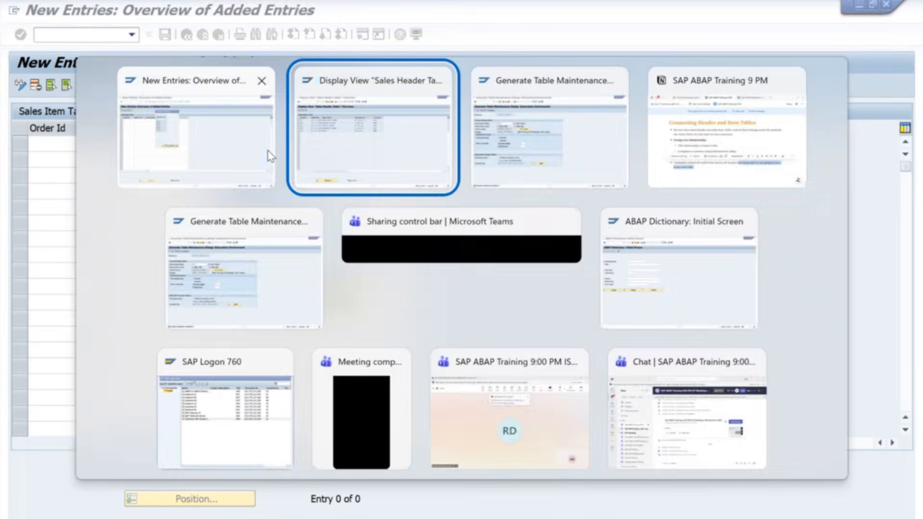
{"action": "left_click", "coordinate": [270, 157]}
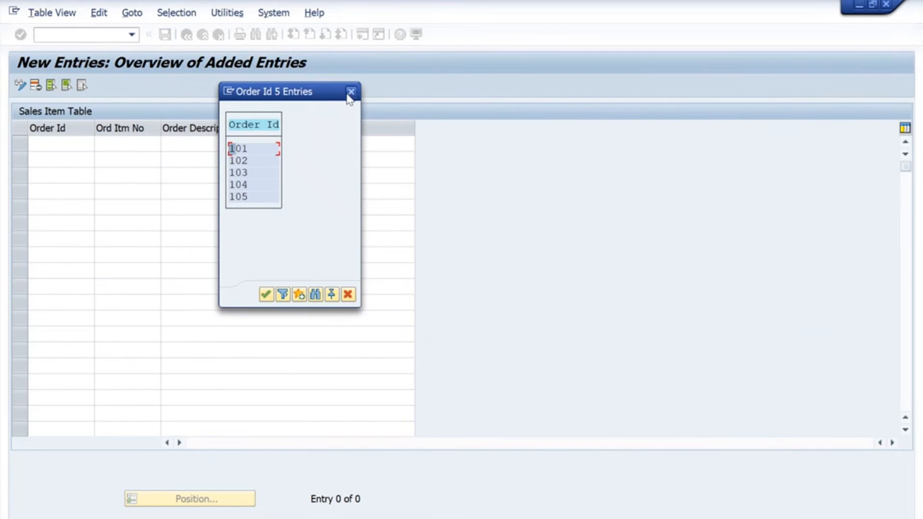
{"action": "double_click", "coordinate": [236, 149]}
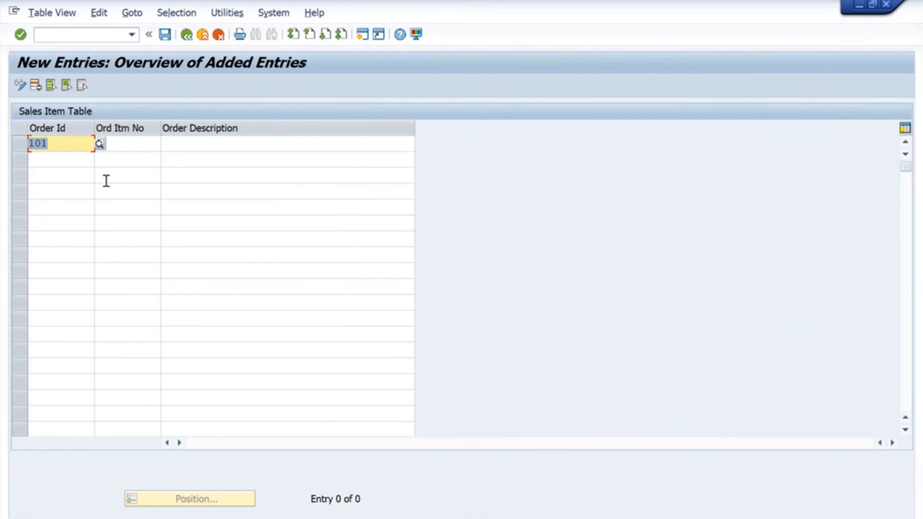
Step: Complete the first item record with item number 100 and the description Order 101
{"action": "left_click", "coordinate": [125, 154]}
{"action": "left_click", "coordinate": [125, 143]}
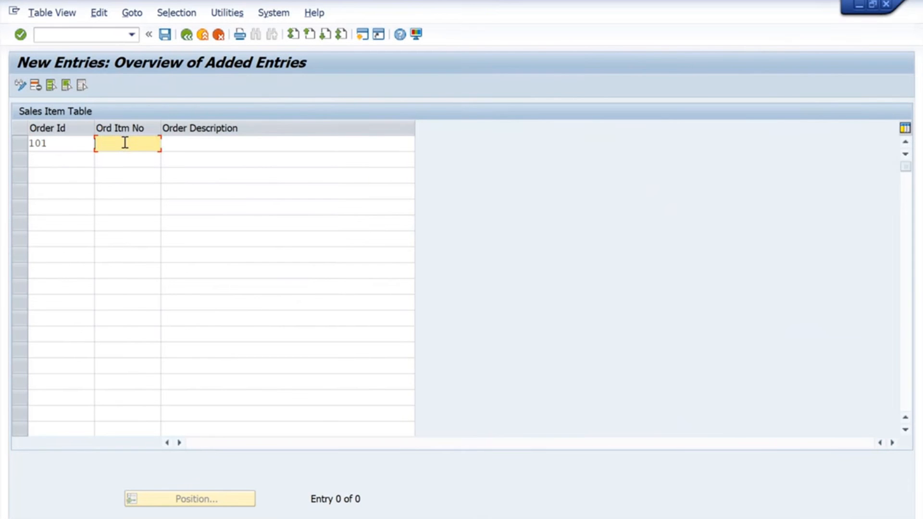
{"action": "type", "text": "100"}
{"action": "key", "text": "Tab"}
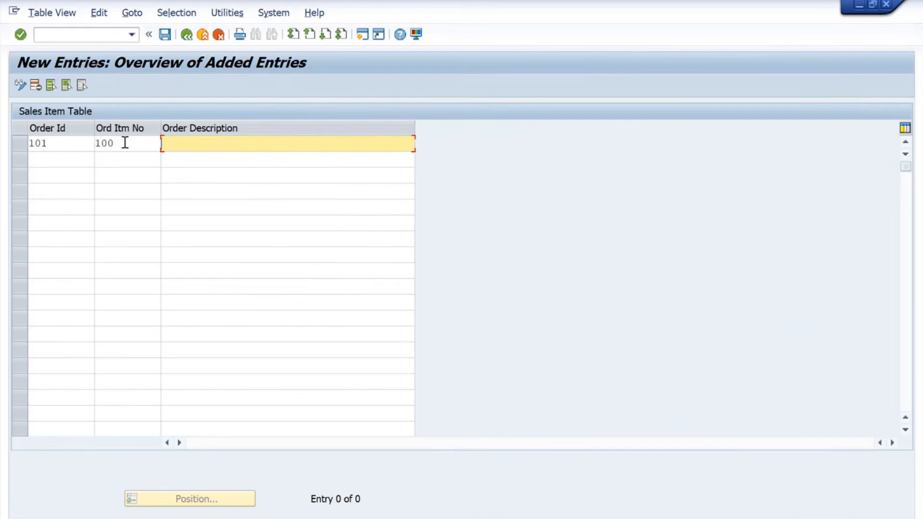
{"action": "type", "text": "Order 101"}
Step: Add a second item record for the same order ID with item number 200 and the description Order 101
{"action": "left_click", "coordinate": [59, 154]}
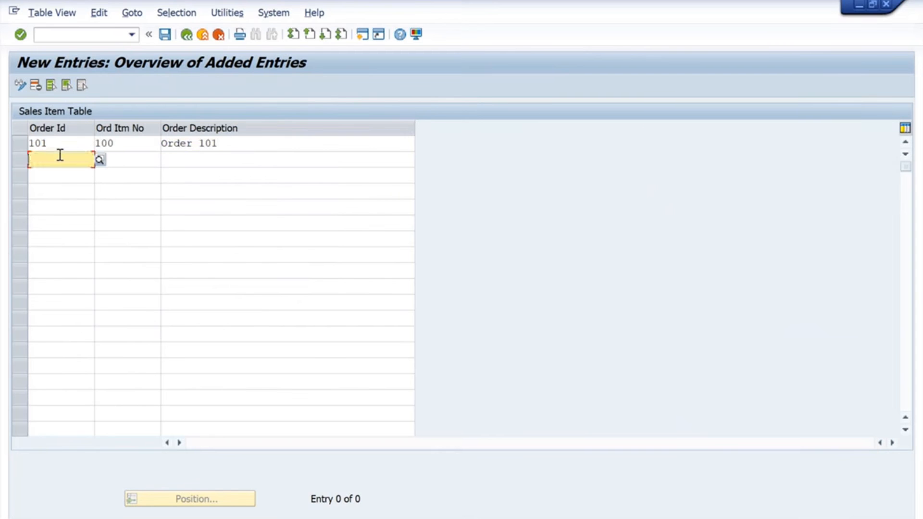
{"action": "type", "text": "101"}
{"action": "key", "text": "Tab"}
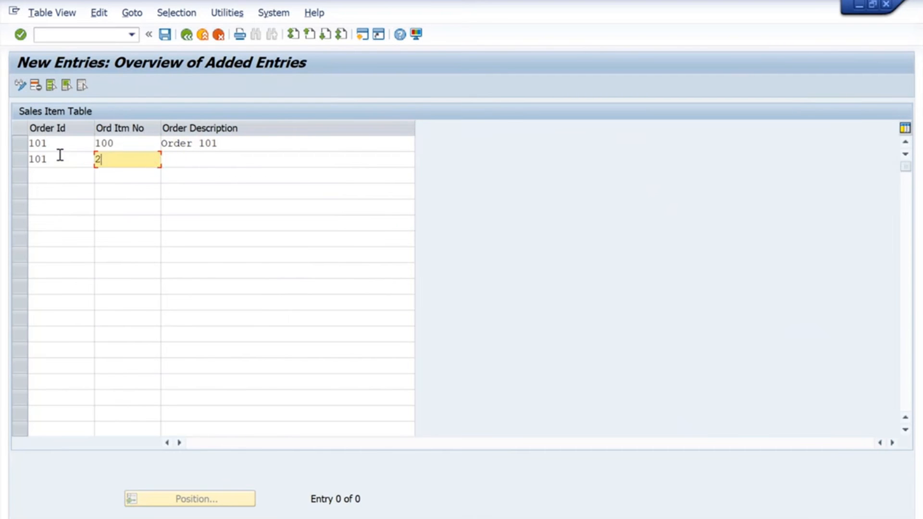
{"action": "key", "text": "Tab"}
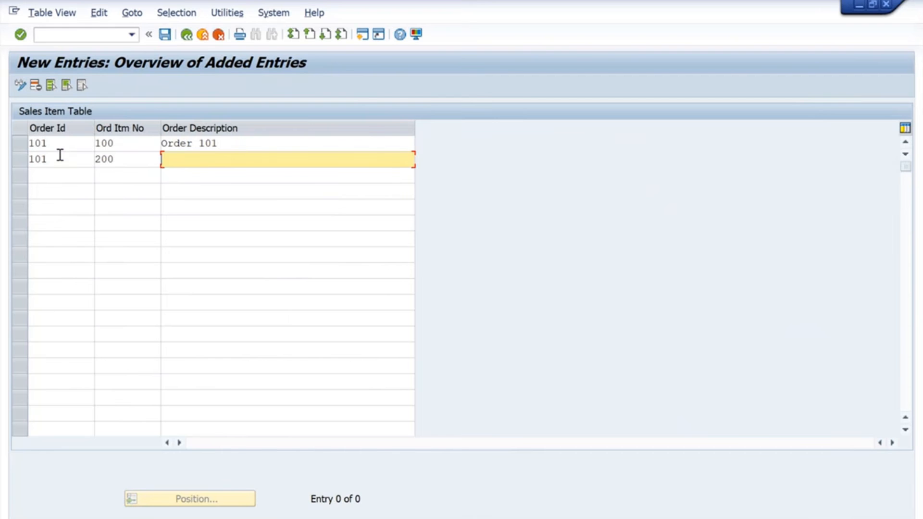
{"action": "type", "text": "Order 101"}
Step: Add a third item record for the same order ID with item number 300 and the description Order 101
{"action": "left_click", "coordinate": [49, 176]}
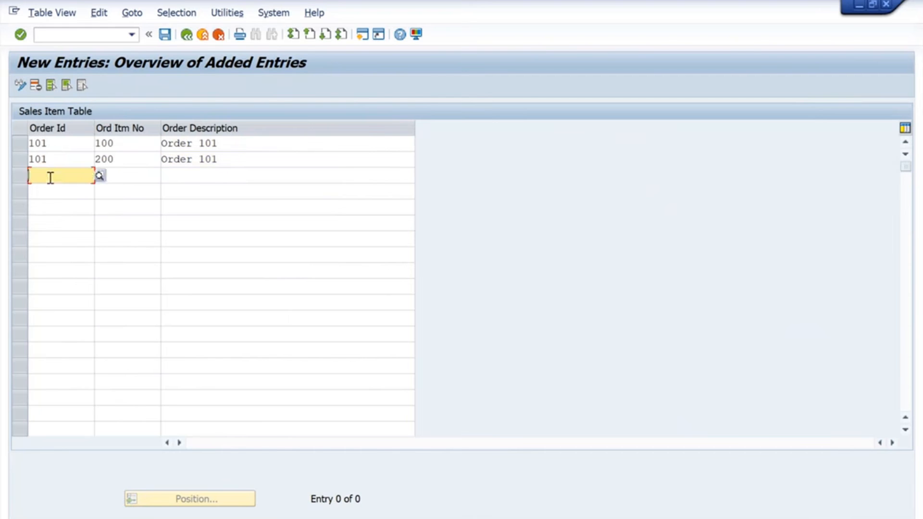
{"action": "type", "text": "101"}
{"action": "key", "text": "Tab"}
{"action": "type", "text": "300"}
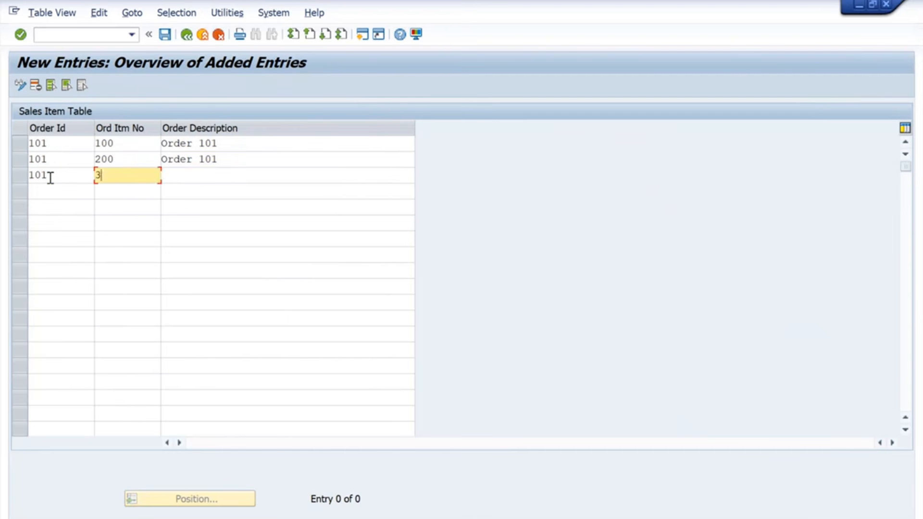
{"action": "key", "text": "Tab"}
{"action": "type", "text": "Ord"}
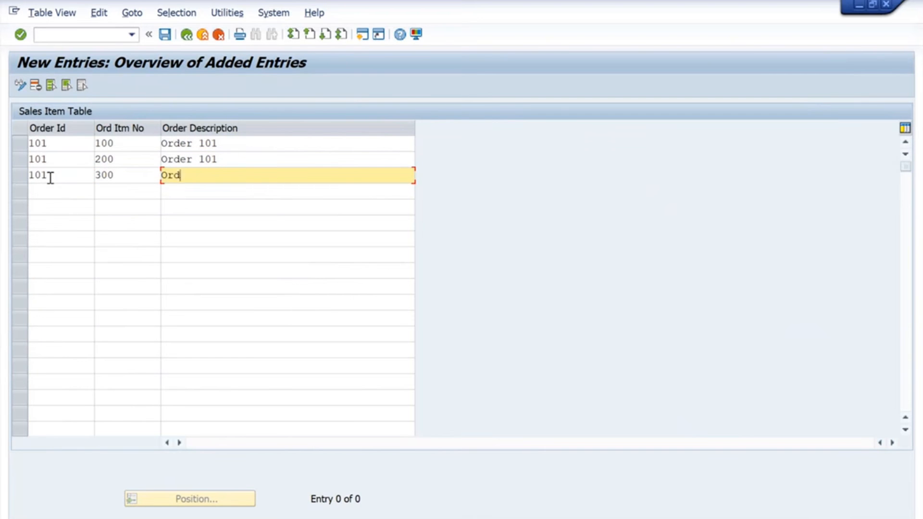
{"action": "type", "text": "rr 101"}
Step: Add a fourth item record for the same order ID with item number 400 and the description Order 101
{"action": "left_click", "coordinate": [49, 195]}
{"action": "type", "text": "101"}
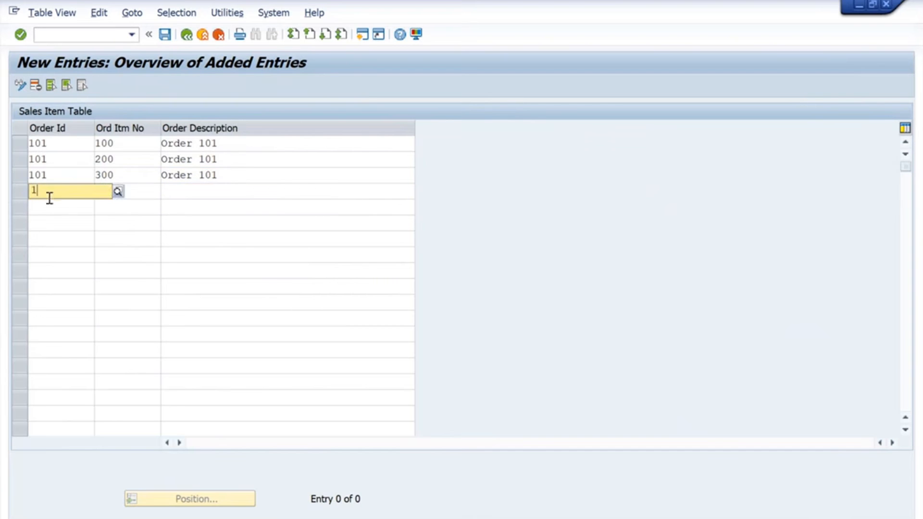
{"action": "key", "text": "Tab"}
{"action": "type", "text": "400"}
{"action": "key", "text": "Tab"}
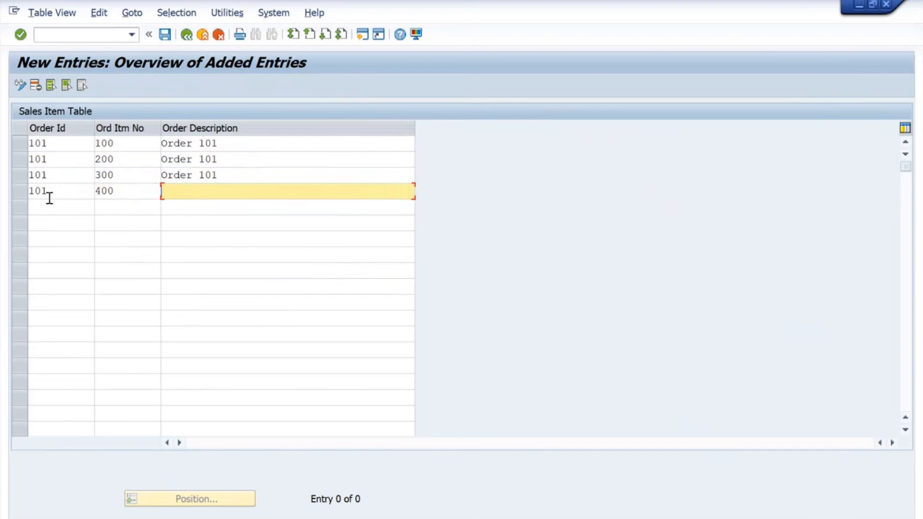
{"action": "type", "text": "Order 101"}
Step: Add a fifth item record for the same order ID with item number 500 and description Order 101, and save the entries
{"action": "left_click", "coordinate": [36, 207]}
{"action": "type", "text": "101"}
{"action": "key", "text": "Tab"}
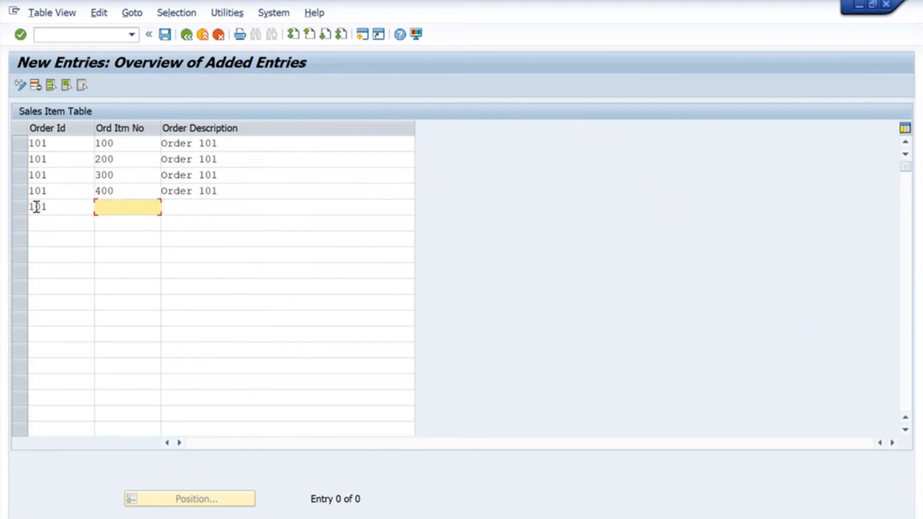
{"action": "type", "text": "500"}
{"action": "key", "text": "Tab"}
{"action": "type", "text": "Or"}
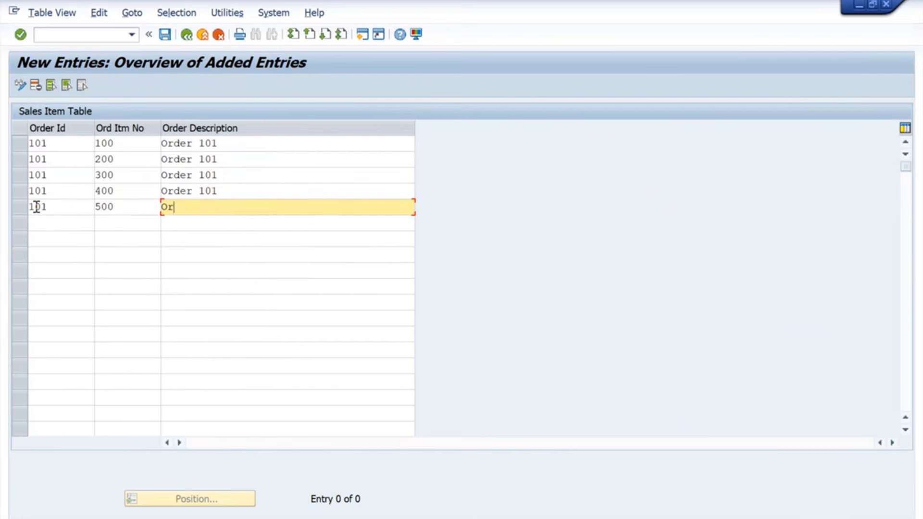
{"action": "type", "text": "der 101"}
{"action": "left_click", "coordinate": [165, 34]}
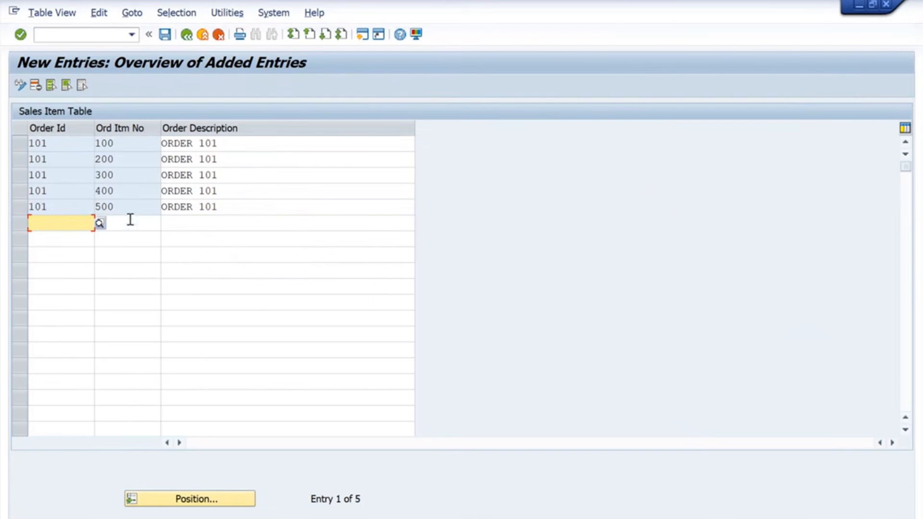
Step: Leave the item table, open ZSALES_HEADER_01 for editing and return to the table maintenance initial screen
{"action": "left_click", "coordinate": [262, 220]}
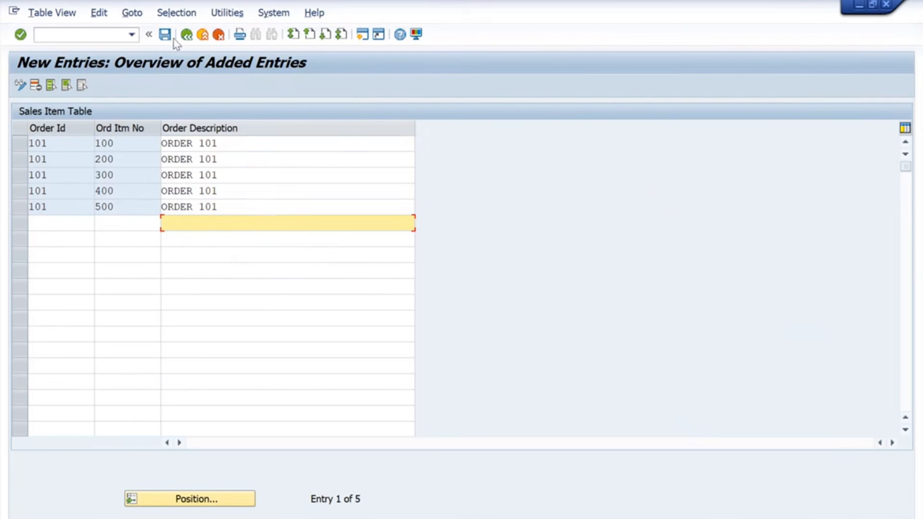
{"action": "left_click", "coordinate": [186, 35]}
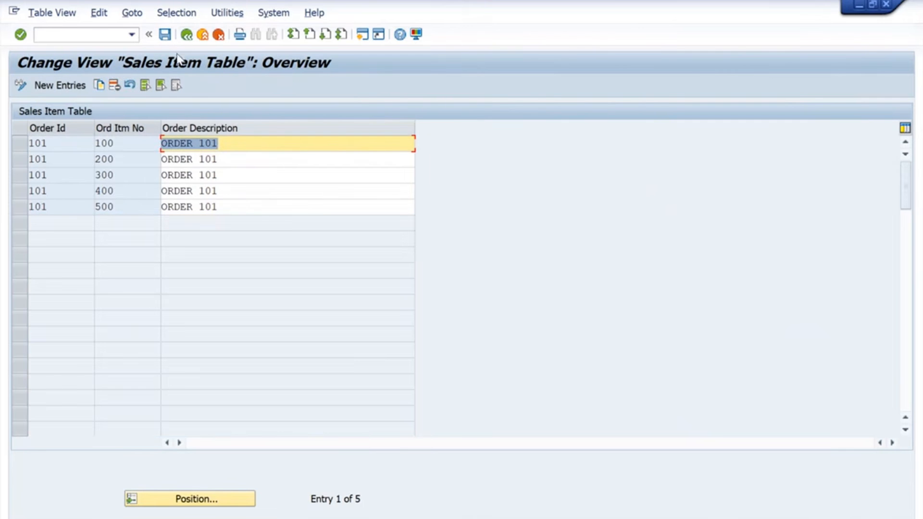
{"action": "left_click", "coordinate": [186, 35]}
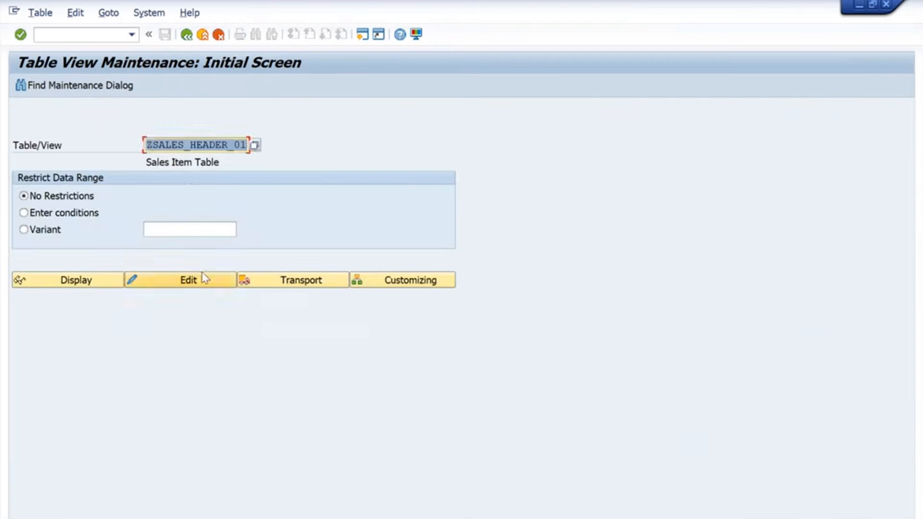
{"action": "left_click", "coordinate": [204, 281]}
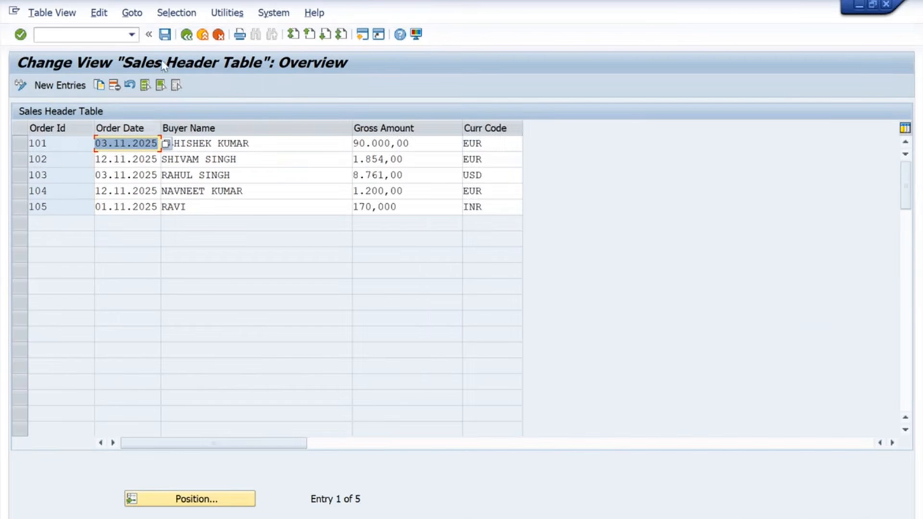
{"action": "left_click", "coordinate": [186, 35]}
Step: Open ZSALES_ITEM_01 for editing from the table maintenance initial screen
{"action": "key", "text": "BackSpace"}
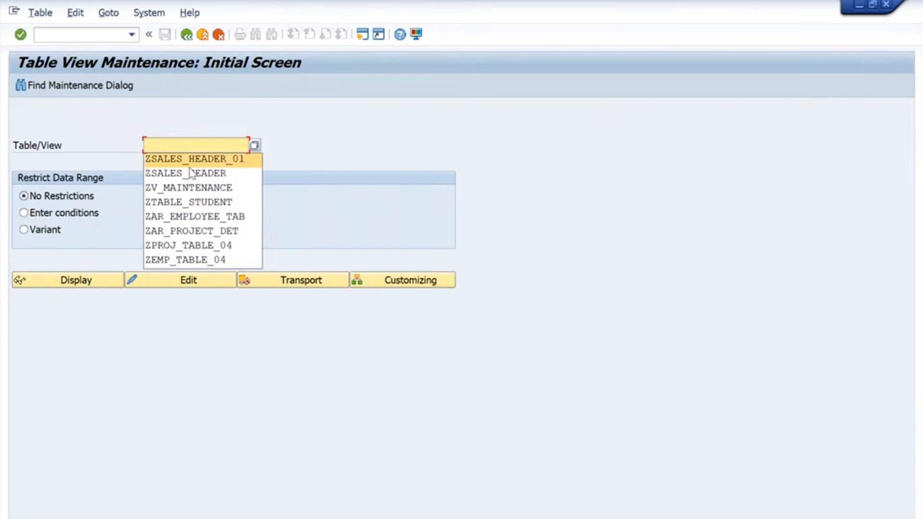
{"action": "type", "text": "ZSALES_ITEM"}
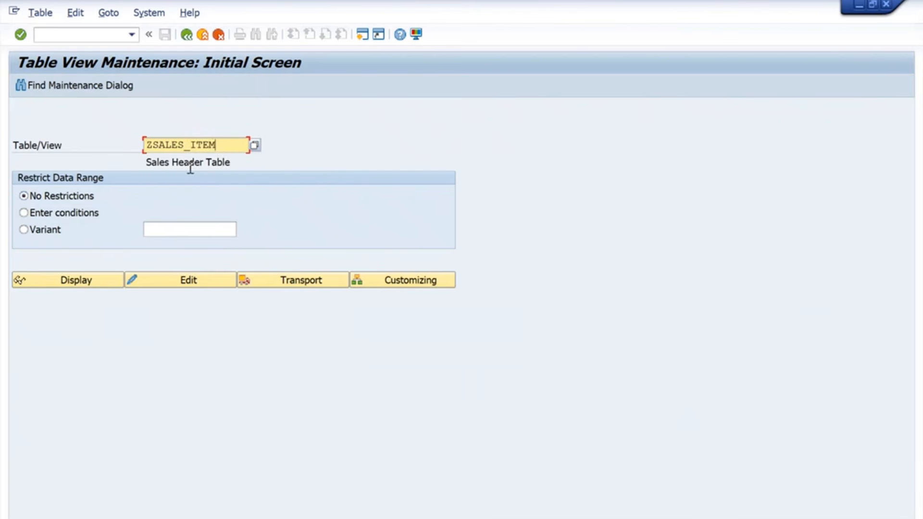
{"action": "type", "text": "_01"}
{"action": "left_click", "coordinate": [214, 283]}
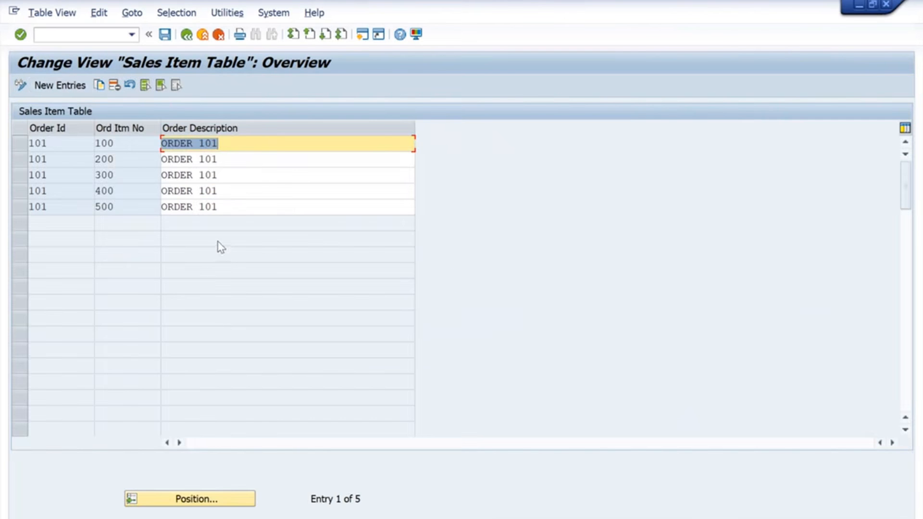
Step: Start new entries for the item table and check the existing order IDs in the Sales Header Table window
{"action": "left_click", "coordinate": [70, 89]}
{"action": "key", "text": "alt+Tab"}
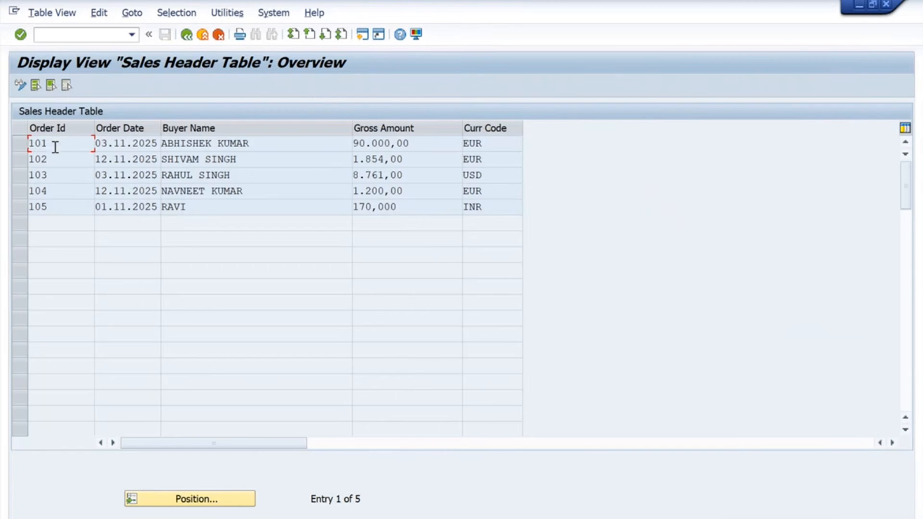
{"action": "left_click", "coordinate": [72, 208]}
{"action": "key", "text": "alt+Tab"}
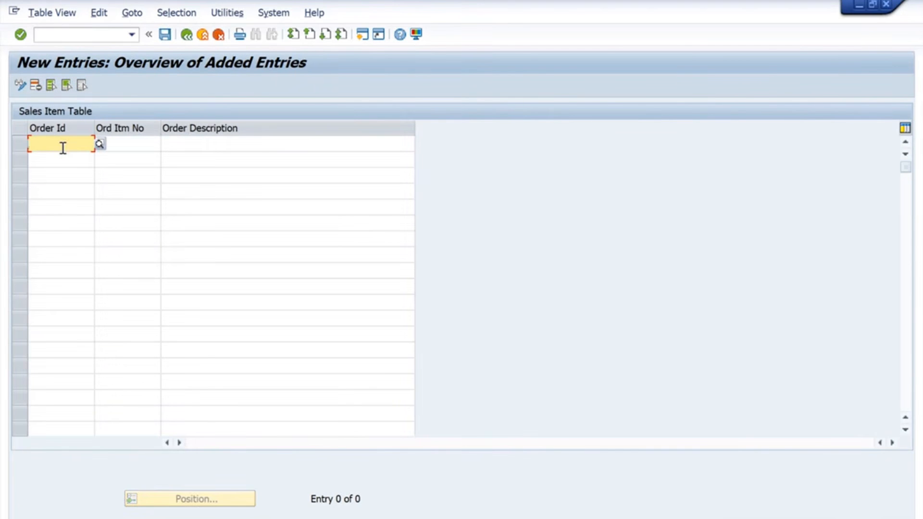
Step: Try to save an item with the next order ID missing from the header table, item number 100 and description Order 106
{"action": "type", "text": "106"}
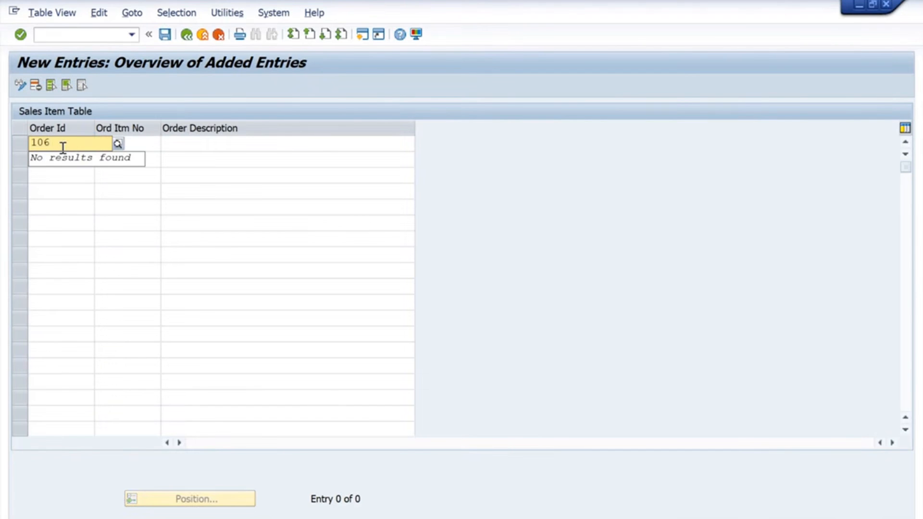
{"action": "key", "text": "Tab"}
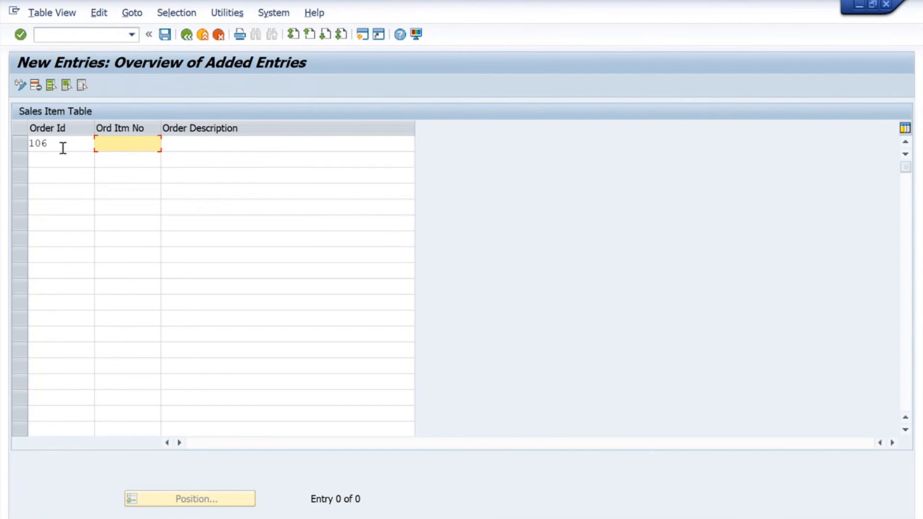
{"action": "type", "text": "100"}
{"action": "key", "text": "Tab"}
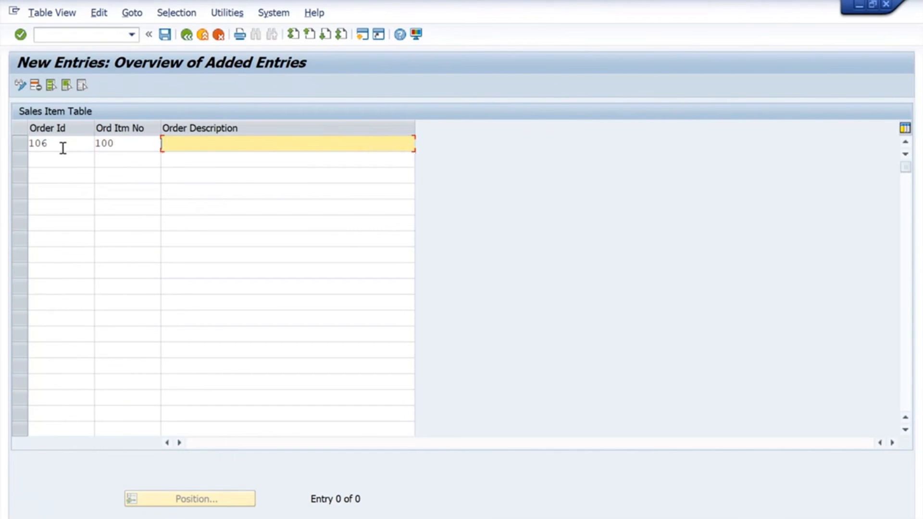
{"action": "type", "text": "Order 106"}
{"action": "left_click", "coordinate": [164, 36]}
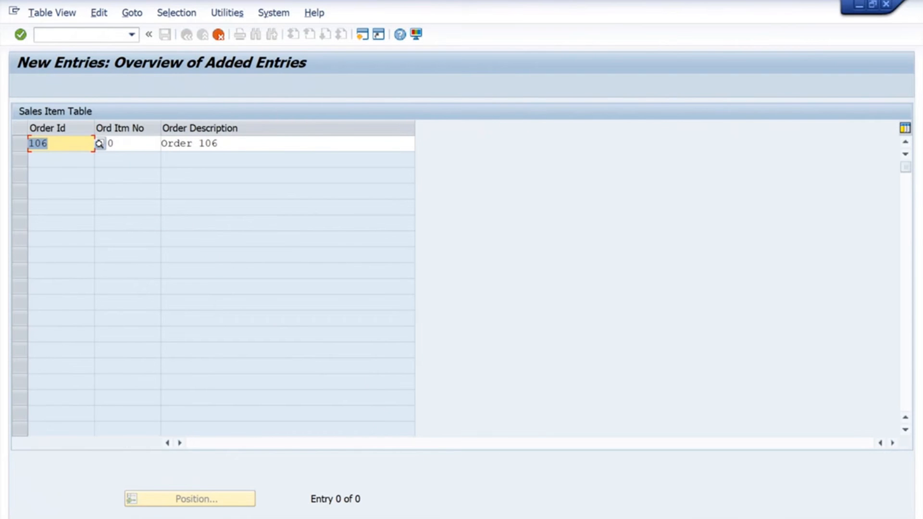
Step: Switch to the ZSALES_ITEM_01 maintenance generator window and return to the table definition in display mode
{"action": "key", "text": "alt+Tab"}
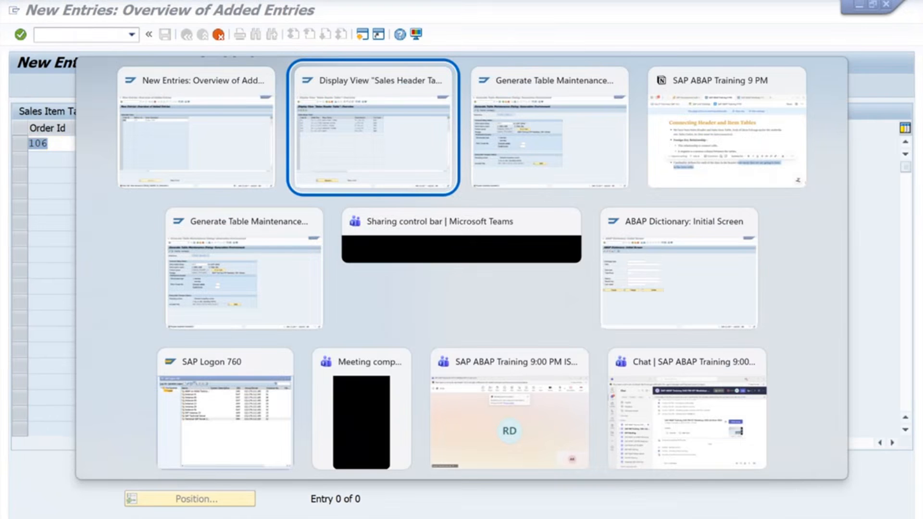
{"action": "key", "text": "alt+Tab"}
{"action": "key", "text": "alt+Tab"}
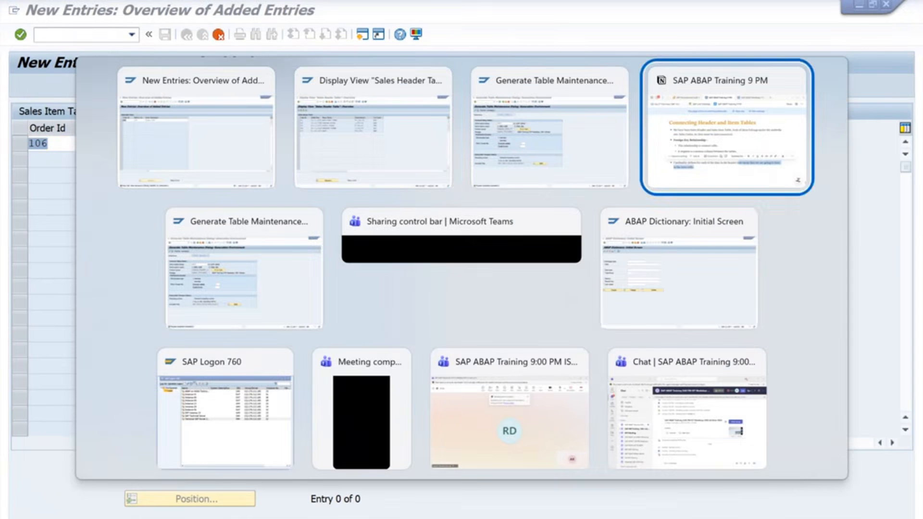
{"action": "key", "text": "alt+Tab"}
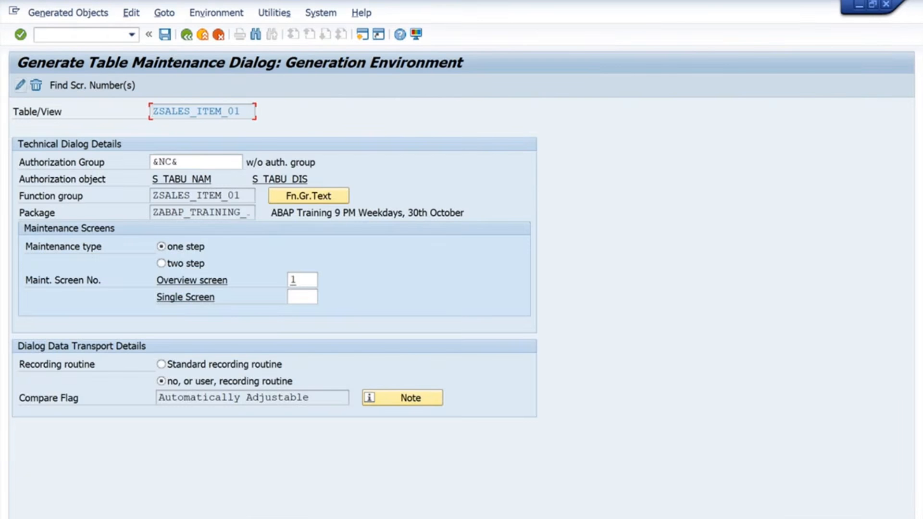
{"action": "left_click", "coordinate": [187, 35]}
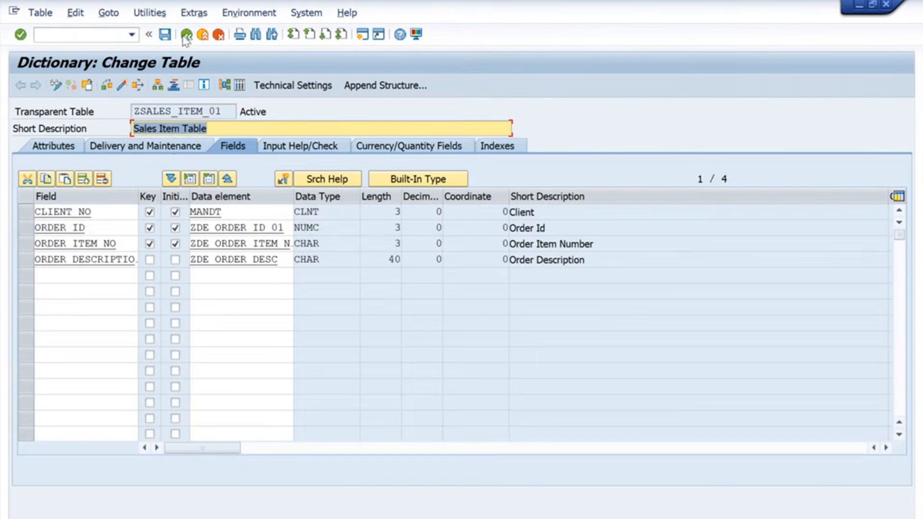
{"action": "left_click", "coordinate": [21, 229]}
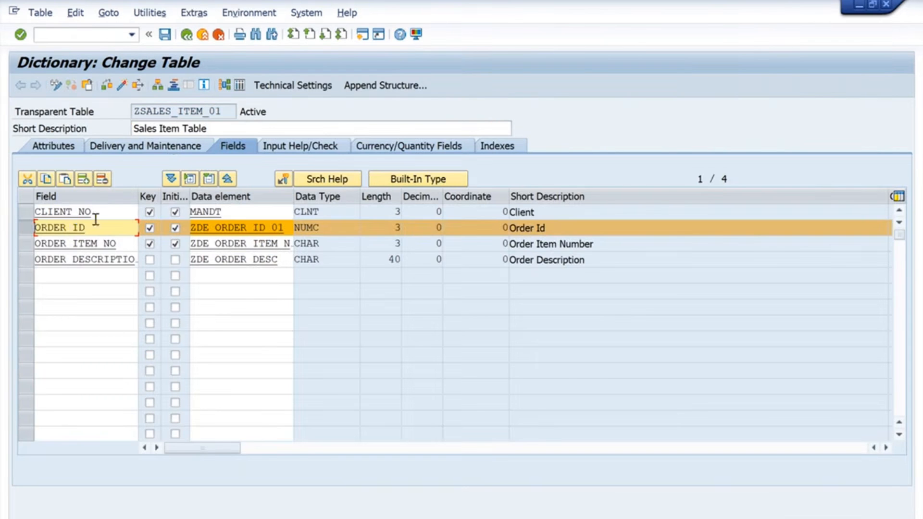
{"action": "left_click", "coordinate": [56, 85]}
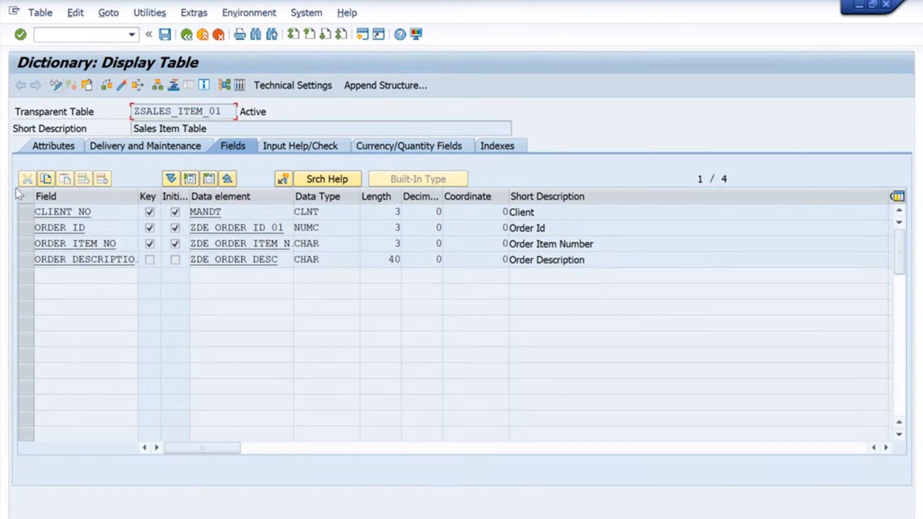
Step: Open the foreign key of the ORDER_ID field in ZSALES_ITEM_01 and examine its check table and cardinality
{"action": "left_click", "coordinate": [26, 230]}
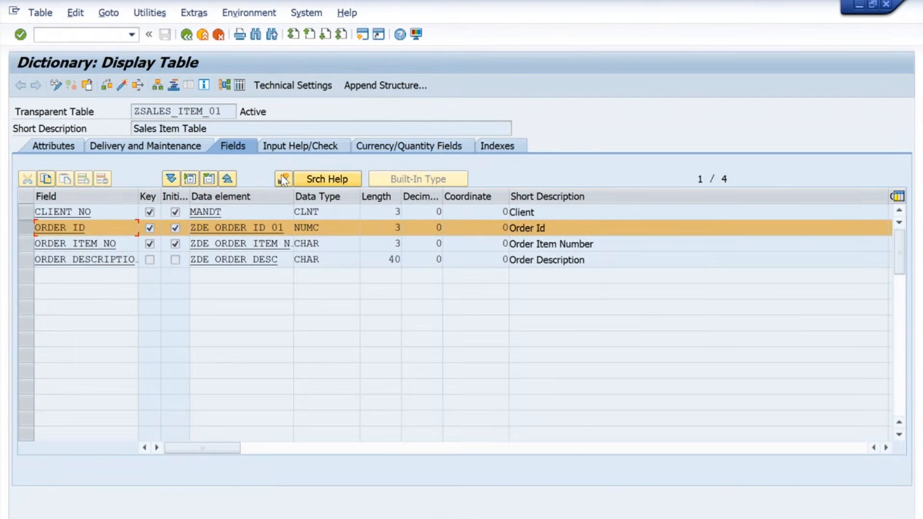
{"action": "left_click", "coordinate": [283, 179]}
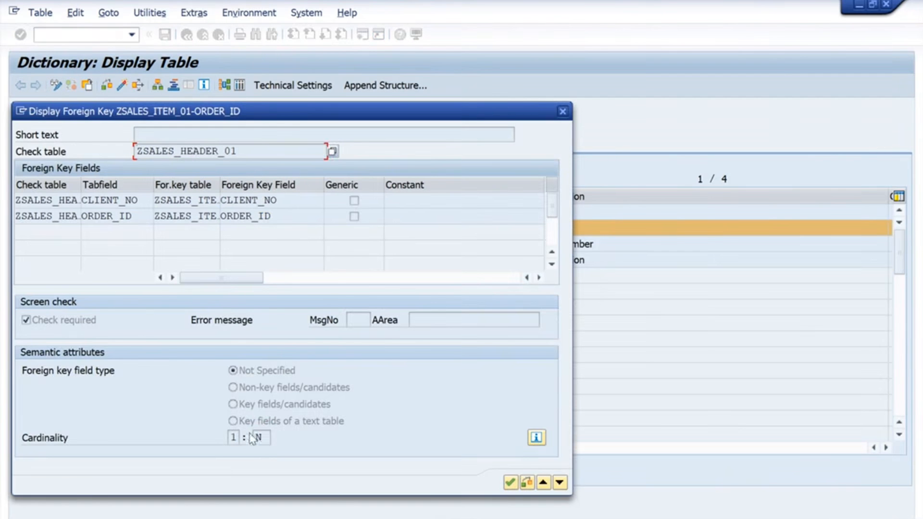
{"action": "left_click", "coordinate": [258, 437]}
{"action": "left_click", "coordinate": [233, 437]}
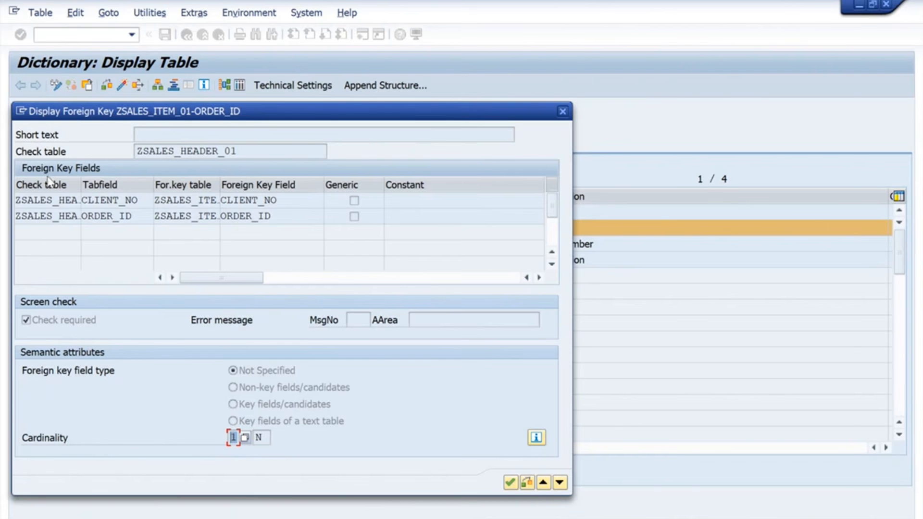
Step: Switch back to the item entries window, discard the order 106 entry and return to the Sales Item Table overview
{"action": "key", "text": "alt+Tab"}
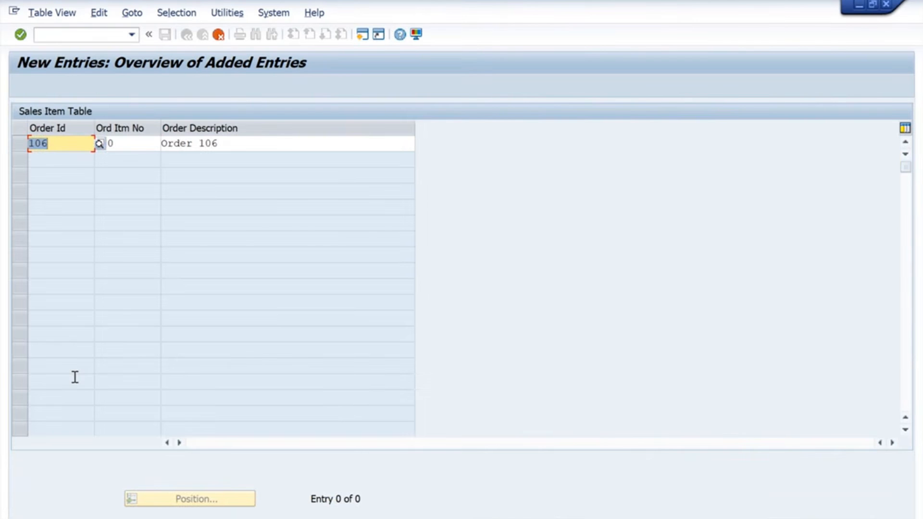
{"action": "left_click", "coordinate": [219, 34]}
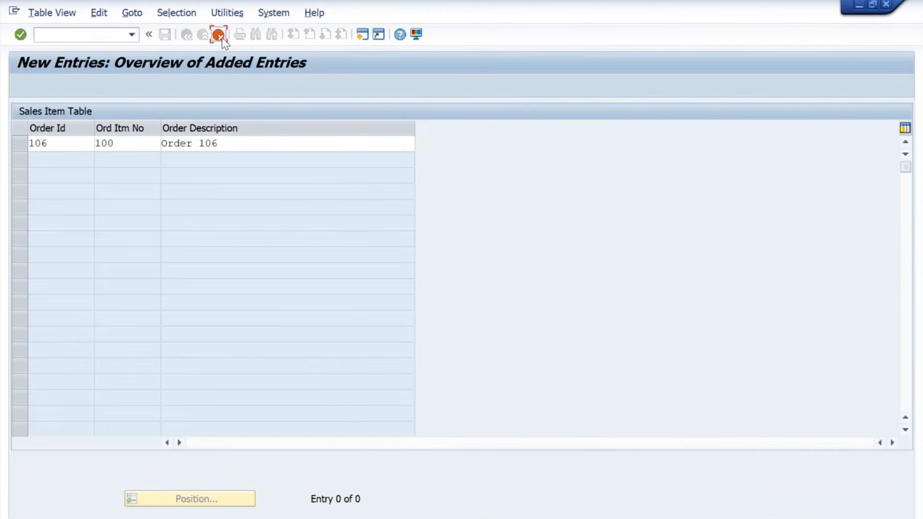
{"action": "left_click", "coordinate": [250, 268]}
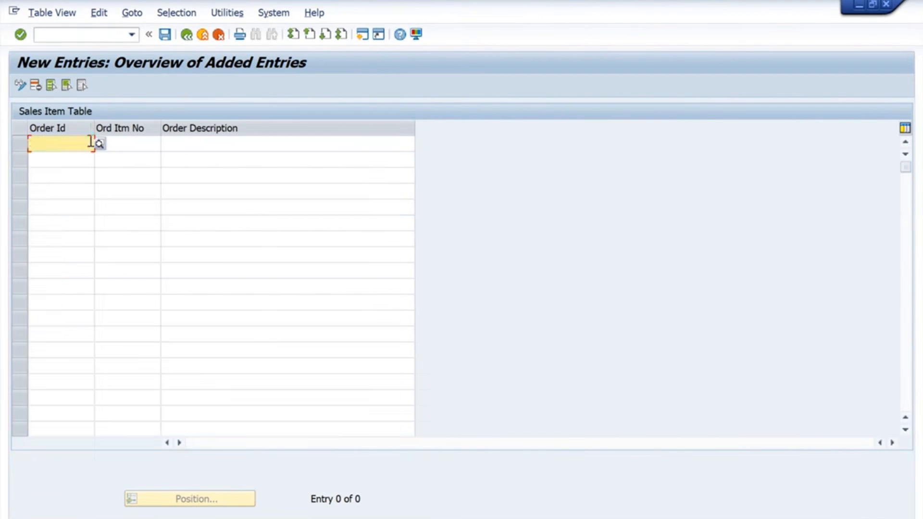
{"action": "left_click", "coordinate": [187, 34]}
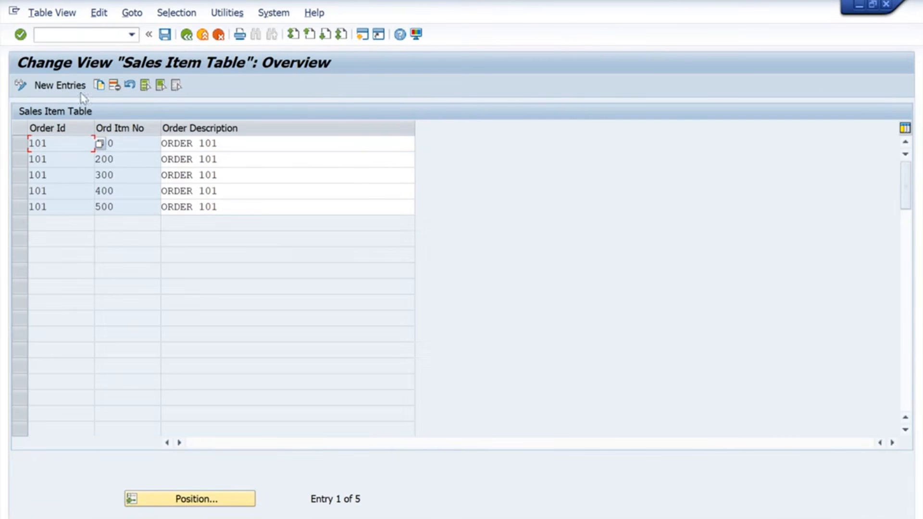
Step: Start new item entries and fill the first row with order ID 102, item number 100 and description Order 102
{"action": "left_click", "coordinate": [60, 86]}
{"action": "type", "text": "102"}
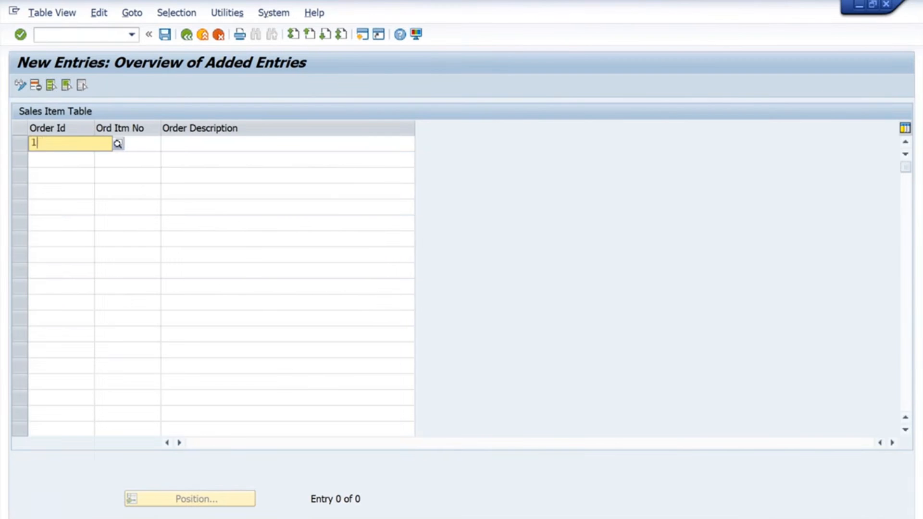
{"action": "key", "text": "Tab"}
{"action": "type", "text": "100"}
{"action": "key", "text": "Tab"}
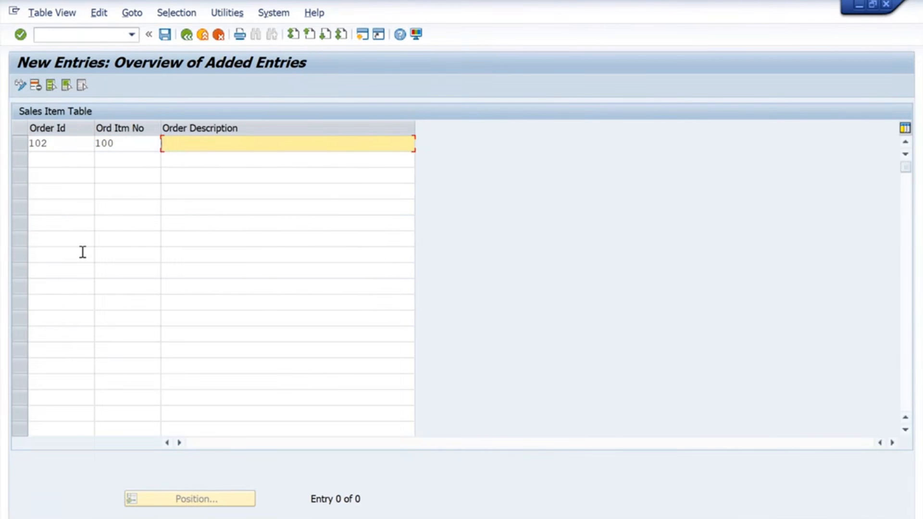
{"action": "type", "text": "Order 101"}
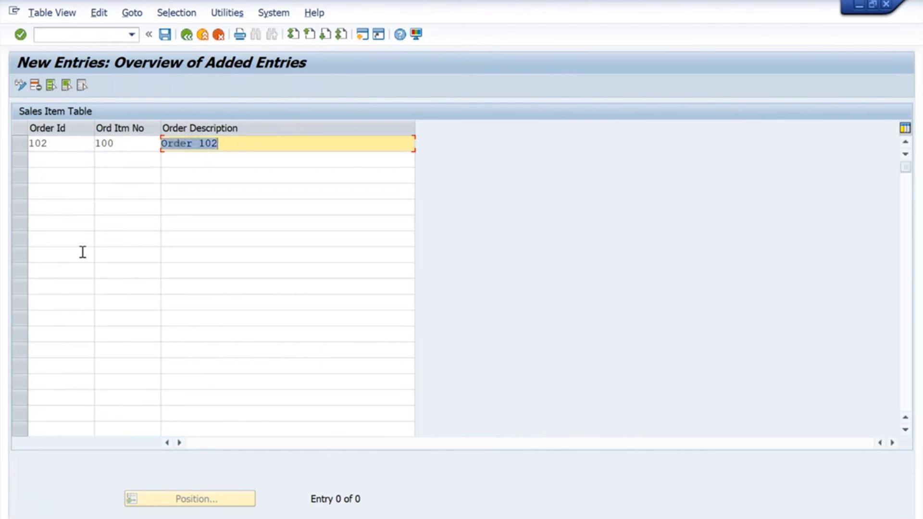
Step: Fill the second row with order ID 102, item number 200 and description Order 102
{"action": "key", "text": "Down"}
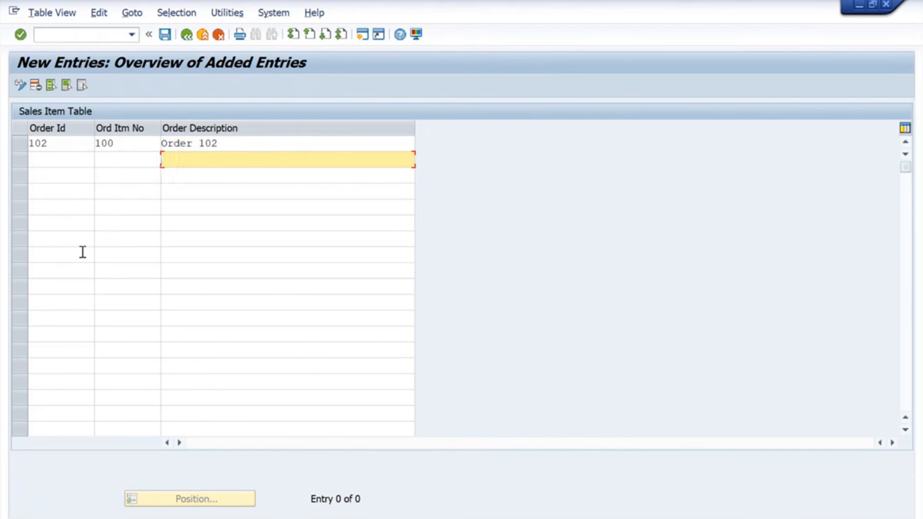
{"action": "left_click", "coordinate": [67, 174]}
{"action": "type", "text": "102"}
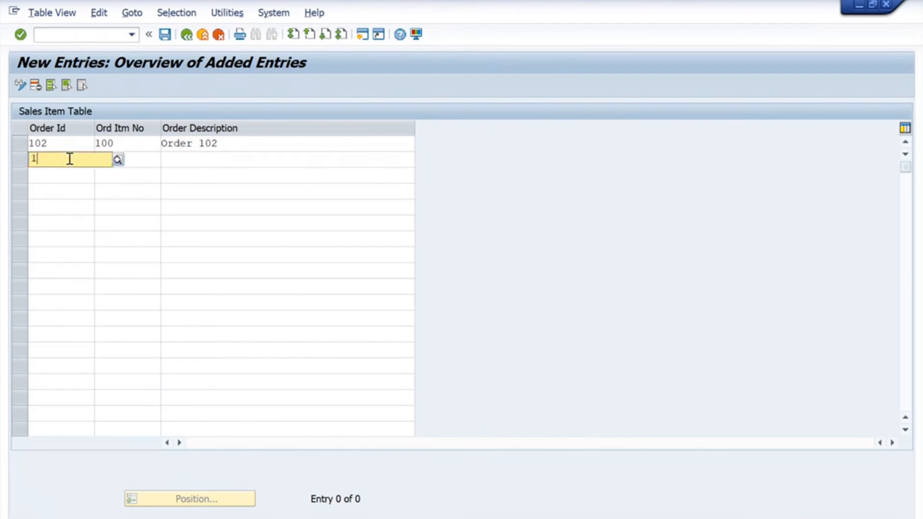
{"action": "key", "text": "Tab"}
{"action": "type", "text": "200"}
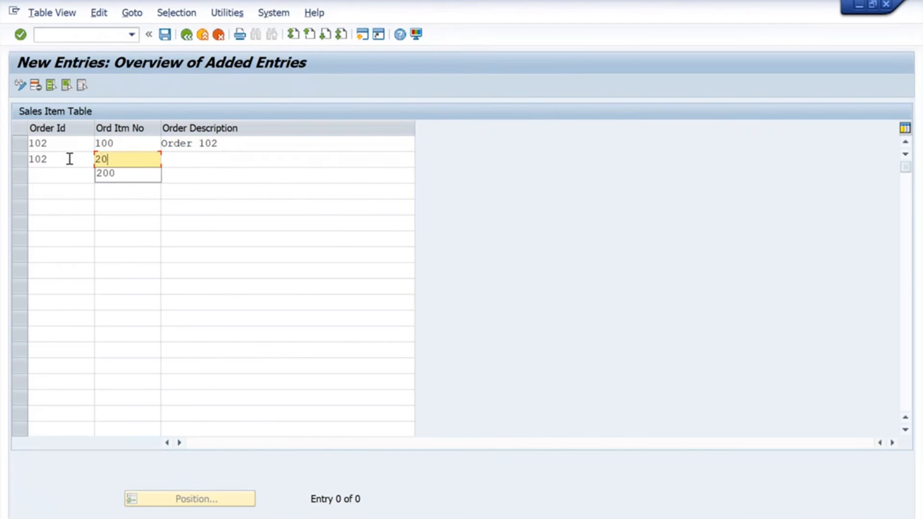
{"action": "key", "text": "Tab"}
{"action": "type", "text": "Order 102"}
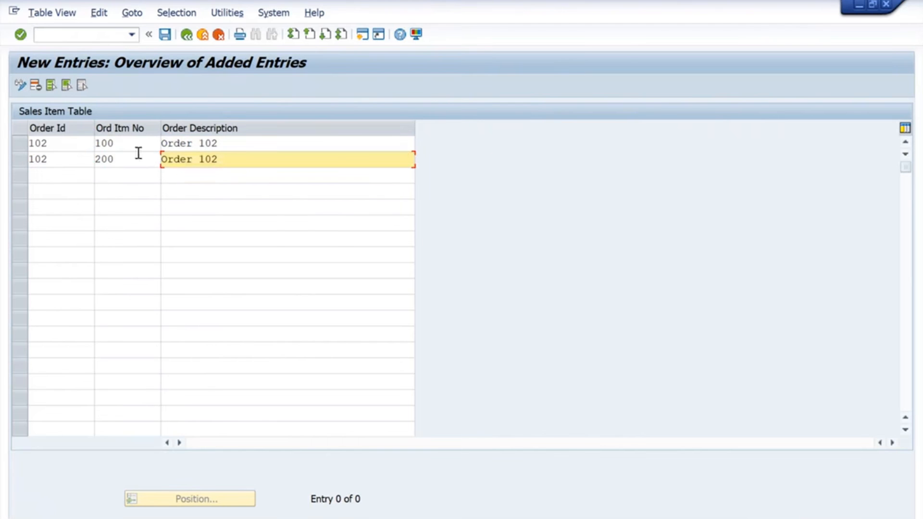
Step: Enter order ID 102 in the third, fourth and fifth rows
{"action": "left_click", "coordinate": [78, 178]}
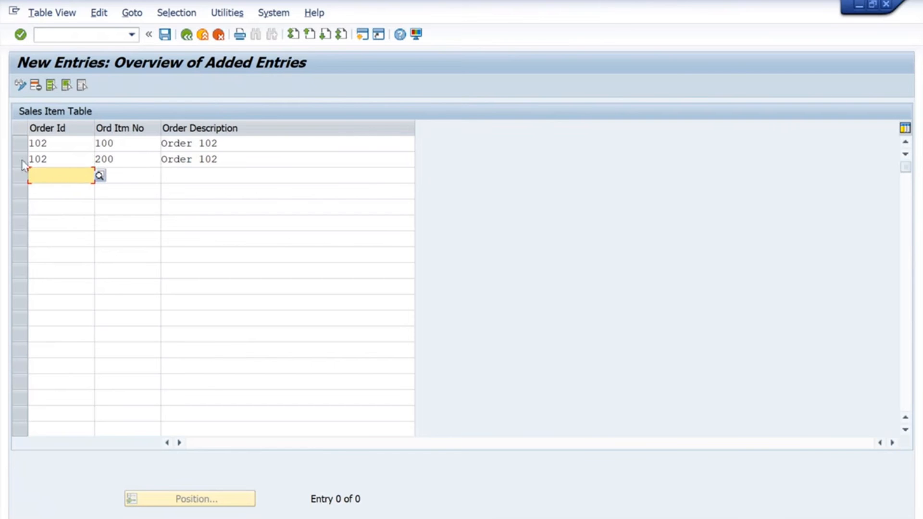
{"action": "left_click", "coordinate": [63, 164]}
{"action": "double_click", "coordinate": [63, 163]}
{"action": "left_click", "coordinate": [57, 176]}
{"action": "type", "text": "102"}
{"action": "left_click", "coordinate": [57, 192]}
{"action": "type", "text": "102"}
{"action": "left_click", "coordinate": [63, 208]}
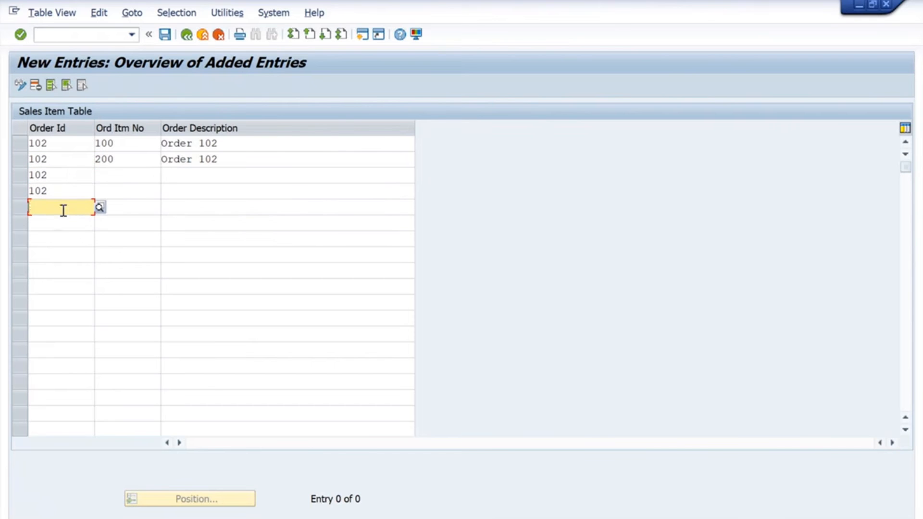
{"action": "type", "text": "102"}
Step: Enter item numbers 300, 400 and 500 for the last three order 102 rows
{"action": "left_click", "coordinate": [117, 177]}
{"action": "type", "text": "300"}
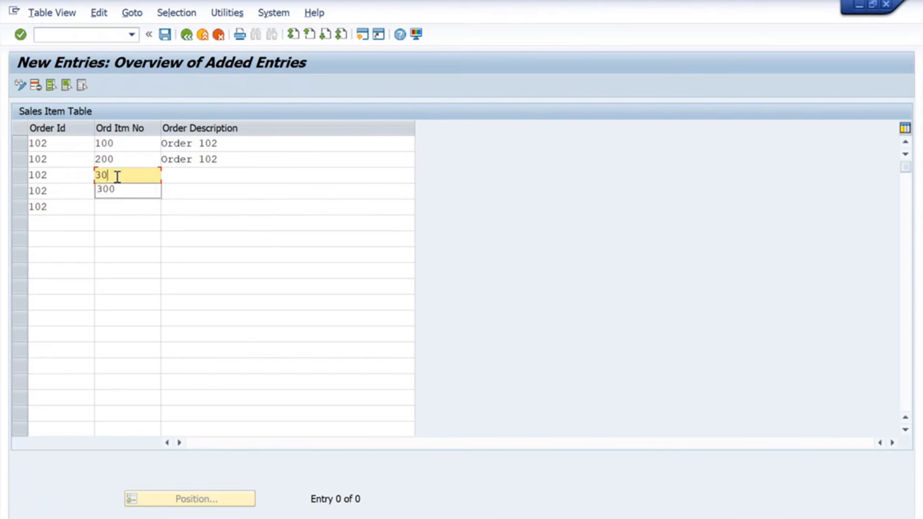
{"action": "key", "text": "Down"}
{"action": "key", "text": "Down"}
{"action": "key", "text": "Up"}
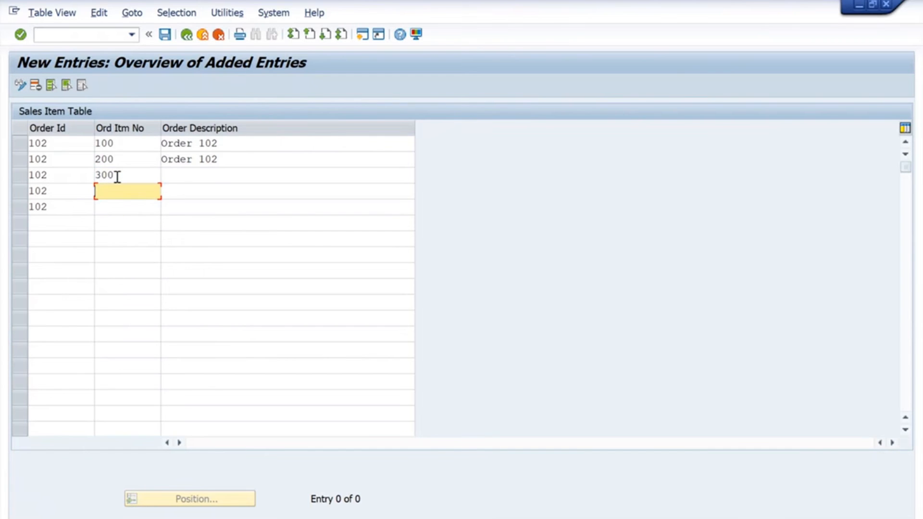
{"action": "type", "text": "400"}
{"action": "key", "text": "Down"}
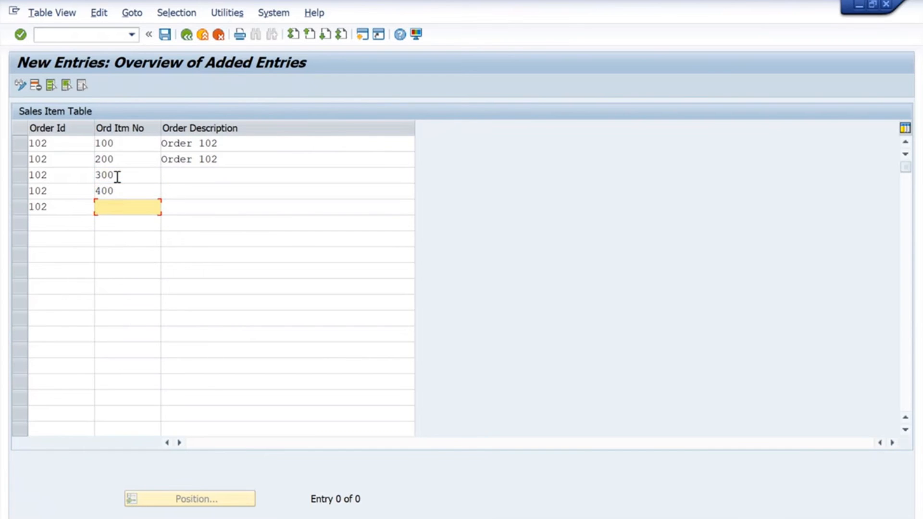
{"action": "type", "text": "500"}
Step: Describe items 300, 400 and 500 as Order 102, save the entries and return to the Sales Item Table overview
{"action": "key", "text": "Tab"}
{"action": "key", "text": "Up"}
{"action": "key", "text": "Up"}
{"action": "type", "text": "OR"}
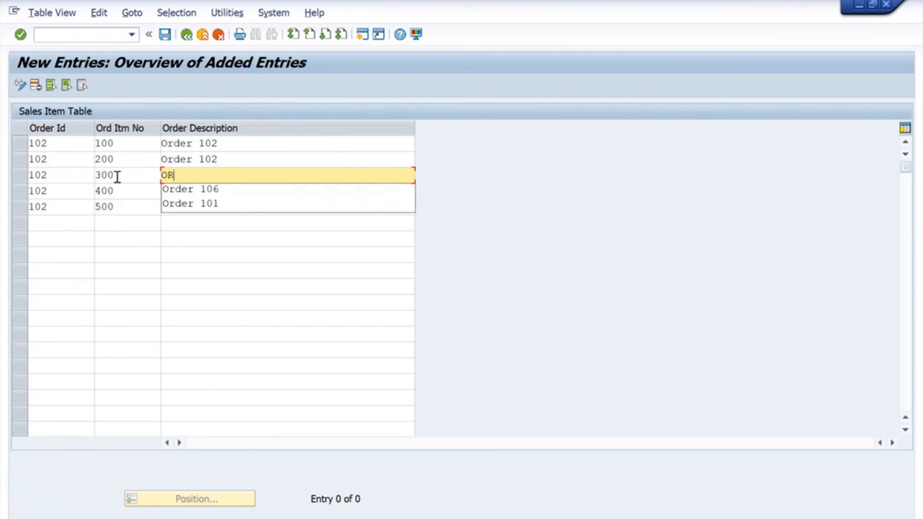
{"action": "type", "text": "der 102"}
{"action": "key", "text": "shift+Home"}
{"action": "key", "text": "ctrl+c"}
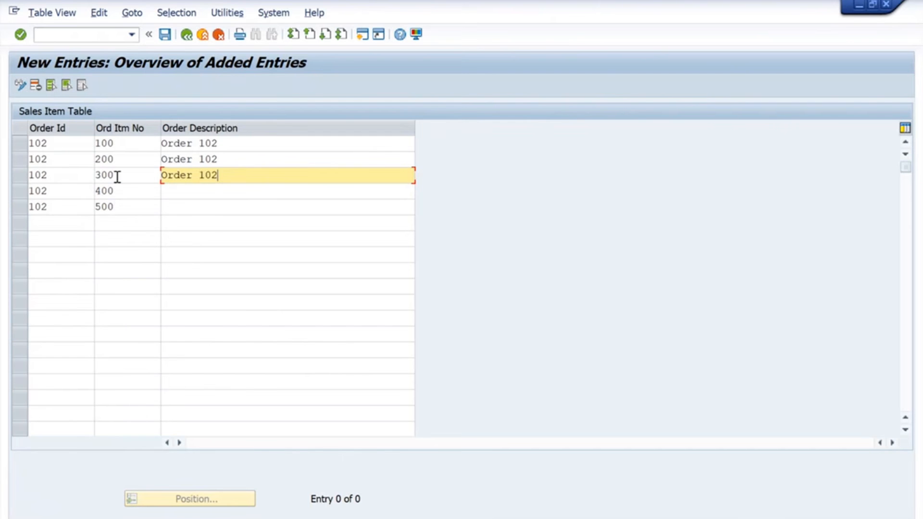
{"action": "left_click", "coordinate": [208, 189]}
{"action": "key", "text": "ctrl+v"}
{"action": "left_click", "coordinate": [198, 208]}
{"action": "key", "text": "ctrl+v"}
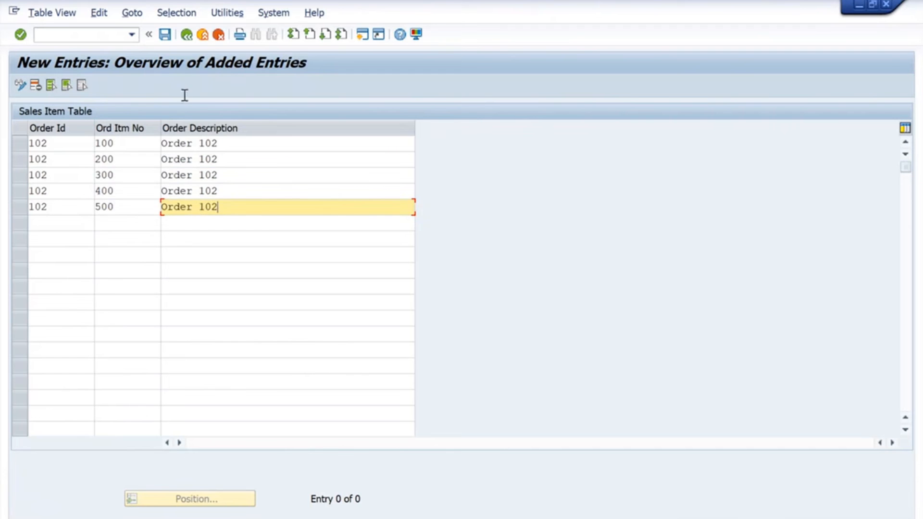
{"action": "key", "text": "Return"}
{"action": "left_click", "coordinate": [186, 35]}
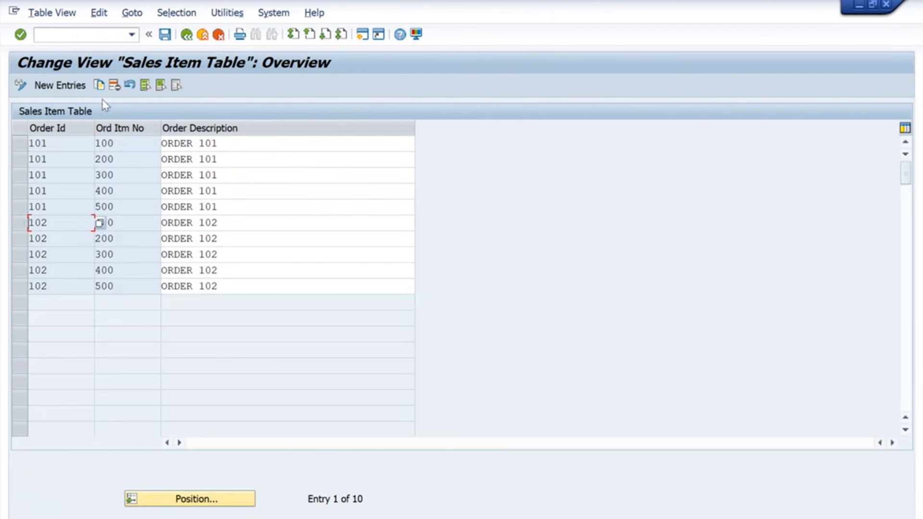
Step: Start new item entries with order ID 103, item number 100 and description Order 103 in the first row
{"action": "left_click", "coordinate": [79, 88]}
{"action": "type", "text": "103"}
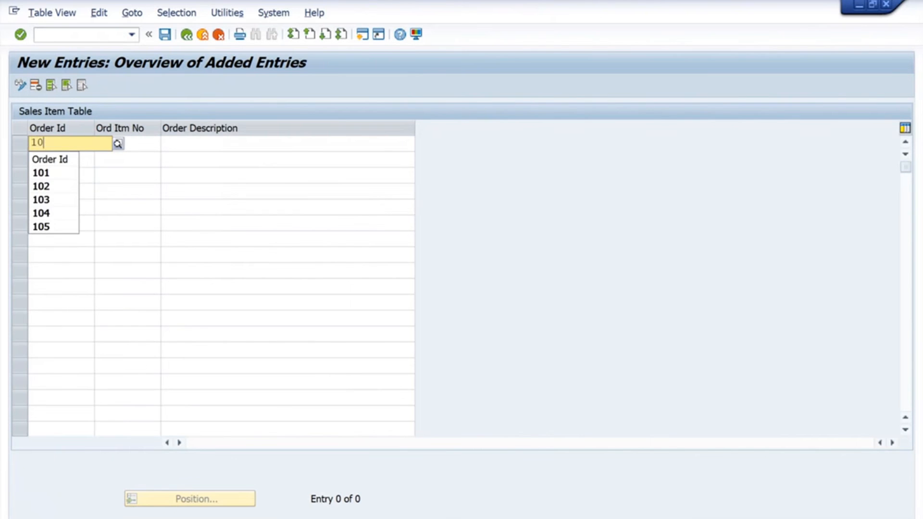
{"action": "key", "text": "Tab"}
{"action": "type", "text": "100"}
{"action": "key", "text": "Tab"}
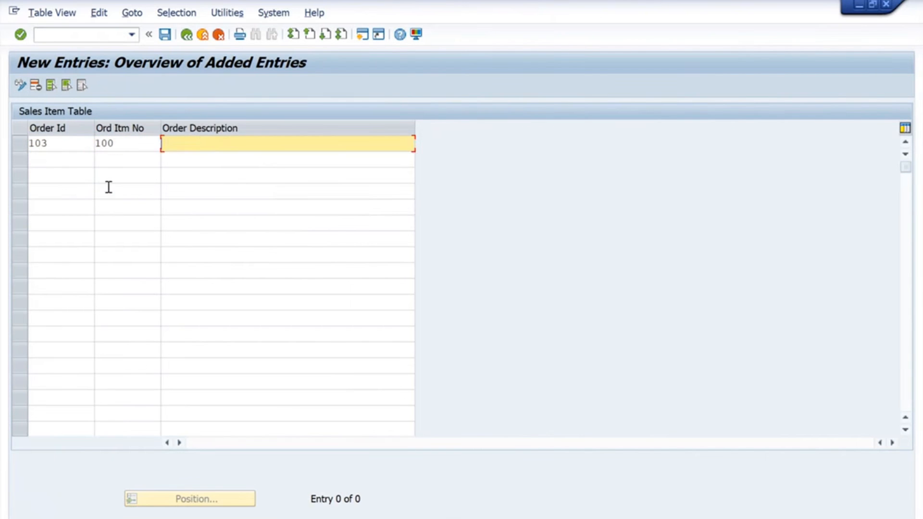
{"action": "type", "text": "Order 1"}
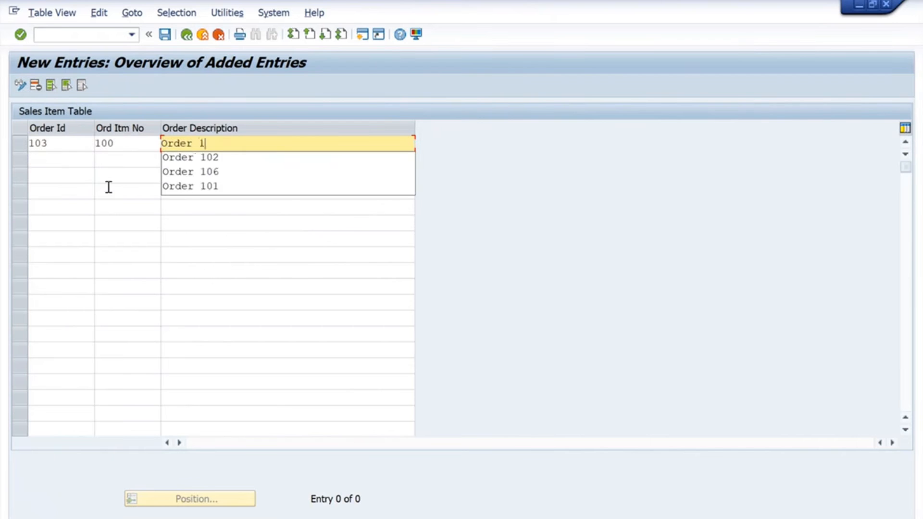
{"action": "type", "text": "03"}
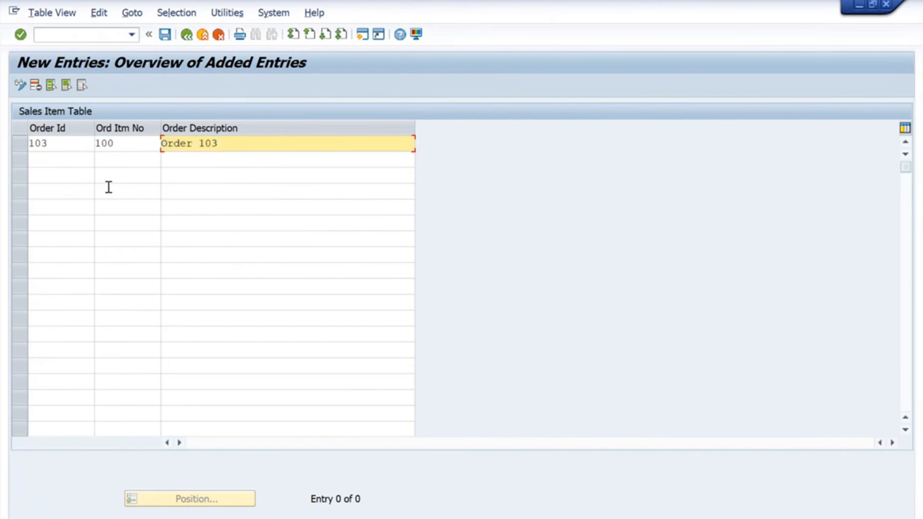
Step: Paste the description Order 103 into the second through fifth rows
{"action": "left_click", "coordinate": [212, 161]}
{"action": "key", "text": "ctrl+v"}
{"action": "left_click", "coordinate": [202, 172]}
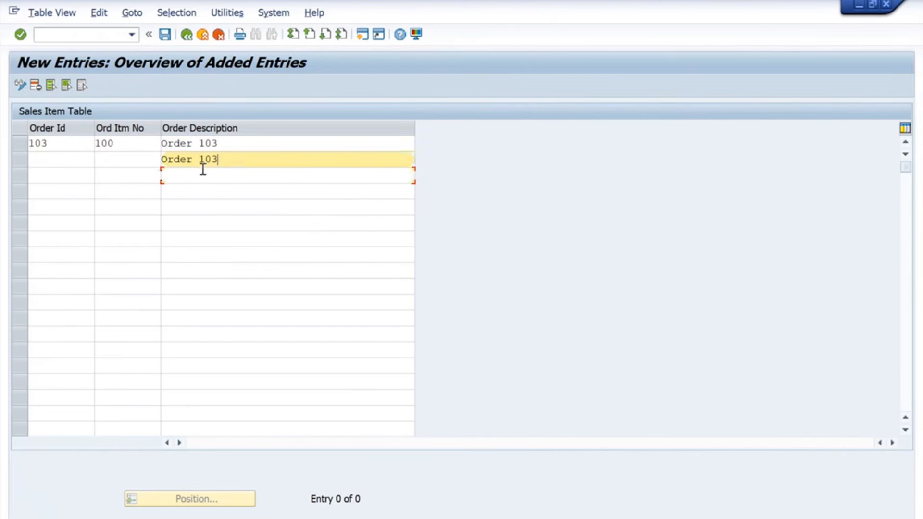
{"action": "key", "text": "ctrl+v"}
{"action": "left_click", "coordinate": [198, 194]}
{"action": "key", "text": "ctrl+v"}
{"action": "left_click", "coordinate": [195, 208]}
{"action": "key", "text": "ctrl+v"}
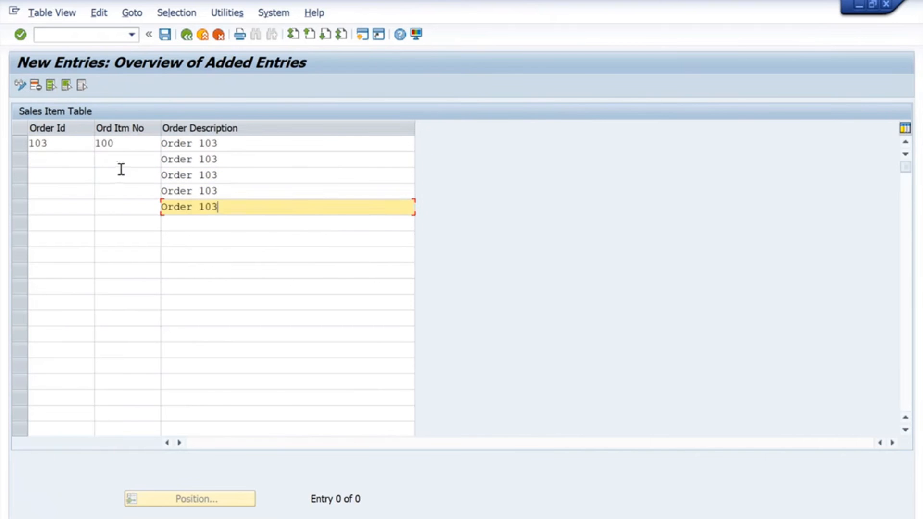
Step: Enter item numbers 200, 300, 400 and 500 in the second through fifth rows of the order 103 entries
{"action": "left_click", "coordinate": [111, 158]}
{"action": "type", "text": "200"}
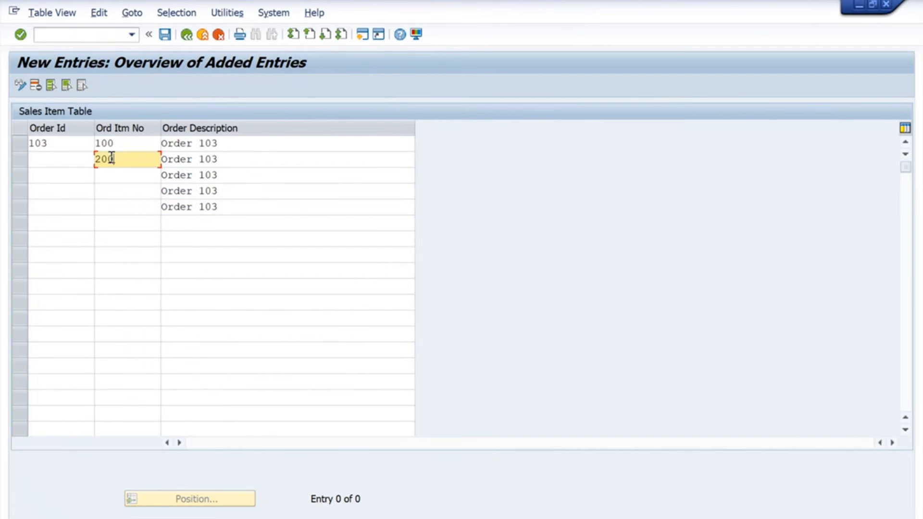
{"action": "key", "text": "Down"}
{"action": "type", "text": "300"}
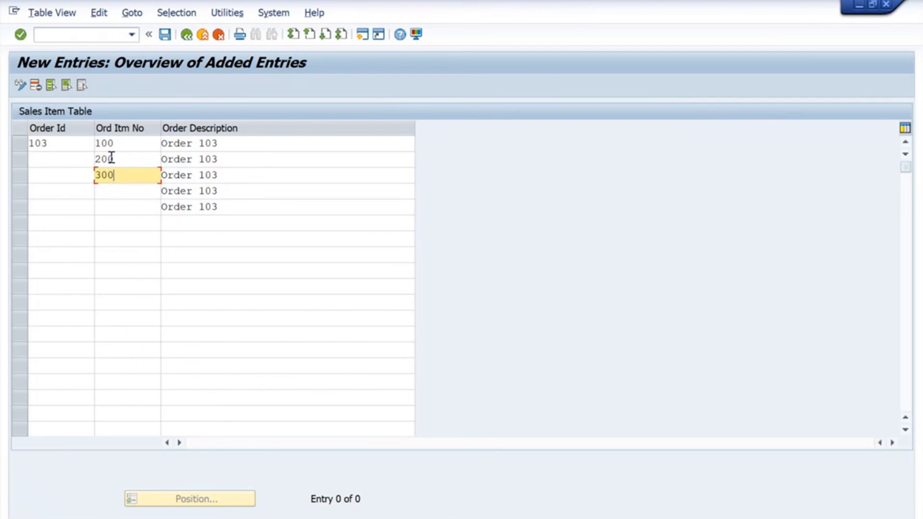
{"action": "key", "text": "Down"}
{"action": "type", "text": "400"}
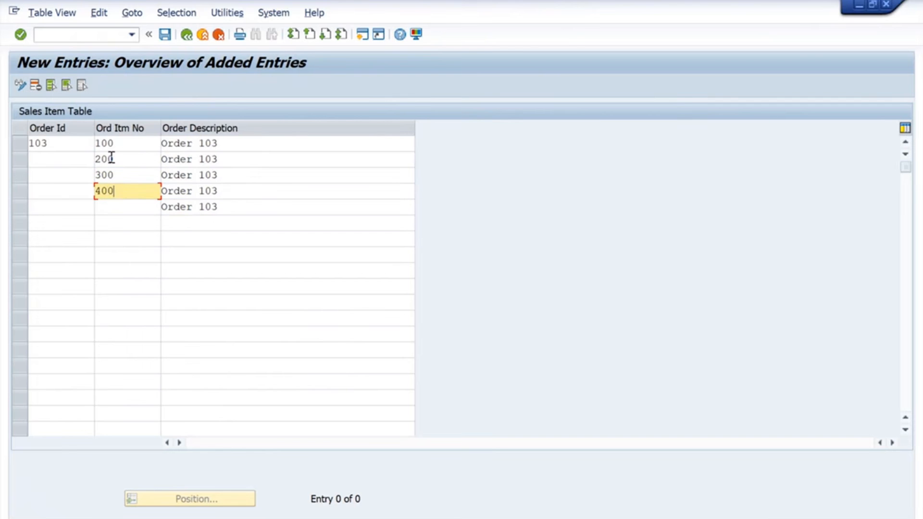
{"action": "key", "text": "Down"}
{"action": "type", "text": "500"}
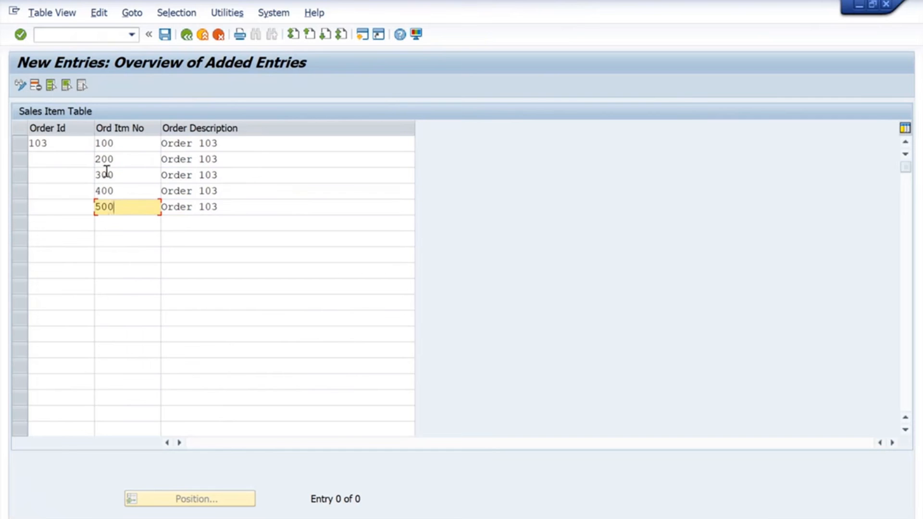
Step: Fill order ID 103 into the second through fifth rows, save the entries and return to the Sales Item Table overview
{"action": "left_click", "coordinate": [74, 155]}
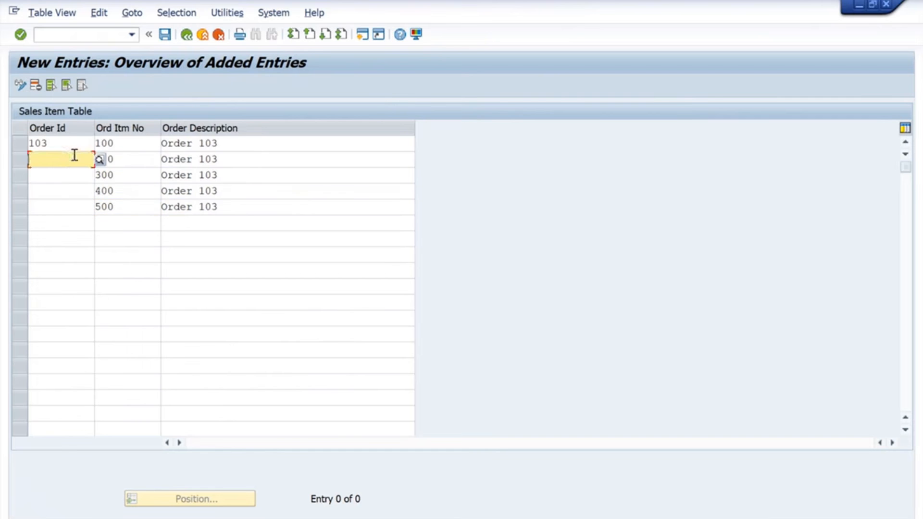
{"action": "type", "text": "103"}
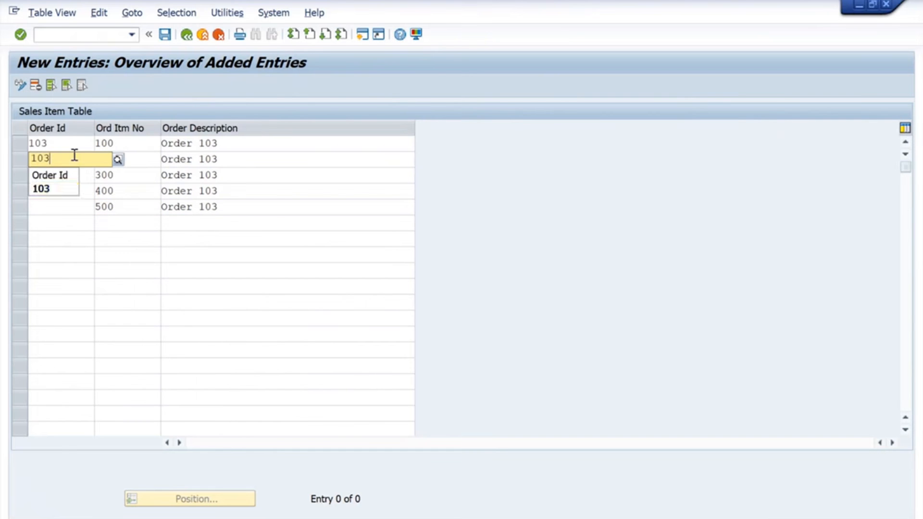
{"action": "key", "text": "Down"}
{"action": "key", "text": "Return"}
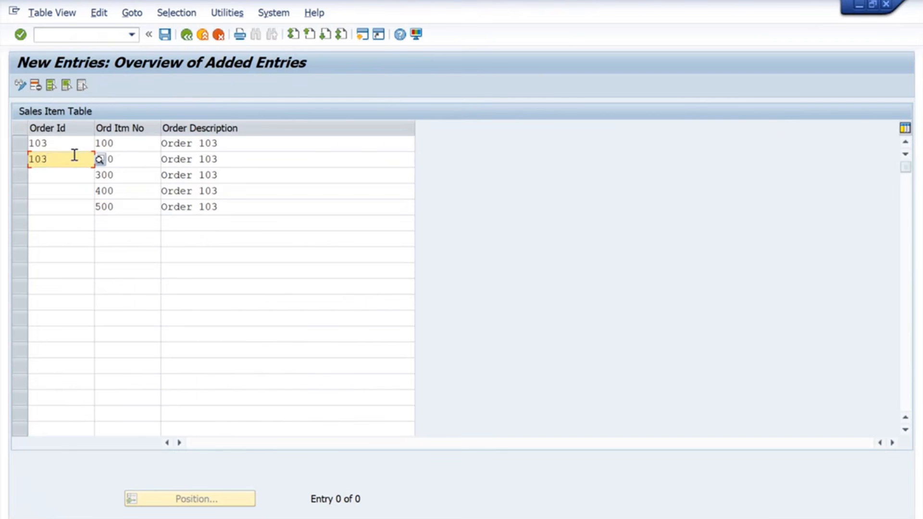
{"action": "left_click", "coordinate": [63, 175]}
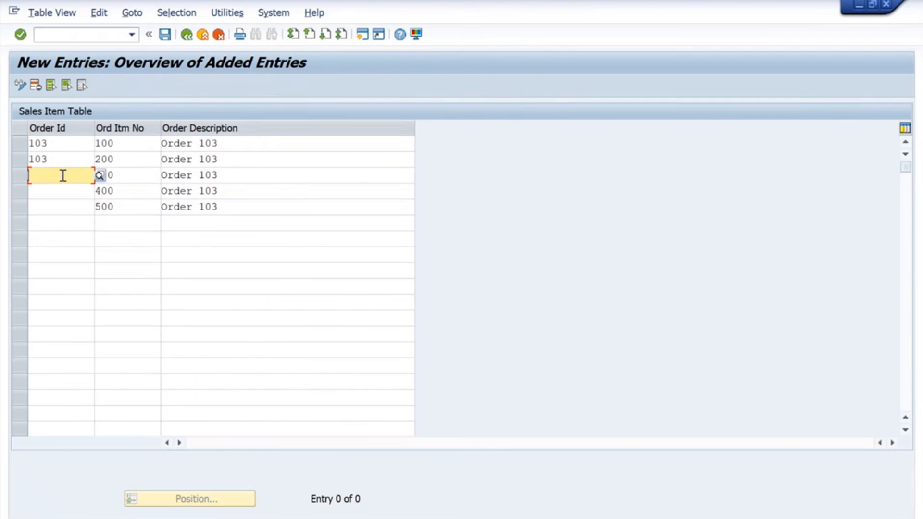
{"action": "type", "text": "103"}
{"action": "left_click", "coordinate": [62, 191]}
{"action": "type", "text": "103"}
{"action": "left_click", "coordinate": [60, 220]}
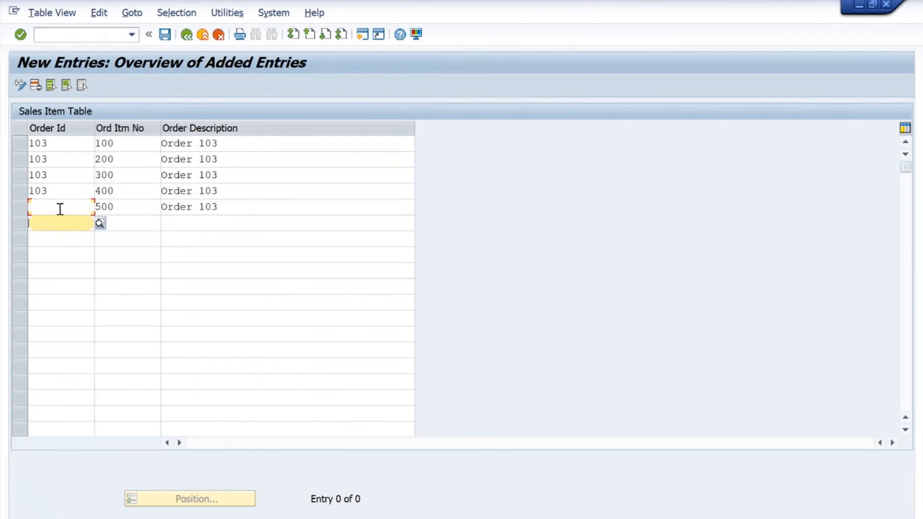
{"action": "left_click", "coordinate": [60, 209]}
{"action": "type", "text": "103"}
{"action": "left_click", "coordinate": [164, 34]}
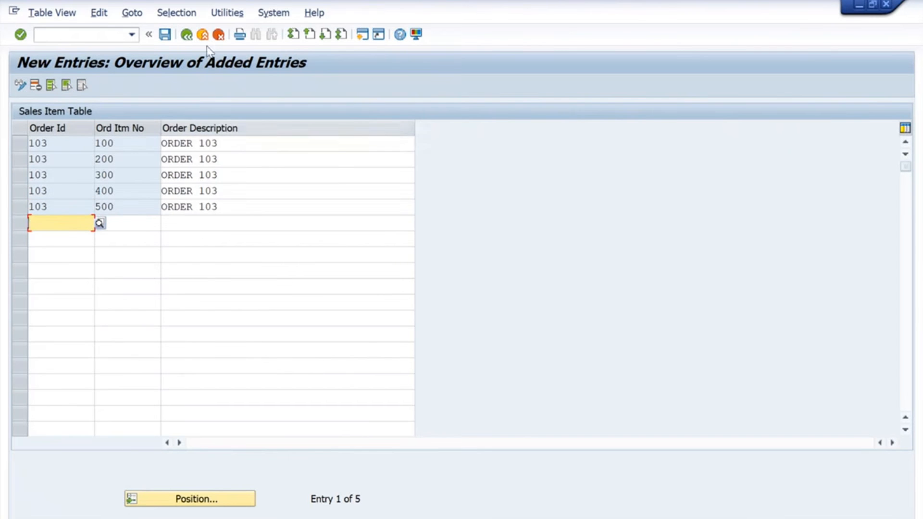
{"action": "left_click", "coordinate": [187, 34]}
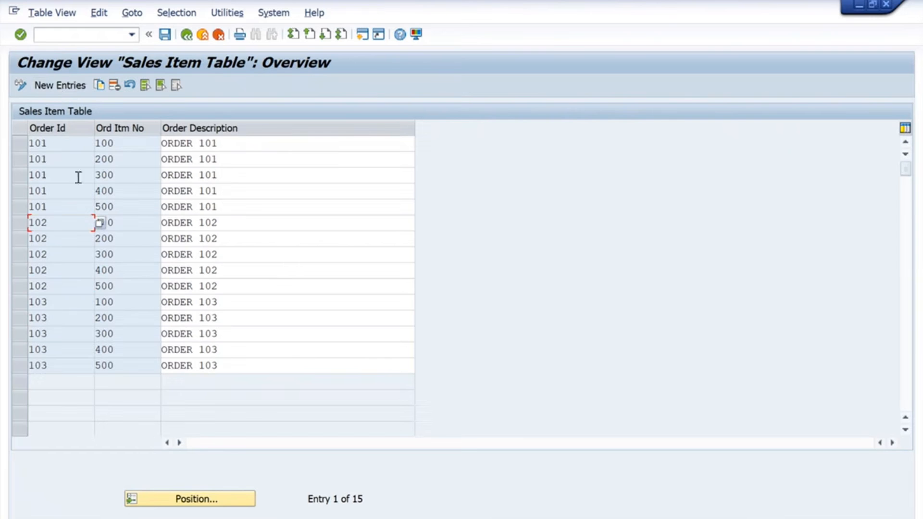
Step: Start new item entries with order ID 104, item number 100 and description Order 104 in the first row
{"action": "left_click", "coordinate": [60, 85]}
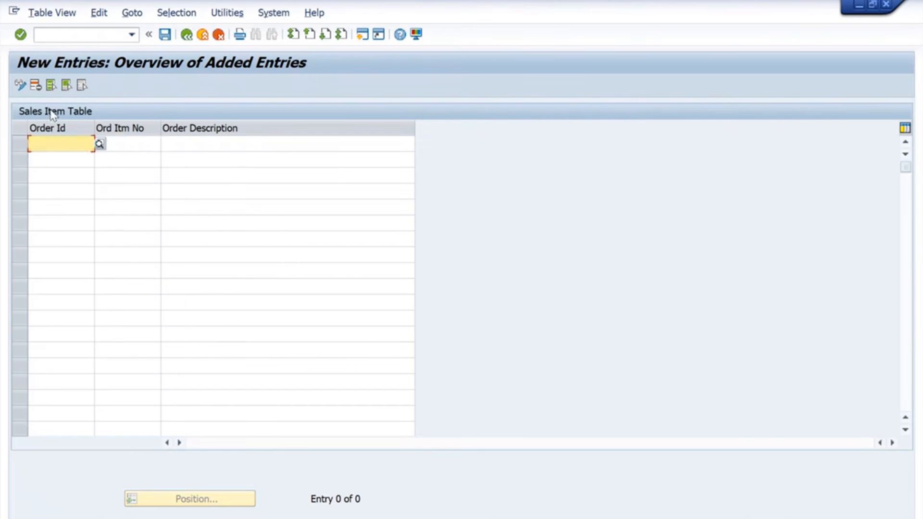
{"action": "type", "text": "104"}
{"action": "key", "text": "Tab"}
{"action": "type", "text": "100"}
{"action": "key", "text": "Tab"}
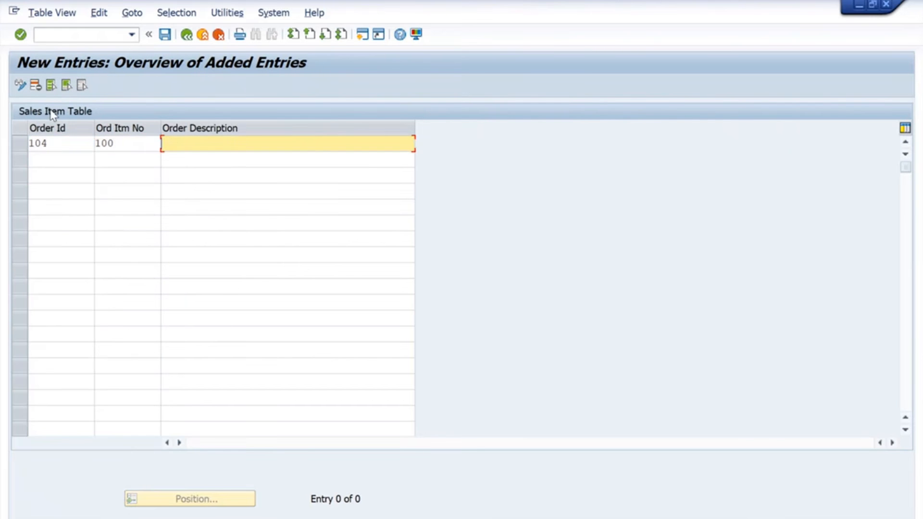
{"action": "type", "text": "Order "}
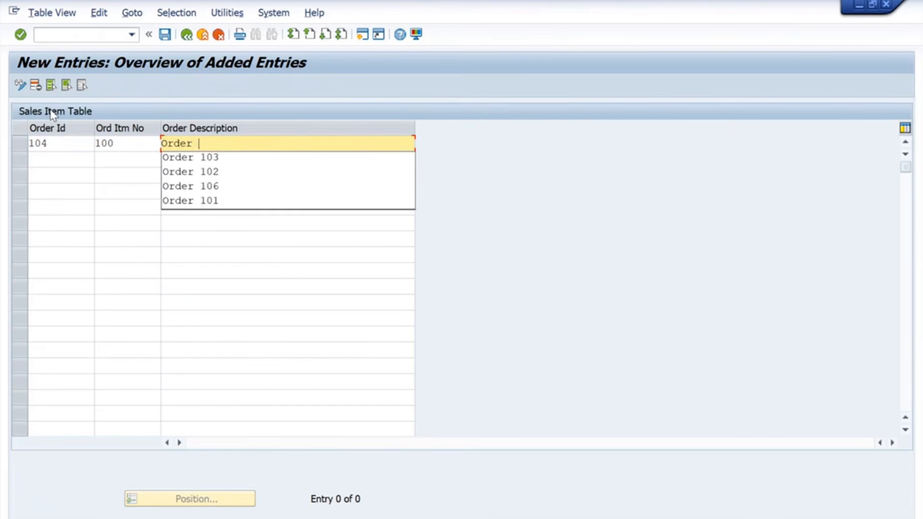
{"action": "type", "text": "104"}
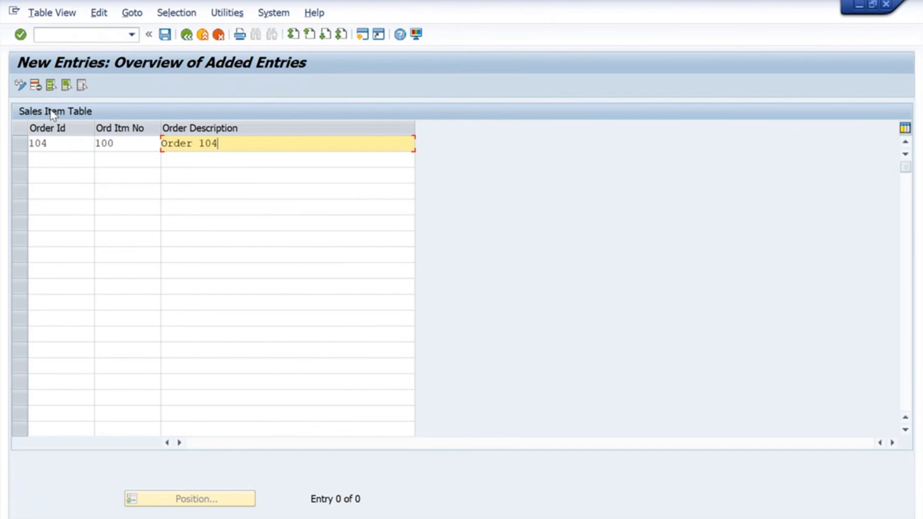
Step: Fill the description Order 104 into the second through fifth rows
{"action": "left_click", "coordinate": [170, 162]}
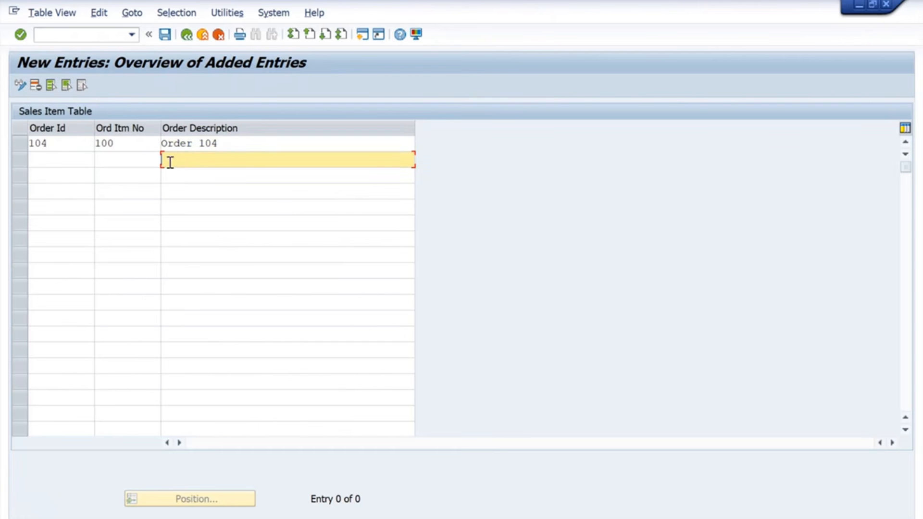
{"action": "type", "text": "Order 104"}
{"action": "left_click", "coordinate": [192, 176]}
{"action": "type", "text": "Order 104"}
{"action": "left_click", "coordinate": [200, 193]}
{"action": "type", "text": "Order 104"}
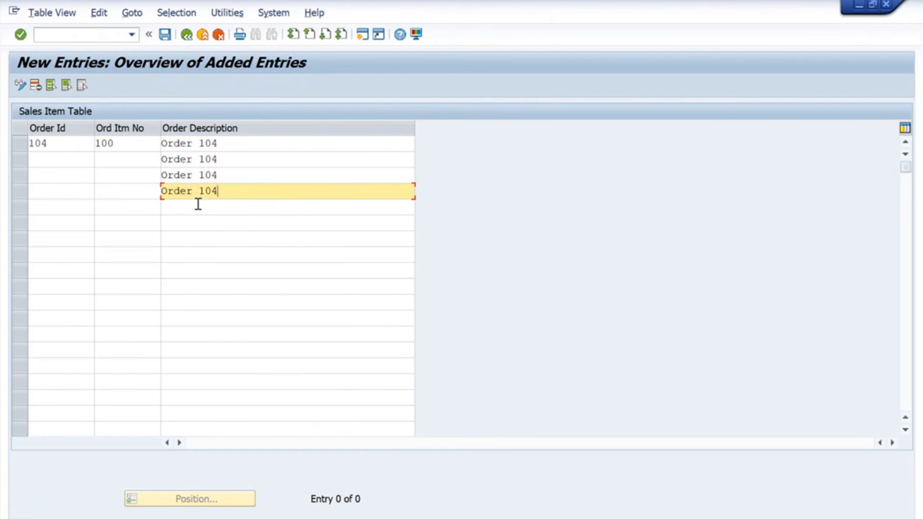
{"action": "left_click", "coordinate": [197, 204]}
{"action": "type", "text": "Order 104"}
Step: Enter item numbers 200, 300, 400 and 500 in the second through fifth rows of the order 104 entries
{"action": "left_click", "coordinate": [117, 161]}
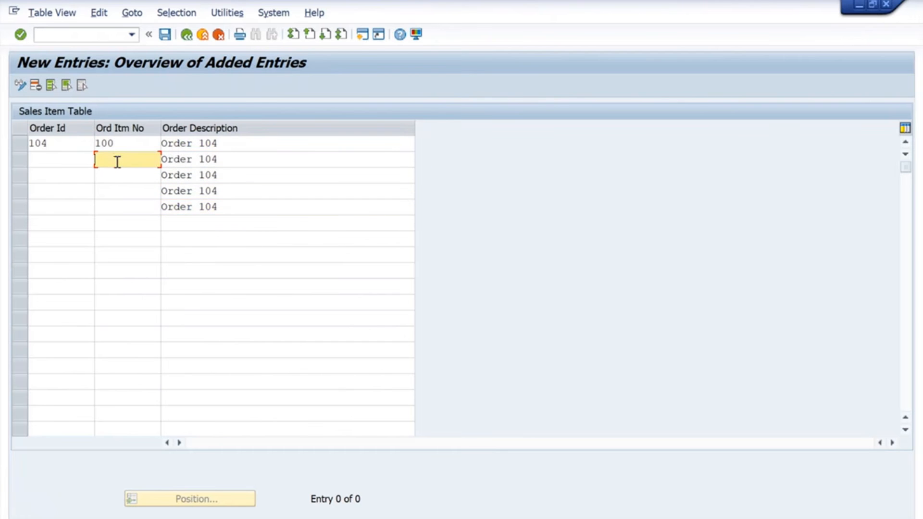
{"action": "type", "text": "200"}
{"action": "key", "text": "Down"}
{"action": "type", "text": "30"}
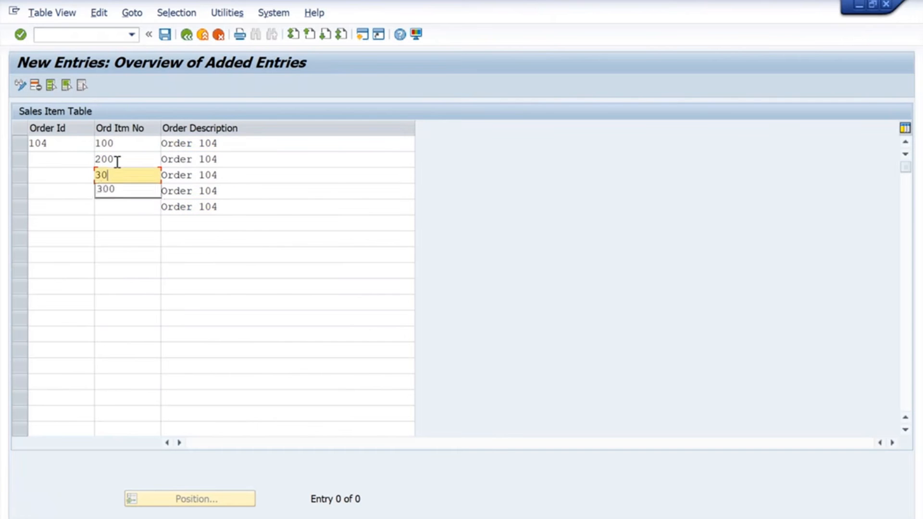
{"action": "type", "text": "0"}
{"action": "key", "text": "Down"}
{"action": "type", "text": "400"}
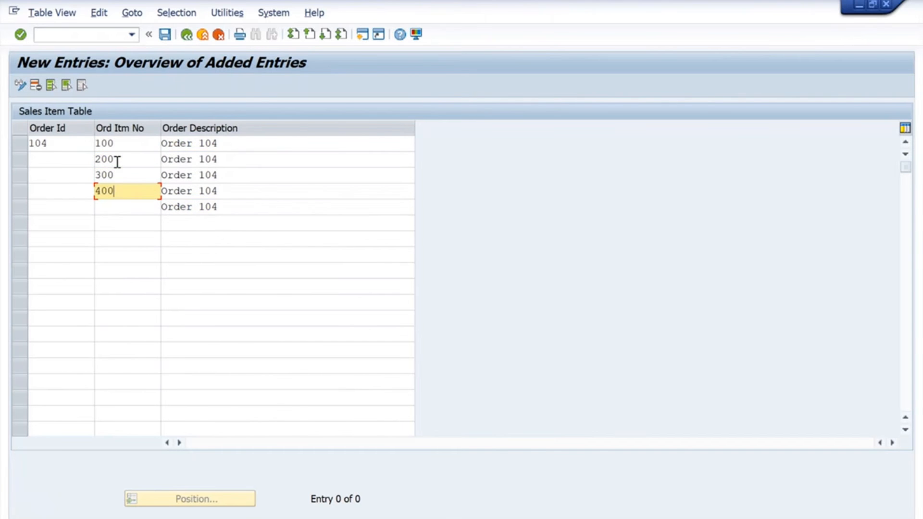
{"action": "key", "text": "Down"}
{"action": "type", "text": "500"}
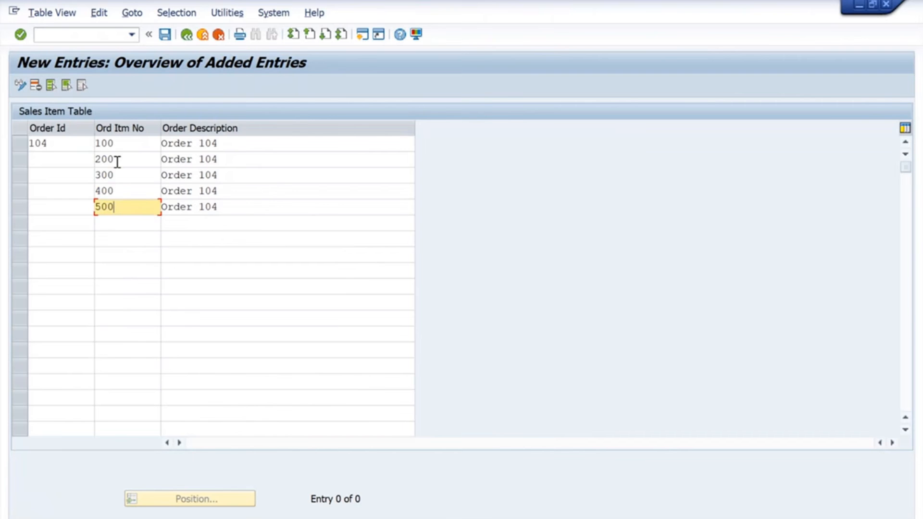
Step: Copy order ID 104 into the second through fifth rows, save the entries and return to the Sales Item Table overview
{"action": "double_click", "coordinate": [69, 143]}
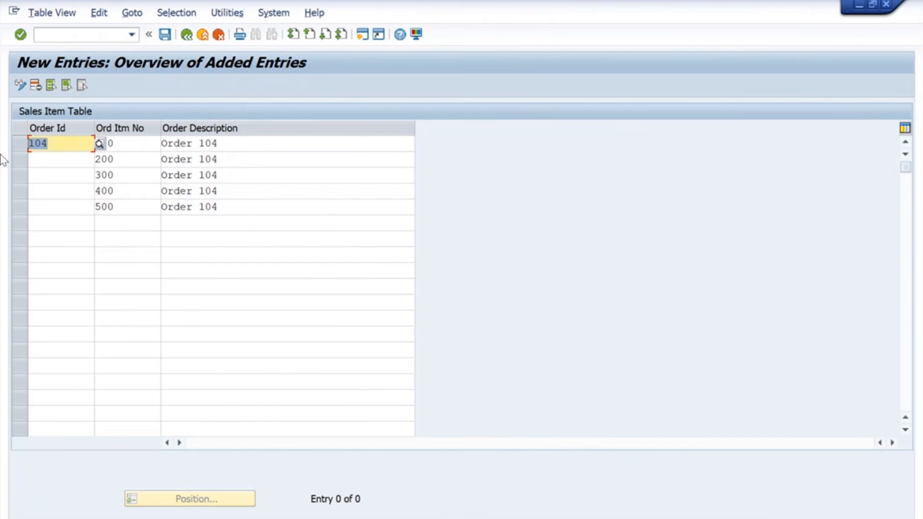
{"action": "left_click", "coordinate": [43, 164]}
{"action": "type", "text": "104"}
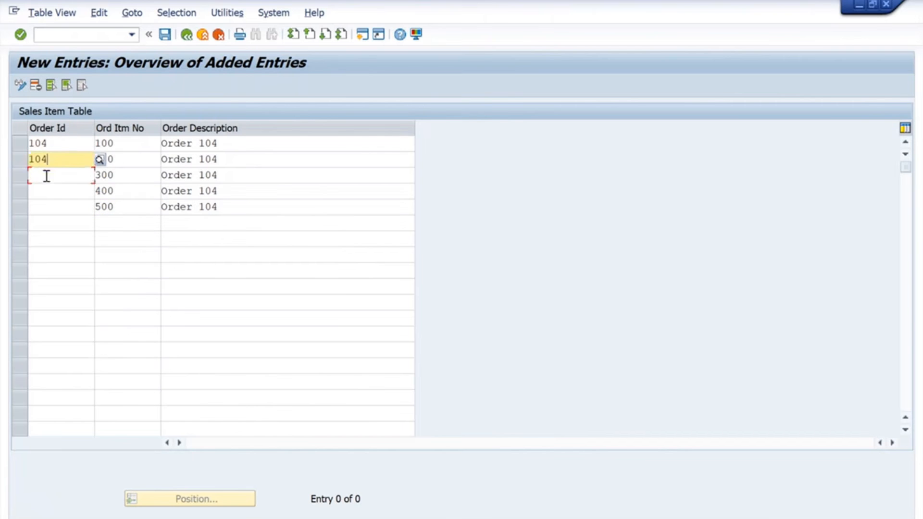
{"action": "left_click", "coordinate": [45, 176]}
{"action": "type", "text": "104"}
{"action": "left_click", "coordinate": [51, 191]}
{"action": "type", "text": "104"}
{"action": "left_click", "coordinate": [60, 210]}
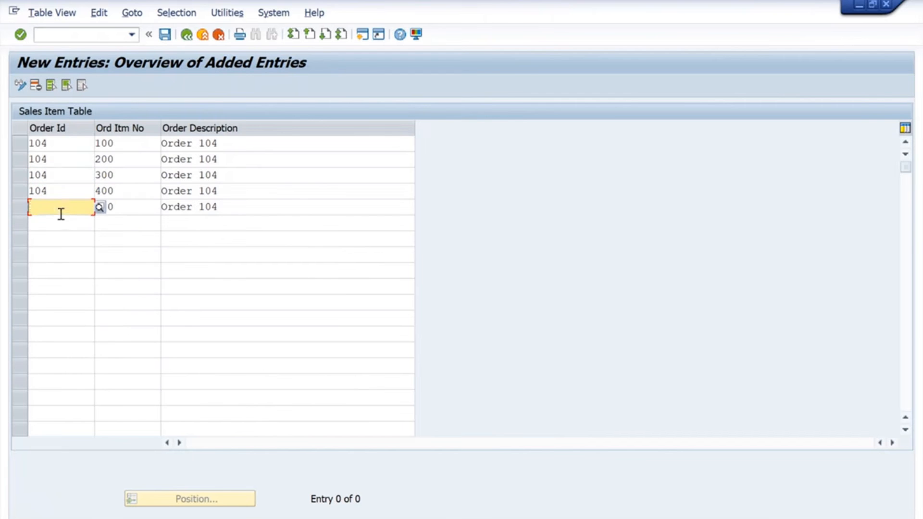
{"action": "type", "text": "104"}
{"action": "left_click", "coordinate": [163, 41]}
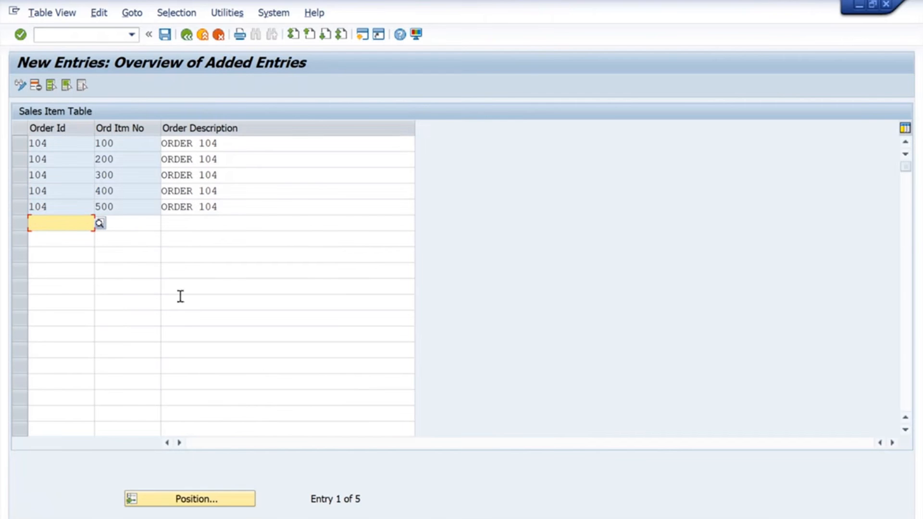
{"action": "left_click", "coordinate": [186, 35]}
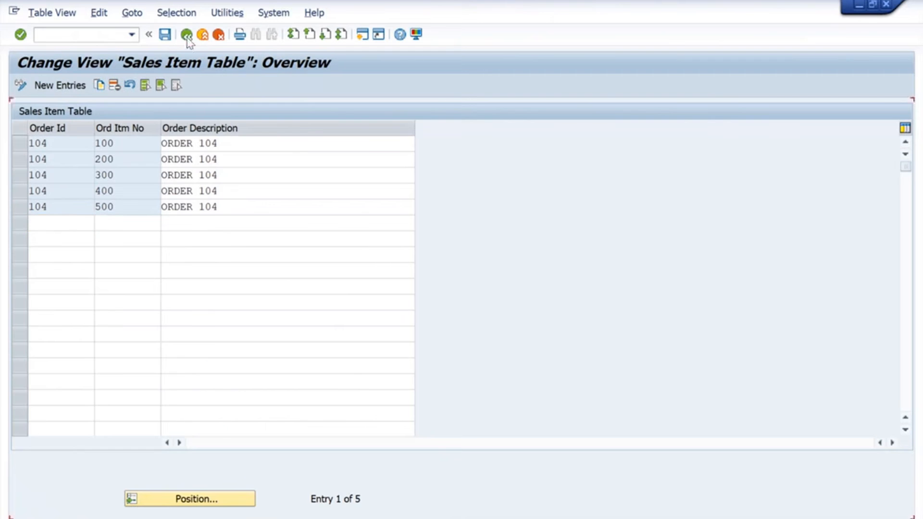
{"action": "scroll", "coordinate": [66, 257], "scroll_direction": "down", "scroll_amount": 2}
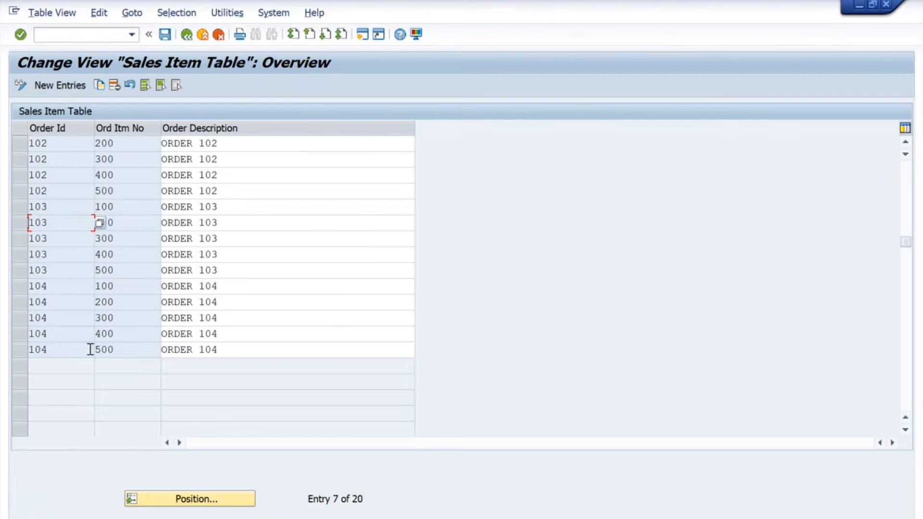
Step: Start new item entries with order ID 105 in the first two rows
{"action": "left_click", "coordinate": [60, 85]}
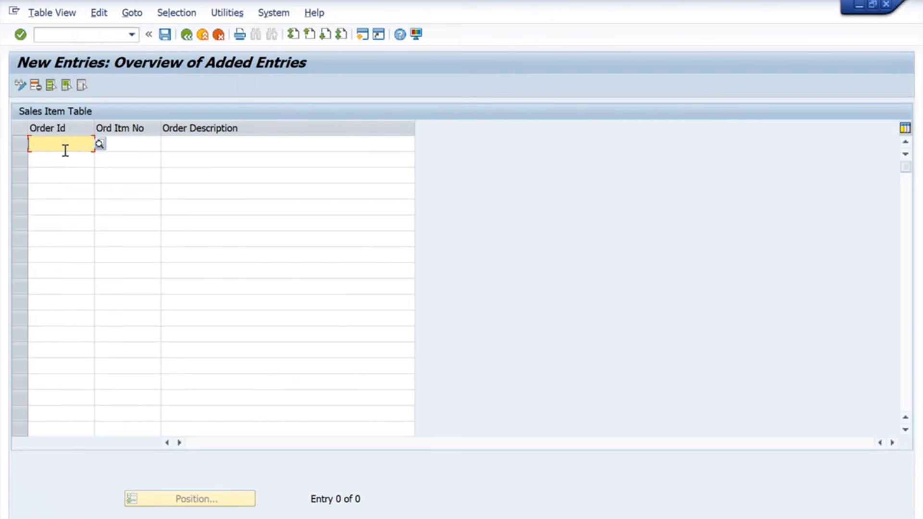
{"action": "type", "text": "105"}
{"action": "left_click", "coordinate": [70, 159]}
{"action": "type", "text": "104"}
{"action": "left_click", "coordinate": [70, 169]}
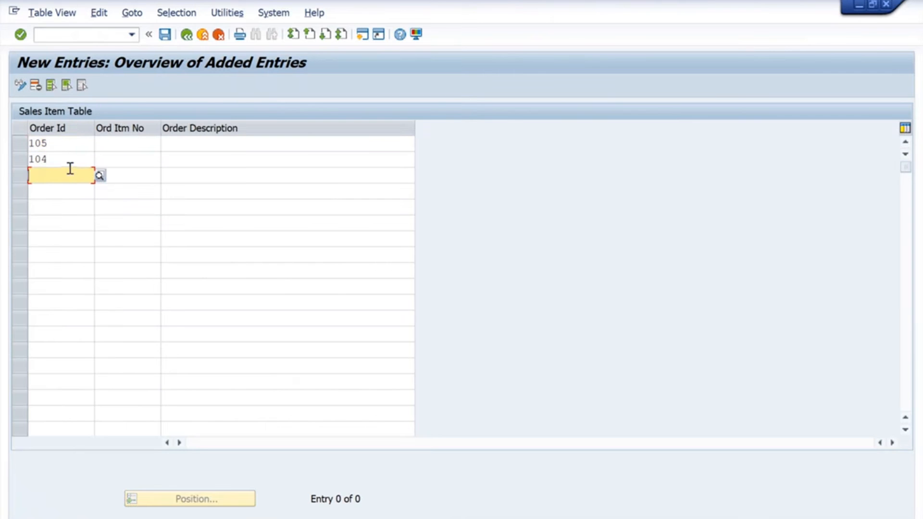
{"action": "left_click", "coordinate": [45, 159]}
{"action": "left_click", "coordinate": [51, 142]}
{"action": "double_click", "coordinate": [52, 143]}
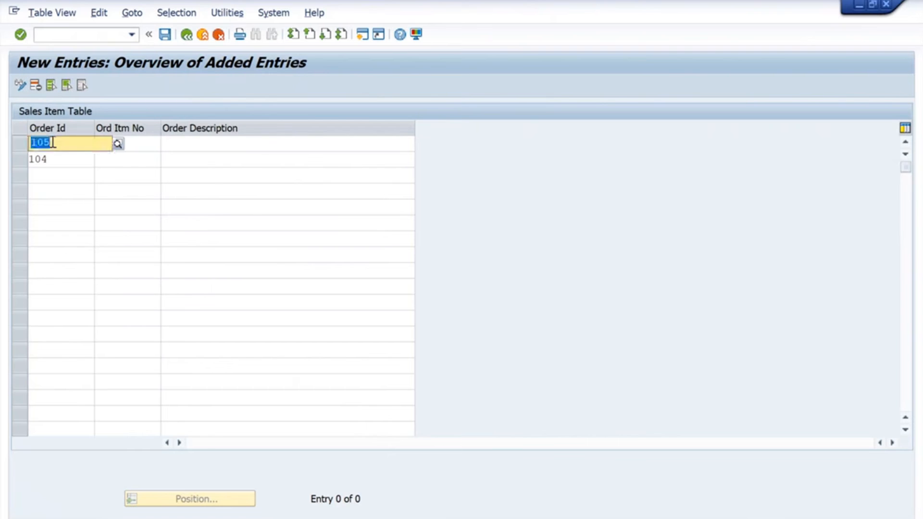
{"action": "left_click_drag", "start_coordinate": [53, 159], "coordinate": [15, 161]}
{"action": "type", "text": "105"}
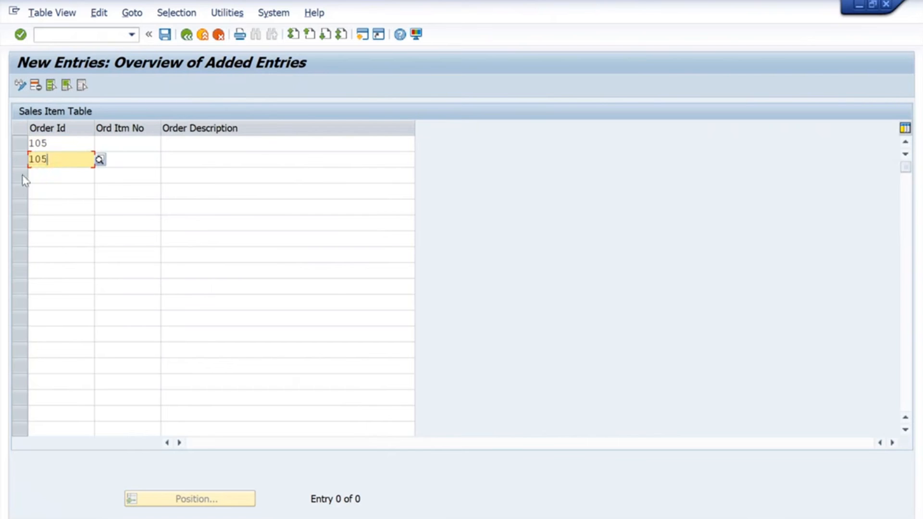
Step: Paste order ID 105 into the third, fourth and fifth rows
{"action": "left_click", "coordinate": [37, 175]}
{"action": "type", "text": "105"}
{"action": "left_click", "coordinate": [45, 191]}
{"action": "type", "text": "105"}
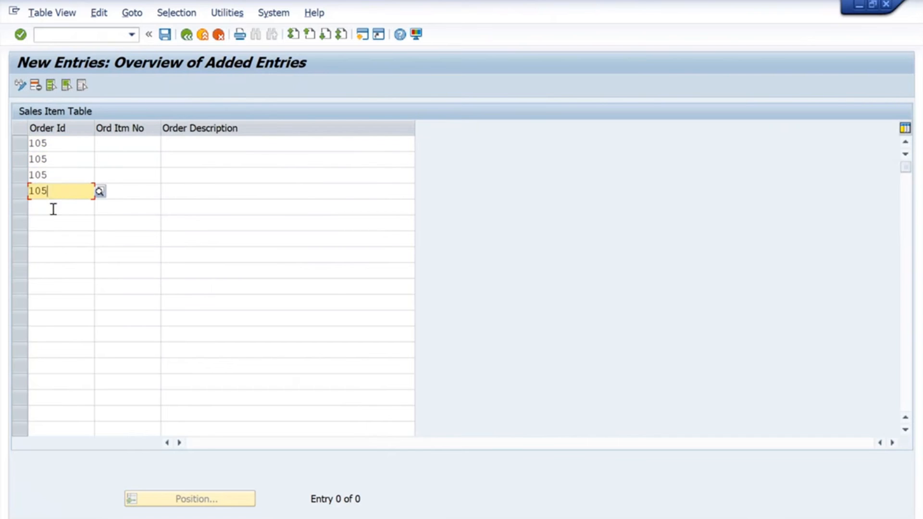
{"action": "left_click", "coordinate": [54, 209]}
{"action": "type", "text": "105"}
Step: Enter item numbers 100, 200, 300, 400 and 500 in the five order 105 rows
{"action": "left_click", "coordinate": [110, 149]}
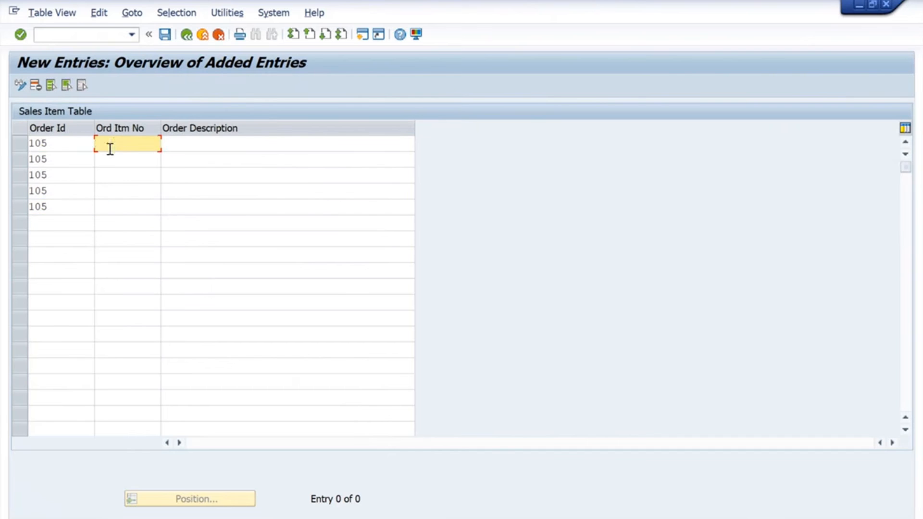
{"action": "type", "text": "100"}
{"action": "key", "text": "Down"}
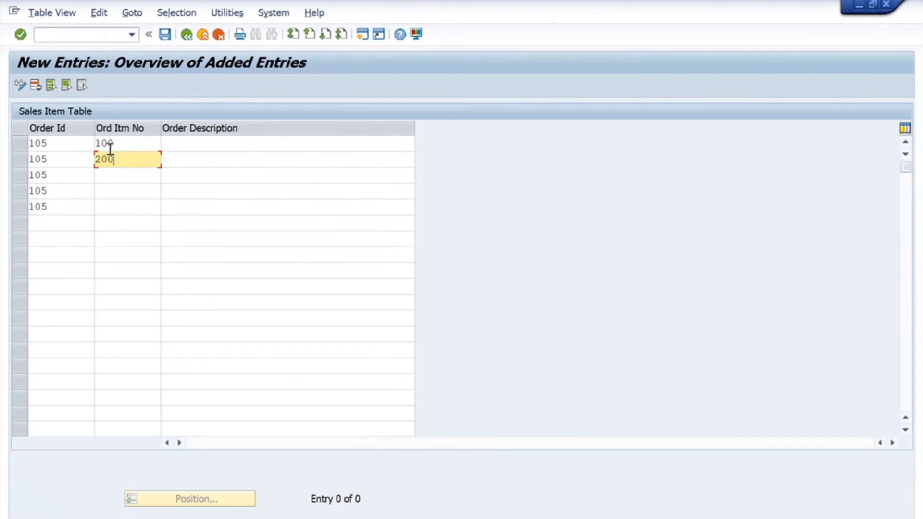
{"action": "key", "text": "Down"}
{"action": "type", "text": "300"}
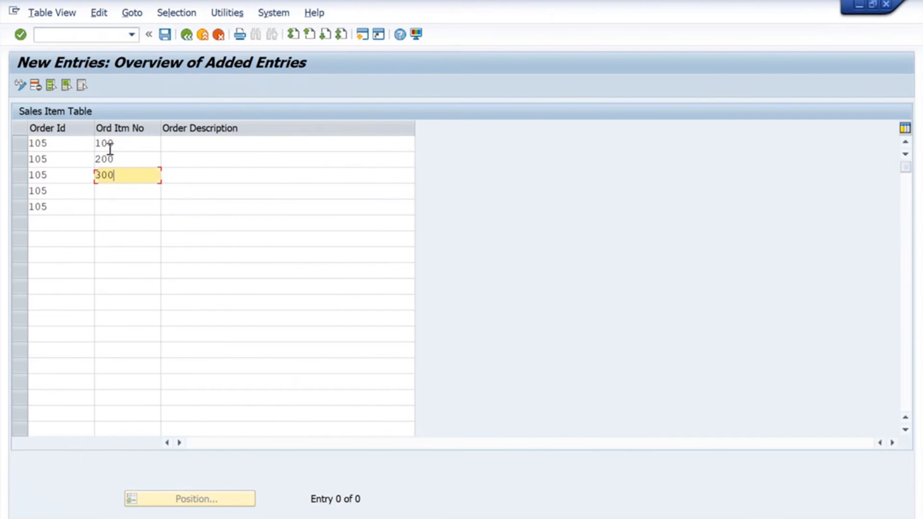
{"action": "key", "text": "Down"}
{"action": "type", "text": "400"}
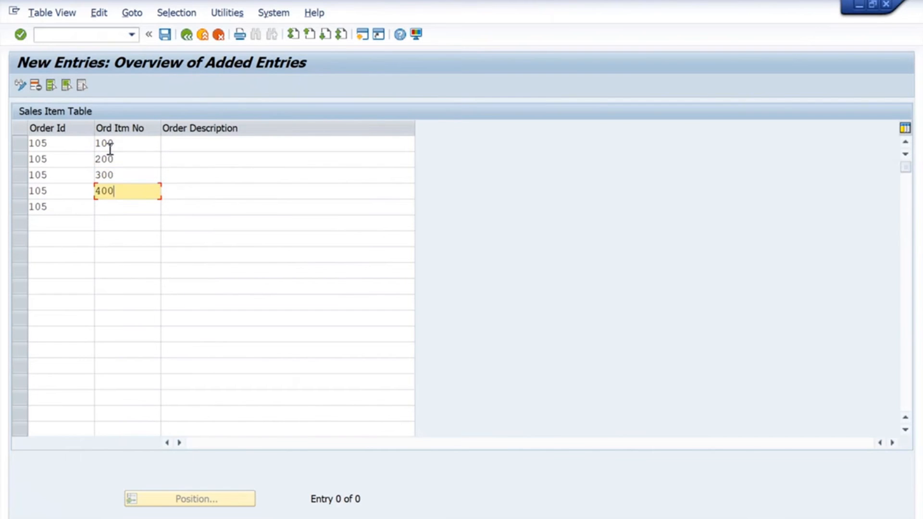
{"action": "key", "text": "Down"}
{"action": "type", "text": "500"}
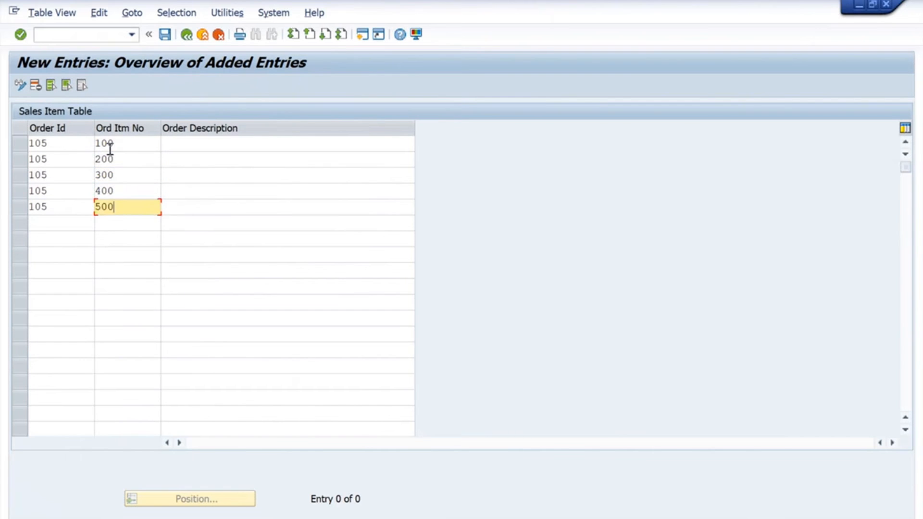
Step: Enter the order description "Order 105" in all five new rows
{"action": "left_click", "coordinate": [194, 146]}
{"action": "type", "text": "O"}
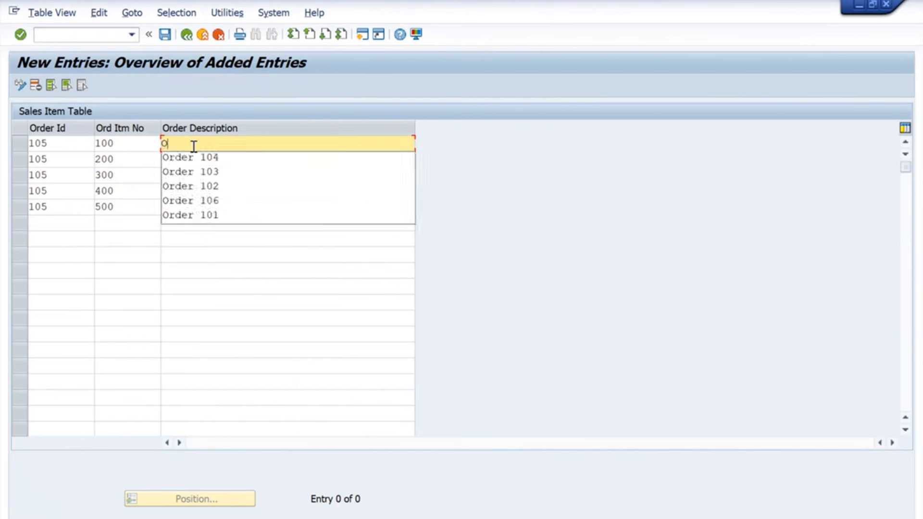
{"action": "type", "text": "rder 105"}
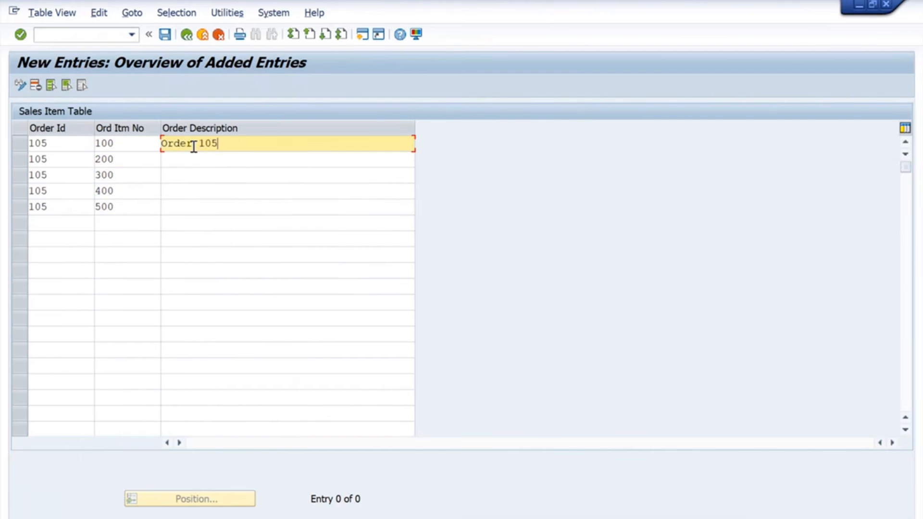
{"action": "left_click", "coordinate": [204, 159]}
{"action": "type", "text": "Order 105"}
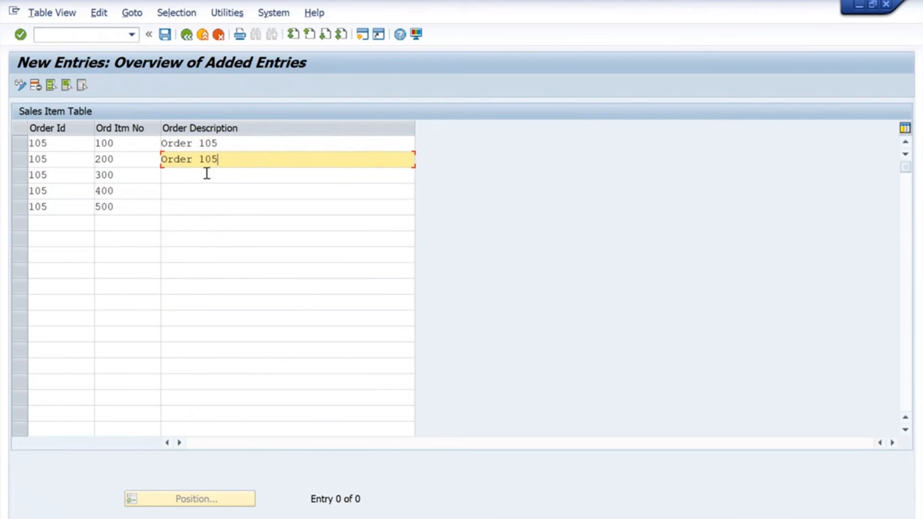
{"action": "left_click", "coordinate": [208, 178]}
{"action": "type", "text": "Order 105"}
{"action": "left_click", "coordinate": [205, 190]}
{"action": "type", "text": "Order 105"}
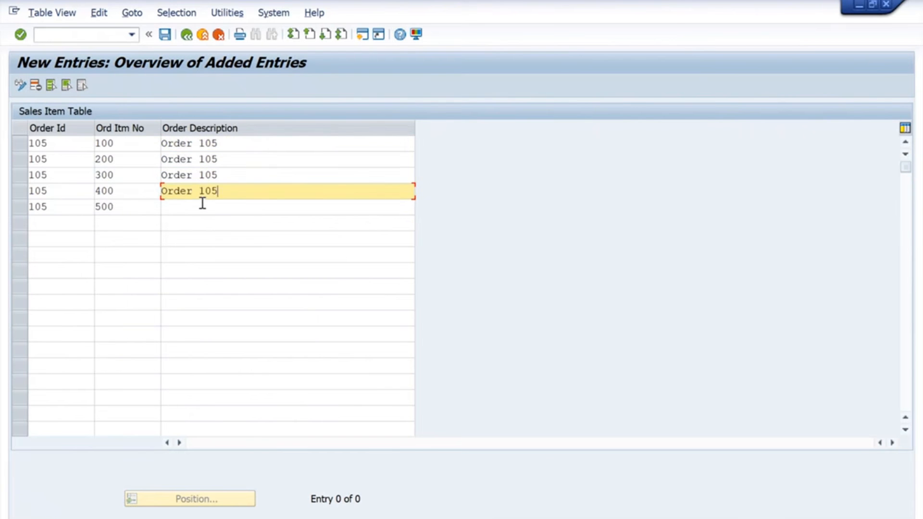
{"action": "left_click", "coordinate": [202, 207]}
{"action": "type", "text": "Order 105"}
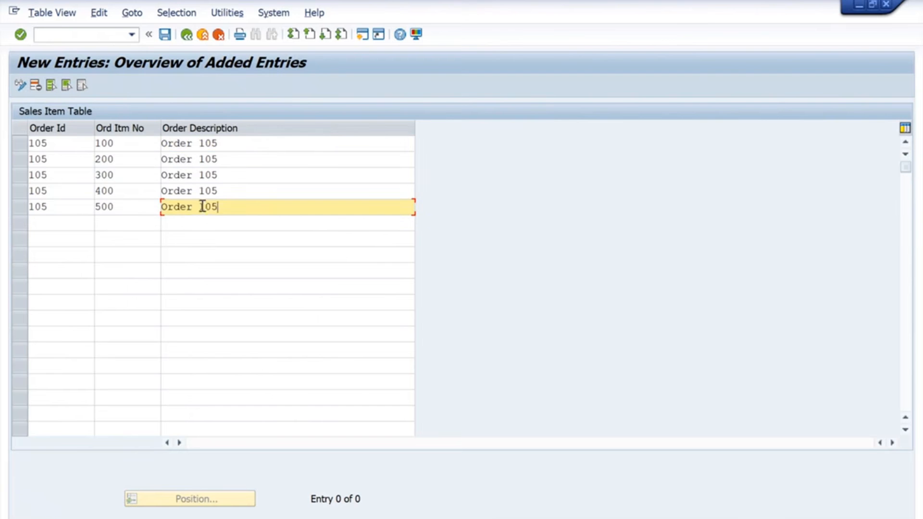
Step: Save the order 105 entries and review all item records in the Sales Item Table overview
{"action": "left_click", "coordinate": [165, 34]}
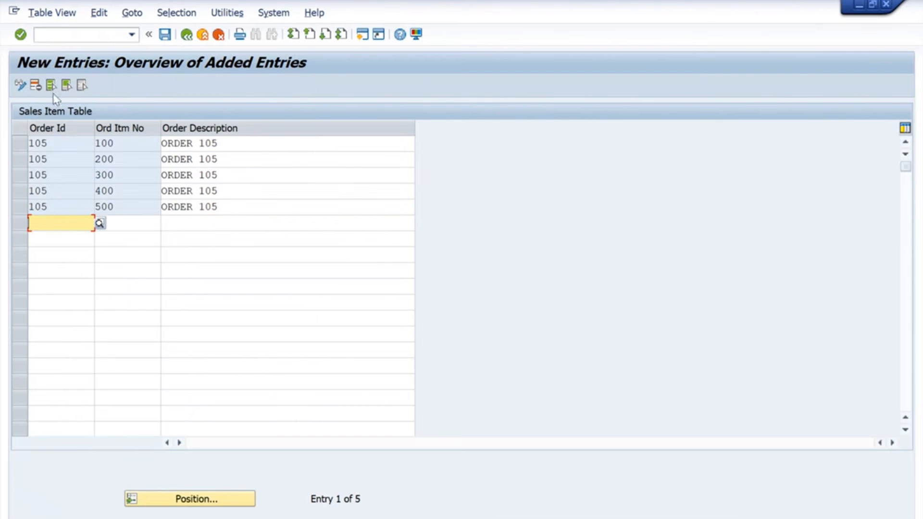
{"action": "left_click", "coordinate": [187, 35]}
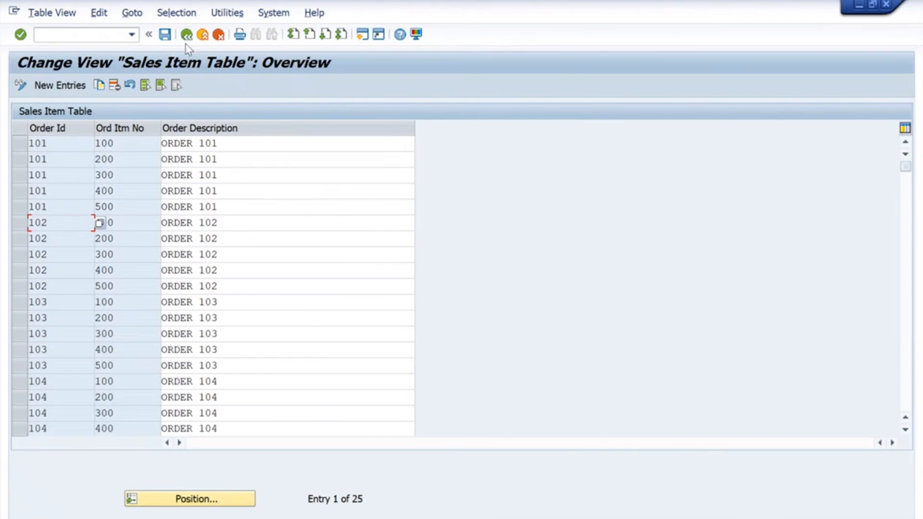
{"action": "scroll", "coordinate": [72, 252], "scroll_direction": "down", "scroll_amount": 6}
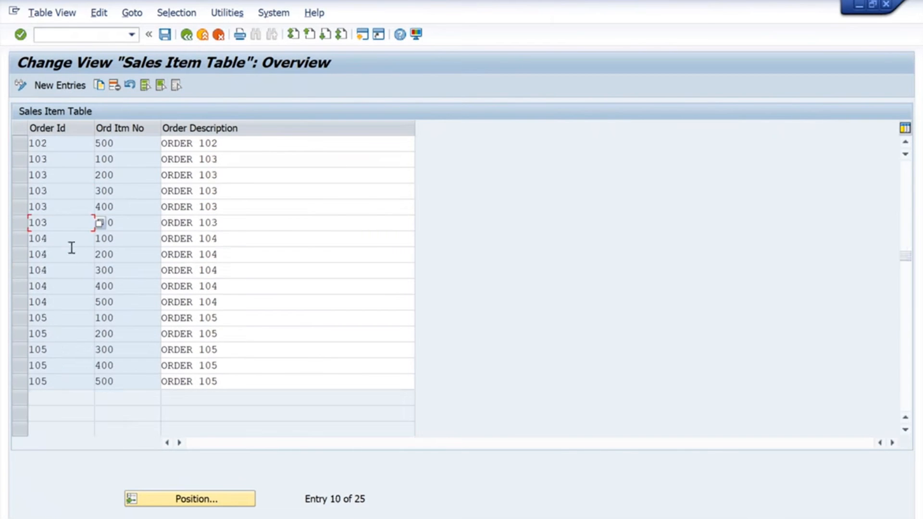
{"action": "scroll", "coordinate": [120, 276], "scroll_direction": "up", "scroll_amount": 2}
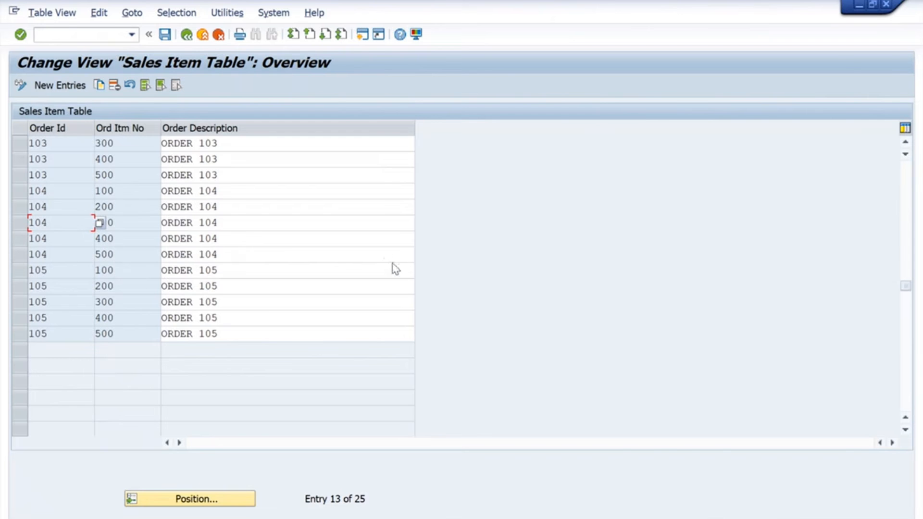
Step: Switch to the Sales Header Table session and open ZSALES_HEADER_01 for editing in table view maintenance
{"action": "key", "text": "alt+Tab"}
{"action": "key", "text": "alt+Tab"}
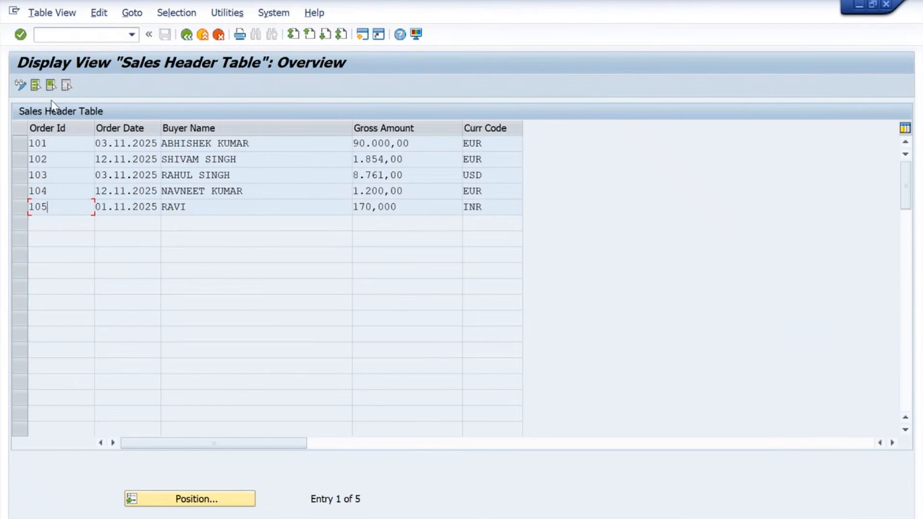
{"action": "left_click", "coordinate": [187, 35]}
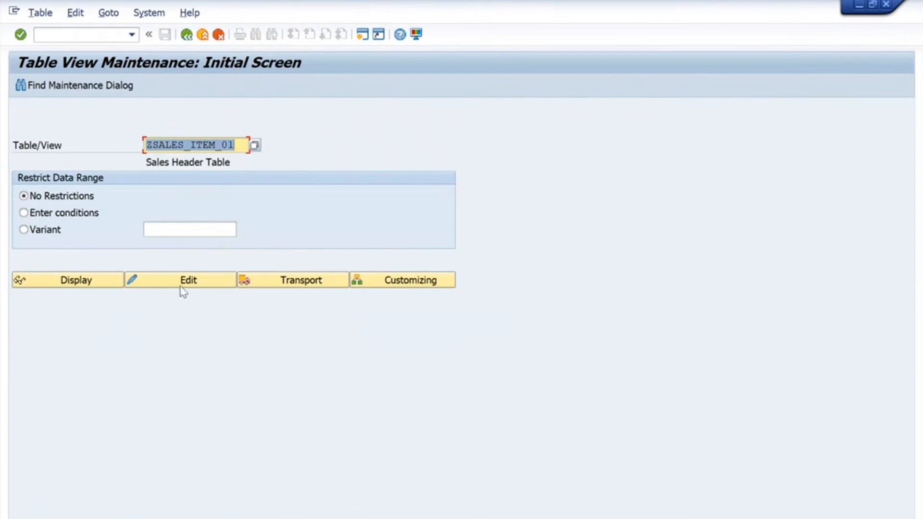
{"action": "key", "text": "BackSpace"}
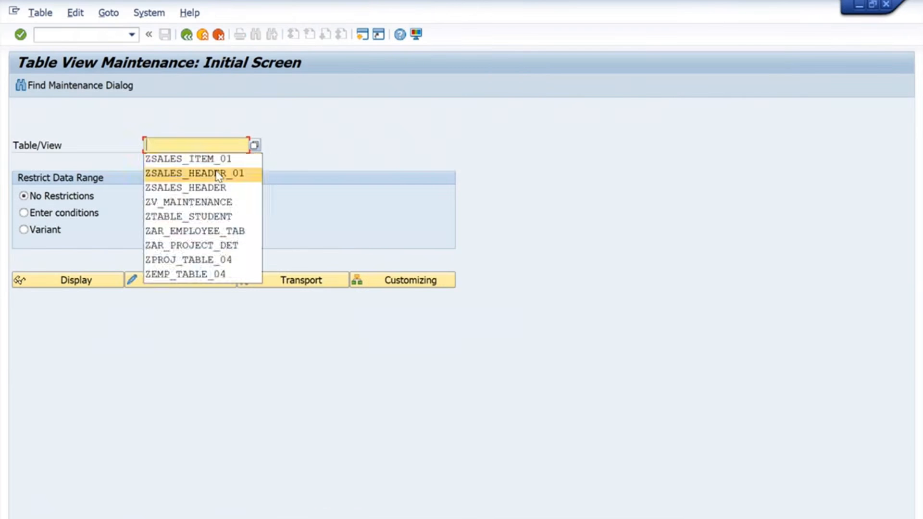
{"action": "left_click", "coordinate": [216, 171]}
{"action": "left_click", "coordinate": [214, 280]}
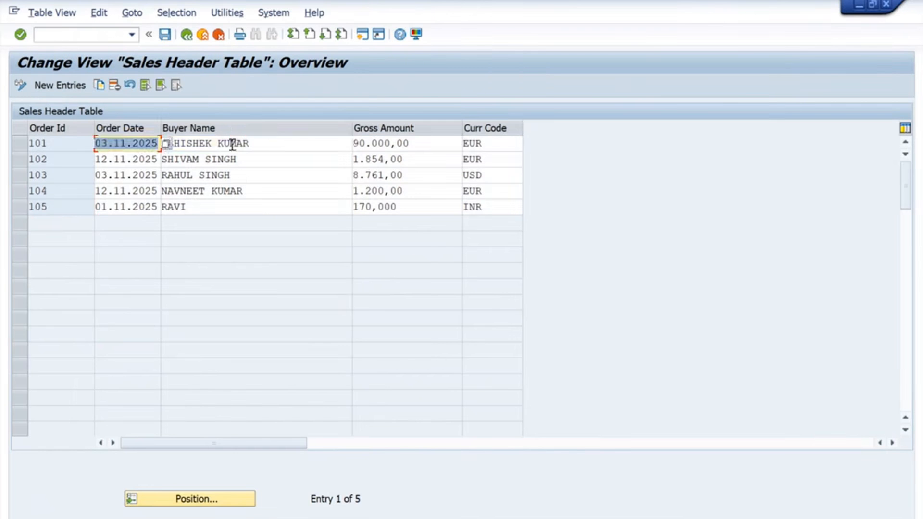
Step: Re-enter the buyer name of order 101 in lowercase letters and save the header entry
{"action": "left_click", "coordinate": [233, 143]}
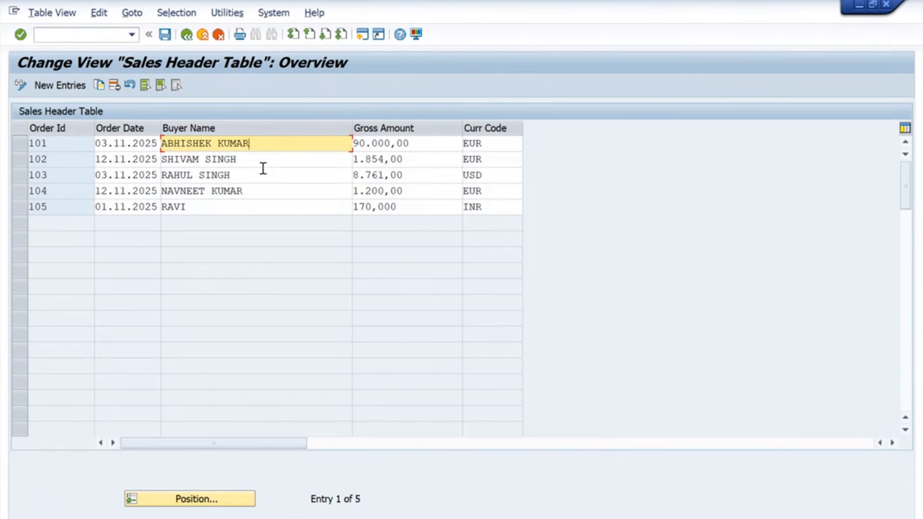
{"action": "left_click_drag", "start_coordinate": [248, 146], "coordinate": [133, 143]}
{"action": "type", "text": "ab"}
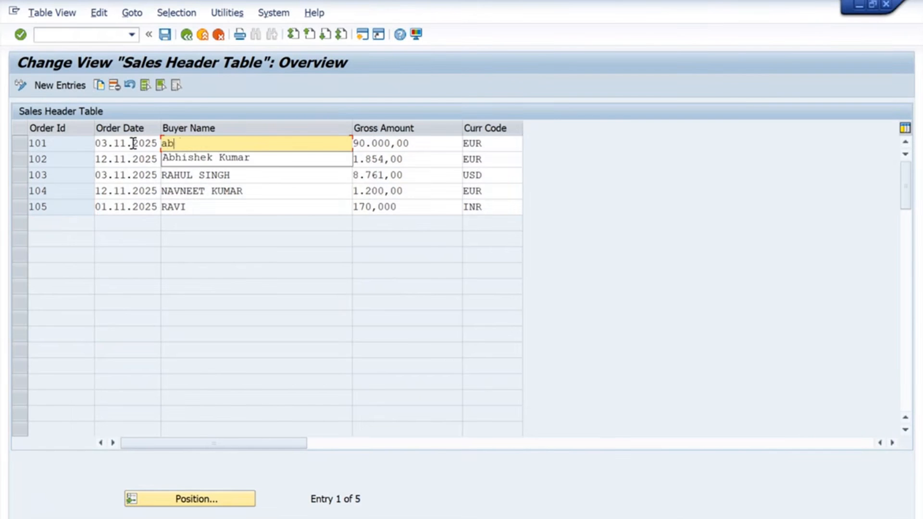
{"action": "type", "text": "hishek kumj"}
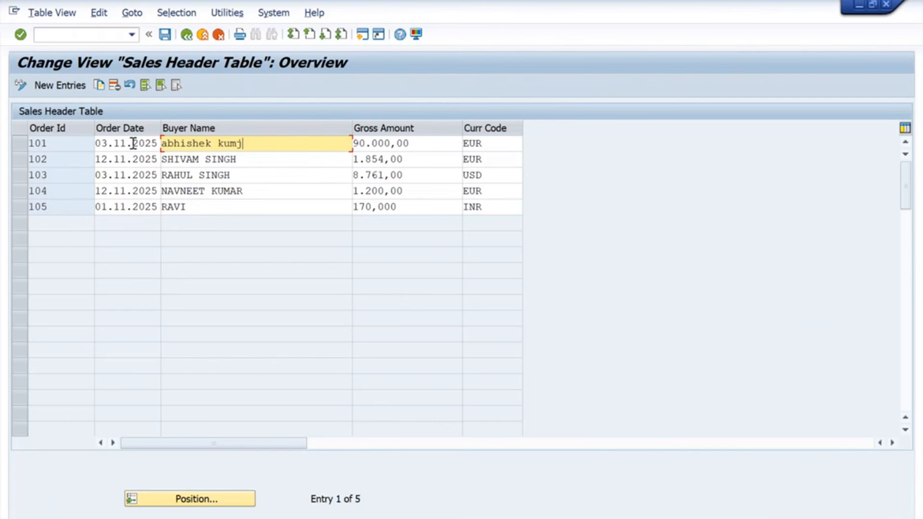
{"action": "key", "text": "BackSpace"}
{"action": "type", "text": "ar"}
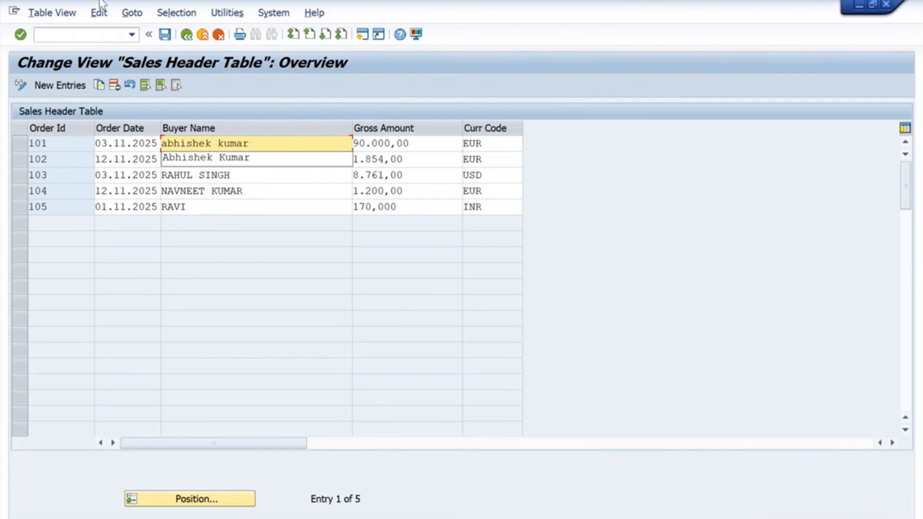
{"action": "left_click", "coordinate": [165, 35]}
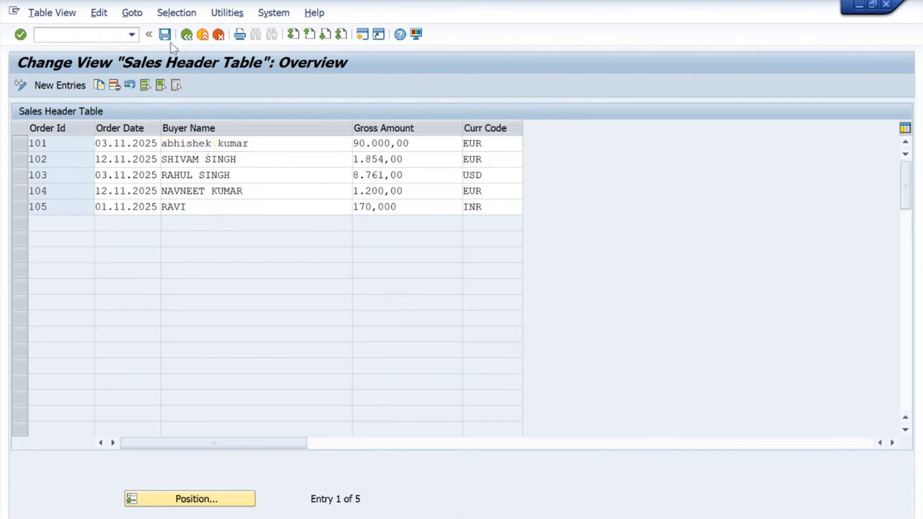
Step: Examine the letter case of the buyer names stored for orders 101 to 104
{"action": "left_click", "coordinate": [283, 161]}
{"action": "left_click", "coordinate": [268, 144]}
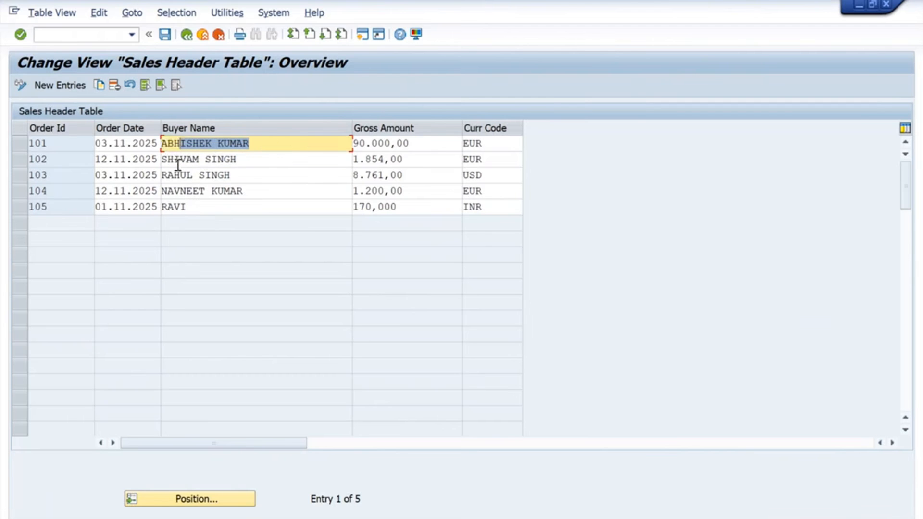
{"action": "left_click", "coordinate": [237, 164]}
{"action": "left_click_drag", "start_coordinate": [237, 166], "coordinate": [153, 175]}
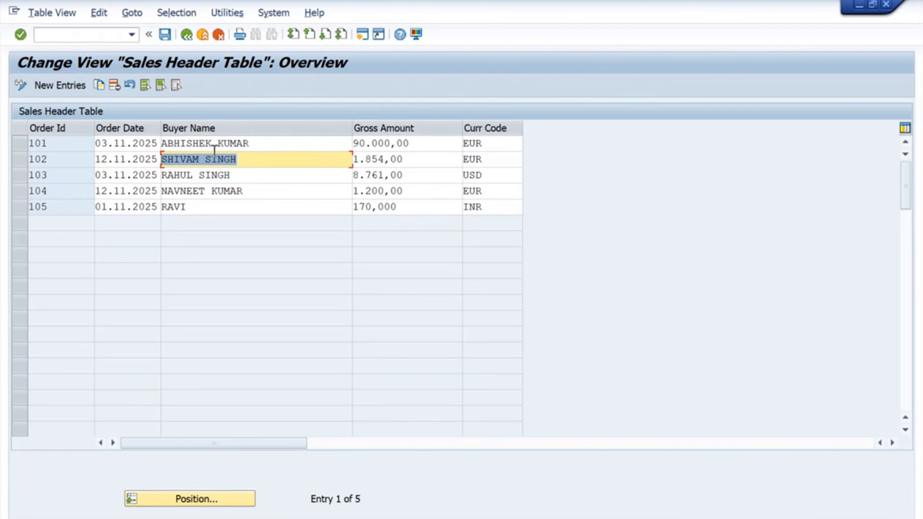
{"action": "left_click", "coordinate": [250, 175]}
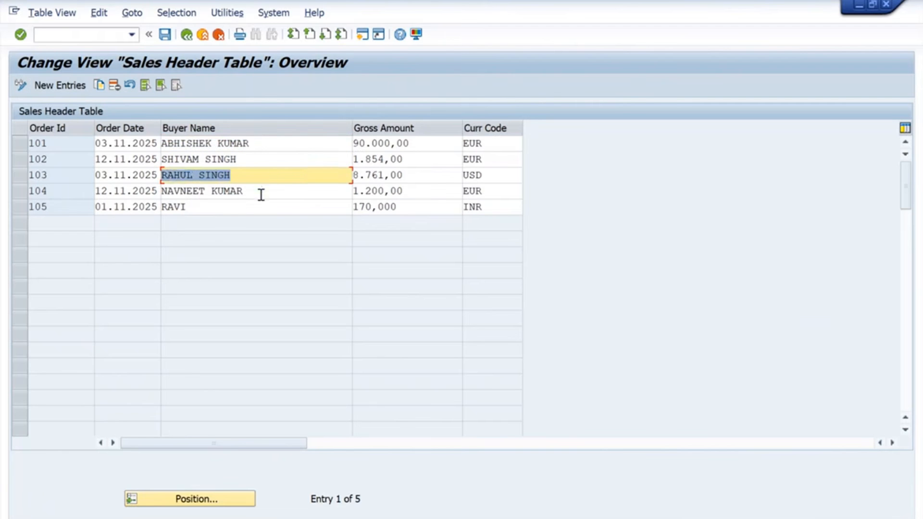
{"action": "left_click_drag", "start_coordinate": [261, 194], "coordinate": [186, 195]}
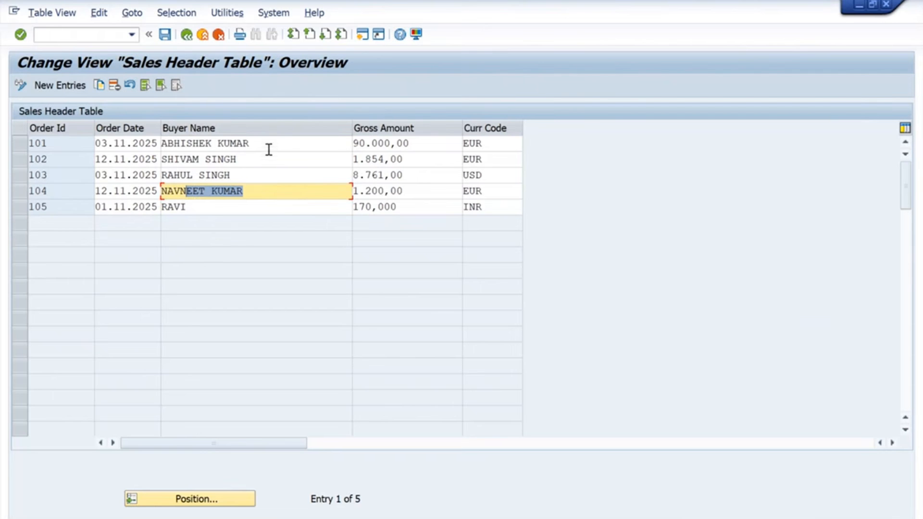
{"action": "left_click_drag", "start_coordinate": [269, 150], "coordinate": [164, 144]}
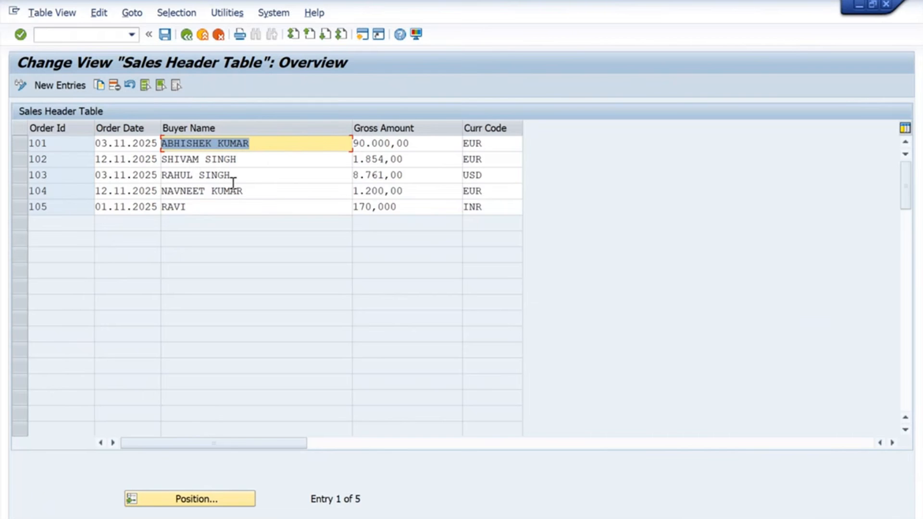
Step: Switch to the maintenance dialog session, return to the ZSALES_HEADER_01 field definitions and locate the BUYER_NAME field
{"action": "key", "text": "alt+Tab"}
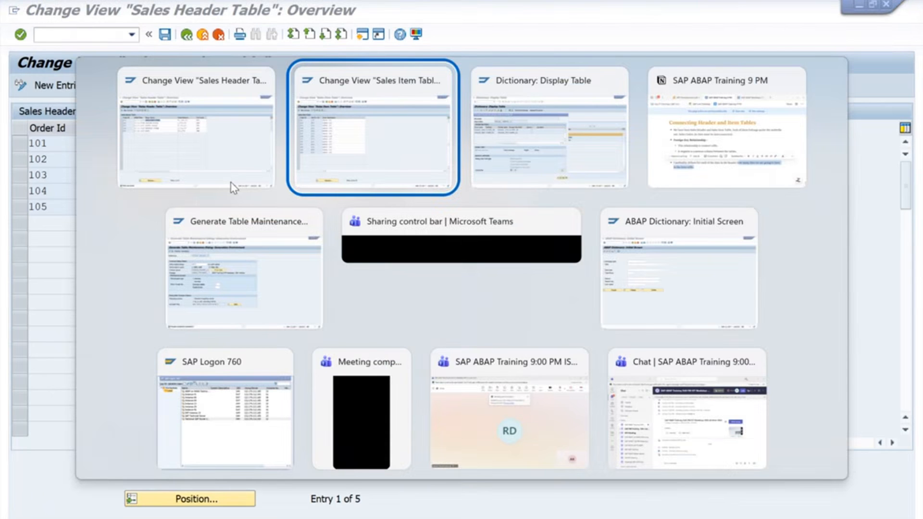
{"action": "key", "text": "alt+Tab"}
{"action": "key", "text": "alt+Tab"}
{"action": "key", "text": "alt+Tab"}
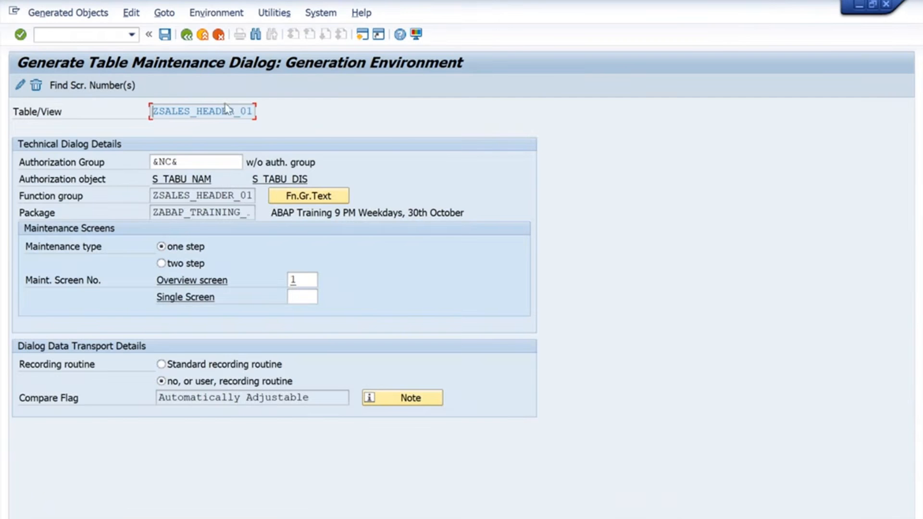
{"action": "left_click", "coordinate": [186, 34]}
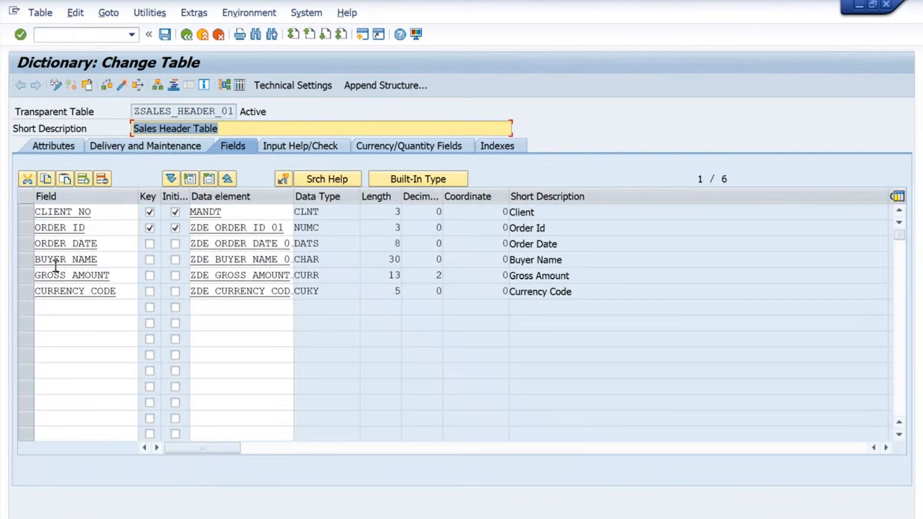
{"action": "left_click_drag", "start_coordinate": [114, 261], "coordinate": [22, 270]}
{"action": "key", "text": "alt+Tab"}
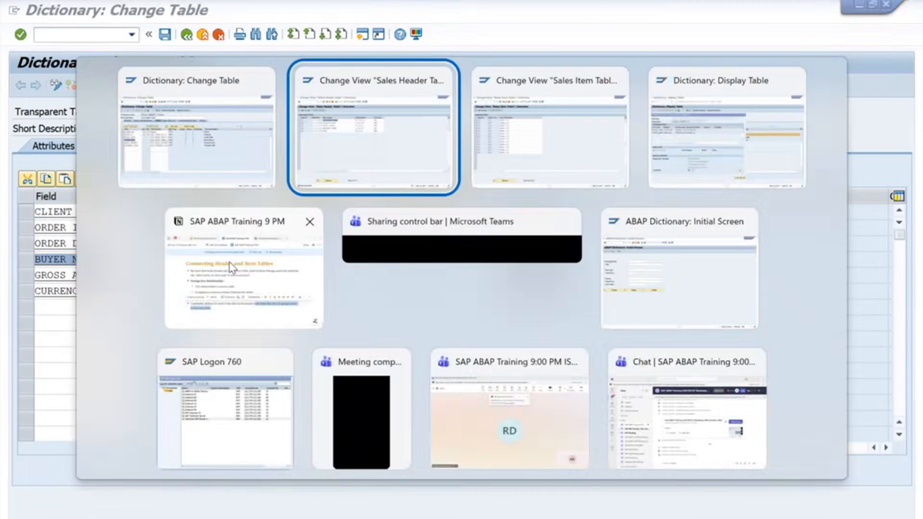
{"action": "key", "text": "alt+Tab"}
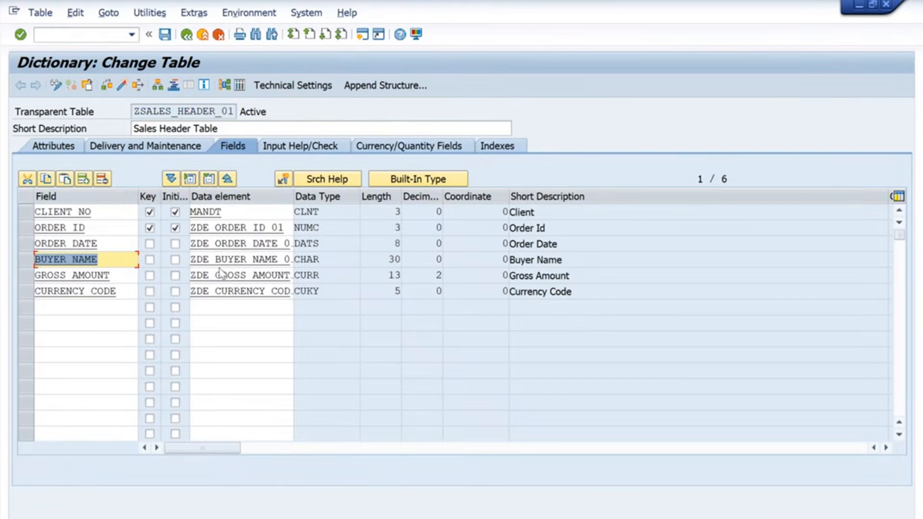
Step: Open the buyer name field's data element and display its domain ZDOM_BUYER_NAME_01
{"action": "left_click", "coordinate": [240, 246]}
{"action": "double_click", "coordinate": [239, 254]}
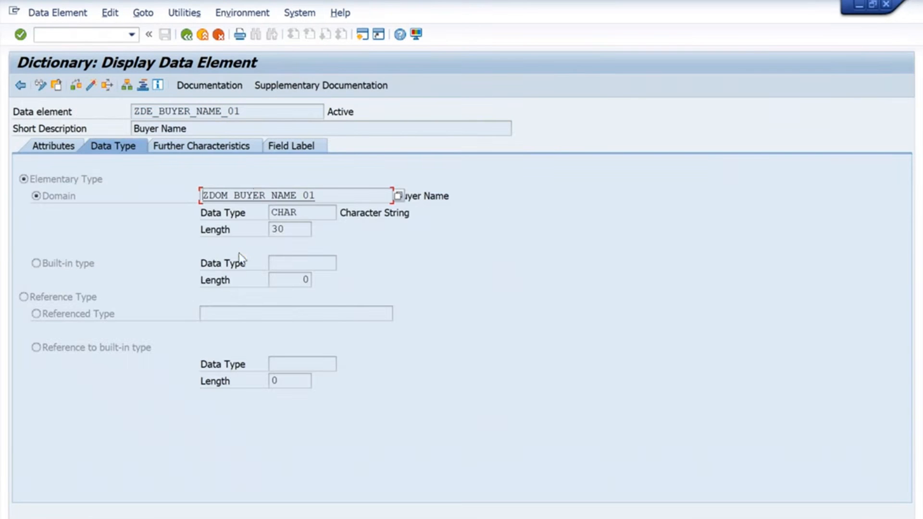
{"action": "double_click", "coordinate": [258, 194]}
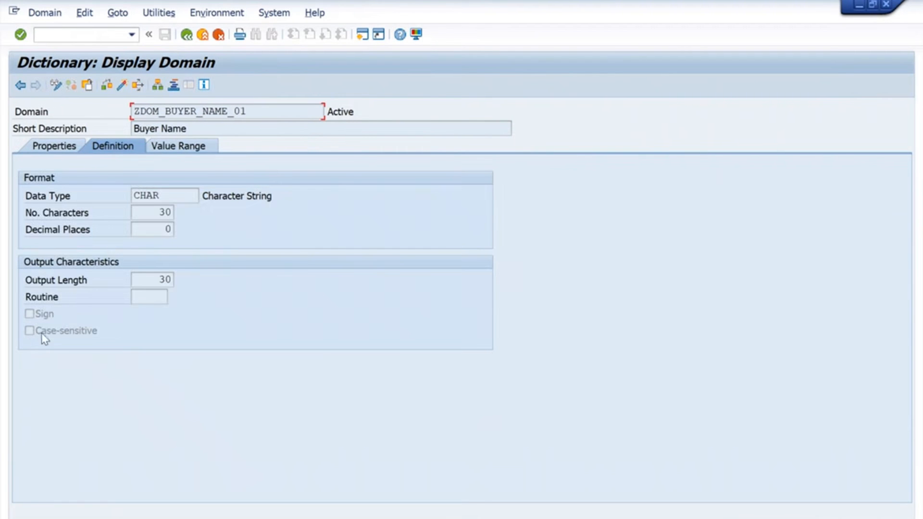
Step: Switch the buyer name domain to change mode, make it case-sensitive and activate it
{"action": "left_click", "coordinate": [57, 89]}
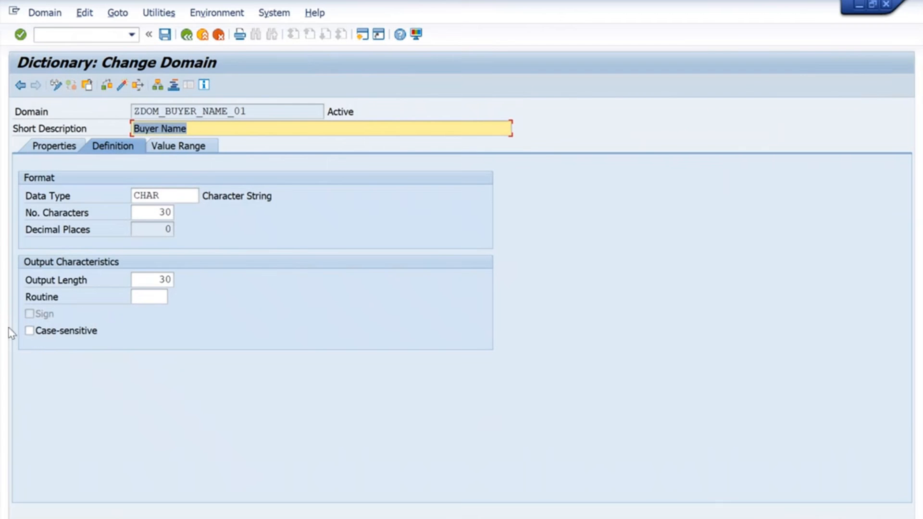
{"action": "left_click", "coordinate": [33, 332]}
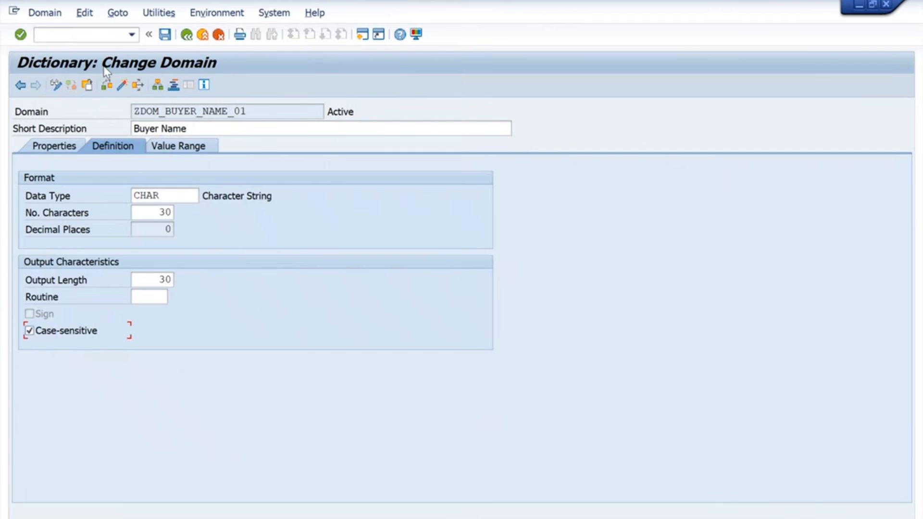
{"action": "left_click", "coordinate": [121, 85]}
{"action": "left_click", "coordinate": [525, 518]}
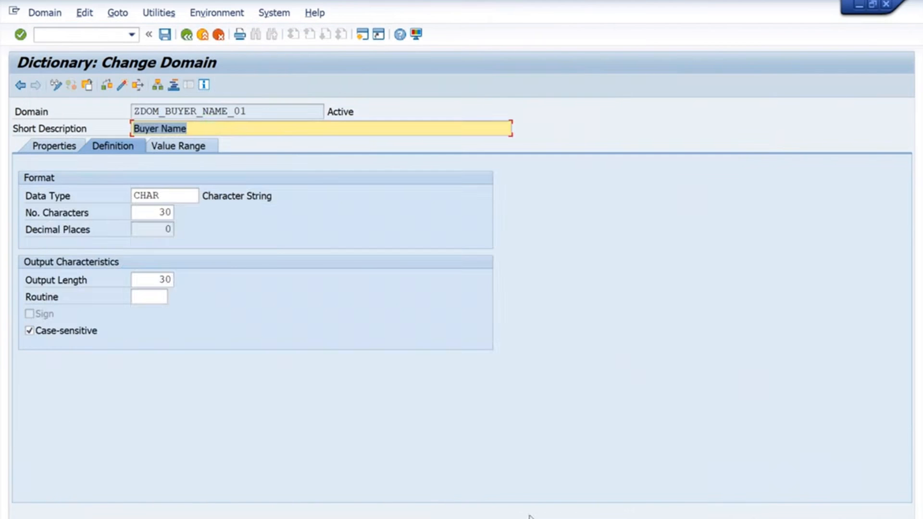
Step: Return to the ZSALES_HEADER_01 table, open its table maintenance generator and delete the existing maintenance dialog
{"action": "left_click", "coordinate": [186, 34]}
{"action": "left_click", "coordinate": [188, 39]}
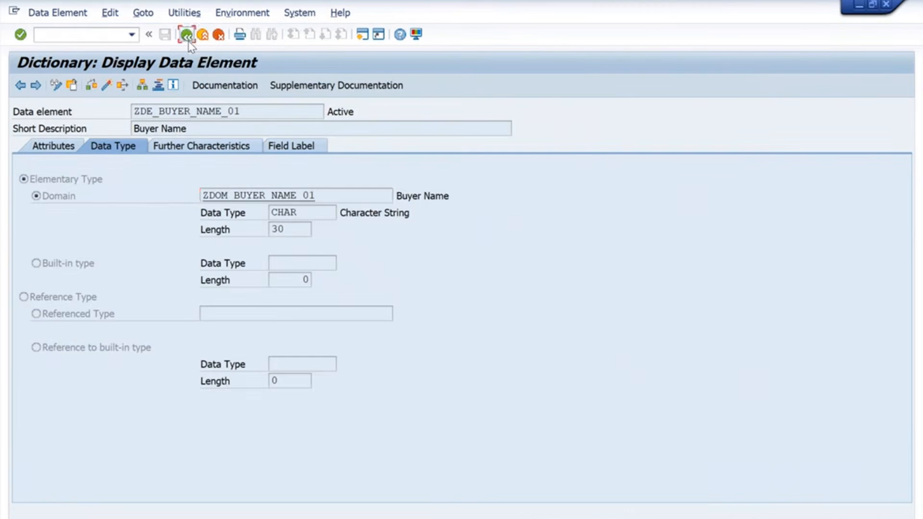
{"action": "left_click", "coordinate": [149, 12]}
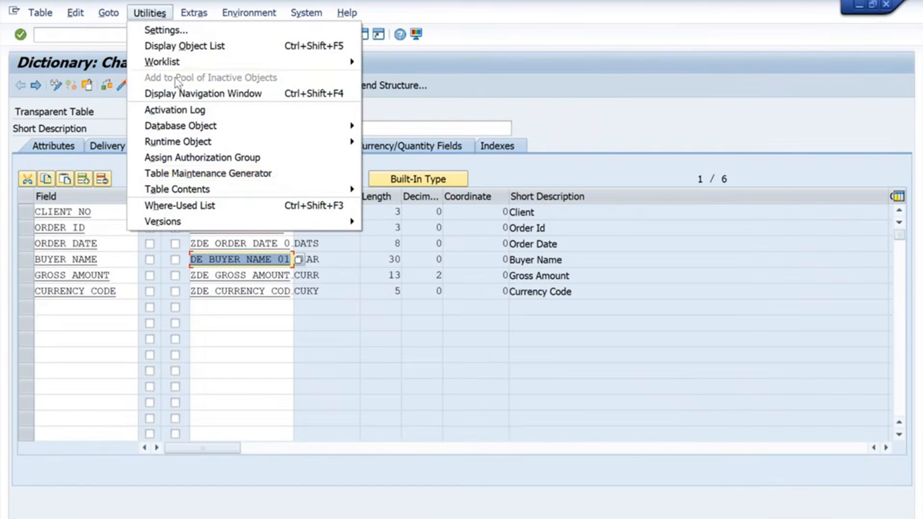
{"action": "left_click", "coordinate": [268, 176]}
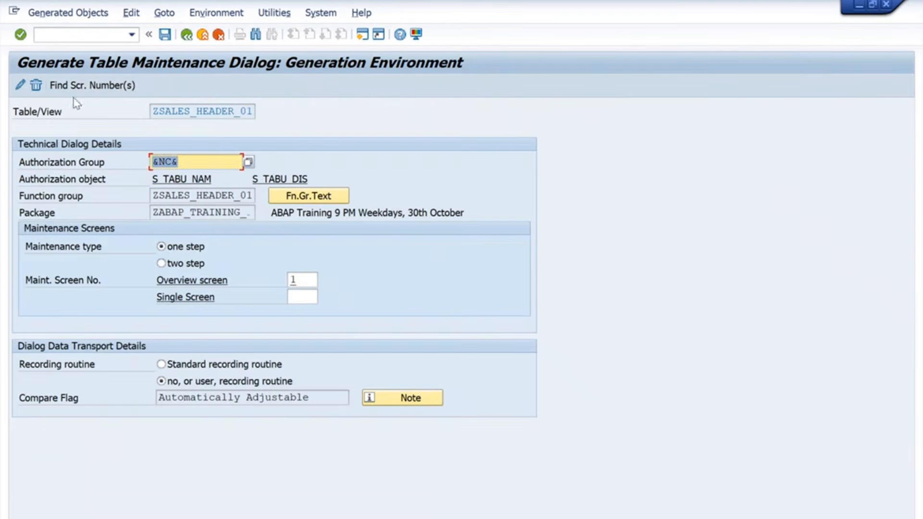
{"action": "left_click", "coordinate": [37, 86]}
{"action": "left_click", "coordinate": [291, 264]}
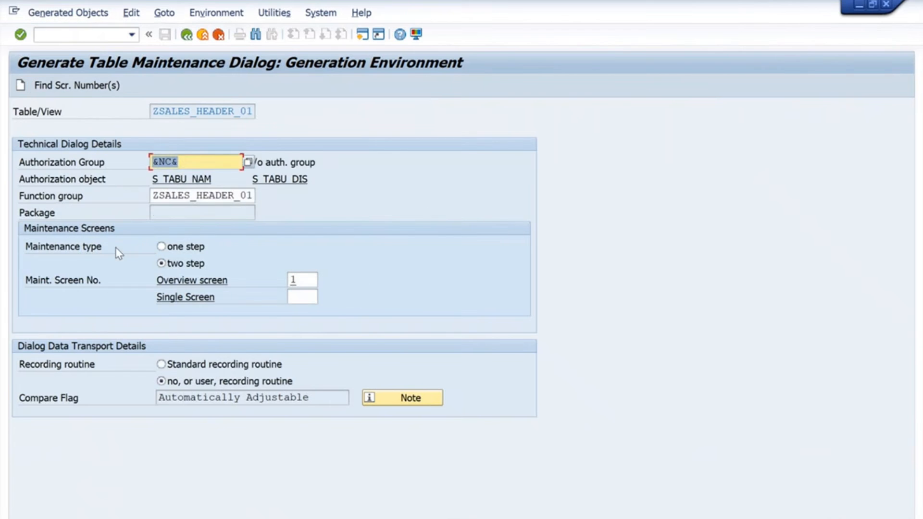
Step: Generate the ZSALES_HEADER_01 maintenance dialog again with one-step maintenance and the proposed screen number
{"action": "left_click", "coordinate": [161, 247]}
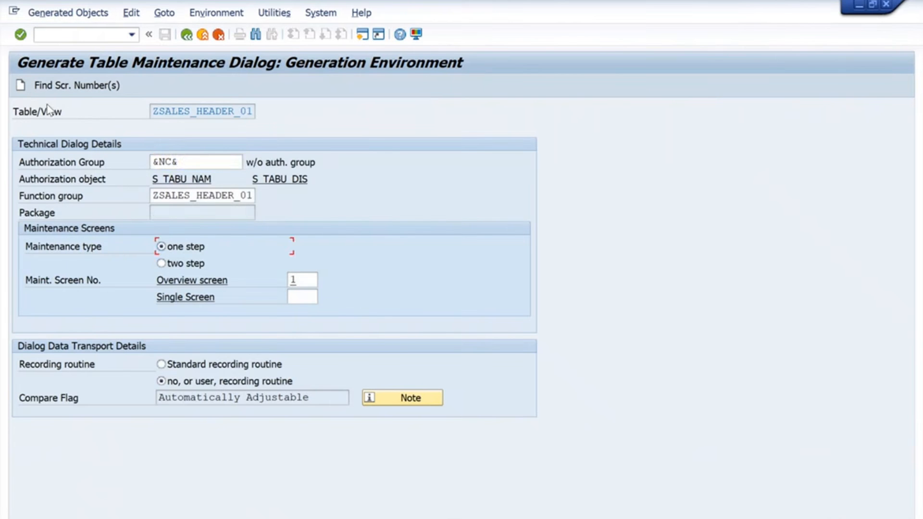
{"action": "left_click", "coordinate": [67, 90]}
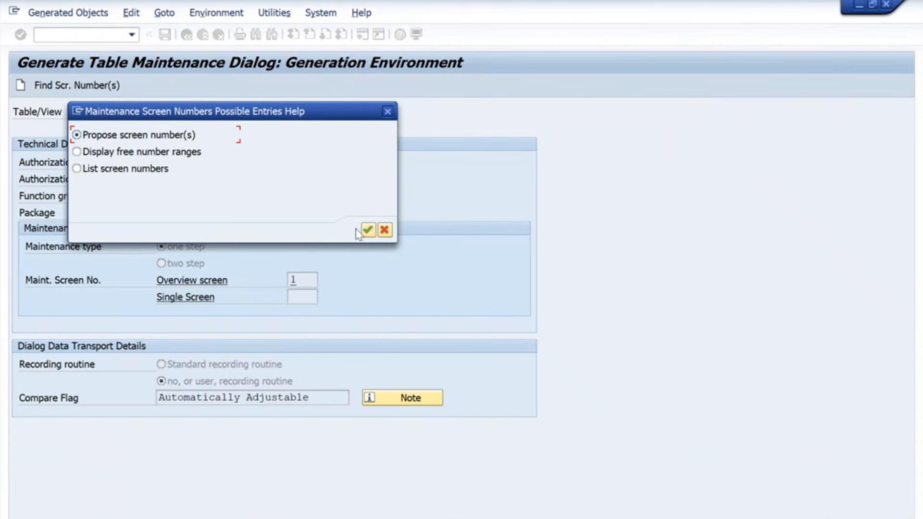
{"action": "left_click", "coordinate": [366, 229]}
{"action": "left_click", "coordinate": [20, 85]}
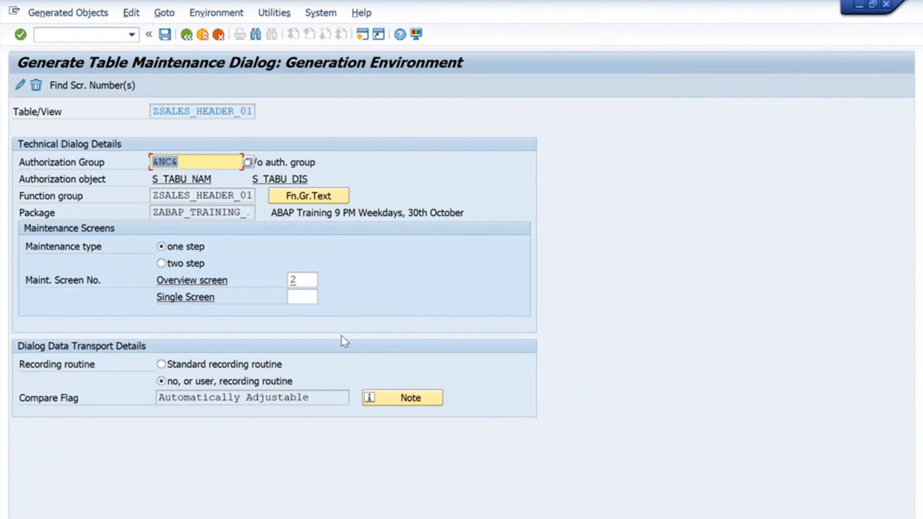
Step: Switch to the table view session, restart transaction SM30 and open ZSALES_HEADER_01 for editing
{"action": "key", "text": "alt+Tab"}
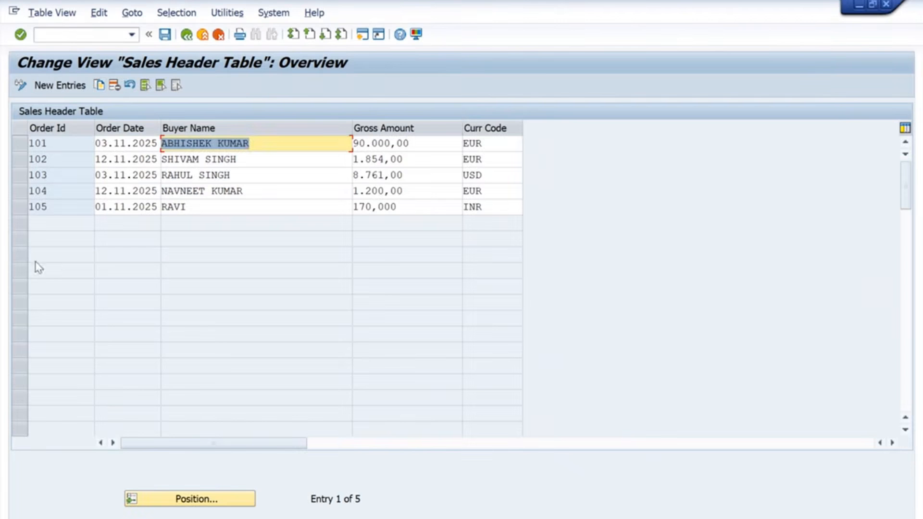
{"action": "left_click", "coordinate": [84, 36]}
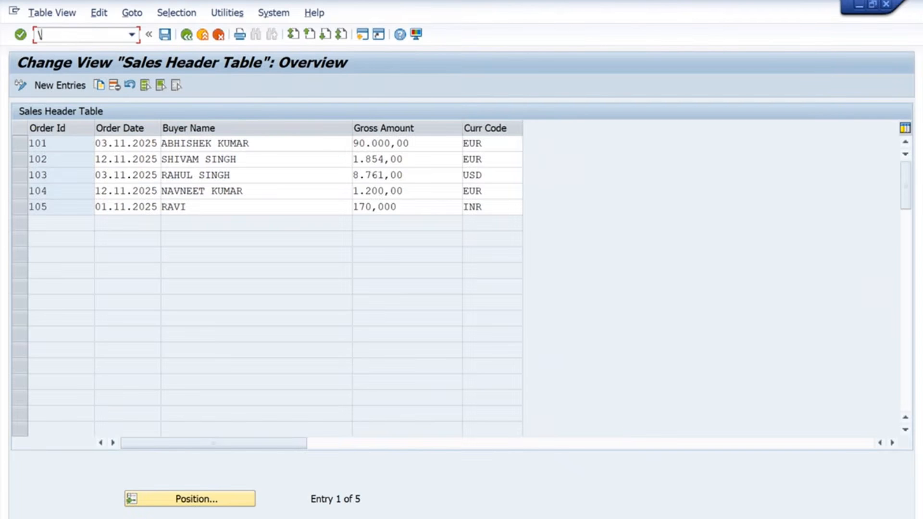
{"action": "type", "text": "/nsm30"}
{"action": "key", "text": "Return"}
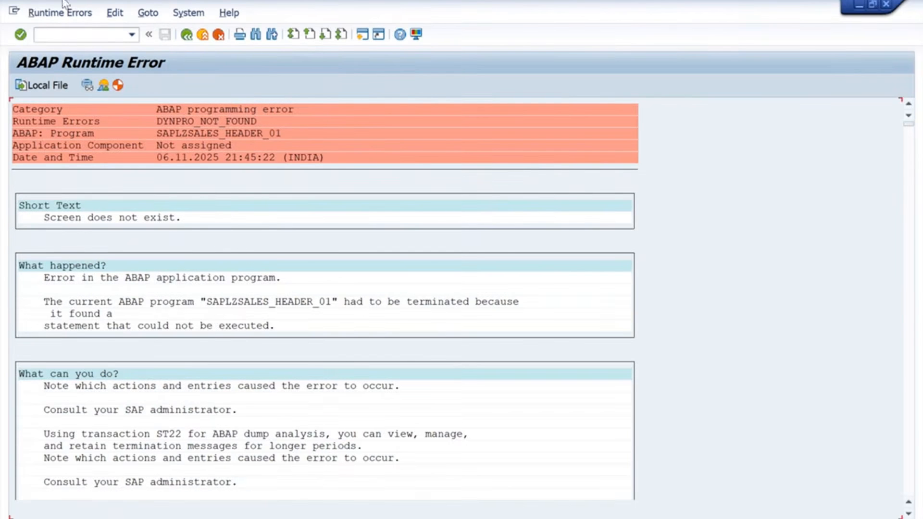
{"action": "left_click", "coordinate": [59, 36]}
{"action": "type", "text": "/nsm30"}
{"action": "key", "text": "Return"}
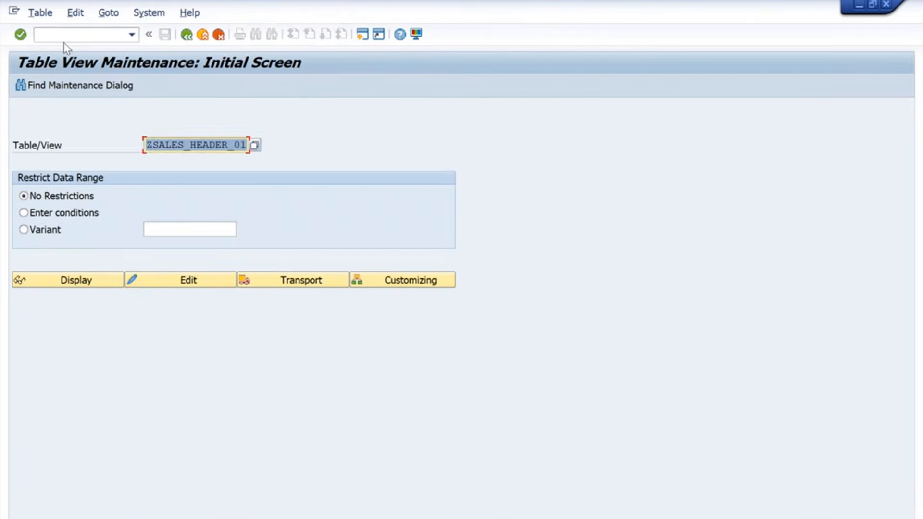
{"action": "left_click", "coordinate": [182, 282]}
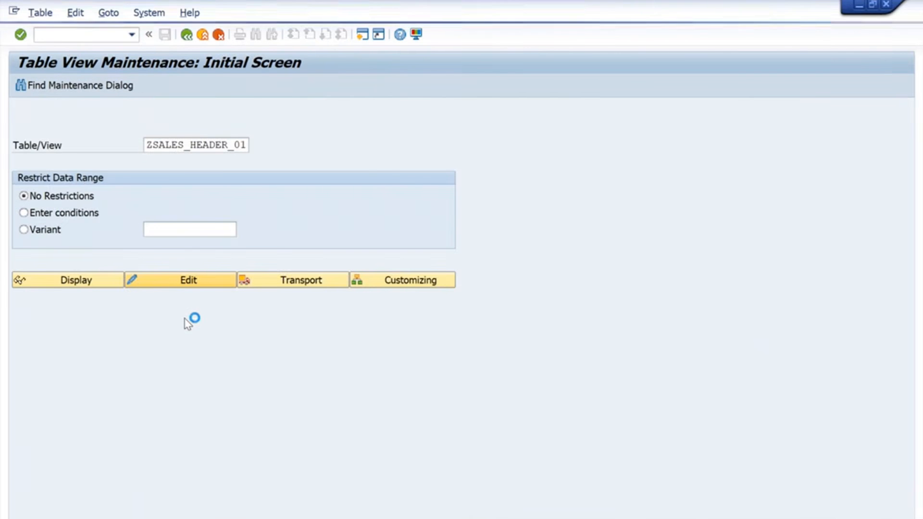
Step: Re-enter the buyer names of orders 101 and 102 with only the initial letters capitalized
{"action": "left_click_drag", "start_coordinate": [256, 147], "coordinate": [151, 144]}
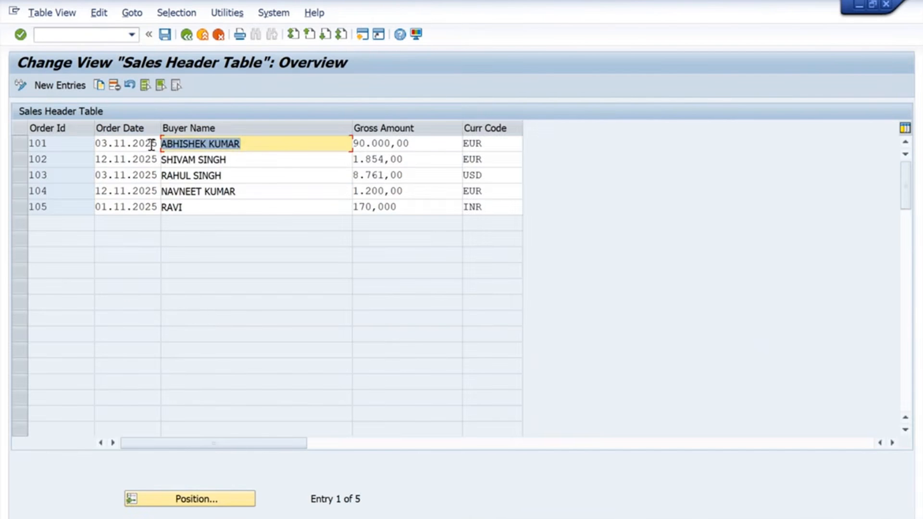
{"action": "type", "text": "Abh"}
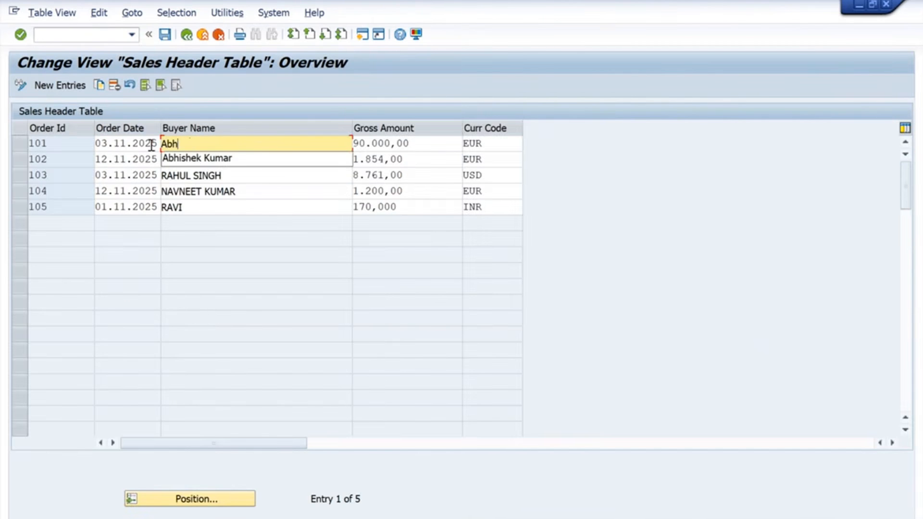
{"action": "type", "text": "ishek Kumar"}
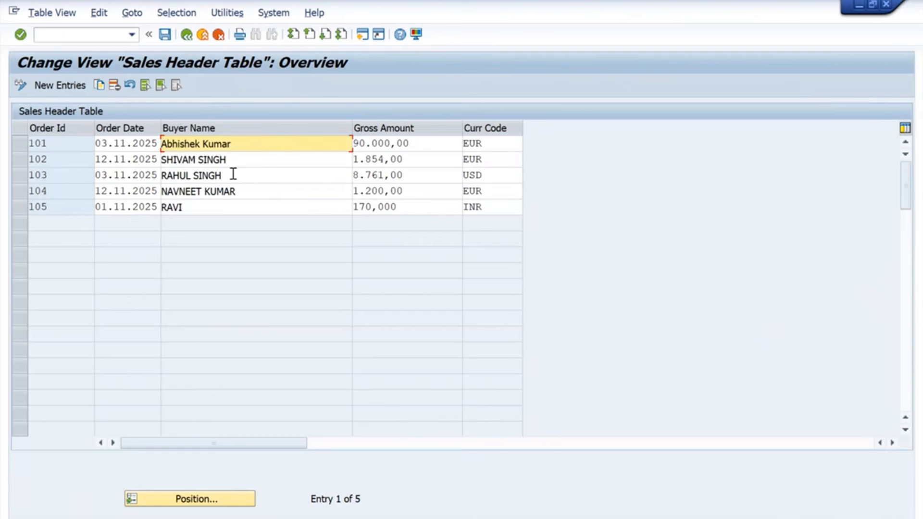
{"action": "key", "text": "Down"}
{"action": "type", "text": "Shivam "}
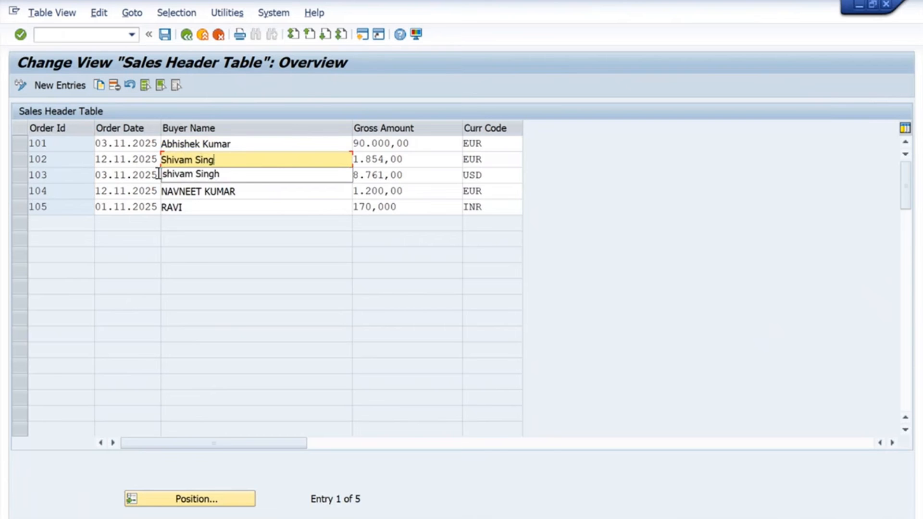
{"action": "type", "text": "Singh"}
Step: Re-enter the buyer name of order 103 with only the initial letters capitalized
{"action": "left_click", "coordinate": [194, 206]}
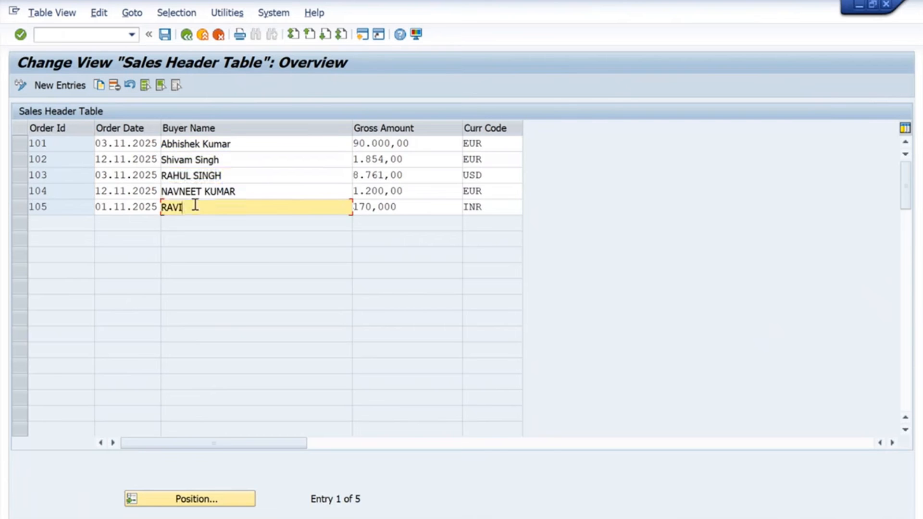
{"action": "left_click", "coordinate": [230, 175]}
{"action": "type", "text": "Rah"}
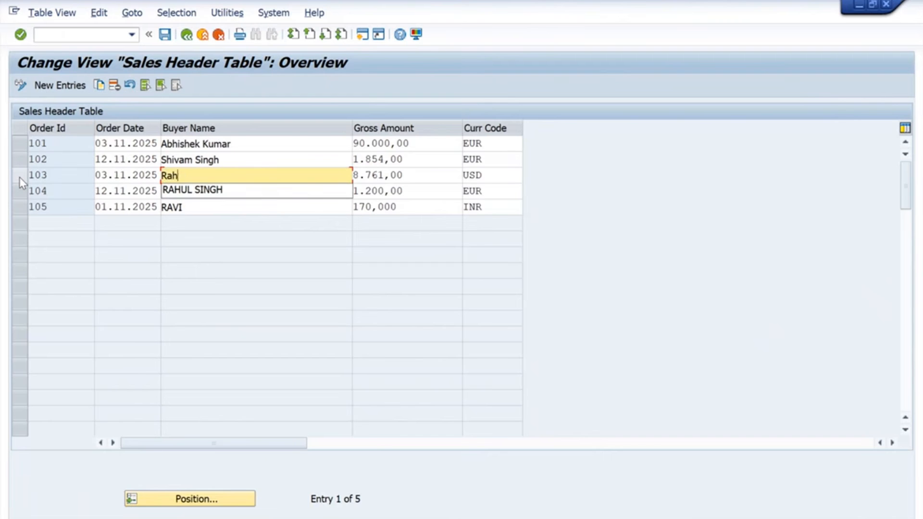
{"action": "type", "text": "ul Singh"}
{"action": "left_click", "coordinate": [191, 241]}
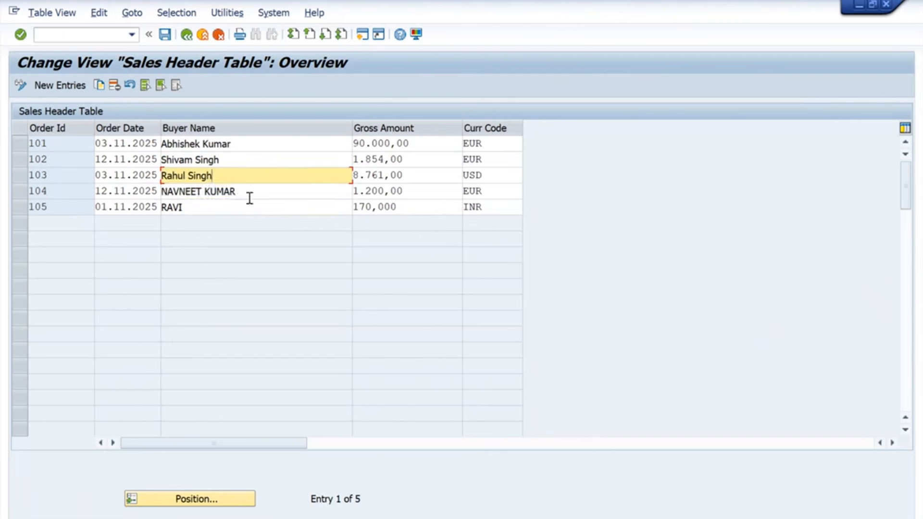
Step: Re-enter the buyer name of order 104 with only the initial letters capitalized
{"action": "left_click_drag", "start_coordinate": [249, 199], "coordinate": [117, 190]}
{"action": "type", "text": "NAv"}
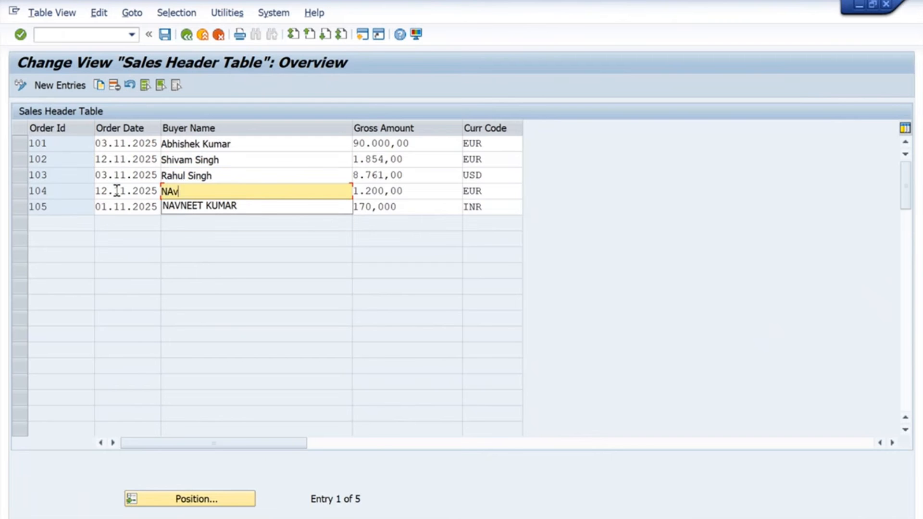
{"action": "type", "text": "nee"}
{"action": "key", "text": "BackSpace"}
{"action": "key", "text": "BackSpace"}
{"action": "key", "text": "BackSpace"}
{"action": "key", "text": "BackSpace"}
{"action": "key", "text": "BackSpace"}
{"action": "type", "text": "avneet Kumar"}
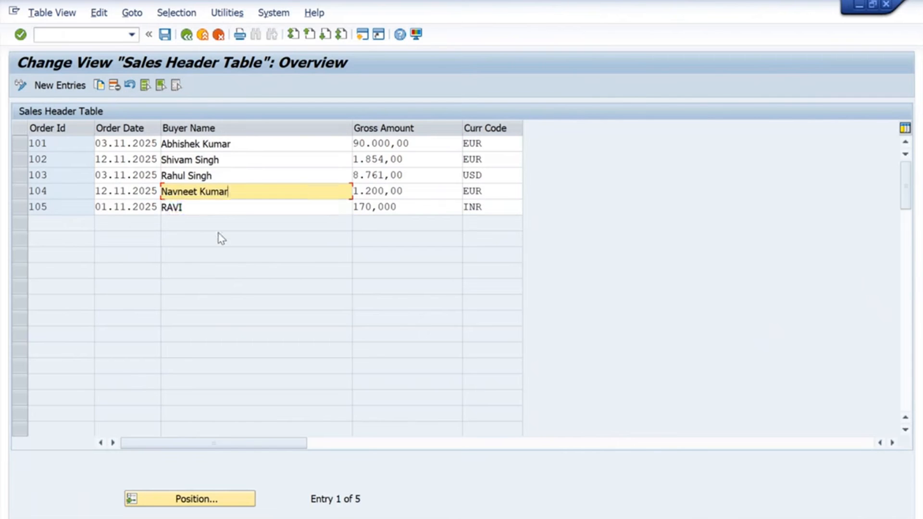
Step: Enter the buyer's first name and surname for order 105 in mixed case and save the header entries
{"action": "left_click", "coordinate": [210, 207]}
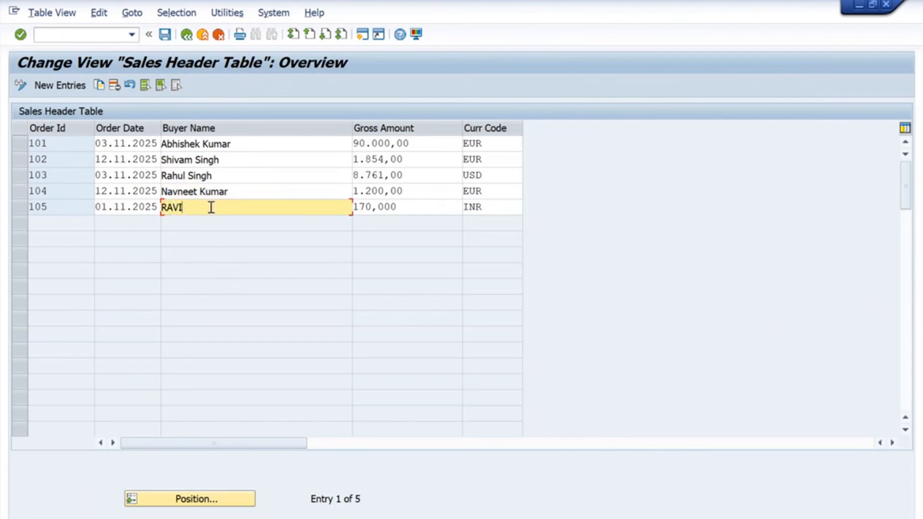
{"action": "left_click_drag", "start_coordinate": [211, 207], "coordinate": [122, 208]}
{"action": "type", "text": "Ravi"}
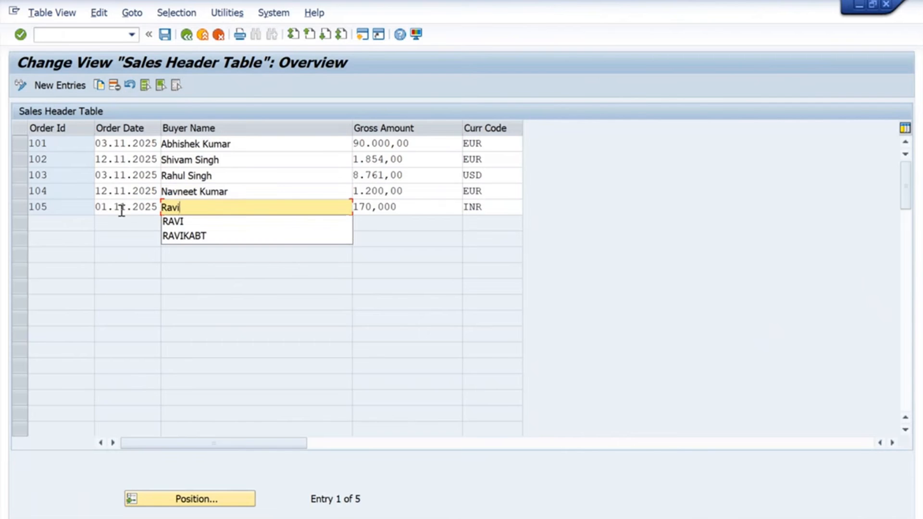
{"action": "type", "text": " Kumar"}
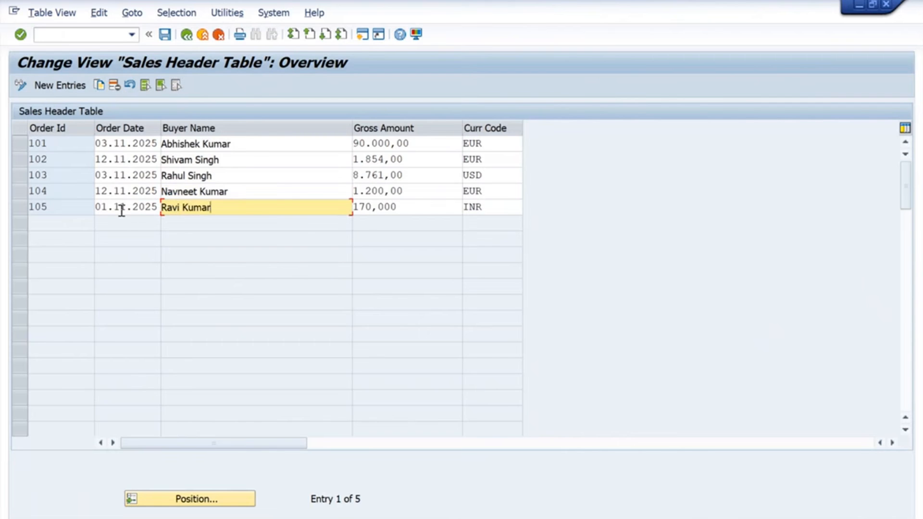
{"action": "left_click", "coordinate": [165, 34]}
{"action": "left_click", "coordinate": [165, 35]}
Step: Leave the edit view, display ZSALES_HEADER_01 and check the letter case of the saved buyer names
{"action": "left_click", "coordinate": [186, 34]}
{"action": "left_click", "coordinate": [95, 281]}
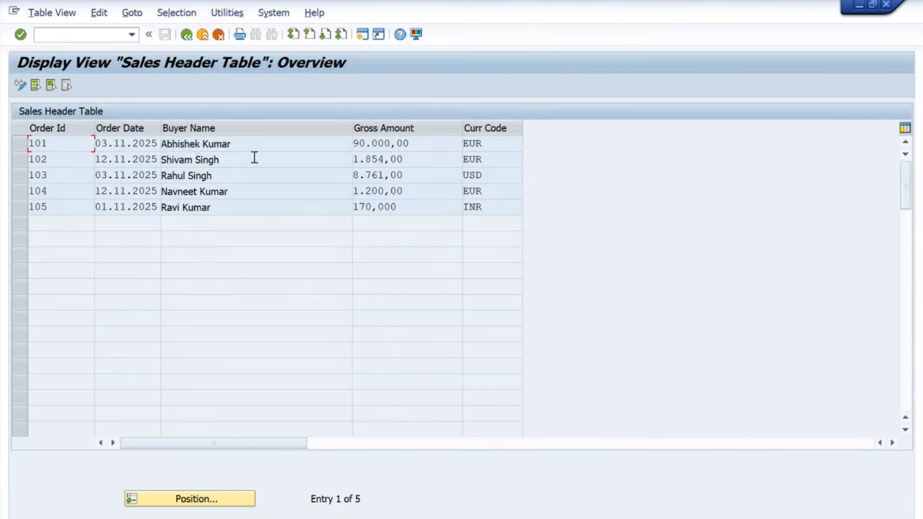
{"action": "left_click", "coordinate": [236, 160]}
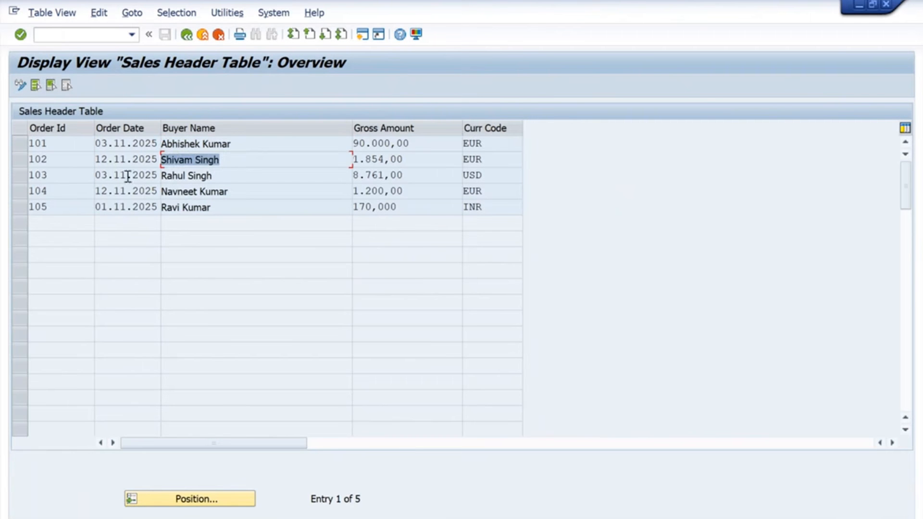
{"action": "left_click", "coordinate": [253, 176]}
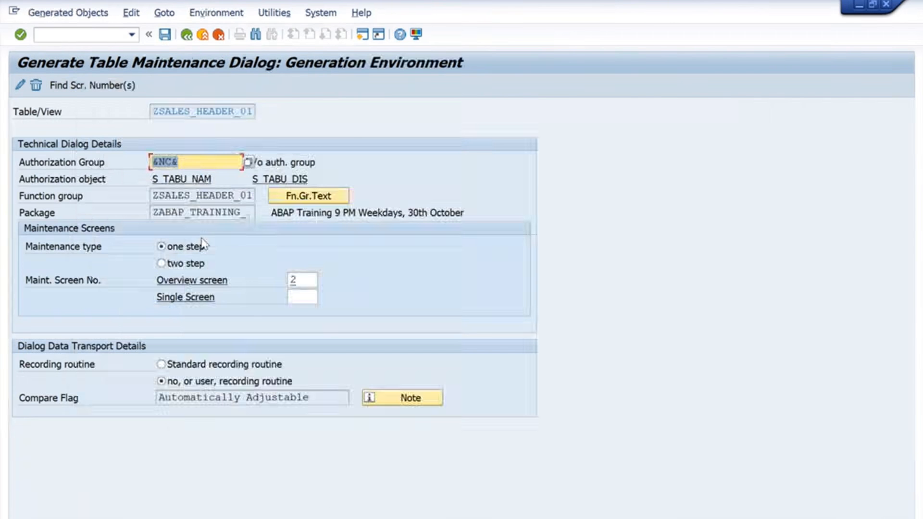
{"action": "key", "text": "alt+Tab"}
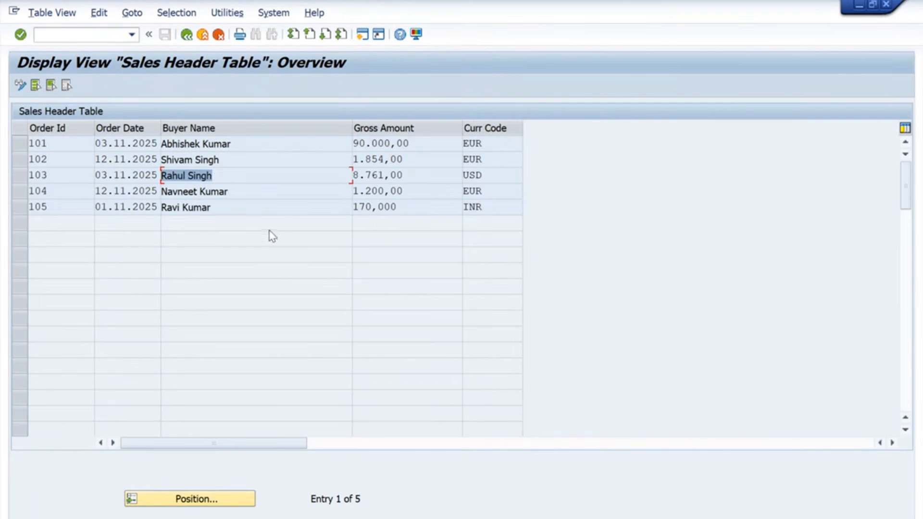
{"action": "left_click", "coordinate": [270, 208]}
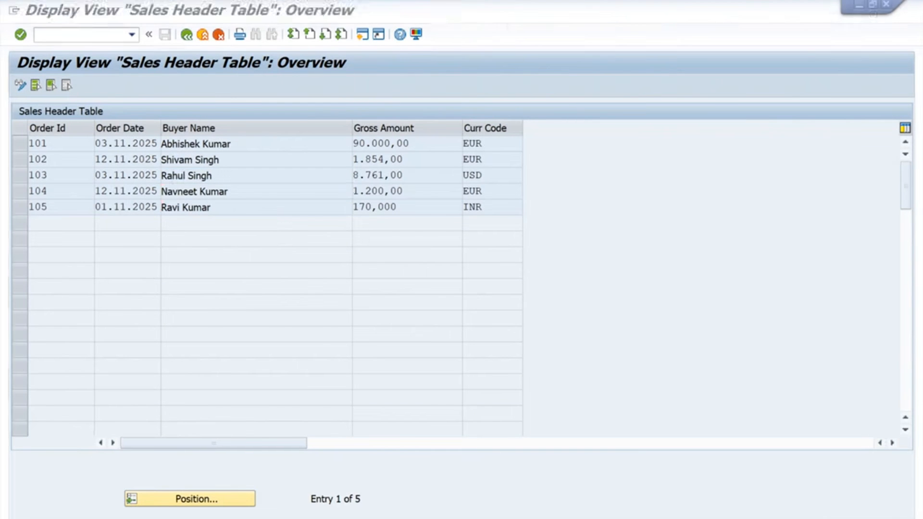
Step: Switch to the Notion training notes and review the sections on the Table Maintenance Generator and connecting header and item tables
{"action": "key", "text": "alt+Tab"}
{"action": "left_click", "coordinate": [577, 278]}
{"action": "scroll", "coordinate": [572, 288], "scroll_direction": "up", "scroll_amount": 20}
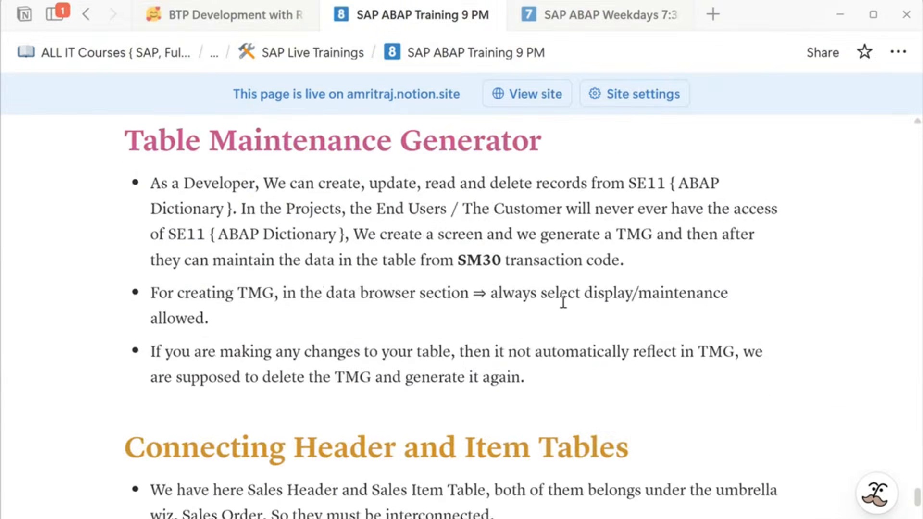
{"action": "scroll", "coordinate": [551, 324], "scroll_direction": "up", "scroll_amount": 6}
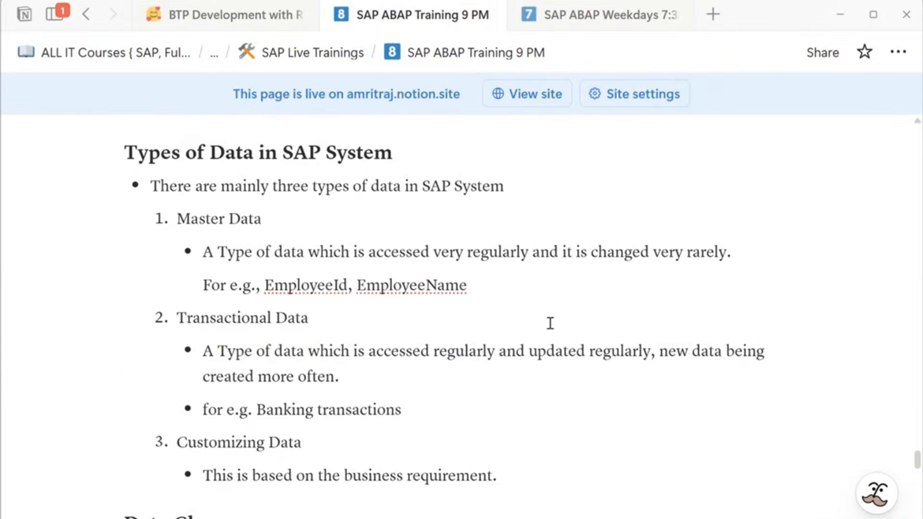
{"action": "scroll", "coordinate": [564, 346], "scroll_direction": "down", "scroll_amount": 20}
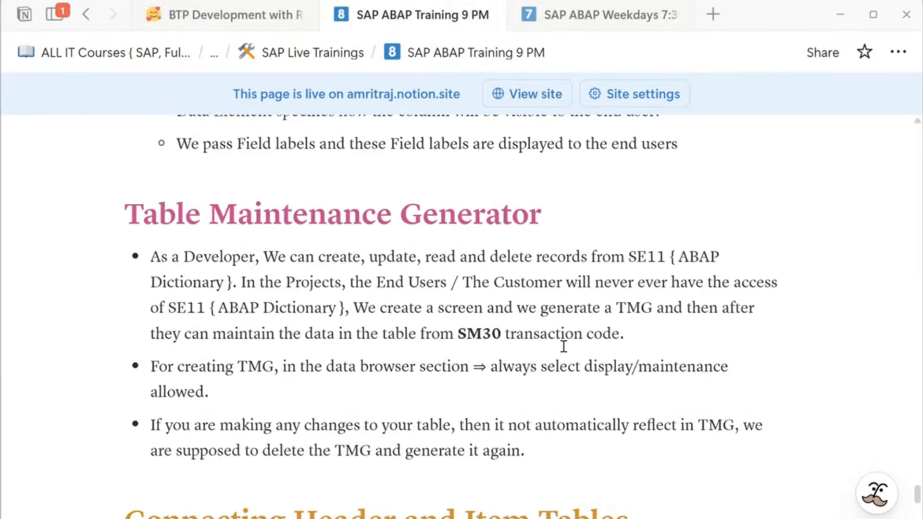
{"action": "scroll", "coordinate": [562, 349], "scroll_direction": "up", "scroll_amount": 6}
{"action": "scroll", "coordinate": [563, 346], "scroll_direction": "down", "scroll_amount": 4}
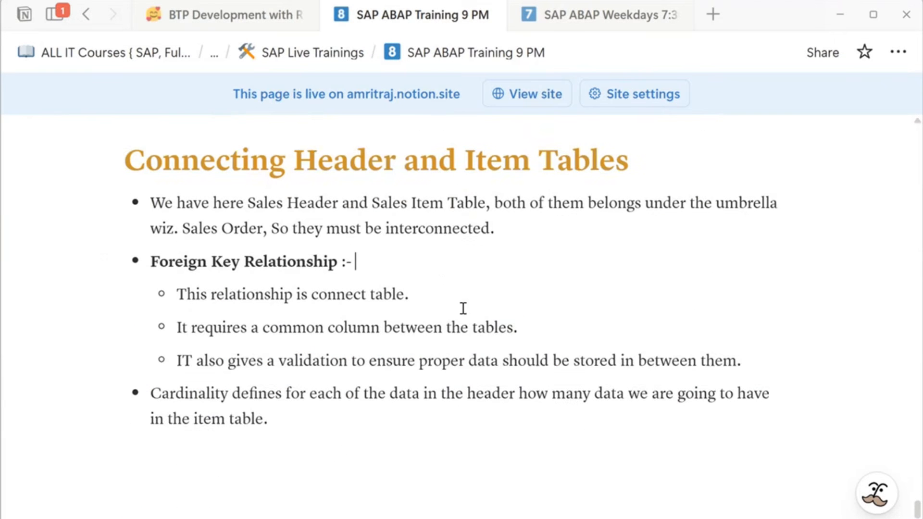
{"action": "scroll", "coordinate": [441, 355], "scroll_direction": "up", "scroll_amount": 6}
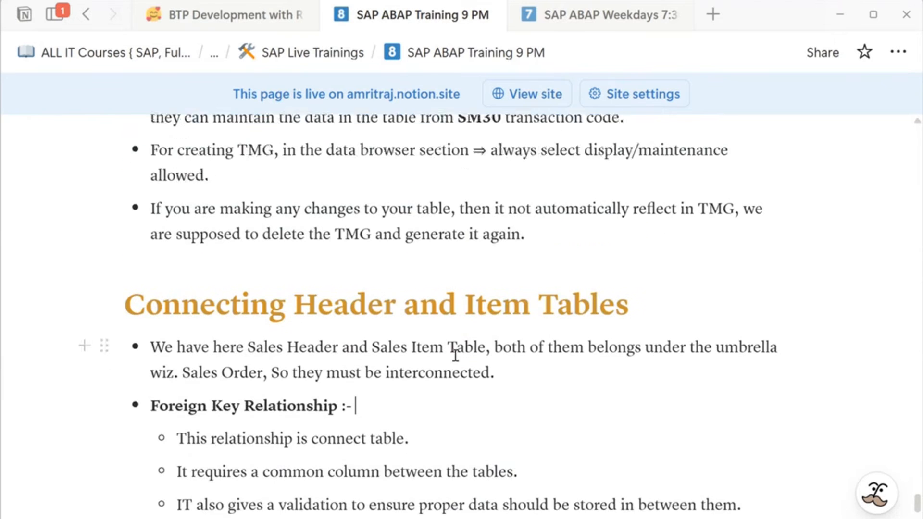
{"action": "scroll", "coordinate": [596, 382], "scroll_direction": "down", "scroll_amount": 5}
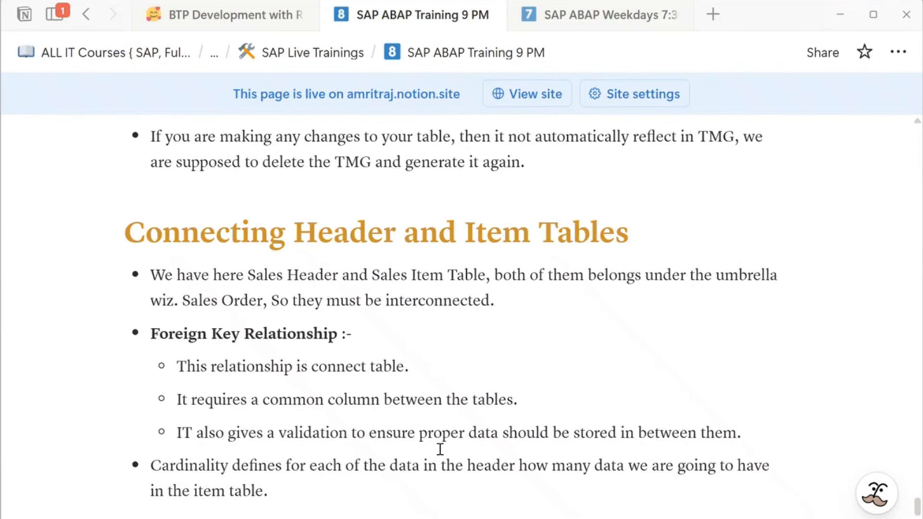
Step: Switch to the Teams meeting window to check the participants, and return to the Notion training notes
{"action": "key", "text": "alt+Tab"}
{"action": "key", "text": "alt+Tab"}
{"action": "key", "text": "alt+Tab"}
{"action": "key", "text": "alt+Tab"}
{"action": "key", "text": "alt+Tab"}
{"action": "key", "text": "alt+Tab"}
{"action": "key", "text": "alt+Tab"}
{"action": "key", "text": "alt+Tab"}
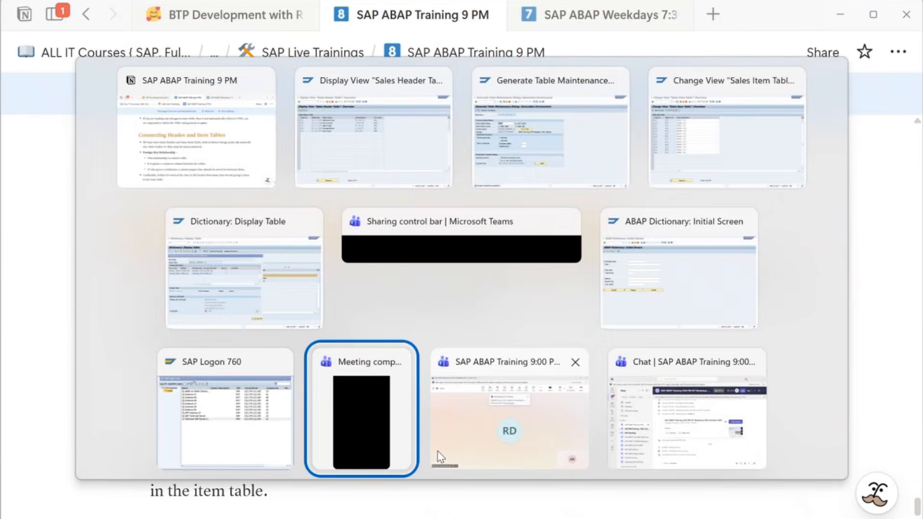
{"action": "left_click", "coordinate": [438, 451]}
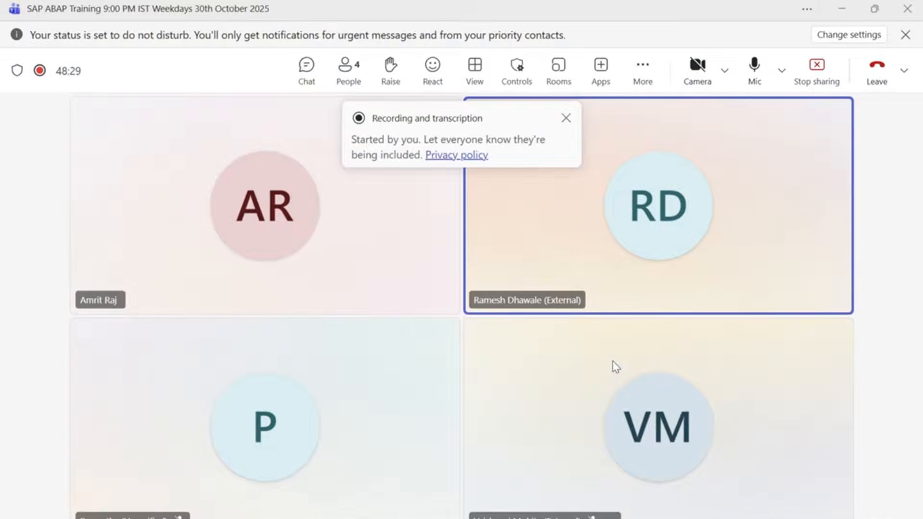
{"action": "key", "text": "alt+Tab"}
Step: Annotate the EmpId primary key in the Employee table notes with the data type { NUMC 3 }
{"action": "scroll", "coordinate": [422, 418], "scroll_direction": "up", "scroll_amount": 15}
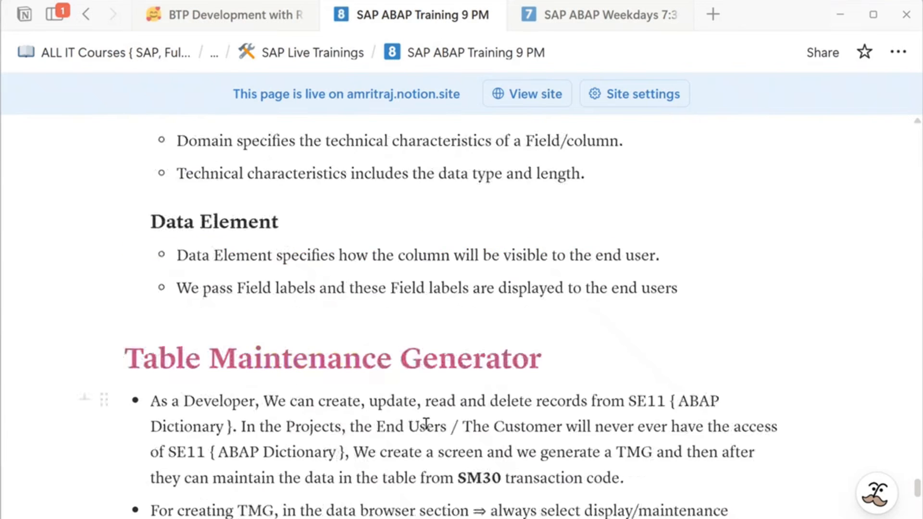
{"action": "scroll", "coordinate": [426, 424], "scroll_direction": "up", "scroll_amount": 15}
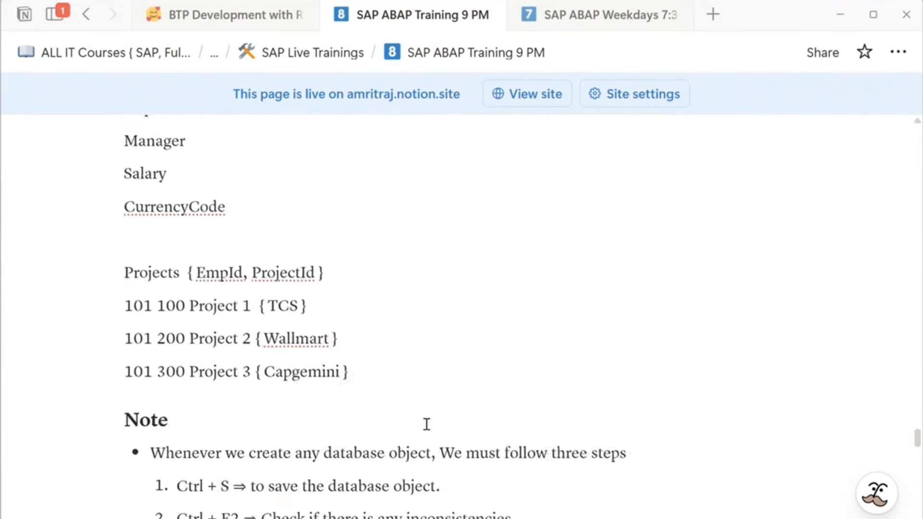
{"action": "scroll", "coordinate": [427, 424], "scroll_direction": "up", "scroll_amount": 3}
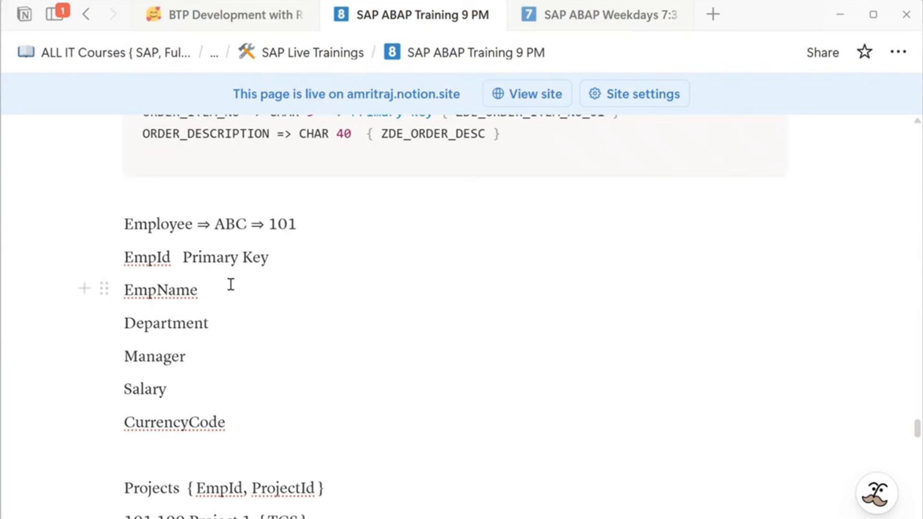
{"action": "left_click", "coordinate": [299, 254]}
{"action": "type", "text": "{ NUMC"}
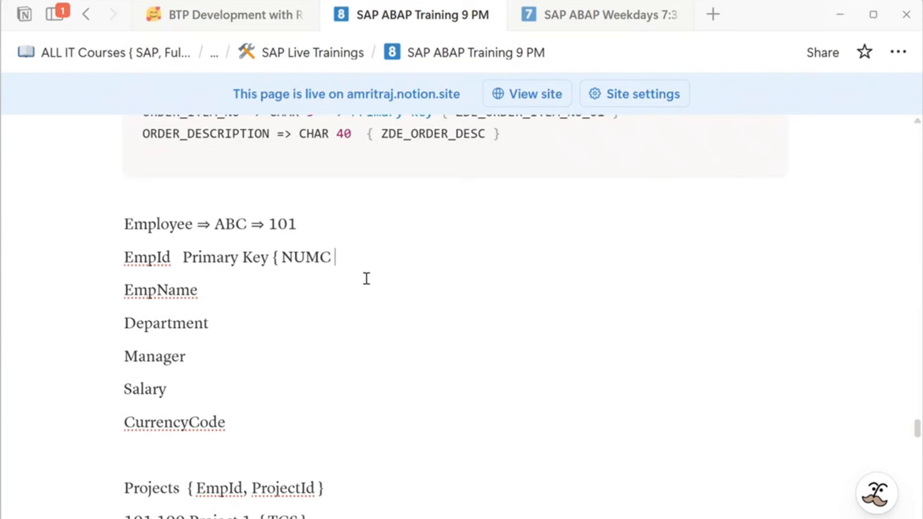
{"action": "type", "text": "}"}
Step: Annotate the EmpName field in the Employee table notes with { CHAR 40 }
{"action": "key", "text": "Down"}
{"action": "type", "text": "{CHGA"}
{"action": "key", "text": "BackSpace"}
{"action": "key", "text": "BackSpace"}
{"action": "key", "text": "BackSpace"}
{"action": "type", "text": "HA"}
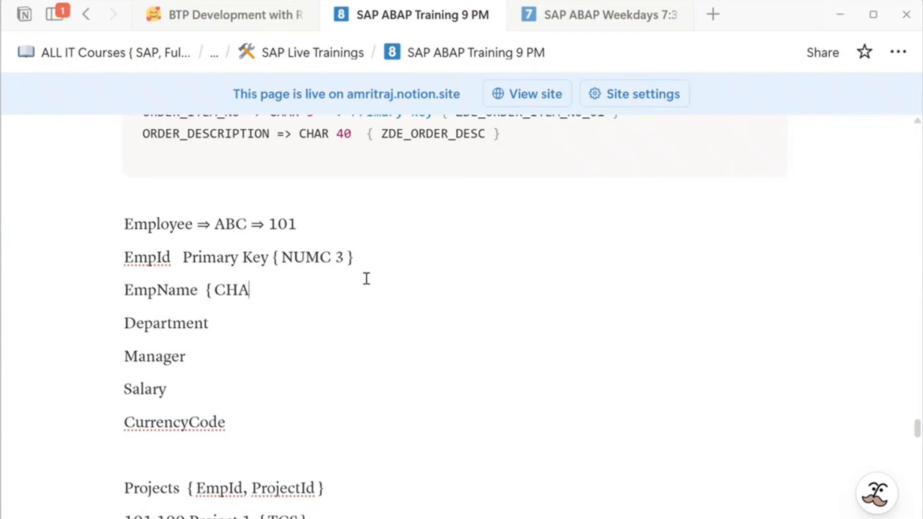
{"action": "type", "text": "R 40 } Department"}
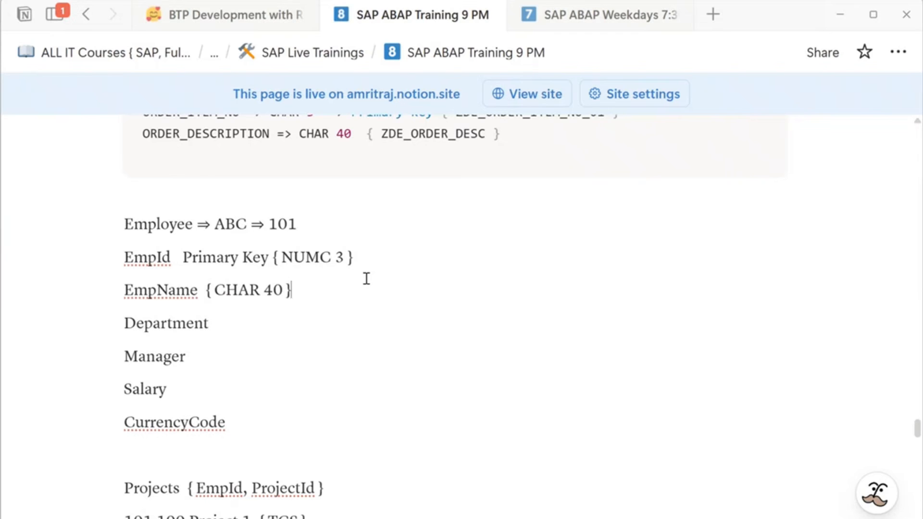
Step: Annotate the Employee fields Department with { CHAR 30 } and Manager with { CHAR 35 }
{"action": "type", "text": " {CHAR 30 }"}
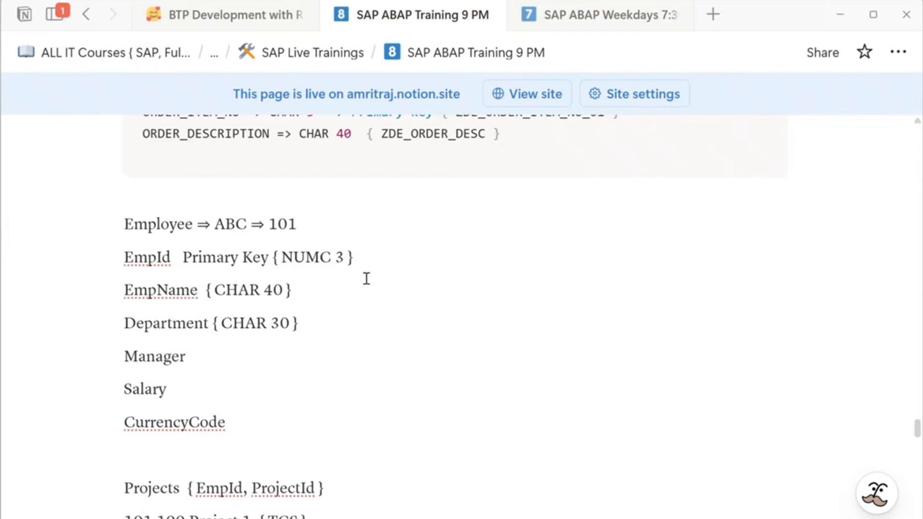
{"action": "key", "text": "Down"}
{"action": "type", "text": "{CHAR 35"}
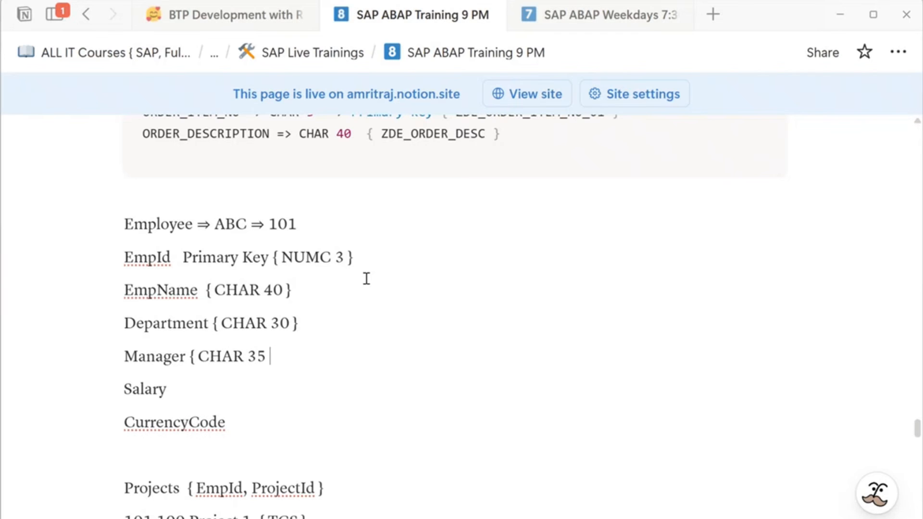
{"action": "type", "text": " }"}
Step: Annotate the Salary field in the Employee table notes with { CURR 13,2}
{"action": "key", "text": "Down"}
{"action": "type", "text": "{ CURR,"}
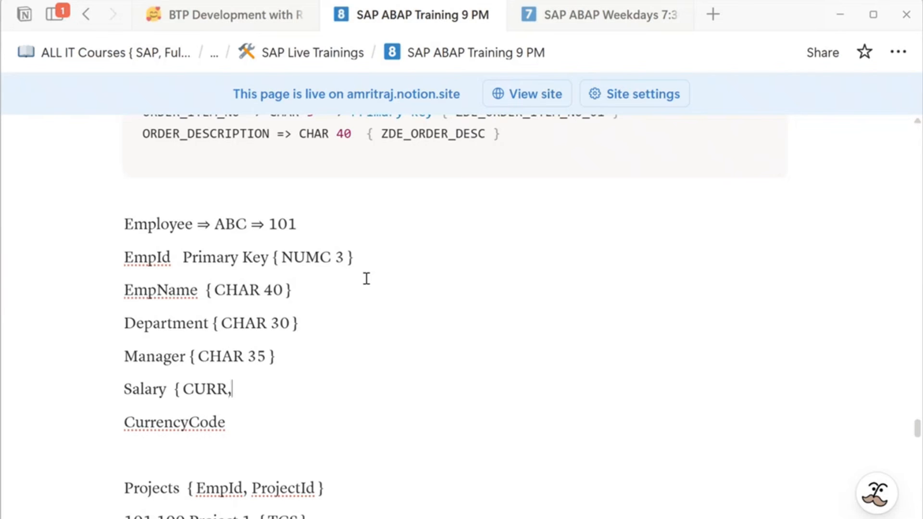
{"action": "key", "text": "BackSpace"}
{"action": "type", "text": "13,2}"}
Step: Annotate the CurrencyCode field in the Employee table notes with { CUKY5}
{"action": "scroll", "coordinate": [282, 390], "scroll_direction": "down", "scroll_amount": 2}
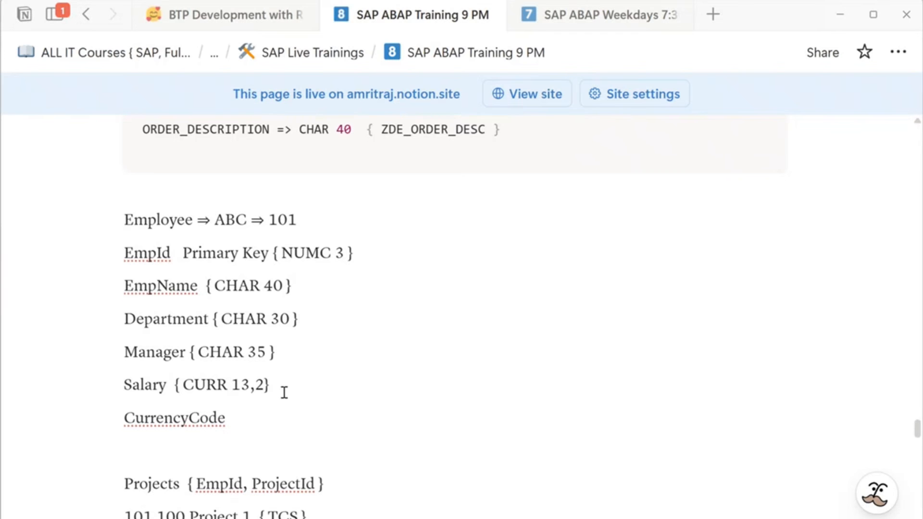
{"action": "left_click", "coordinate": [270, 356]}
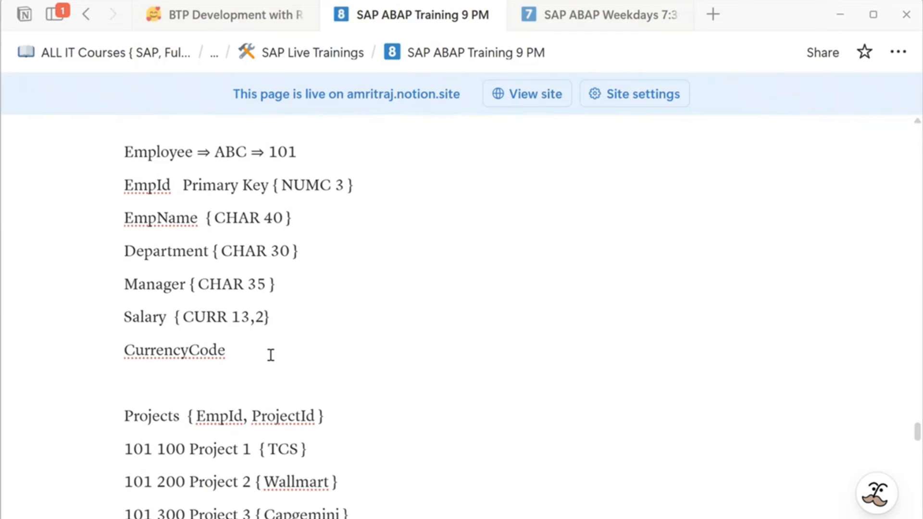
{"action": "type", "text": "{c"}
{"action": "key", "text": "BackSpace"}
{"action": "type", "text": "CUKY5}"}
Step: Insert a separate EmpId field line directly beneath the Projects { EmpId, ProjectId } heading
{"action": "scroll", "coordinate": [285, 365], "scroll_direction": "down", "scroll_amount": 2}
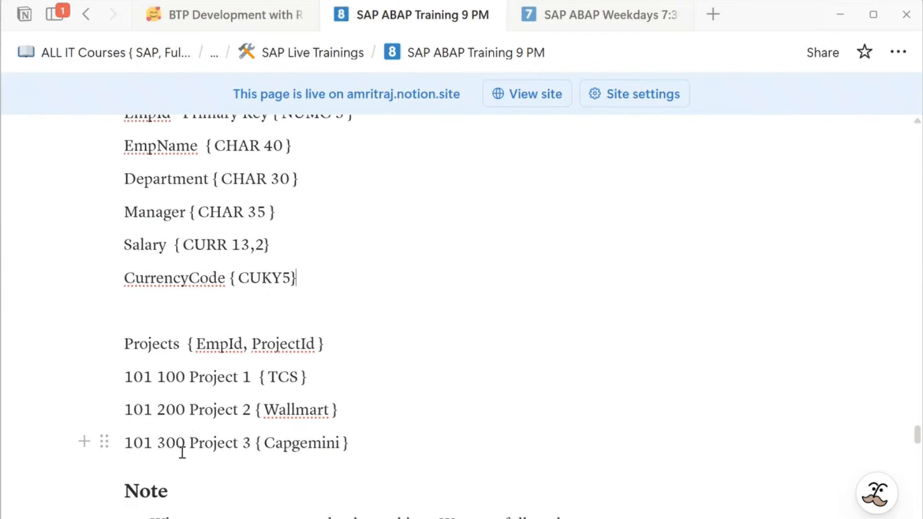
{"action": "left_click", "coordinate": [341, 342]}
{"action": "key", "text": "Return"}
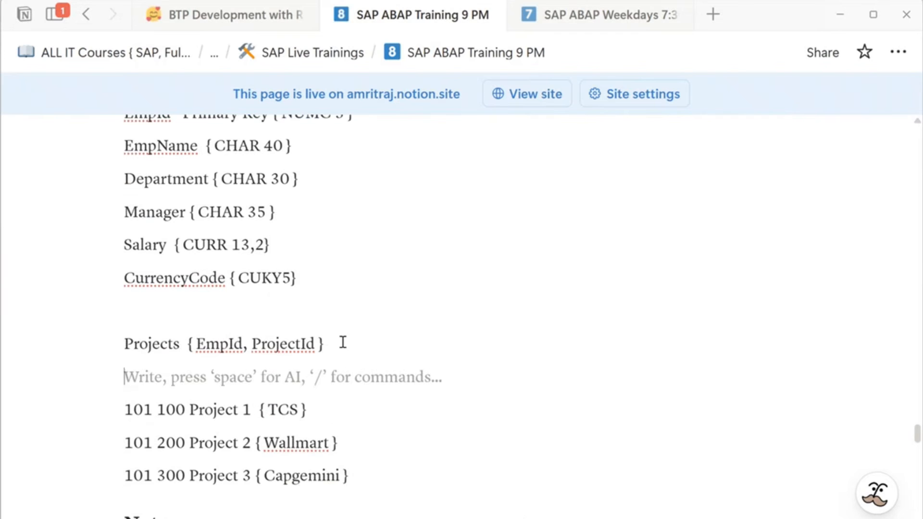
{"action": "type", "text": "P"}
{"action": "key", "text": "BackSpace"}
{"action": "type", "text": "E"}
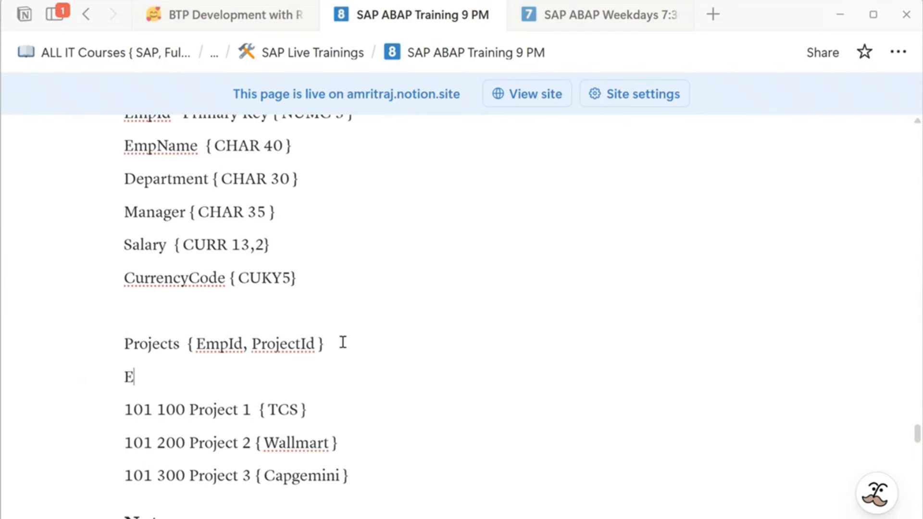
{"action": "type", "text": "mpId"}
{"action": "key", "text": "Return"}
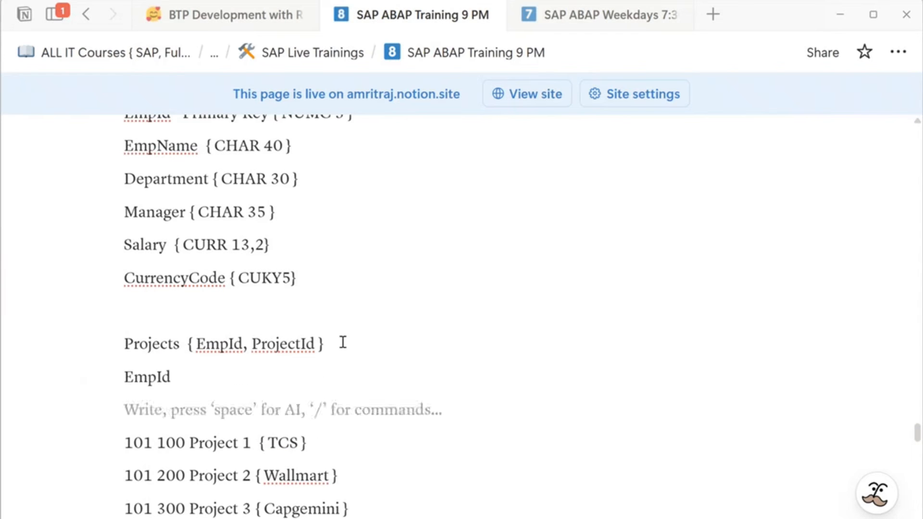
Step: Add a ProjectId line and a ProjectName { CHAR 30 } line below EmpId in the Projects table notes
{"action": "type", "text": "Project"}
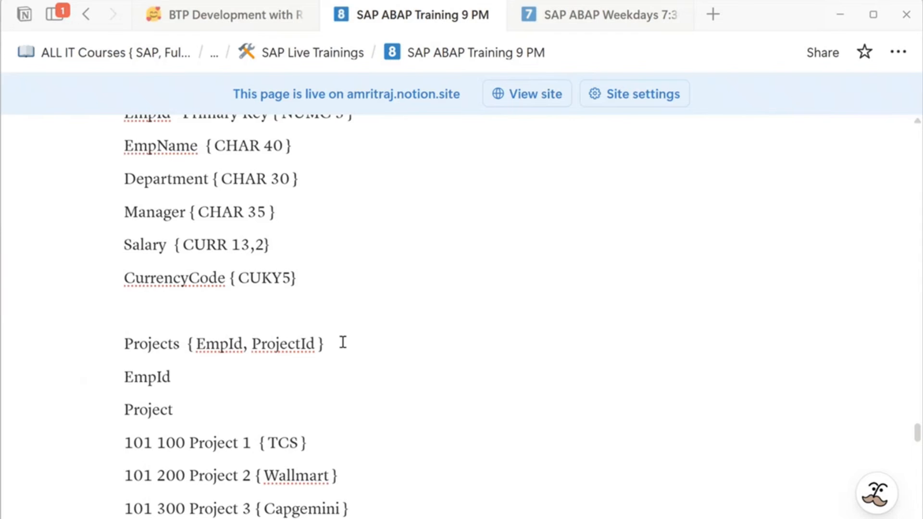
{"action": "type", "text": "Id"}
{"action": "key", "text": "Return"}
{"action": "type", "text": "Proj"}
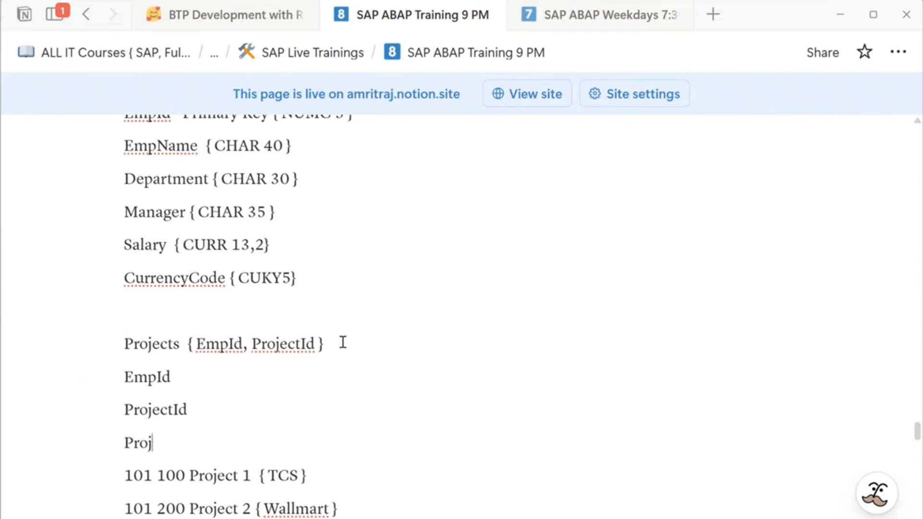
{"action": "type", "text": "ectName"}
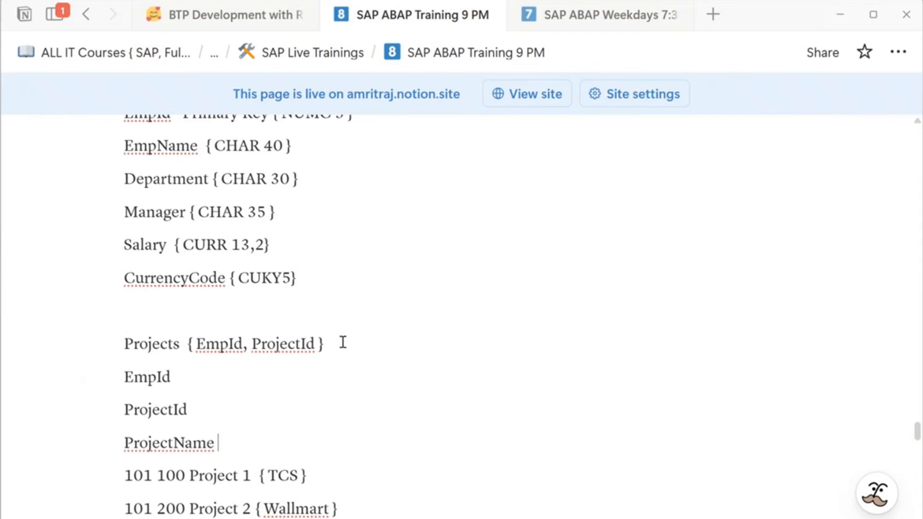
{"action": "type", "text": " { CHAR"}
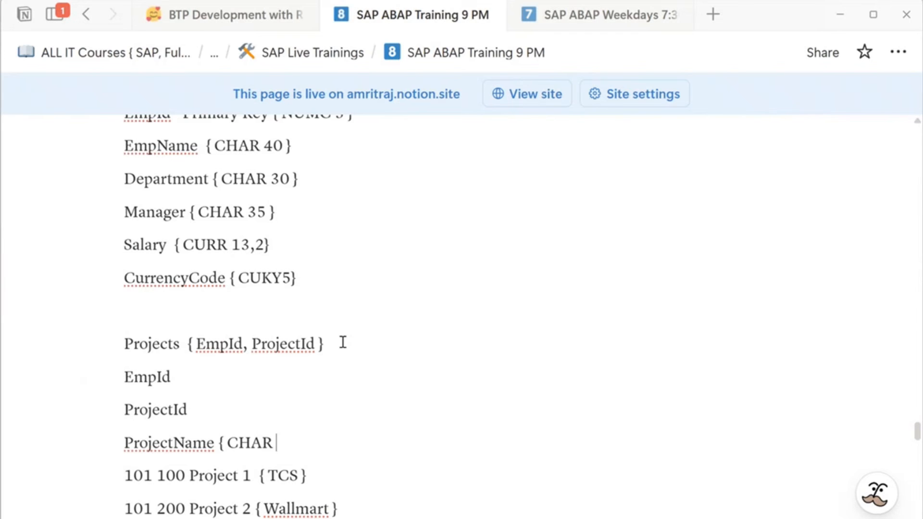
{"action": "type", "text": " 30 }"}
Step: Annotate the ProjectId field in the Projects table notes with { CHAR 3}
{"action": "key", "text": "Up"}
{"action": "key", "text": "Up"}
{"action": "type", "text": "{ CHAR 3}"}
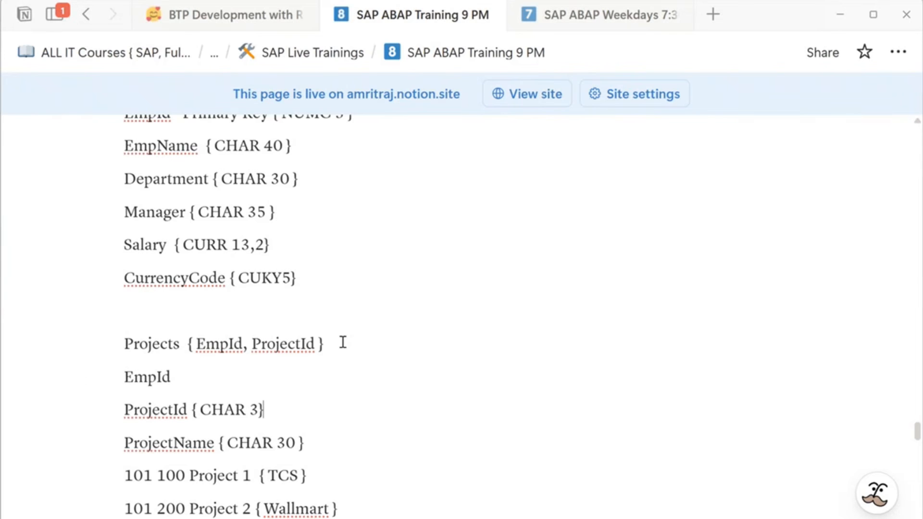
Step: Add the data type NUMC 3 to the EmpId field in the Projects table notes
{"action": "key", "text": "Up"}
{"action": "type", "text": "NUC"}
{"action": "key", "text": "BackSpace"}
{"action": "type", "text": "MC 3"}
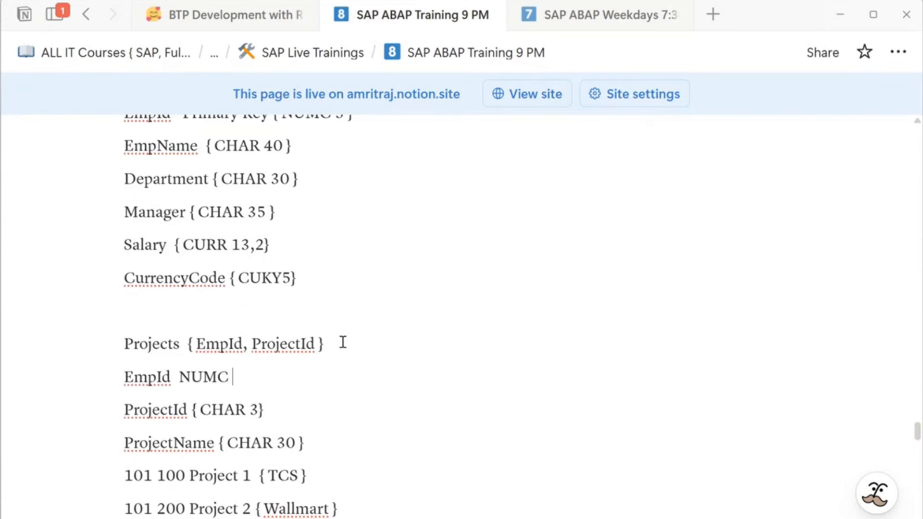